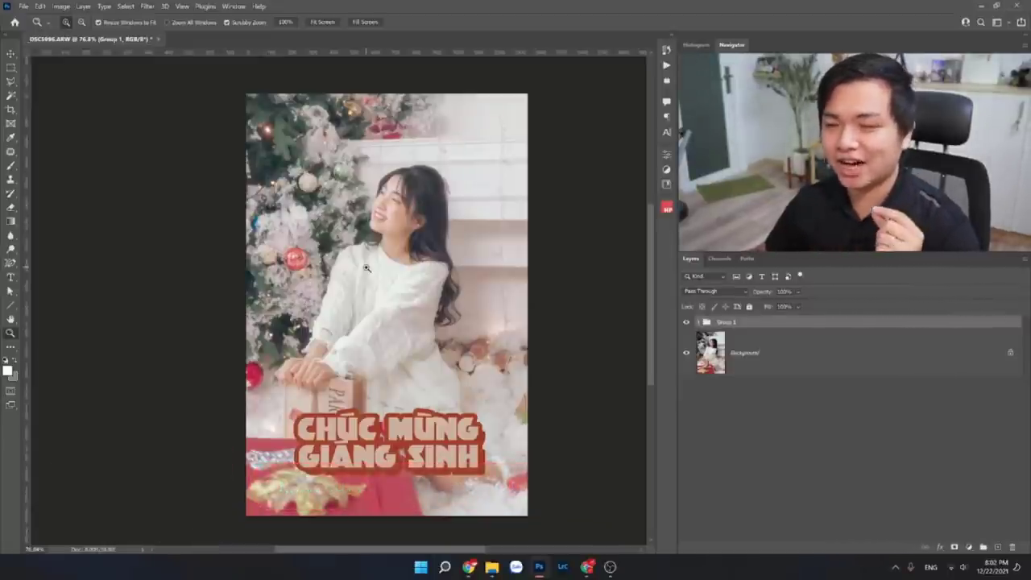
Step: Cancel a close, then toggle Group 1's greeting text on and off repeatedly to compare
{"action": "left_click", "coordinate": [158, 38]}
{"action": "left_click", "coordinate": [611, 222]}
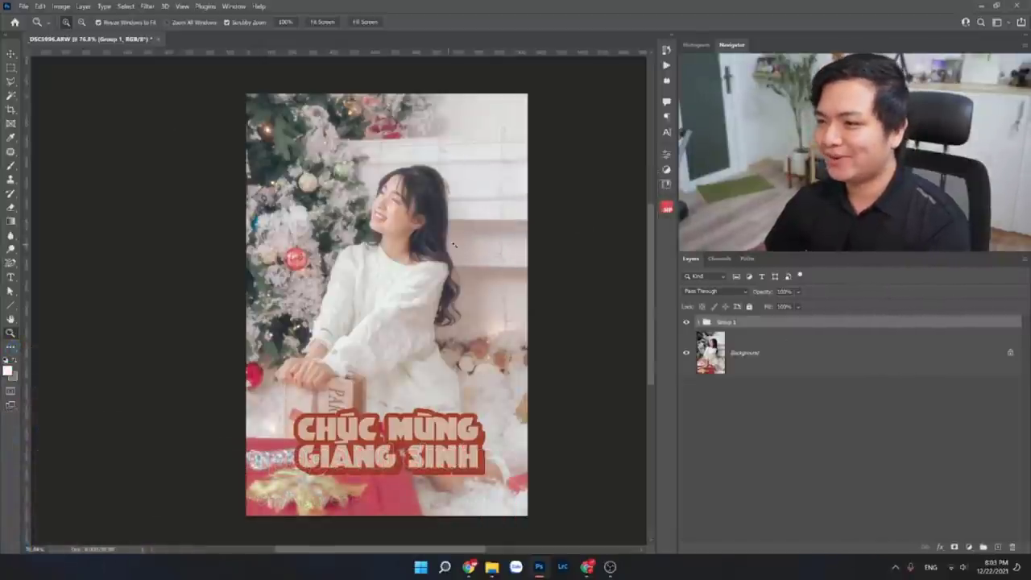
{"action": "left_click", "coordinate": [686, 324]}
{"action": "left_click", "coordinate": [685, 324]}
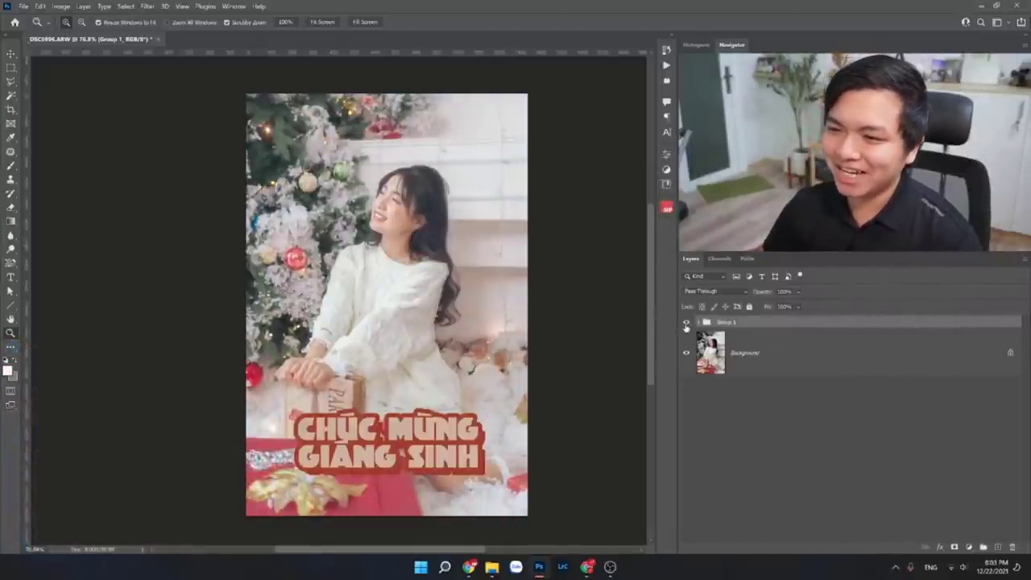
{"action": "left_click", "coordinate": [685, 324]}
{"action": "left_click", "coordinate": [685, 324]}
{"action": "left_click", "coordinate": [685, 322]}
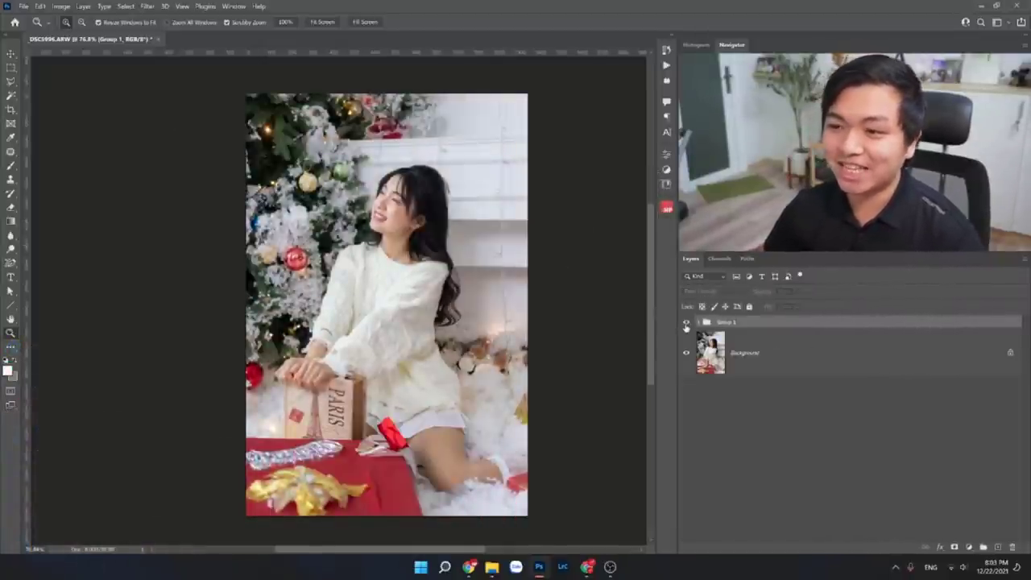
{"action": "left_click", "coordinate": [686, 323]}
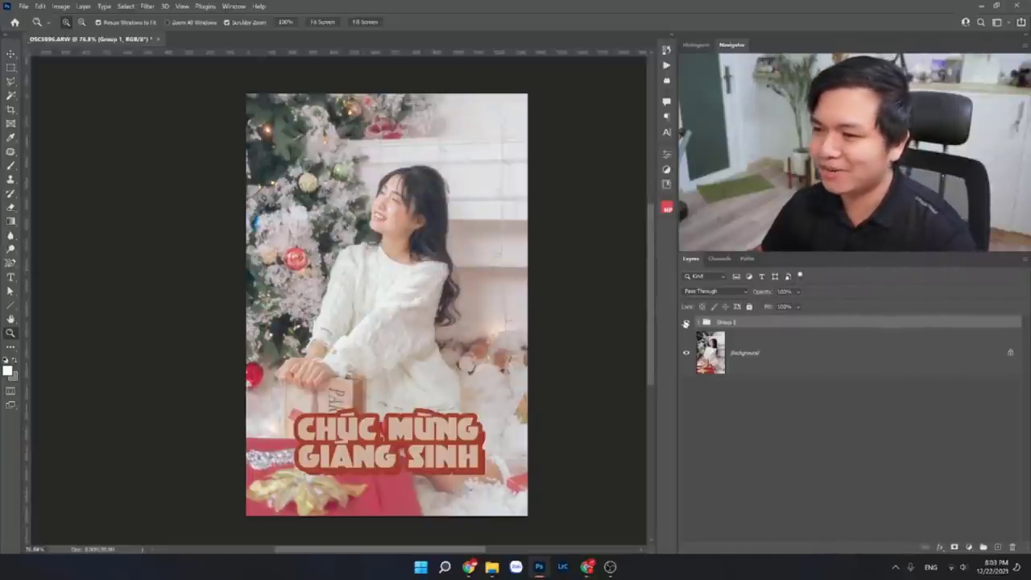
{"action": "left_click", "coordinate": [685, 323]}
{"action": "left_click", "coordinate": [685, 323]}
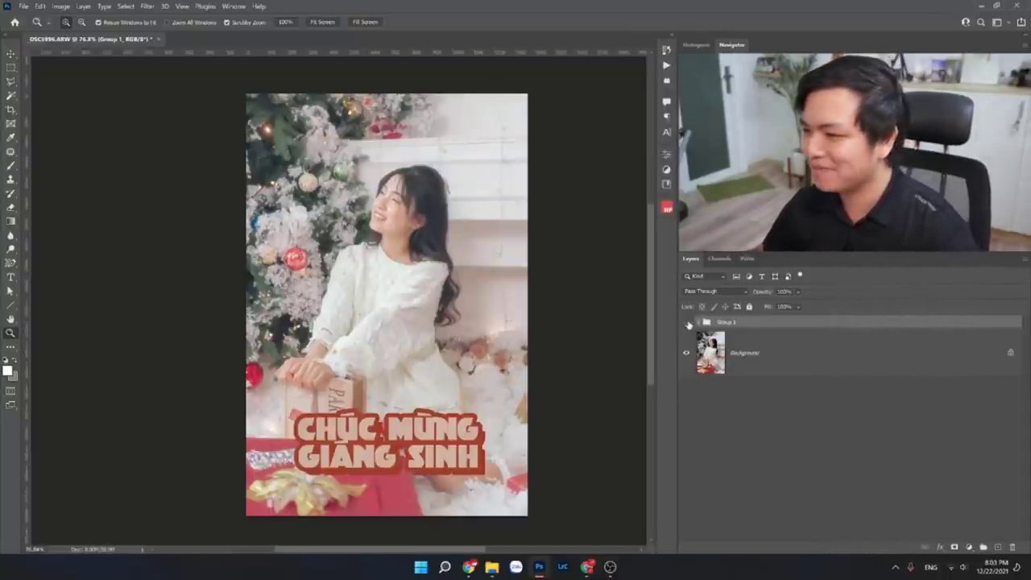
{"action": "left_click", "coordinate": [687, 324]}
{"action": "left_click", "coordinate": [686, 323]}
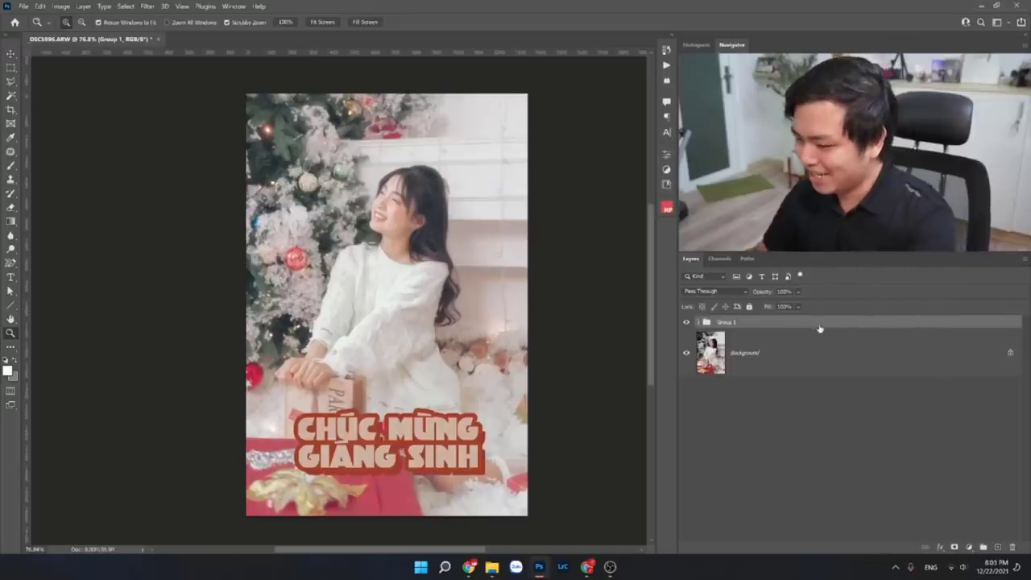
Step: Close the portrait without saving and open _DSC5996.ARW from Desktop > Stock Noel
{"action": "key", "text": "ctrl+w"}
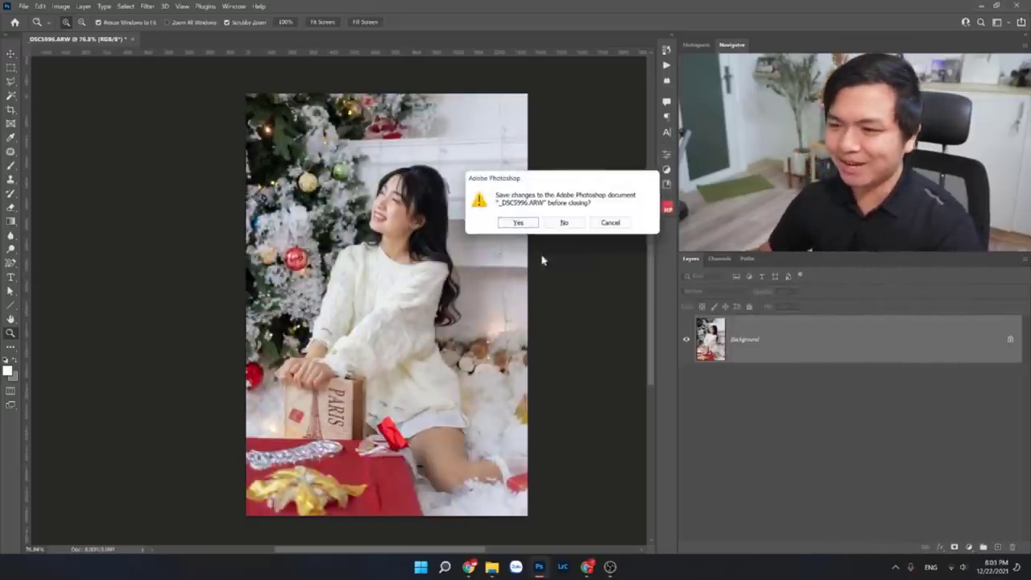
{"action": "left_click", "coordinate": [565, 223]}
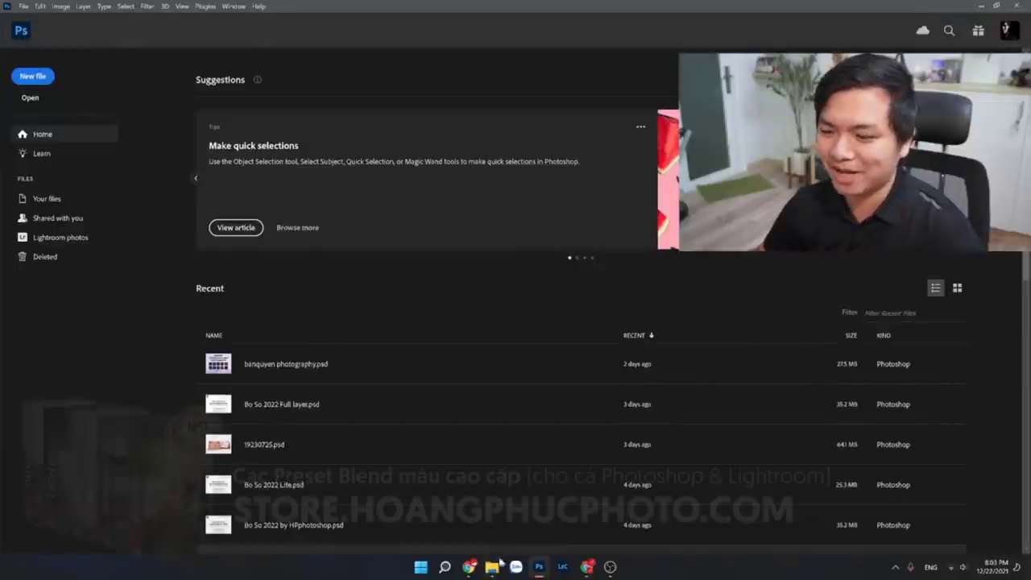
{"action": "left_click_drag", "start_coordinate": [435, 118], "coordinate": [417, 124]}
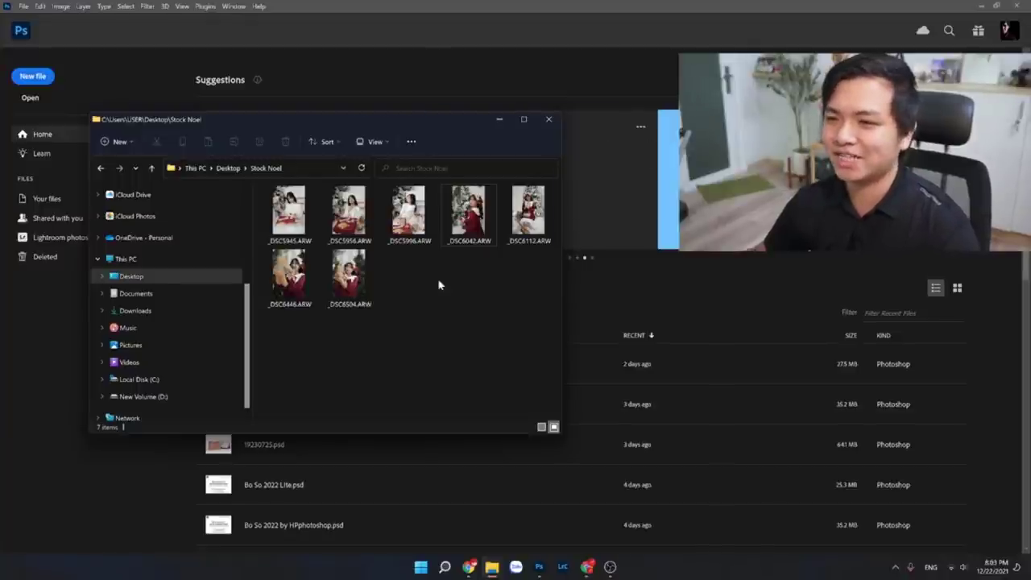
{"action": "left_click", "coordinate": [387, 217]}
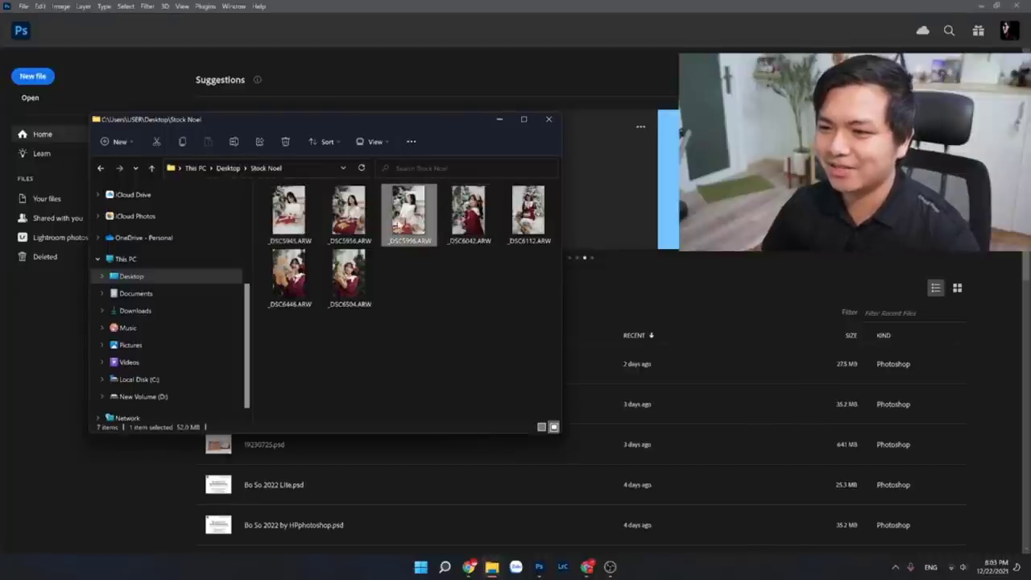
{"action": "double_click", "coordinate": [414, 213]}
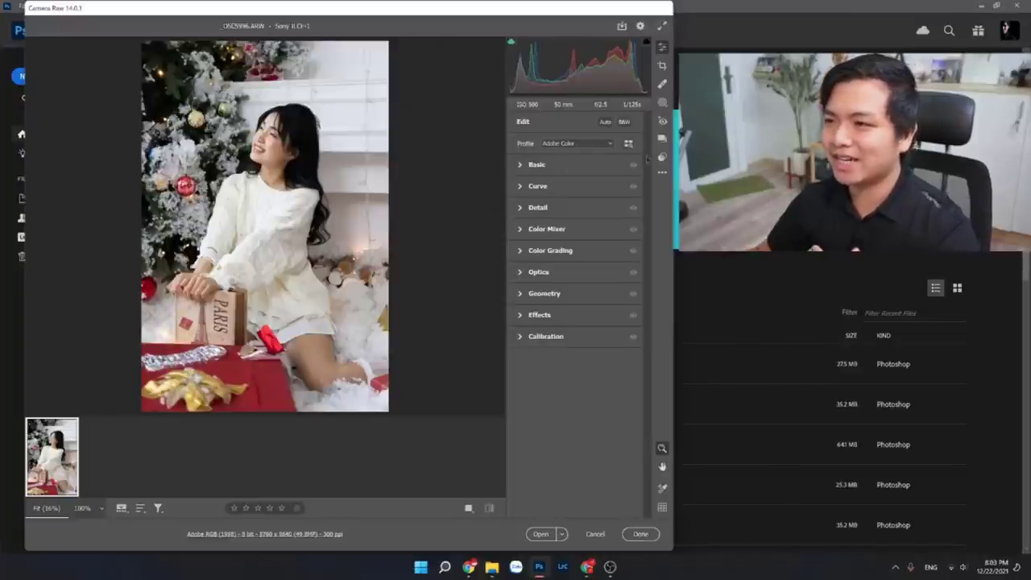
{"action": "left_click", "coordinate": [662, 174]}
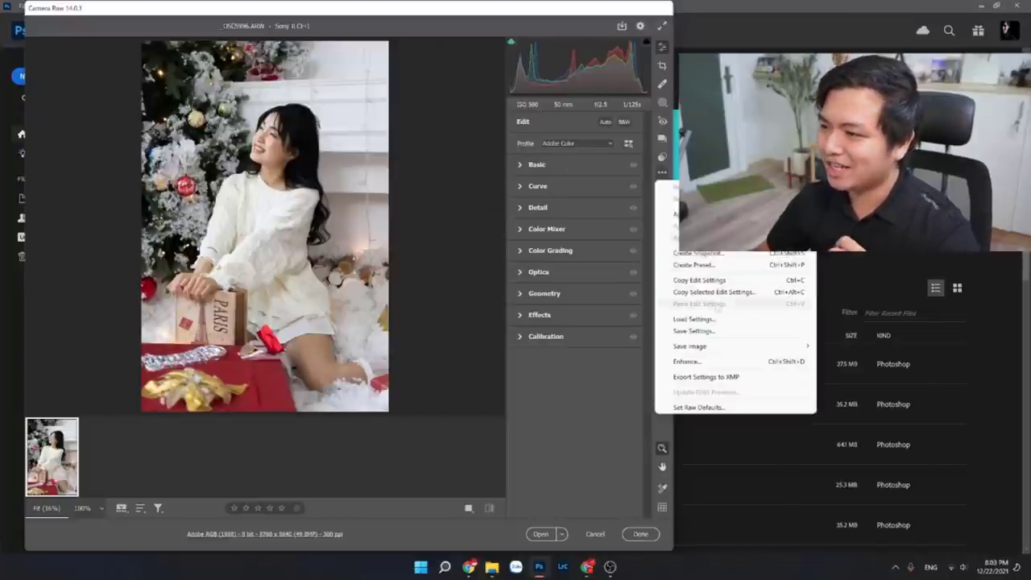
{"action": "left_click", "coordinate": [712, 408]}
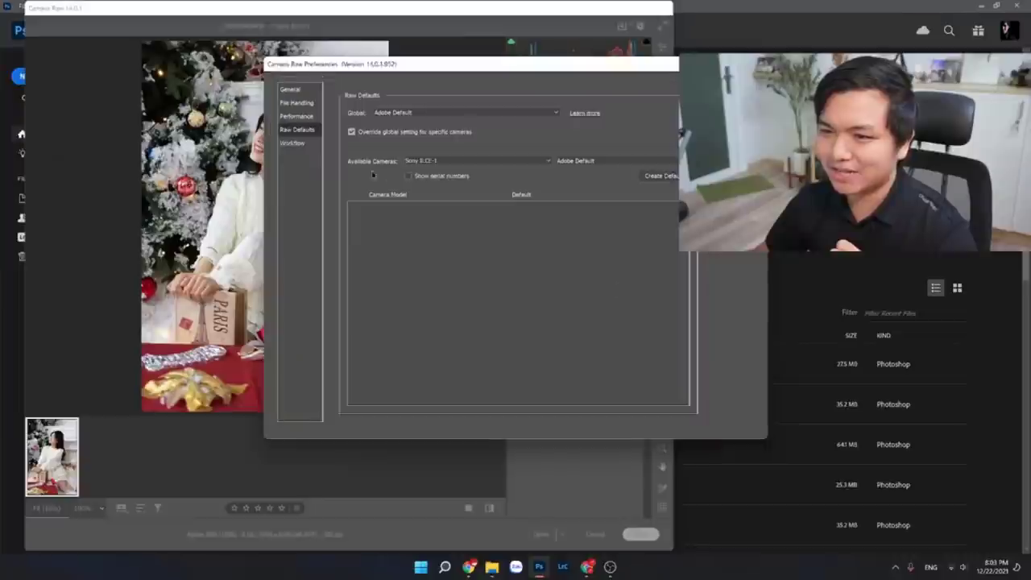
{"action": "key", "text": "Escape"}
{"action": "left_click", "coordinate": [662, 174]}
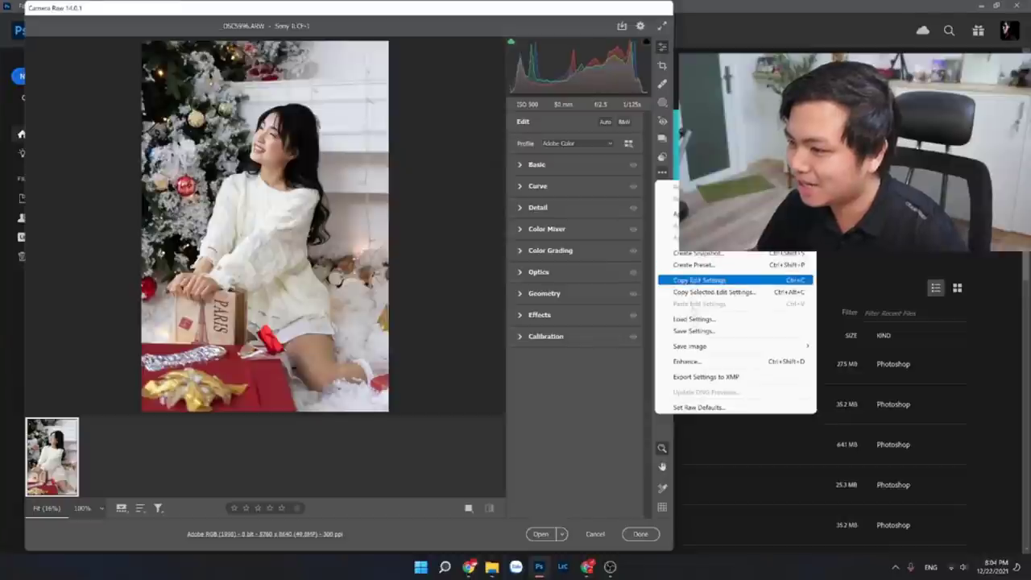
{"action": "left_click", "coordinate": [626, 426]}
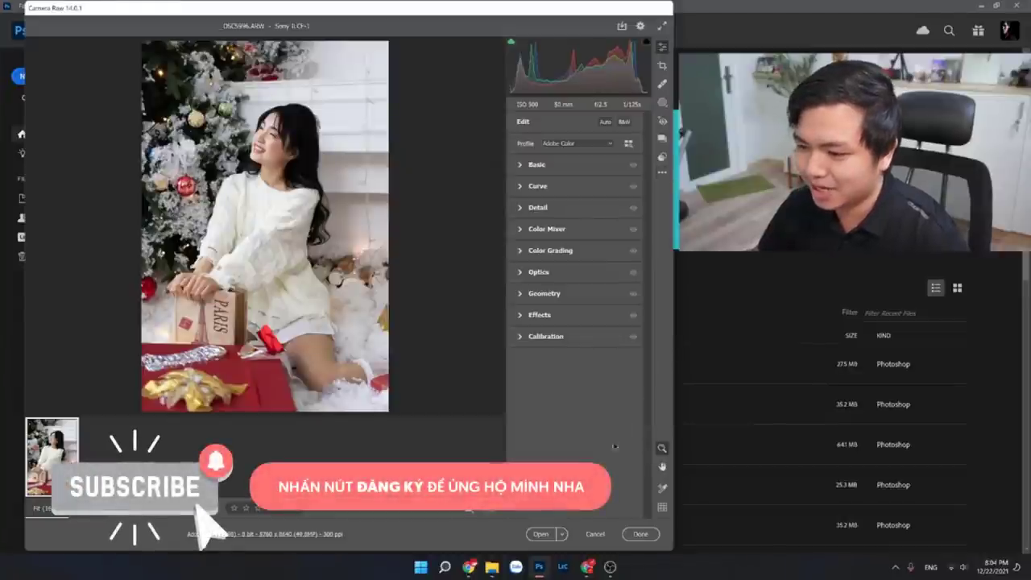
{"action": "key", "text": "alt"}
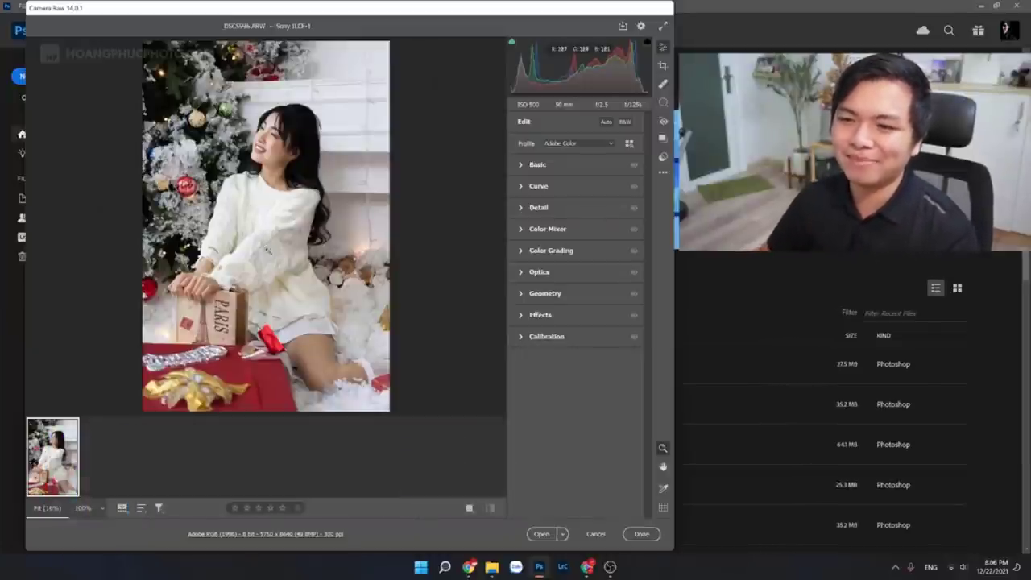
Step: Inspect the sweater and white wall at 100%, returning to the whole-photo view each time
{"action": "left_click", "coordinate": [277, 243]}
{"action": "left_click", "coordinate": [271, 213]}
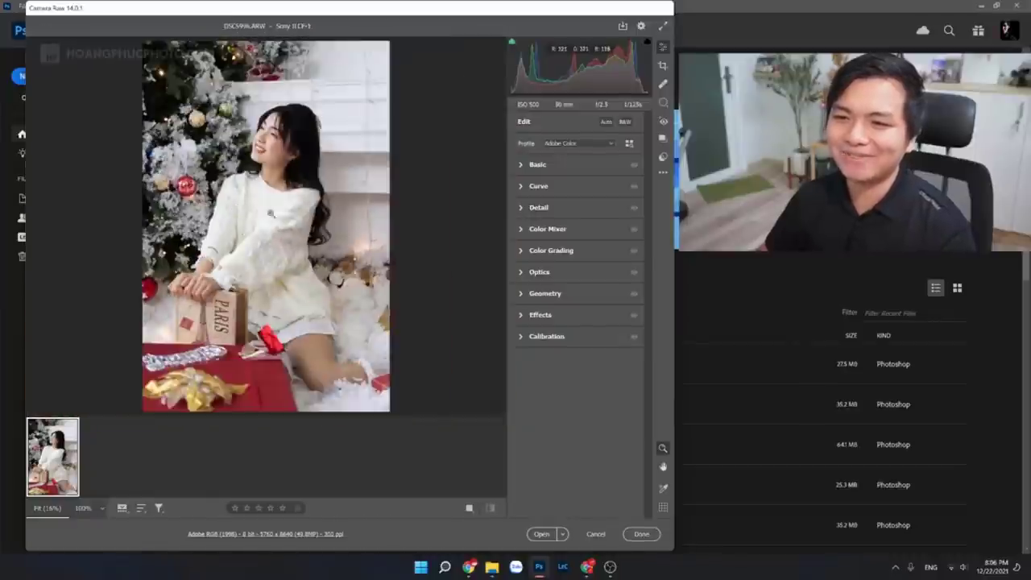
{"action": "left_click", "coordinate": [367, 138]}
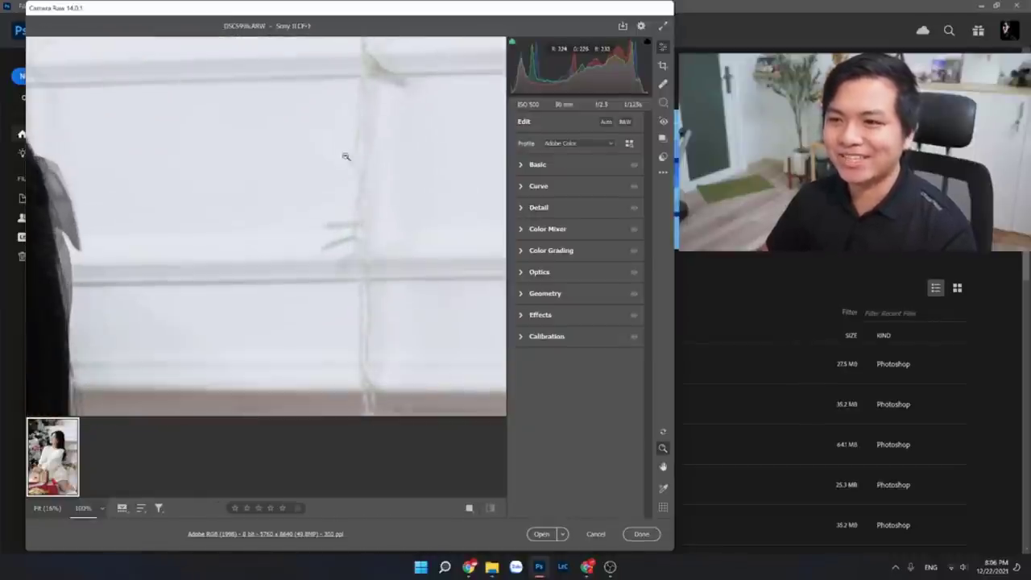
{"action": "left_click", "coordinate": [345, 227]}
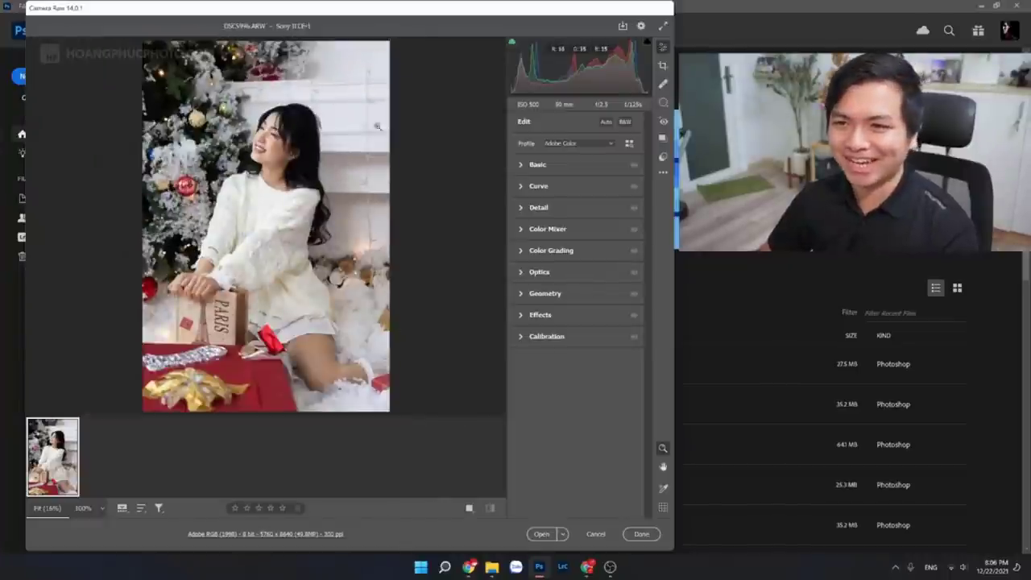
{"action": "left_click", "coordinate": [367, 78]}
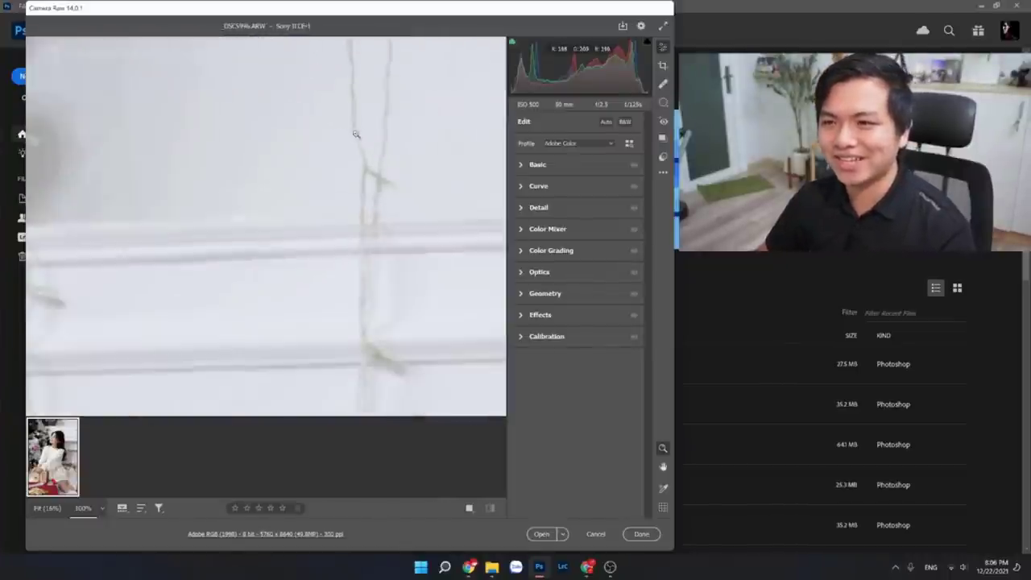
{"action": "left_click", "coordinate": [386, 180]}
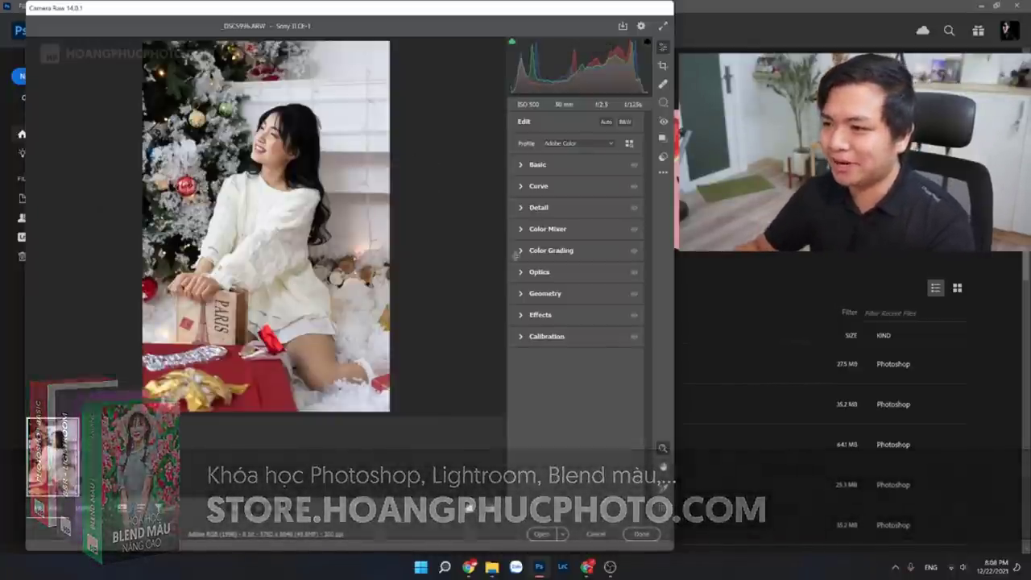
Step: Expand and collapse the Color Mixer HSL section to preview it
{"action": "left_click", "coordinate": [547, 228]}
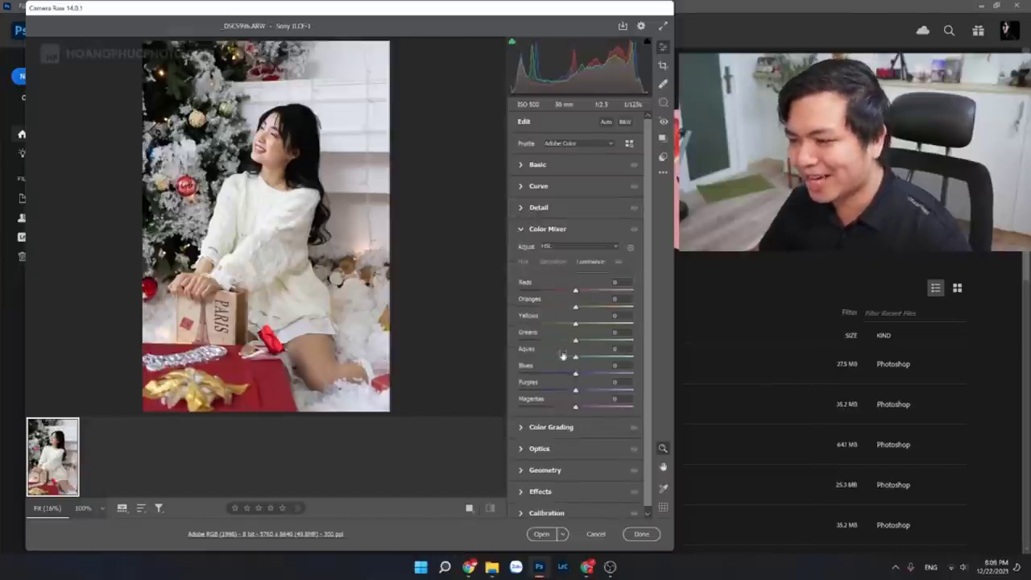
{"action": "left_click", "coordinate": [522, 230]}
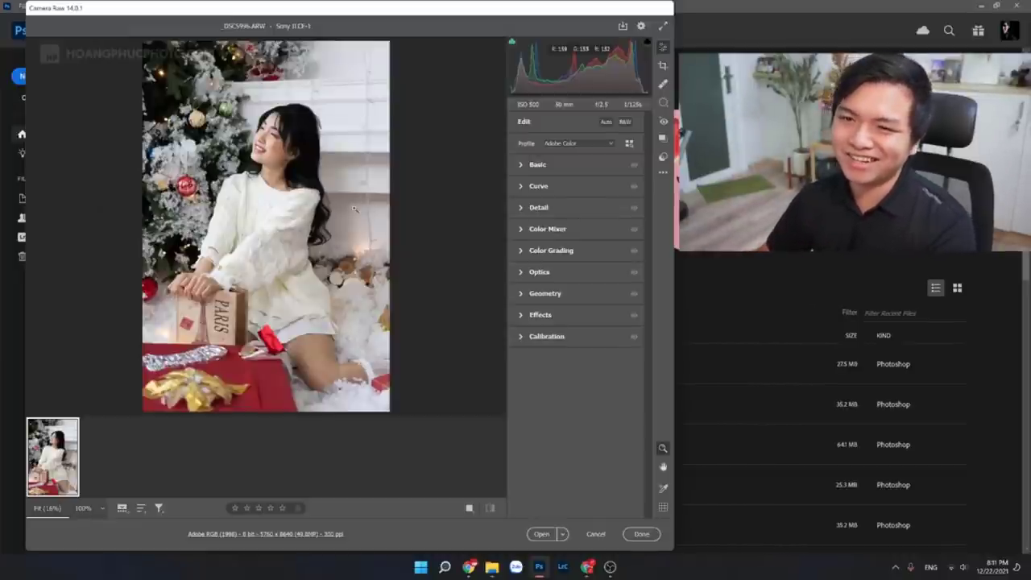
Step: Expand Basic, push Exposure up, then pull it back to +0.20
{"action": "left_click", "coordinate": [541, 165]}
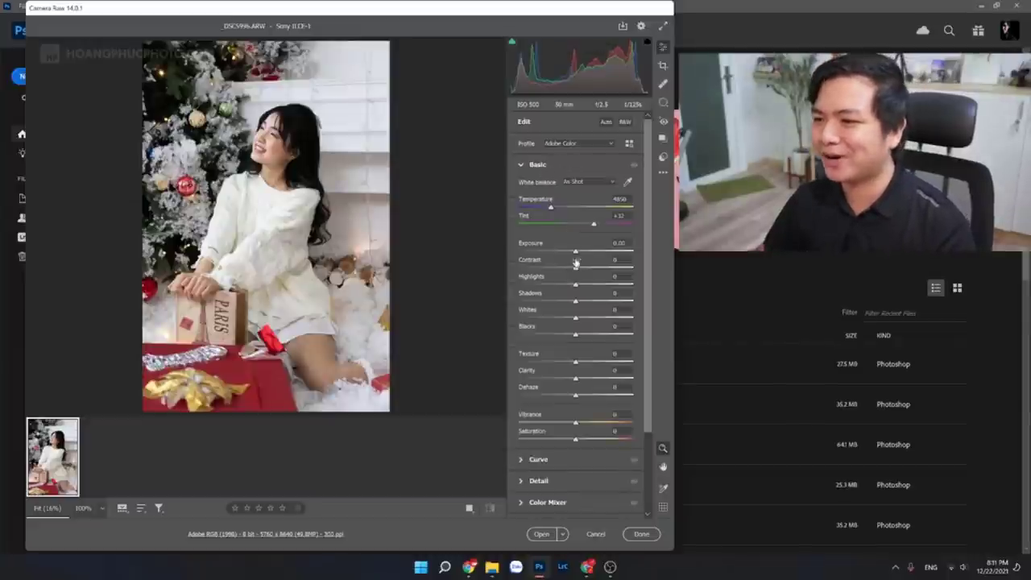
{"action": "mouse_move", "coordinate": [575, 252]}
{"action": "left_mouse_down"}
{"action": "mouse_move", "coordinate": [563, 286]}
{"action": "mouse_move", "coordinate": [597, 301]}
{"action": "left_mouse_up"}
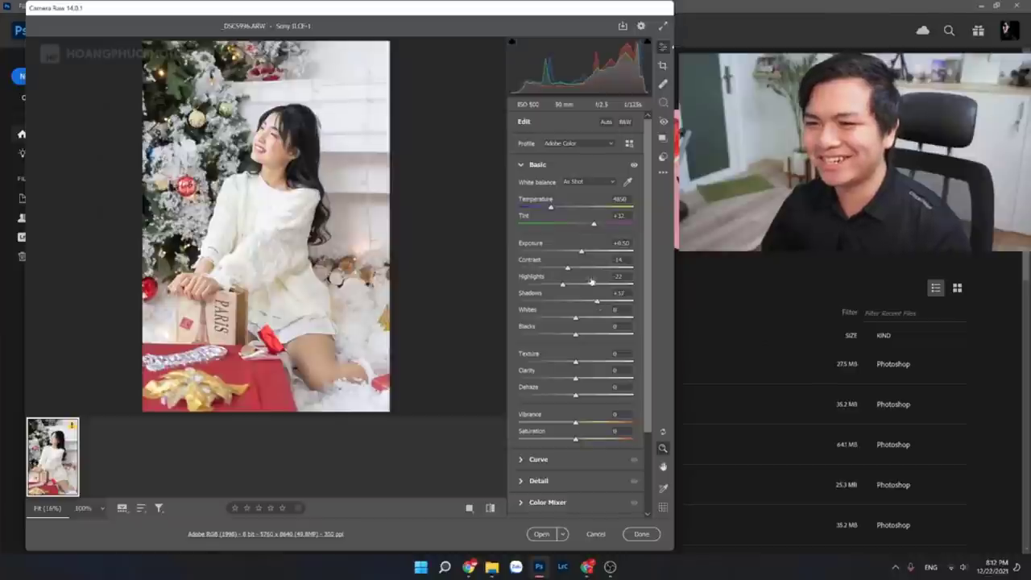
{"action": "left_click_drag", "start_coordinate": [581, 252], "coordinate": [577, 251]}
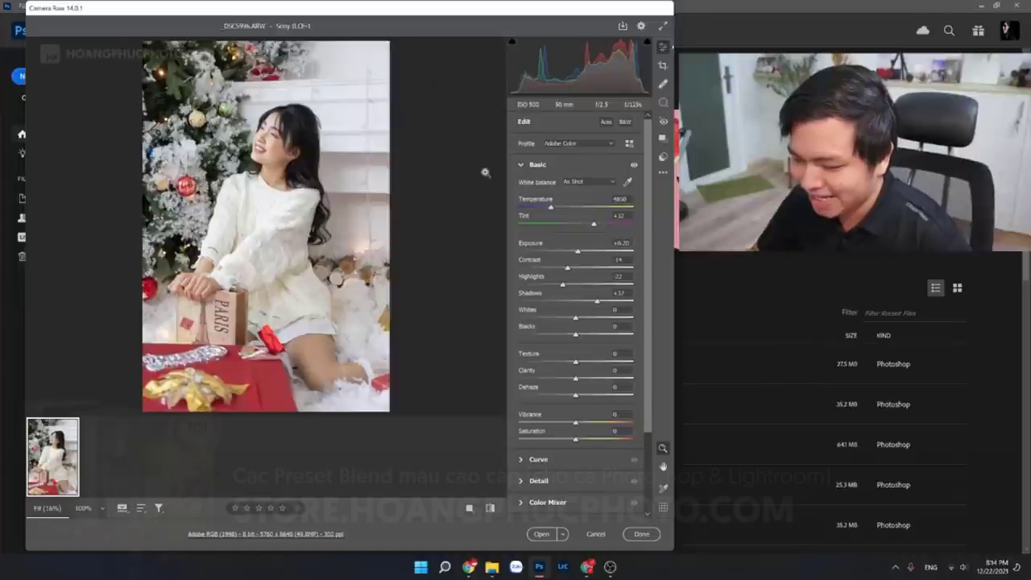
Step: Reset all edit settings, then set Exposure to +0.05 and Contrast to -11
{"action": "left_click", "coordinate": [662, 175]}
{"action": "left_click", "coordinate": [668, 187]}
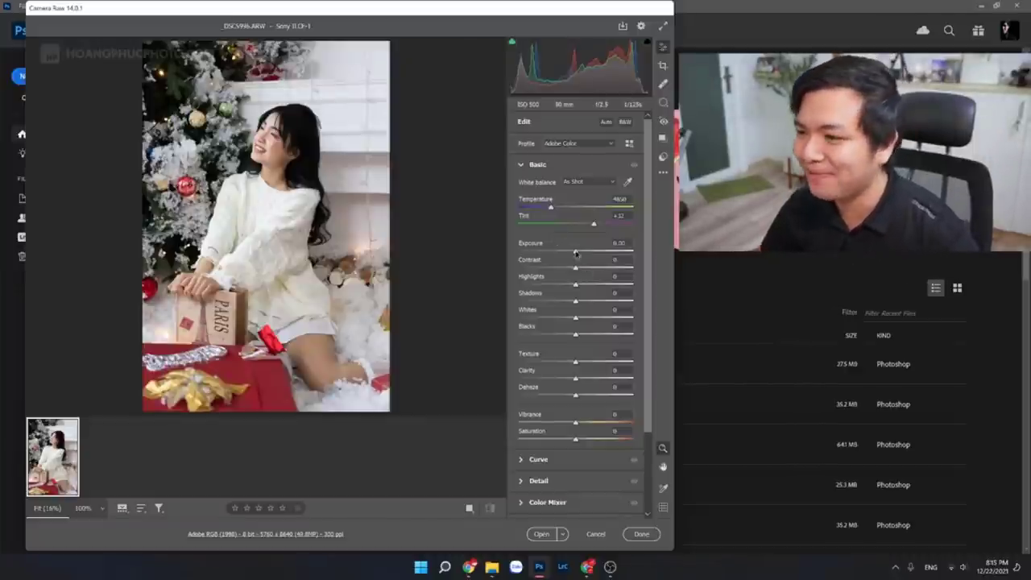
{"action": "left_click_drag", "start_coordinate": [574, 252], "coordinate": [577, 259]}
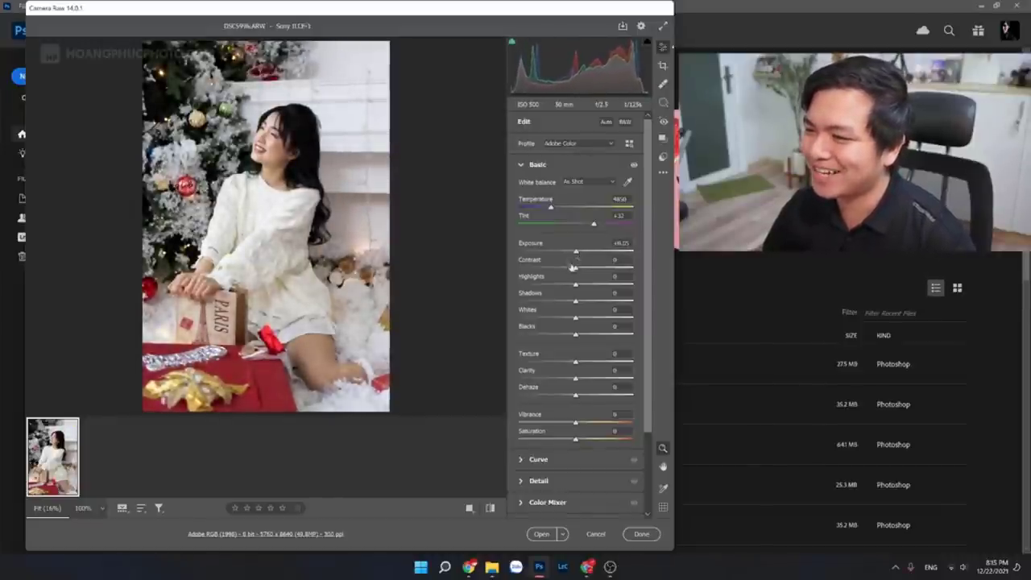
{"action": "mouse_move", "coordinate": [575, 268]}
{"action": "left_mouse_down"}
{"action": "mouse_move", "coordinate": [551, 285]}
{"action": "mouse_move", "coordinate": [593, 303]}
{"action": "left_mouse_up"}
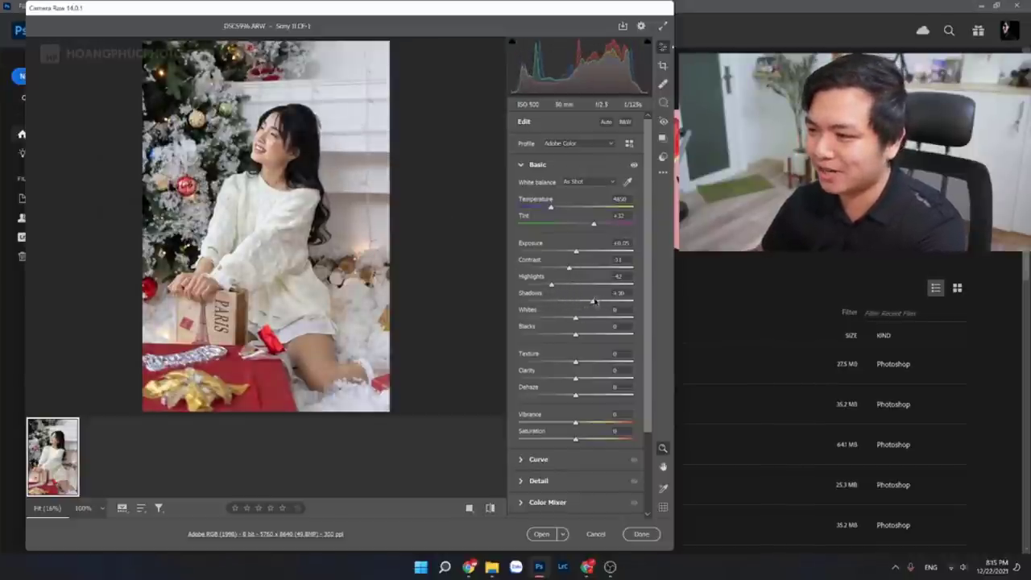
{"action": "double_click", "coordinate": [595, 301]}
Step: Inspect the hair and sweater close up, then raise Shadows to +24
{"action": "left_click", "coordinate": [315, 137]}
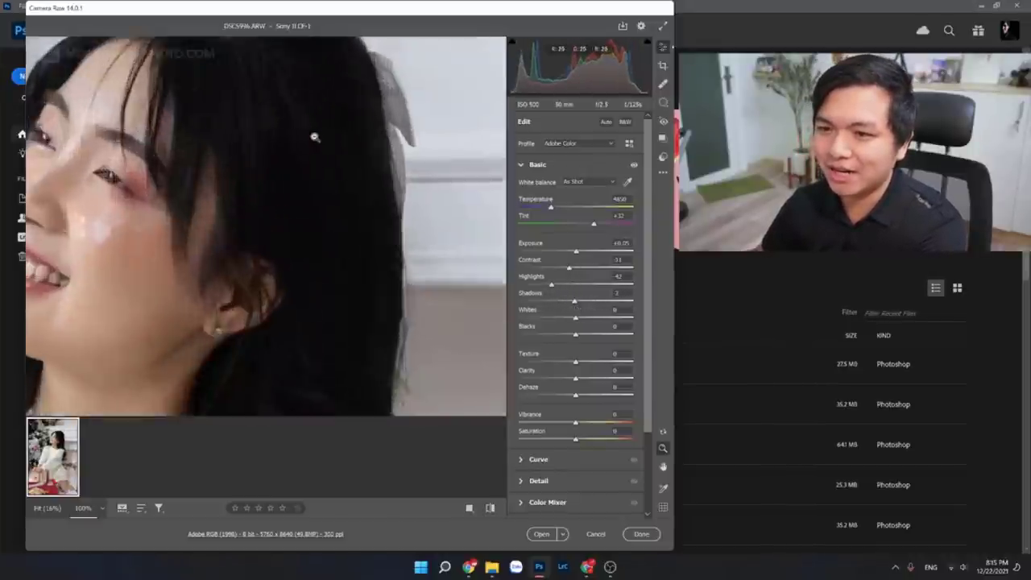
{"action": "left_click", "coordinate": [315, 137]}
{"action": "left_click_drag", "start_coordinate": [314, 141], "coordinate": [311, 161]}
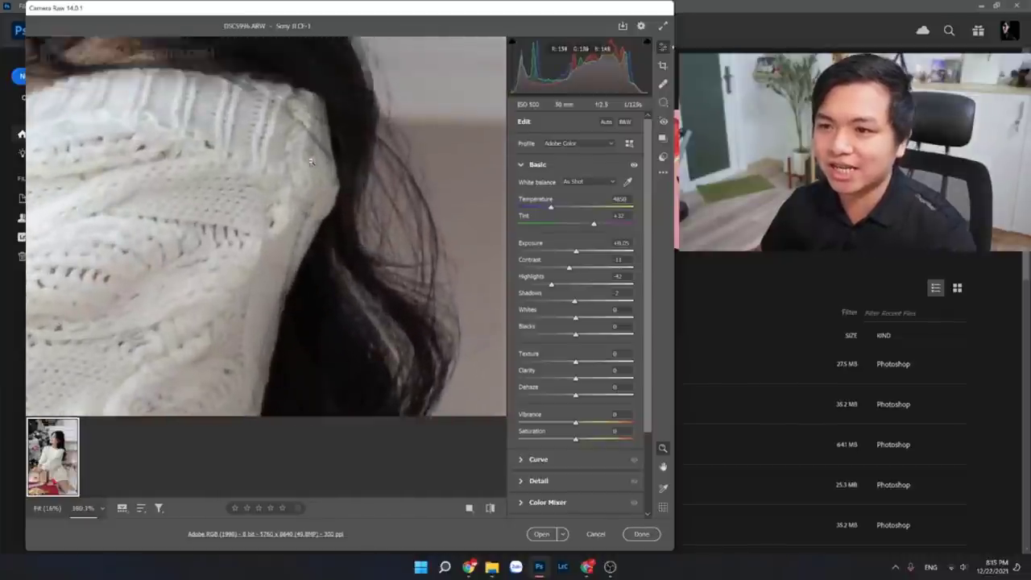
{"action": "scroll", "coordinate": [311, 161], "scroll_direction": "up", "scroll_amount": 5}
{"action": "scroll", "coordinate": [301, 172], "scroll_direction": "up", "scroll_amount": 5}
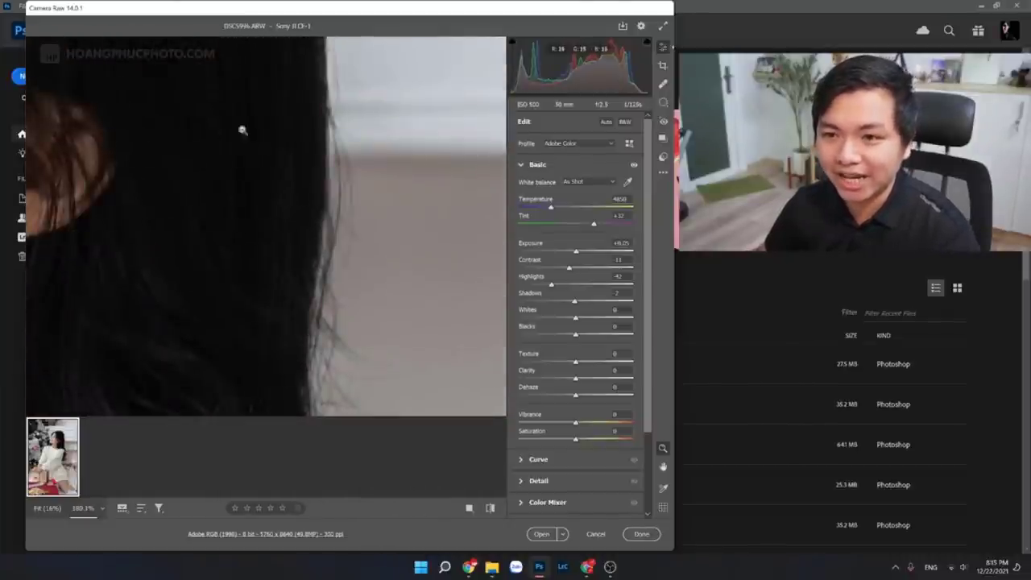
{"action": "scroll", "coordinate": [253, 173], "scroll_direction": "down", "scroll_amount": 3}
{"action": "scroll", "coordinate": [253, 166], "scroll_direction": "down", "scroll_amount": 3}
{"action": "scroll", "coordinate": [259, 158], "scroll_direction": "down", "scroll_amount": 3}
{"action": "scroll", "coordinate": [229, 172], "scroll_direction": "down", "scroll_amount": 3}
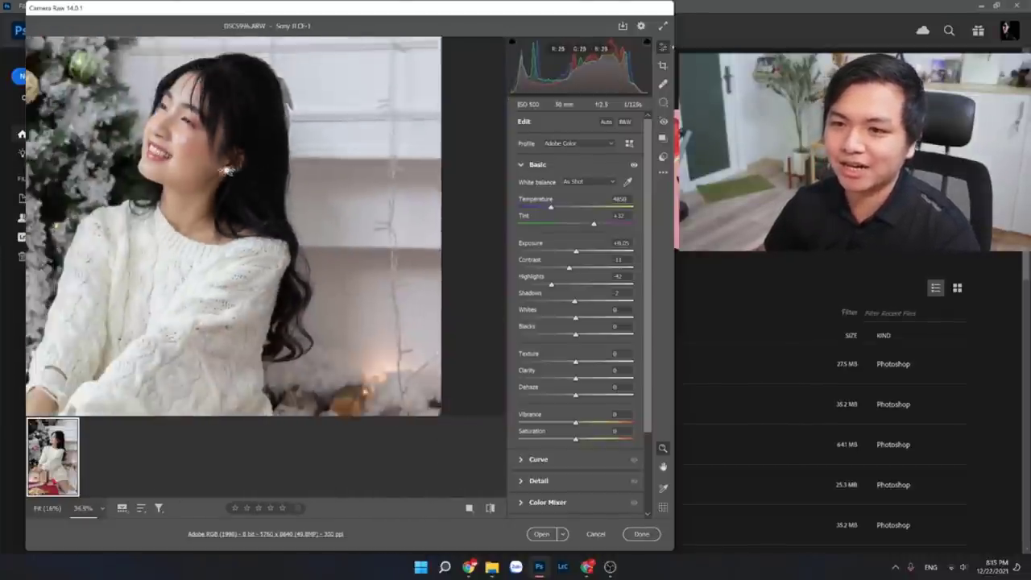
{"action": "scroll", "coordinate": [228, 171], "scroll_direction": "down", "scroll_amount": 2}
{"action": "scroll", "coordinate": [229, 171], "scroll_direction": "down", "scroll_amount": 1}
{"action": "left_click_drag", "start_coordinate": [574, 301], "coordinate": [589, 303]}
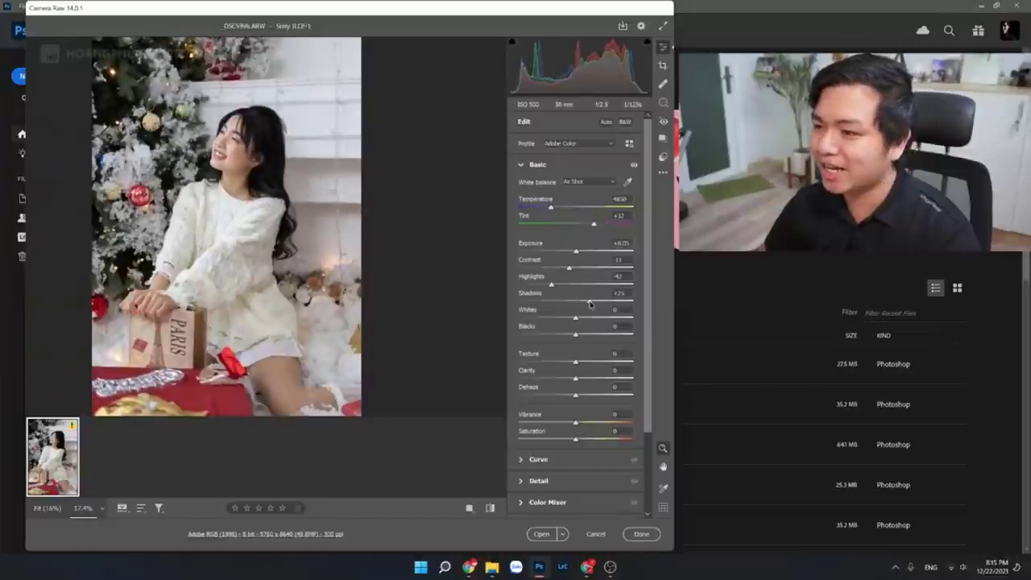
{"action": "scroll", "coordinate": [426, 236], "scroll_direction": "down", "scroll_amount": 1}
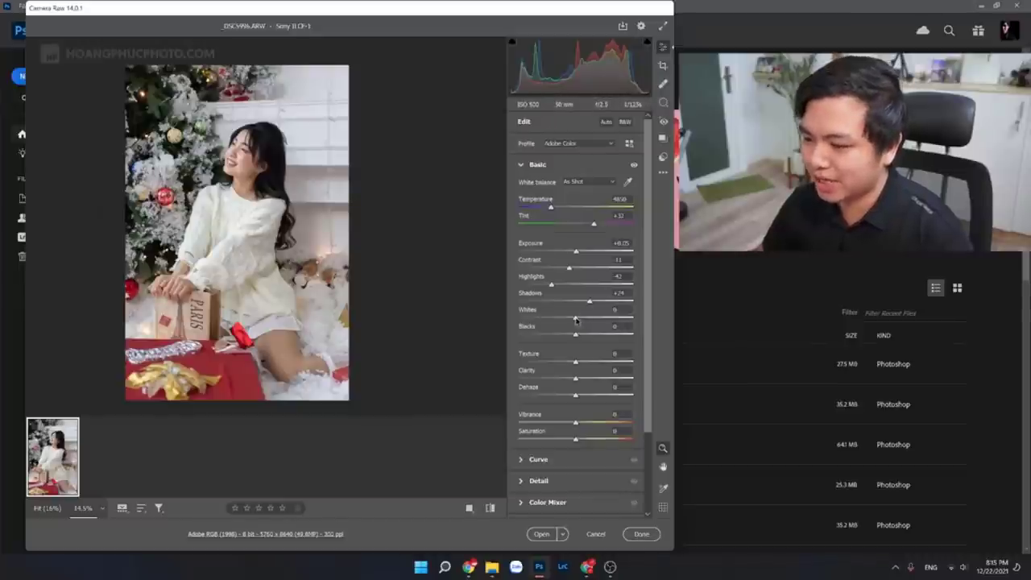
Step: Set Whites to +24 while checking clipping, and compare before and after
{"action": "left_click_drag", "start_coordinate": [578, 320], "coordinate": [582, 321]}
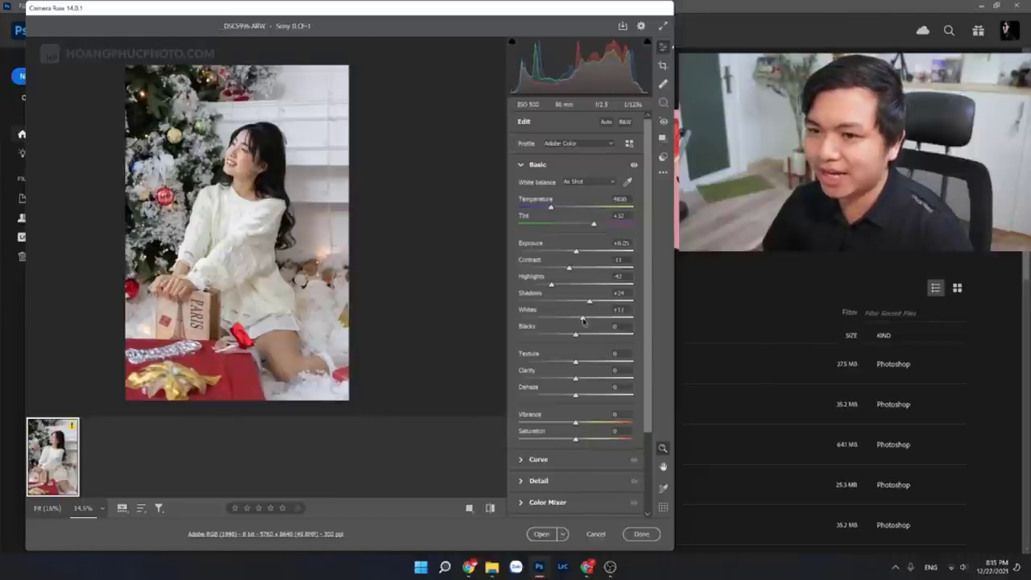
{"action": "left_click_drag", "start_coordinate": [583, 320], "coordinate": [583, 322]}
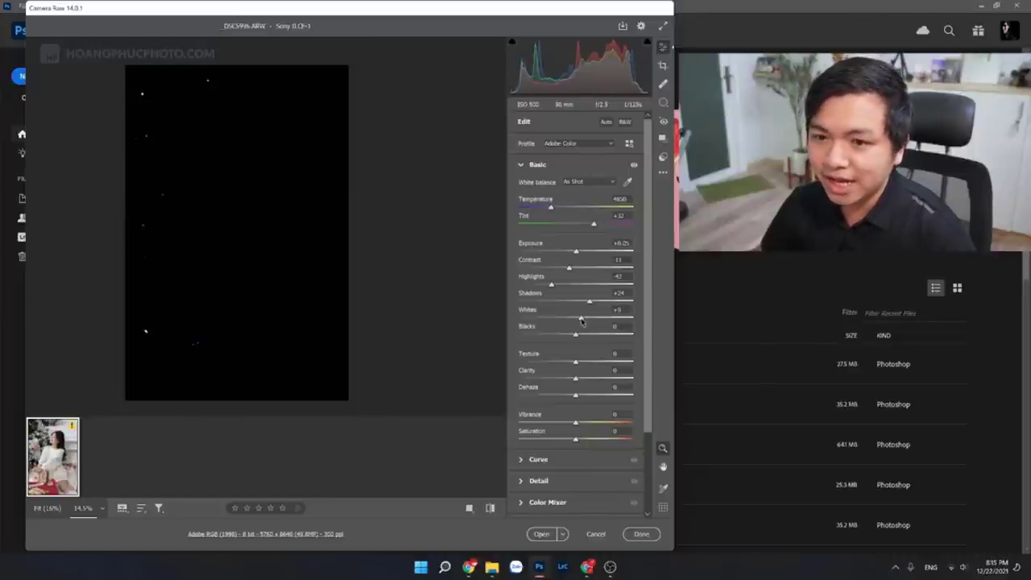
{"action": "left_click_drag", "start_coordinate": [589, 321], "coordinate": [573, 336]}
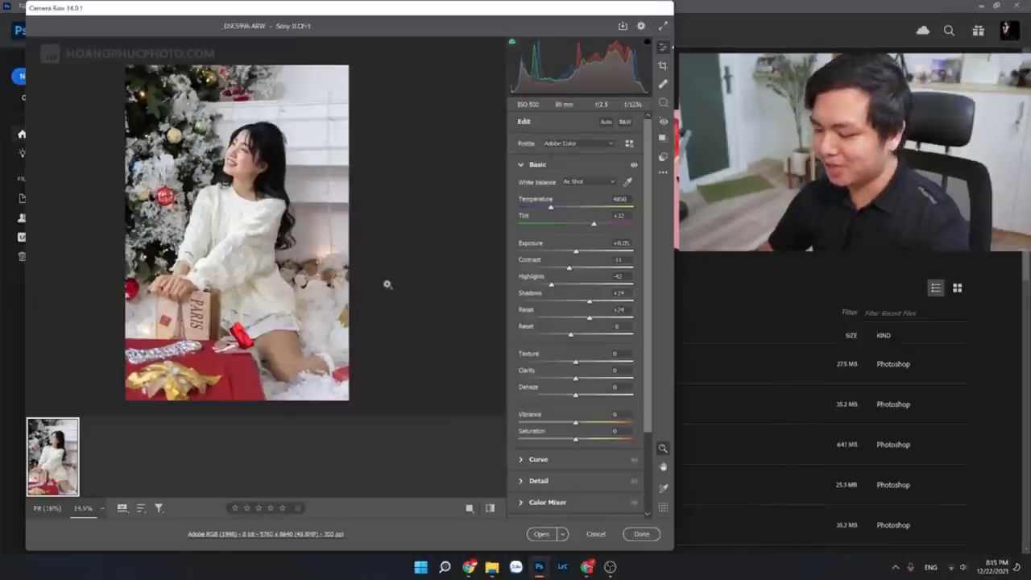
{"action": "key", "text": "ctrl+z"}
{"action": "key", "text": "ctrl+shift+z"}
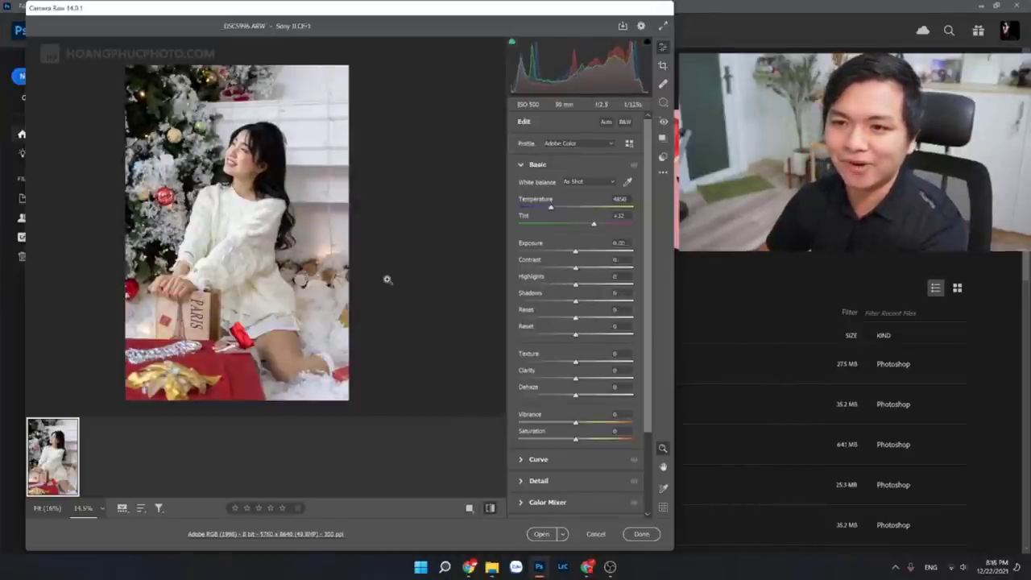
{"action": "key", "text": "ctrl+z"}
Step: Raise Vibrance to +15
{"action": "scroll", "coordinate": [517, 320], "scroll_direction": "down", "scroll_amount": 2}
{"action": "scroll", "coordinate": [517, 319], "scroll_direction": "down", "scroll_amount": 1}
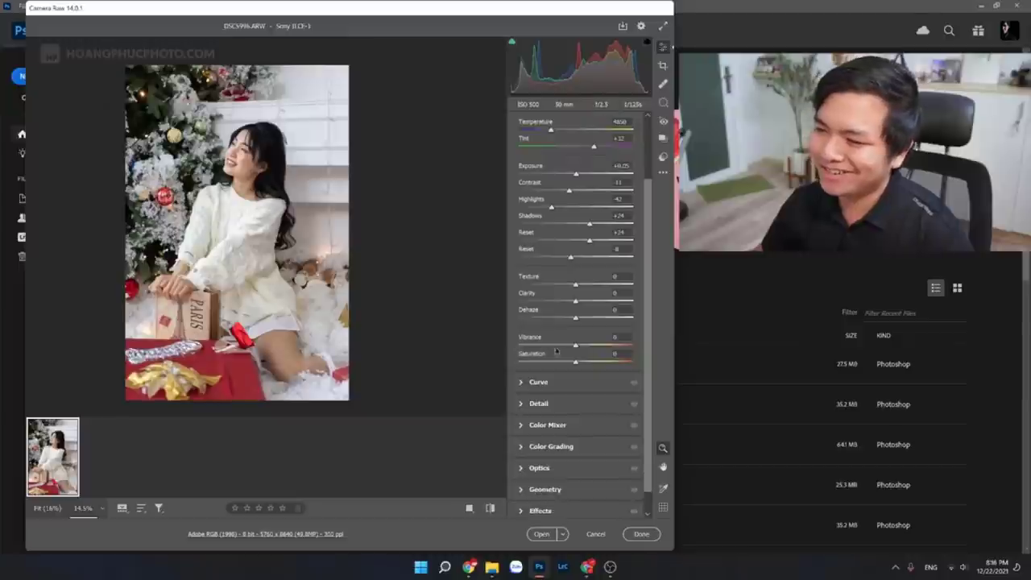
{"action": "left_click_drag", "start_coordinate": [575, 346], "coordinate": [583, 348]}
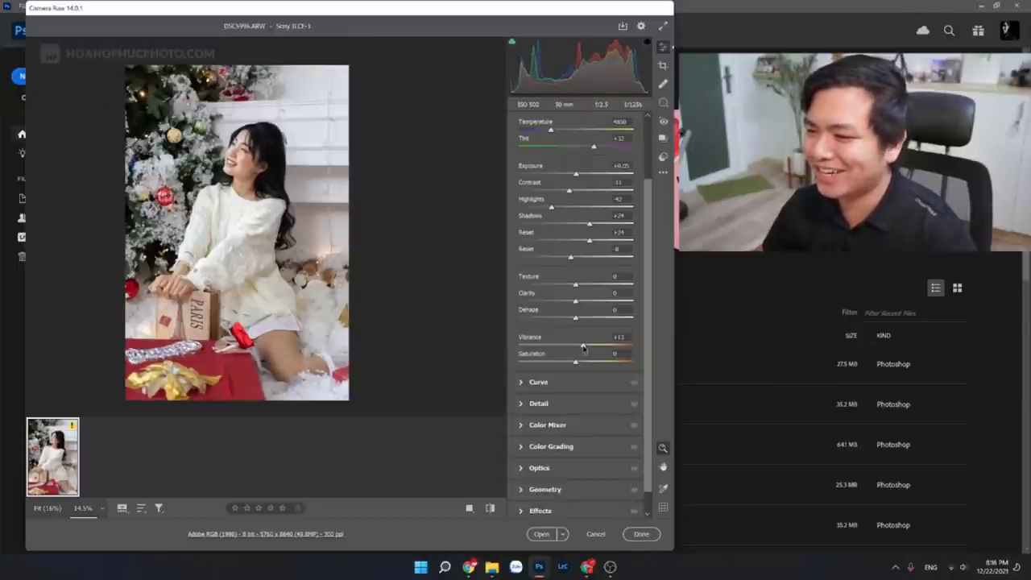
{"action": "scroll", "coordinate": [516, 330], "scroll_direction": "down", "scroll_amount": 1}
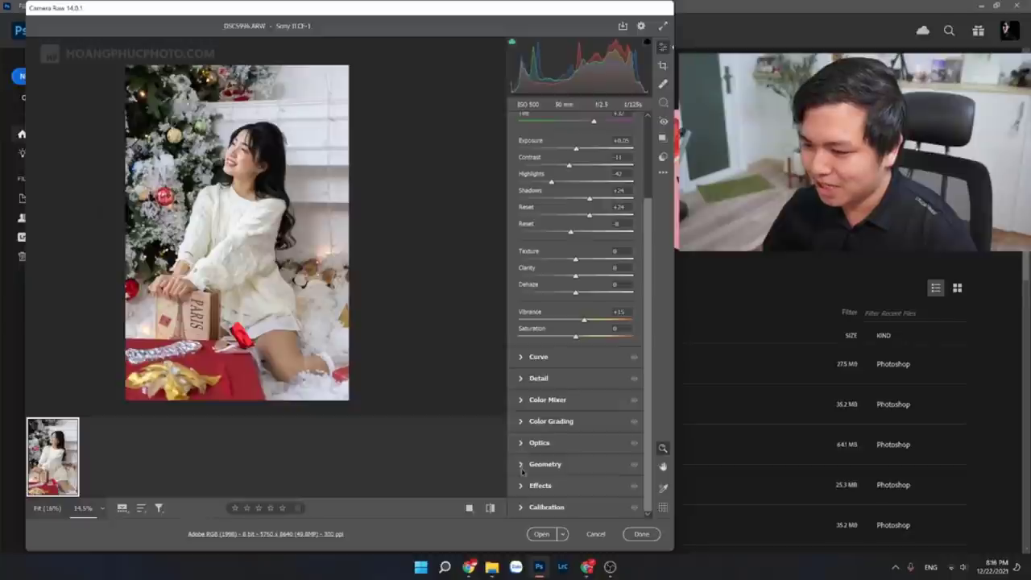
Step: Test the Sony FE 50mm lens profile correction, leave it unchecked, and collapse Optics
{"action": "left_click", "coordinate": [519, 443]}
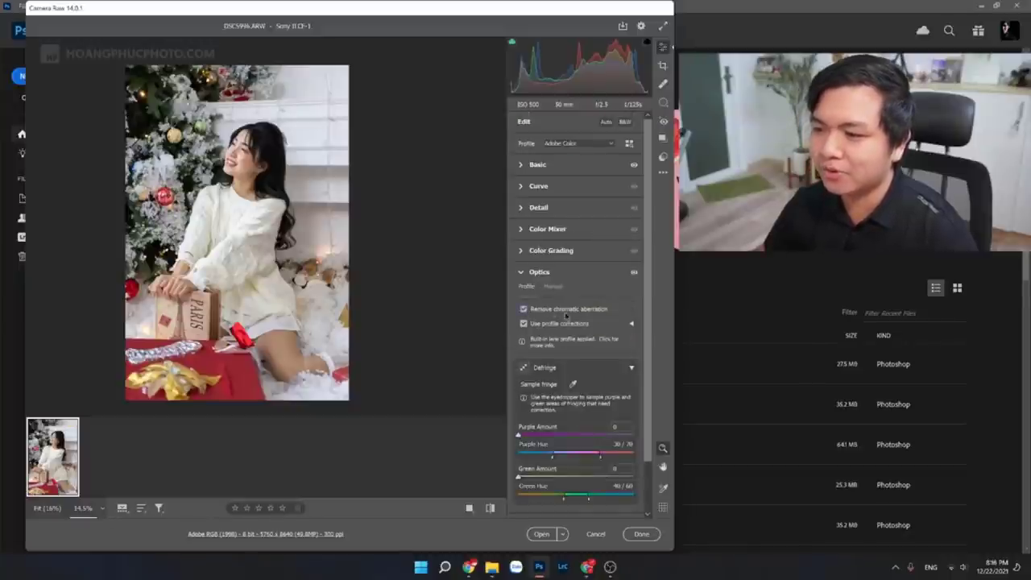
{"action": "left_click", "coordinate": [524, 323]}
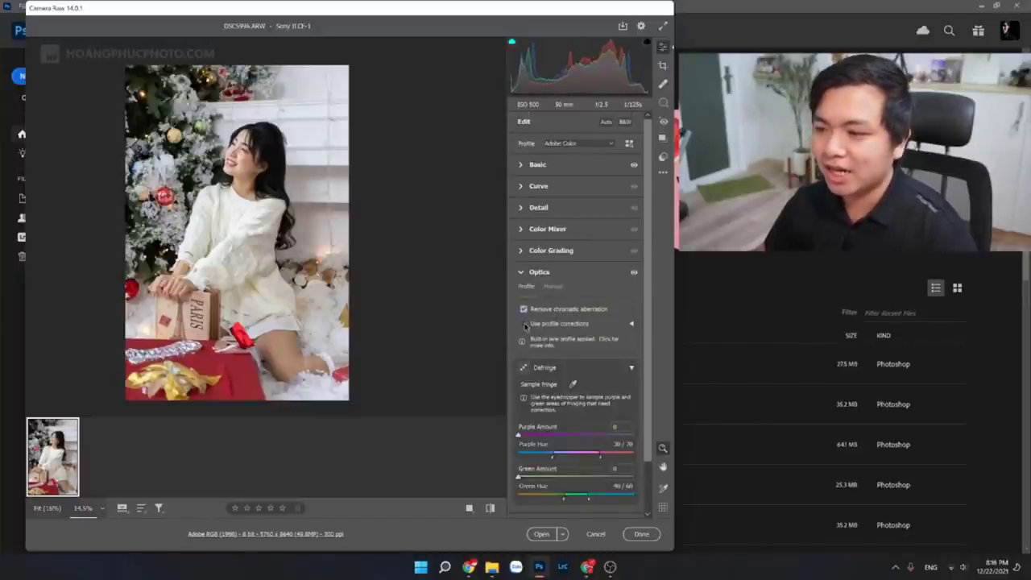
{"action": "left_click", "coordinate": [524, 324]}
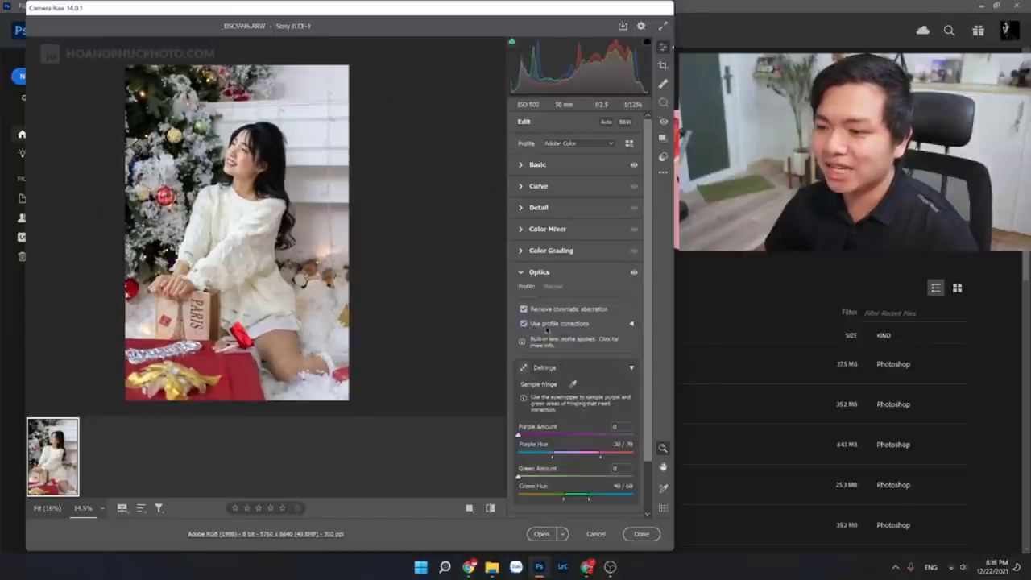
{"action": "left_click", "coordinate": [523, 323]}
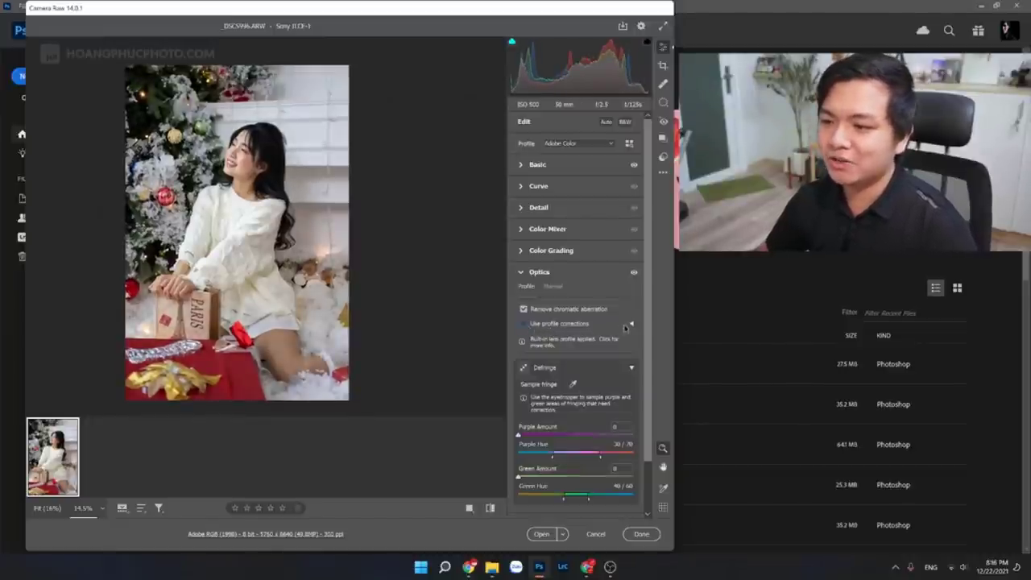
{"action": "left_click", "coordinate": [630, 323]}
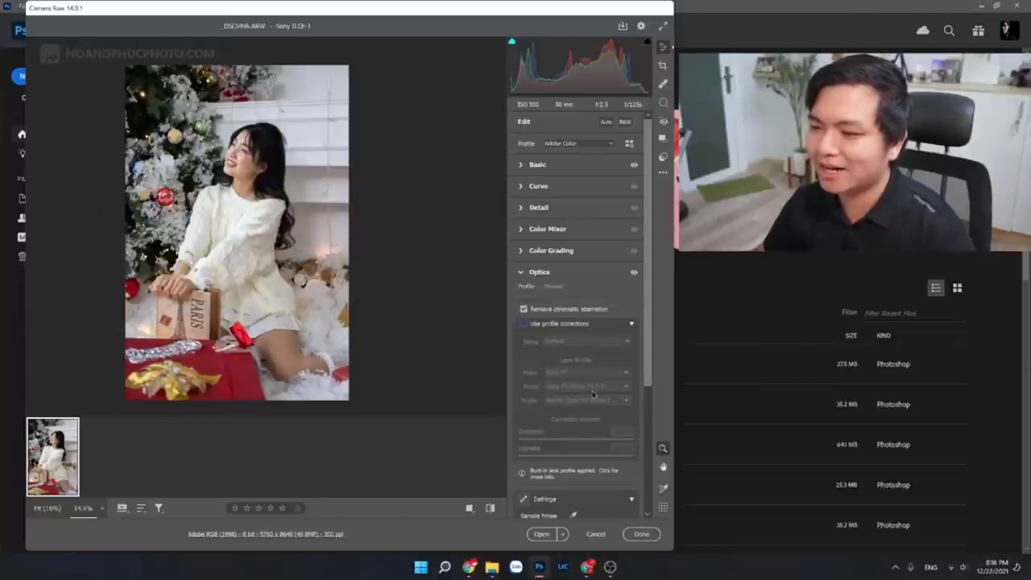
{"action": "left_click", "coordinate": [525, 323]}
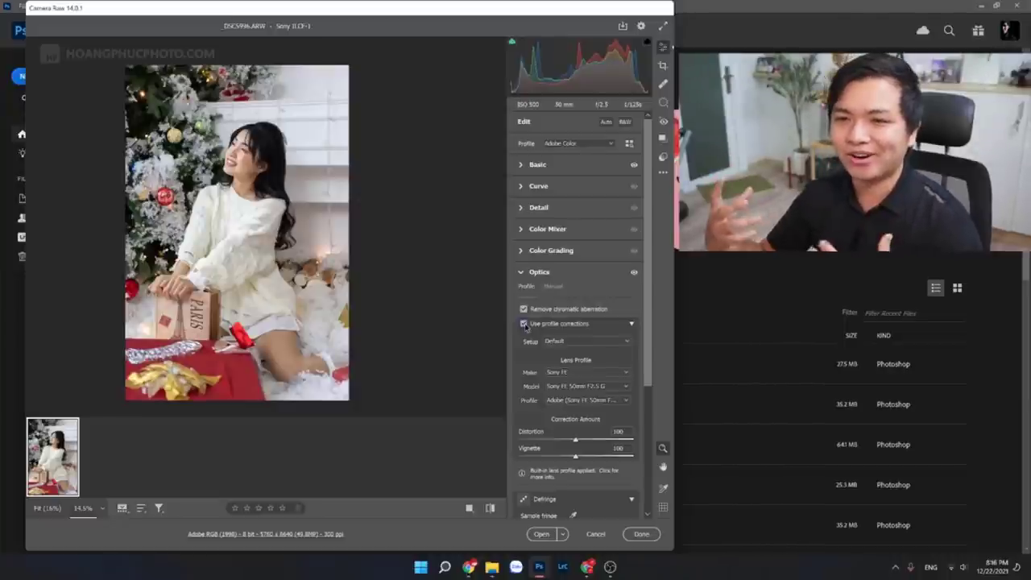
{"action": "left_click", "coordinate": [524, 323]}
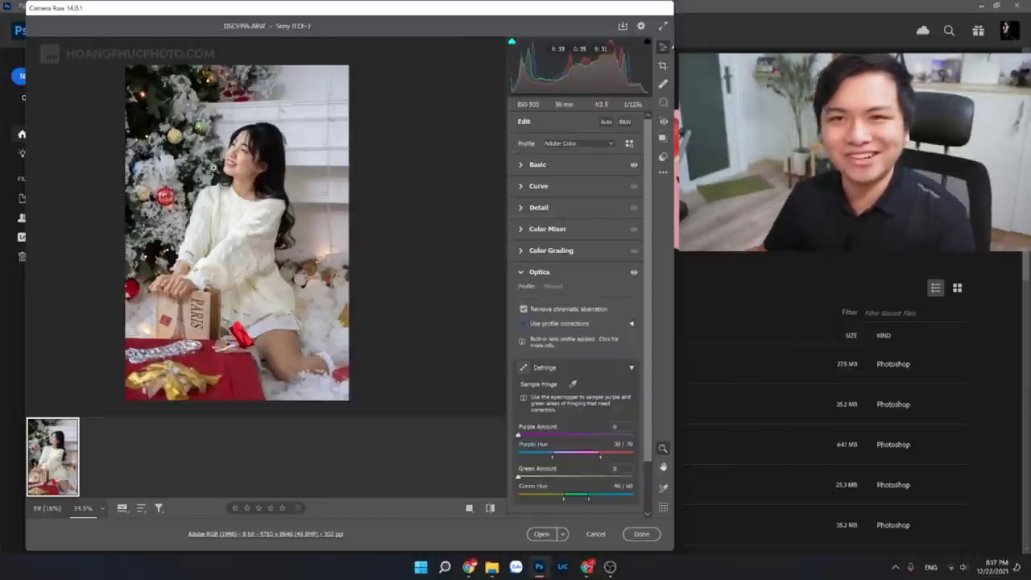
{"action": "left_click", "coordinate": [520, 273]}
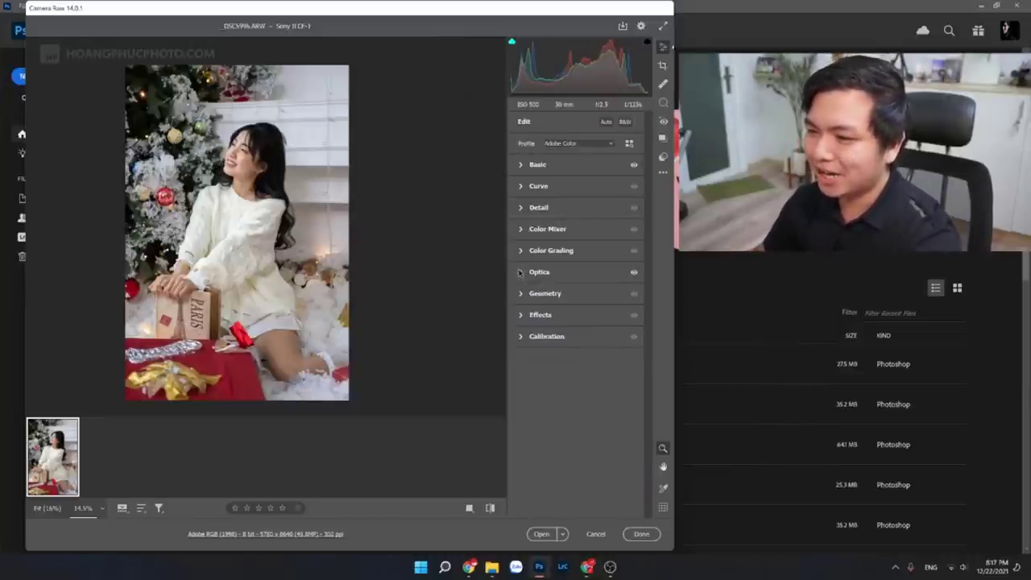
Step: Set Sharpening Amount to 55 and Alt-drag Masking to about 92, checking edges zoomed in
{"action": "left_click", "coordinate": [521, 208]}
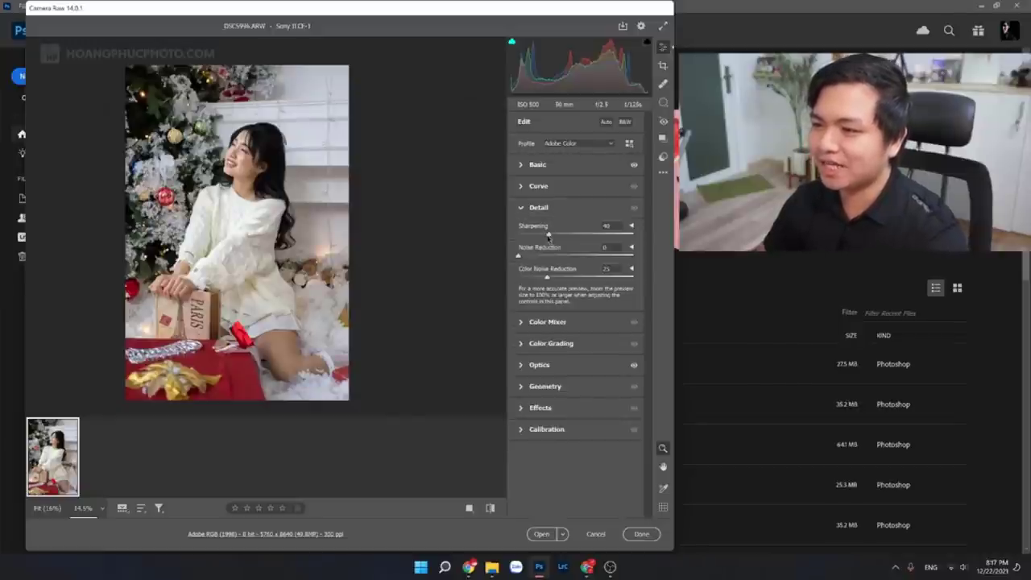
{"action": "left_click_drag", "start_coordinate": [550, 237], "coordinate": [563, 236]}
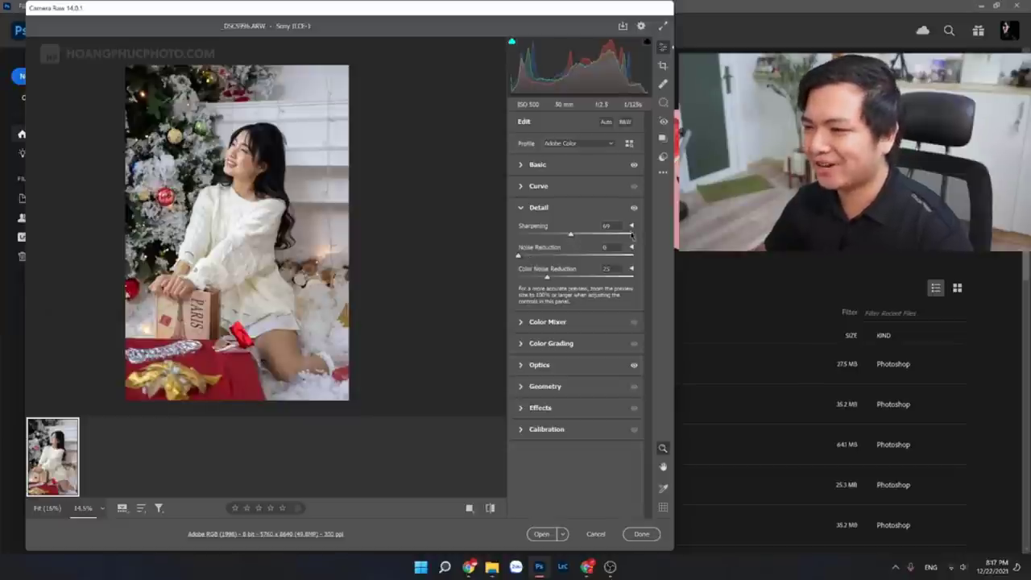
{"action": "left_click", "coordinate": [633, 226]}
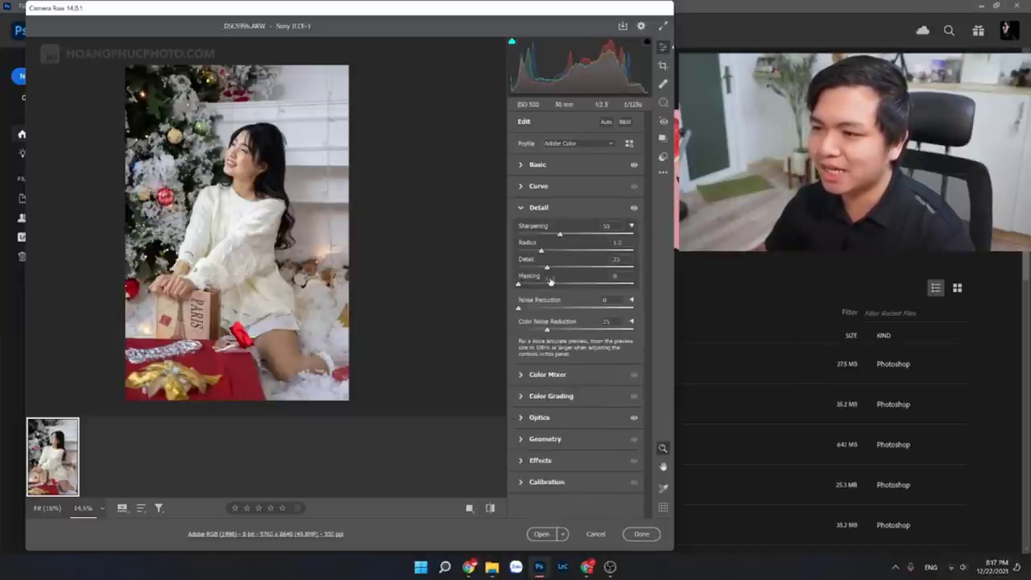
{"action": "left_click_drag", "start_coordinate": [550, 281], "coordinate": [616, 285]}
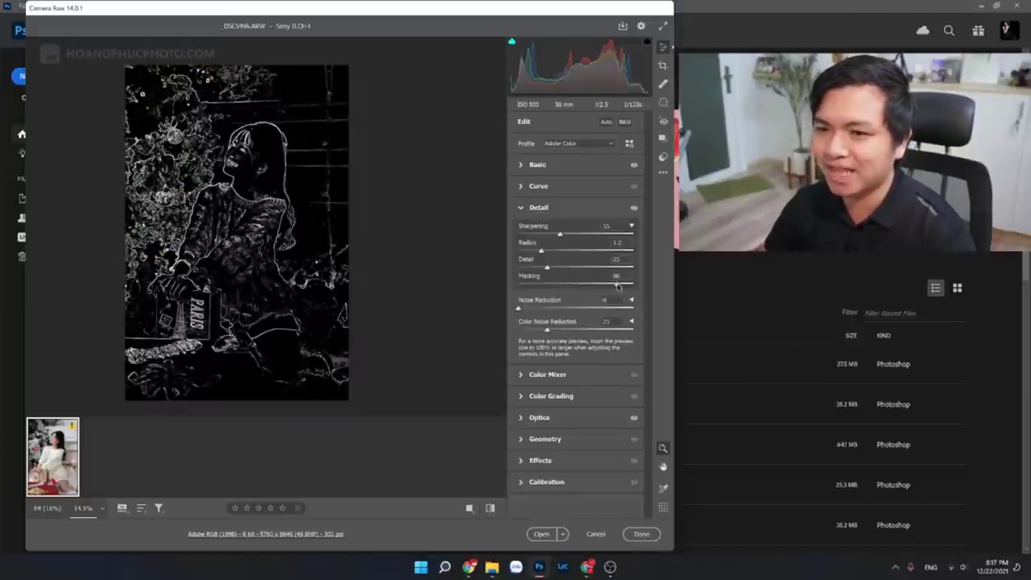
{"action": "mouse_move", "coordinate": [617, 285]}
{"action": "left_mouse_down"}
{"action": "mouse_move", "coordinate": [504, 285]}
{"action": "mouse_move", "coordinate": [560, 290]}
{"action": "left_mouse_up"}
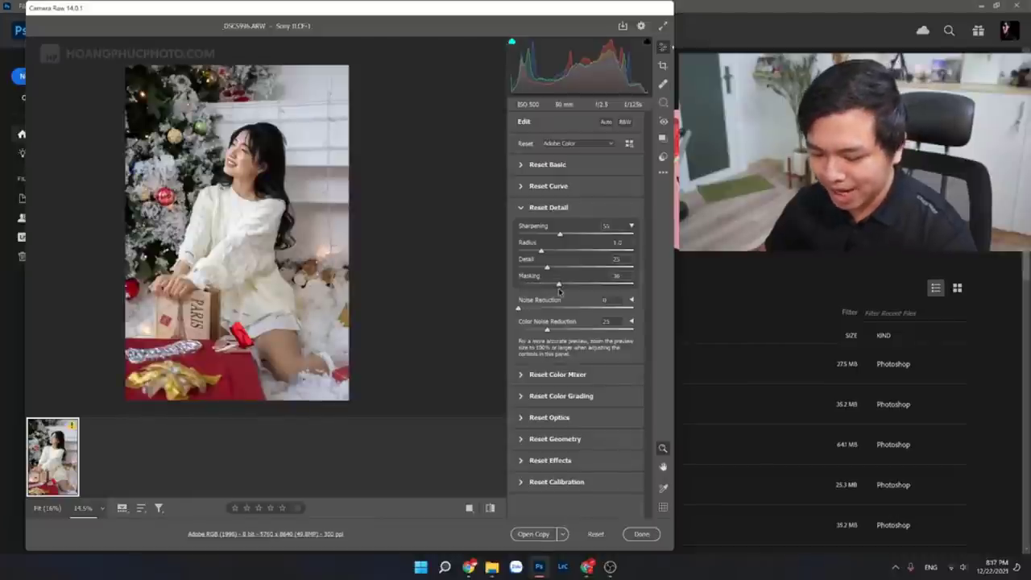
{"action": "key", "text": "alt"}
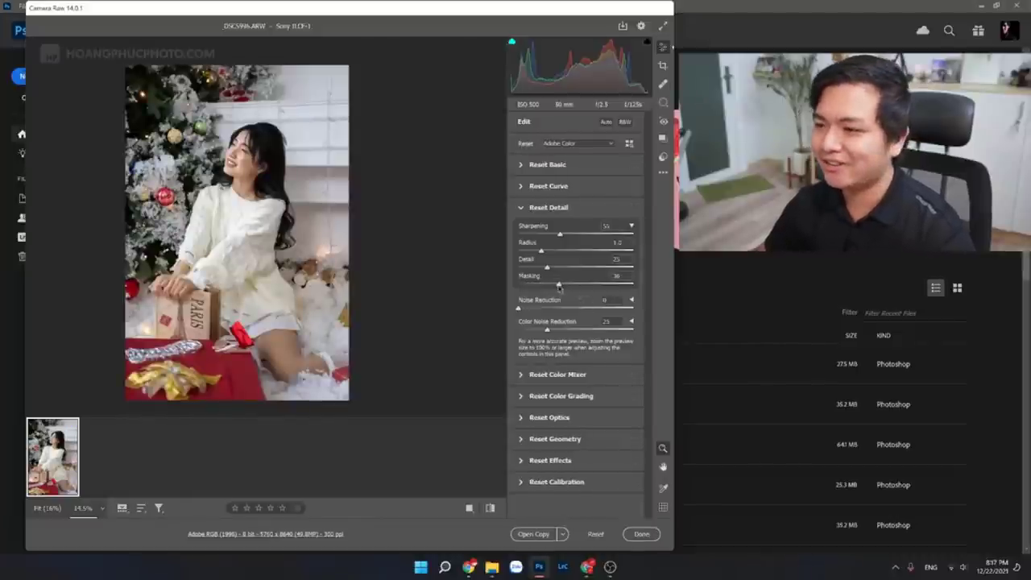
{"action": "left_click_drag", "start_coordinate": [559, 287], "coordinate": [628, 288]}
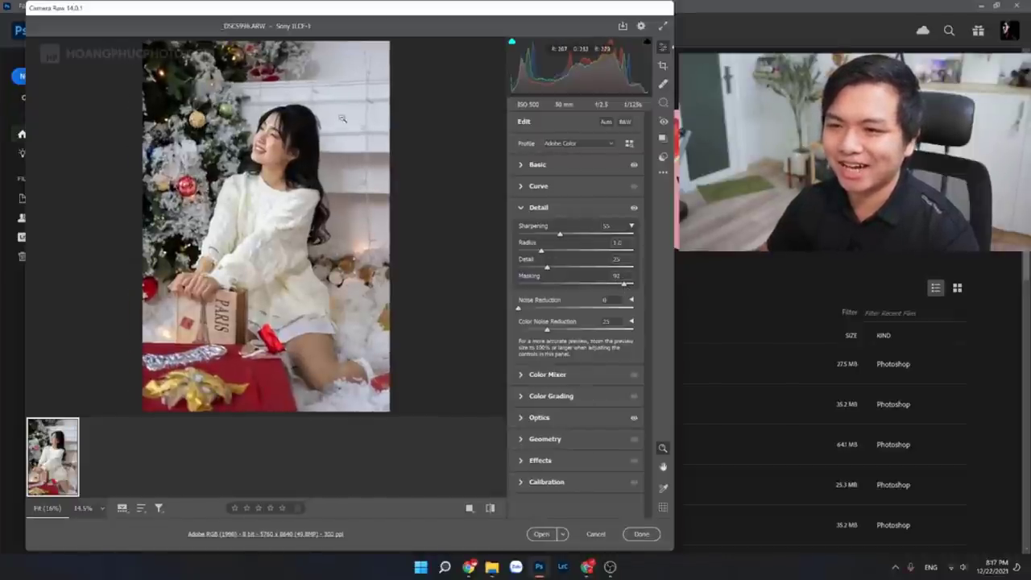
{"action": "mouse_move", "coordinate": [344, 123]}
{"action": "left_mouse_down"}
{"action": "mouse_move", "coordinate": [439, 126]}
{"action": "mouse_move", "coordinate": [200, 192]}
{"action": "left_mouse_up"}
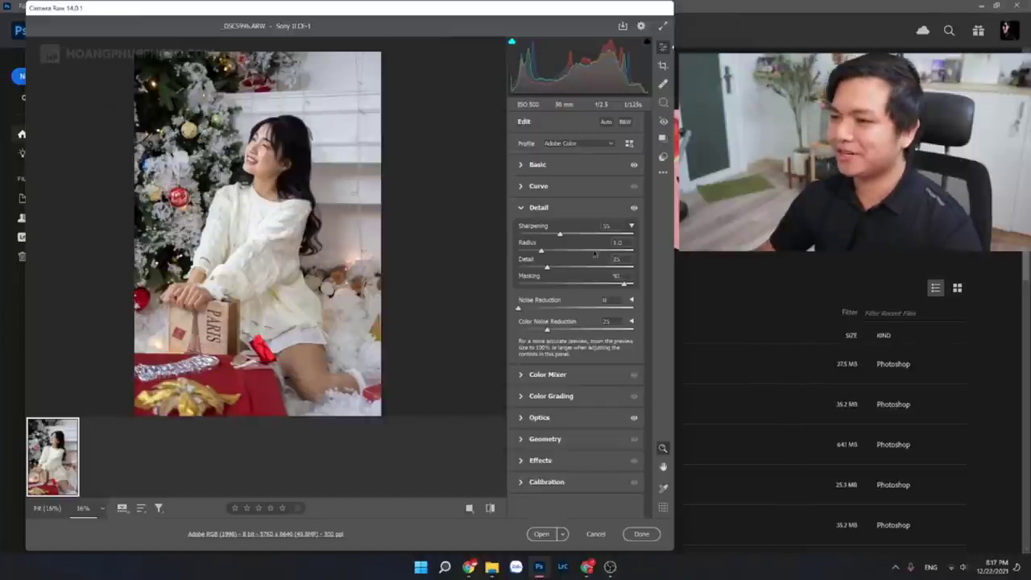
{"action": "left_click", "coordinate": [630, 226]}
Step: Glance at the Masking panel, return to Edit, and collapse the Detail section
{"action": "left_click", "coordinate": [631, 226]}
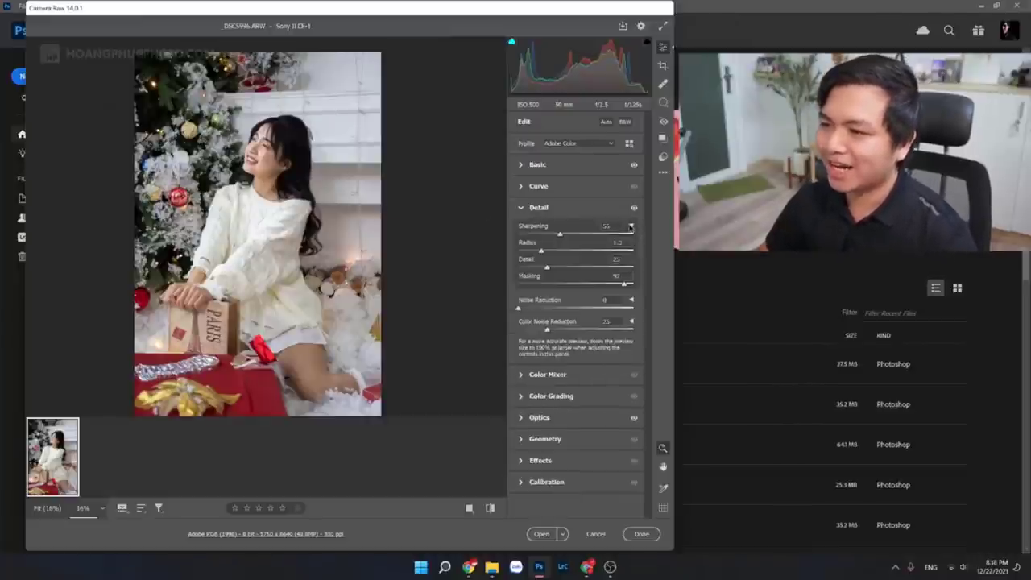
{"action": "left_click", "coordinate": [631, 226]}
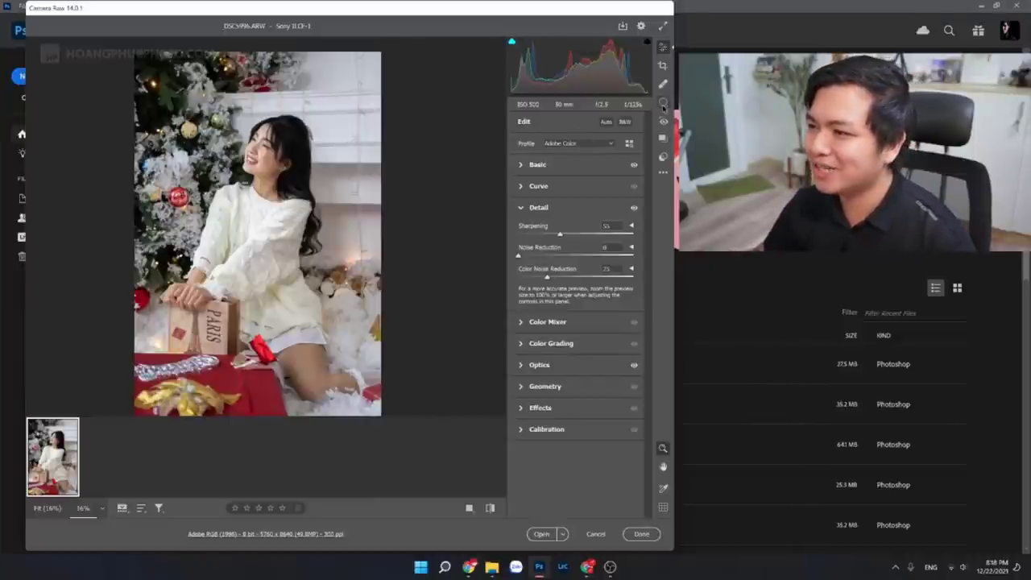
{"action": "left_click", "coordinate": [662, 103]}
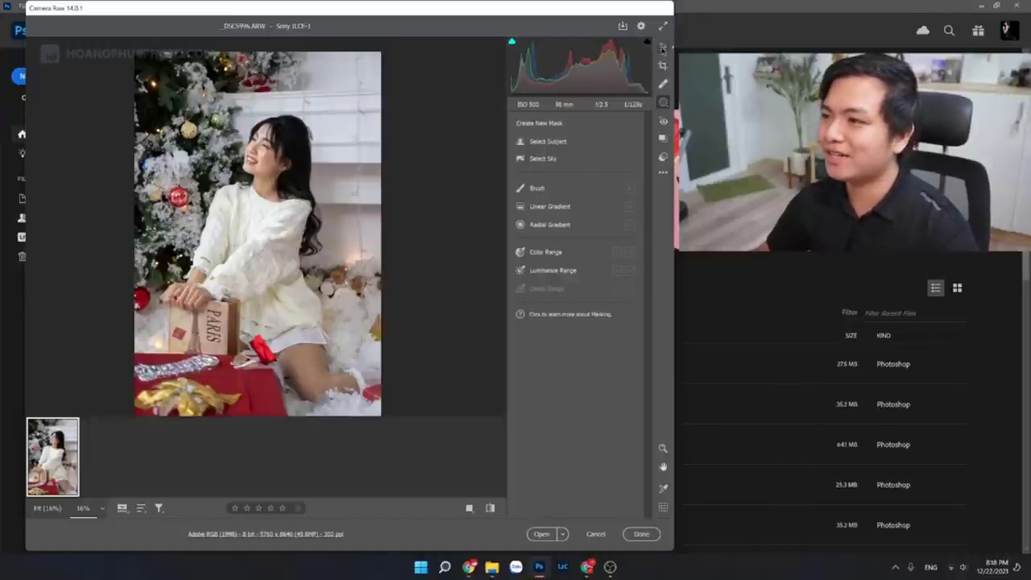
{"action": "left_click", "coordinate": [663, 47]}
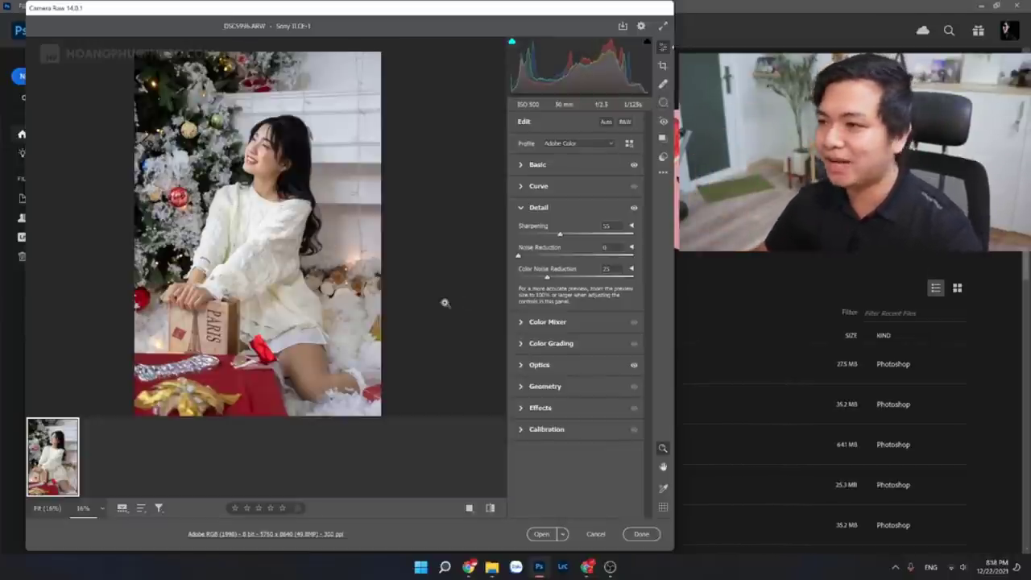
{"action": "left_click", "coordinate": [525, 207]}
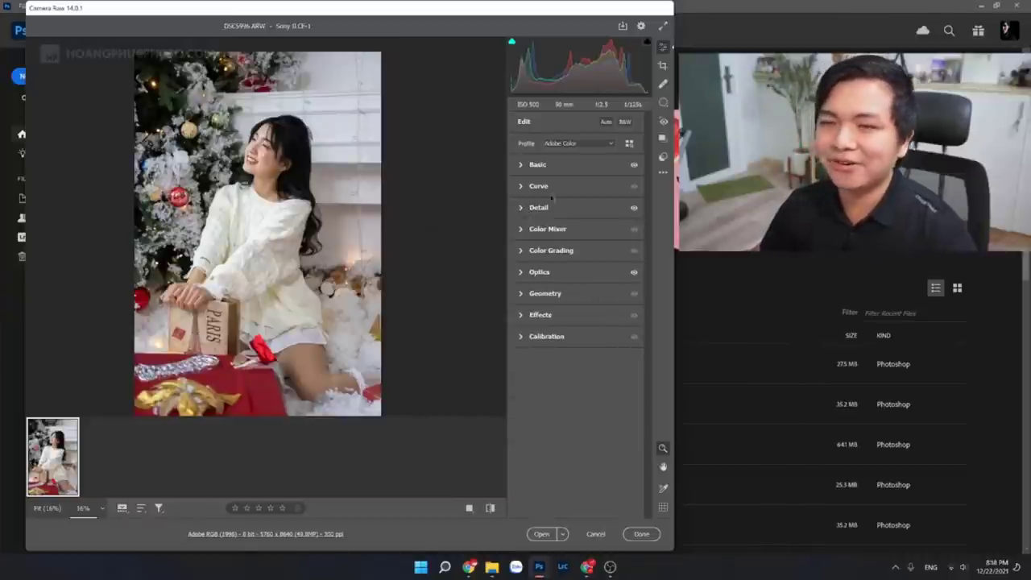
Step: Check Masking again, then briefly open and close the Geometry and Effects sections
{"action": "left_click", "coordinate": [662, 102]}
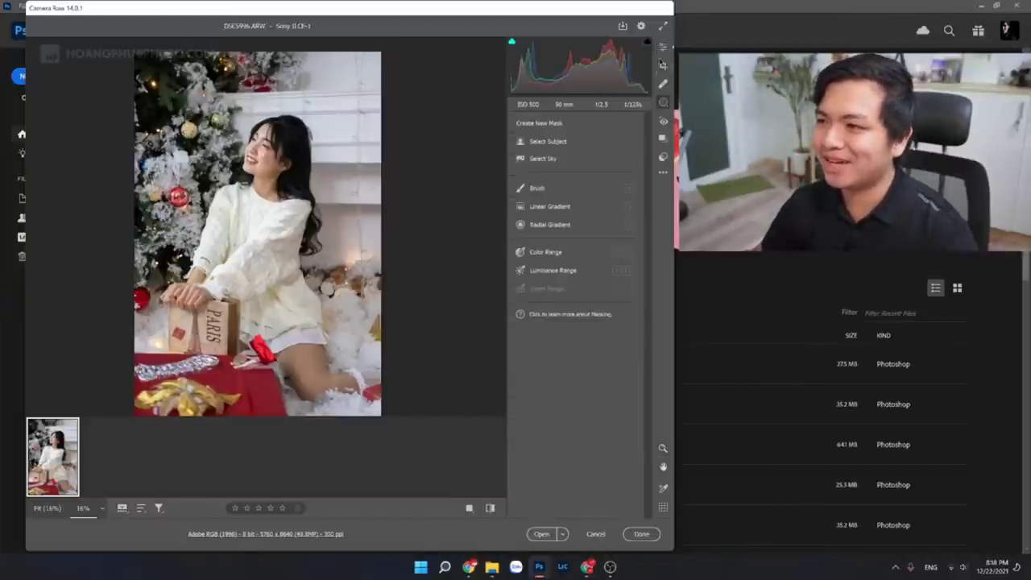
{"action": "left_click", "coordinate": [662, 50]}
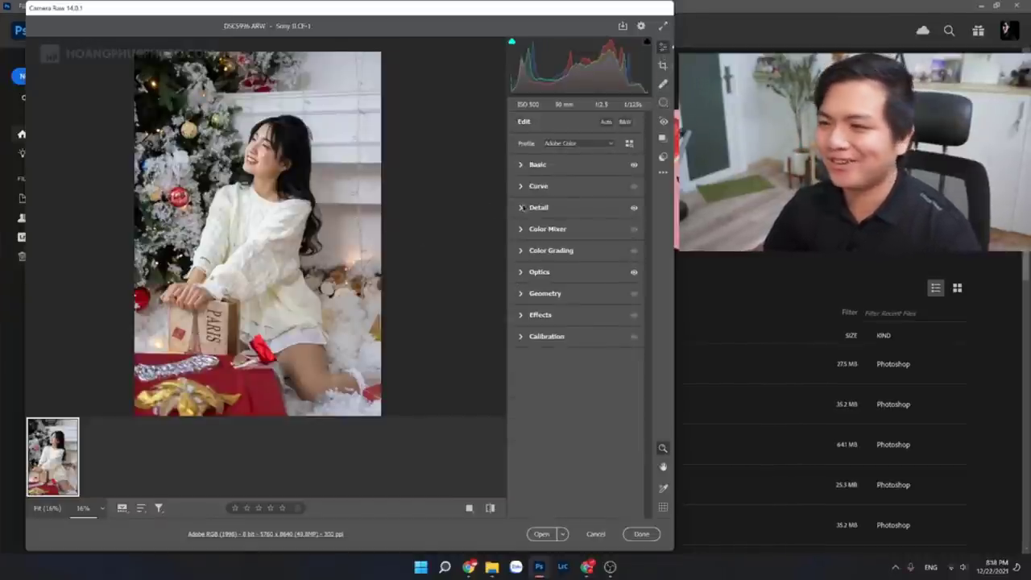
{"action": "left_click", "coordinate": [521, 294]}
{"action": "left_click", "coordinate": [521, 294]}
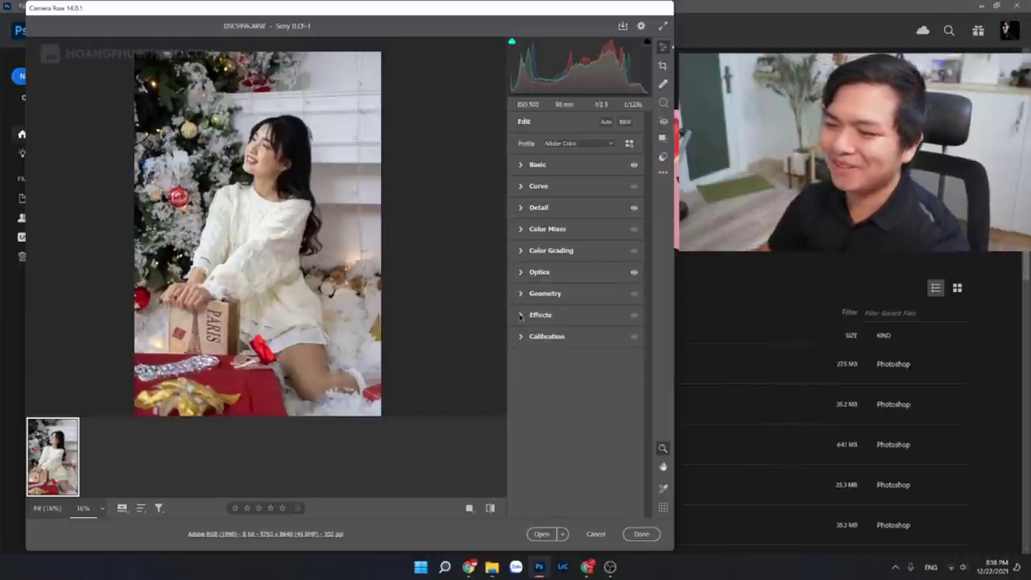
{"action": "left_click", "coordinate": [520, 315]}
{"action": "left_click", "coordinate": [519, 317]}
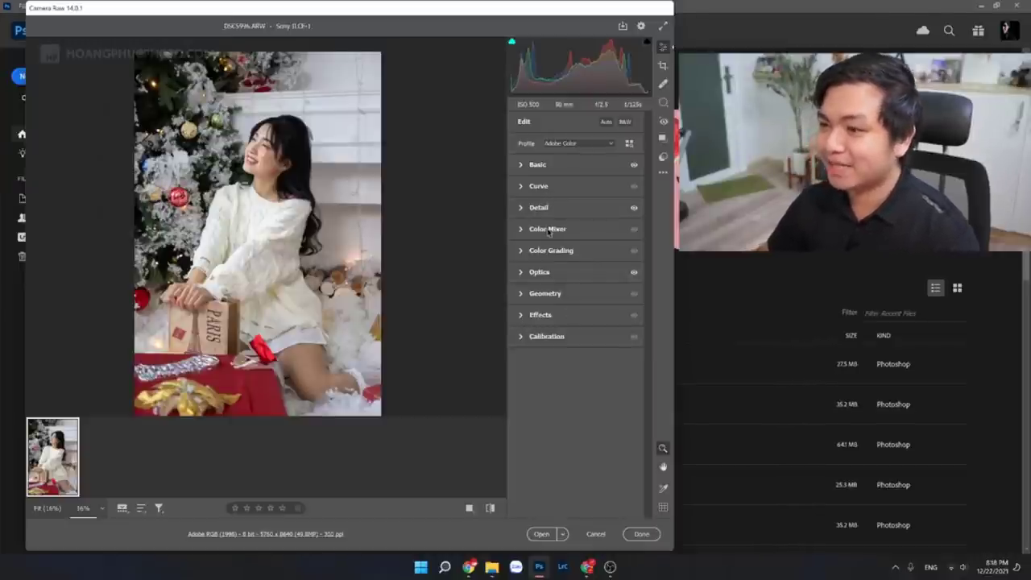
Step: Toggle the Basic section, scroll down, and expand Color Mixer to its HSL sliders
{"action": "left_click", "coordinate": [520, 165]}
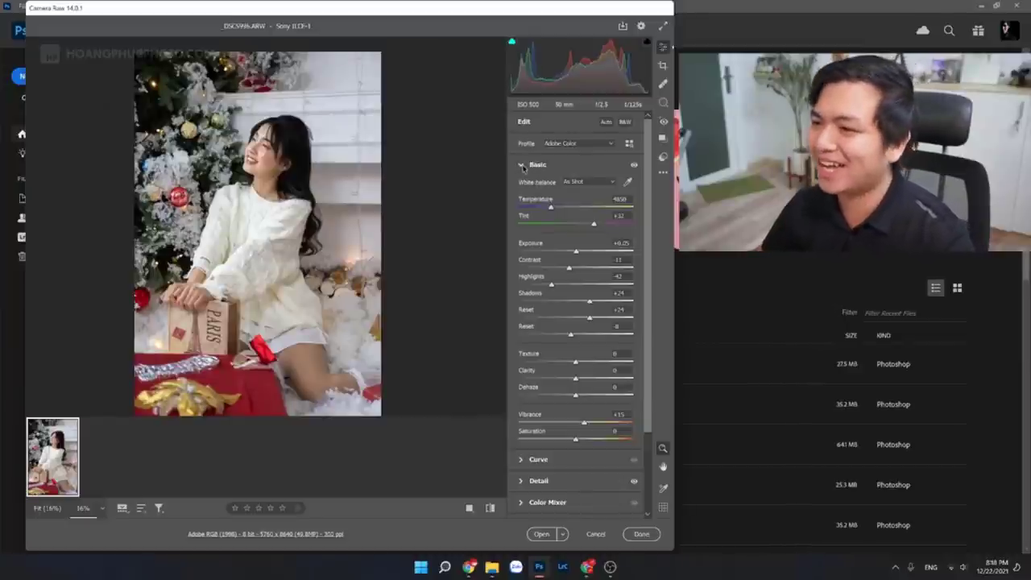
{"action": "left_click", "coordinate": [521, 165]}
{"action": "left_click", "coordinate": [521, 165]}
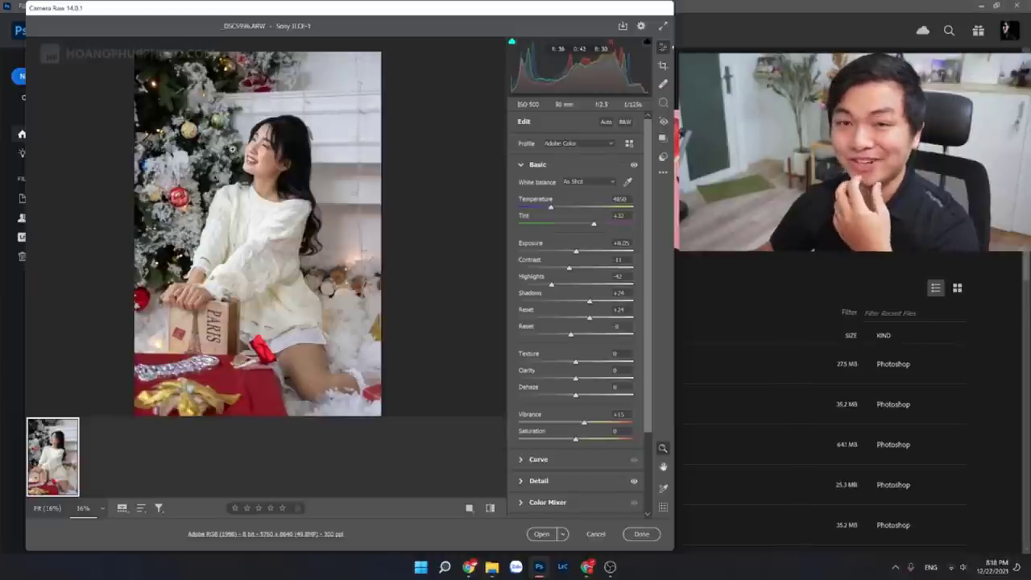
{"action": "scroll", "coordinate": [573, 360], "scroll_direction": "down", "scroll_amount": 3}
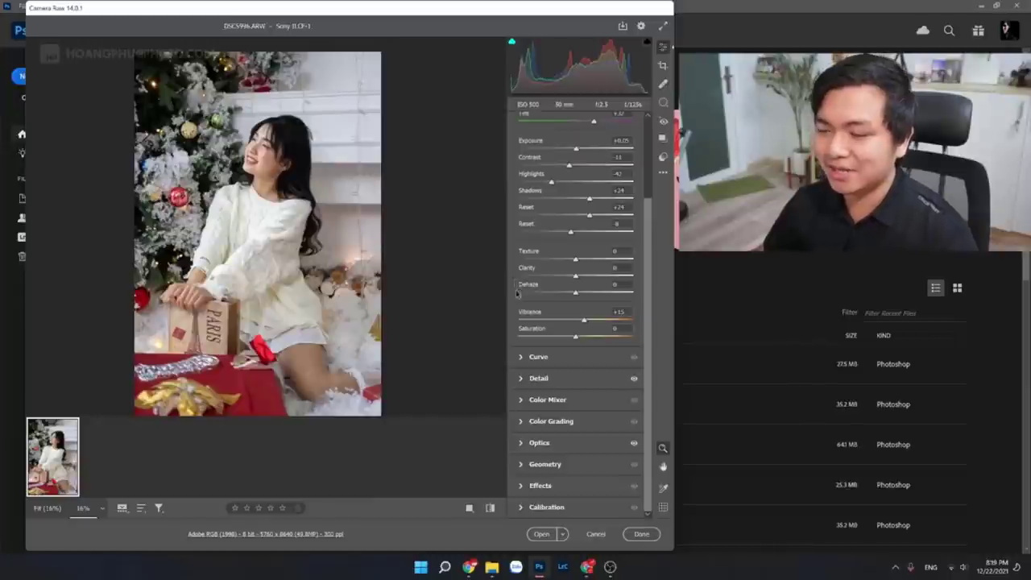
{"action": "left_click", "coordinate": [521, 401]}
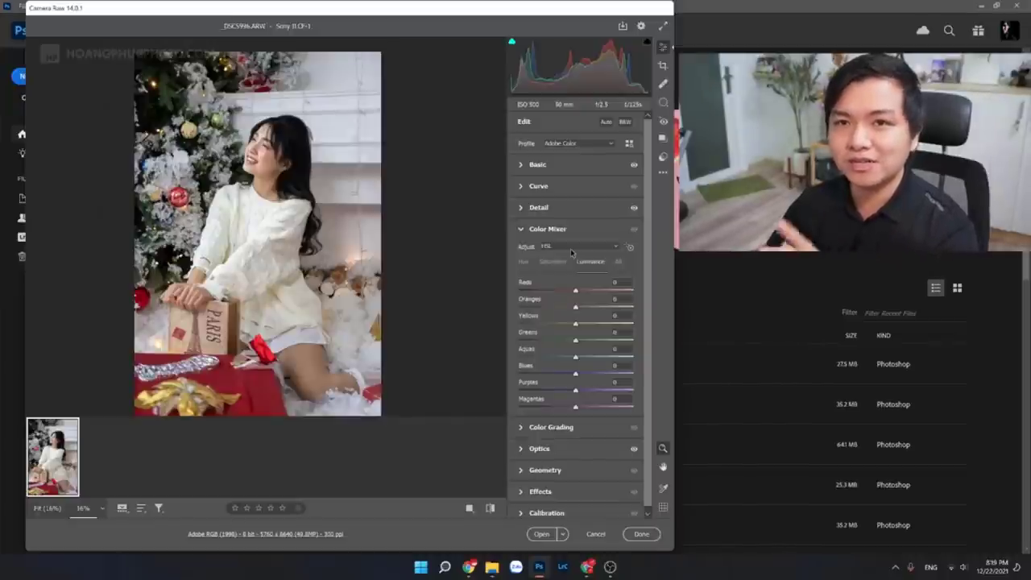
Step: In the Color Mixer's Hue sliders, shift the Reds hue to about +10
{"action": "scroll", "coordinate": [556, 241], "scroll_direction": "down", "scroll_amount": 1}
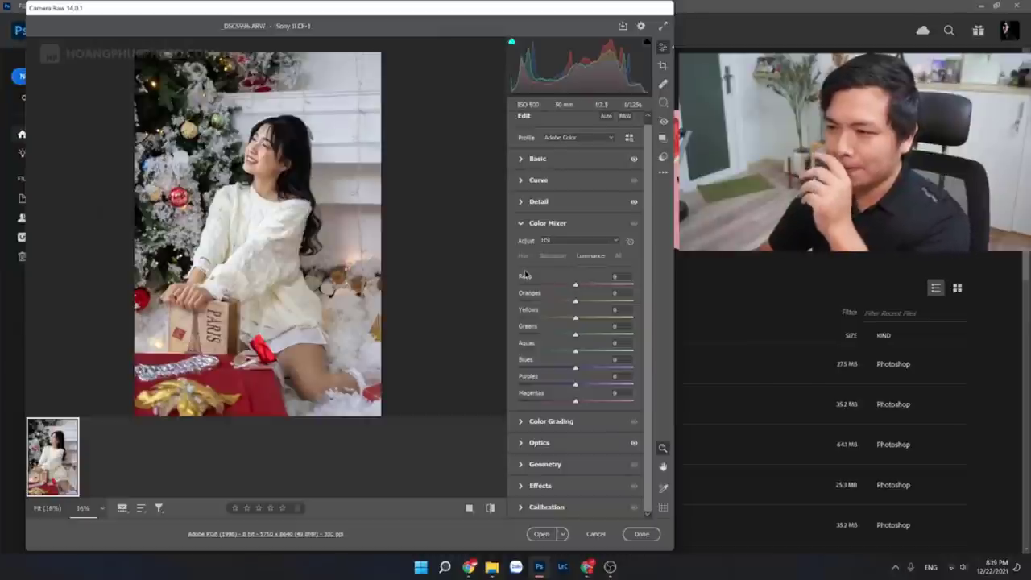
{"action": "left_click", "coordinate": [524, 256]}
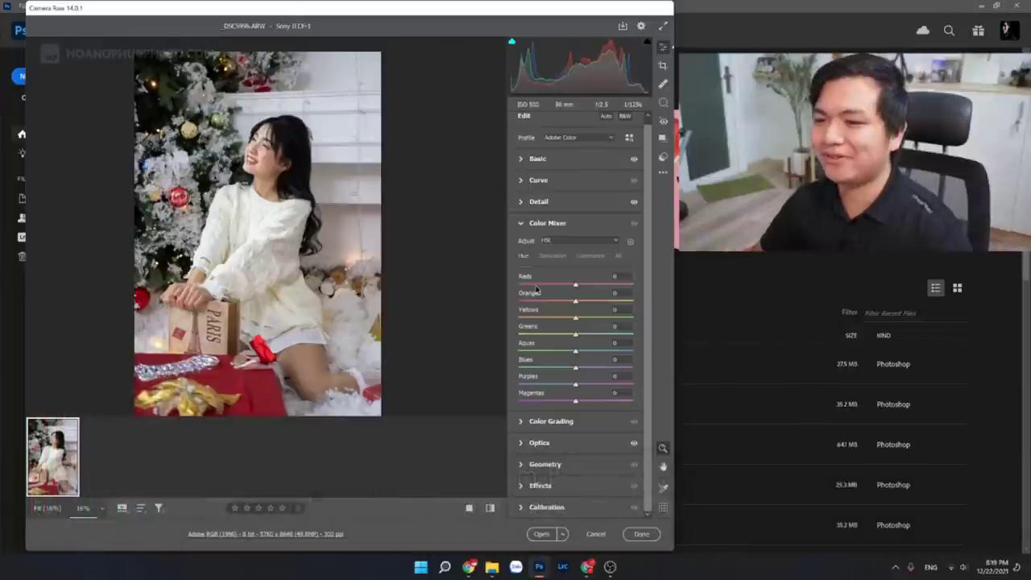
{"action": "left_click_drag", "start_coordinate": [574, 285], "coordinate": [585, 288]}
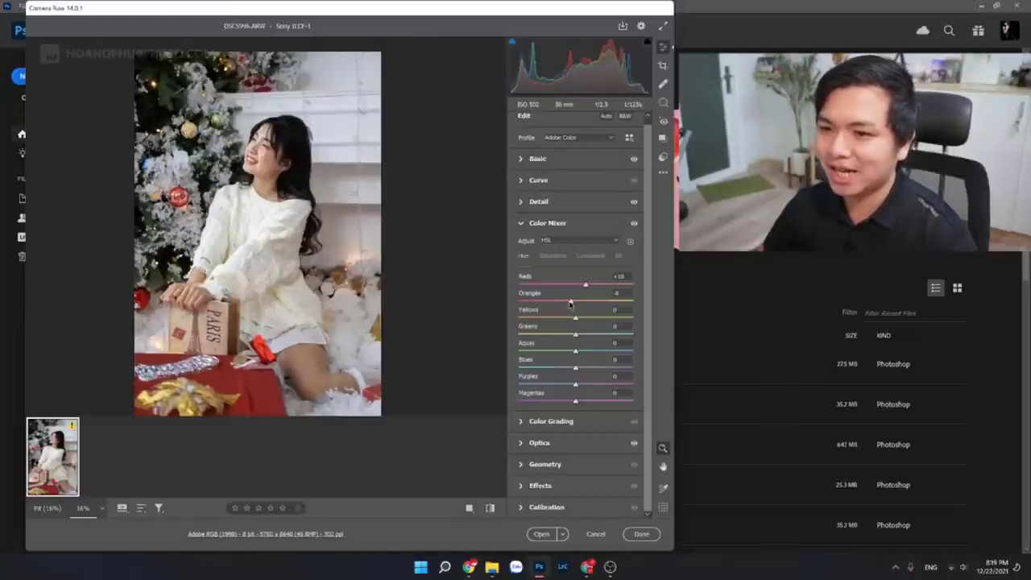
Step: Zoom into the woman's face, set the Oranges hue to -2, then zoom back out
{"action": "scroll", "coordinate": [400, 216], "scroll_direction": "up", "scroll_amount": 2}
{"action": "scroll", "coordinate": [400, 216], "scroll_direction": "up", "scroll_amount": 2}
{"action": "scroll", "coordinate": [400, 215], "scroll_direction": "up", "scroll_amount": 2}
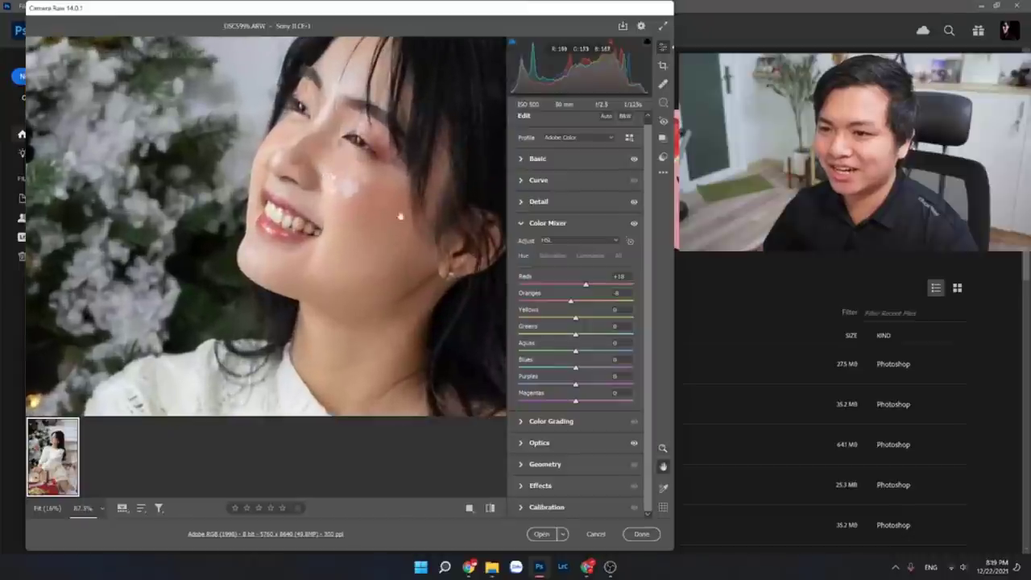
{"action": "left_click_drag", "start_coordinate": [400, 216], "coordinate": [379, 219]}
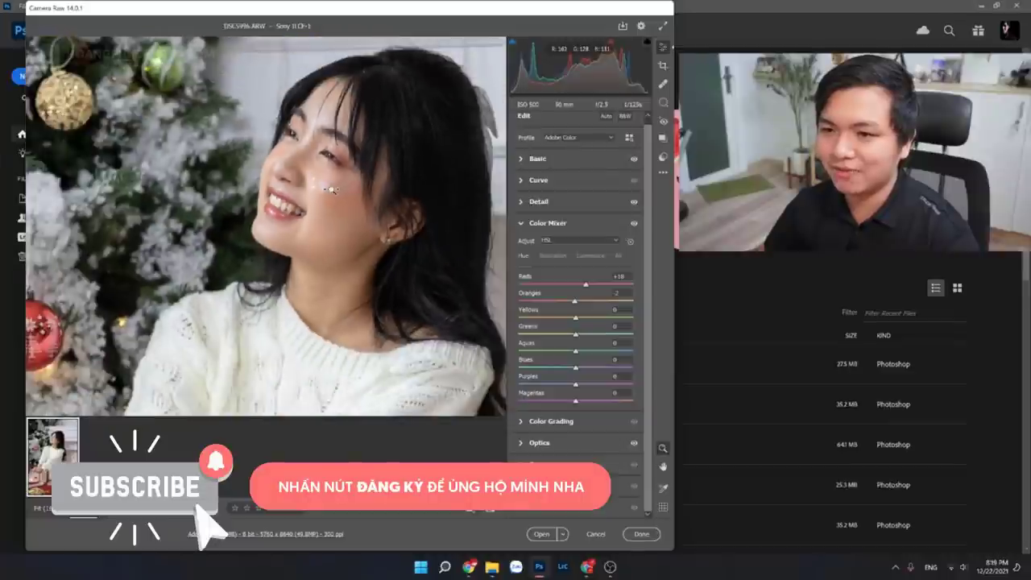
{"action": "scroll", "coordinate": [330, 190], "scroll_direction": "down", "scroll_amount": 2}
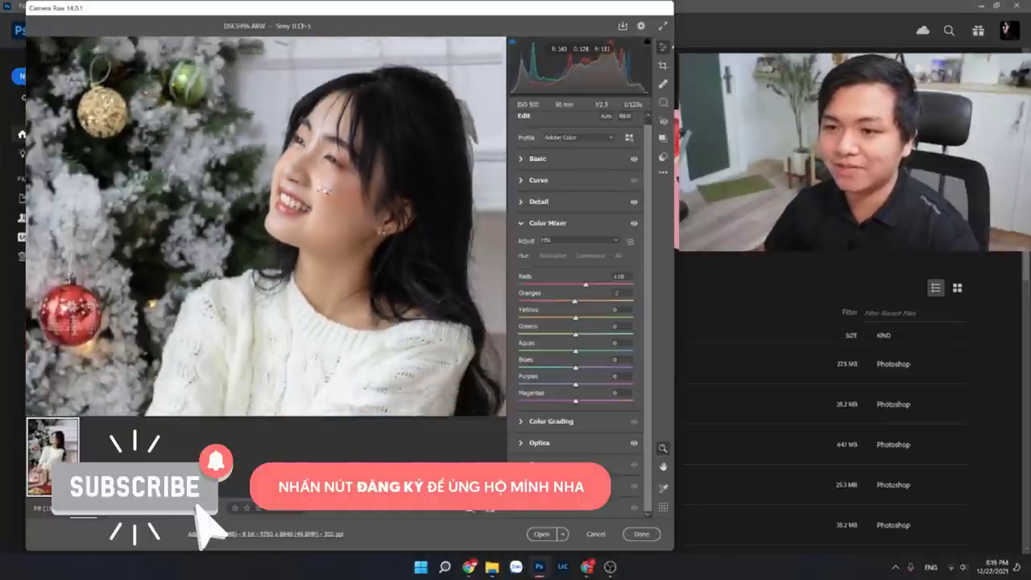
{"action": "scroll", "coordinate": [322, 192], "scroll_direction": "down", "scroll_amount": 1}
{"action": "scroll", "coordinate": [314, 194], "scroll_direction": "down", "scroll_amount": 2}
{"action": "scroll", "coordinate": [305, 196], "scroll_direction": "down", "scroll_amount": 1}
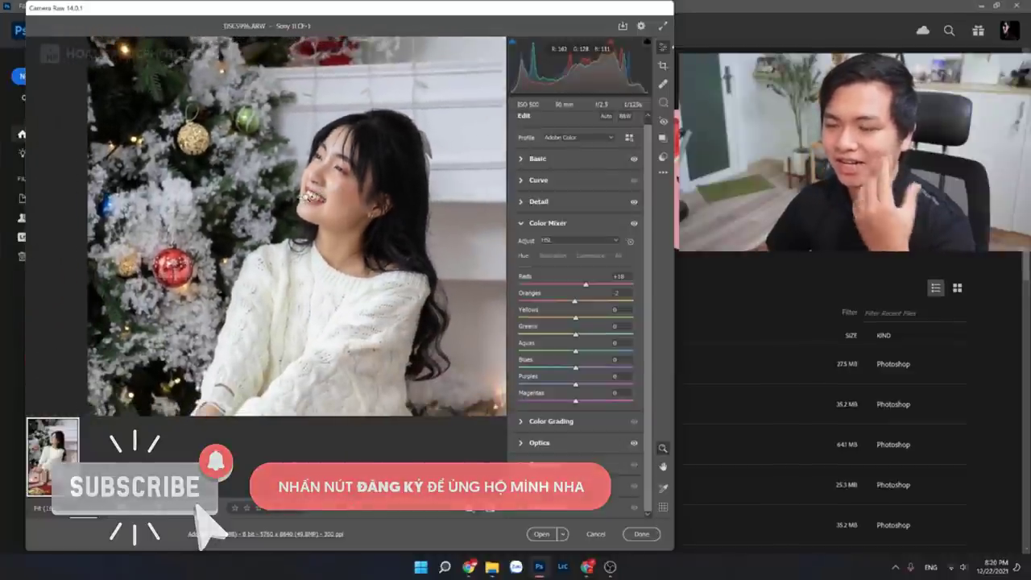
{"action": "scroll", "coordinate": [304, 196], "scroll_direction": "down", "scroll_amount": 2}
{"action": "scroll", "coordinate": [305, 196], "scroll_direction": "down", "scroll_amount": 2}
{"action": "scroll", "coordinate": [304, 195], "scroll_direction": "down", "scroll_amount": 1}
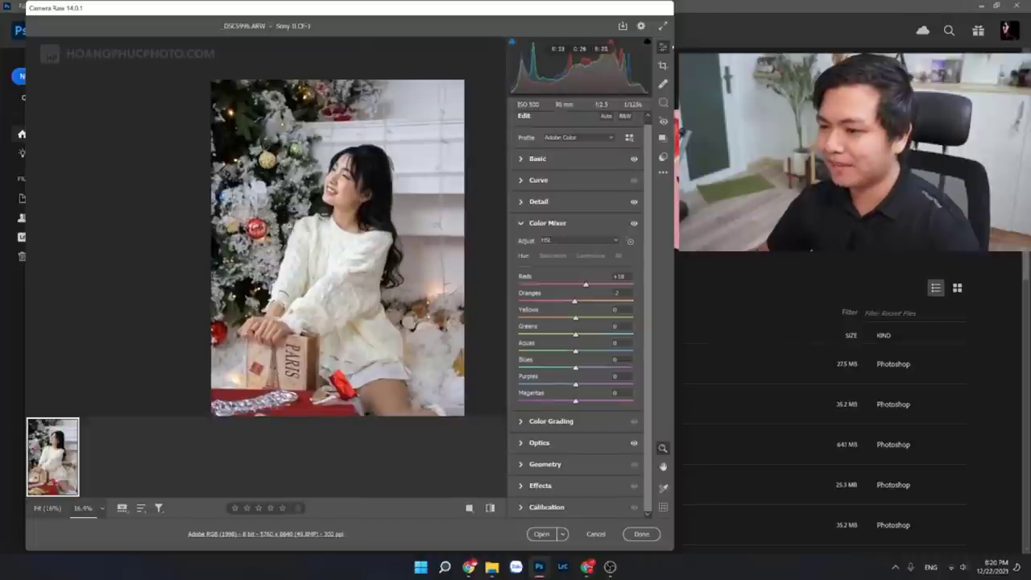
Step: Test the Greens hue slider from 0 to strongly negative and back up
{"action": "left_click_drag", "start_coordinate": [575, 334], "coordinate": [578, 334]}
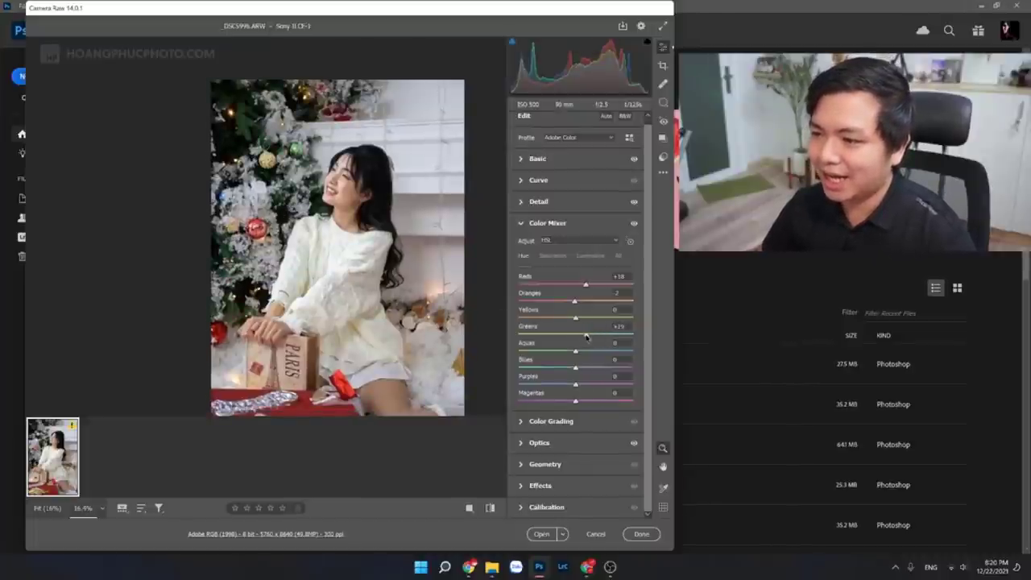
{"action": "left_click_drag", "start_coordinate": [587, 337], "coordinate": [577, 336]}
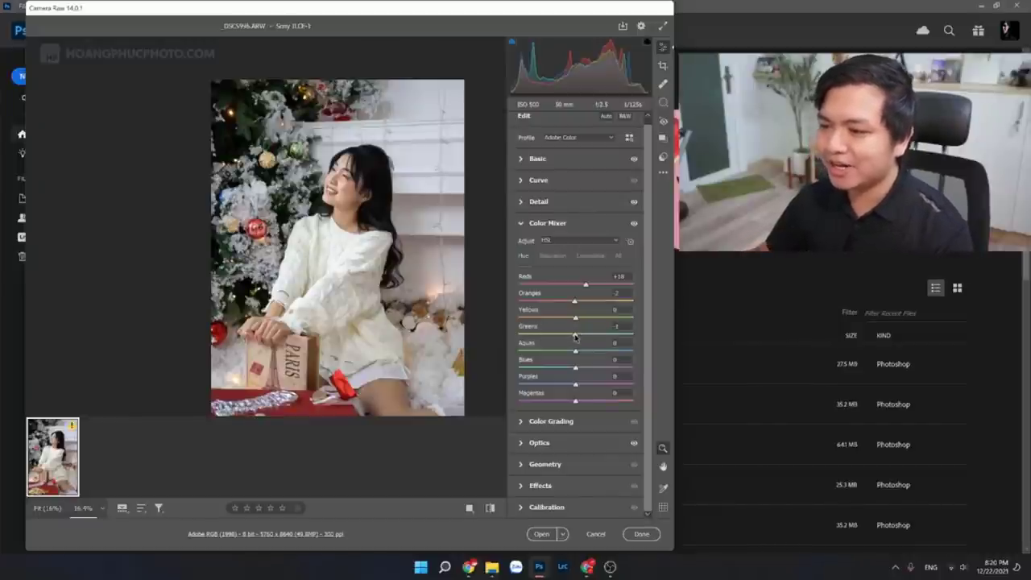
{"action": "left_click_drag", "start_coordinate": [531, 337], "coordinate": [526, 337]}
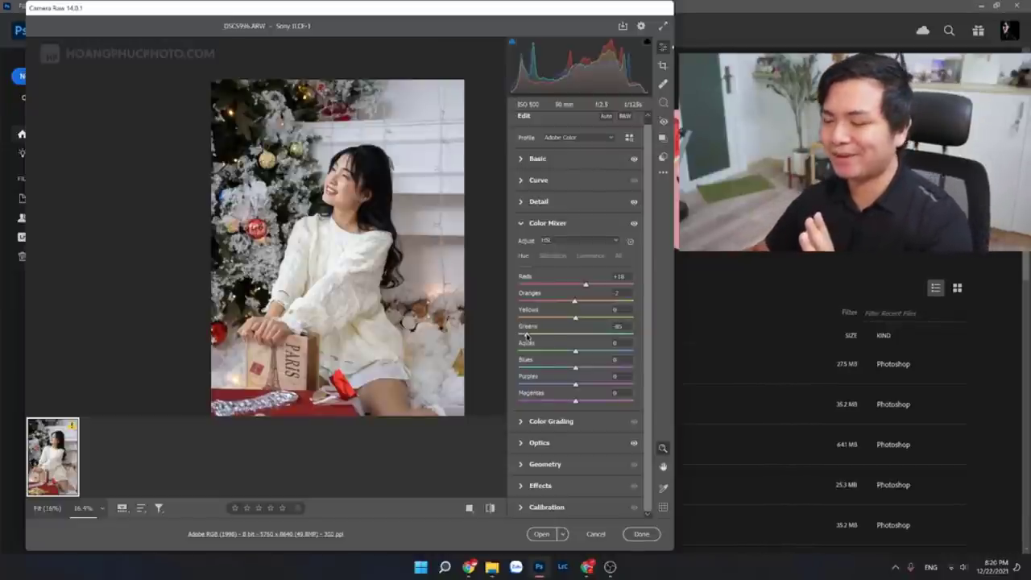
{"action": "left_click_drag", "start_coordinate": [526, 336], "coordinate": [606, 338]}
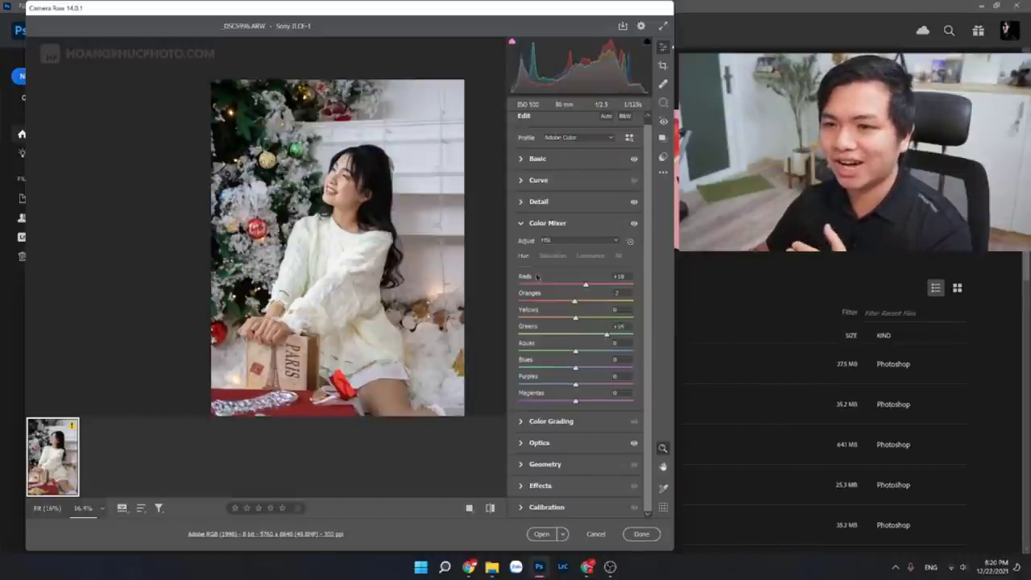
Step: Zoom into the Christmas tree's needles and settle the Greens hue at +36
{"action": "scroll", "coordinate": [240, 77], "scroll_direction": "up", "scroll_amount": 2}
{"action": "scroll", "coordinate": [240, 77], "scroll_direction": "up", "scroll_amount": 2}
{"action": "scroll", "coordinate": [240, 77], "scroll_direction": "up", "scroll_amount": 3}
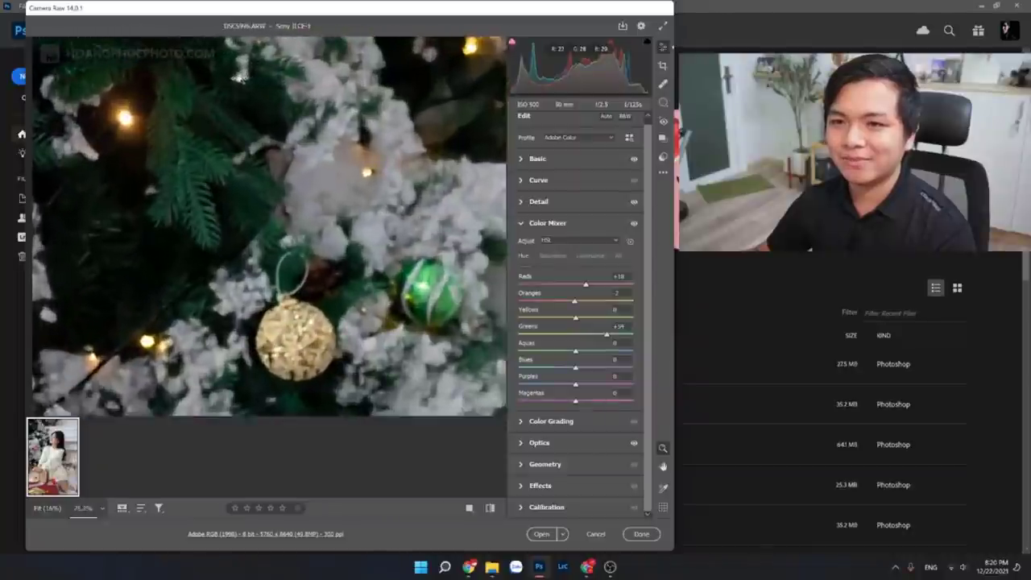
{"action": "scroll", "coordinate": [240, 76], "scroll_direction": "up", "scroll_amount": 2}
{"action": "scroll", "coordinate": [240, 77], "scroll_direction": "up", "scroll_amount": 2}
{"action": "scroll", "coordinate": [240, 77], "scroll_direction": "up", "scroll_amount": 2}
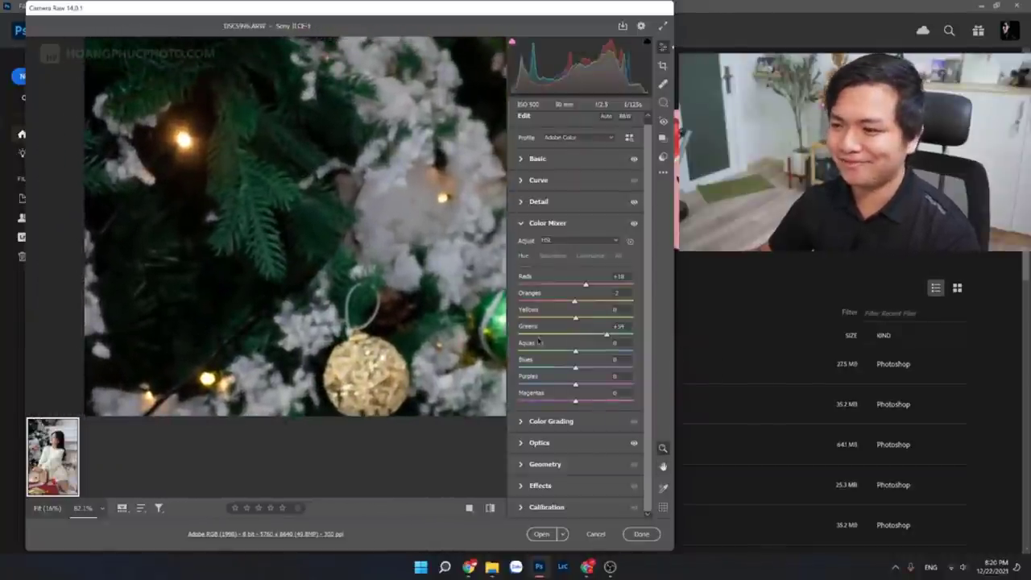
{"action": "left_click_drag", "start_coordinate": [606, 339], "coordinate": [571, 342]}
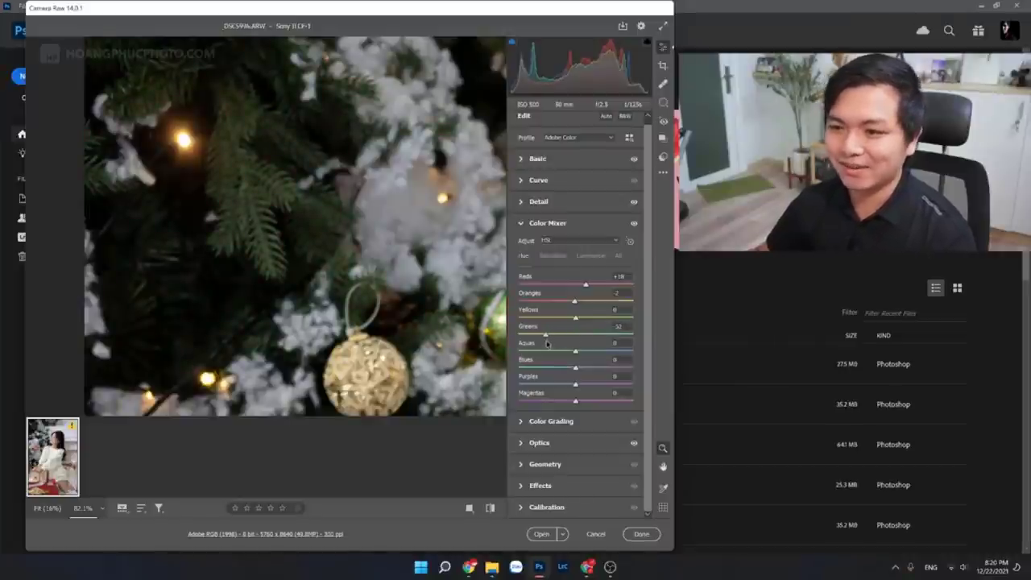
{"action": "left_click_drag", "start_coordinate": [588, 344], "coordinate": [544, 339]}
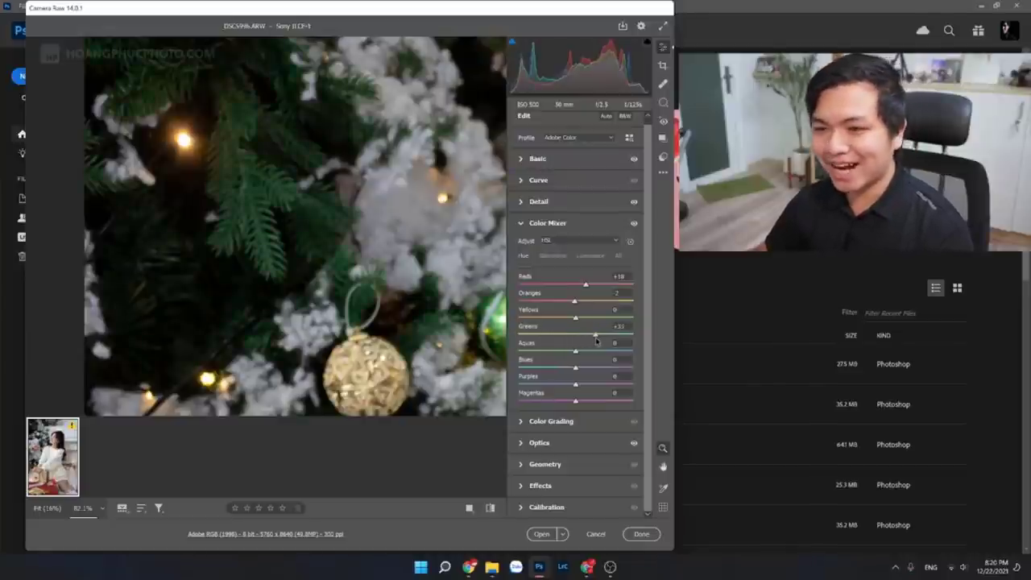
{"action": "scroll", "coordinate": [450, 224], "scroll_direction": "down", "scroll_amount": 2}
{"action": "scroll", "coordinate": [450, 223], "scroll_direction": "down", "scroll_amount": 1}
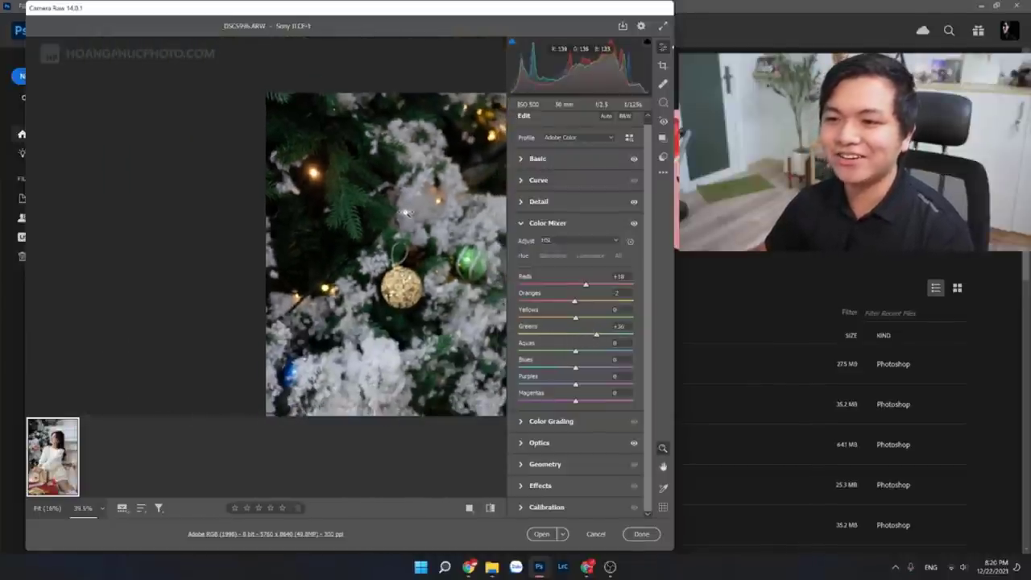
{"action": "scroll", "coordinate": [403, 257], "scroll_direction": "down", "scroll_amount": 1}
{"action": "scroll", "coordinate": [385, 297], "scroll_direction": "down", "scroll_amount": 1}
{"action": "scroll", "coordinate": [384, 297], "scroll_direction": "down", "scroll_amount": 1}
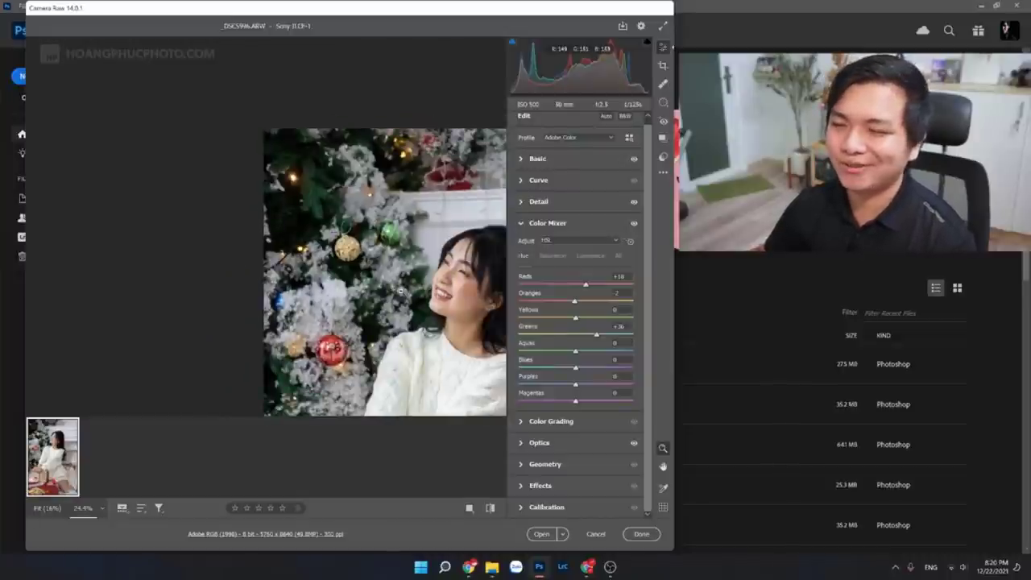
{"action": "left_click_drag", "start_coordinate": [401, 290], "coordinate": [327, 262]}
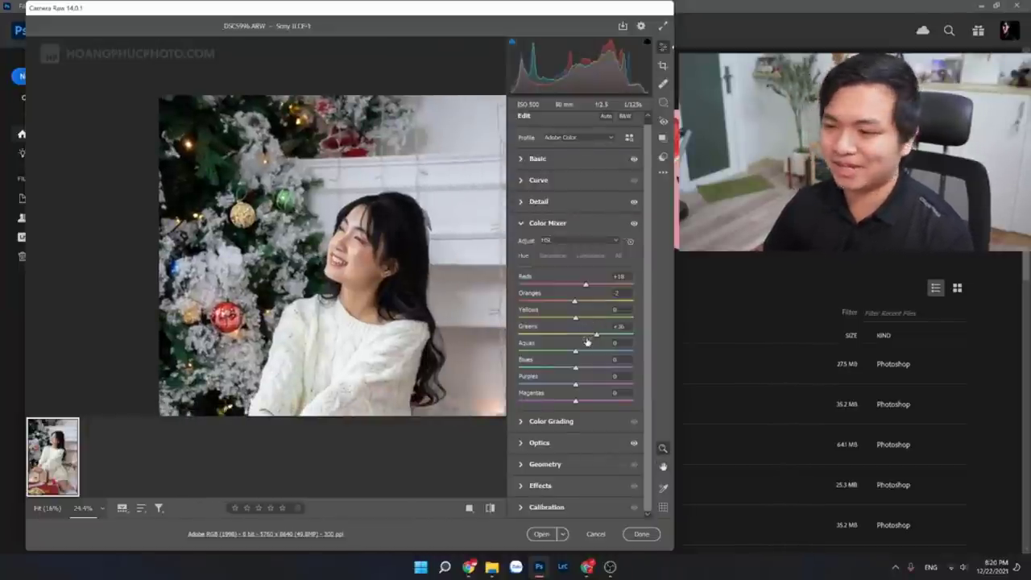
Step: Fine-tune the hues to Greens +27, Blues -32 and Magentas +7
{"action": "left_click_drag", "start_coordinate": [590, 336], "coordinate": [592, 337]}
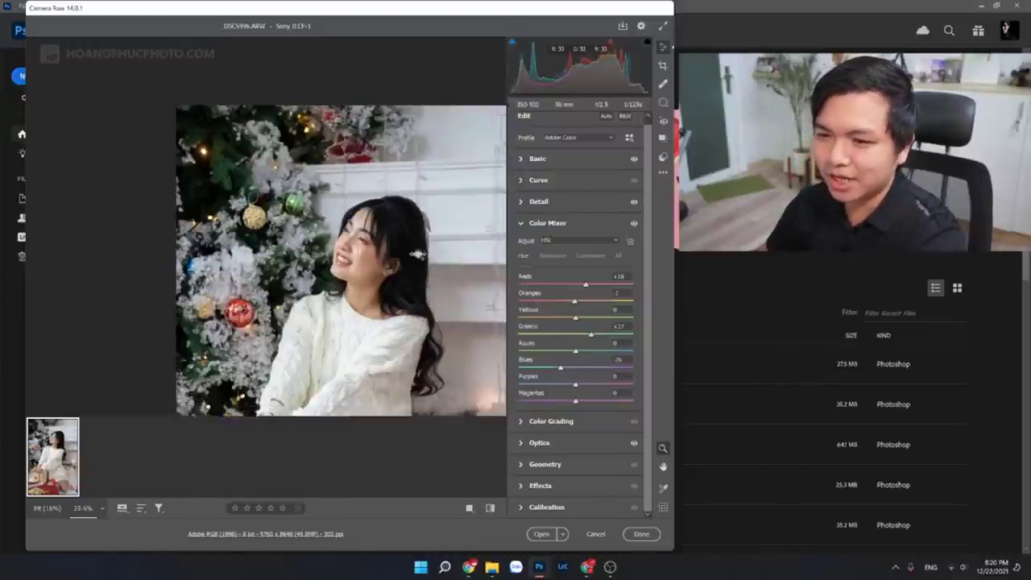
{"action": "scroll", "coordinate": [395, 261], "scroll_direction": "down", "scroll_amount": 2}
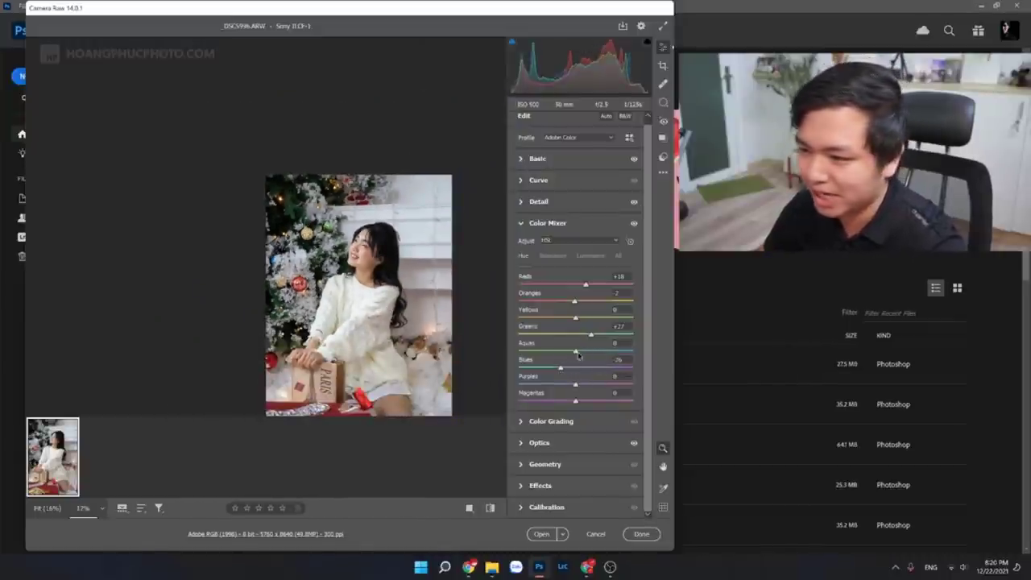
{"action": "left_click_drag", "start_coordinate": [560, 368], "coordinate": [575, 368]}
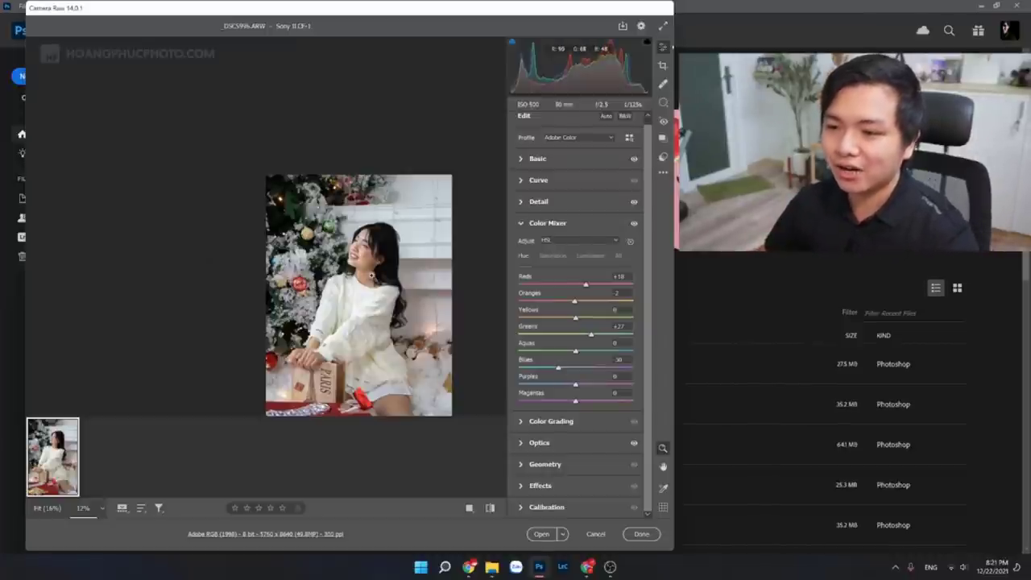
{"action": "left_click_drag", "start_coordinate": [371, 276], "coordinate": [319, 190]}
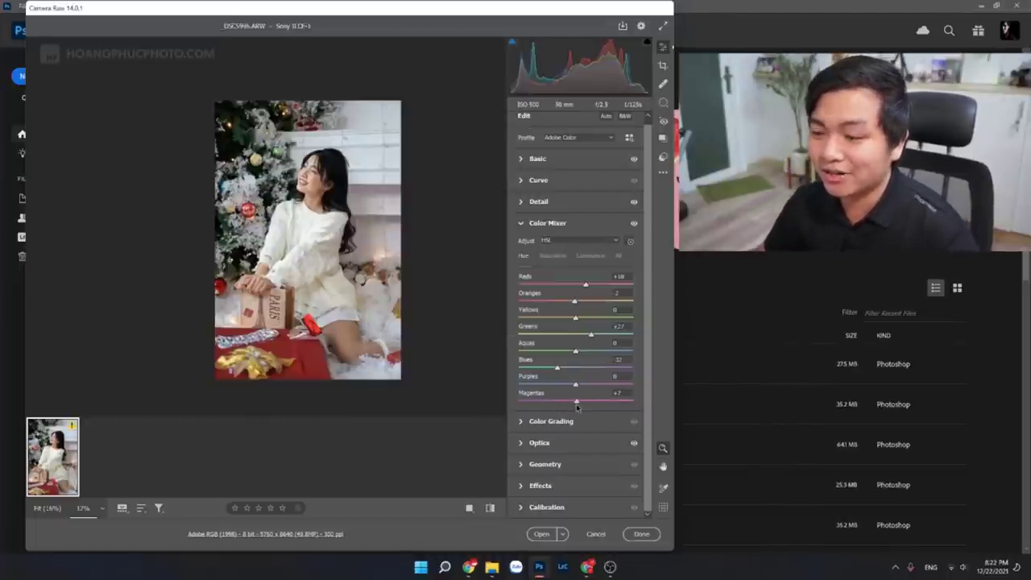
Step: Reset the Magentas hue to 0 and switch the Color Mixer to its Saturation sliders
{"action": "double_click", "coordinate": [576, 406]}
{"action": "left_click", "coordinate": [550, 257]}
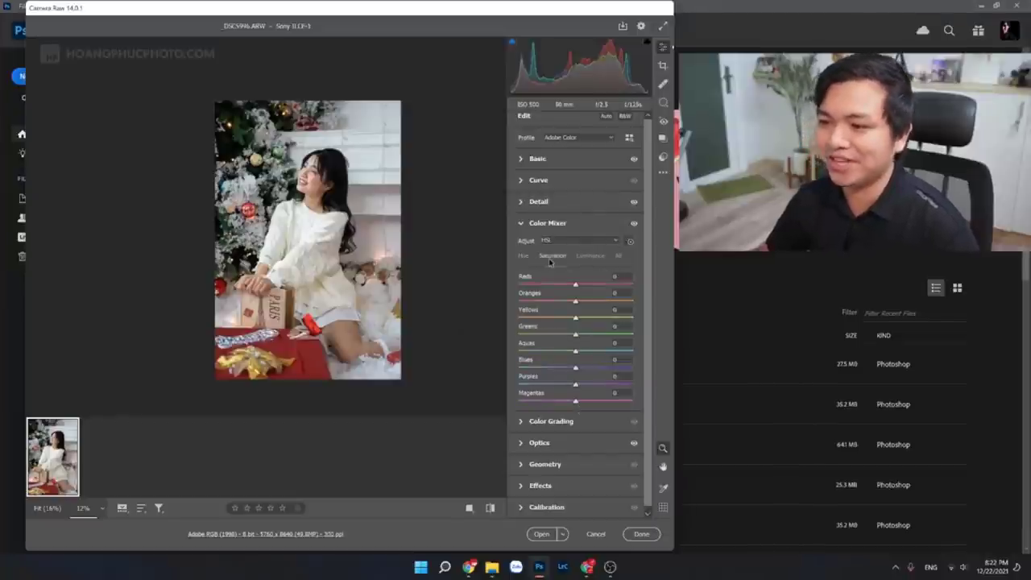
{"action": "left_click", "coordinate": [596, 241]}
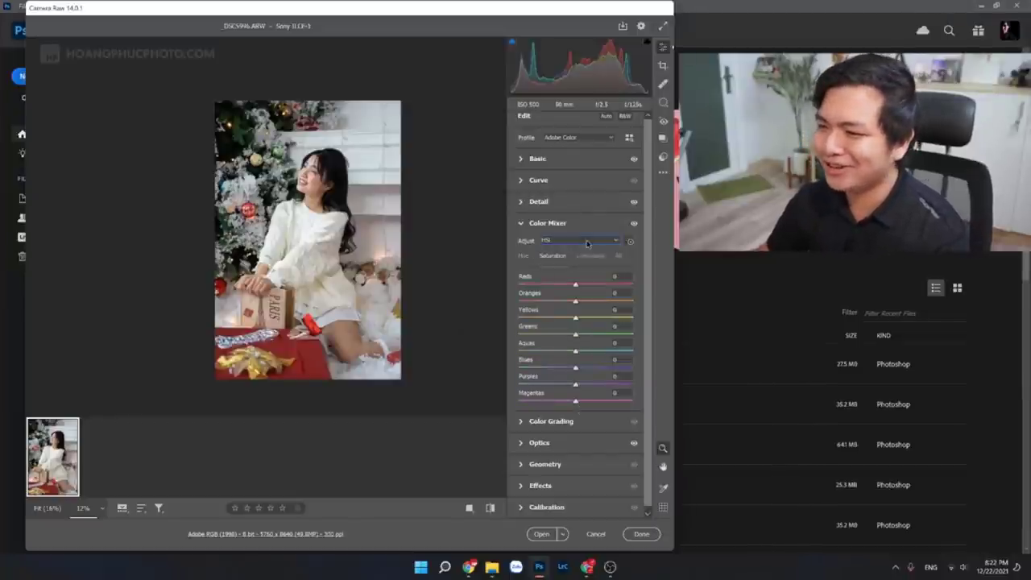
{"action": "left_click", "coordinate": [524, 256]}
{"action": "left_click", "coordinate": [552, 256]}
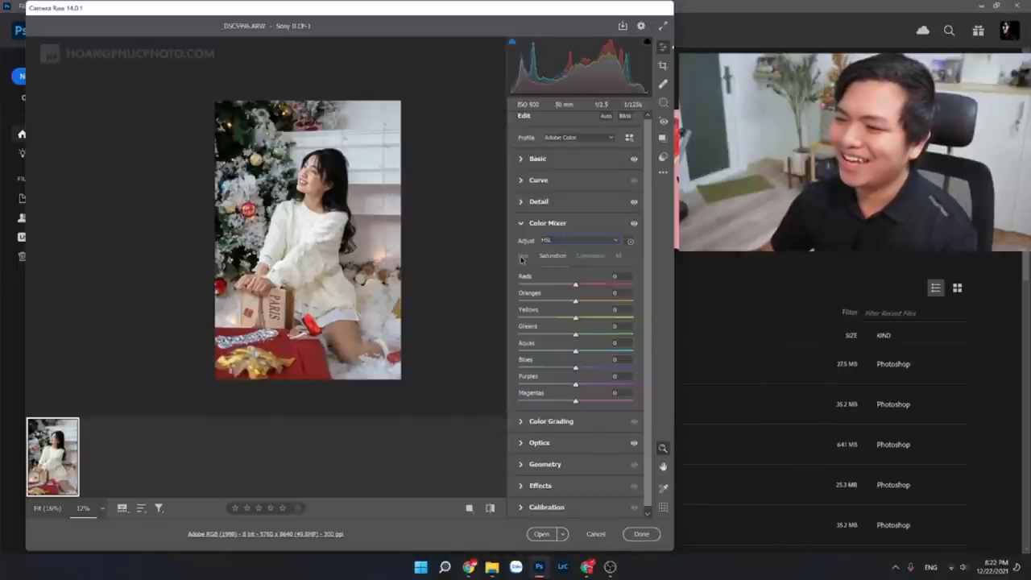
{"action": "left_click", "coordinate": [525, 256]}
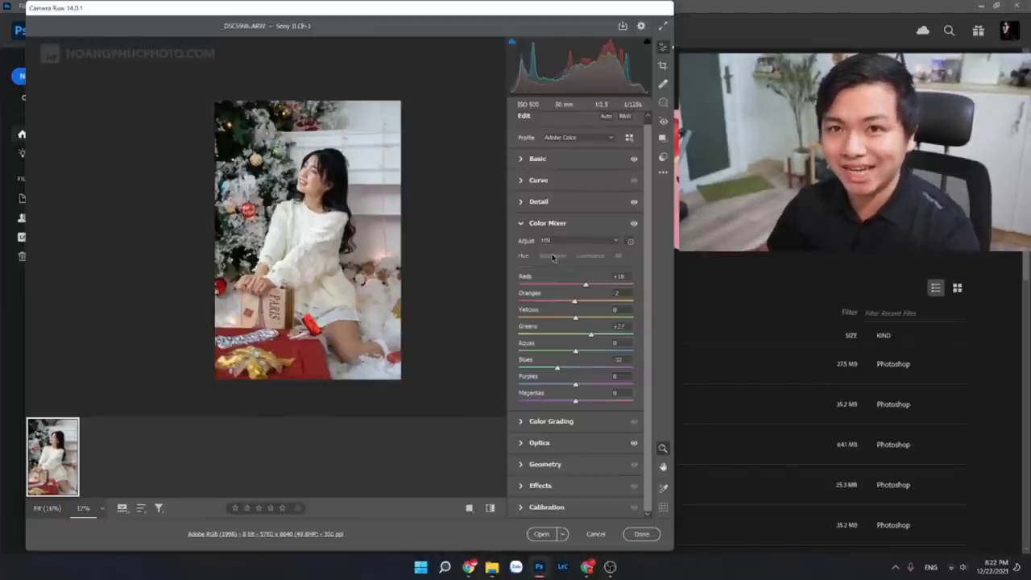
{"action": "left_click", "coordinate": [552, 256]}
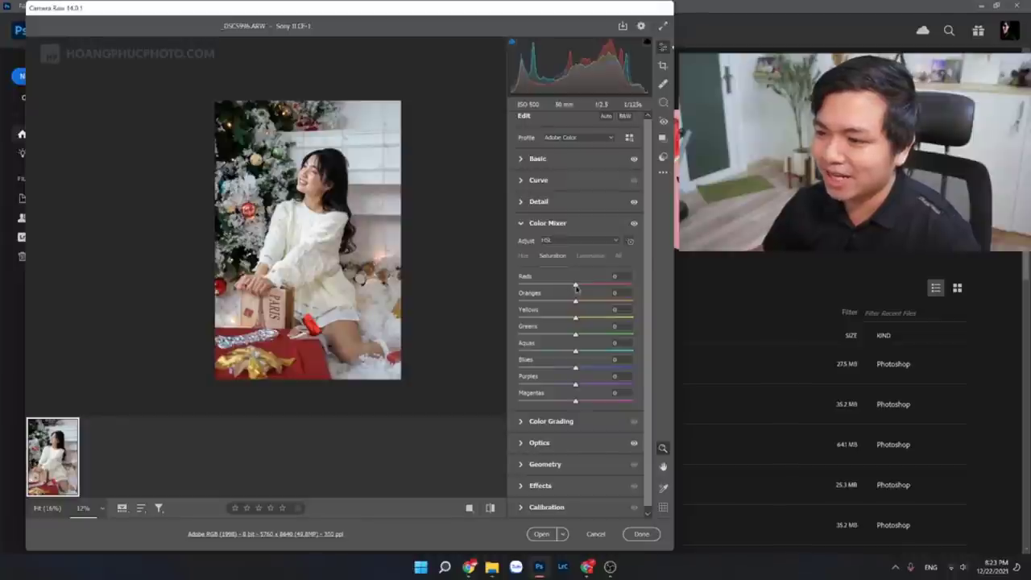
Step: Lower saturation to Reds -19, Oranges -11 and Greens -32, checking the face up close
{"action": "left_click_drag", "start_coordinate": [575, 285], "coordinate": [555, 303]}
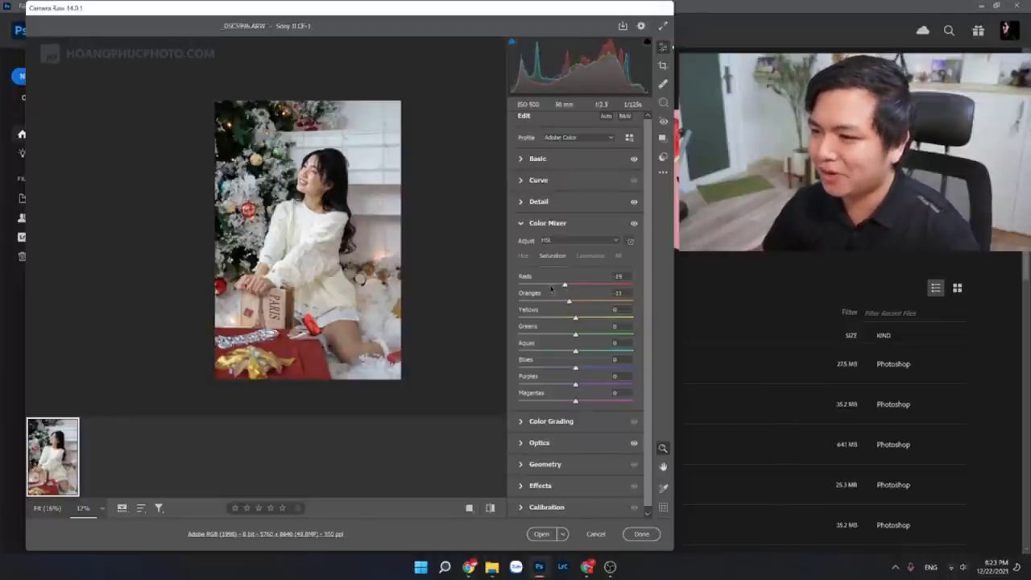
{"action": "left_click", "coordinate": [321, 182]}
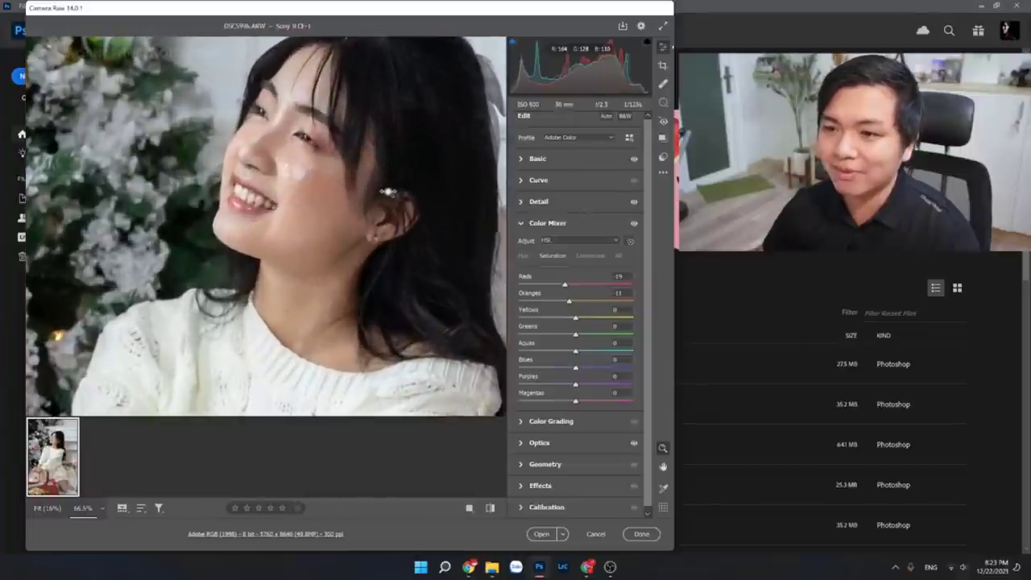
{"action": "left_click", "coordinate": [320, 201]}
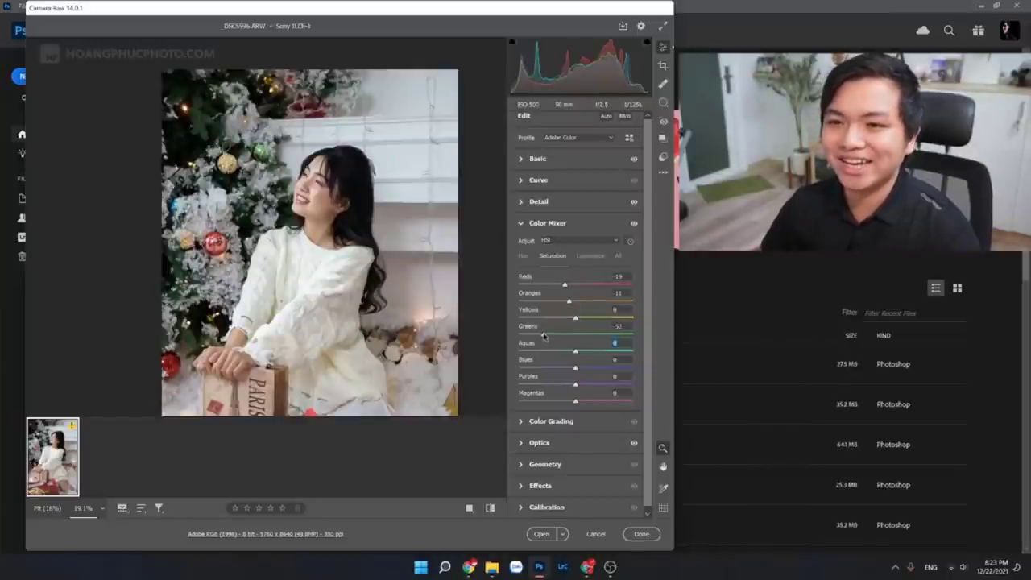
Step: Settle the Greens saturation at -44 while zoomed in on the tree ornaments
{"action": "left_click_drag", "start_coordinate": [547, 336], "coordinate": [552, 338]}
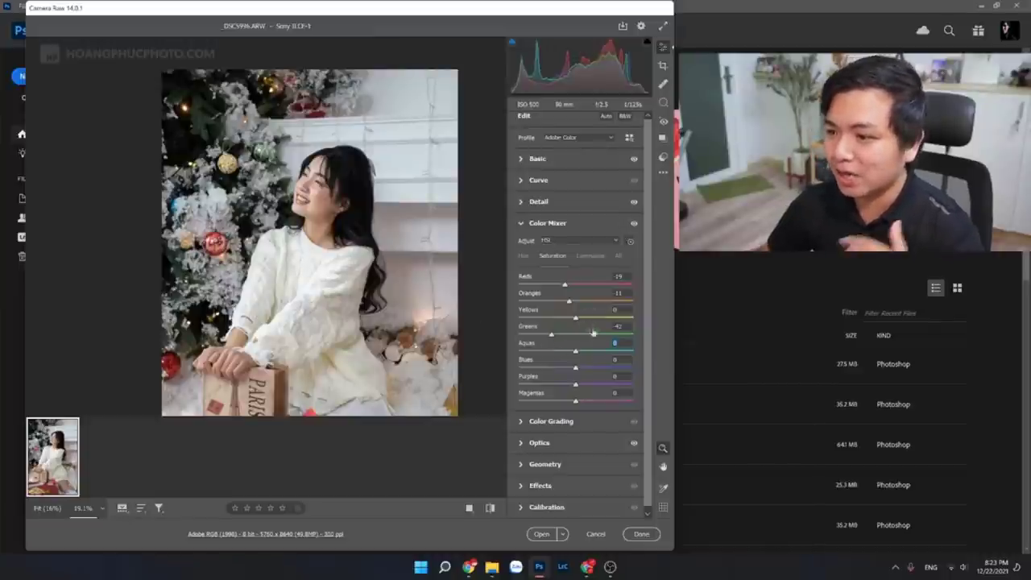
{"action": "left_click_drag", "start_coordinate": [593, 334], "coordinate": [626, 334]}
{"action": "left_click", "coordinate": [213, 116]}
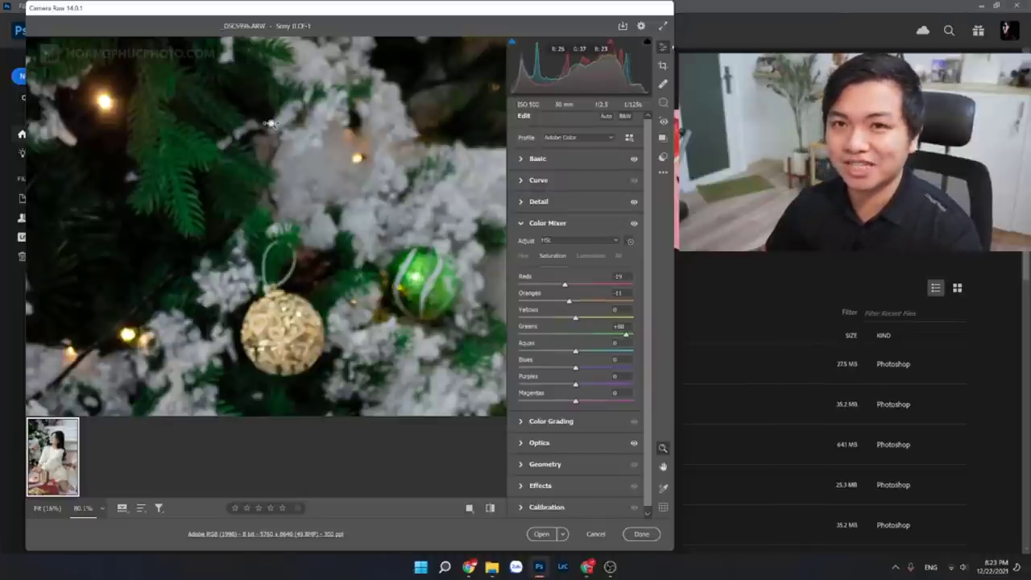
{"action": "scroll", "coordinate": [270, 122], "scroll_direction": "down", "scroll_amount": 2}
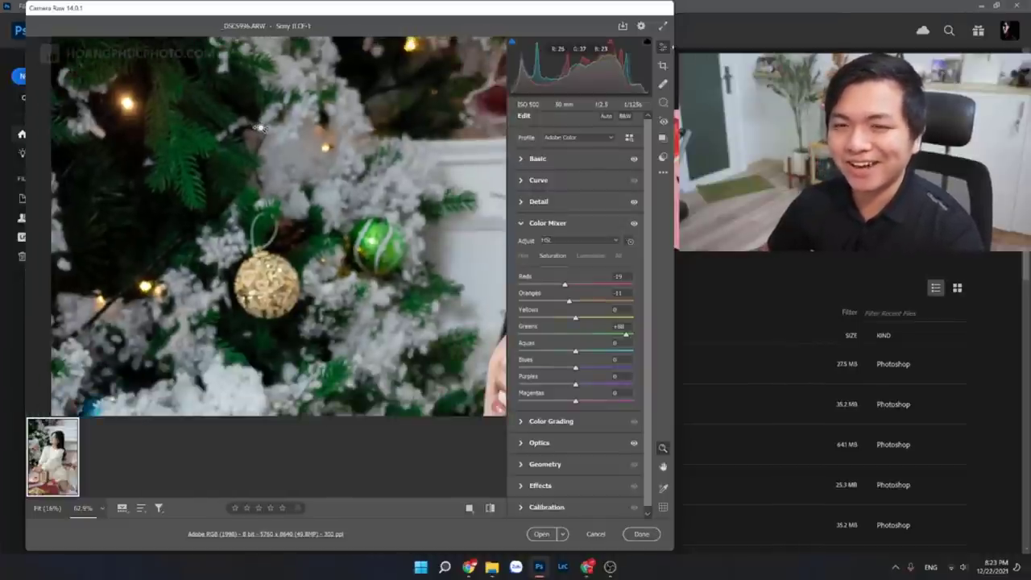
{"action": "scroll", "coordinate": [258, 126], "scroll_direction": "down", "scroll_amount": 2}
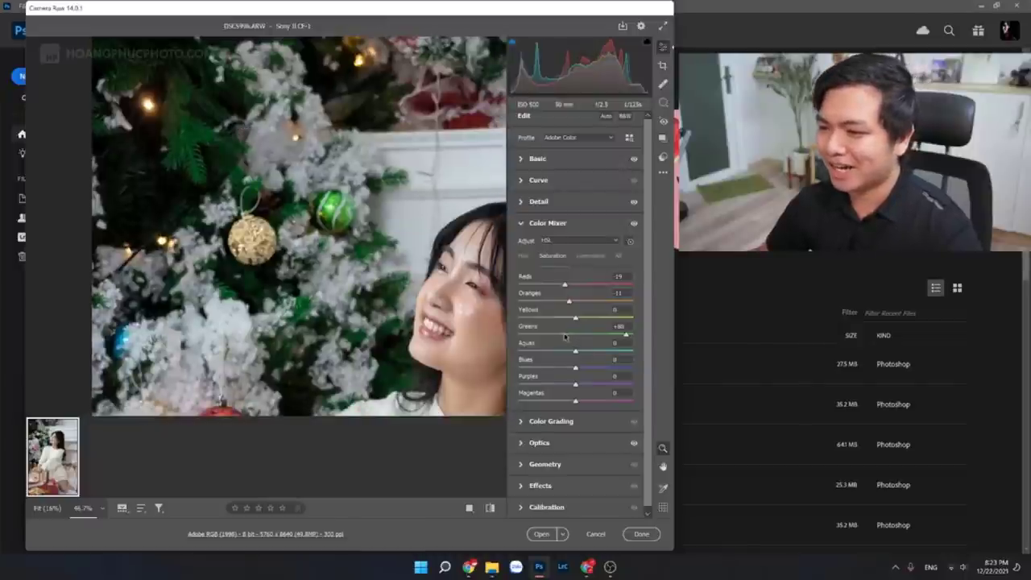
{"action": "left_click_drag", "start_coordinate": [565, 336], "coordinate": [616, 338]}
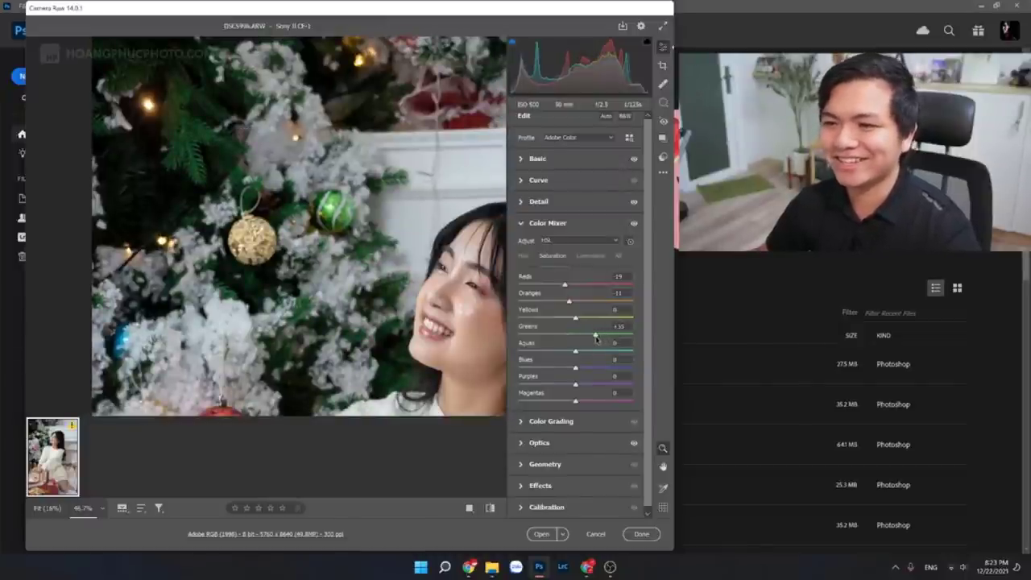
{"action": "left_click_drag", "start_coordinate": [588, 338], "coordinate": [560, 336]}
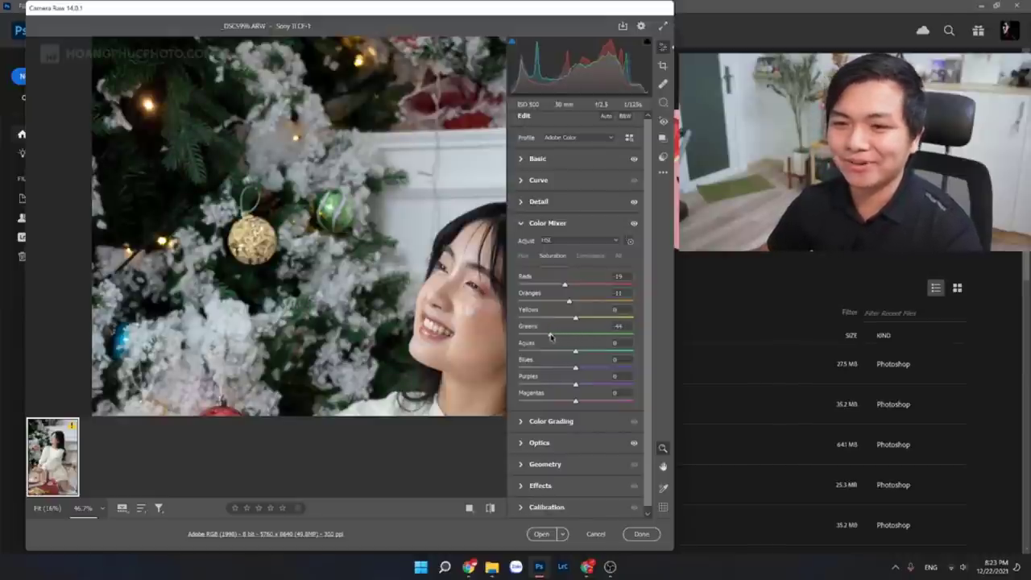
Step: Toggle the mixer edits to compare, then set Aquas -9, Blues -20, Magentas -6 saturation
{"action": "left_click_drag", "start_coordinate": [80, 83], "coordinate": [198, 161]}
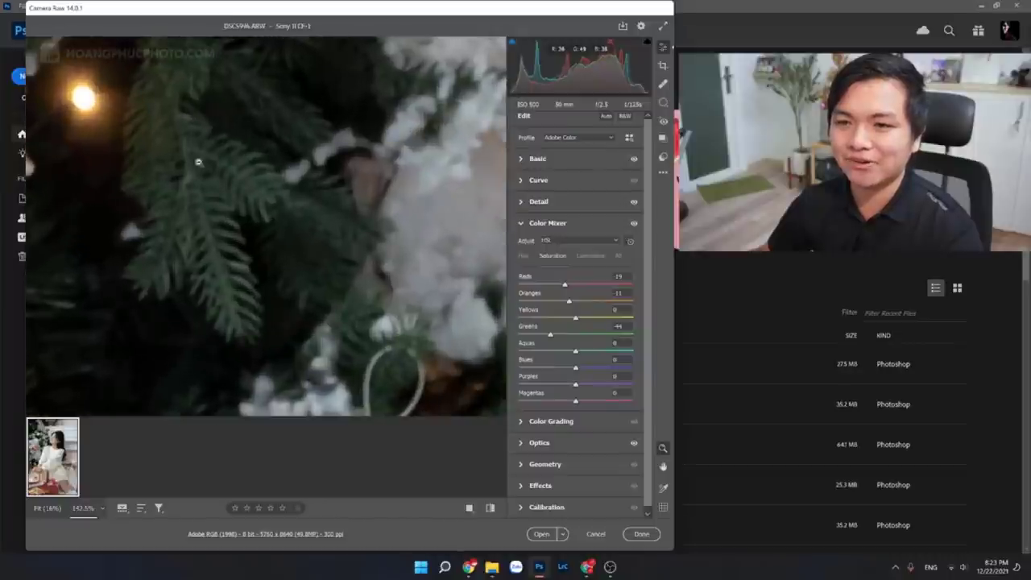
{"action": "left_click", "coordinate": [633, 224]}
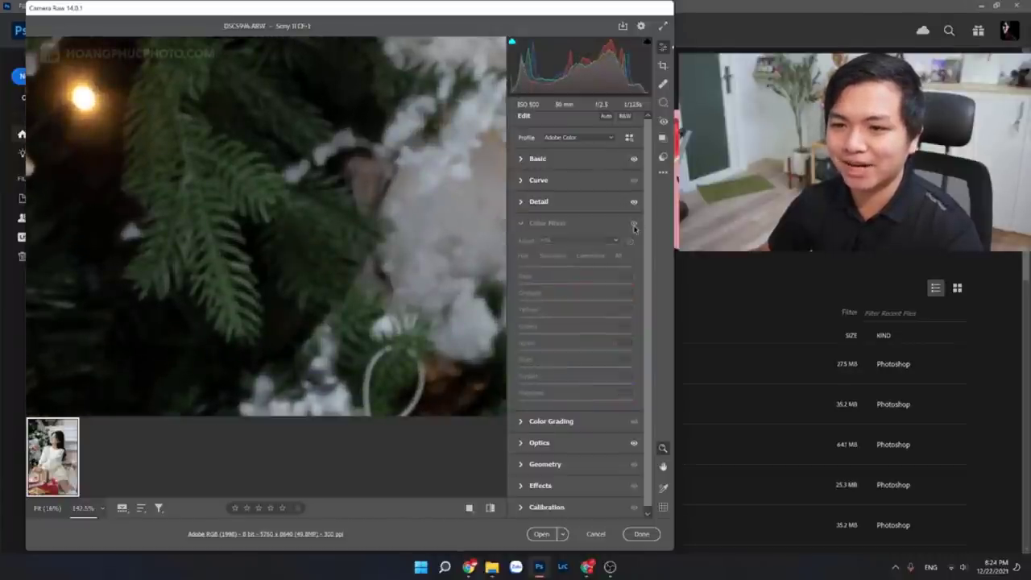
{"action": "left_click", "coordinate": [634, 226]}
{"action": "left_click", "coordinate": [633, 225]}
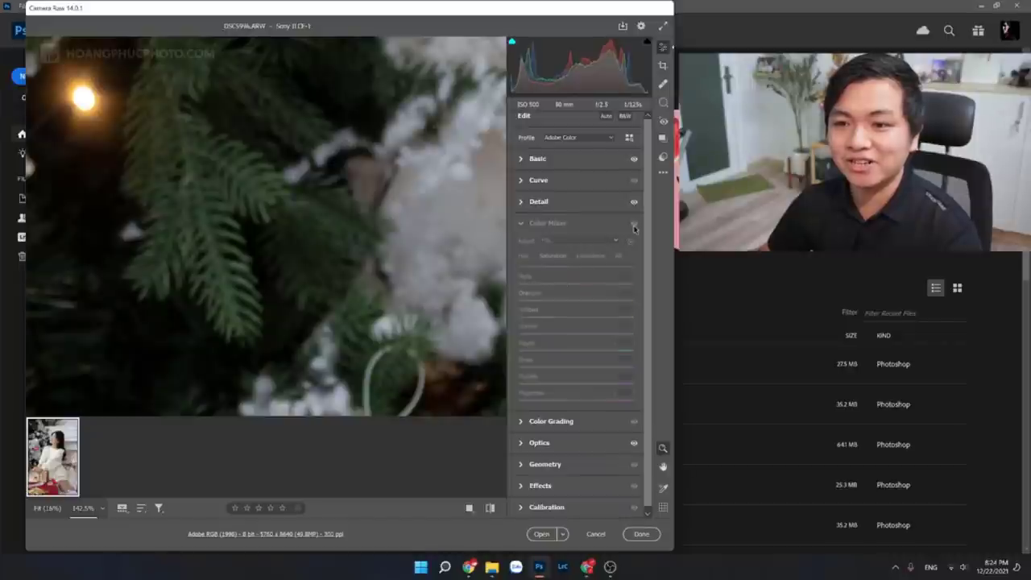
{"action": "left_click", "coordinate": [634, 229]}
{"action": "left_click_drag", "start_coordinate": [451, 217], "coordinate": [306, 215]}
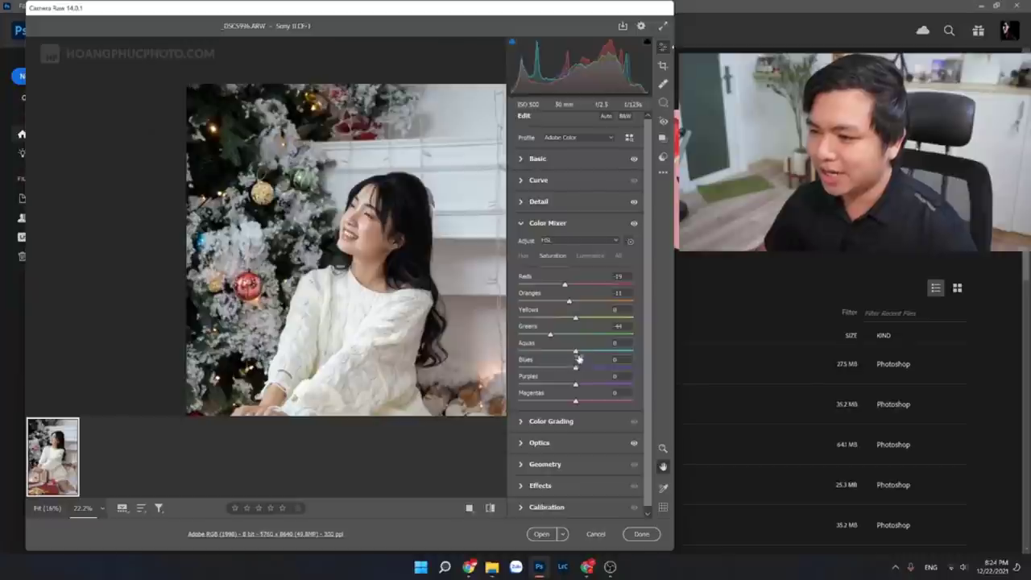
{"action": "left_click_drag", "start_coordinate": [576, 352], "coordinate": [571, 352]}
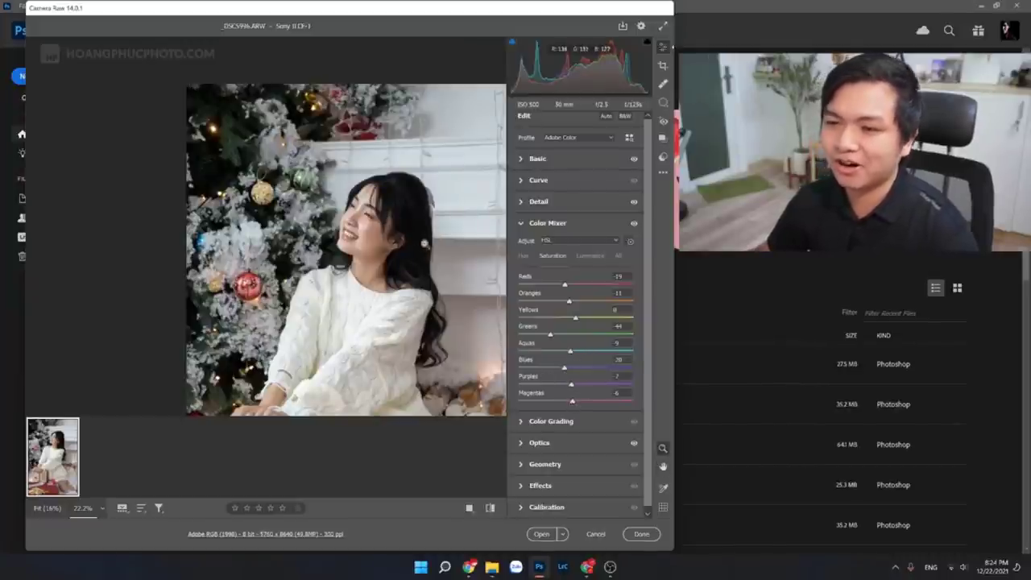
{"action": "left_click_drag", "start_coordinate": [425, 245], "coordinate": [357, 249]}
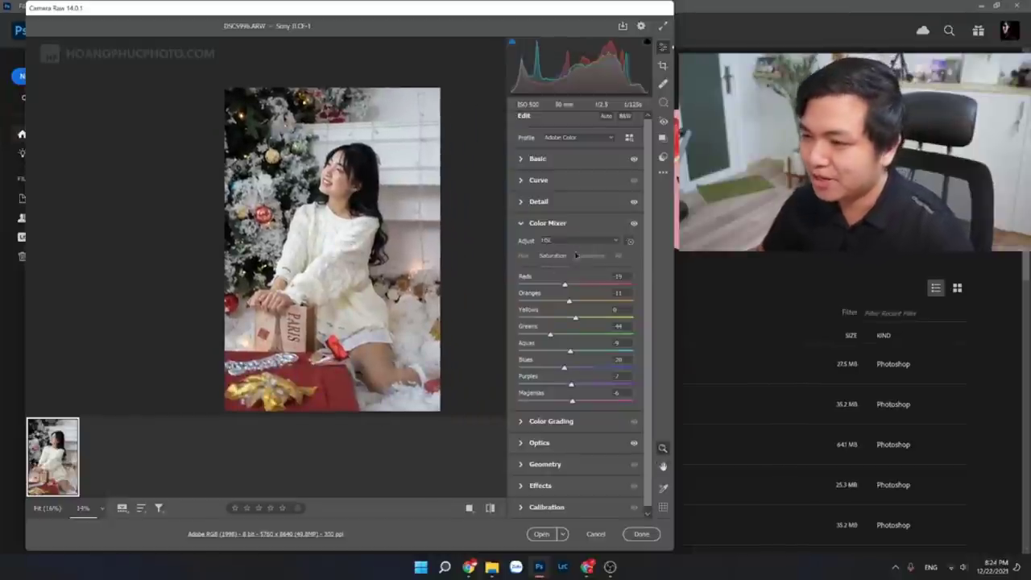
Step: Switch to Luminance and settle the Reds luminance at +34 after testing darker values
{"action": "key", "text": "ctrl+alt+shift+l"}
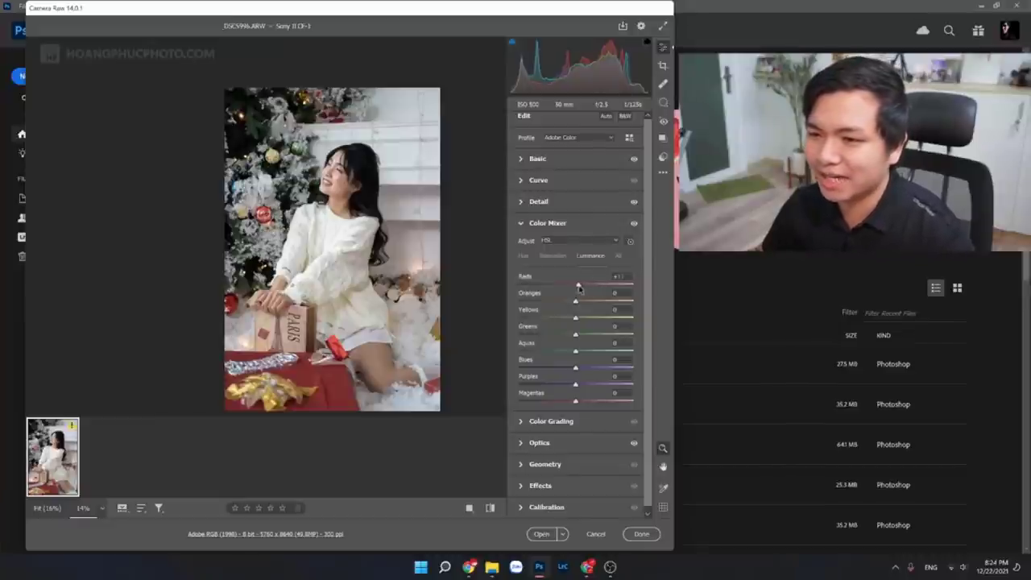
{"action": "left_click_drag", "start_coordinate": [579, 287], "coordinate": [560, 286]}
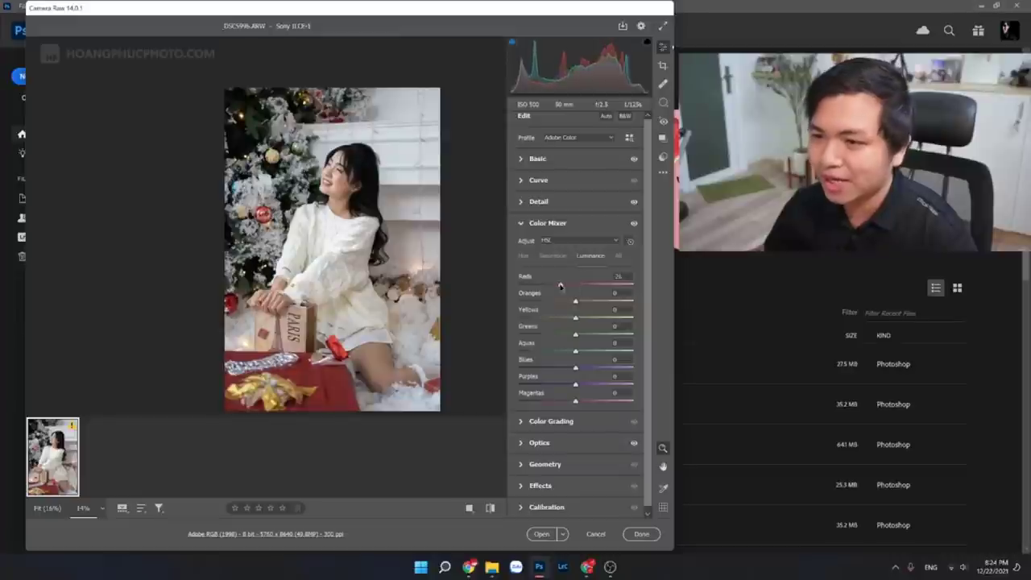
{"action": "mouse_move", "coordinate": [560, 287]}
{"action": "left_mouse_down"}
{"action": "mouse_move", "coordinate": [587, 288]}
{"action": "mouse_move", "coordinate": [576, 288]}
{"action": "left_mouse_up"}
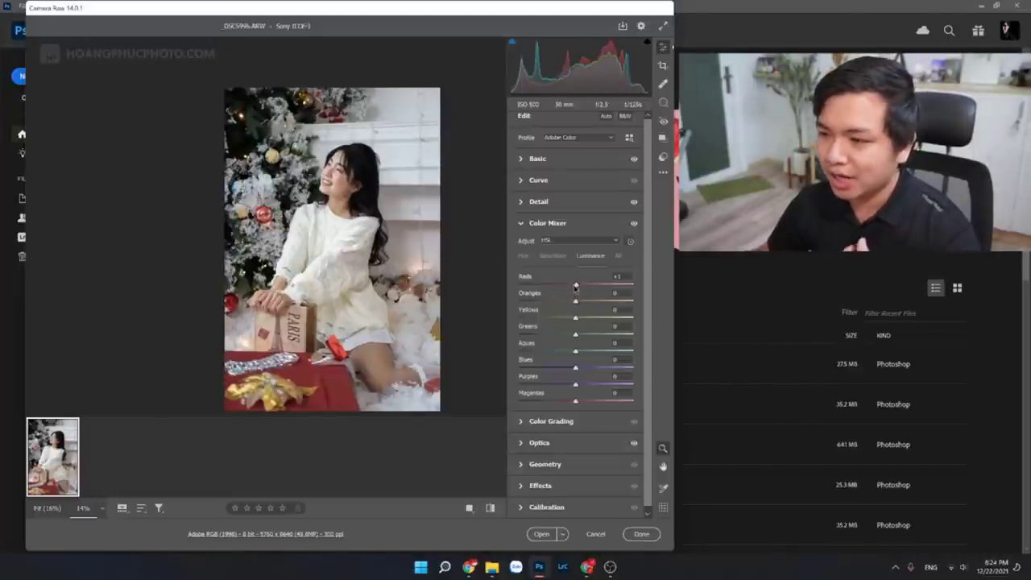
{"action": "left_click_drag", "start_coordinate": [574, 286], "coordinate": [588, 287]}
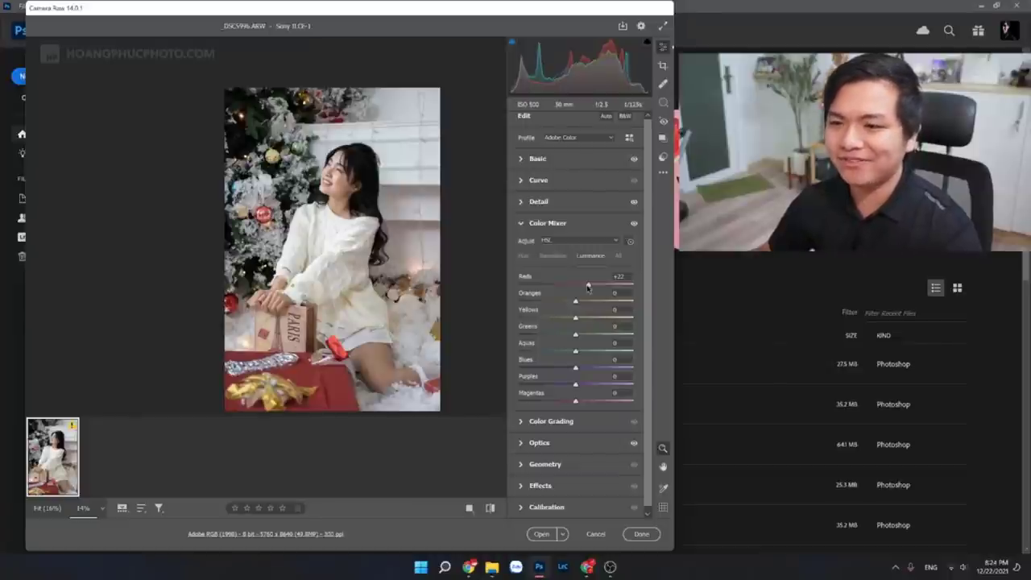
{"action": "mouse_move", "coordinate": [588, 287]}
{"action": "left_mouse_down"}
{"action": "mouse_move", "coordinate": [542, 286]}
{"action": "mouse_move", "coordinate": [565, 297]}
{"action": "left_mouse_up"}
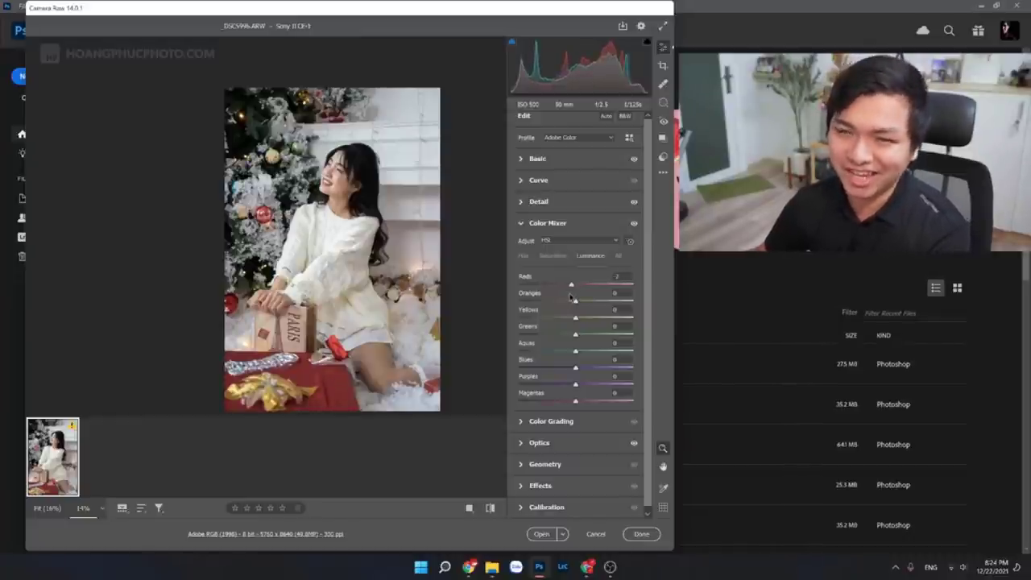
{"action": "left_click_drag", "start_coordinate": [565, 296], "coordinate": [592, 294]}
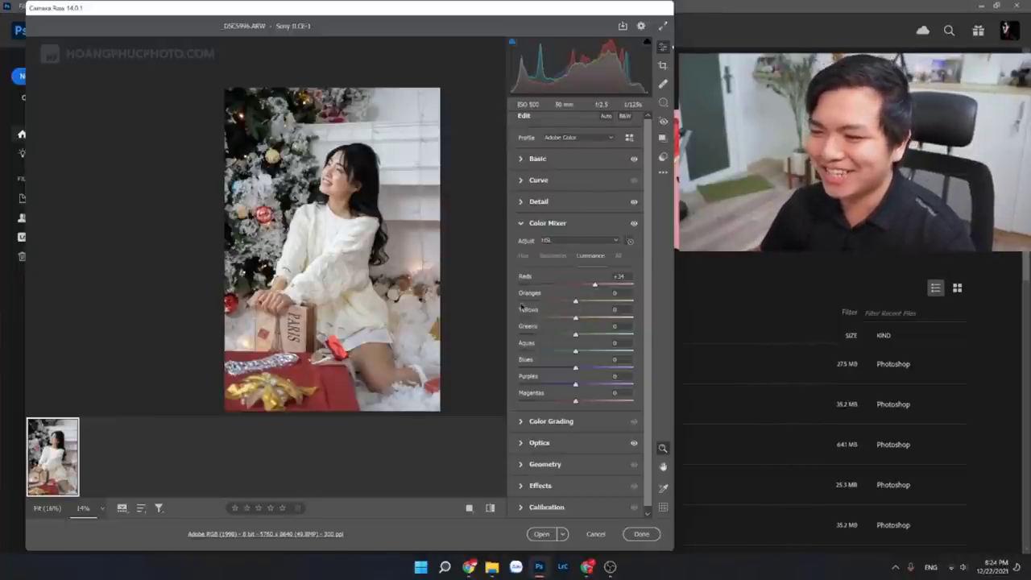
Step: Zoom in on the face and raise Oranges luminance to +22 and Yellows to +13
{"action": "scroll", "coordinate": [338, 161], "scroll_direction": "up", "scroll_amount": 5}
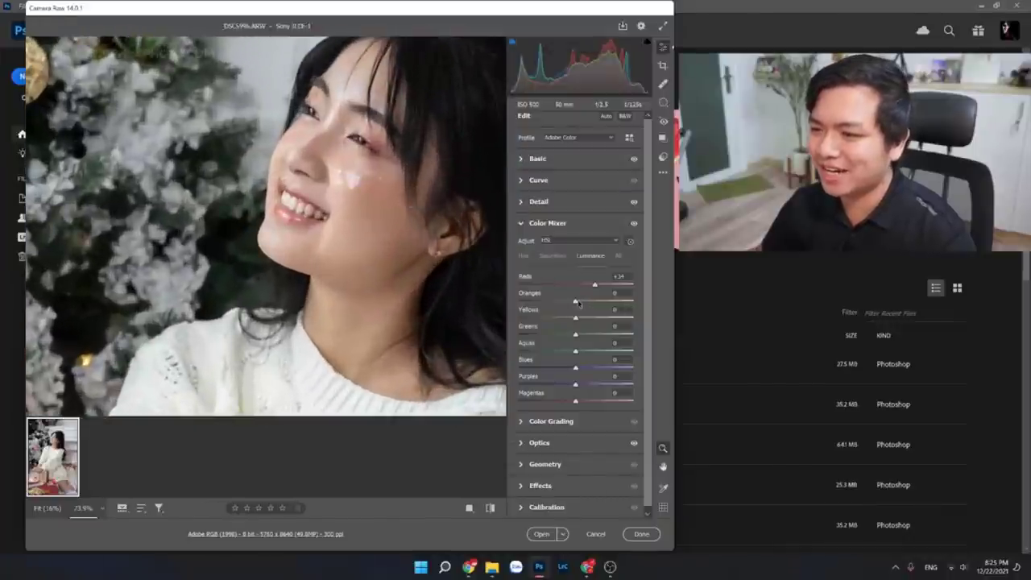
{"action": "mouse_move", "coordinate": [575, 301]}
{"action": "left_mouse_down"}
{"action": "mouse_move", "coordinate": [614, 301]}
{"action": "mouse_move", "coordinate": [592, 301]}
{"action": "left_mouse_up"}
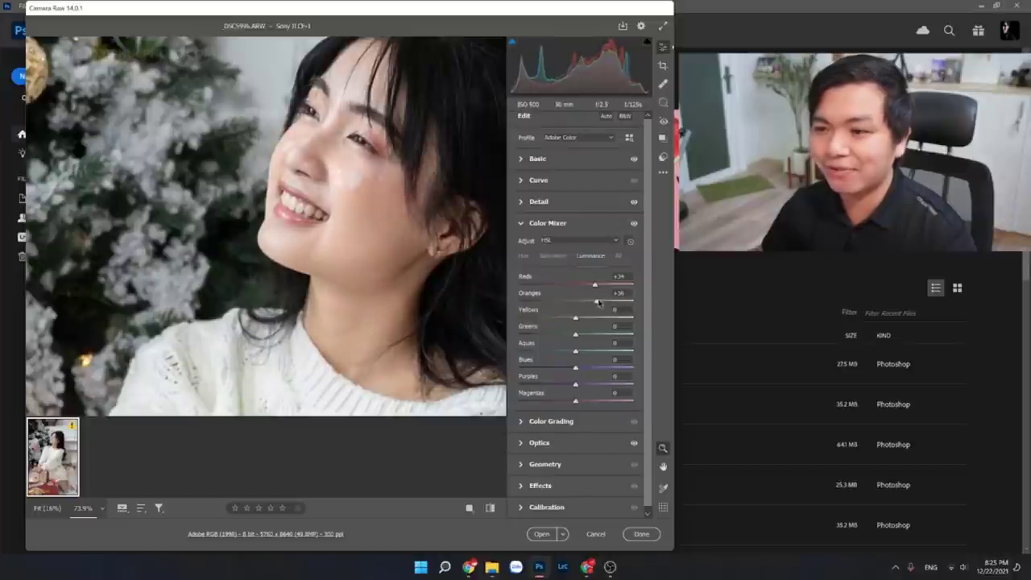
{"action": "scroll", "coordinate": [372, 211], "scroll_direction": "down", "scroll_amount": 2}
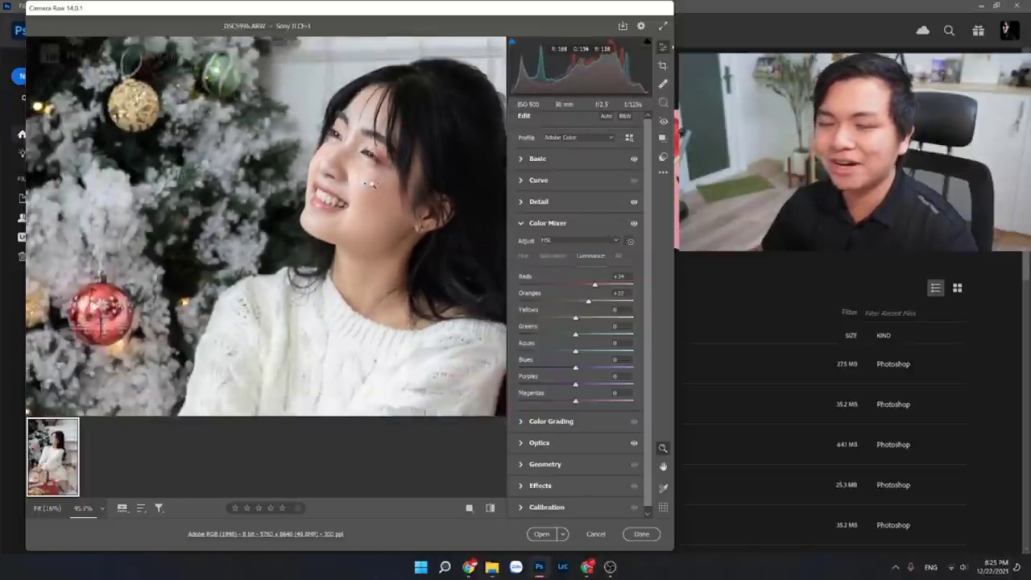
{"action": "scroll", "coordinate": [372, 211], "scroll_direction": "down", "scroll_amount": 3}
{"action": "scroll", "coordinate": [372, 211], "scroll_direction": "down", "scroll_amount": 1}
{"action": "scroll", "coordinate": [403, 233], "scroll_direction": "down", "scroll_amount": 1}
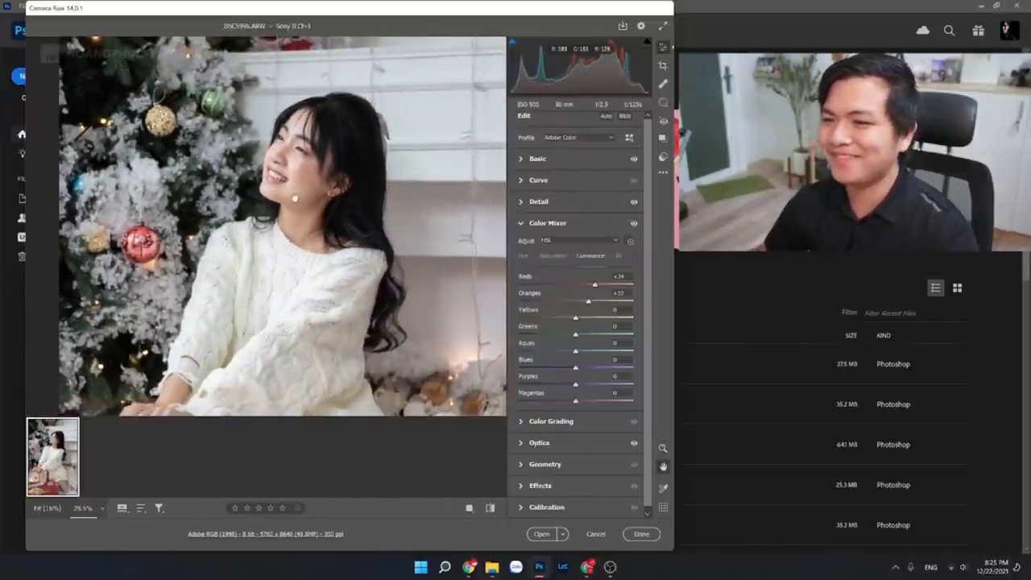
{"action": "scroll", "coordinate": [443, 265], "scroll_direction": "down", "scroll_amount": 1}
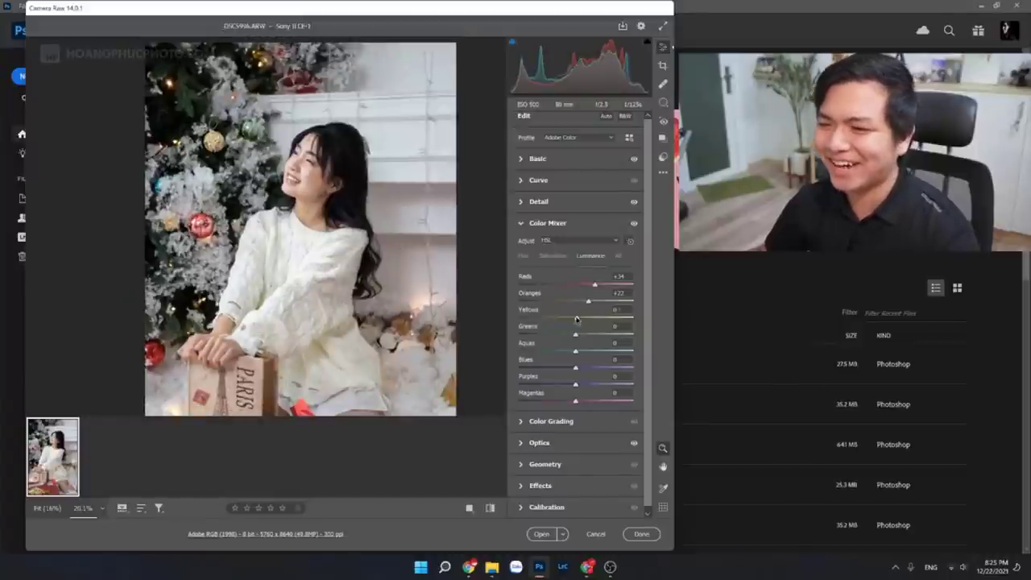
{"action": "scroll", "coordinate": [395, 226], "scroll_direction": "down", "scroll_amount": 1}
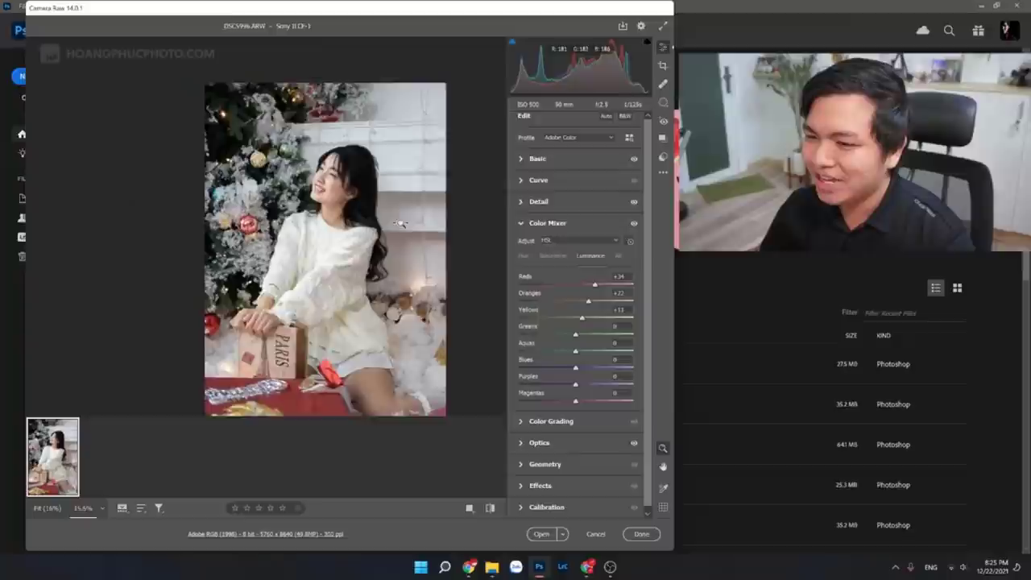
{"action": "scroll", "coordinate": [394, 226], "scroll_direction": "down", "scroll_amount": 1}
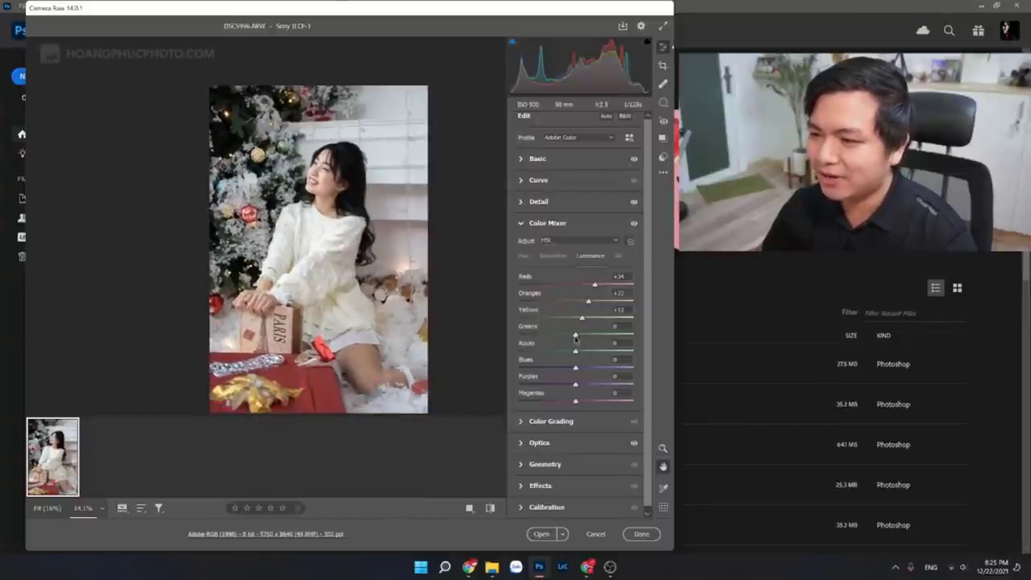
Step: Set Greens luminance to -7 and Blues luminance to +17, adjusting the preview zoom
{"action": "left_click_drag", "start_coordinate": [574, 339], "coordinate": [545, 332]}
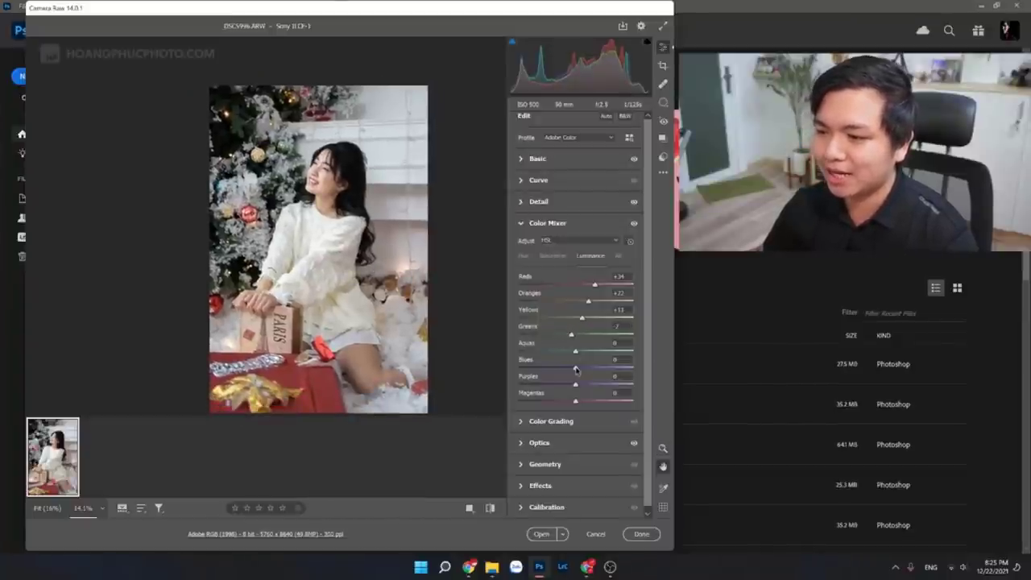
{"action": "left_click_drag", "start_coordinate": [576, 369], "coordinate": [587, 369]}
{"action": "key", "text": "z"}
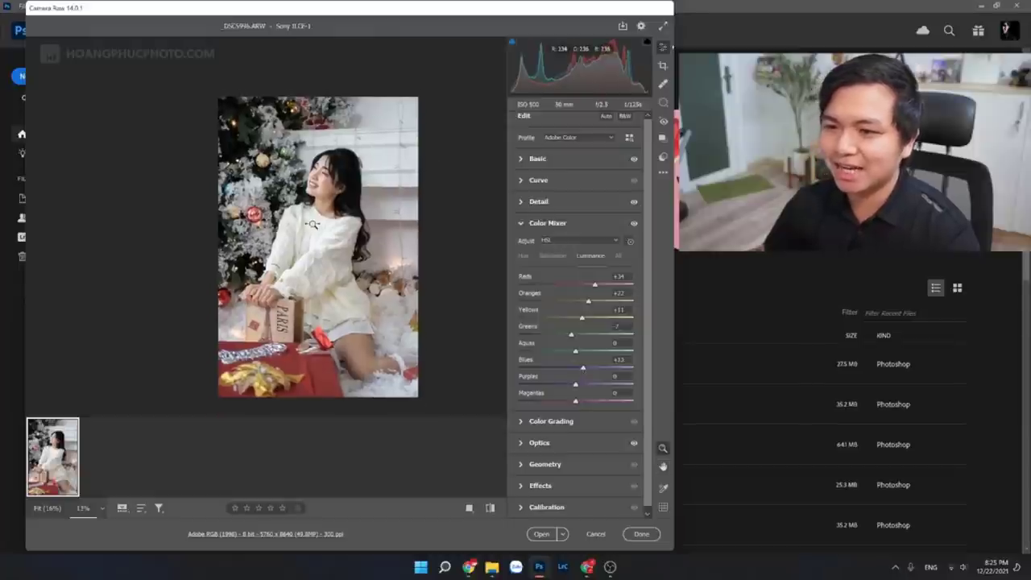
{"action": "left_click_drag", "start_coordinate": [313, 225], "coordinate": [338, 226]}
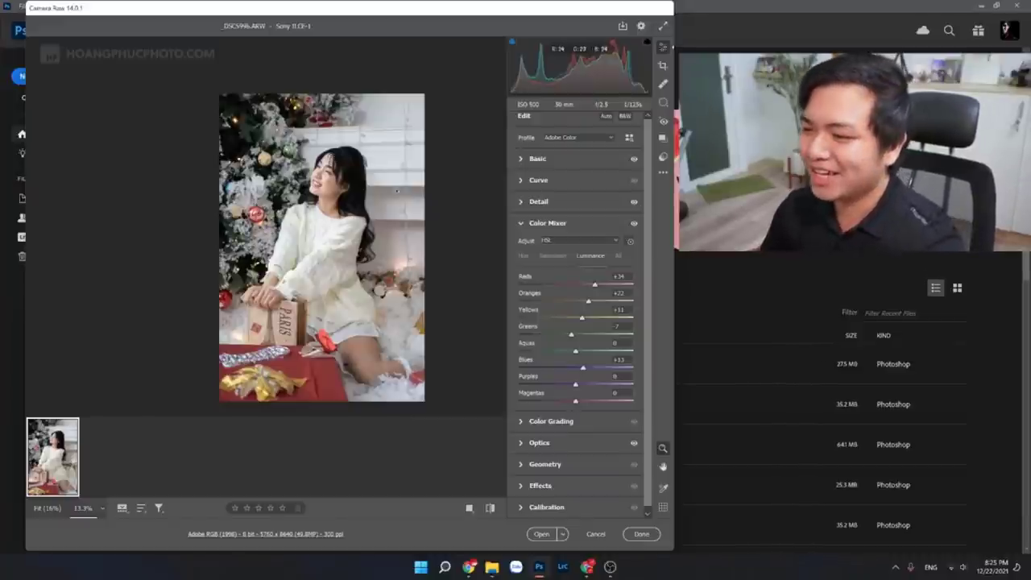
{"action": "left_click_drag", "start_coordinate": [584, 370], "coordinate": [587, 369]}
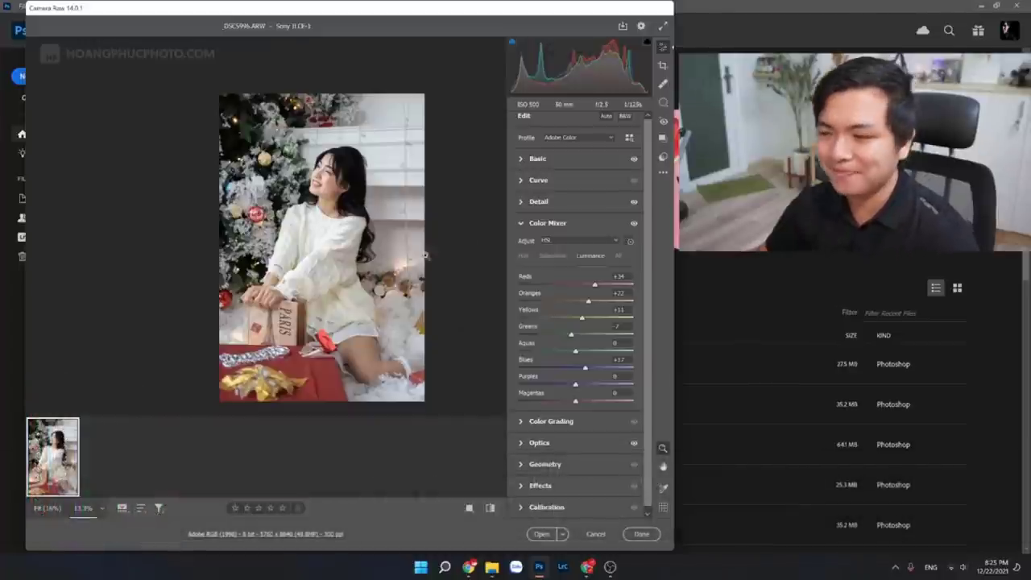
Step: Collapse the Color Mixer HSL sliders and expand Color Grading, showing Blending 50 and Balance 0
{"action": "left_click", "coordinate": [533, 421]}
{"action": "left_click", "coordinate": [526, 229]}
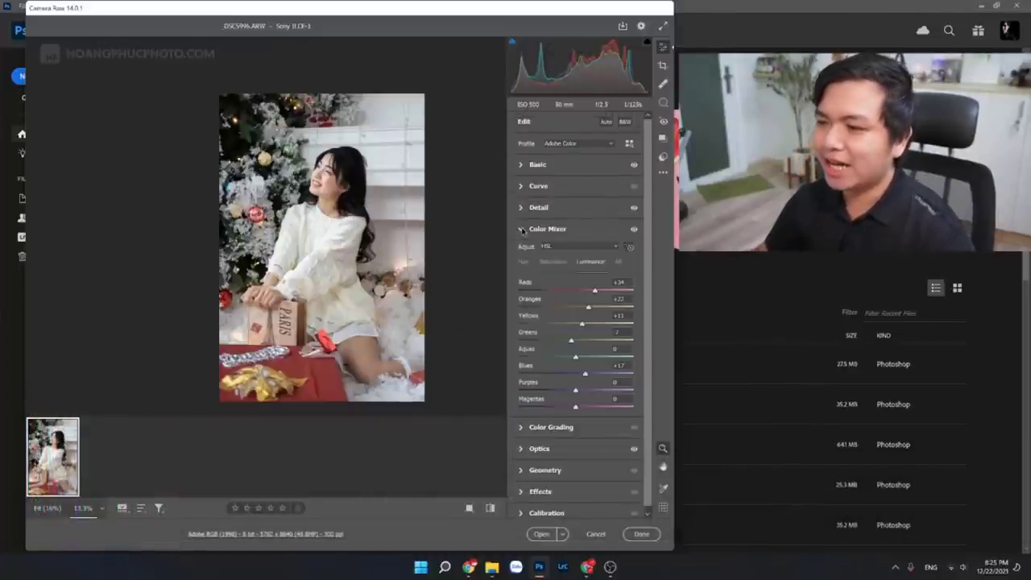
{"action": "left_click", "coordinate": [522, 229]}
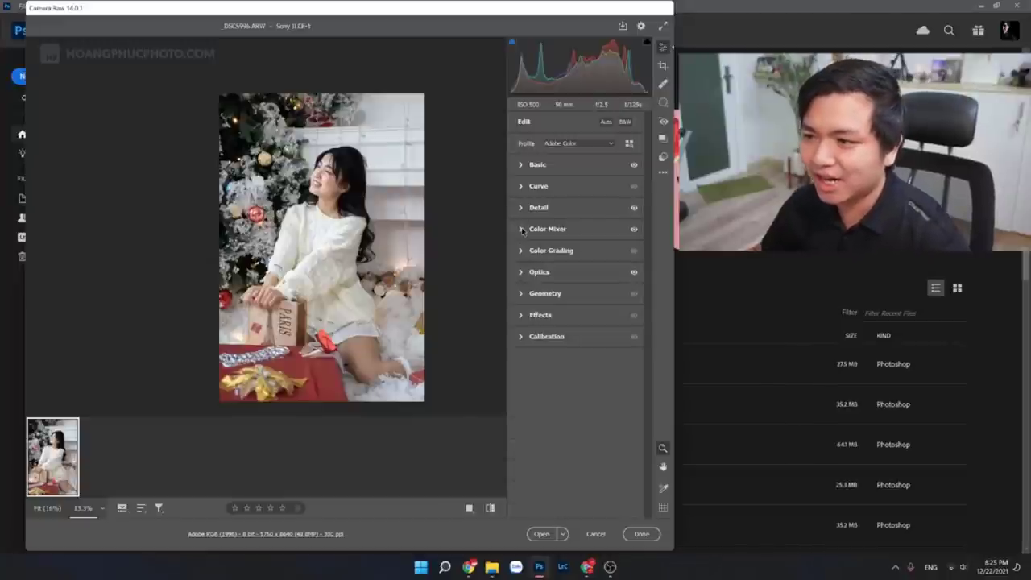
{"action": "left_click", "coordinate": [522, 230]}
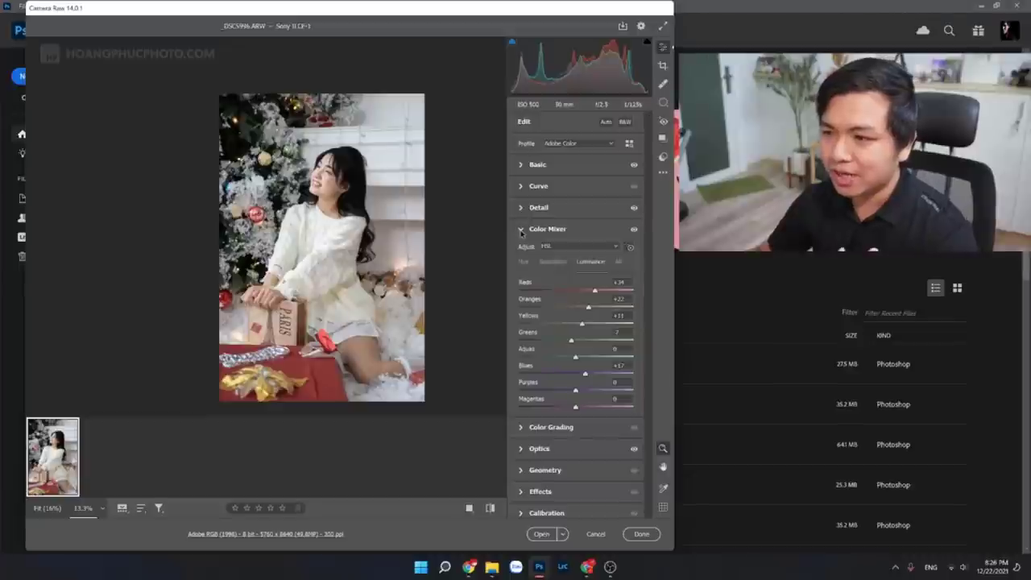
{"action": "left_click", "coordinate": [521, 230]}
{"action": "left_click", "coordinate": [520, 251]}
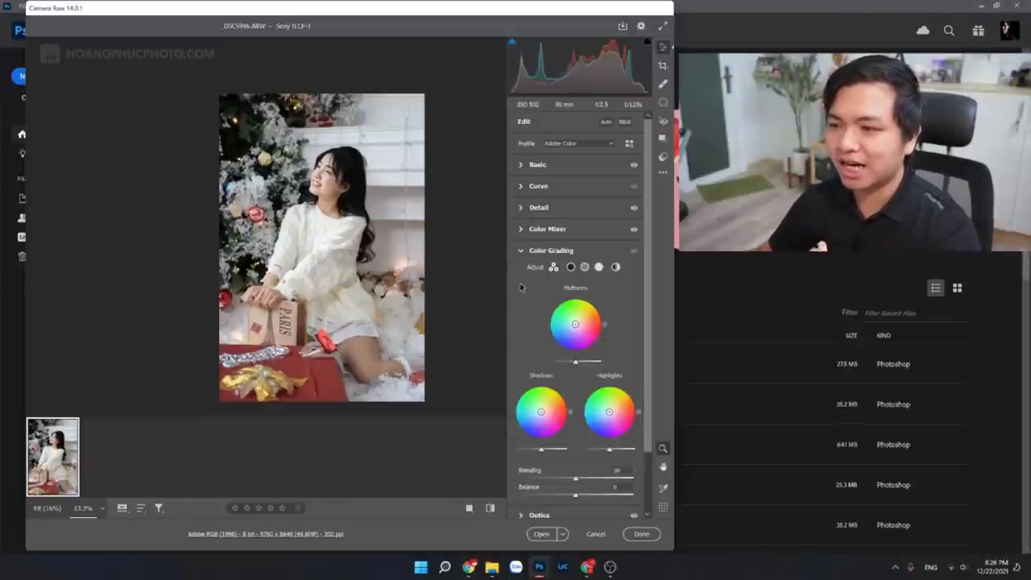
{"action": "scroll", "coordinate": [520, 283], "scroll_direction": "down", "scroll_amount": 2}
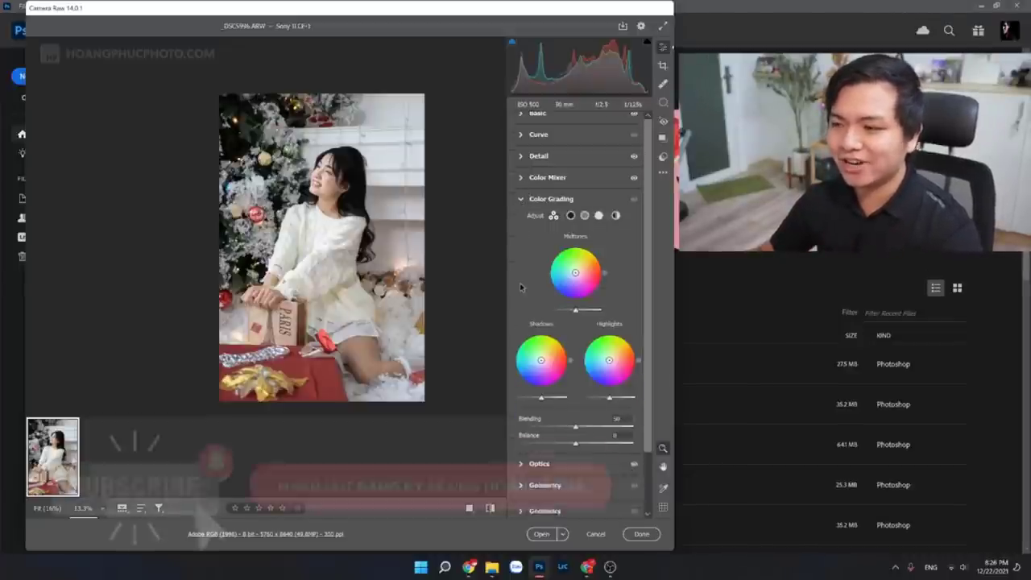
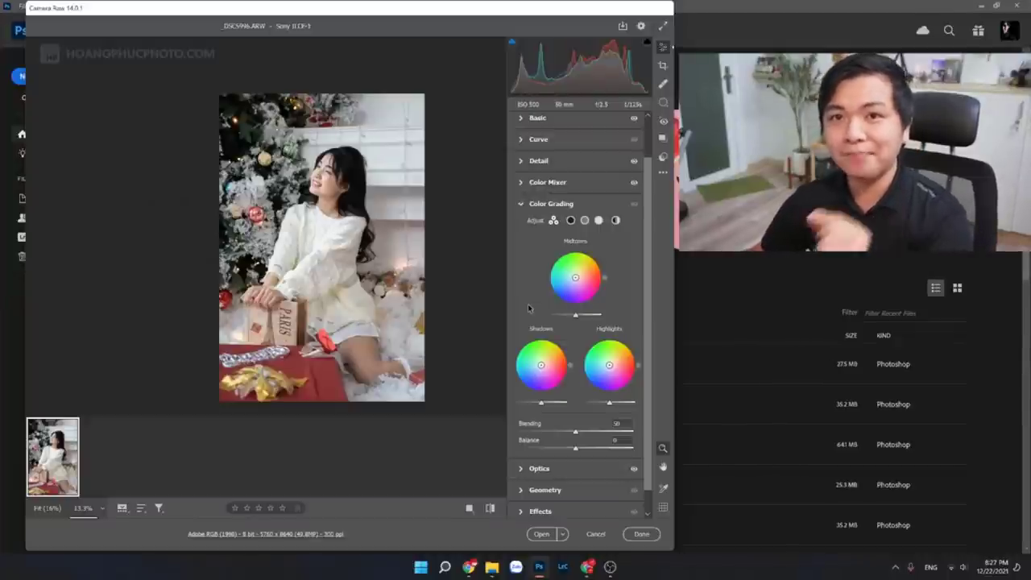
Step: Review the Tone Curve and HSL Color Mixer panels before returning to Color Grading
{"action": "left_click", "coordinate": [532, 203]}
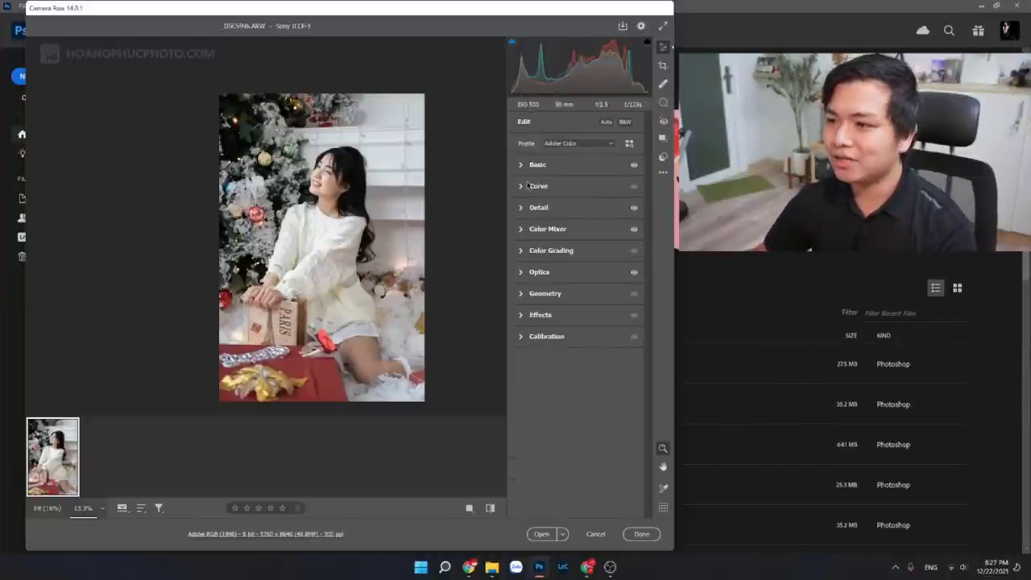
{"action": "left_click", "coordinate": [520, 186]}
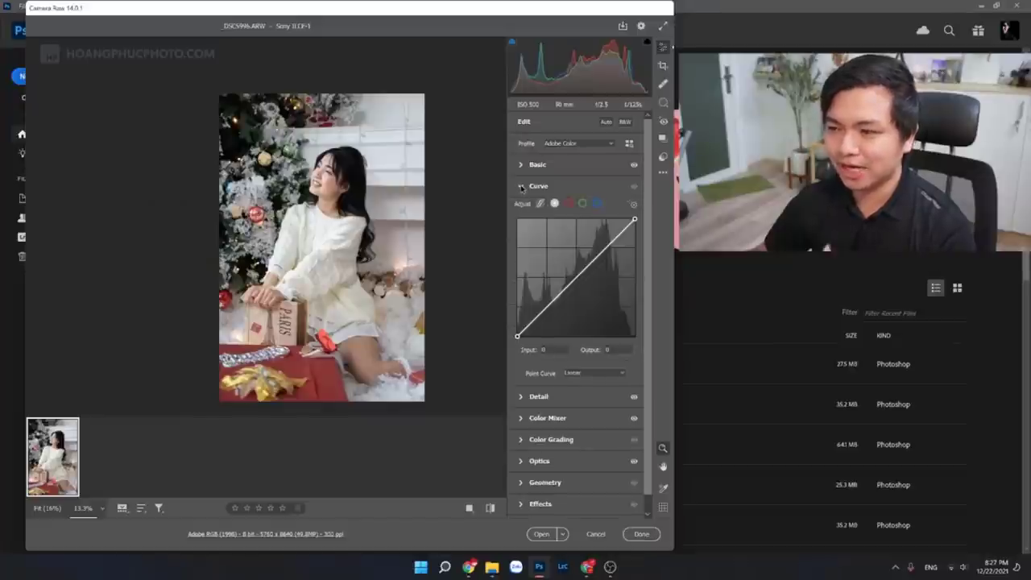
{"action": "left_click", "coordinate": [520, 186]}
{"action": "left_click", "coordinate": [520, 229]}
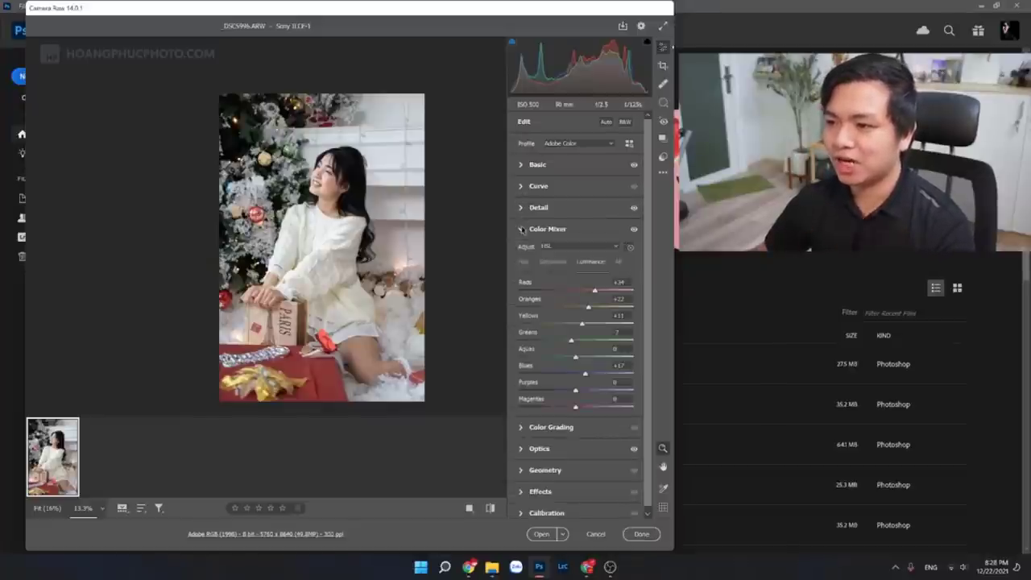
{"action": "left_click", "coordinate": [521, 230]}
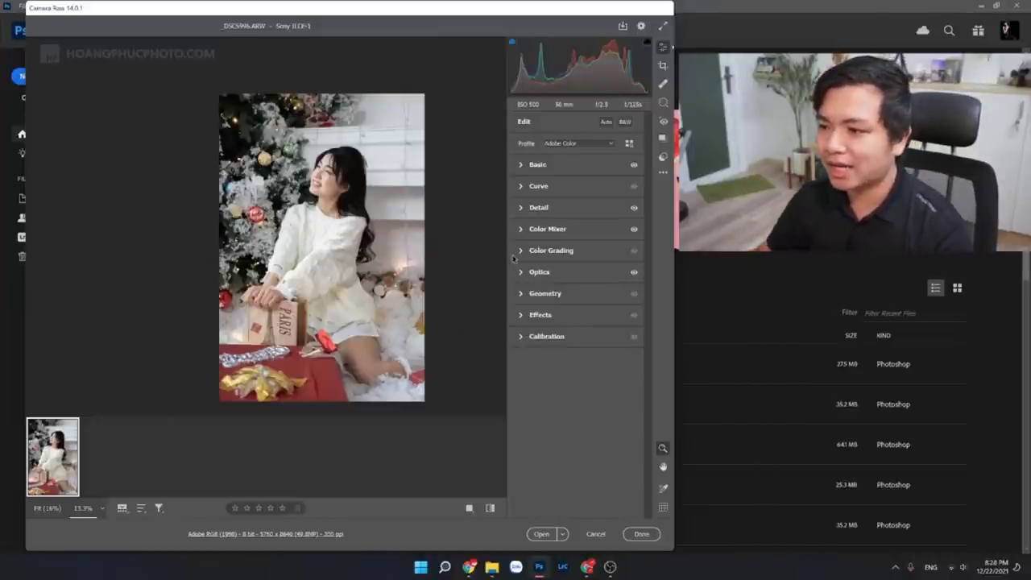
{"action": "left_click", "coordinate": [521, 251]}
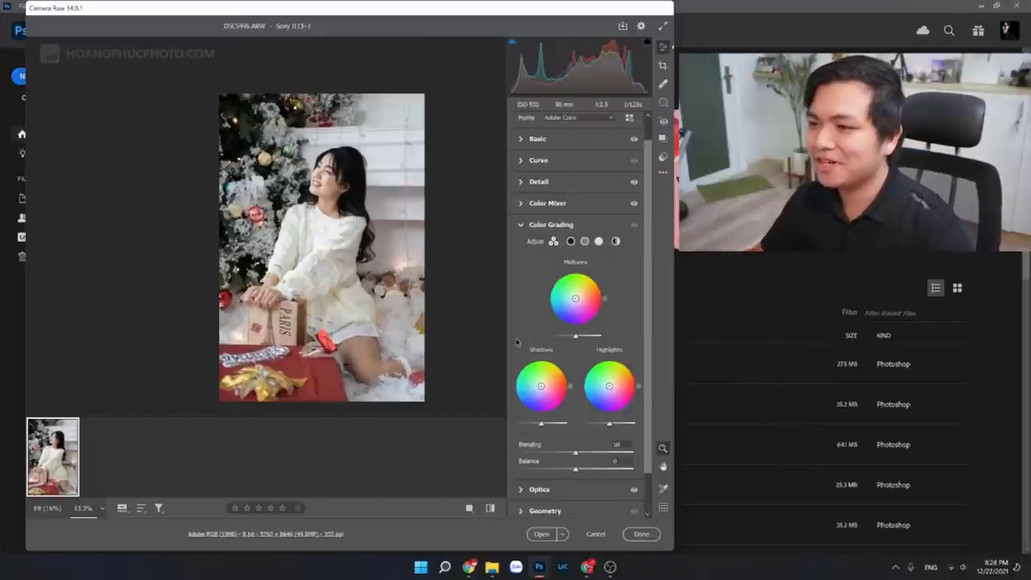
Step: Tint the shadows a light cool blue (about saturation 23) on the Shadows wheel
{"action": "scroll", "coordinate": [515, 342], "scroll_direction": "down", "scroll_amount": 2}
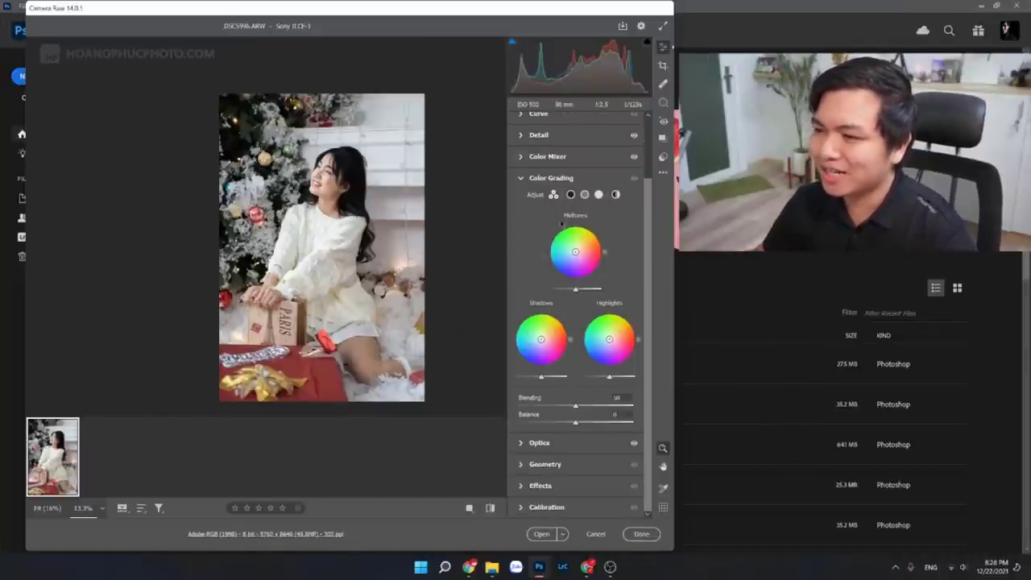
{"action": "mouse_move", "coordinate": [541, 340]}
{"action": "left_mouse_down"}
{"action": "mouse_move", "coordinate": [515, 322]}
{"action": "mouse_move", "coordinate": [512, 343]}
{"action": "left_mouse_up"}
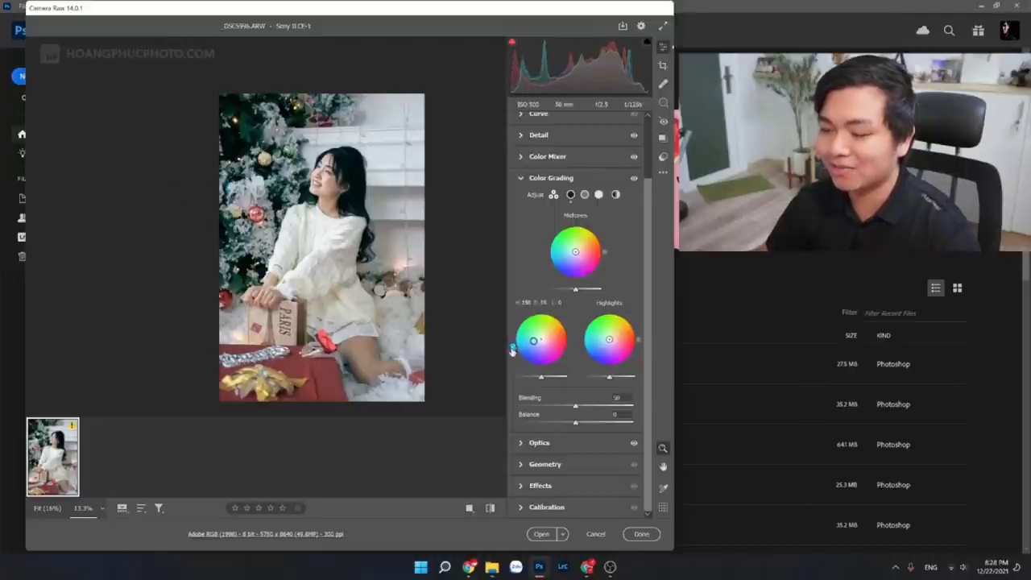
{"action": "mouse_move", "coordinate": [515, 357]}
{"action": "left_mouse_down"}
{"action": "mouse_move", "coordinate": [522, 372]}
{"action": "mouse_move", "coordinate": [516, 363]}
{"action": "left_mouse_up"}
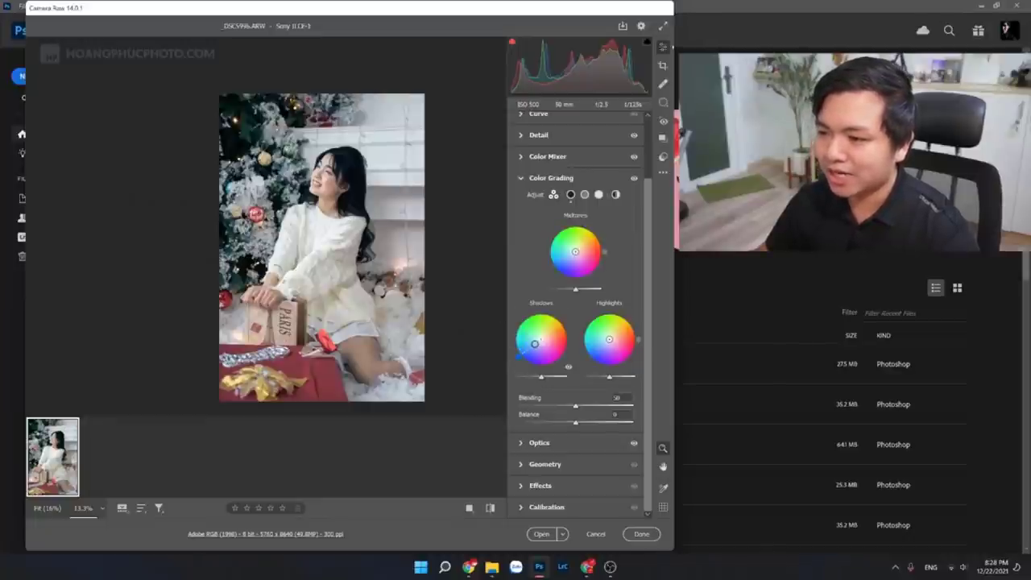
{"action": "left_click_drag", "start_coordinate": [534, 344], "coordinate": [530, 347]}
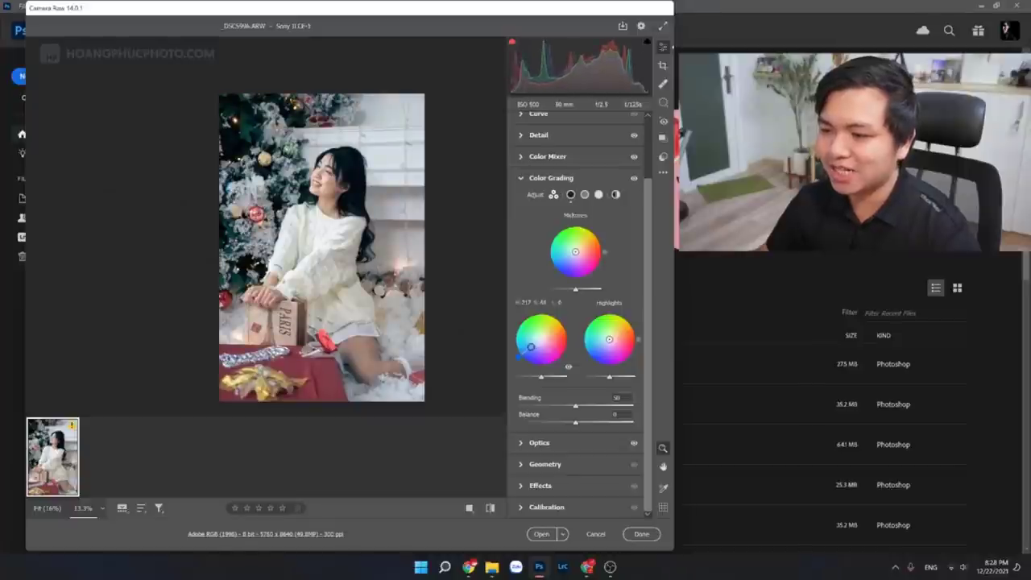
{"action": "double_click", "coordinate": [530, 347]}
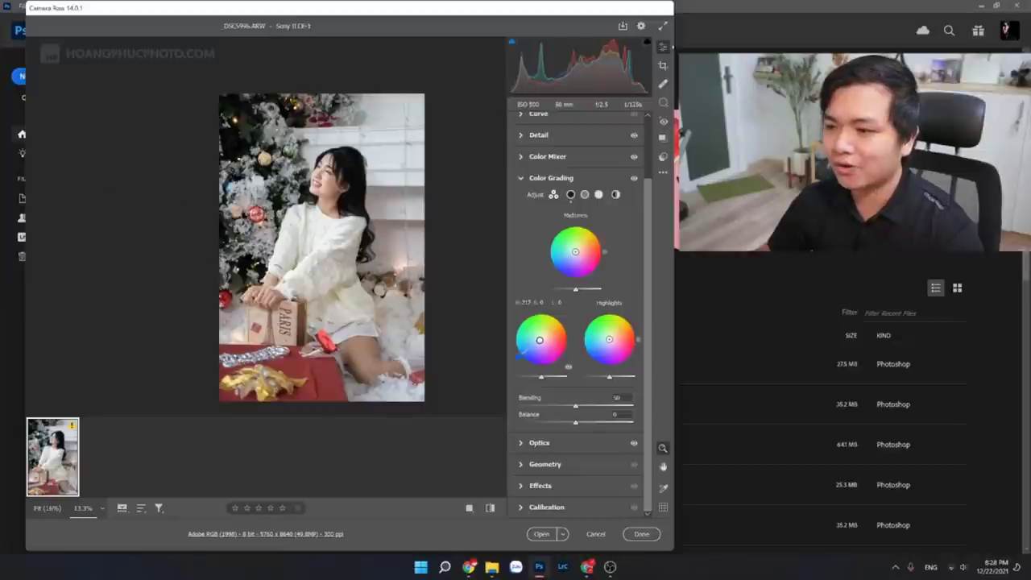
{"action": "double_click", "coordinate": [537, 342]}
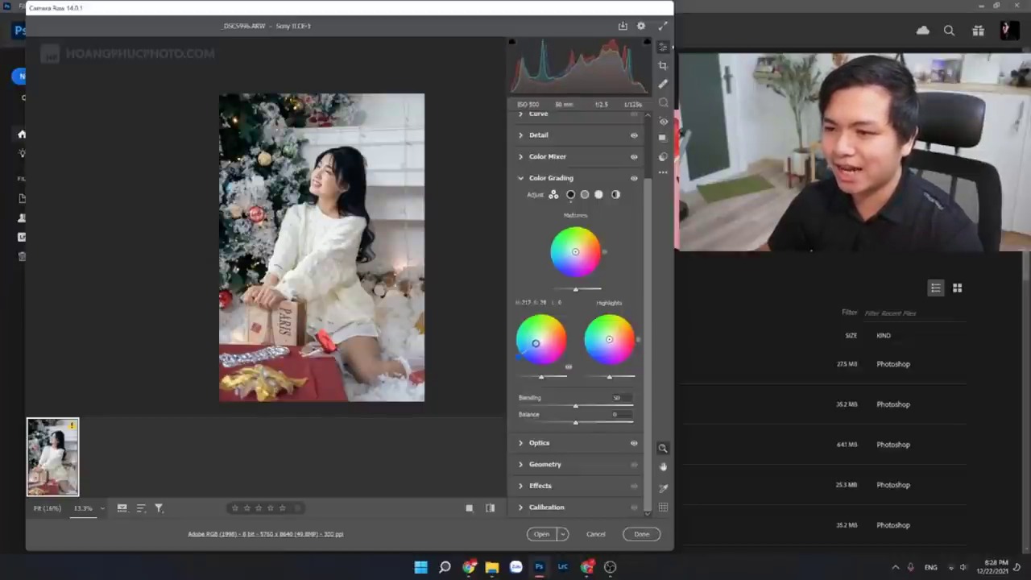
{"action": "left_click_drag", "start_coordinate": [536, 343], "coordinate": [537, 342]}
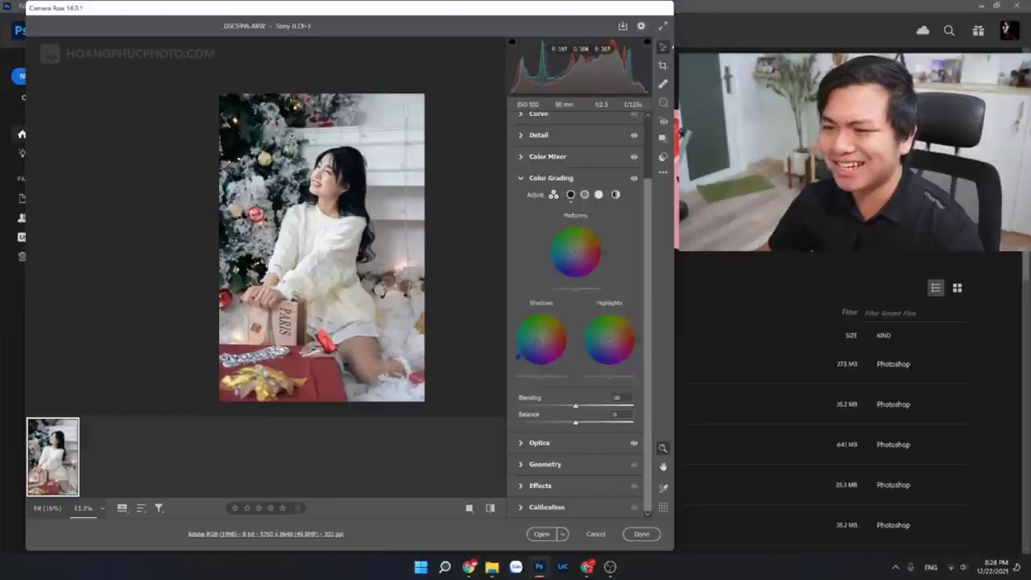
{"action": "scroll", "coordinate": [386, 209], "scroll_direction": "up", "scroll_amount": 2}
{"action": "scroll", "coordinate": [421, 196], "scroll_direction": "up", "scroll_amount": 2}
{"action": "scroll", "coordinate": [399, 199], "scroll_direction": "up", "scroll_amount": 2}
{"action": "scroll", "coordinate": [399, 200], "scroll_direction": "down", "scroll_amount": 2}
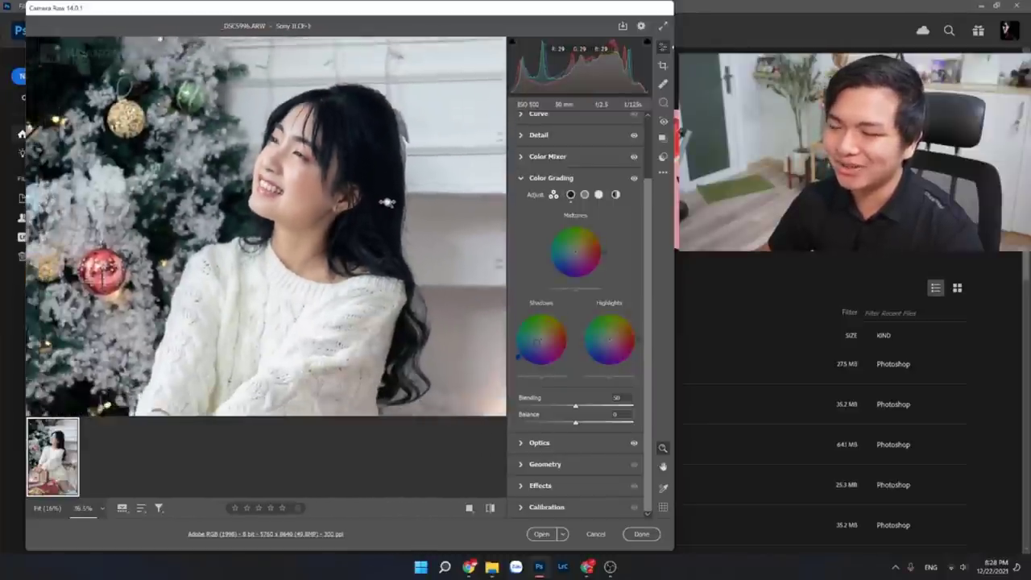
{"action": "scroll", "coordinate": [379, 201], "scroll_direction": "down", "scroll_amount": 1}
{"action": "scroll", "coordinate": [367, 209], "scroll_direction": "down", "scroll_amount": 2}
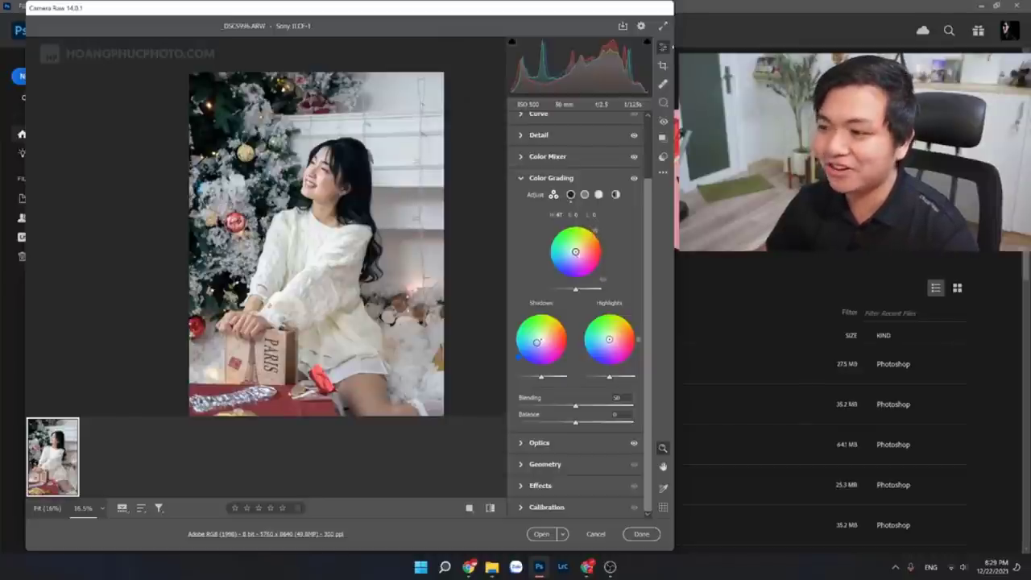
Step: Give the midtones a light yellow tint on the Midtones wheel
{"action": "left_click_drag", "start_coordinate": [594, 232], "coordinate": [582, 245]}
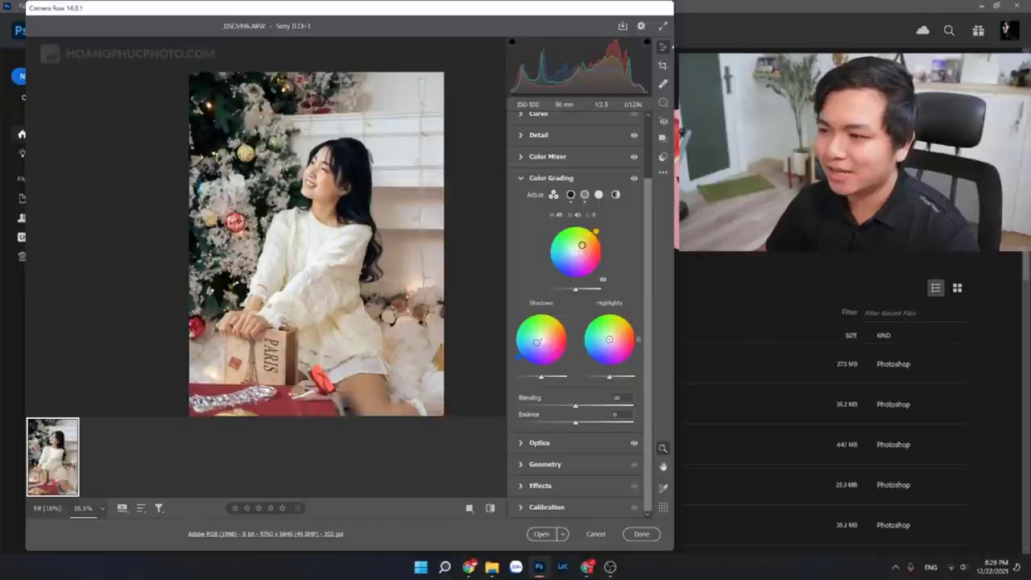
{"action": "left_click_drag", "start_coordinate": [579, 247], "coordinate": [582, 244]}
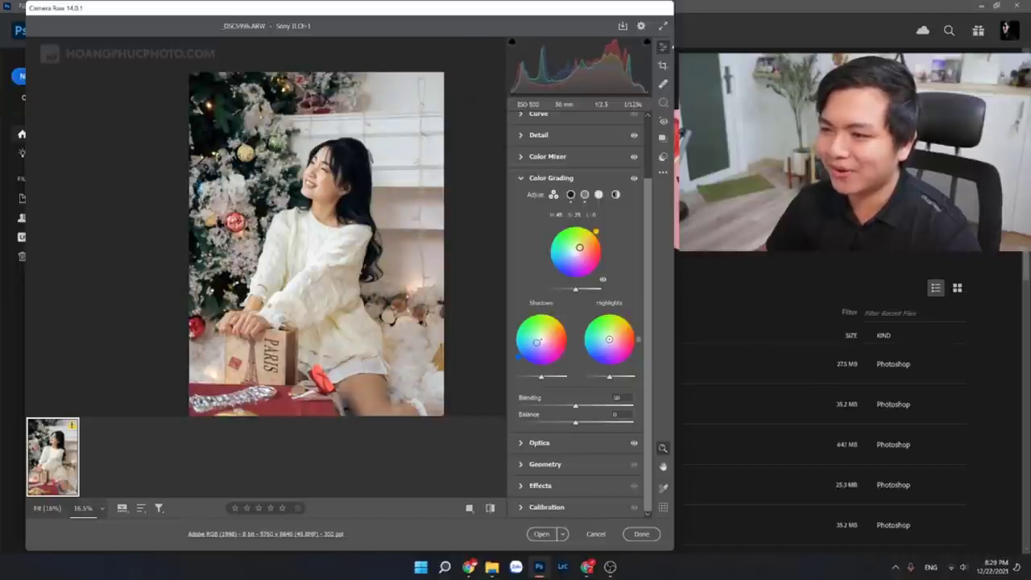
{"action": "double_click", "coordinate": [578, 248]}
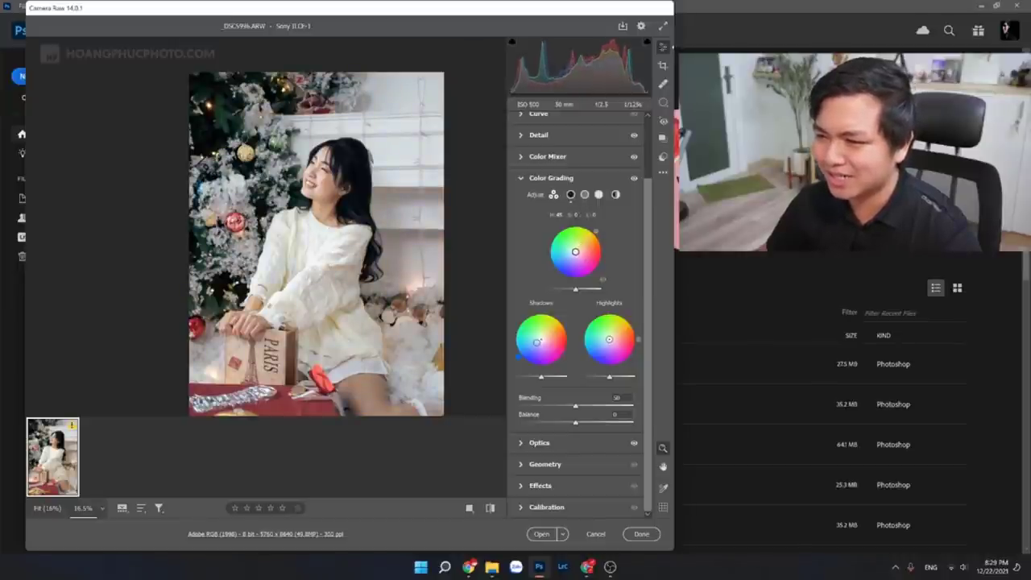
{"action": "left_click_drag", "start_coordinate": [575, 252], "coordinate": [577, 251]}
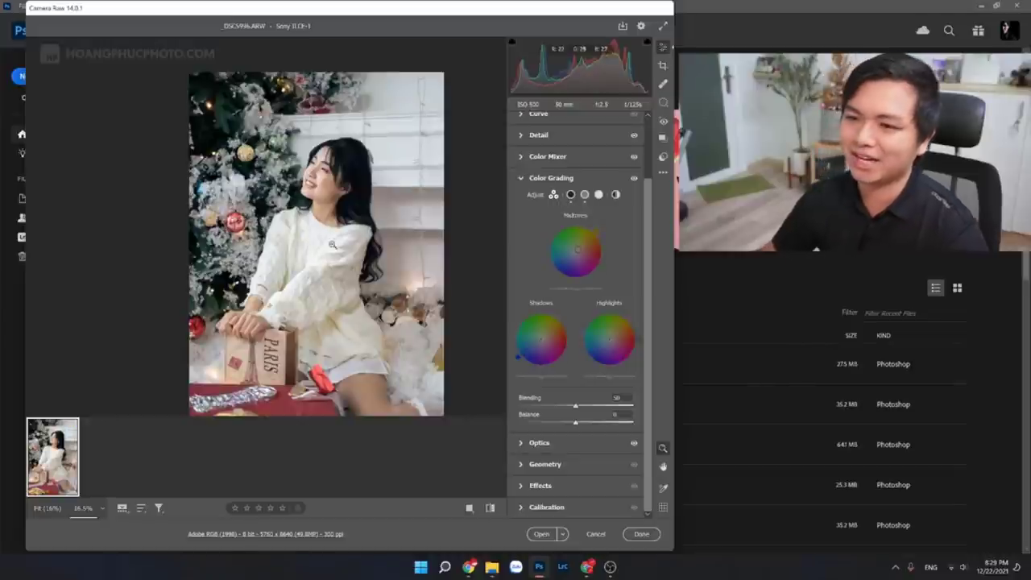
{"action": "key", "text": "ctrl+minus"}
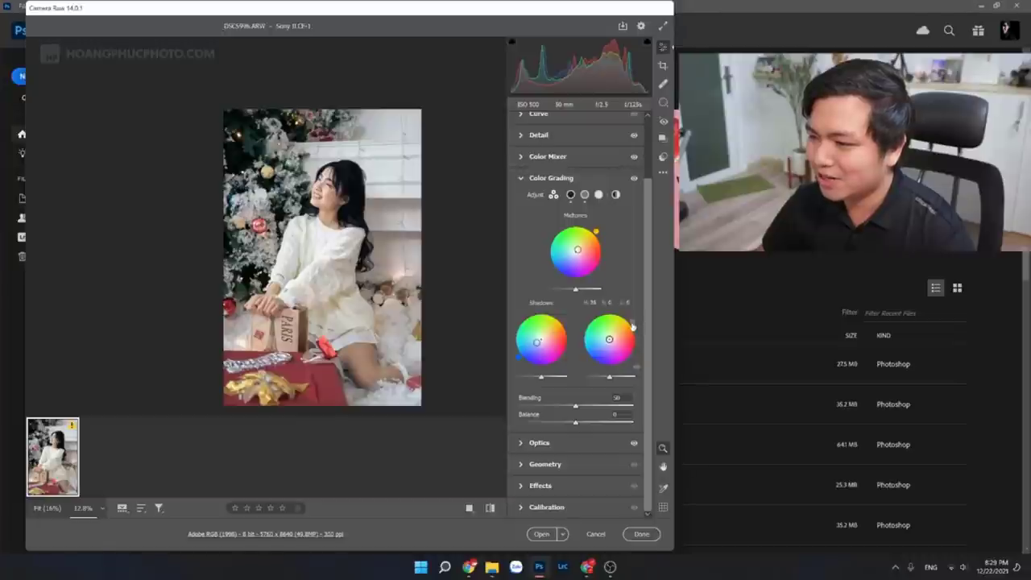
Step: Warm the highlights with an orange tint on the Highlights wheel
{"action": "left_click_drag", "start_coordinate": [609, 339], "coordinate": [612, 339]}
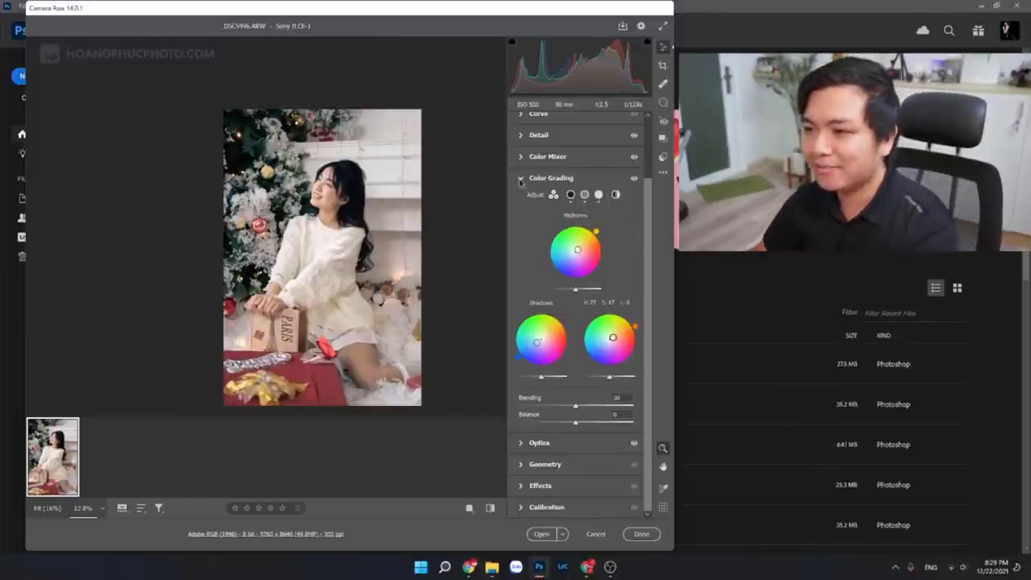
{"action": "left_click", "coordinate": [531, 178]}
{"action": "scroll", "coordinate": [383, 225], "scroll_direction": "up", "scroll_amount": 1}
{"action": "scroll", "coordinate": [383, 224], "scroll_direction": "up", "scroll_amount": 2}
{"action": "scroll", "coordinate": [383, 225], "scroll_direction": "down", "scroll_amount": 2}
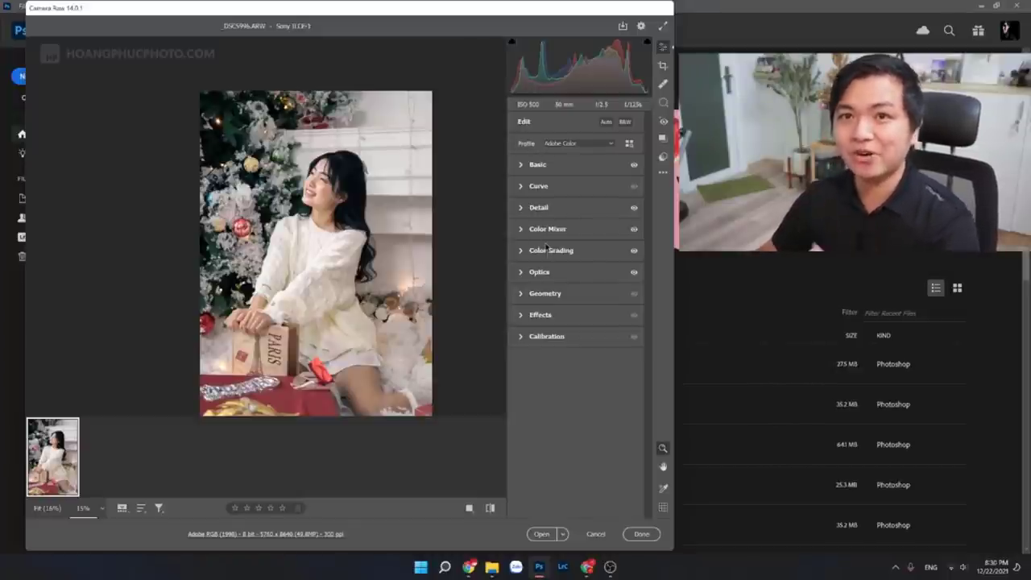
{"action": "left_click", "coordinate": [521, 186]}
{"action": "left_click", "coordinate": [520, 186]}
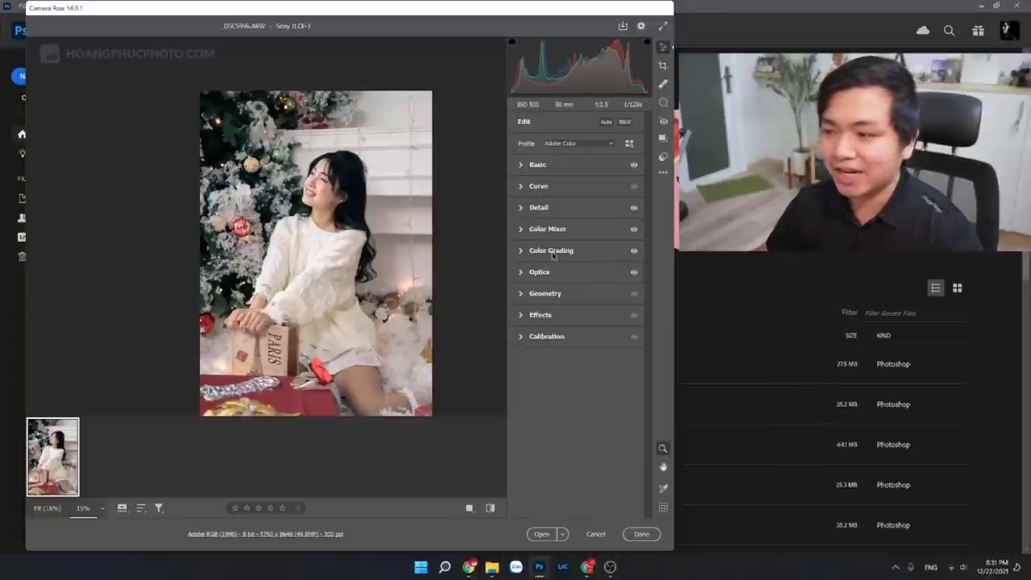
Step: In the tone curve, lift the black point to output 24 and lower the white point to 239
{"action": "left_click", "coordinate": [525, 186]}
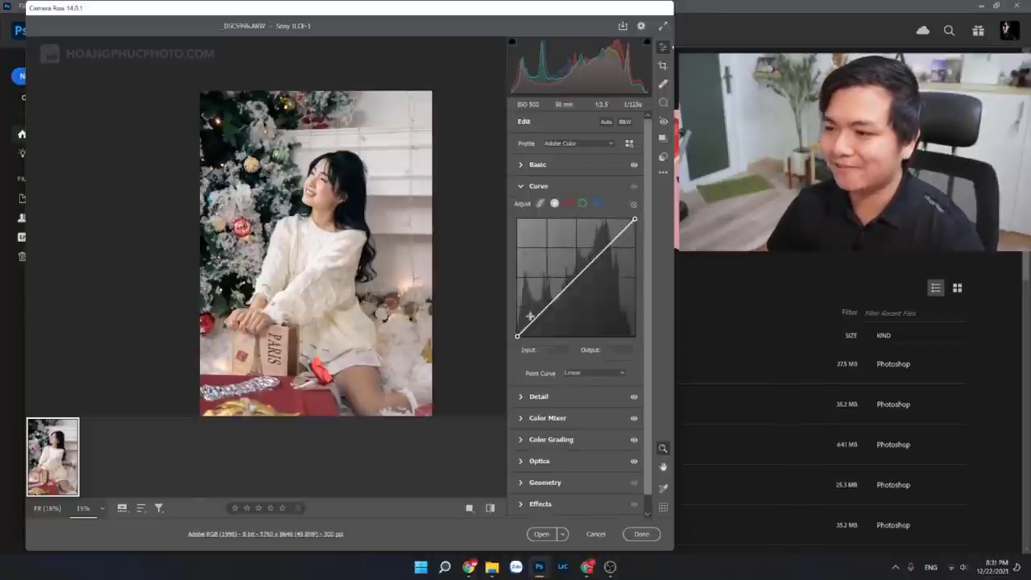
{"action": "mouse_move", "coordinate": [517, 336]}
{"action": "left_mouse_down"}
{"action": "mouse_move", "coordinate": [517, 320]}
{"action": "mouse_move", "coordinate": [517, 331]}
{"action": "left_mouse_up"}
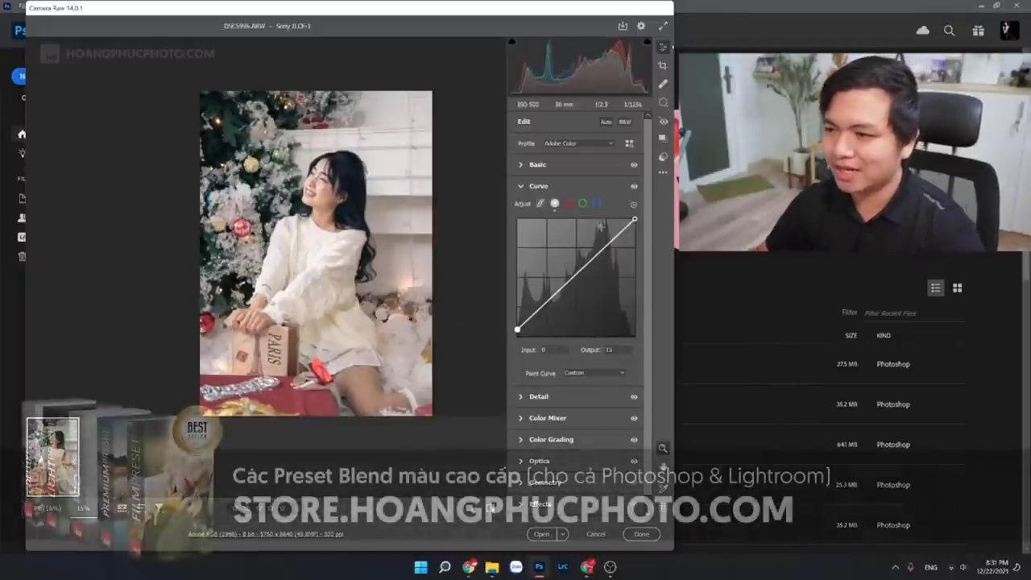
{"action": "left_click_drag", "start_coordinate": [635, 218], "coordinate": [634, 224]}
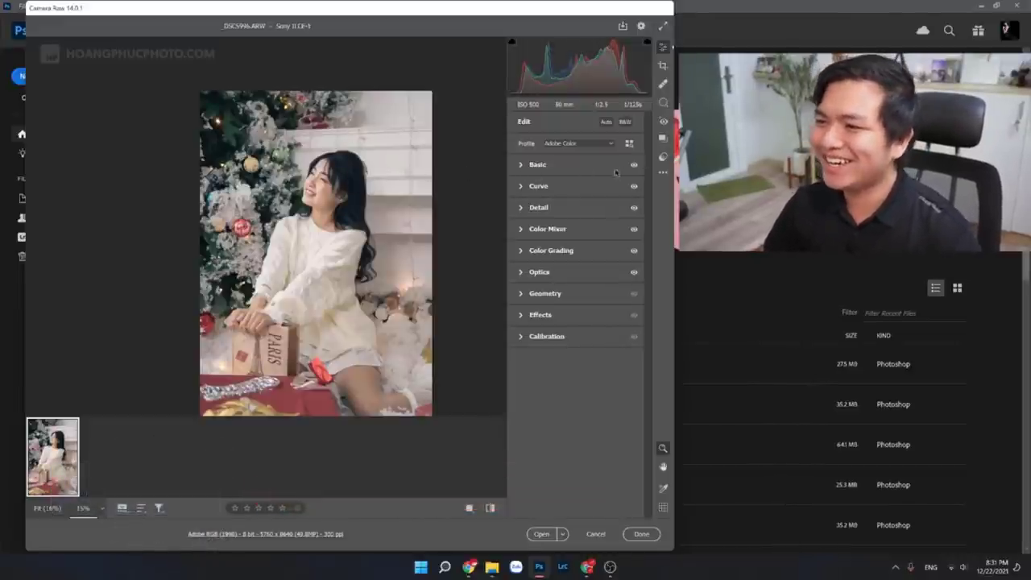
Step: Browse the presets list and begin creating a new preset
{"action": "scroll", "coordinate": [335, 256], "scroll_direction": "down", "scroll_amount": 2}
{"action": "scroll", "coordinate": [336, 246], "scroll_direction": "up", "scroll_amount": 1}
{"action": "scroll", "coordinate": [337, 237], "scroll_direction": "up", "scroll_amount": 1}
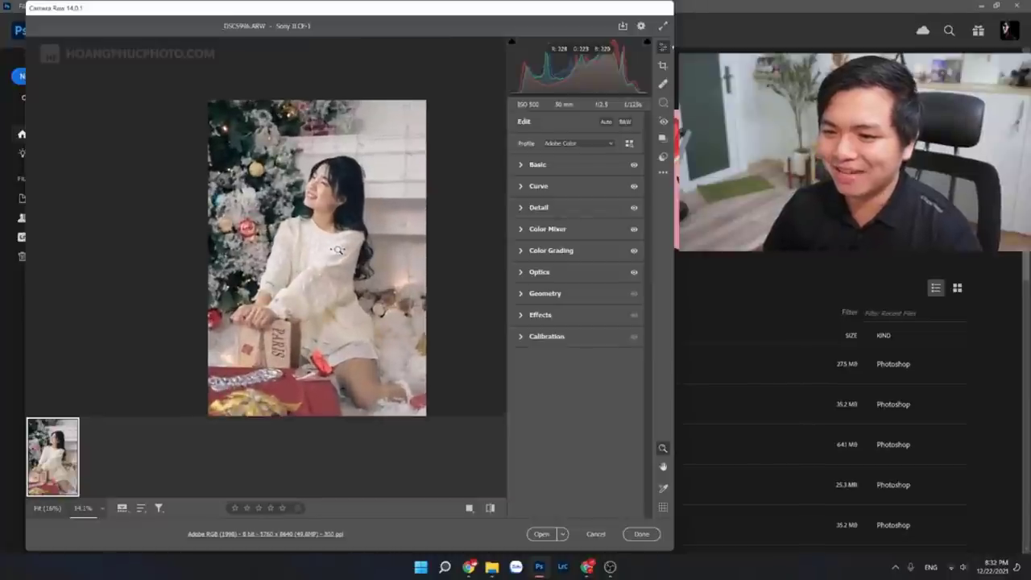
{"action": "scroll", "coordinate": [337, 228], "scroll_direction": "down", "scroll_amount": 1}
{"action": "scroll", "coordinate": [326, 226], "scroll_direction": "down", "scroll_amount": 1}
{"action": "scroll", "coordinate": [310, 223], "scroll_direction": "up", "scroll_amount": 1}
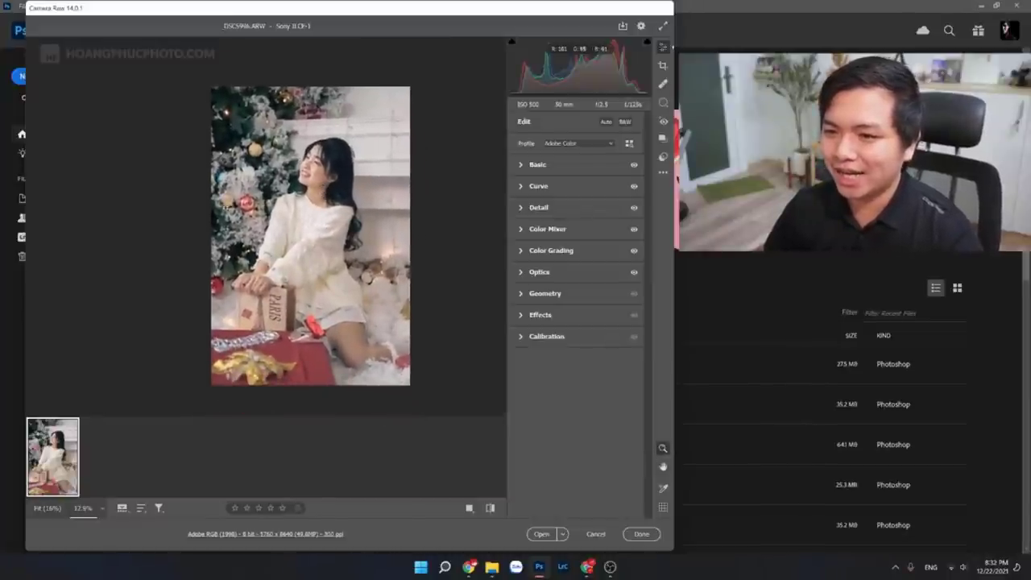
{"action": "left_click", "coordinate": [662, 157]}
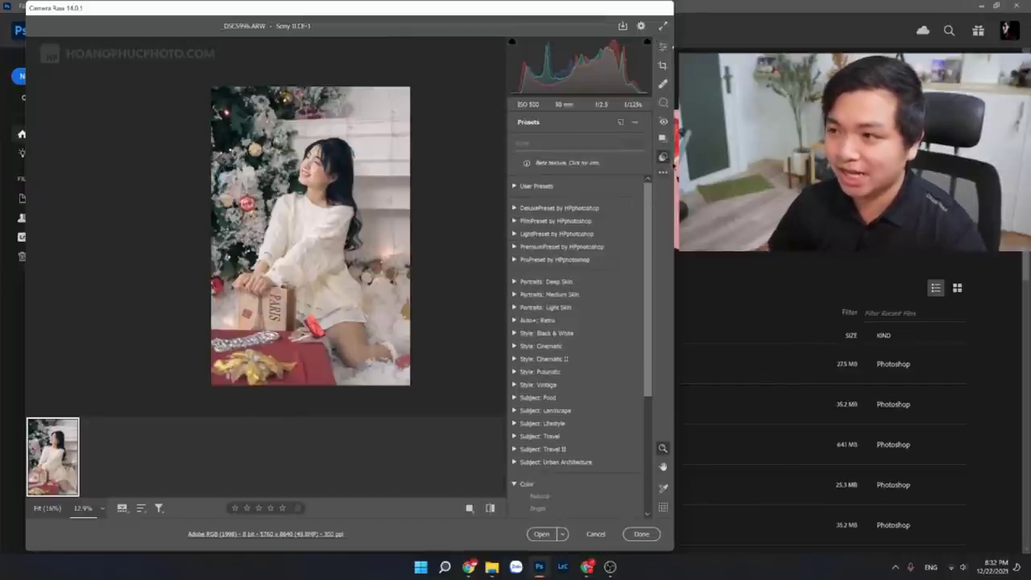
{"action": "left_click", "coordinate": [620, 123]}
{"action": "left_click_drag", "start_coordinate": [481, 88], "coordinate": [132, 80]}
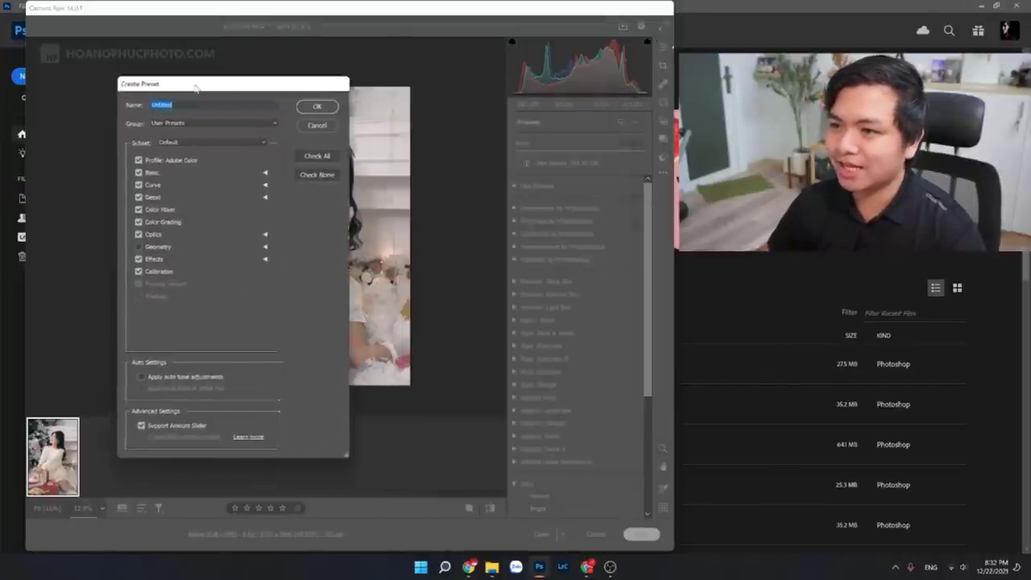
Step: Create a new preset group named 'Sony workshop vintage'
{"action": "left_click", "coordinate": [133, 121]}
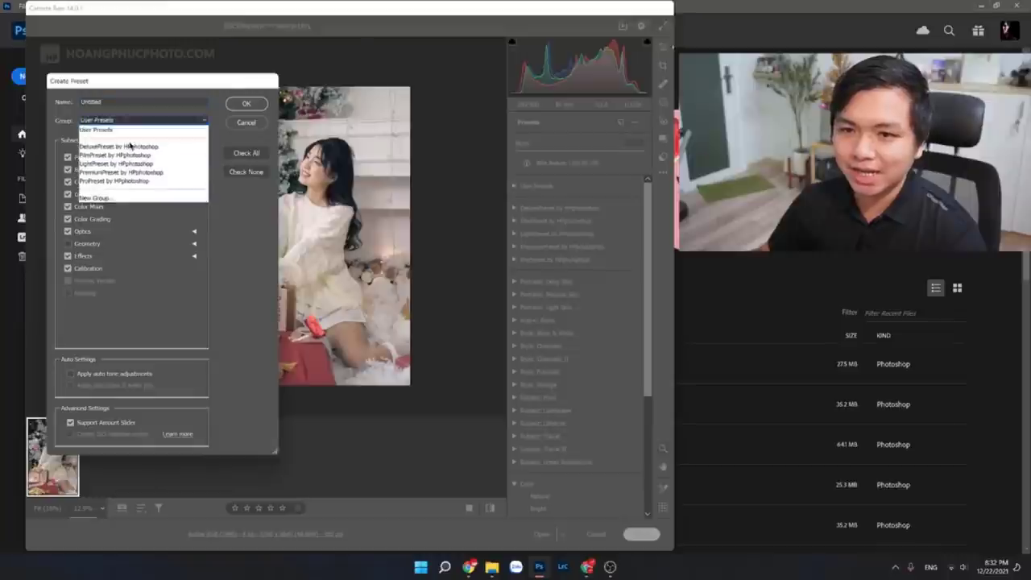
{"action": "left_click", "coordinate": [113, 200]}
{"action": "left_click_drag", "start_coordinate": [447, 170], "coordinate": [254, 209]}
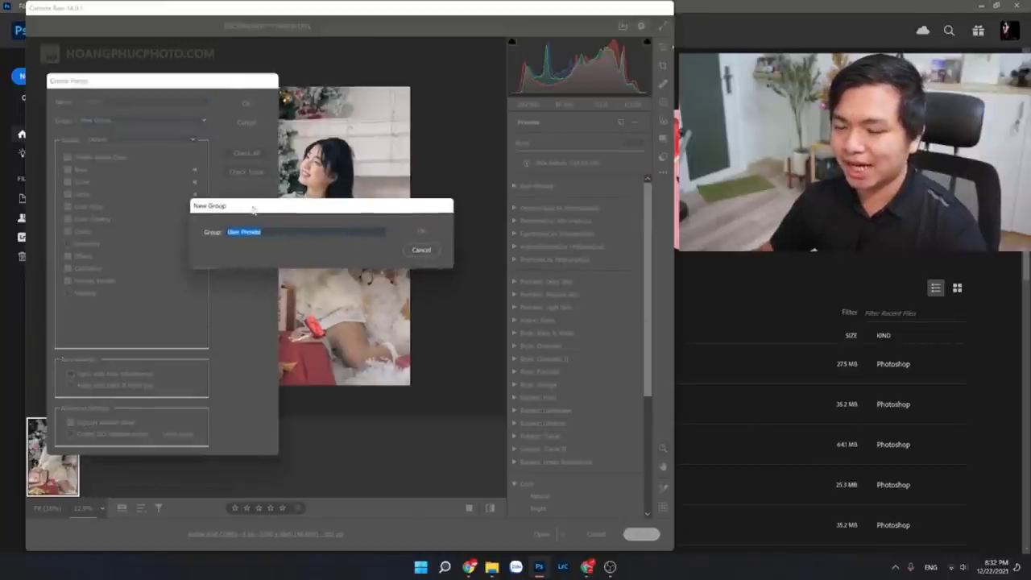
{"action": "type", "text": "Sony workshop v"}
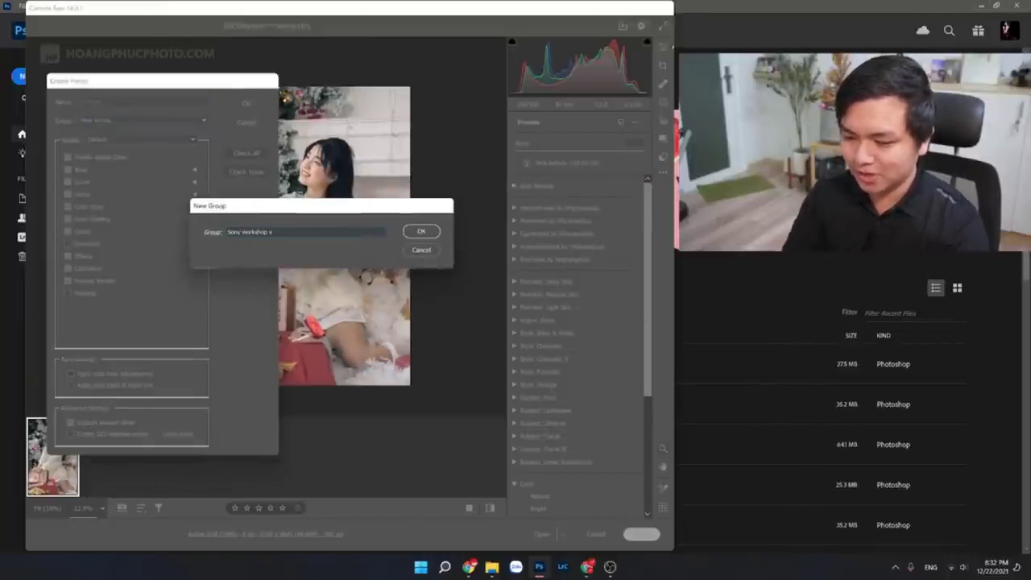
{"action": "type", "text": "intage"}
{"action": "key", "text": "Return"}
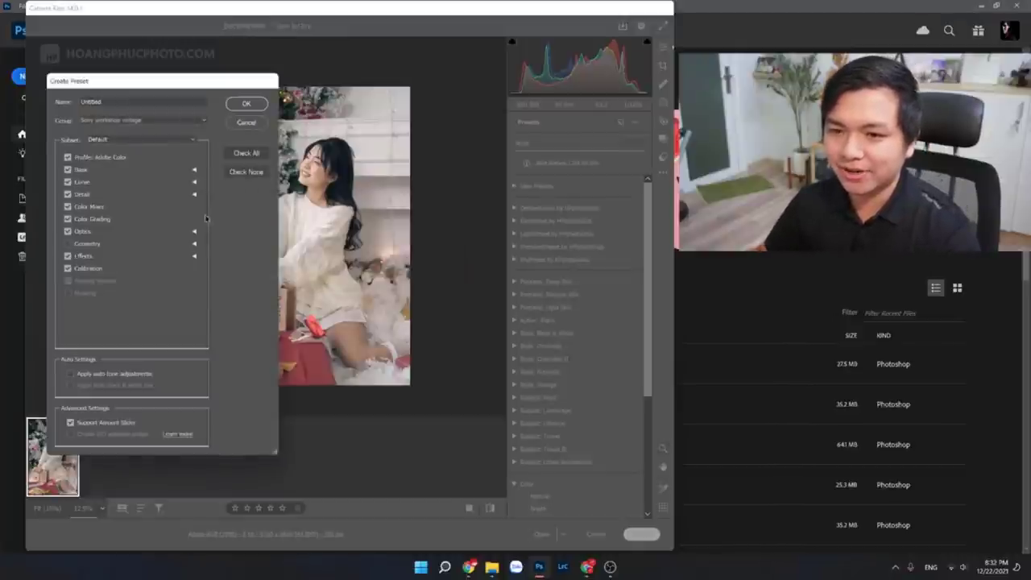
Step: Include Geometry, name the preset 'tone xanh' and save it
{"action": "left_click", "coordinate": [67, 243]}
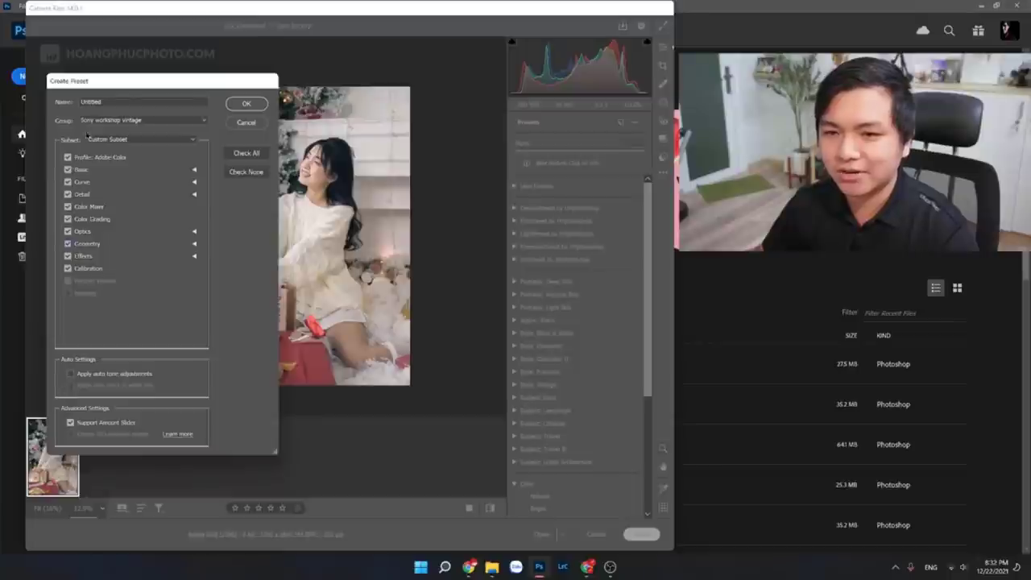
{"action": "double_click", "coordinate": [83, 100]}
{"action": "key", "text": "BackSpace"}
{"action": "type", "text": "tone xanh"}
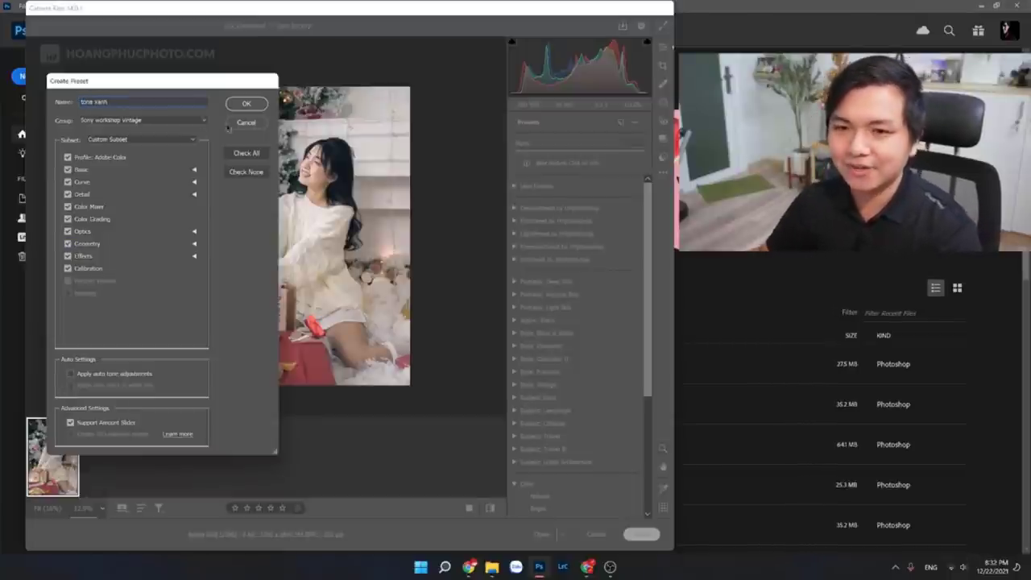
{"action": "left_click", "coordinate": [246, 103]}
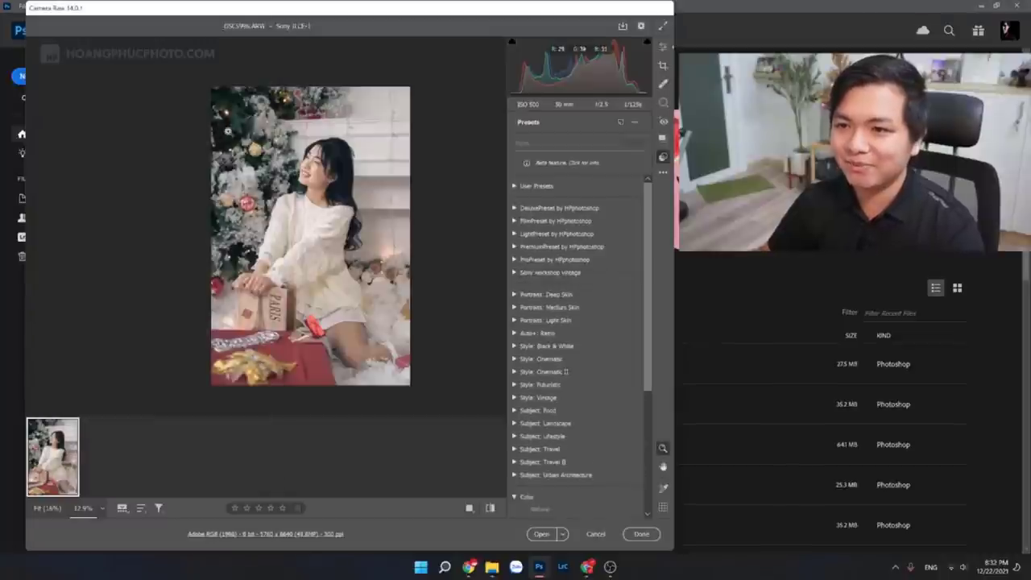
{"action": "left_click", "coordinate": [515, 273]}
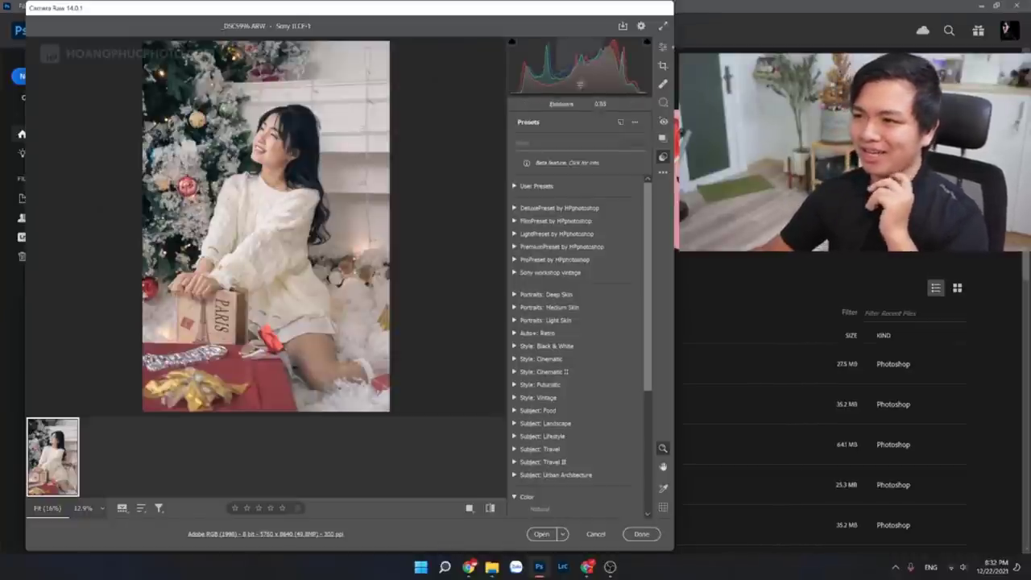
Step: Return to the Edit panels and keep the profile set to Adobe Color
{"action": "left_click", "coordinate": [662, 48]}
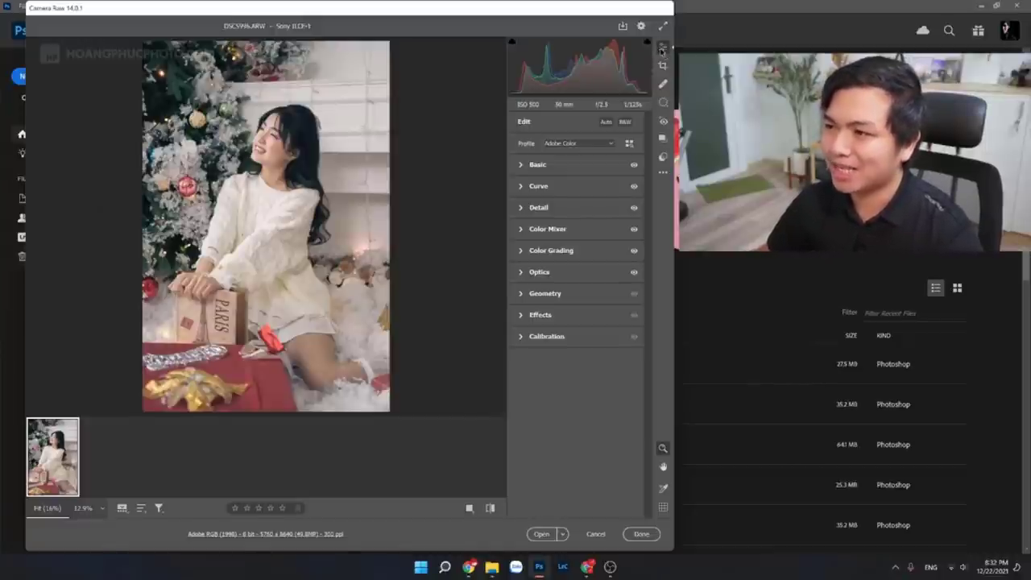
{"action": "left_click", "coordinate": [580, 143]}
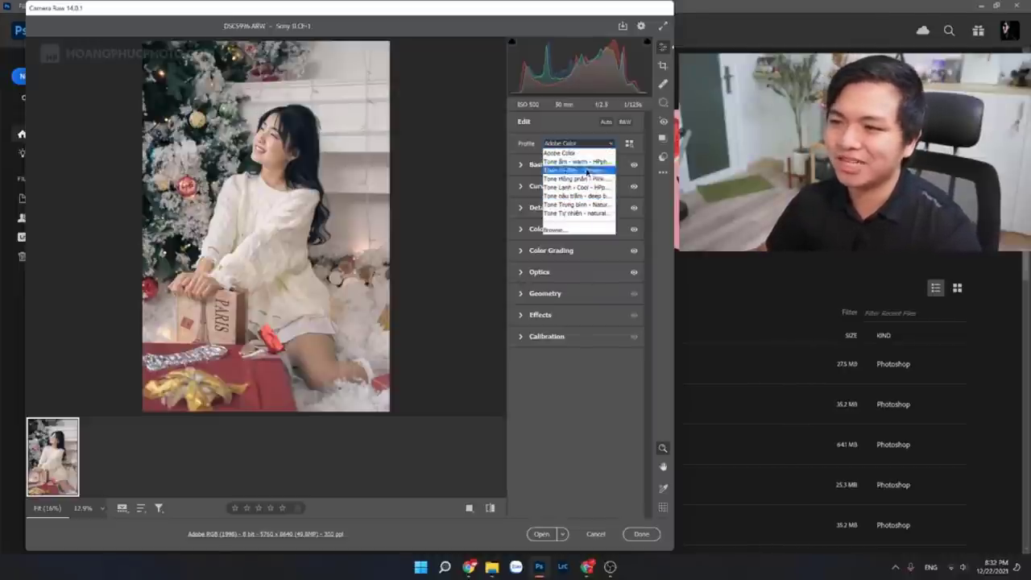
{"action": "left_click", "coordinate": [561, 152]}
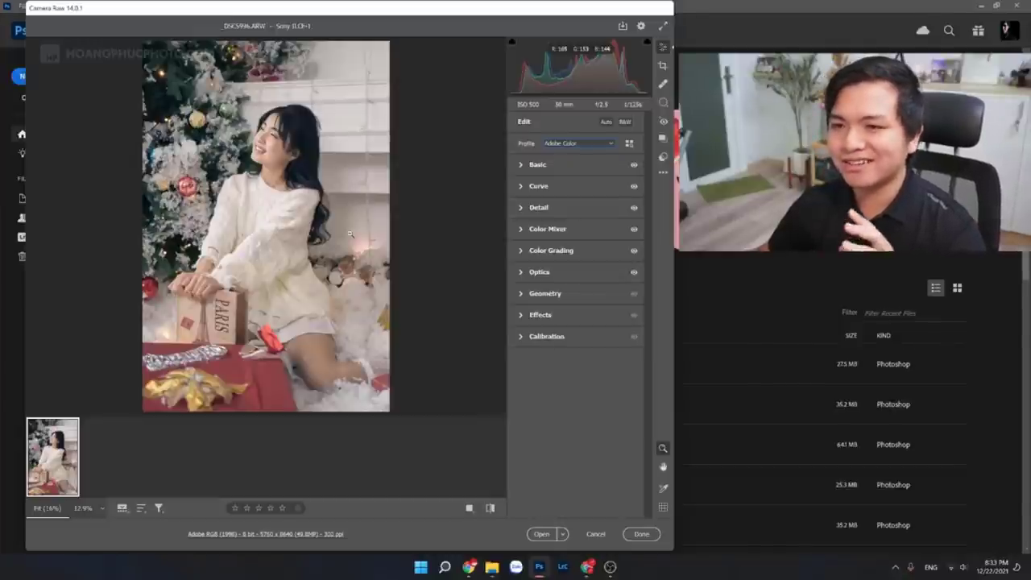
Step: Revisit the Basic panel, then expand and collapse the Sony workshop vintage preset group
{"action": "left_click", "coordinate": [663, 157]}
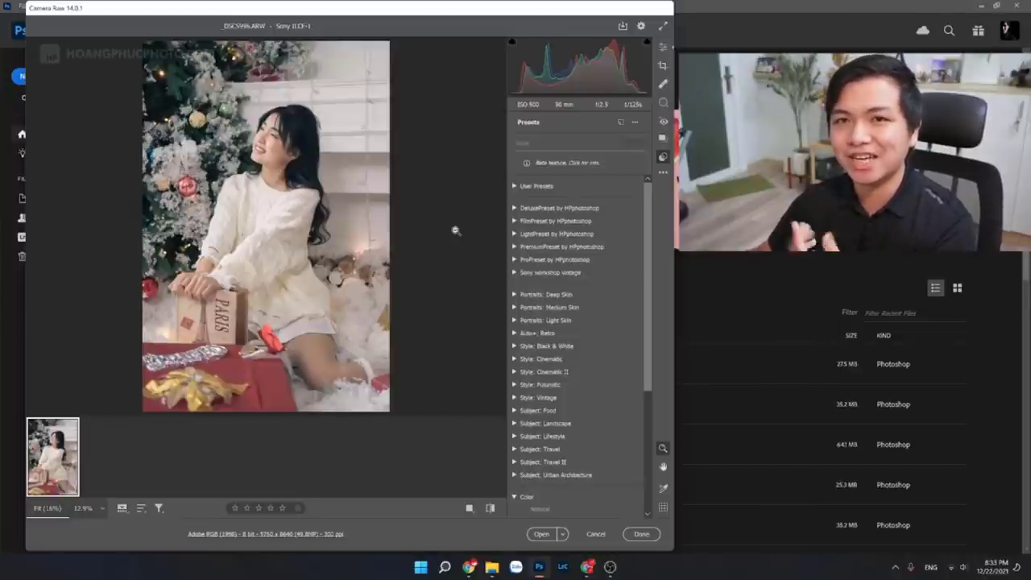
{"action": "left_click", "coordinate": [663, 47]}
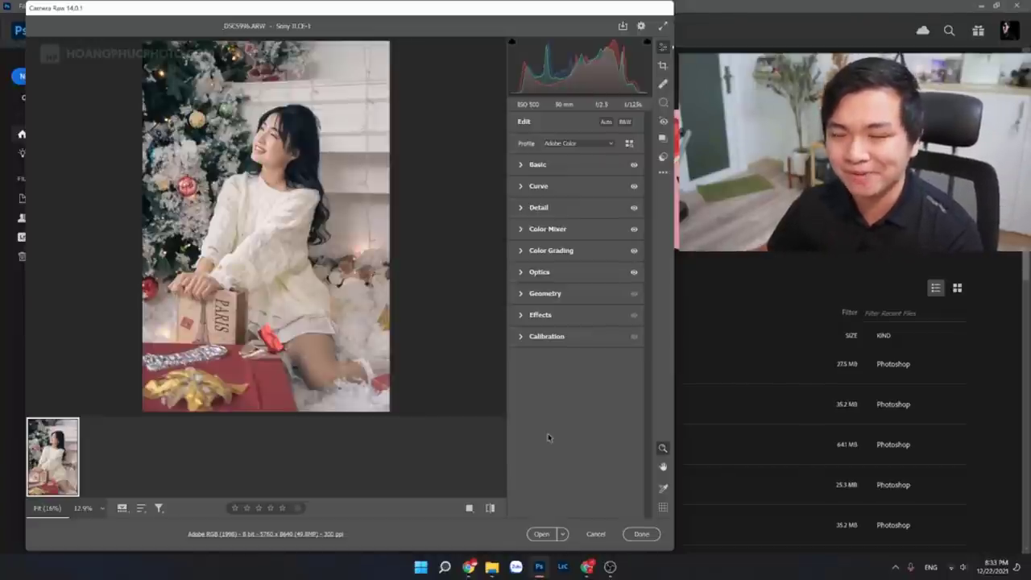
{"action": "left_click", "coordinate": [525, 169]}
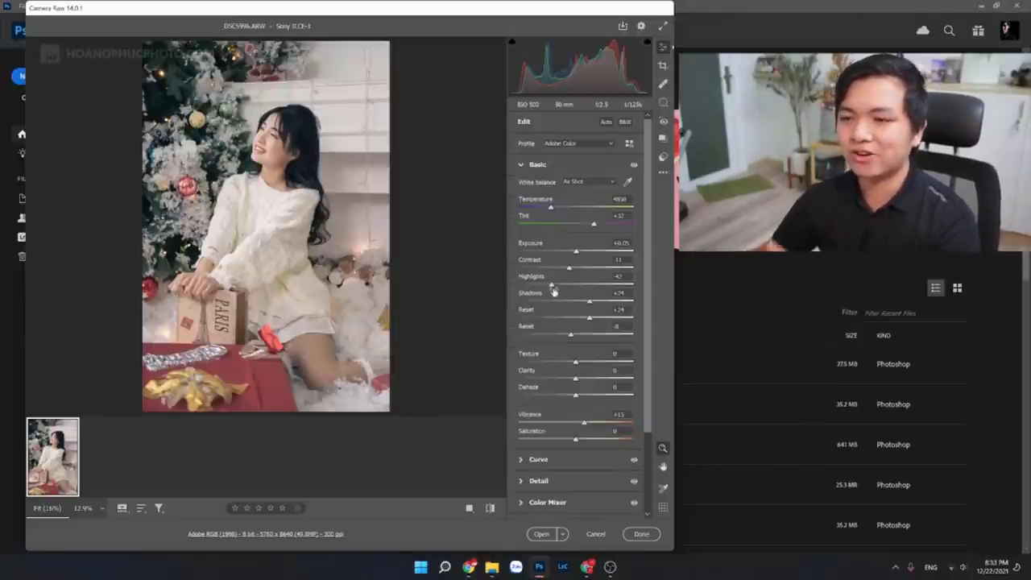
{"action": "left_click", "coordinate": [663, 156]}
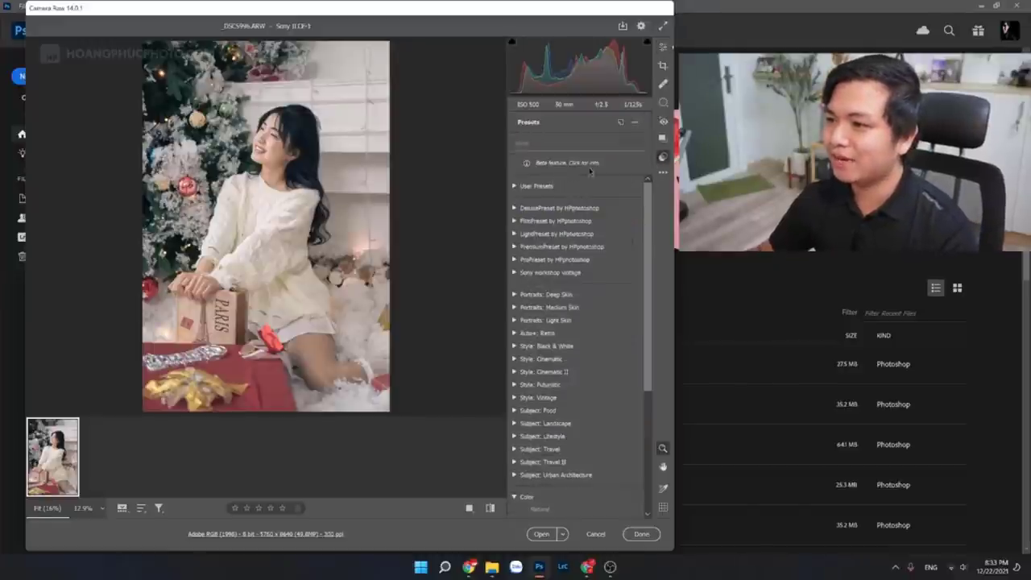
{"action": "left_click", "coordinate": [514, 273]}
{"action": "left_click", "coordinate": [514, 273]}
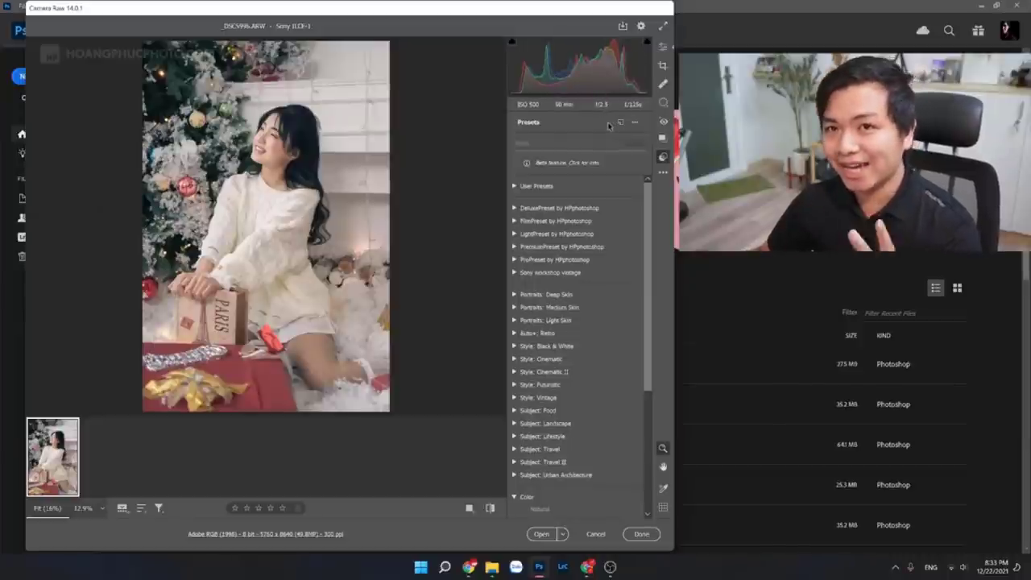
{"action": "key", "text": "alt"}
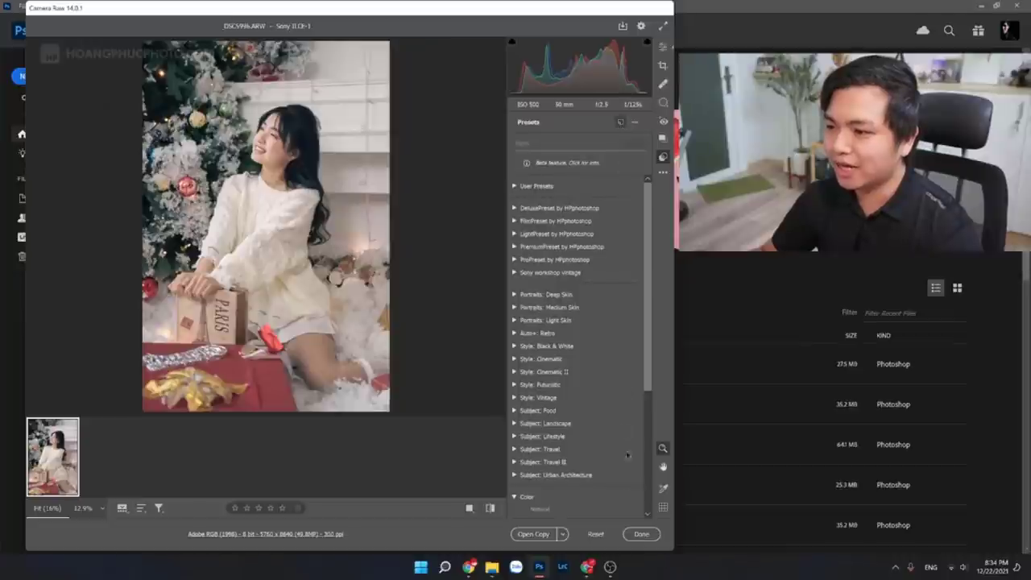
Step: Save the look as profile 'Untitled' in a new 'sony profile vintage' profile group
{"action": "left_click", "coordinate": [620, 122]}
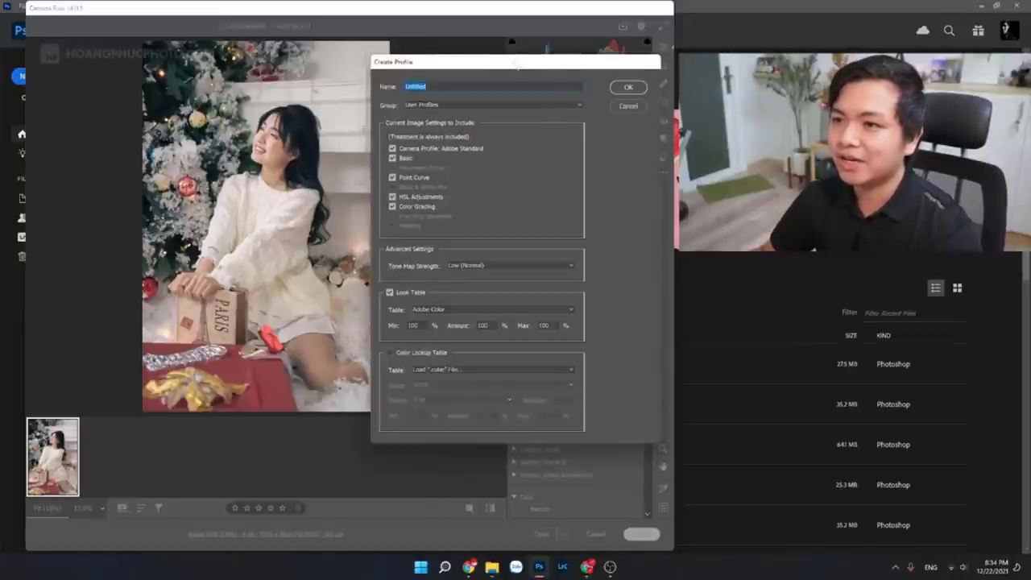
{"action": "left_click_drag", "start_coordinate": [517, 69], "coordinate": [225, 70]}
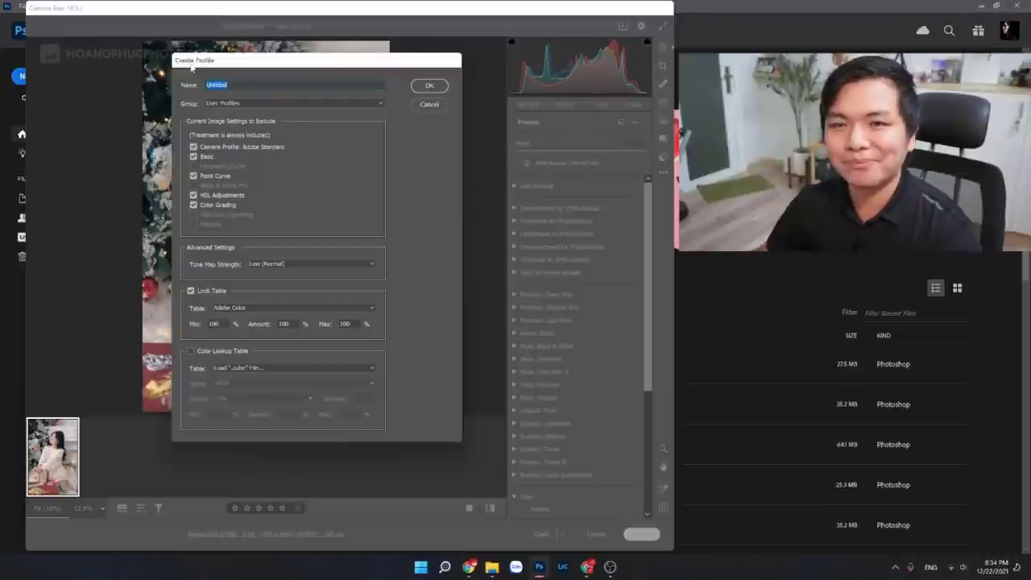
{"action": "left_click", "coordinate": [254, 104]}
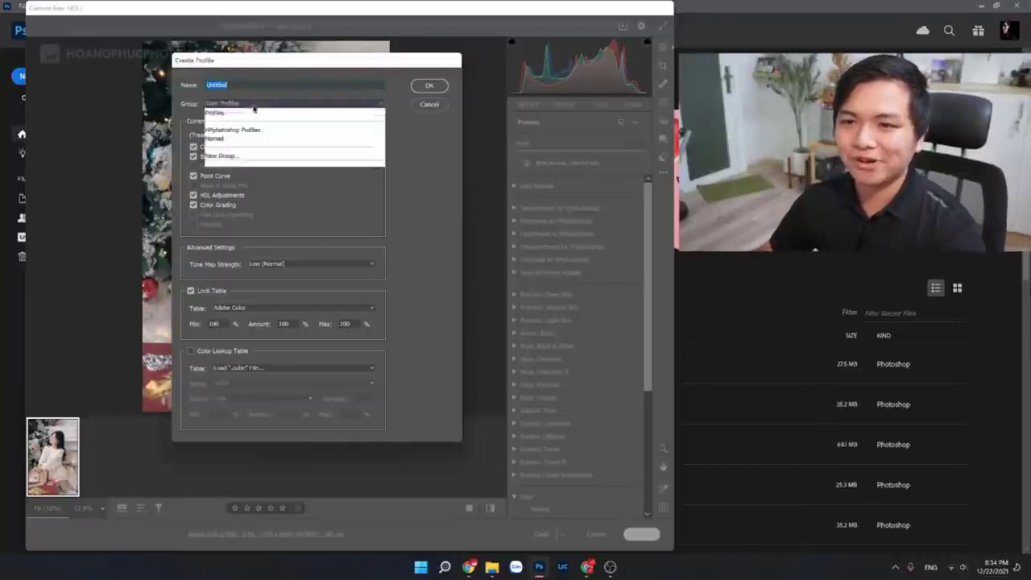
{"action": "left_click", "coordinate": [247, 174]}
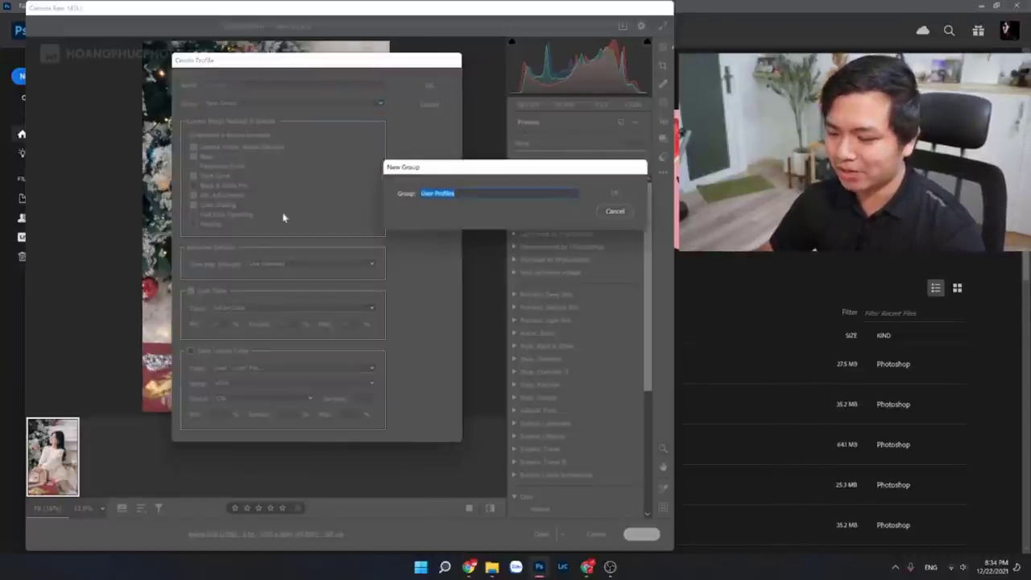
{"action": "mouse_move", "coordinate": [448, 172]}
{"action": "left_mouse_down"}
{"action": "mouse_move", "coordinate": [317, 229]}
{"action": "mouse_move", "coordinate": [306, 223]}
{"action": "left_mouse_up"}
{"action": "type", "text": "s"}
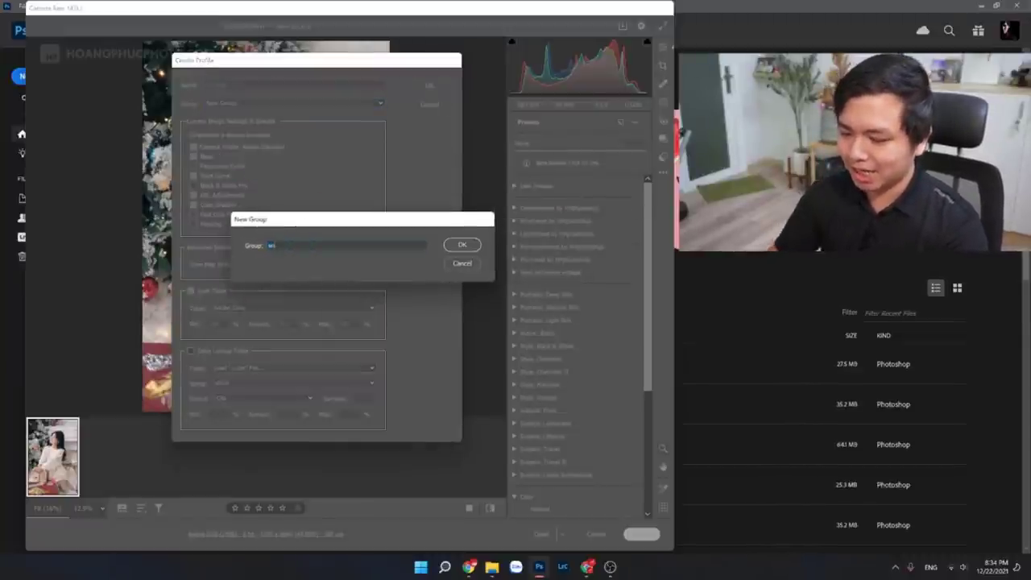
{"action": "type", "text": "ony profile vintage"}
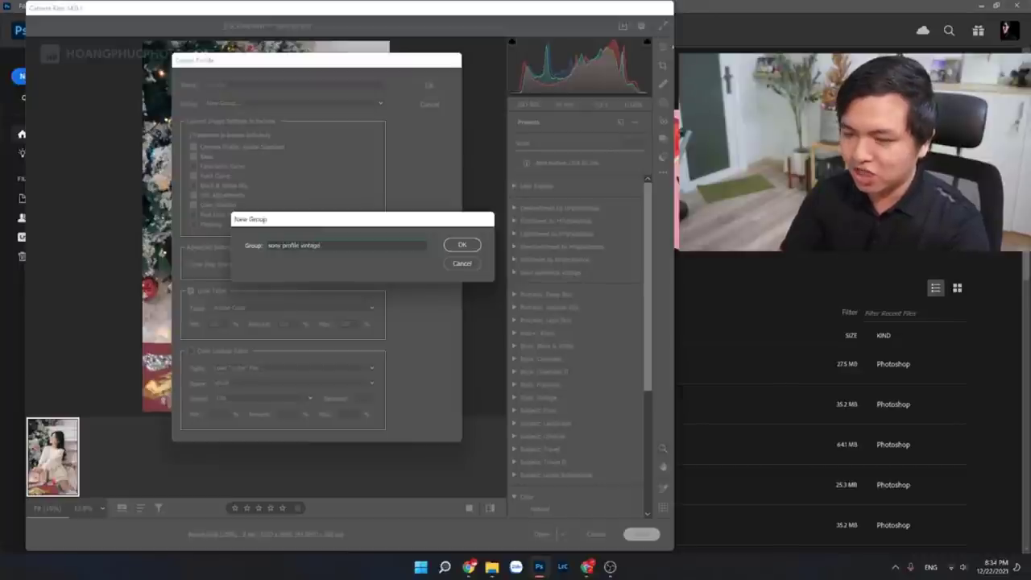
{"action": "left_click", "coordinate": [462, 245]}
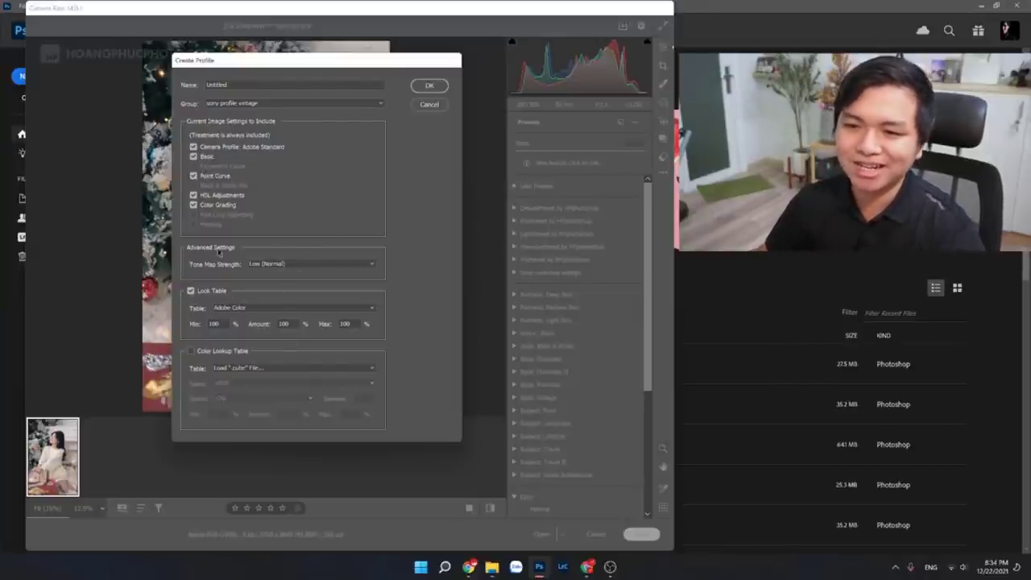
{"action": "left_click", "coordinate": [431, 86]}
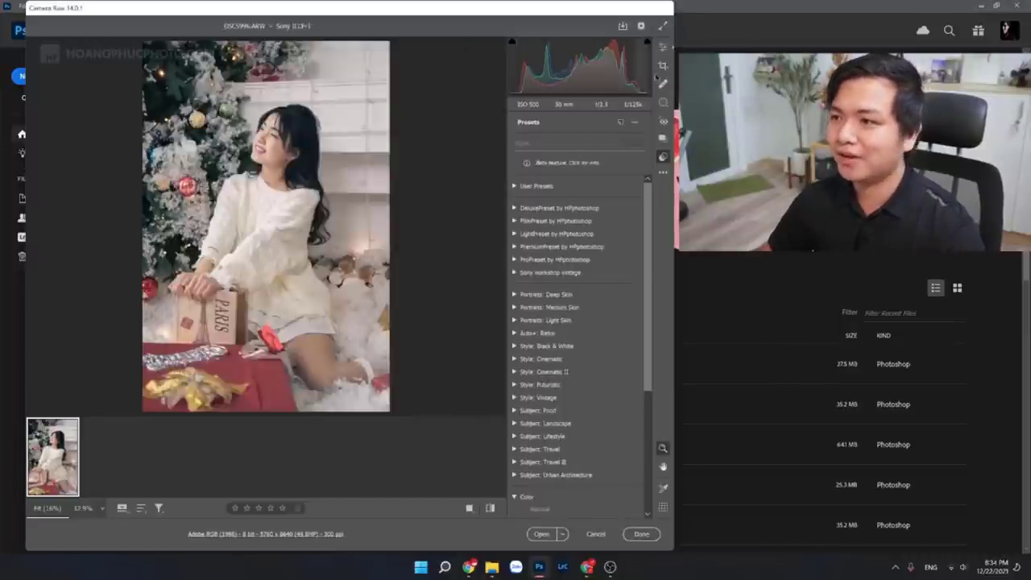
Step: Preview the sony profile vintage group in the profile browser
{"action": "left_click", "coordinate": [663, 46]}
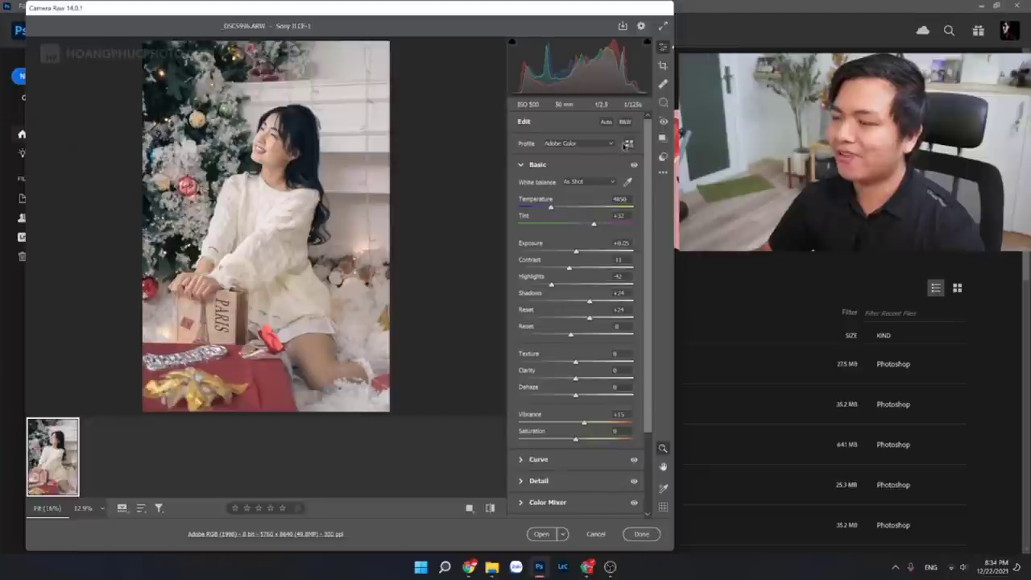
{"action": "left_click", "coordinate": [632, 144]}
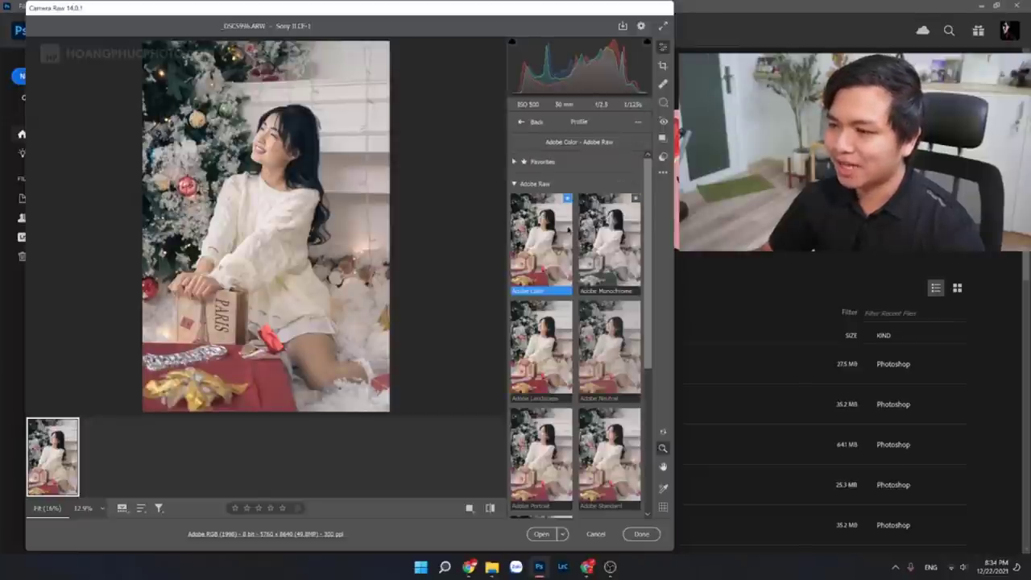
{"action": "left_click", "coordinate": [522, 185]}
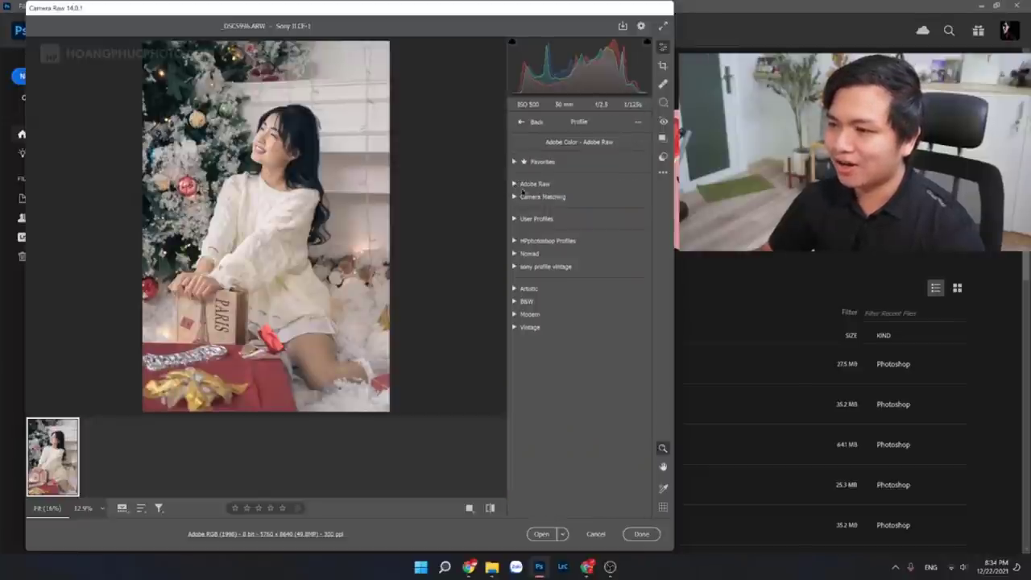
{"action": "left_click", "coordinate": [515, 267]}
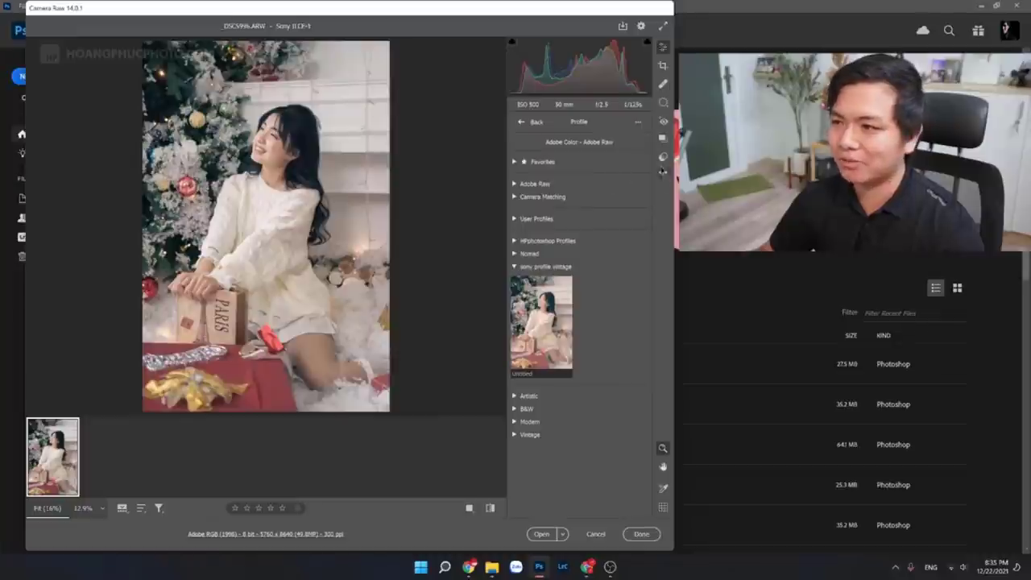
{"action": "left_click", "coordinate": [521, 122]}
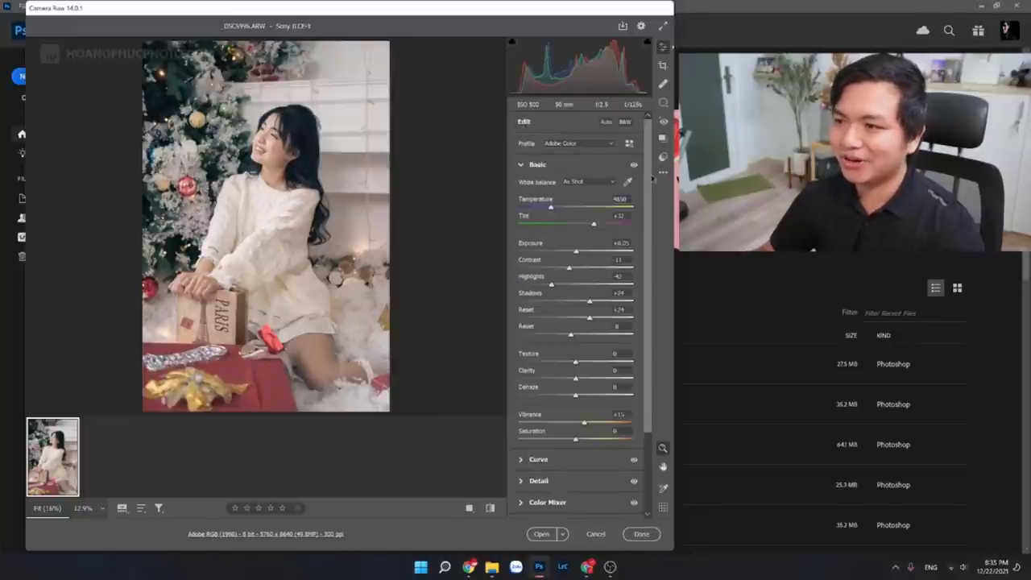
Step: Reset Basic adjustments to zero and apply the Untitled profile from sony profile vintage
{"action": "left_click", "coordinate": [662, 172]}
{"action": "left_click", "coordinate": [673, 198]}
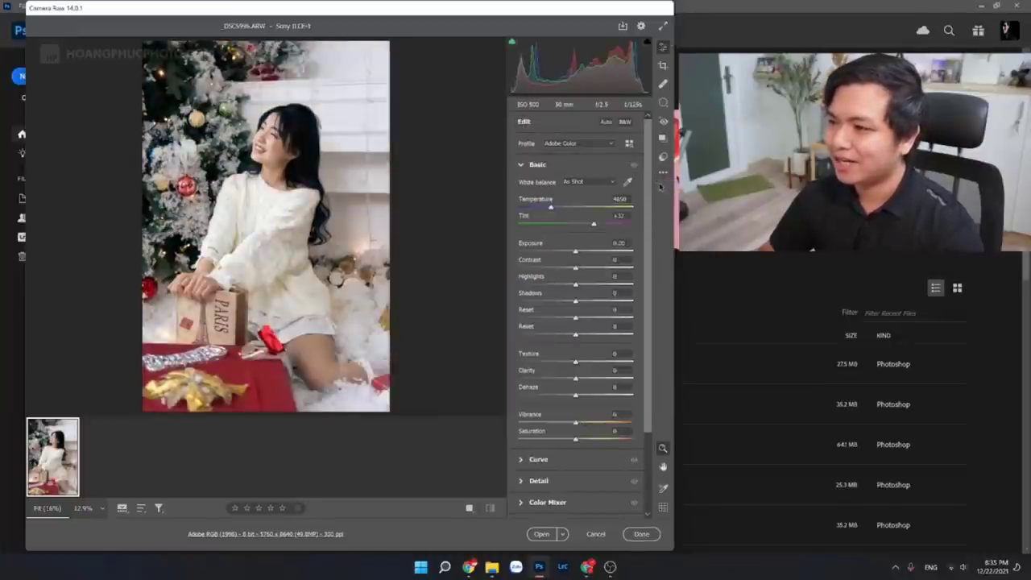
{"action": "left_click", "coordinate": [595, 143]}
{"action": "left_click", "coordinate": [573, 225]}
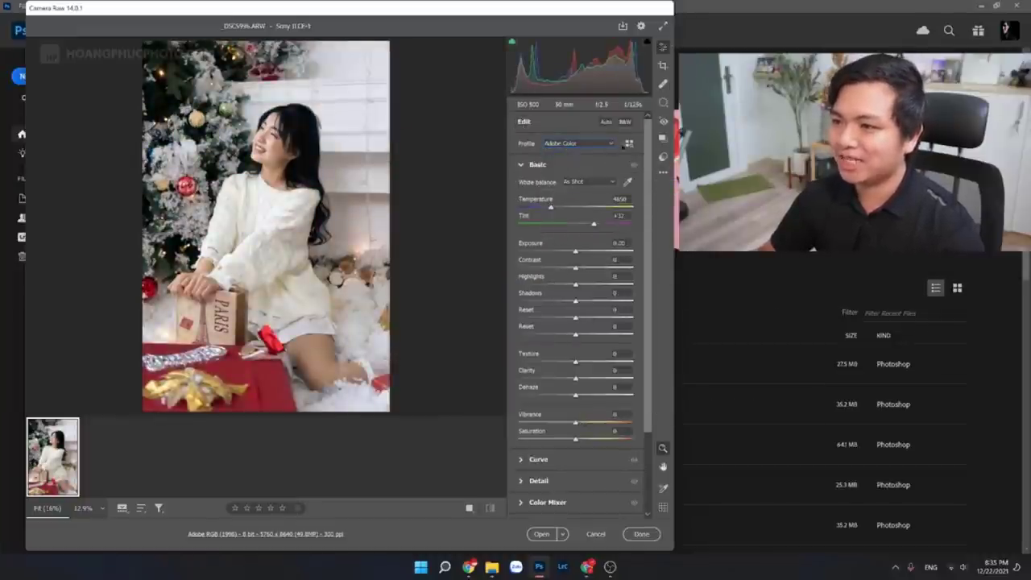
{"action": "left_click", "coordinate": [514, 183]}
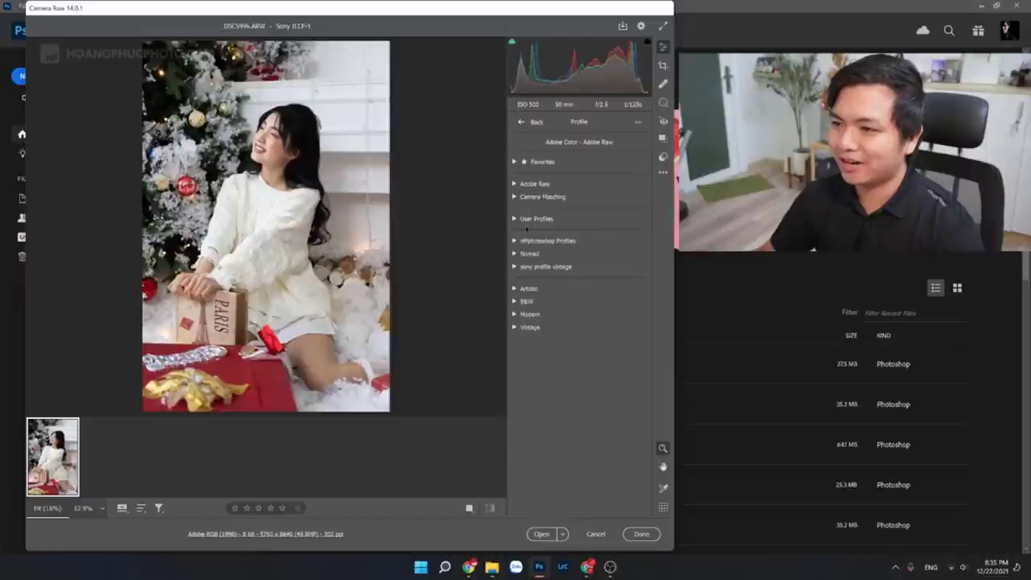
{"action": "left_click", "coordinate": [514, 267]}
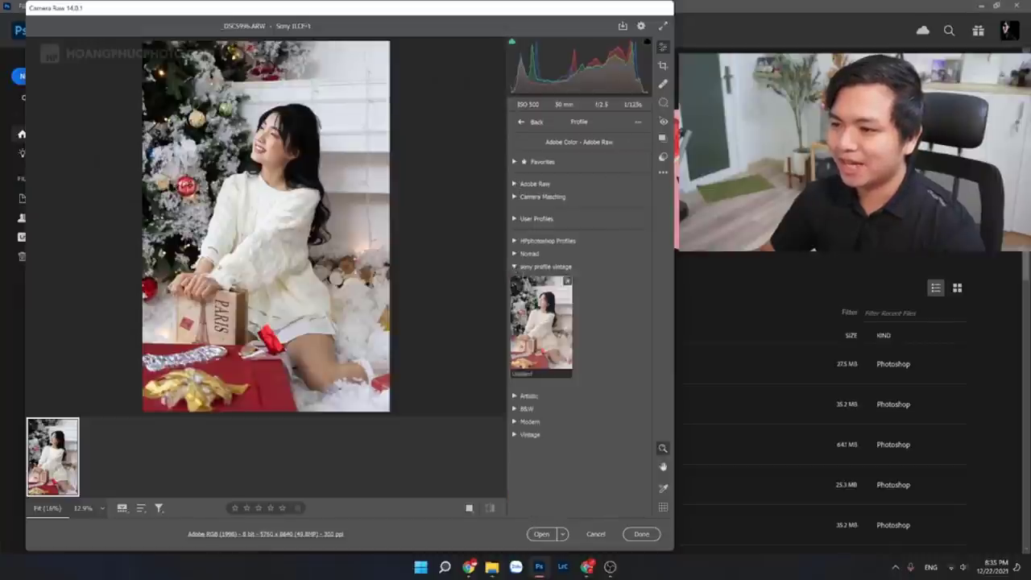
{"action": "left_click", "coordinate": [535, 303]}
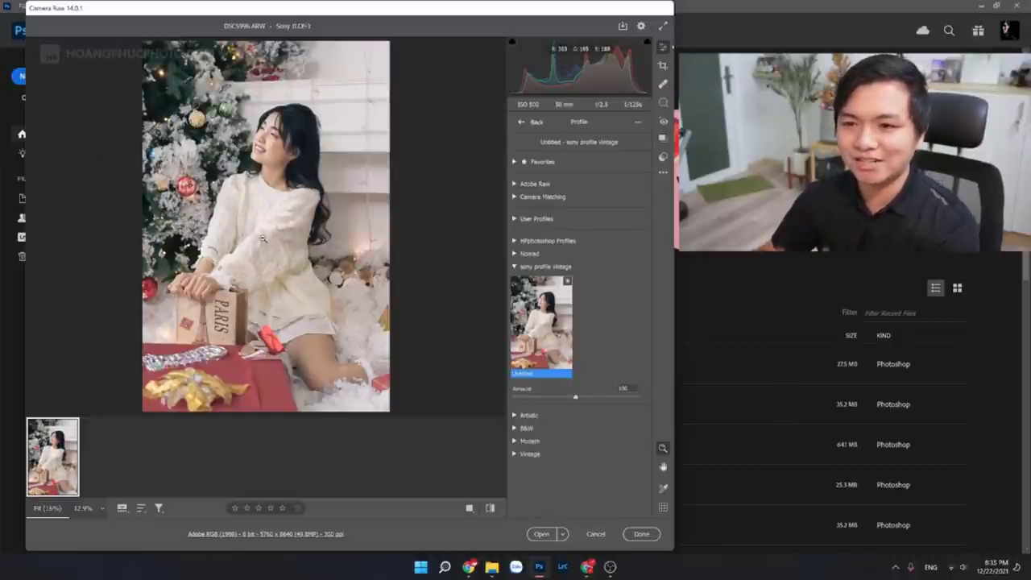
Step: After a brief exposure test, confirm the Untitled profile stays selected and show the presets list
{"action": "left_click", "coordinate": [521, 122]}
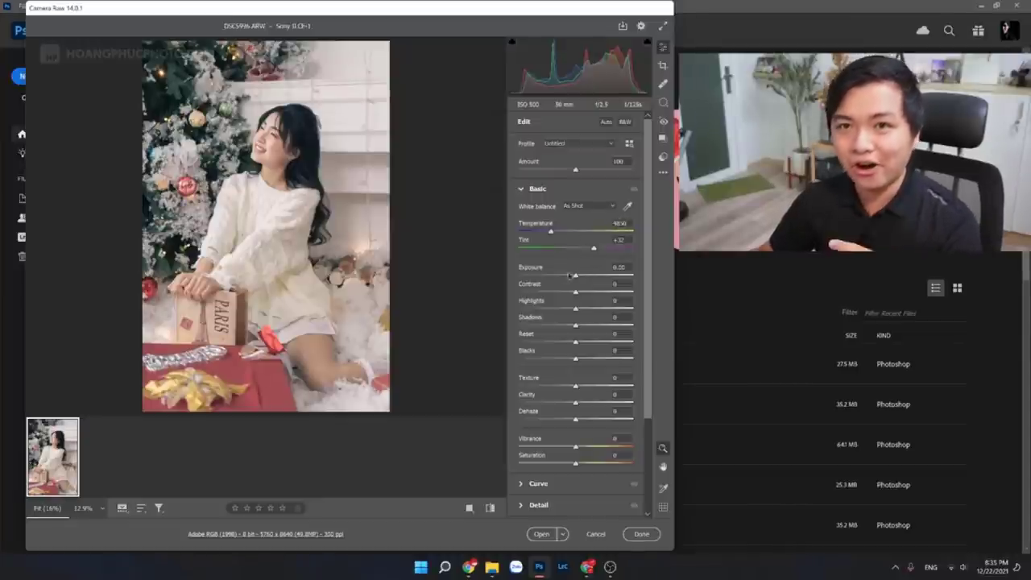
{"action": "mouse_move", "coordinate": [574, 276]}
{"action": "left_mouse_down"}
{"action": "mouse_move", "coordinate": [566, 277]}
{"action": "mouse_move", "coordinate": [575, 278]}
{"action": "left_mouse_up"}
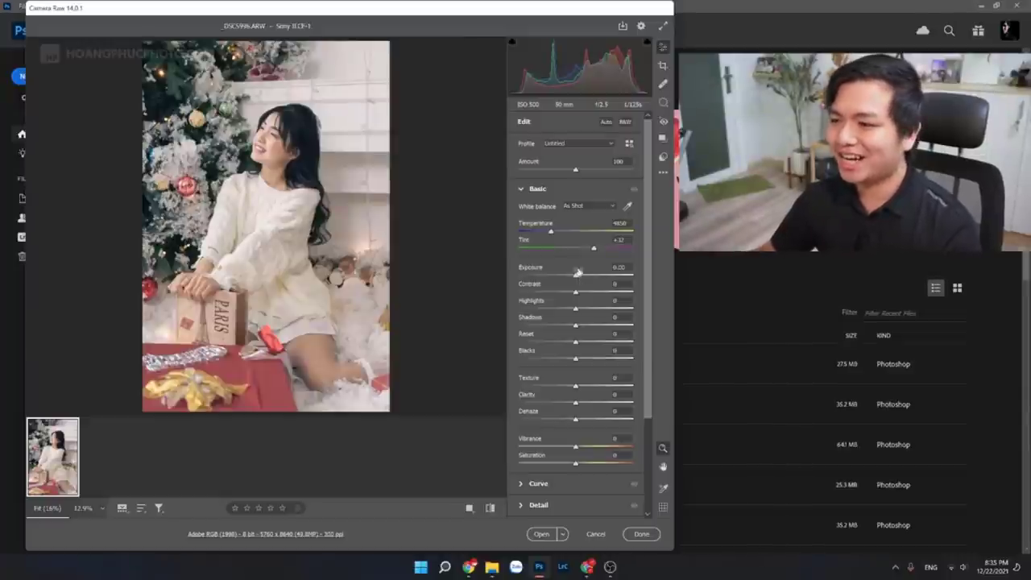
{"action": "left_click", "coordinate": [589, 144]}
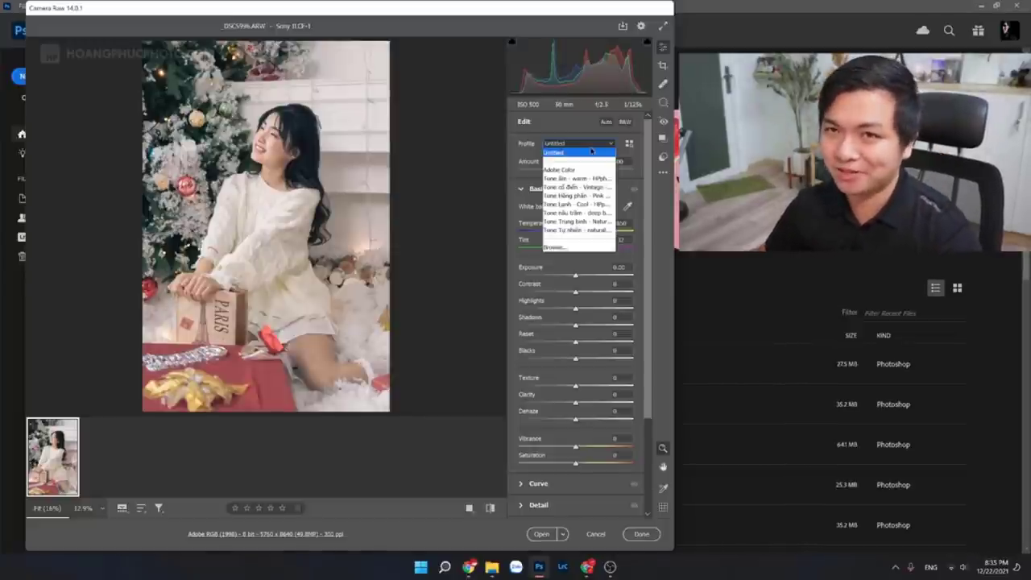
{"action": "left_click", "coordinate": [591, 151]}
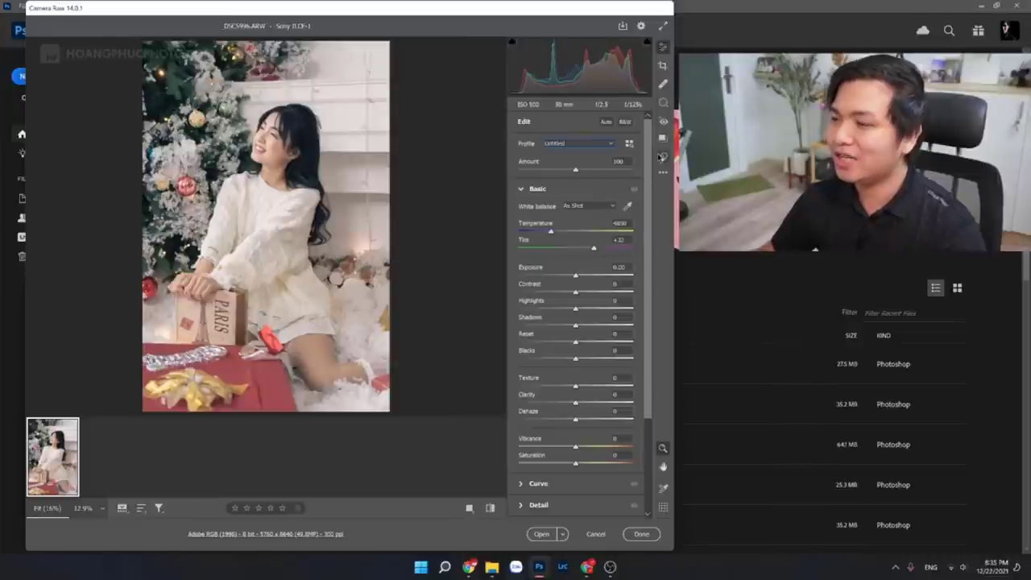
{"action": "left_click", "coordinate": [663, 157]}
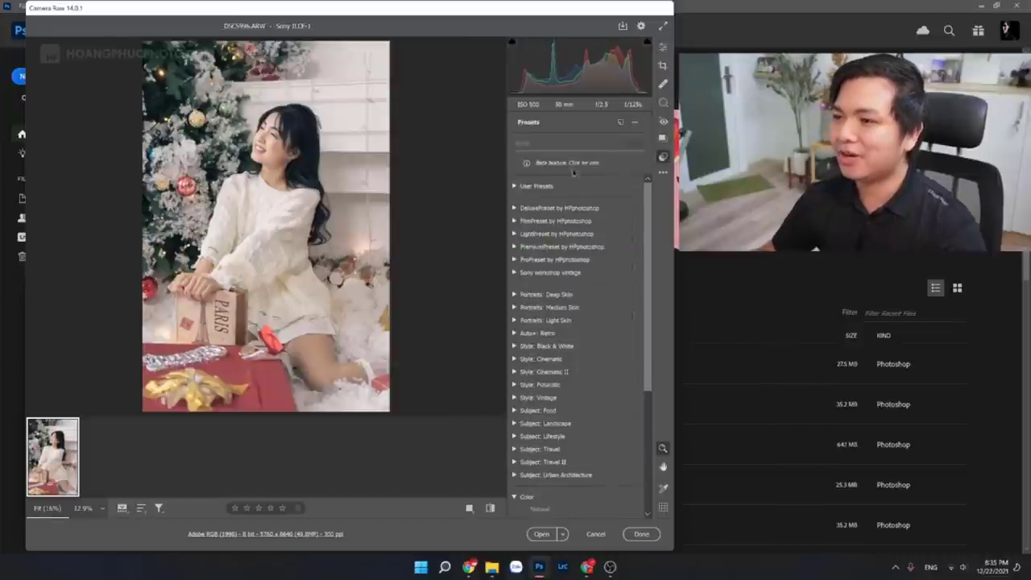
Step: Cancel the Create Profile dialog without saving a profile
{"action": "left_click", "coordinate": [621, 124], "text": "alt"}
{"action": "left_click_drag", "start_coordinate": [479, 69], "coordinate": [422, 65]}
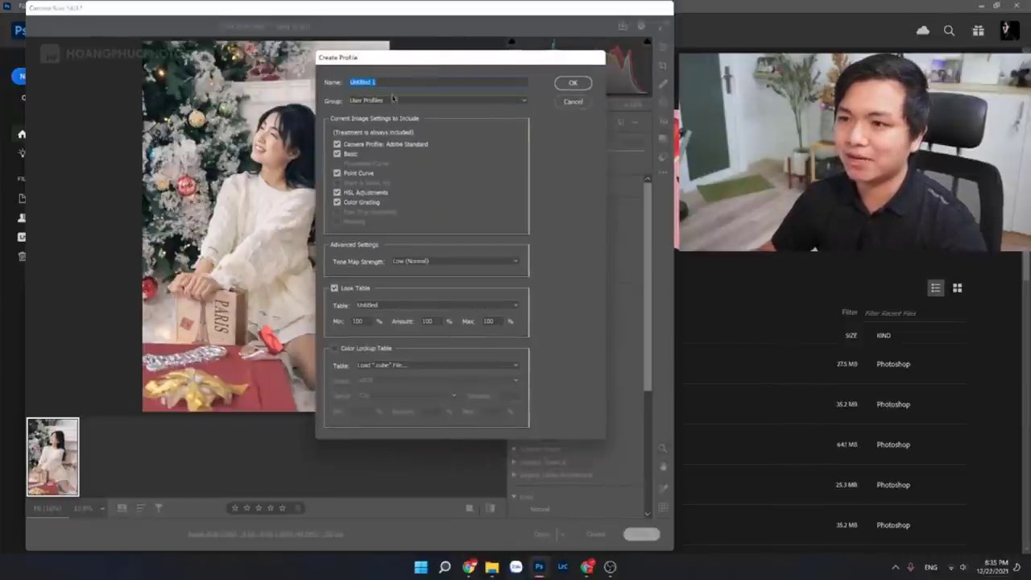
{"action": "left_click", "coordinate": [568, 104]}
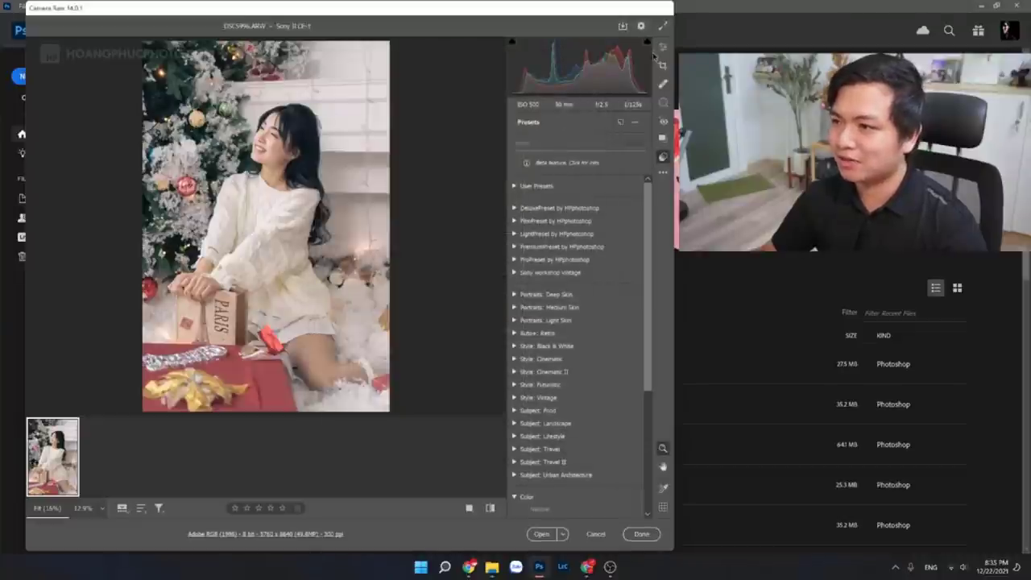
{"action": "left_click", "coordinate": [657, 50]}
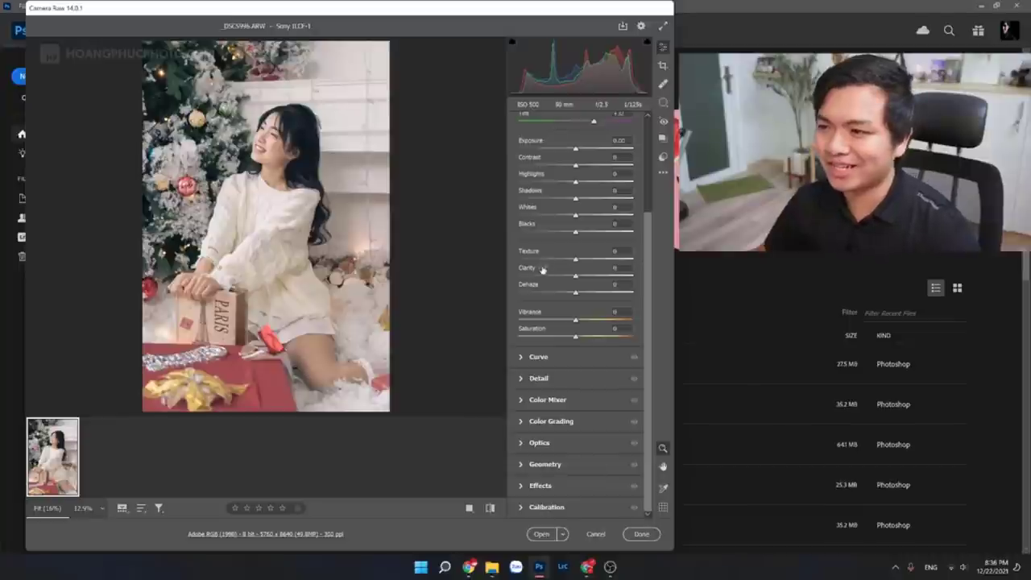
Step: Apply the 'tone xanh' preset from the Sony workshop vintage group
{"action": "scroll", "coordinate": [542, 270], "scroll_direction": "up", "scroll_amount": 3}
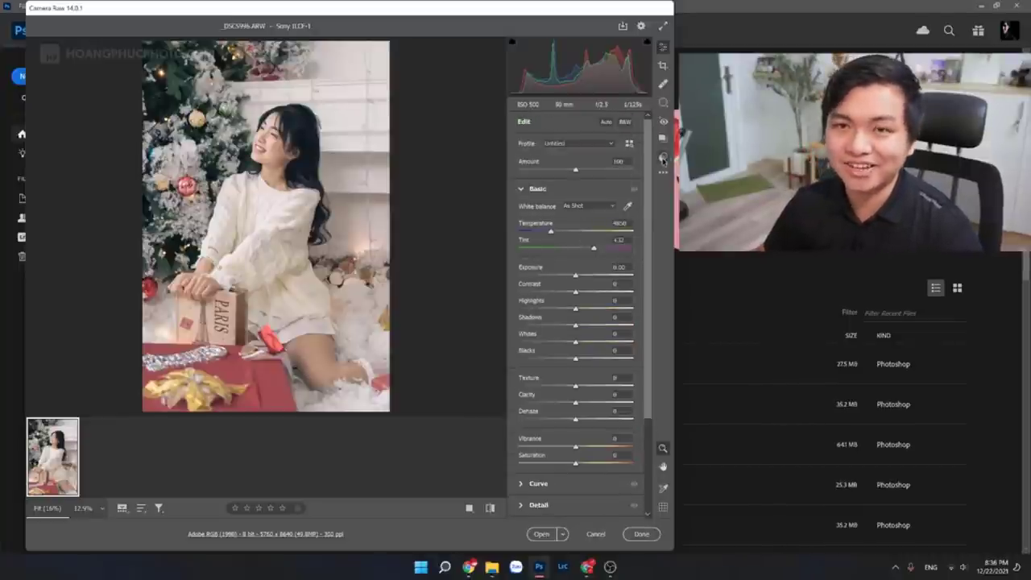
{"action": "left_click", "coordinate": [662, 172]}
{"action": "left_click", "coordinate": [662, 172]}
{"action": "left_click", "coordinate": [662, 158]}
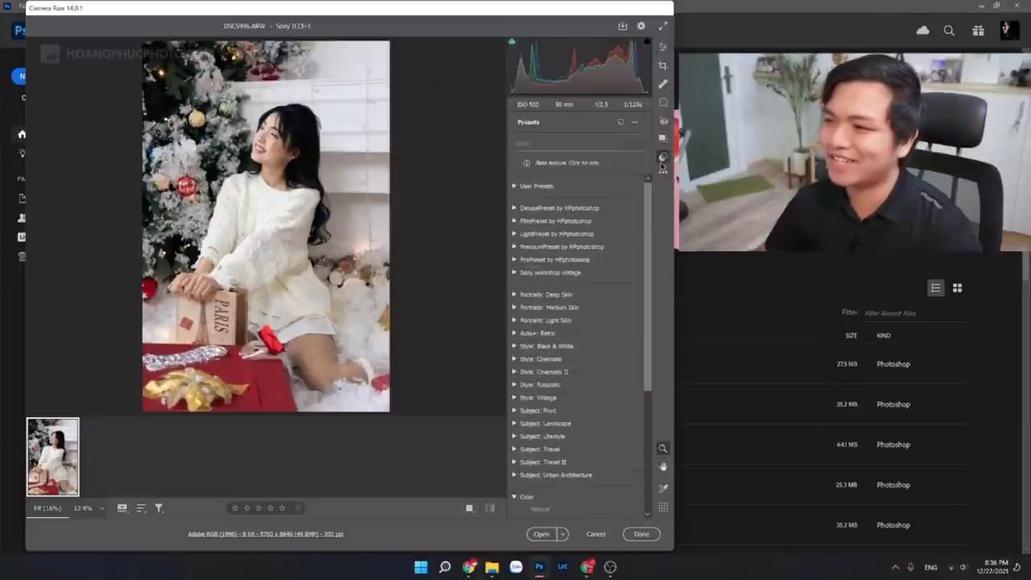
{"action": "left_click", "coordinate": [514, 274]}
{"action": "left_click", "coordinate": [535, 285]}
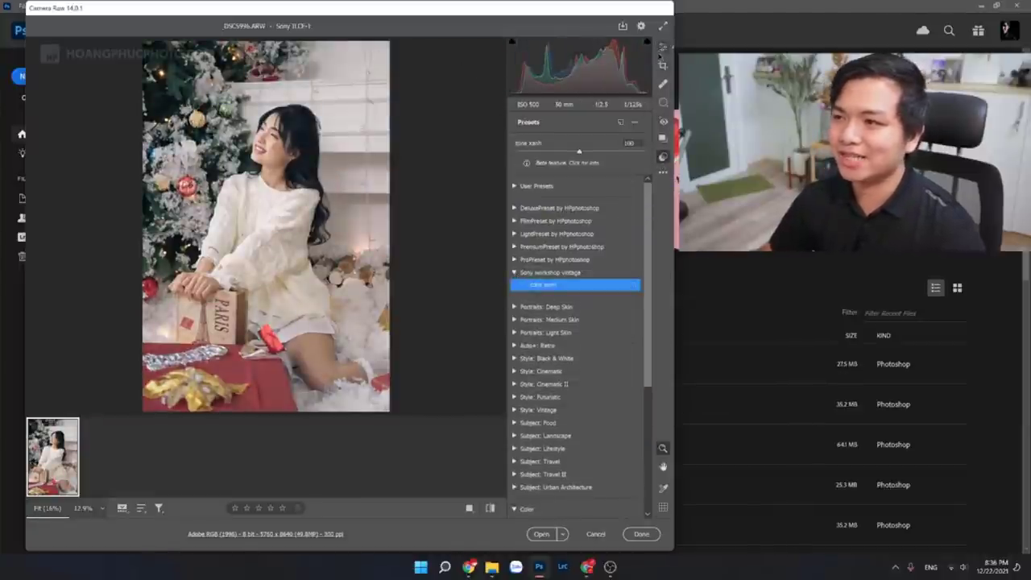
Step: Set Exposure to +0.10 and Shadows to +35, and nudge Temperature down to about 4800
{"action": "left_click", "coordinate": [662, 47]}
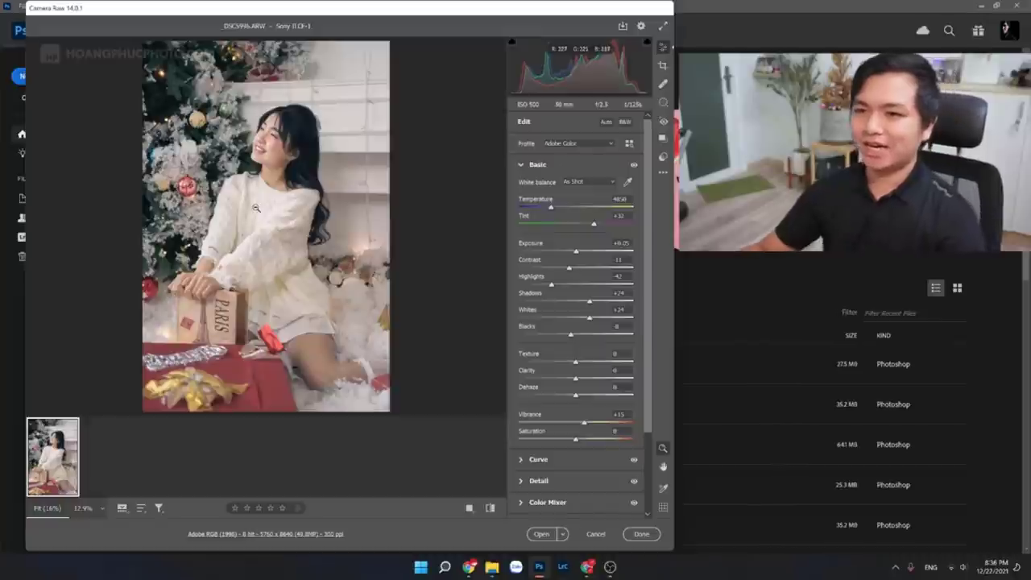
{"action": "left_click_drag", "start_coordinate": [575, 252], "coordinate": [577, 254]}
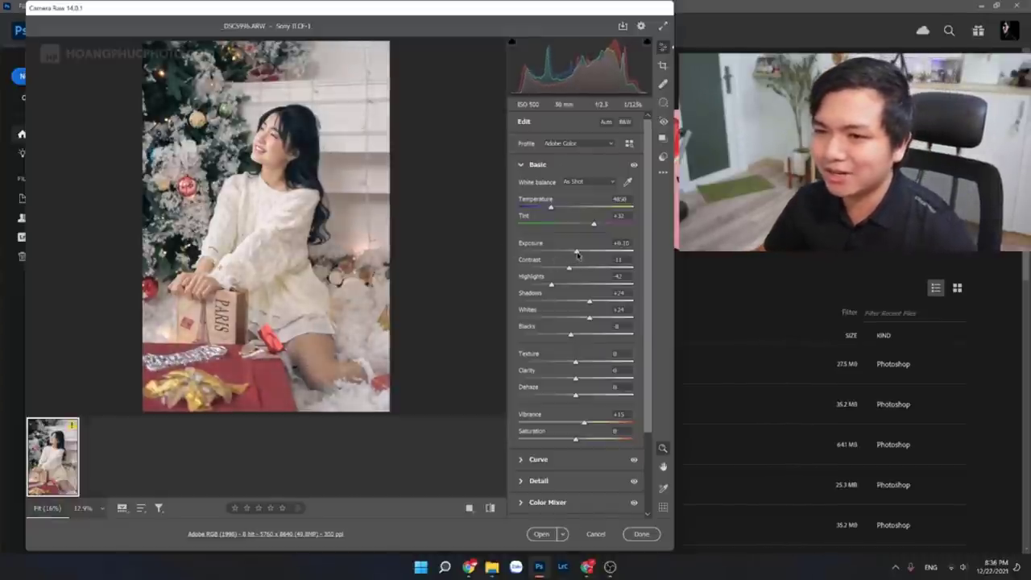
{"action": "left_click_drag", "start_coordinate": [603, 302], "coordinate": [596, 303]}
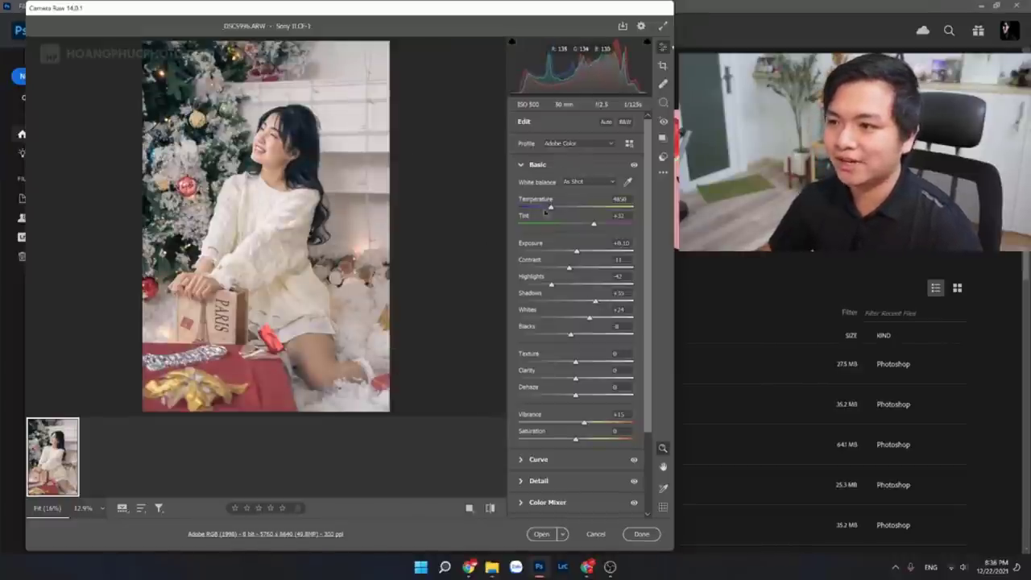
{"action": "left_click_drag", "start_coordinate": [552, 209], "coordinate": [550, 209]}
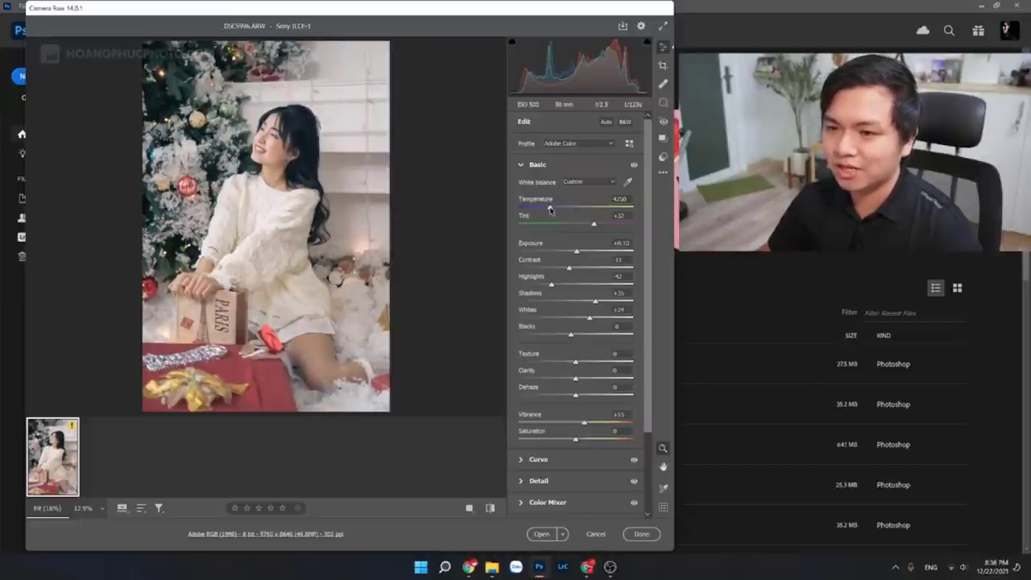
{"action": "left_click_drag", "start_coordinate": [550, 209], "coordinate": [549, 210]}
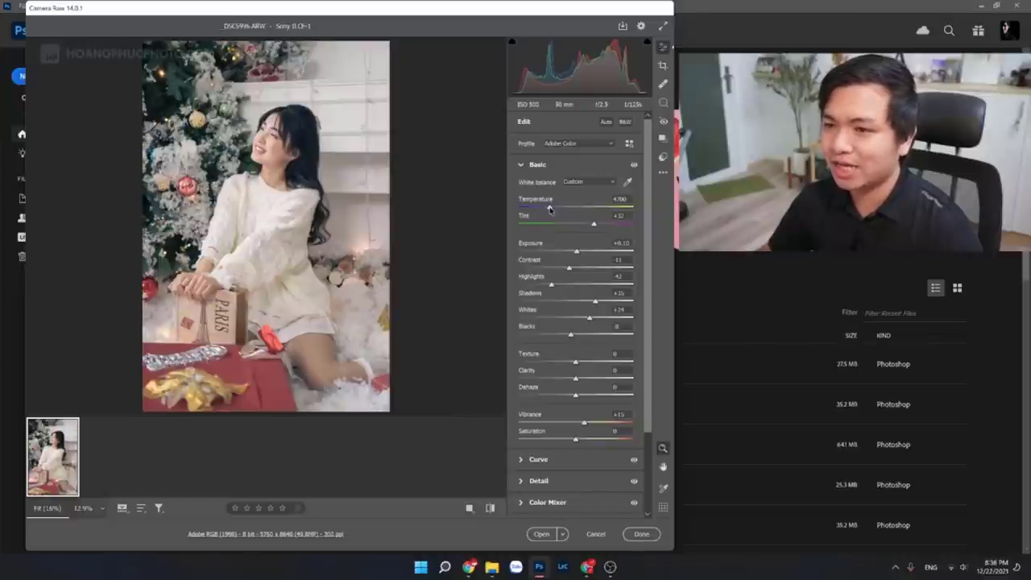
Step: Open the graded portrait in Photoshop and zoom in on the Christmas tree and the girl's face
{"action": "left_click", "coordinate": [563, 535]}
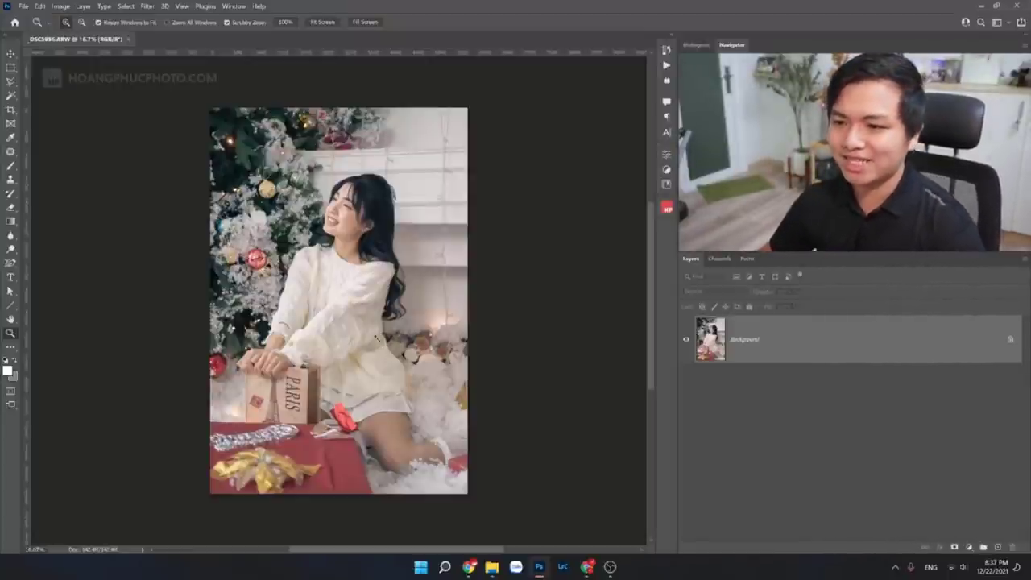
{"action": "left_click_drag", "start_coordinate": [372, 296], "coordinate": [357, 297]}
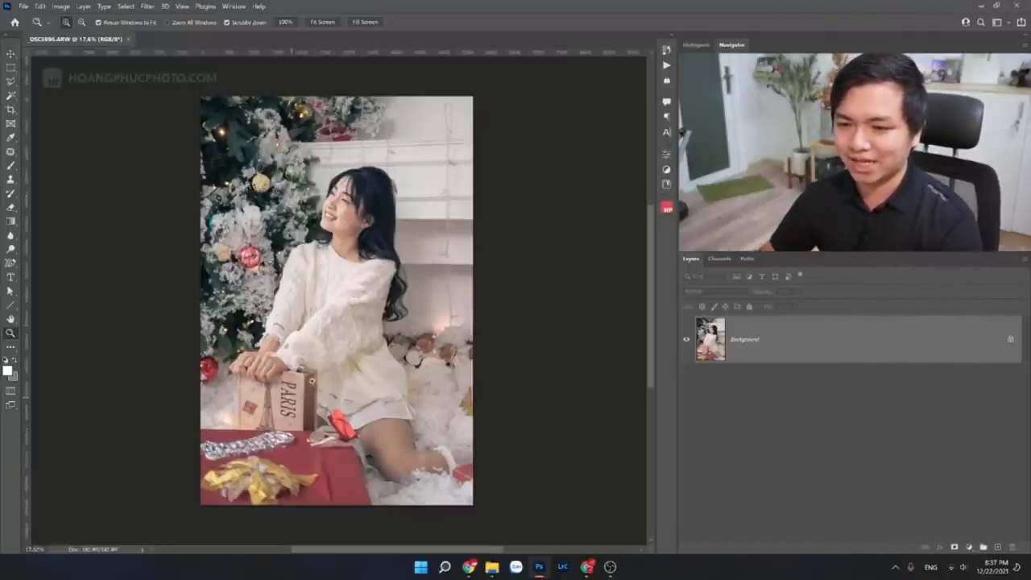
{"action": "left_click_drag", "start_coordinate": [241, 176], "coordinate": [262, 176]}
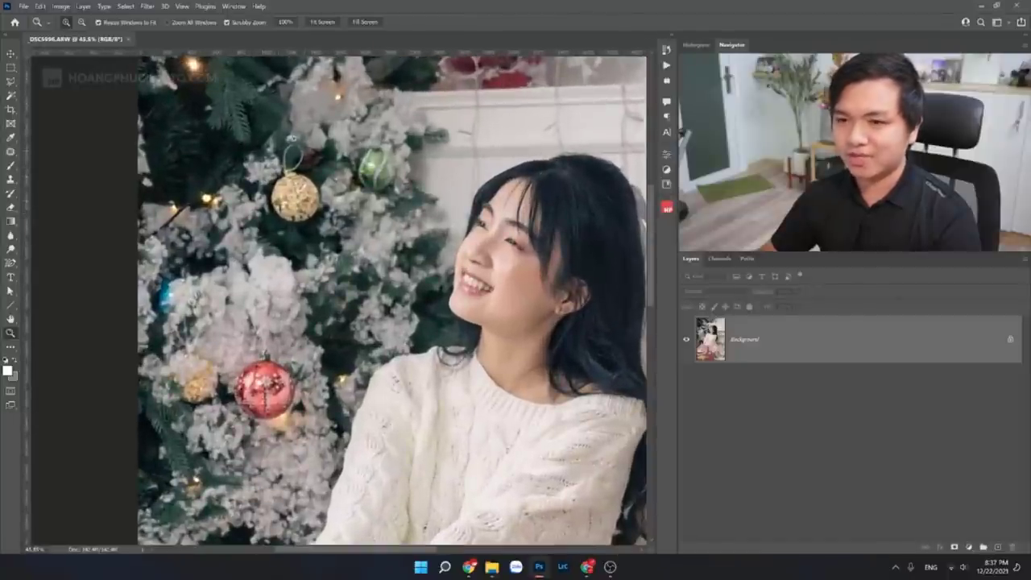
{"action": "left_click_drag", "start_coordinate": [283, 183], "coordinate": [262, 175]}
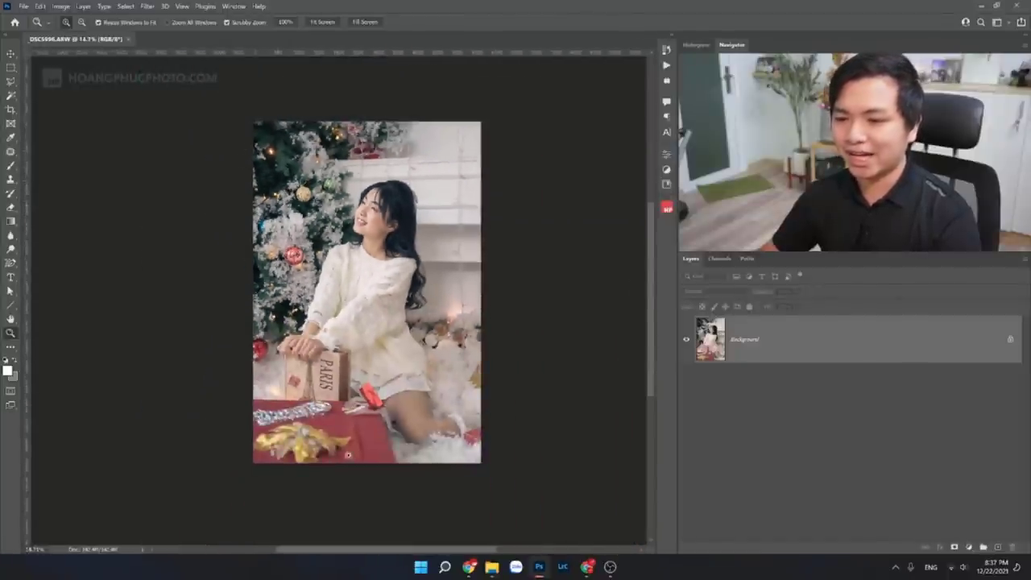
{"action": "mouse_move", "coordinate": [422, 247]}
{"action": "left_mouse_down"}
{"action": "mouse_move", "coordinate": [356, 238]}
{"action": "mouse_move", "coordinate": [366, 219]}
{"action": "mouse_move", "coordinate": [378, 221]}
{"action": "left_mouse_up"}
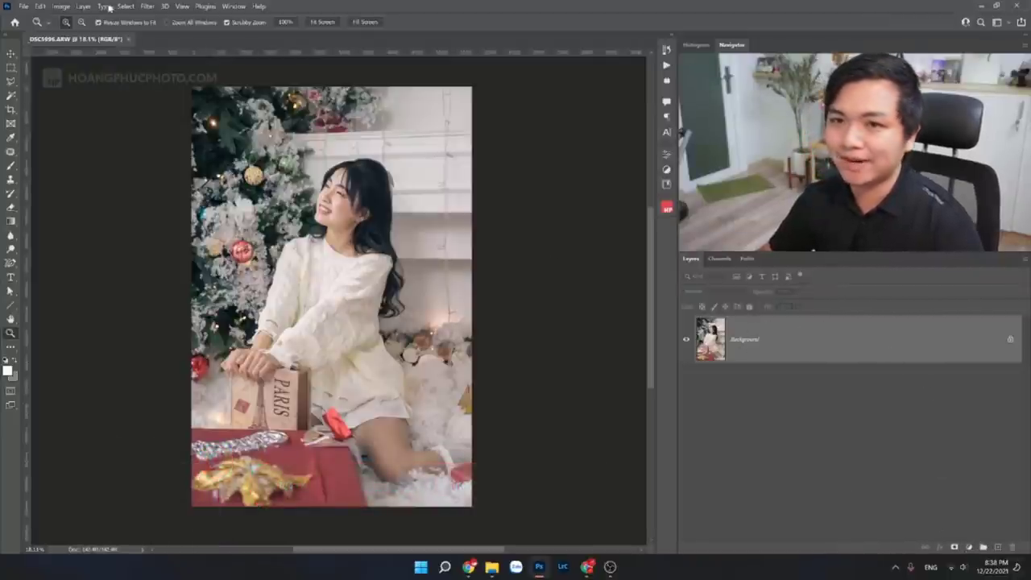
Step: Add a new blank Layer 1 above the Background
{"action": "left_click", "coordinate": [84, 6]}
{"action": "mouse_move", "coordinate": [129, 16]}
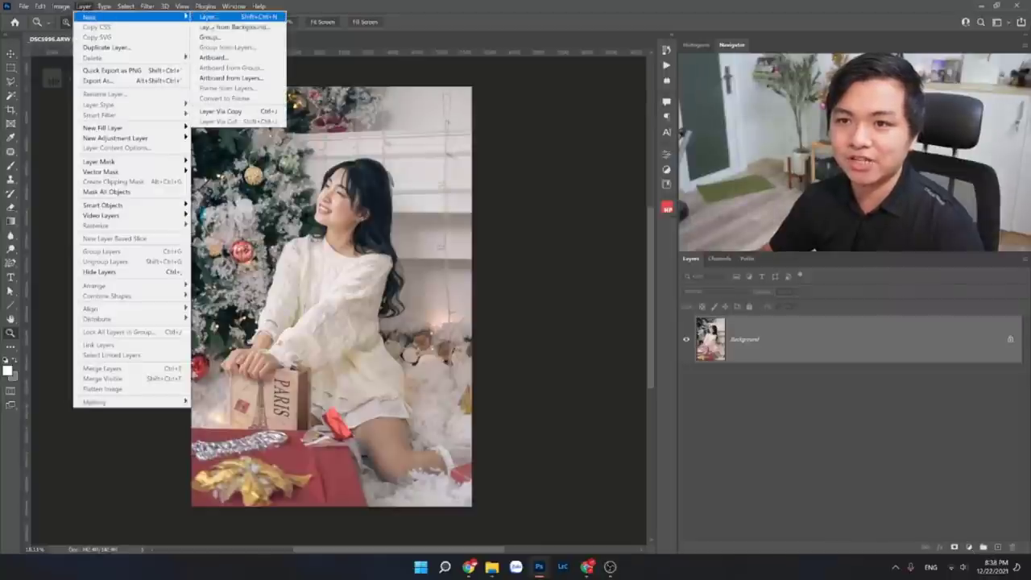
{"action": "left_click", "coordinate": [217, 17]}
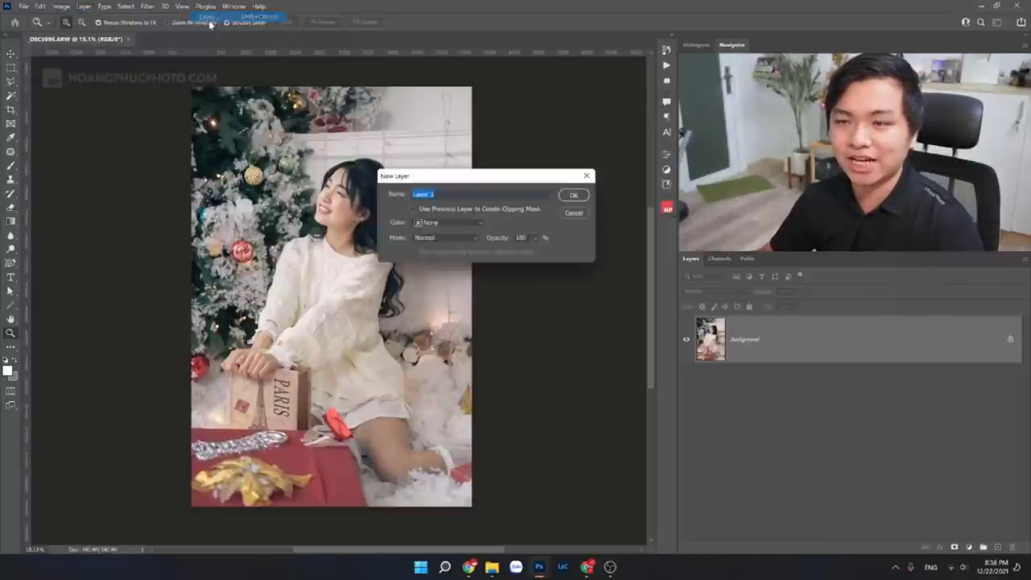
{"action": "left_click", "coordinate": [578, 195]}
Step: Select the Gradient tool and load the Foreground to Background preset in the Gradient Editor
{"action": "left_click_drag", "start_coordinate": [15, 219], "coordinate": [73, 224]}
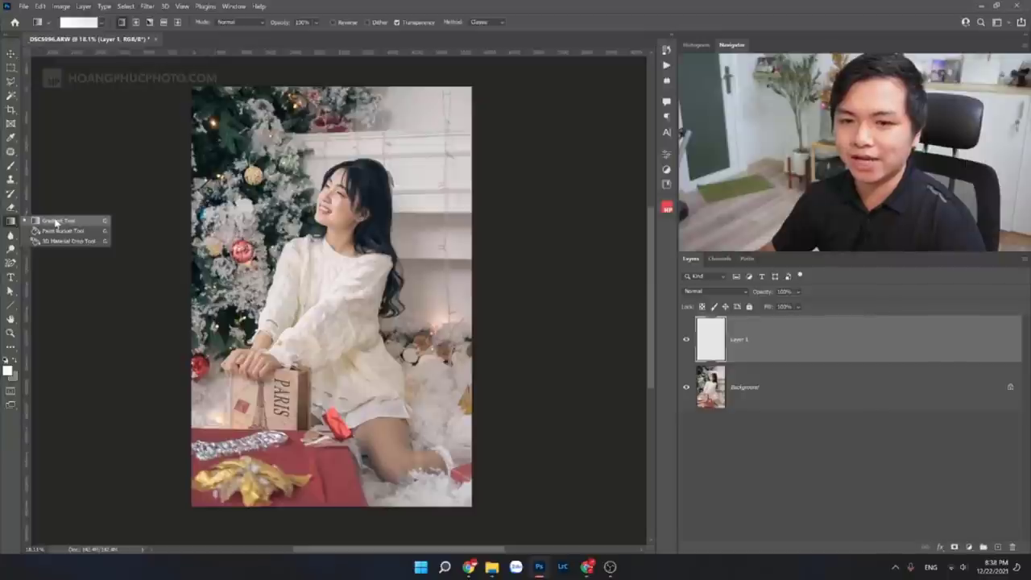
{"action": "left_click", "coordinate": [55, 220]}
{"action": "left_click", "coordinate": [78, 22]}
{"action": "left_click_drag", "start_coordinate": [583, 113], "coordinate": [304, 101]}
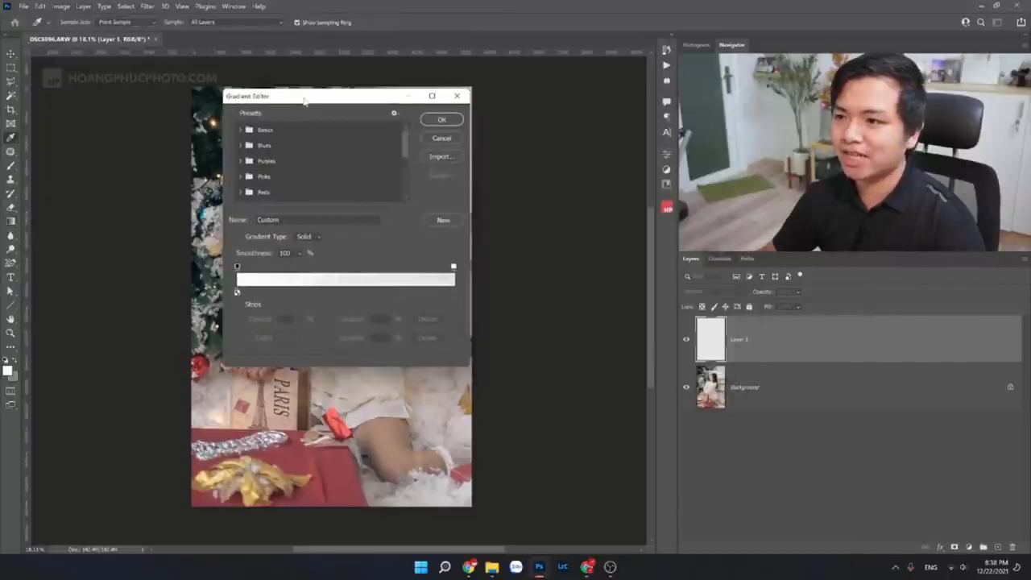
{"action": "left_click_drag", "start_coordinate": [247, 129], "coordinate": [361, 159]}
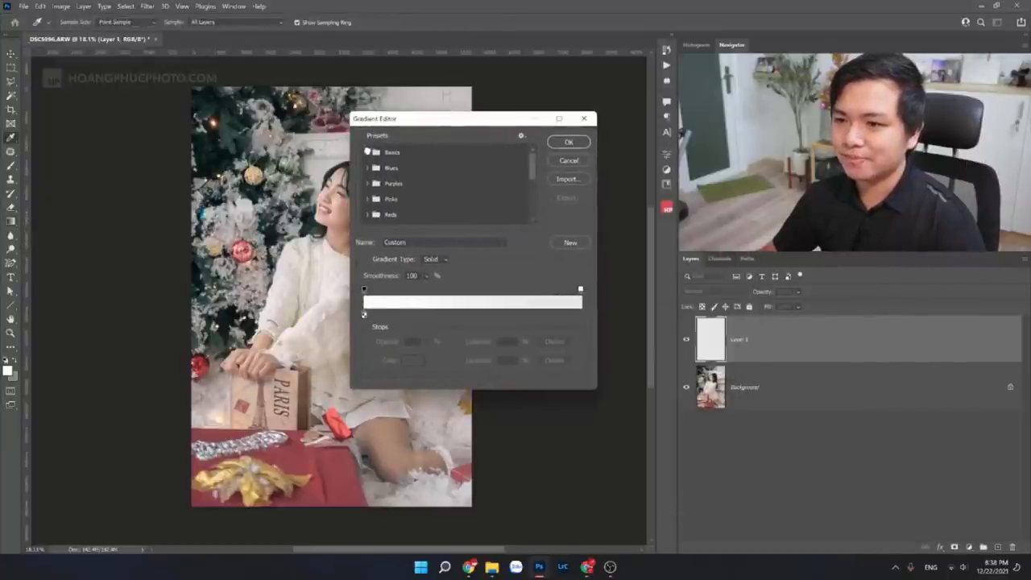
{"action": "left_click", "coordinate": [367, 152]}
{"action": "left_click", "coordinate": [377, 170]}
{"action": "left_click", "coordinate": [369, 152]}
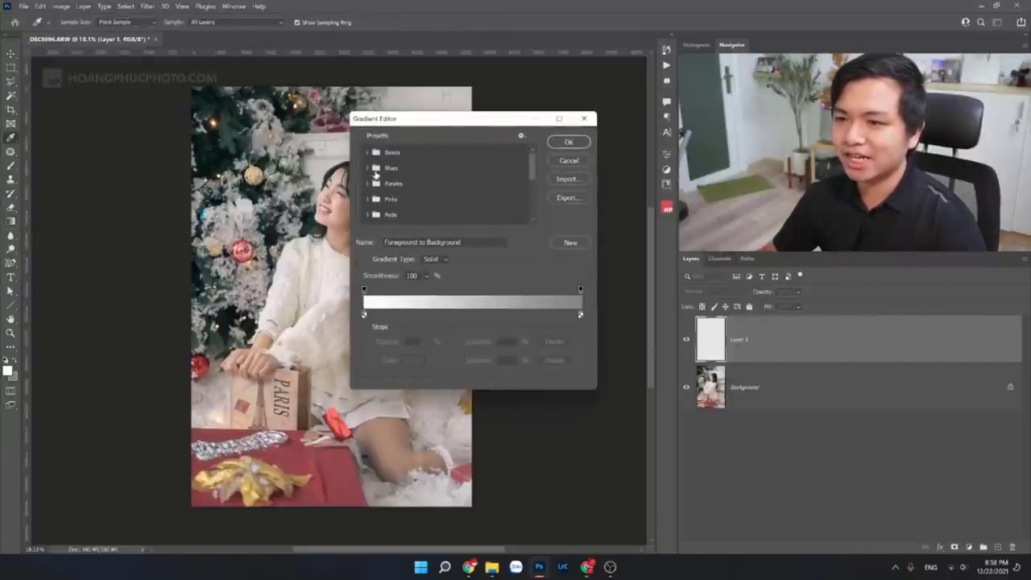
Step: Set the gradient's left colour stop to a saturated brown
{"action": "left_click", "coordinate": [363, 315]}
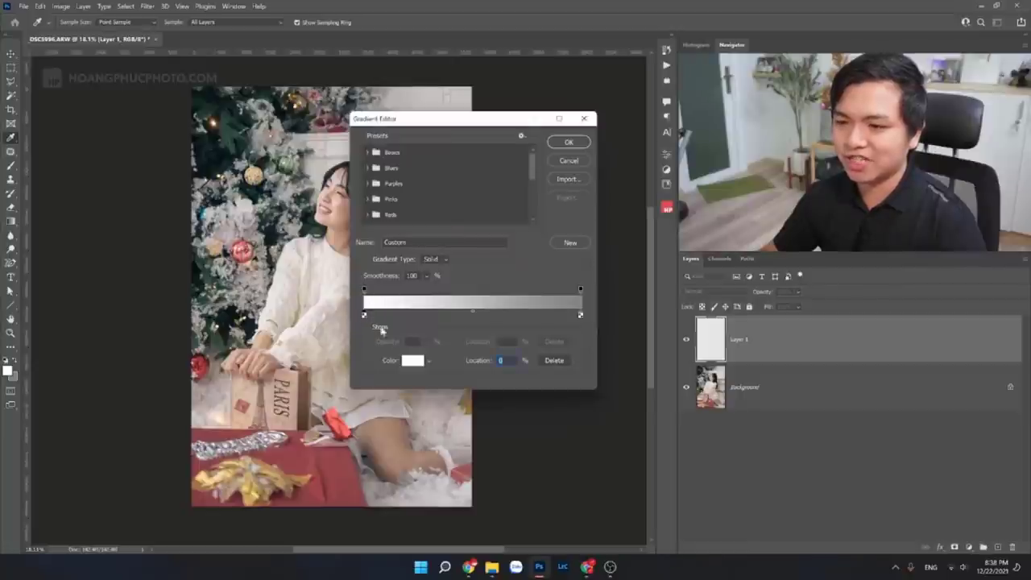
{"action": "left_click", "coordinate": [412, 361]}
{"action": "left_click_drag", "start_coordinate": [609, 274], "coordinate": [512, 280]}
{"action": "left_click_drag", "start_coordinate": [535, 414], "coordinate": [527, 419]}
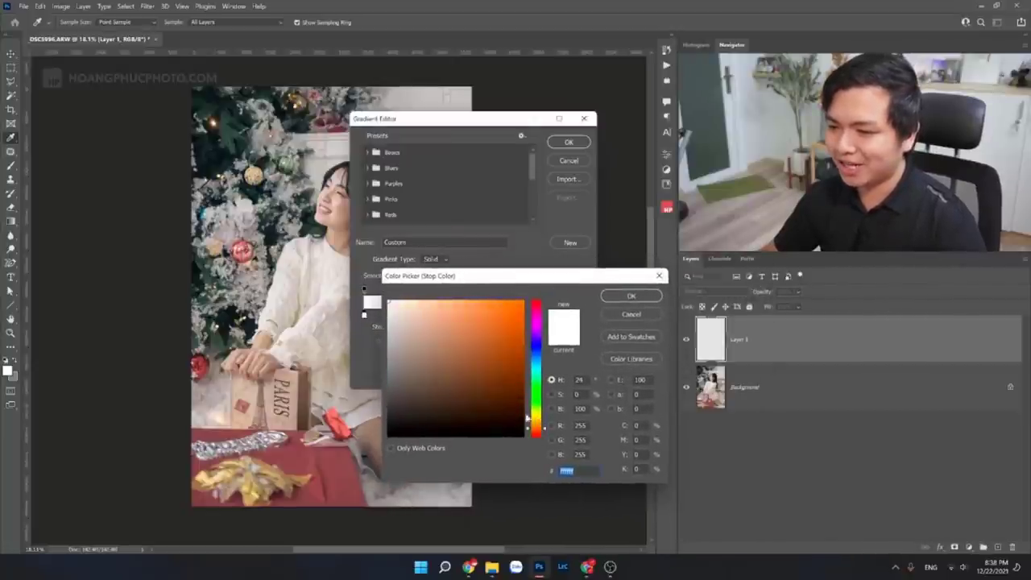
{"action": "left_click_drag", "start_coordinate": [471, 396], "coordinate": [462, 377]}
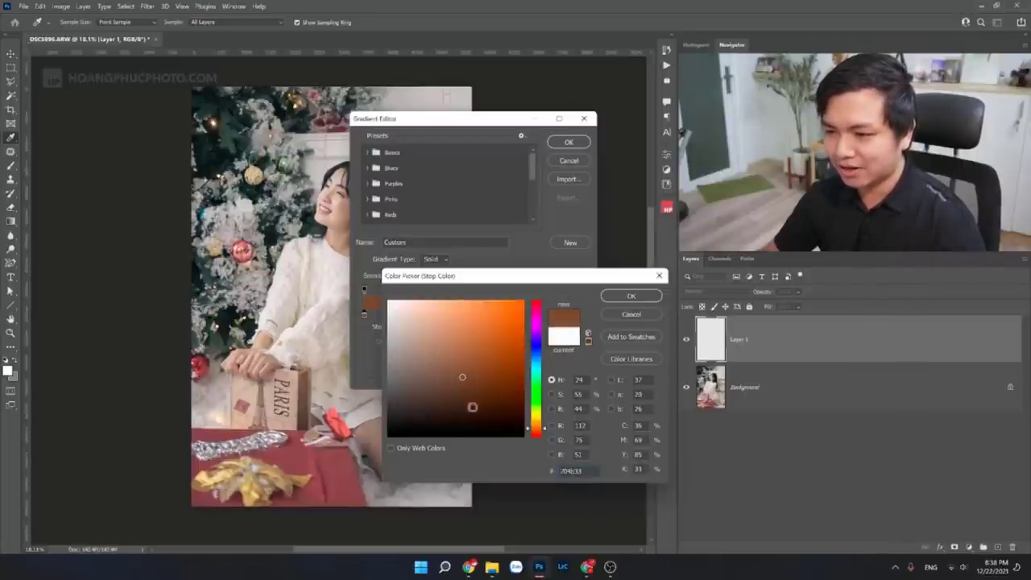
{"action": "left_click_drag", "start_coordinate": [464, 374], "coordinate": [461, 370]}
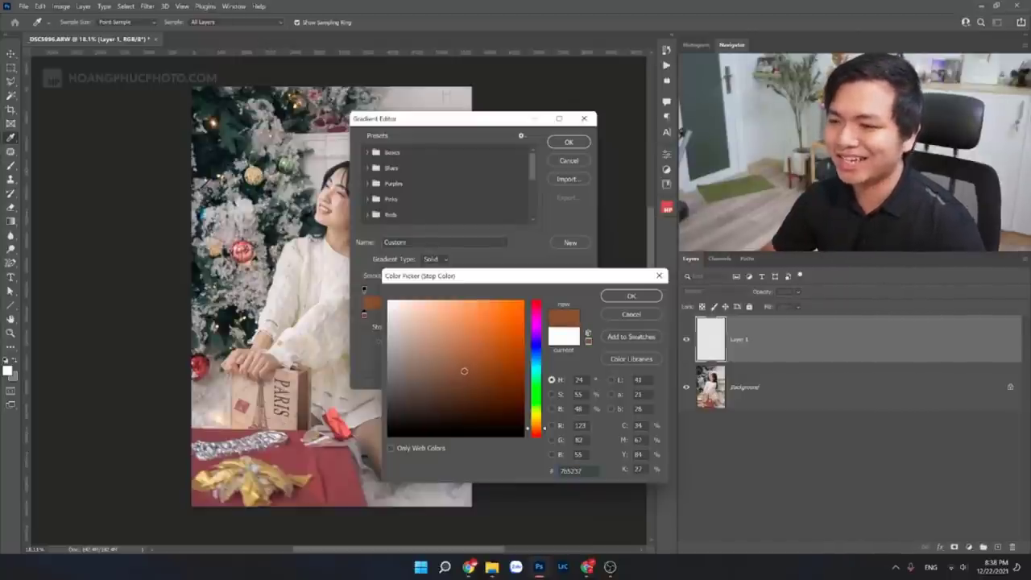
{"action": "left_click_drag", "start_coordinate": [464, 370], "coordinate": [478, 370]}
{"action": "left_click", "coordinate": [614, 296]}
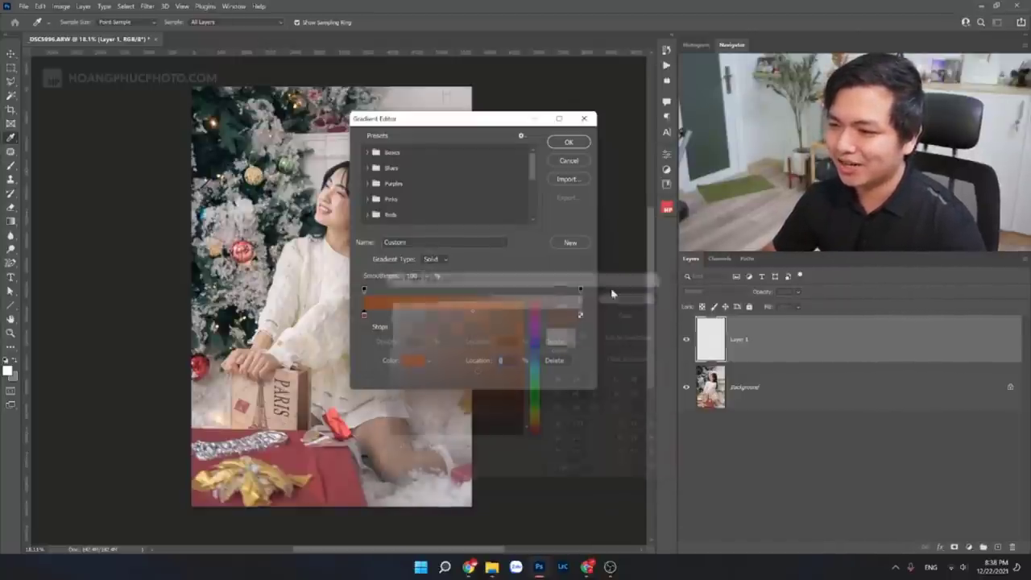
Step: Set the right colour stop to a pale beige and accept the brown-to-beige gradient
{"action": "left_click", "coordinate": [581, 315]}
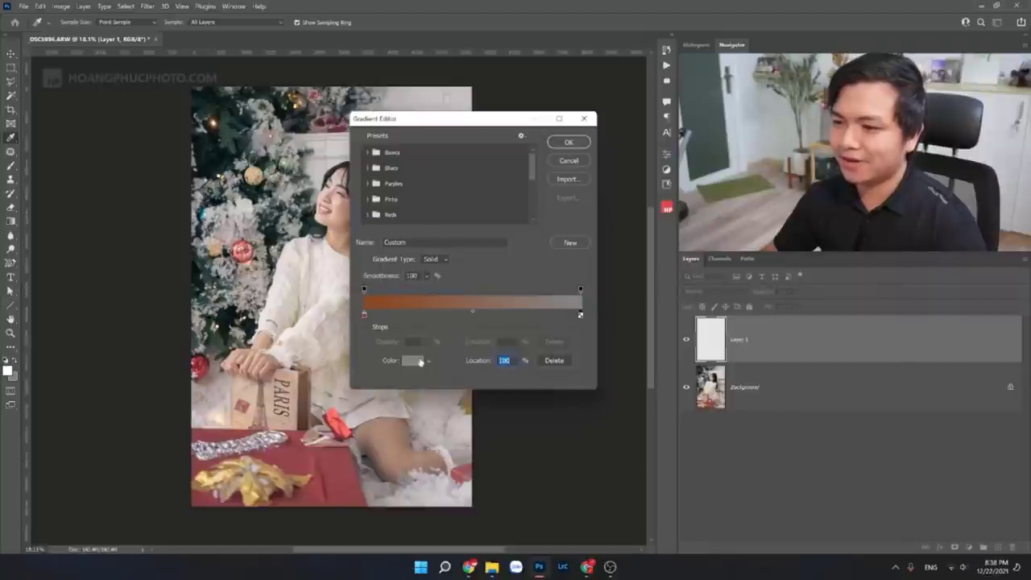
{"action": "left_click", "coordinate": [419, 363]}
{"action": "left_click_drag", "start_coordinate": [495, 278], "coordinate": [489, 306]}
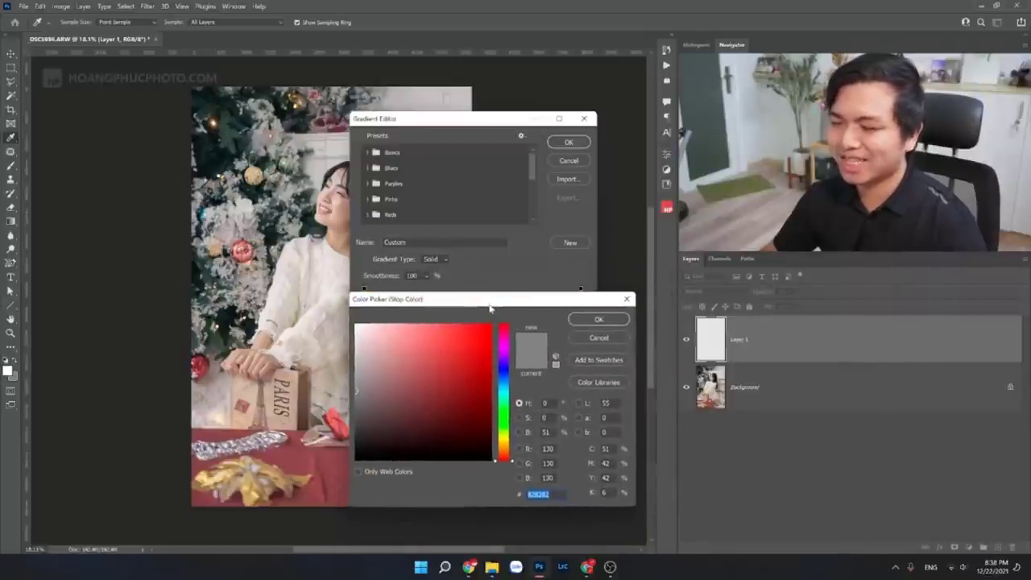
{"action": "left_click", "coordinate": [503, 444]}
{"action": "left_click", "coordinate": [373, 362]}
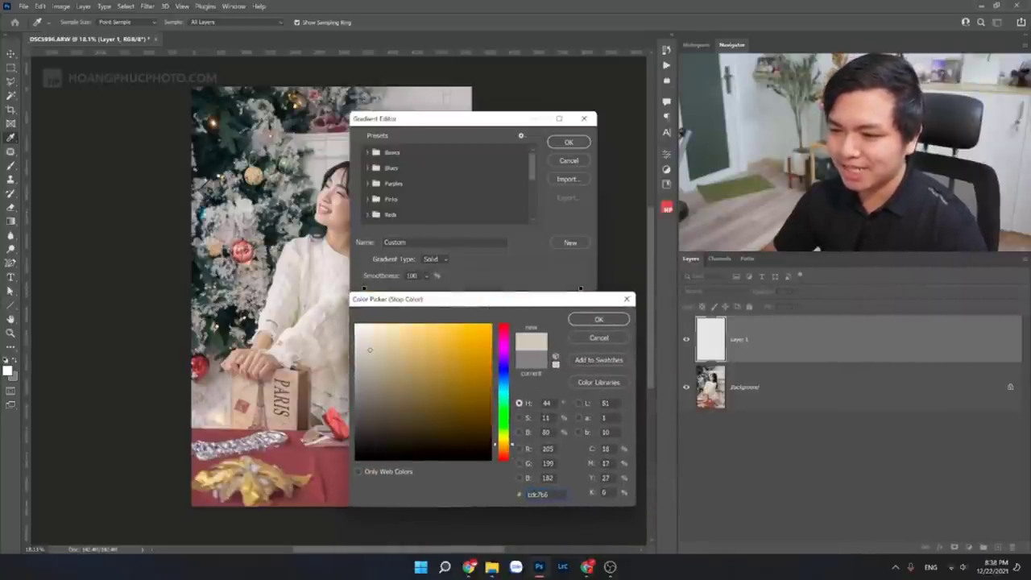
{"action": "left_click_drag", "start_coordinate": [374, 363], "coordinate": [371, 352]}
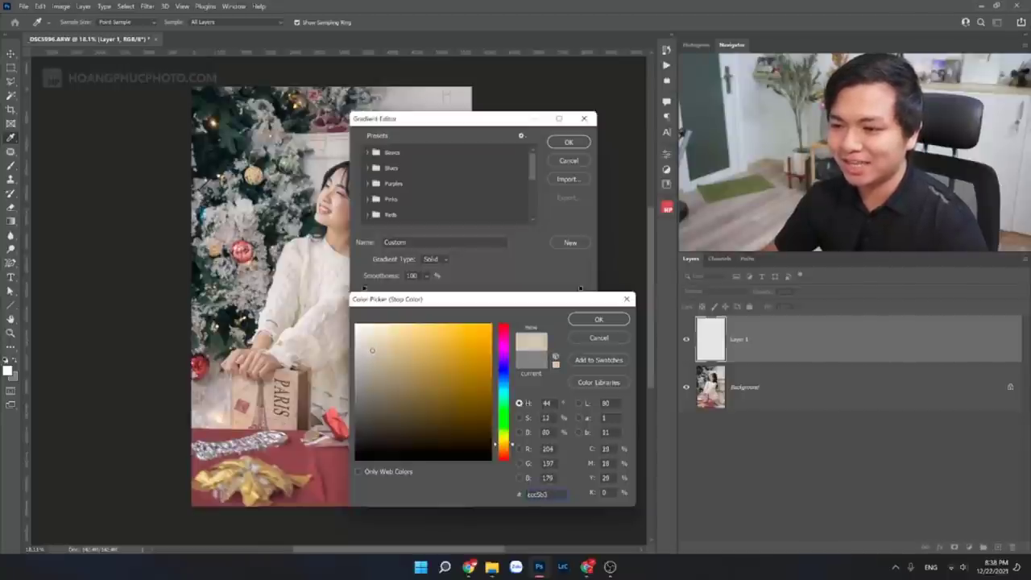
{"action": "left_click", "coordinate": [600, 320]}
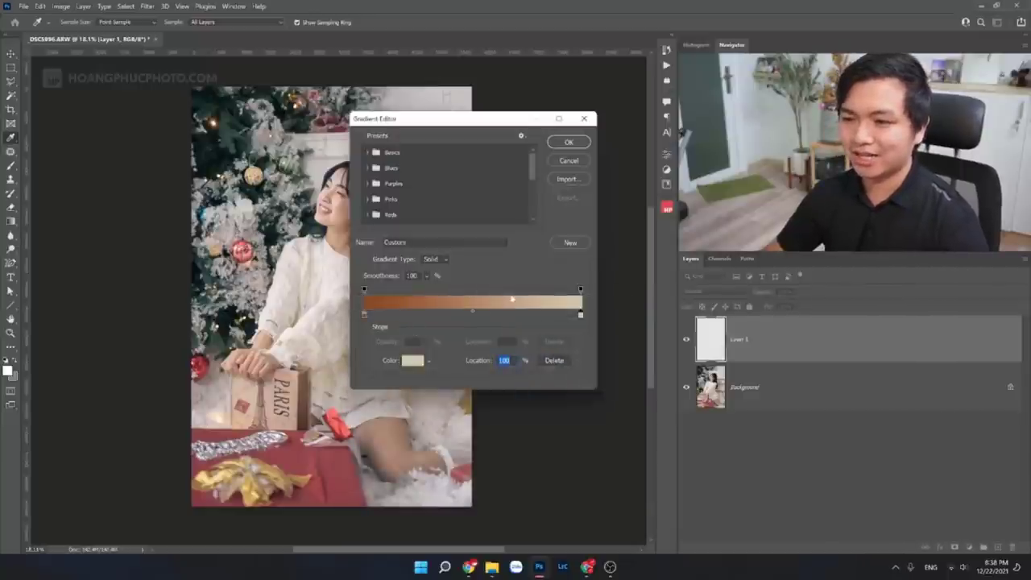
{"action": "left_click", "coordinate": [569, 142]}
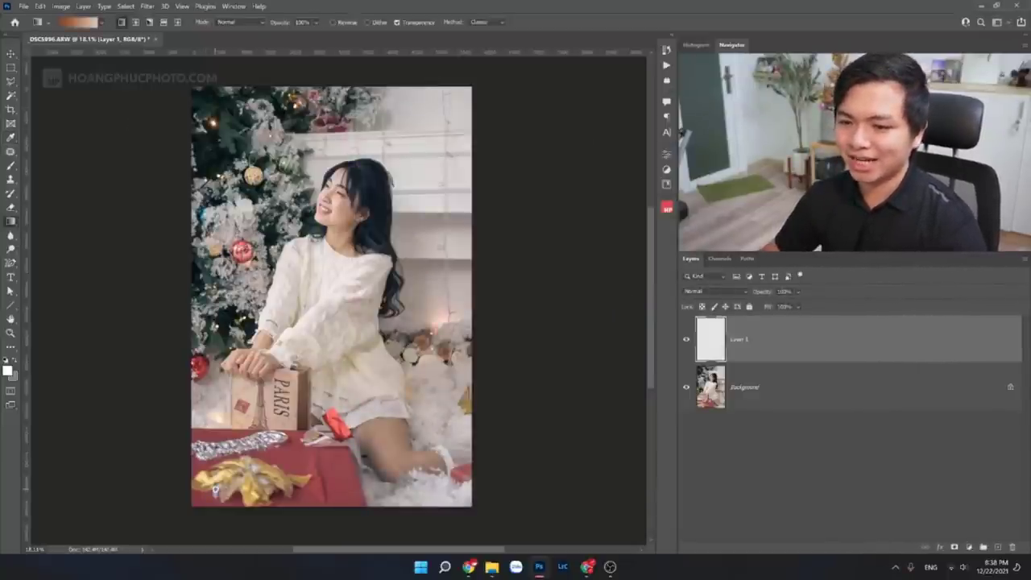
Step: Fill Layer 1 top to bottom with the brown-to-beige gradient
{"action": "left_click_drag", "start_coordinate": [376, 105], "coordinate": [375, 483]}
{"action": "key", "text": "ctrl+z"}
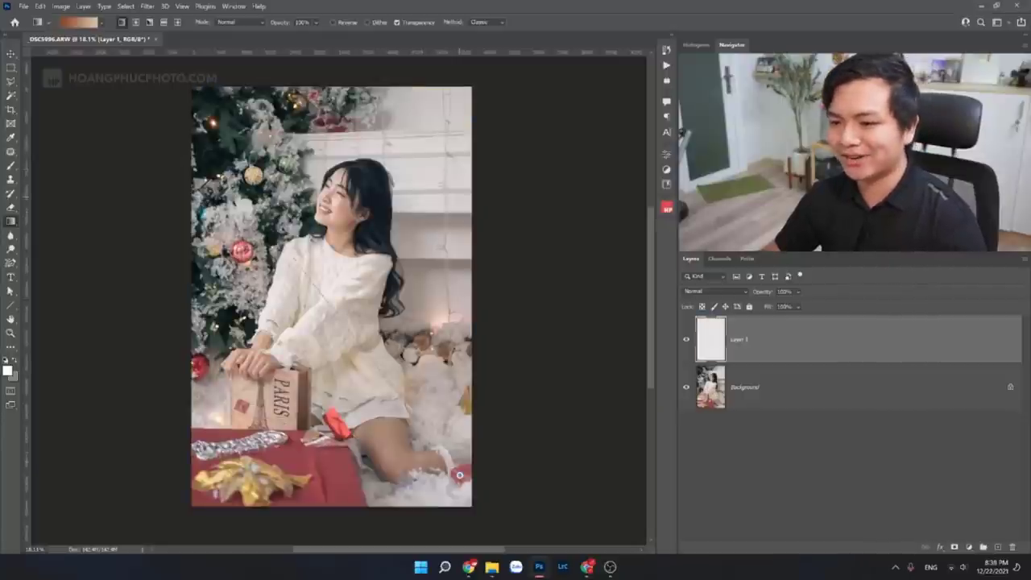
{"action": "key", "text": "ctrl+shift+z"}
{"action": "key", "text": "ctrl+z"}
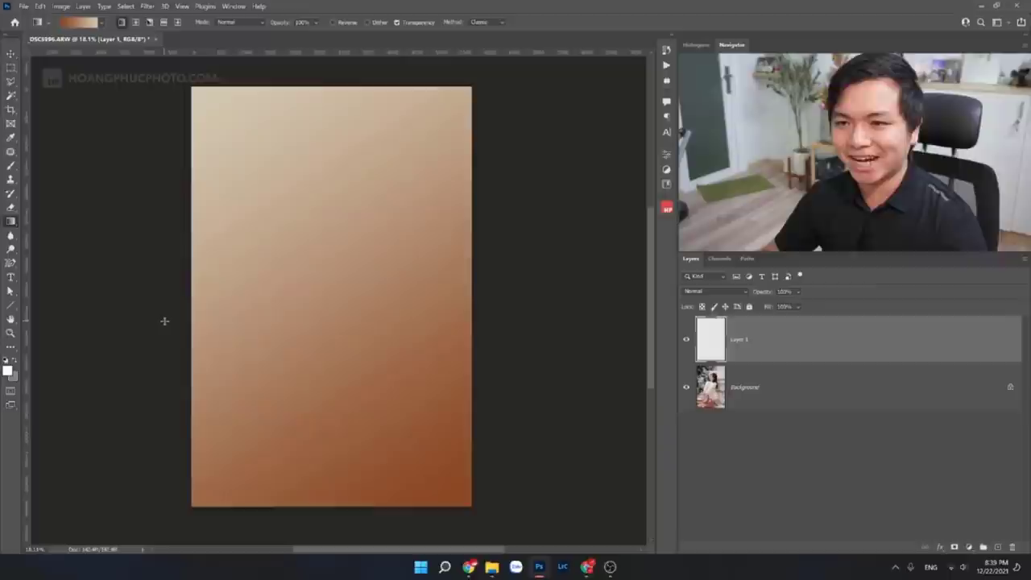
{"action": "key", "text": "ctrl+shift+z"}
Step: Set Layer 1's blend mode to Vivid Light and lower its opacity to 25%
{"action": "left_click", "coordinate": [717, 291]}
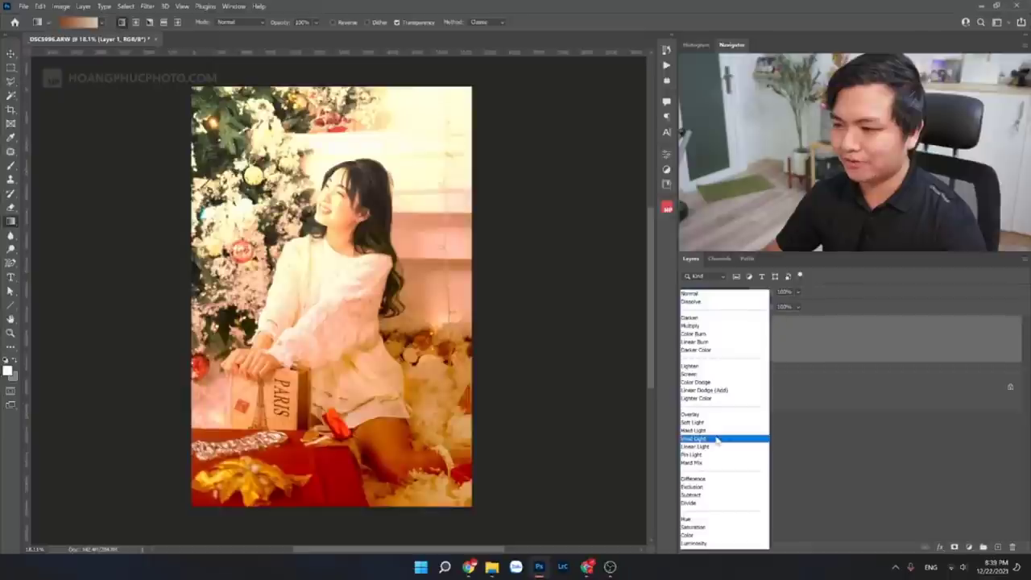
{"action": "left_click", "coordinate": [714, 439]}
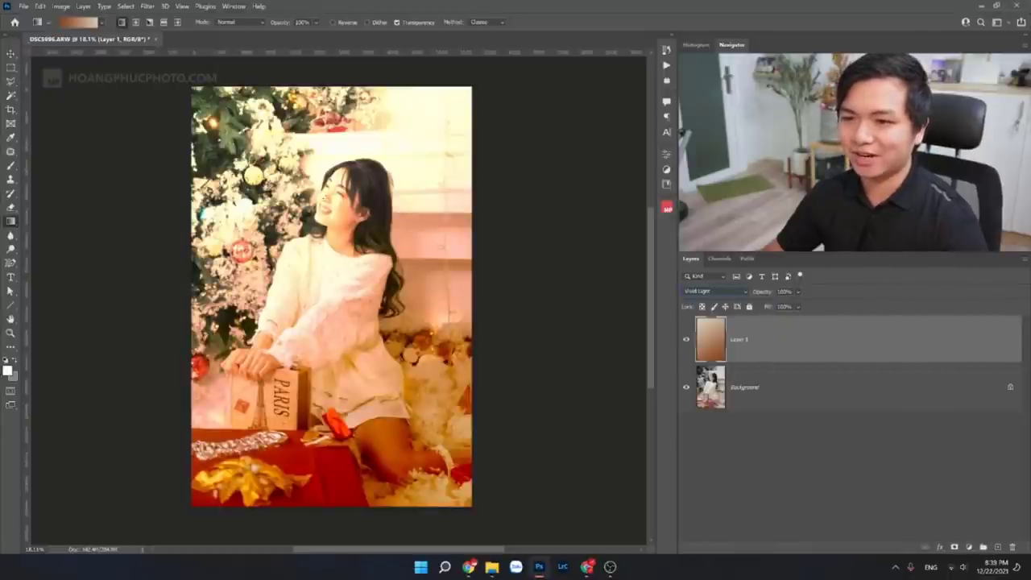
{"action": "key", "text": "z"}
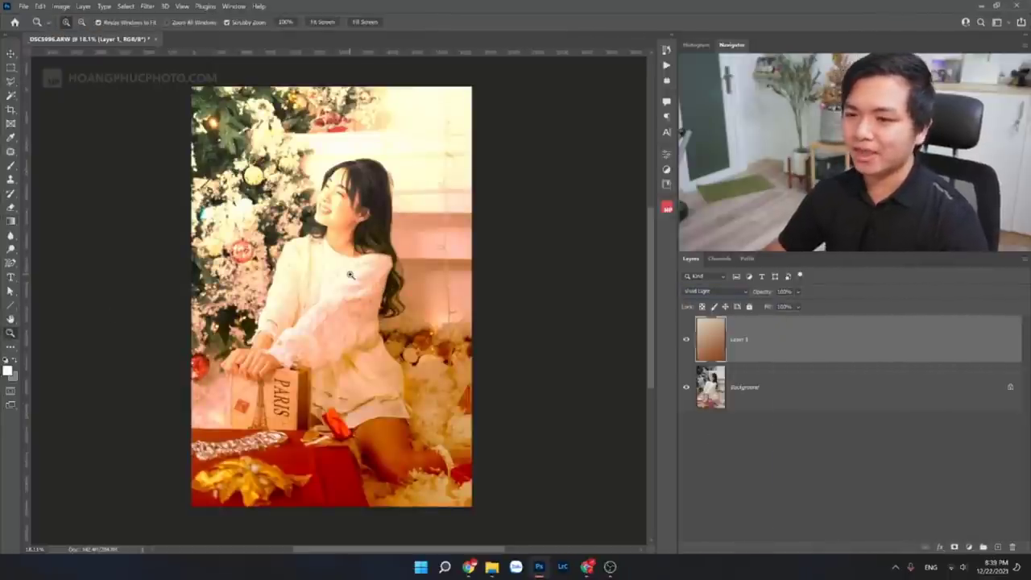
{"action": "left_click", "coordinate": [341, 264]}
{"action": "left_click_drag", "start_coordinate": [341, 265], "coordinate": [315, 211]}
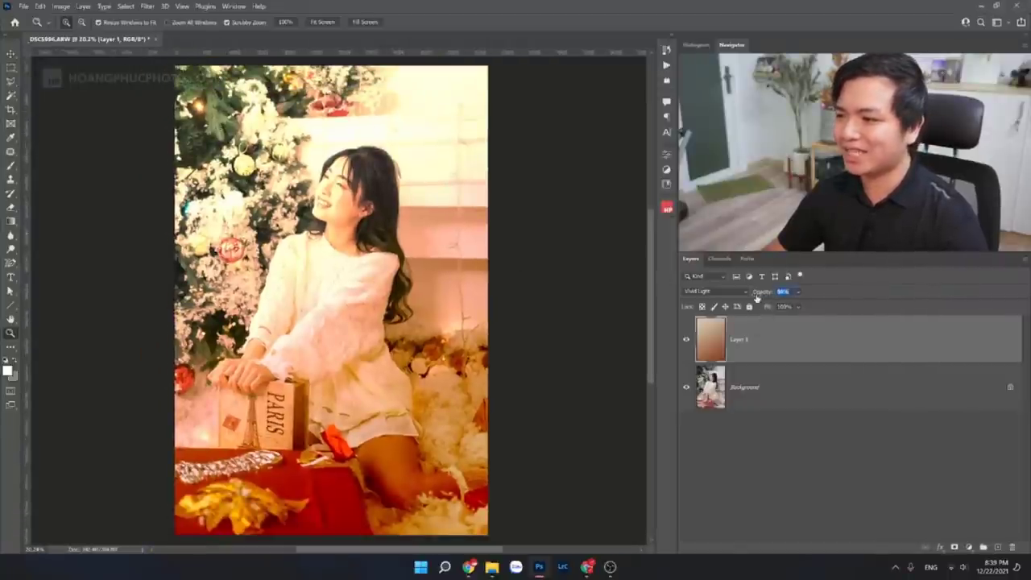
{"action": "key", "text": "shift+Down"}
{"action": "key", "text": "shift+Down"}
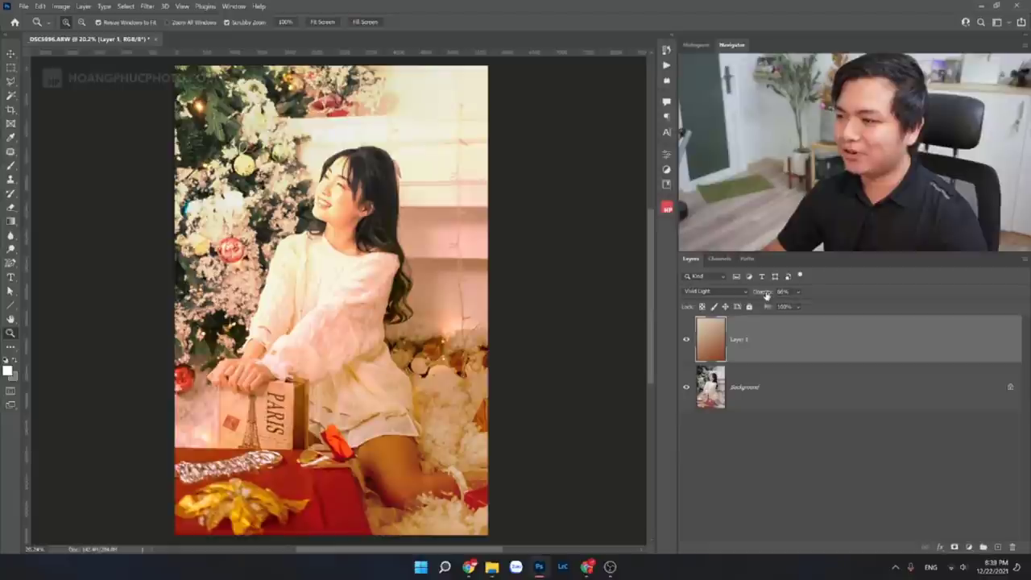
{"action": "key", "text": "shift+Down"}
{"action": "key", "text": "shift+Down"}
{"action": "key", "text": "shift+Down"}
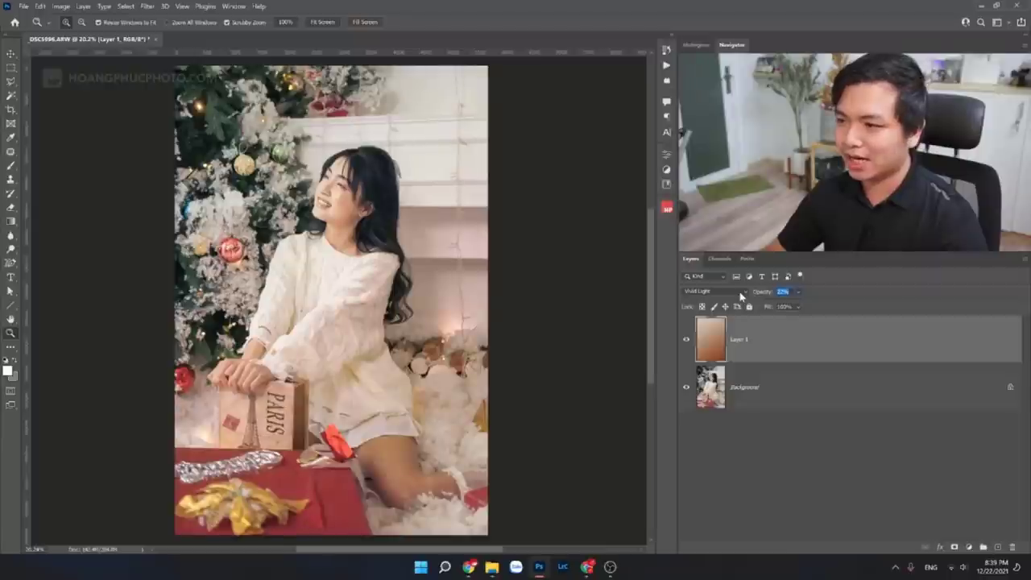
Step: Toggle Layer 1's visibility to compare the portrait with and without the warm tint
{"action": "left_click", "coordinate": [686, 342]}
{"action": "left_click", "coordinate": [686, 343]}
{"action": "left_click", "coordinate": [686, 342]}
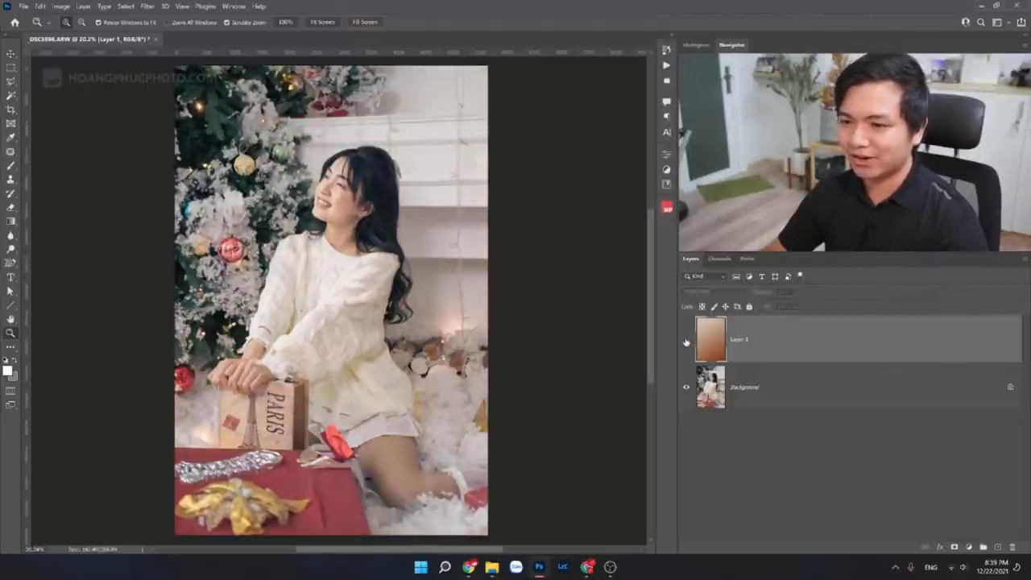
{"action": "left_click", "coordinate": [686, 342]}
{"action": "left_click_drag", "start_coordinate": [579, 300], "coordinate": [565, 299]}
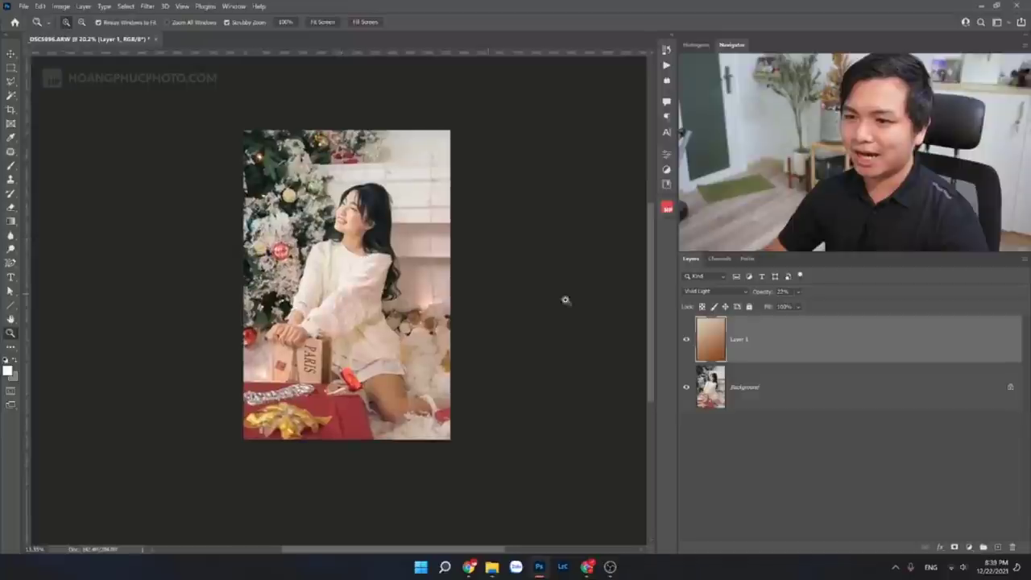
{"action": "left_click", "coordinate": [687, 340]}
{"action": "left_click", "coordinate": [687, 341]}
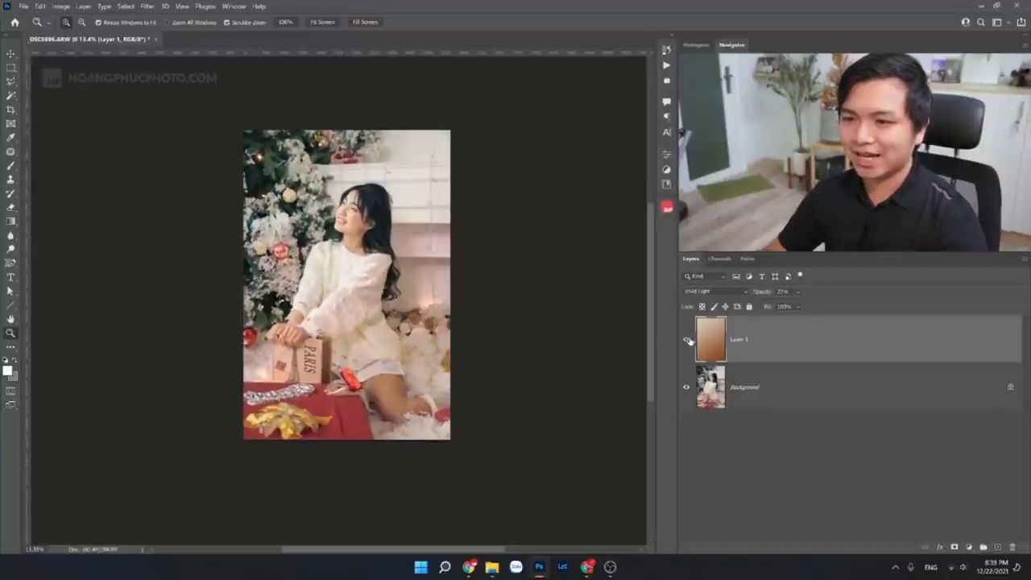
{"action": "left_click", "coordinate": [687, 341]}
{"action": "left_click", "coordinate": [687, 340]}
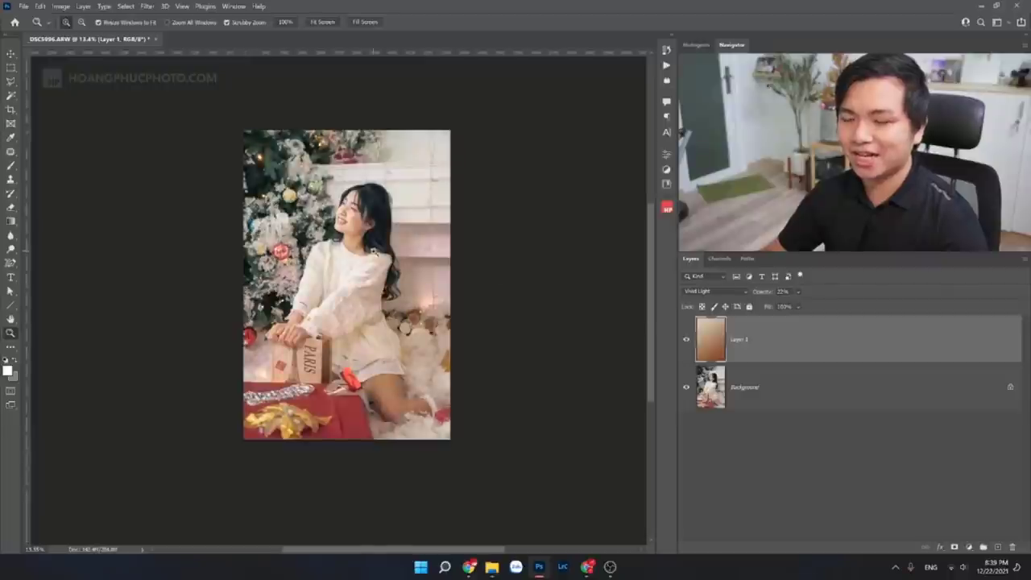
{"action": "left_click_drag", "start_coordinate": [372, 251], "coordinate": [383, 252]}
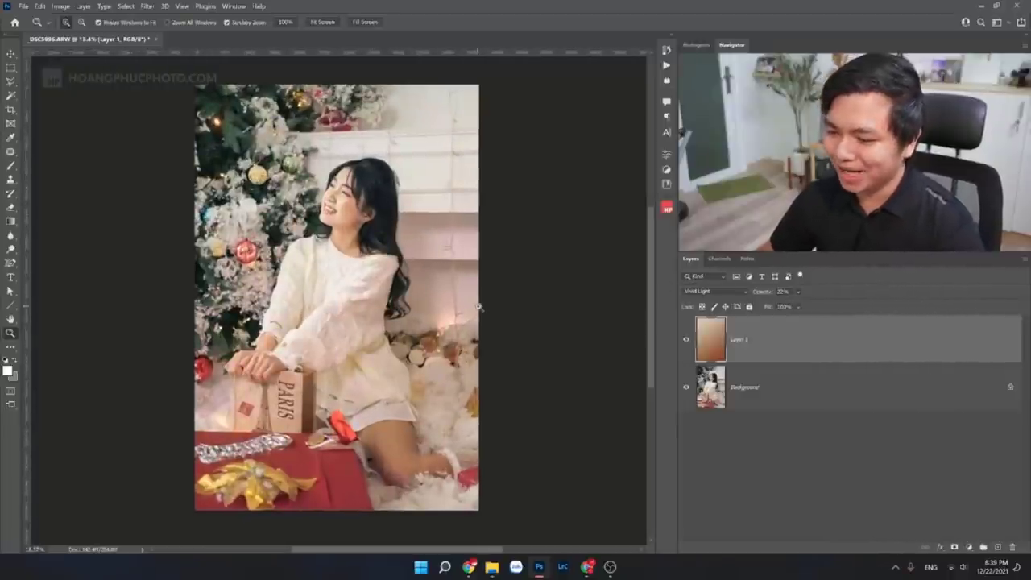
Step: Sample a grey from the photo and set B to 50 so the foreground reads #808080
{"action": "left_click", "coordinate": [13, 375]}
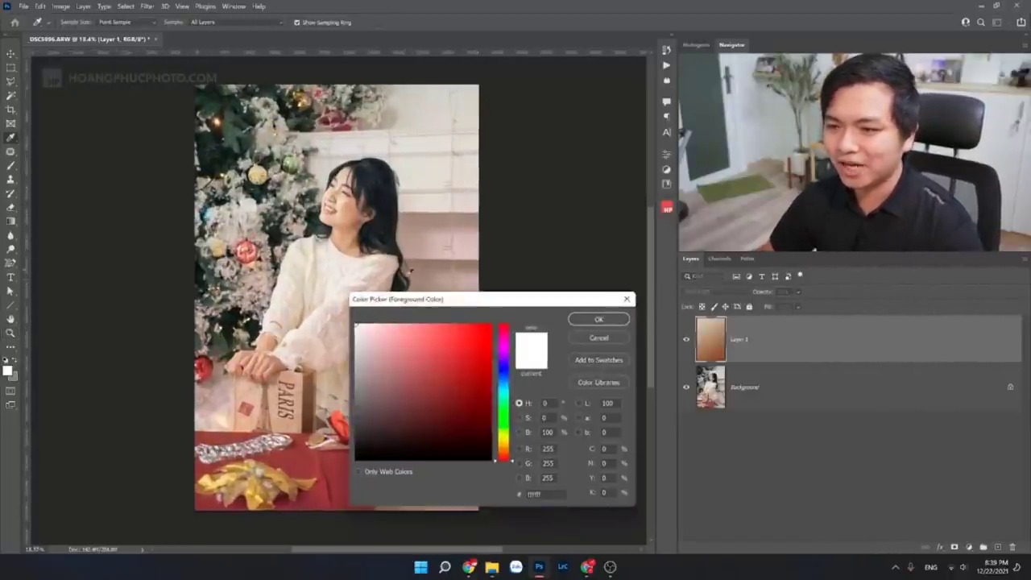
{"action": "left_click_drag", "start_coordinate": [440, 297], "coordinate": [430, 172]}
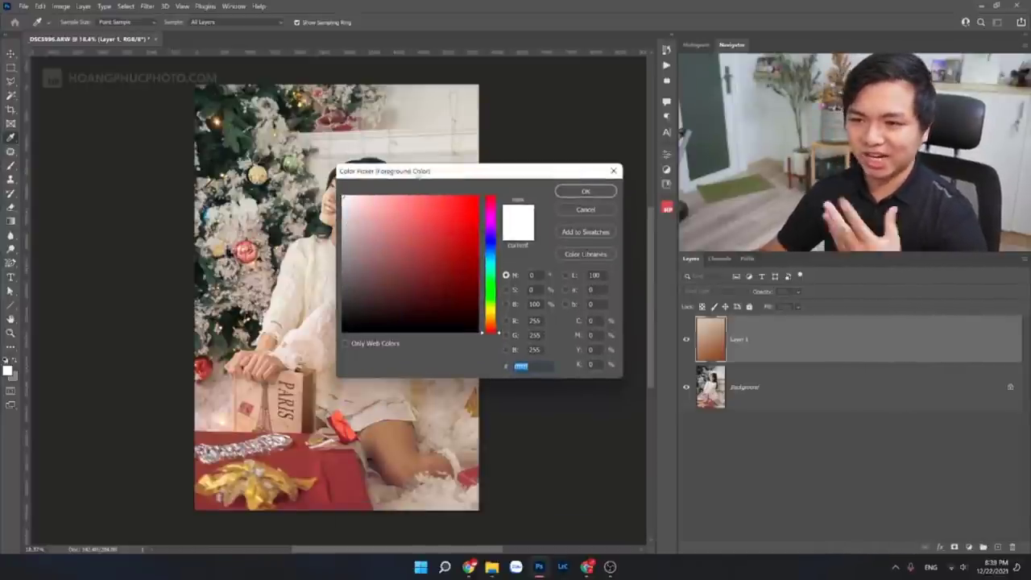
{"action": "left_click_drag", "start_coordinate": [413, 173], "coordinate": [435, 270]}
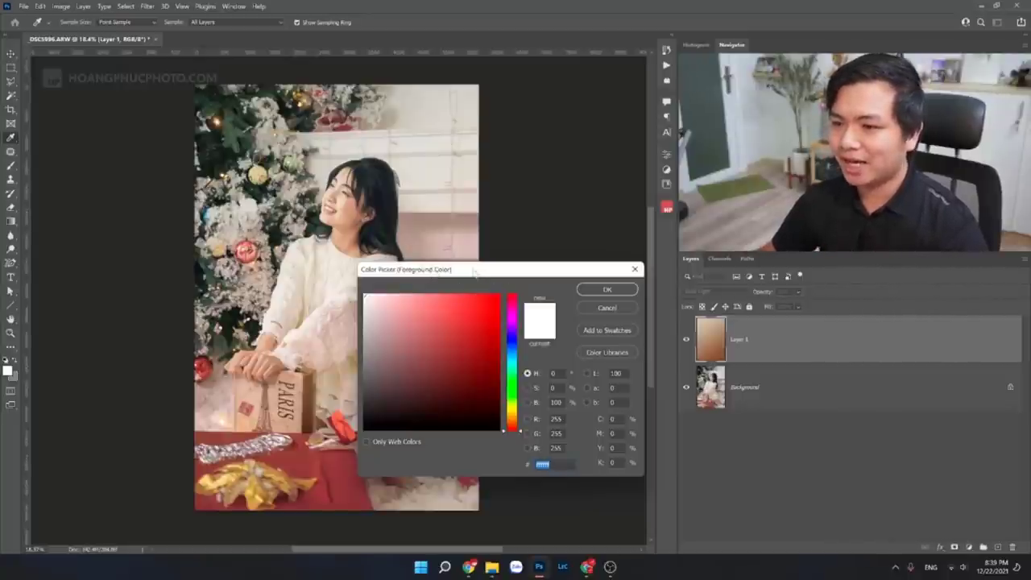
{"action": "left_click_drag", "start_coordinate": [474, 271], "coordinate": [475, 270]}
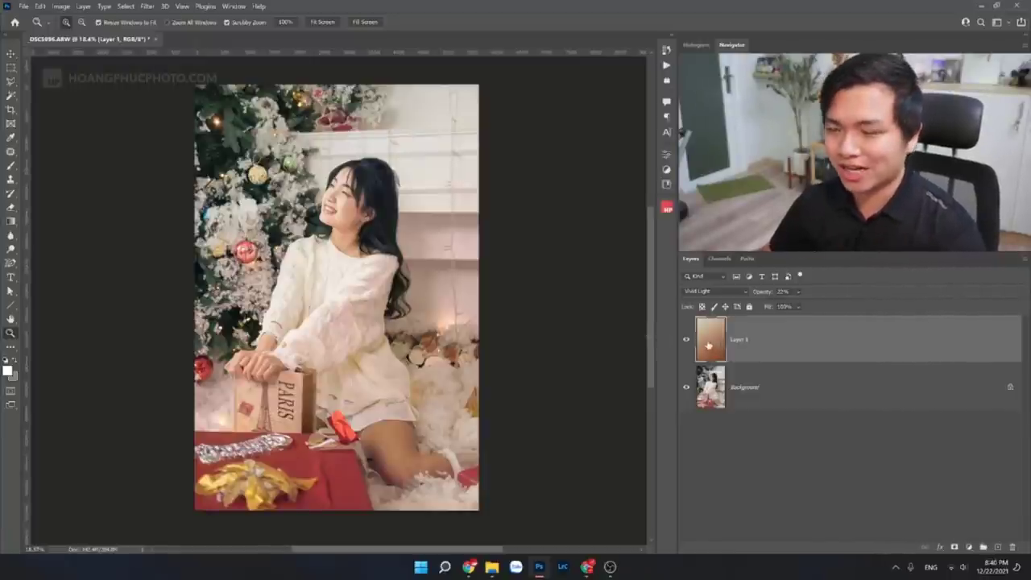
{"action": "left_click", "coordinate": [8, 370]}
{"action": "left_click_drag", "start_coordinate": [476, 261], "coordinate": [452, 256]}
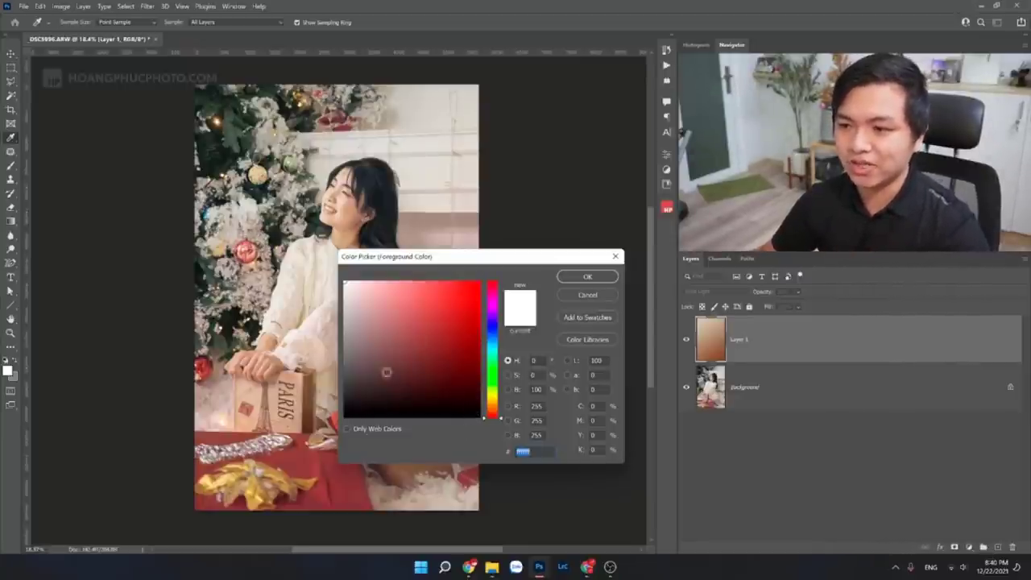
{"action": "type", "text": "985f5f"}
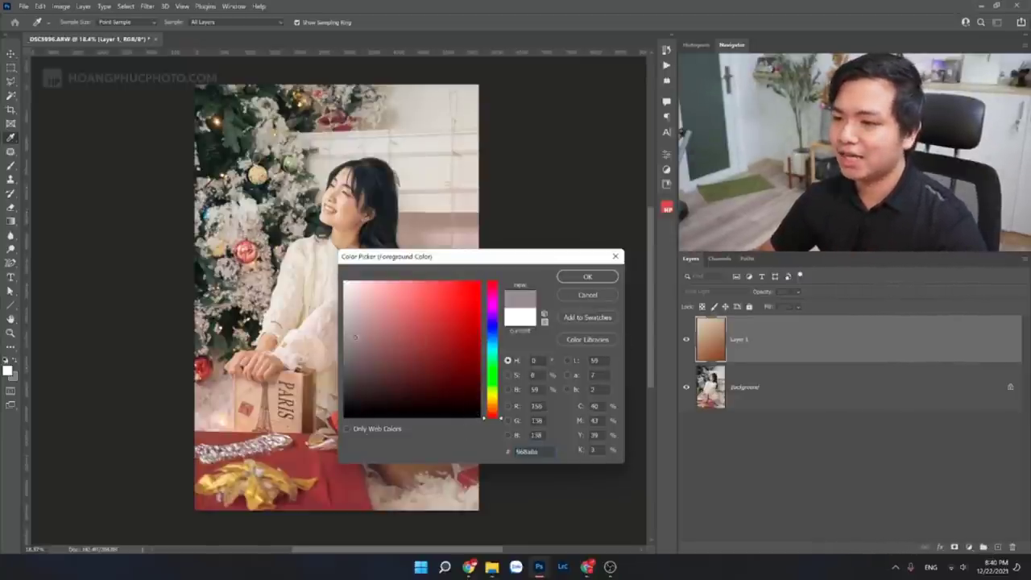
{"action": "type", "text": "898989"}
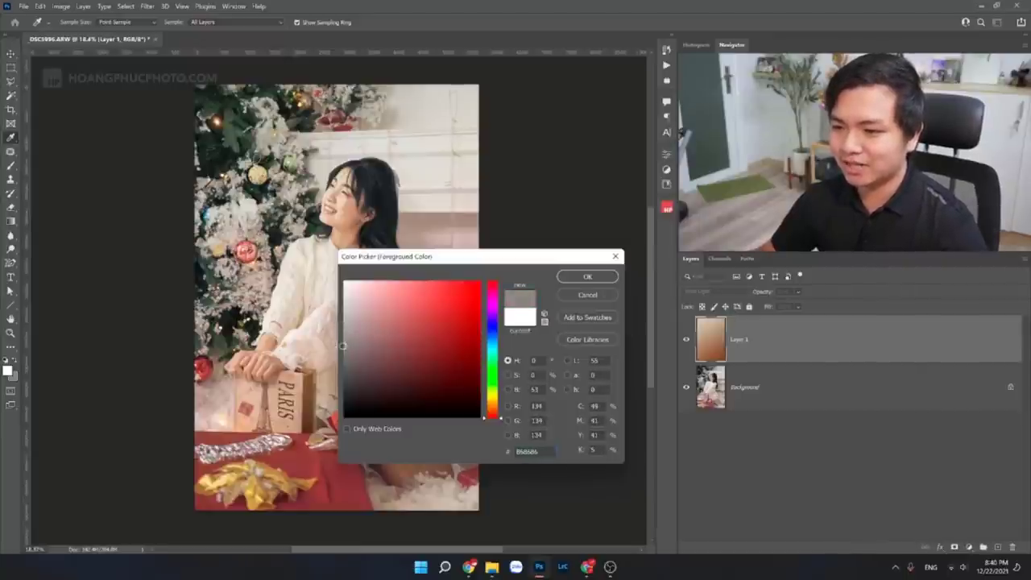
{"action": "left_click", "coordinate": [332, 350]}
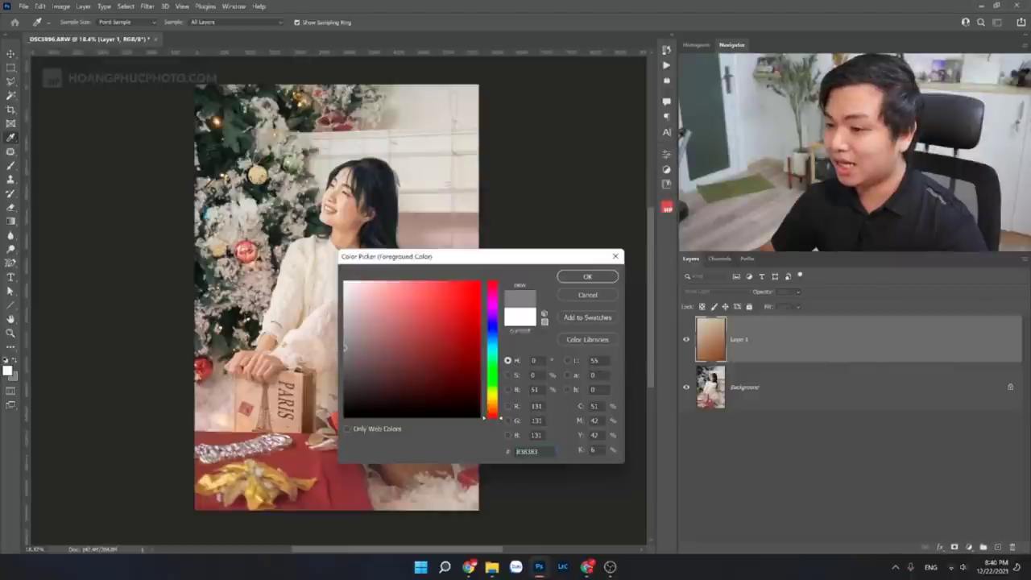
{"action": "type", "text": "50"}
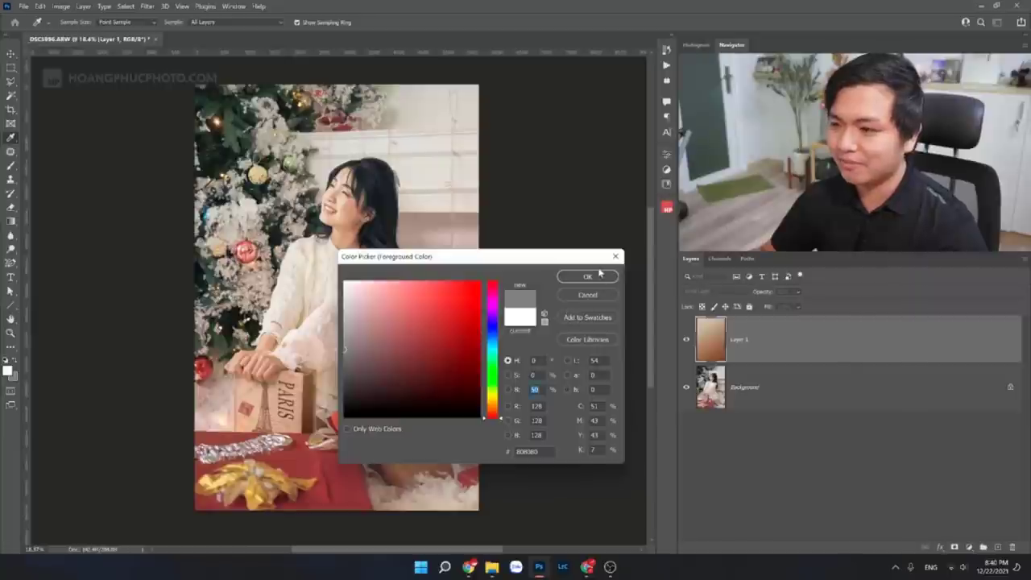
{"action": "left_click", "coordinate": [599, 277]}
Step: Add a new Layer 2 and brush grey over the girl's shoulder and chest
{"action": "key", "text": "z"}
{"action": "key", "text": "ctrl+shift+n"}
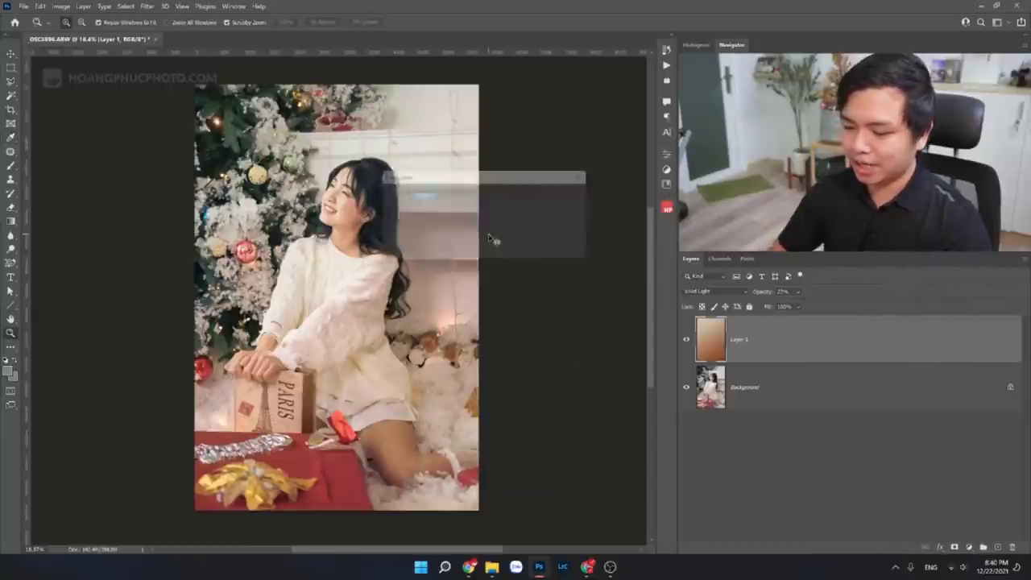
{"action": "key", "text": "Return"}
{"action": "key", "text": "b"}
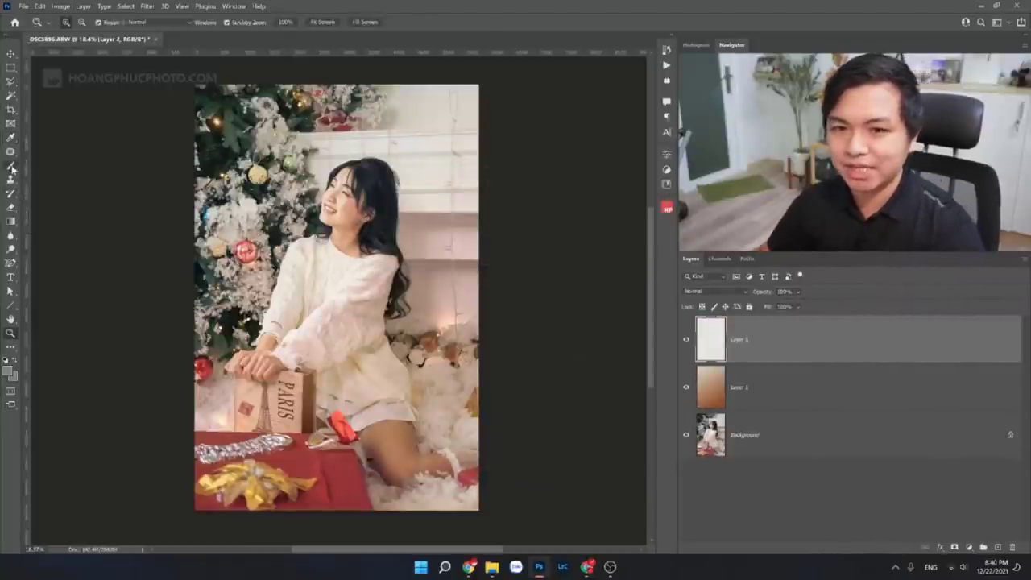
{"action": "left_click", "coordinate": [375, 238]}
{"action": "left_click_drag", "start_coordinate": [374, 237], "coordinate": [411, 234]}
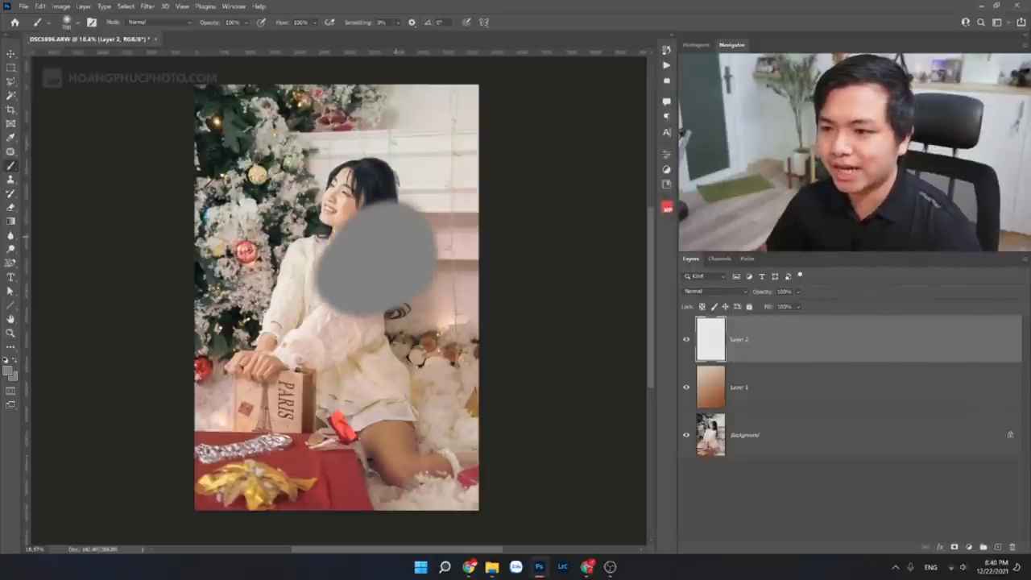
{"action": "mouse_move", "coordinate": [379, 318]}
{"action": "left_mouse_down"}
{"action": "mouse_move", "coordinate": [431, 298]}
{"action": "mouse_move", "coordinate": [451, 242]}
{"action": "mouse_move", "coordinate": [407, 197]}
{"action": "left_mouse_up"}
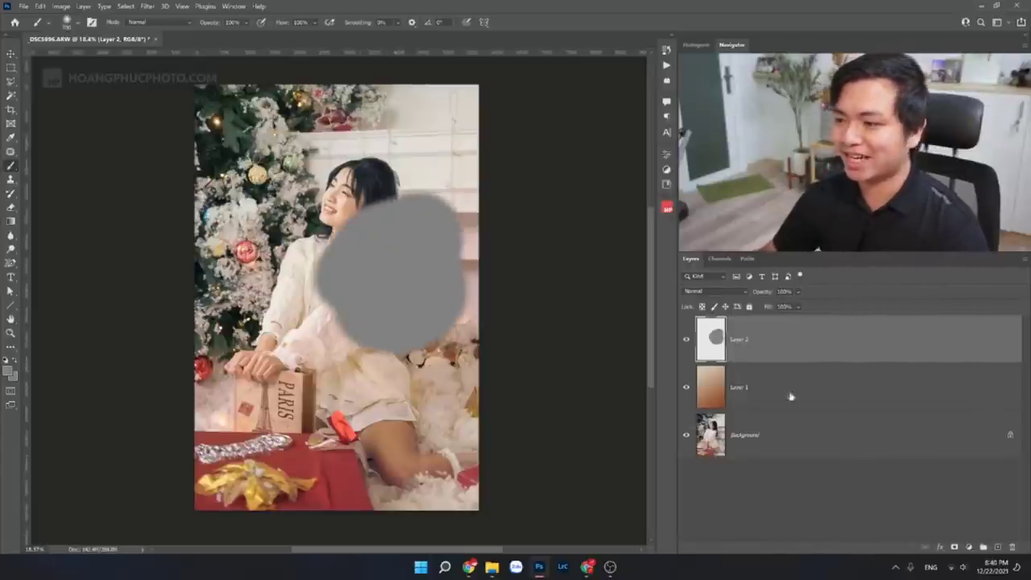
Step: Blend Layer 2 in Overlay, compare its visibility, and undo an extra grey stroke
{"action": "left_click", "coordinate": [720, 293]}
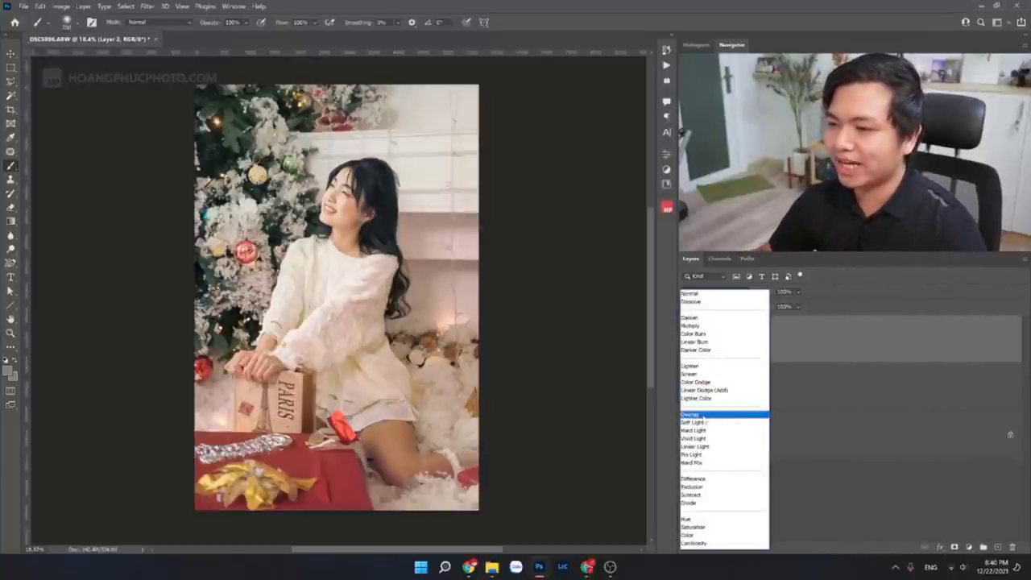
{"action": "left_click", "coordinate": [702, 415]}
{"action": "left_click", "coordinate": [687, 341]}
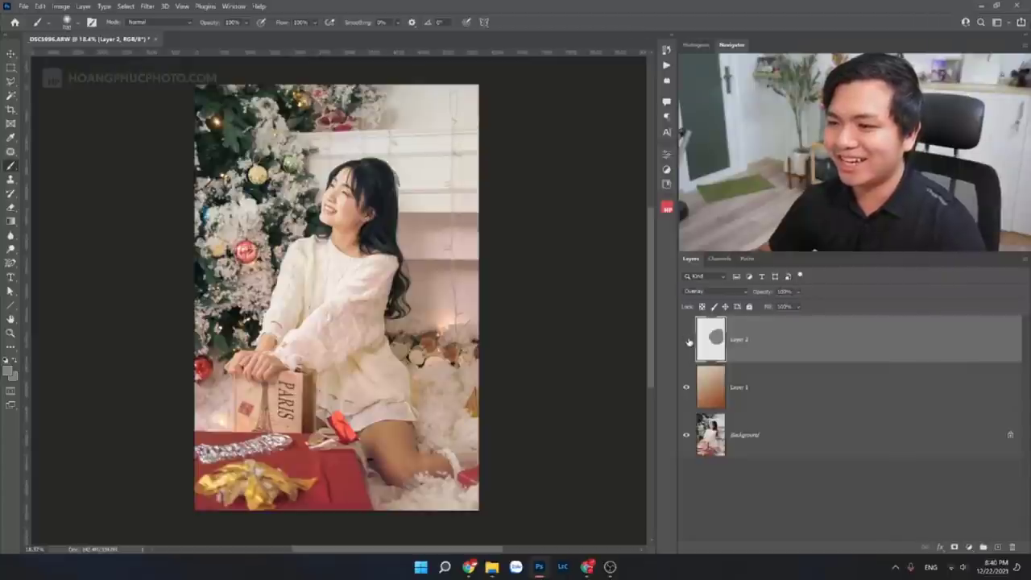
{"action": "left_click", "coordinate": [687, 340]}
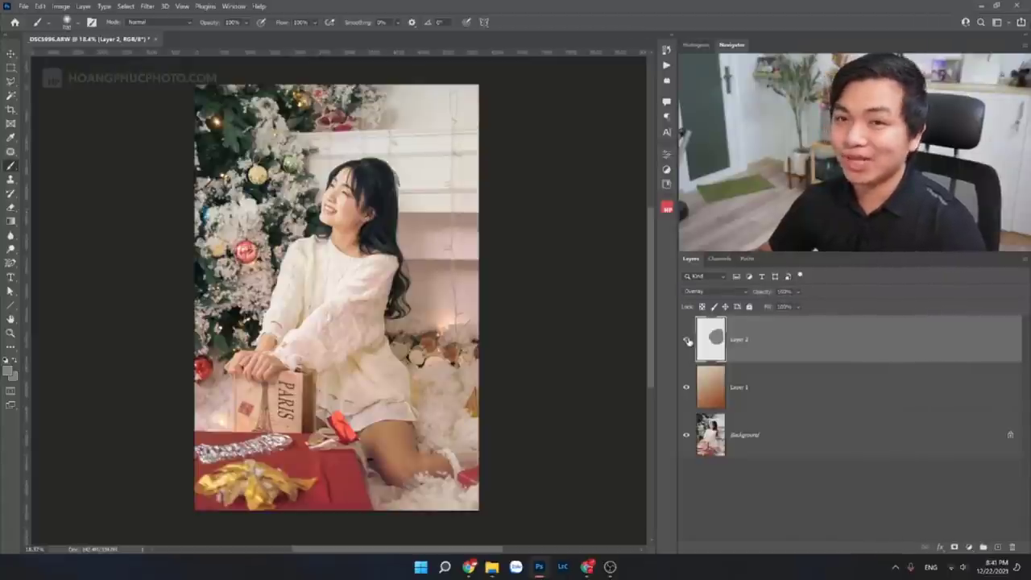
{"action": "left_click", "coordinate": [686, 340]}
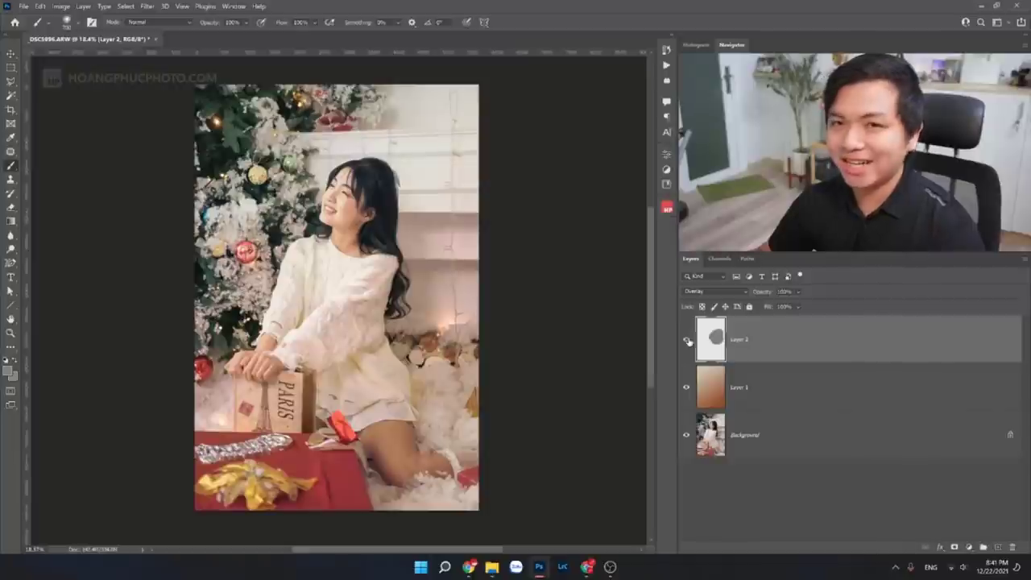
{"action": "left_click", "coordinate": [687, 341]}
{"action": "left_click", "coordinate": [704, 292]}
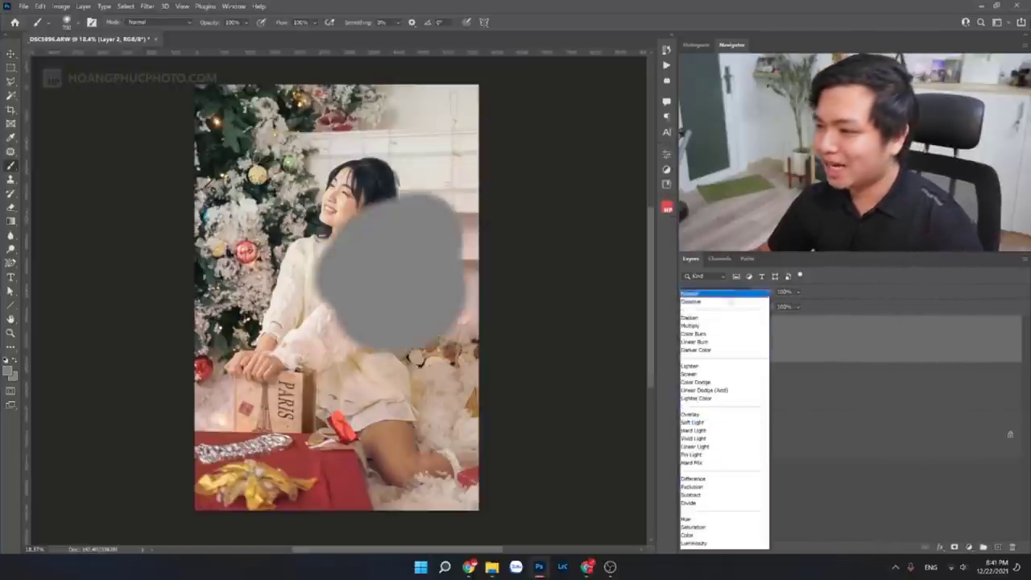
{"action": "left_click", "coordinate": [707, 414]}
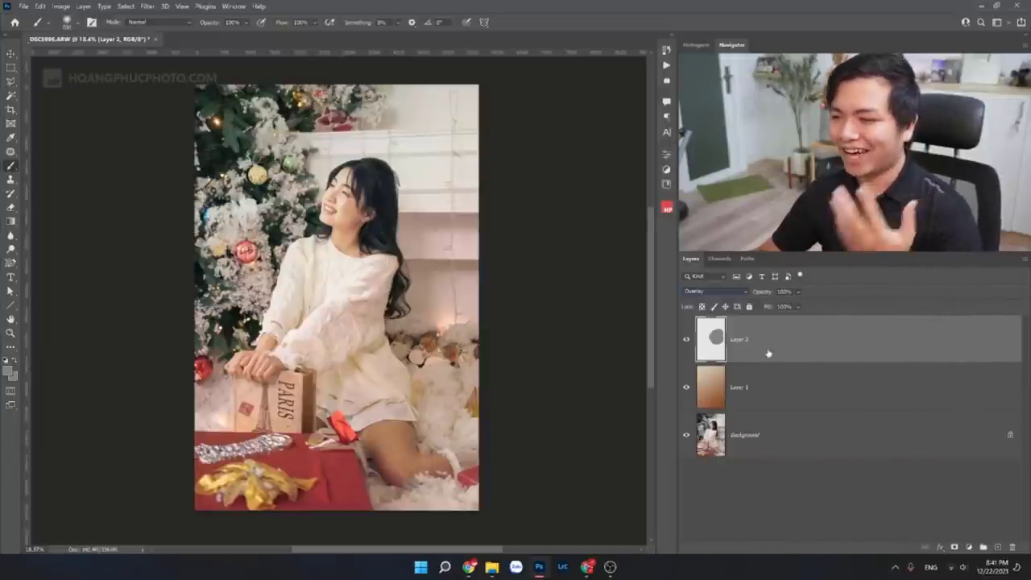
{"action": "left_click_drag", "start_coordinate": [379, 234], "coordinate": [322, 305]}
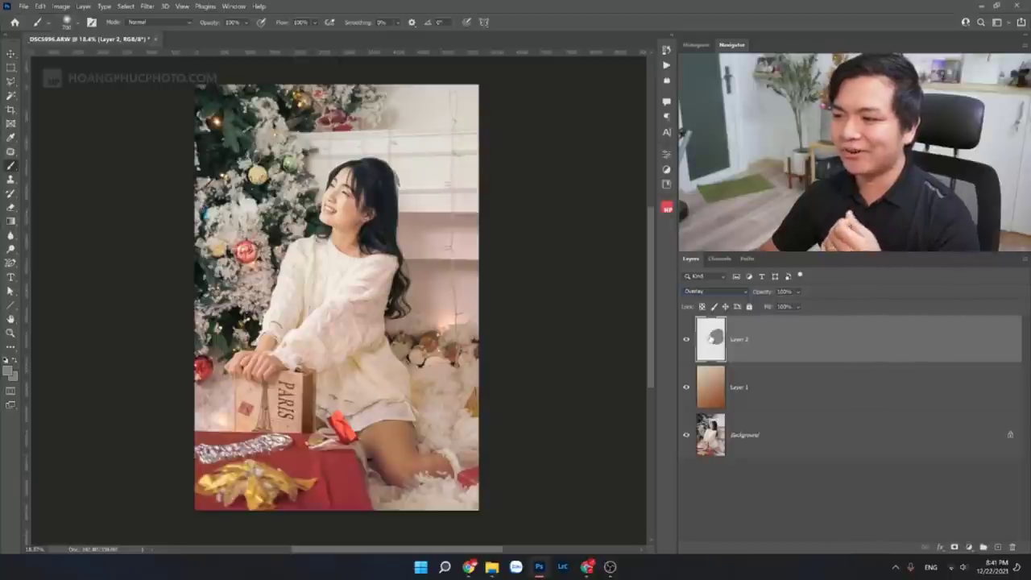
{"action": "key", "text": "ctrl+z"}
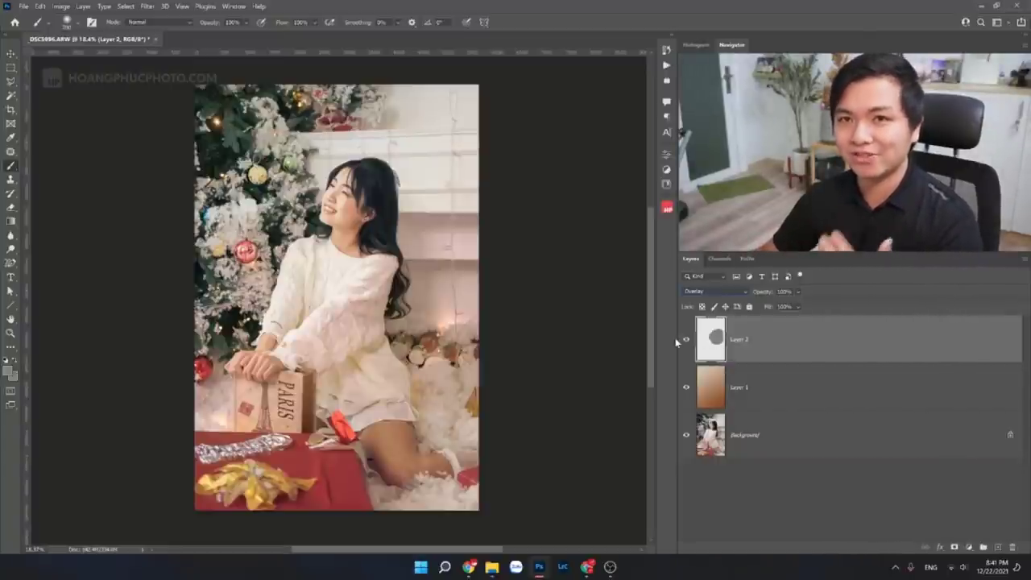
Step: Switch Layer 2 to Normal and paint a lighter grey over the girl's face
{"action": "left_click", "coordinate": [728, 291]}
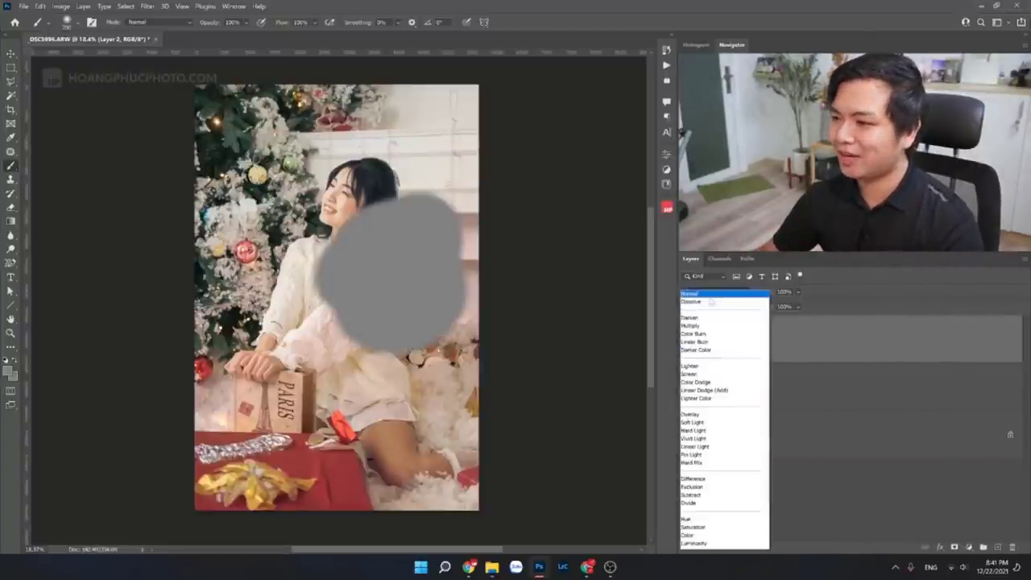
{"action": "left_click", "coordinate": [694, 293]}
{"action": "left_click", "coordinate": [10, 370]}
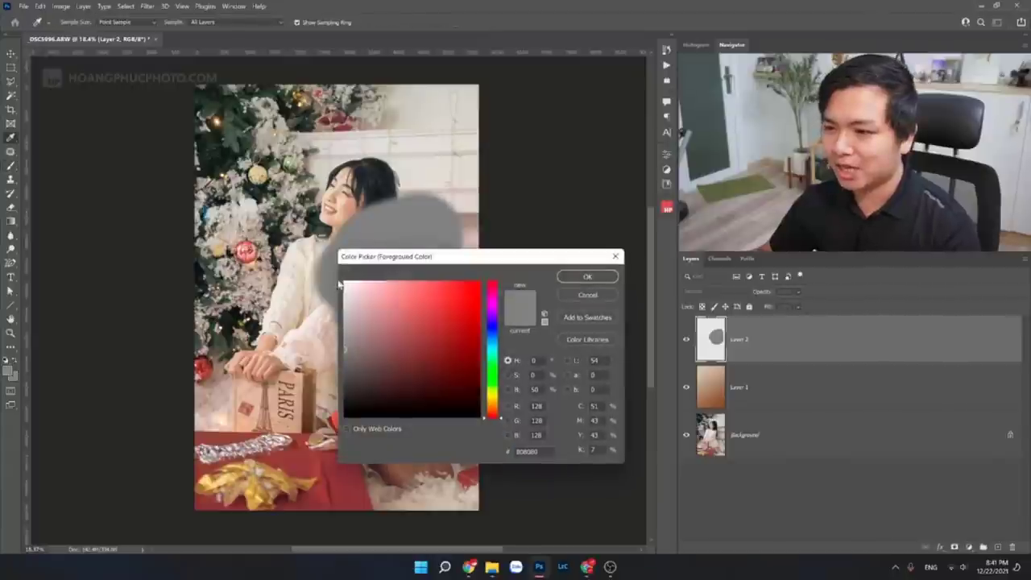
{"action": "left_click_drag", "start_coordinate": [365, 354], "coordinate": [360, 336]}
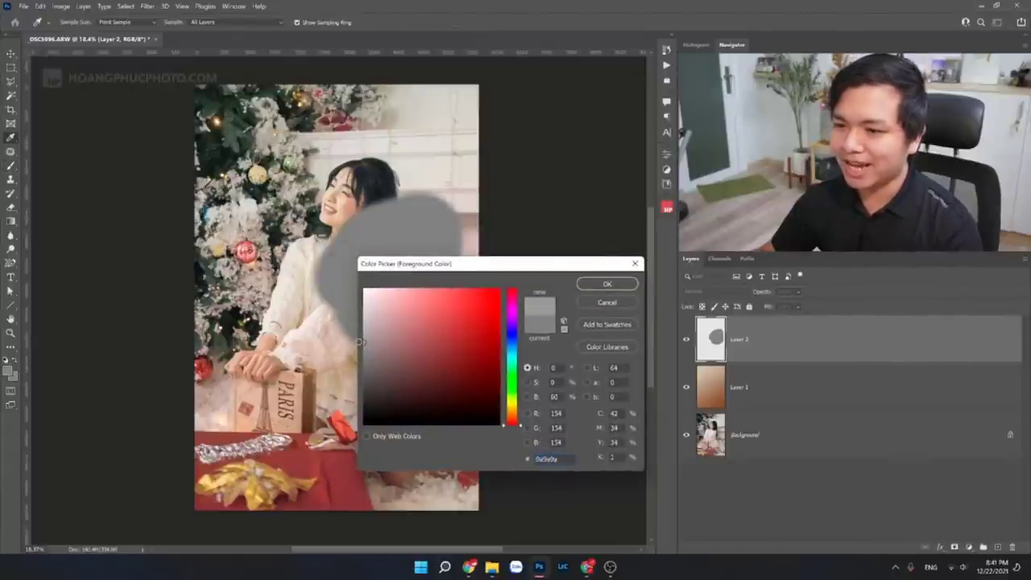
{"action": "left_click", "coordinate": [598, 285]}
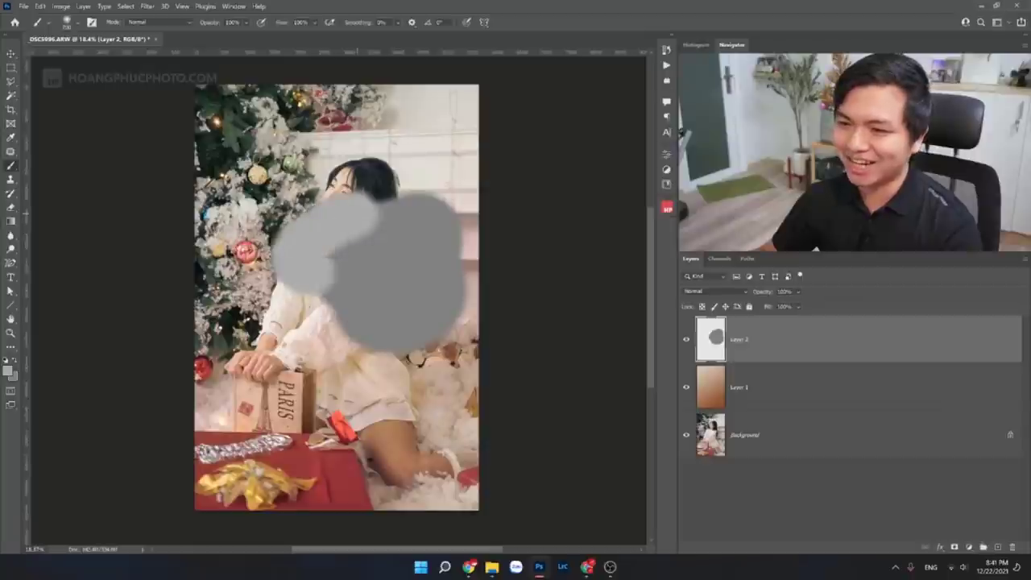
{"action": "left_click_drag", "start_coordinate": [361, 218], "coordinate": [338, 245]}
Step: Paint darker grey over the lower torso and return Layer 2 to Overlay
{"action": "left_click", "coordinate": [9, 370]}
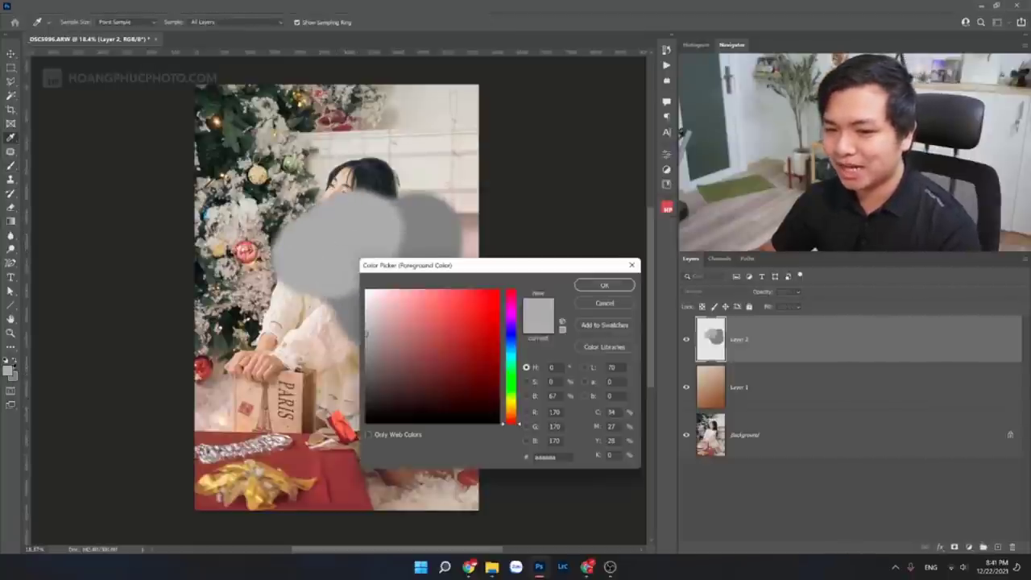
{"action": "left_click_drag", "start_coordinate": [366, 363], "coordinate": [364, 388]}
{"action": "left_click", "coordinate": [626, 287]}
{"action": "left_click_drag", "start_coordinate": [412, 330], "coordinate": [419, 366]}
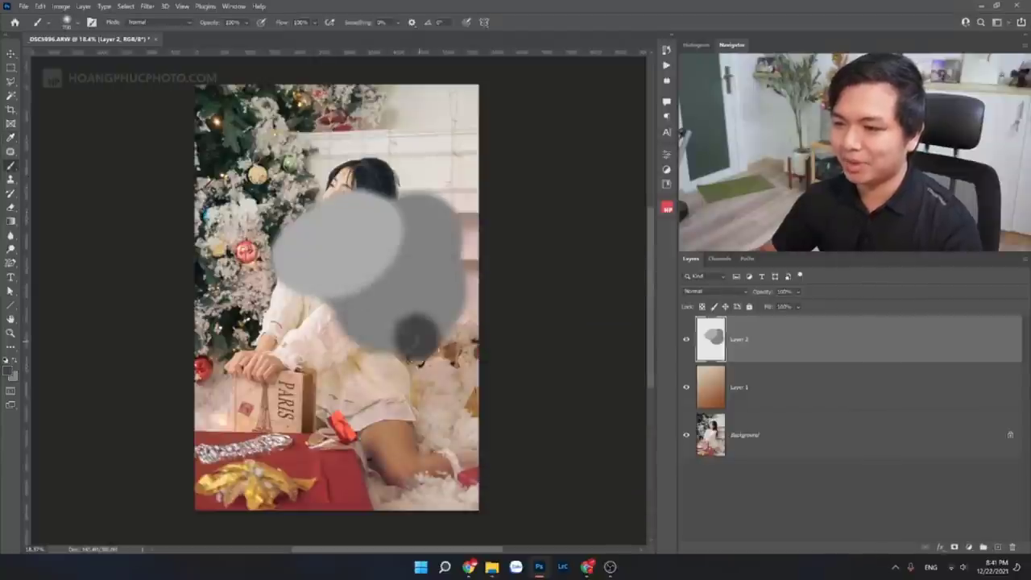
{"action": "left_click", "coordinate": [715, 291]}
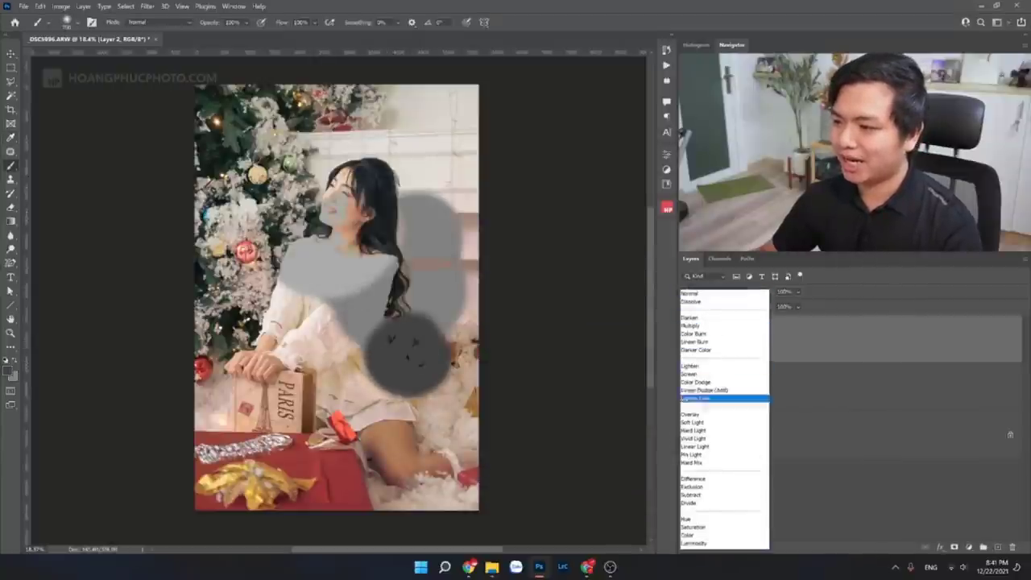
{"action": "left_click", "coordinate": [716, 396]}
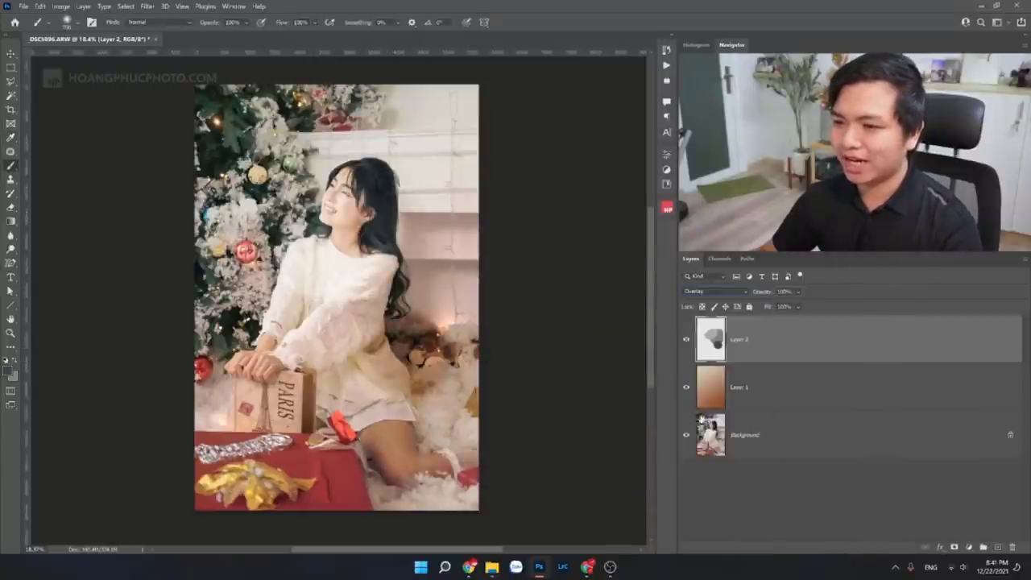
{"action": "left_click", "coordinate": [686, 340]}
{"action": "left_click", "coordinate": [686, 340]}
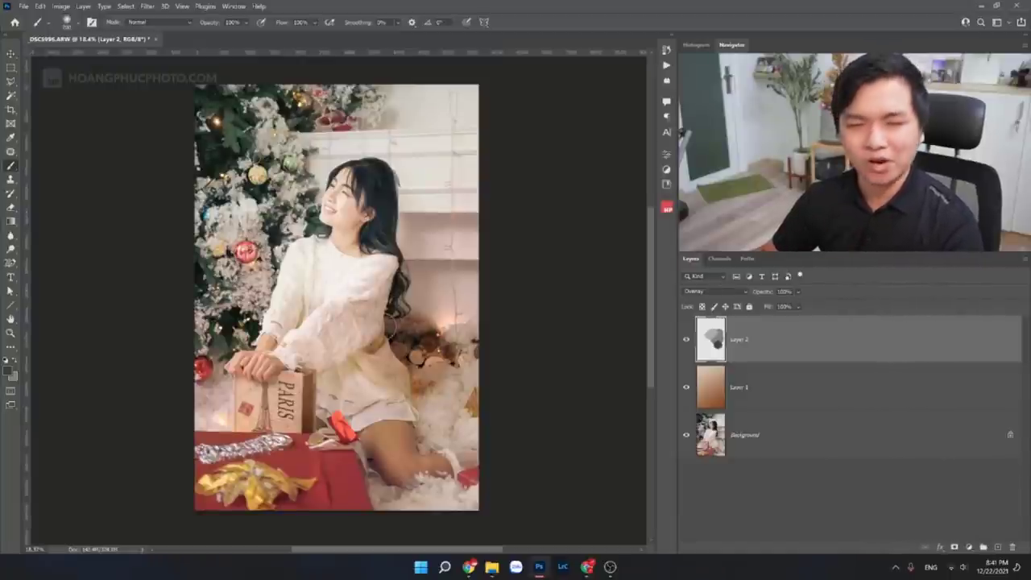
Step: Undo the Overlay layer and set Layer 1's opacity to 22%
{"action": "key", "text": "ctrl+z"}
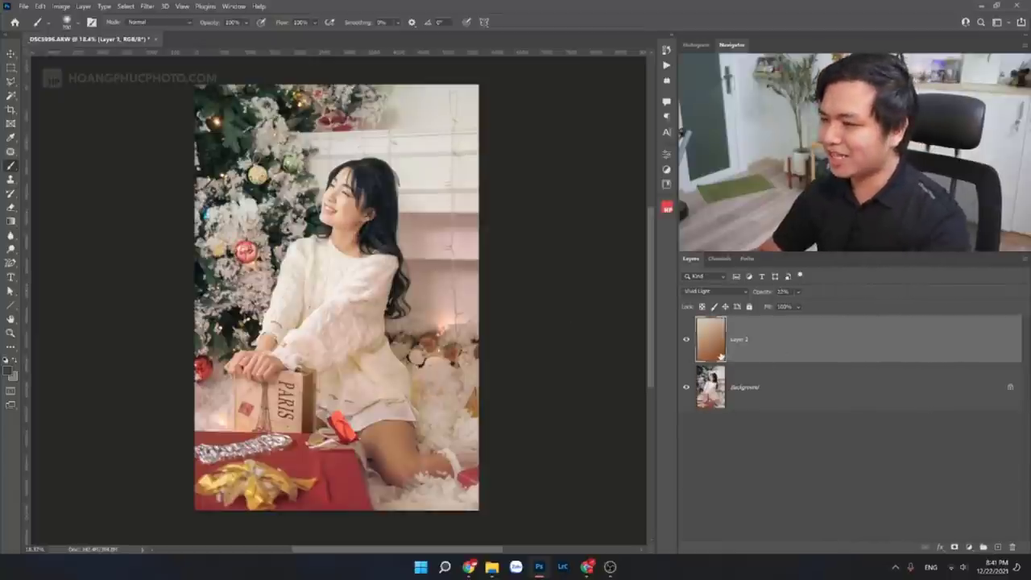
{"action": "type", "text": "22"}
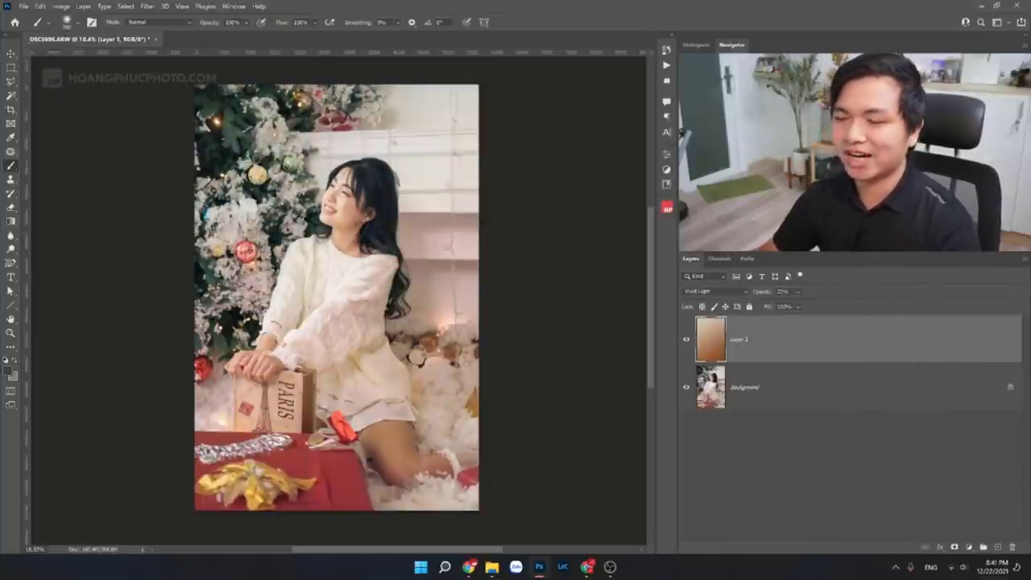
{"action": "left_click", "coordinate": [715, 291]}
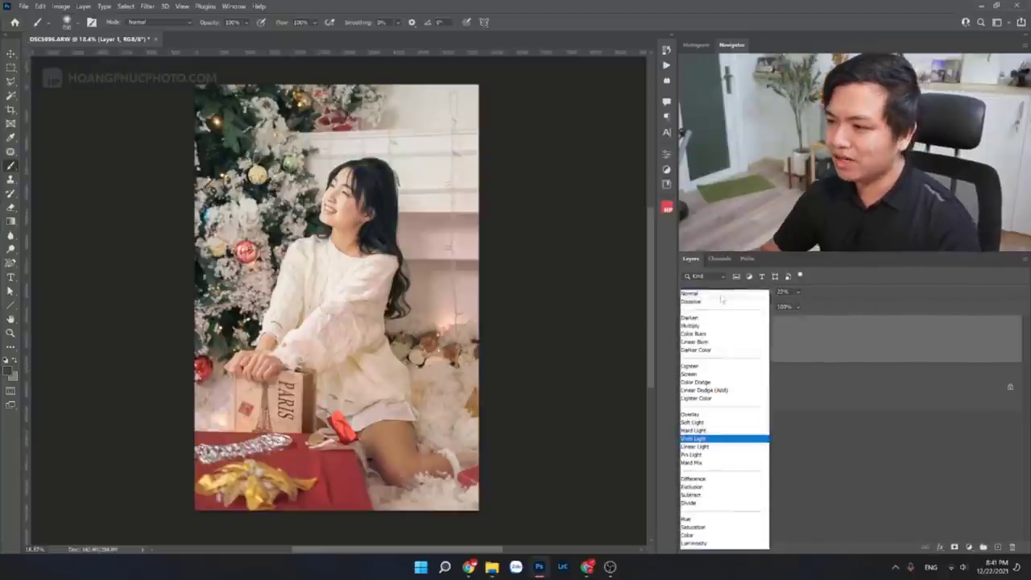
{"action": "left_click", "coordinate": [890, 452]}
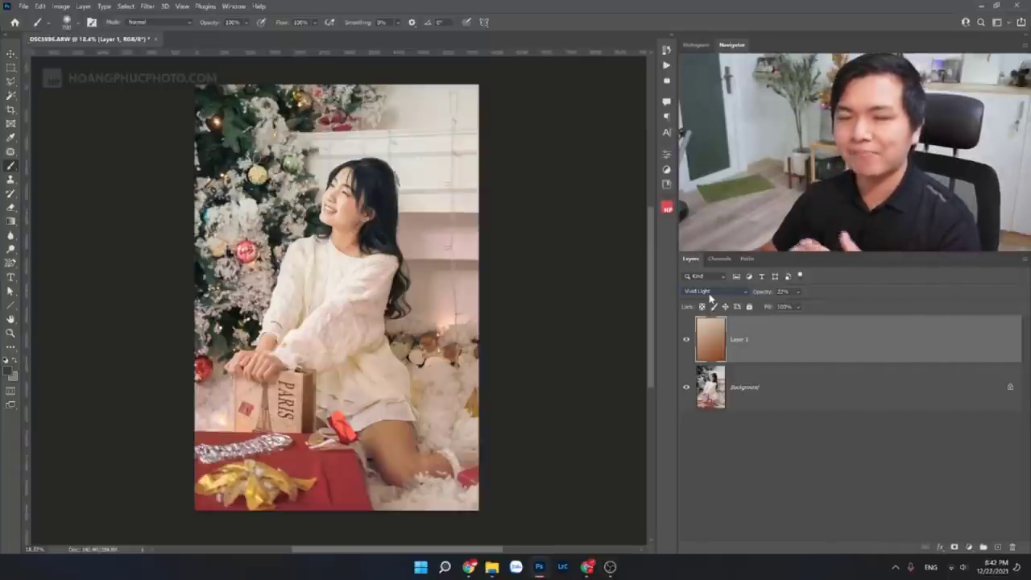
Step: Reselect Layer 1 and keep its blend mode at Vivid Light
{"action": "left_click", "coordinate": [755, 447]}
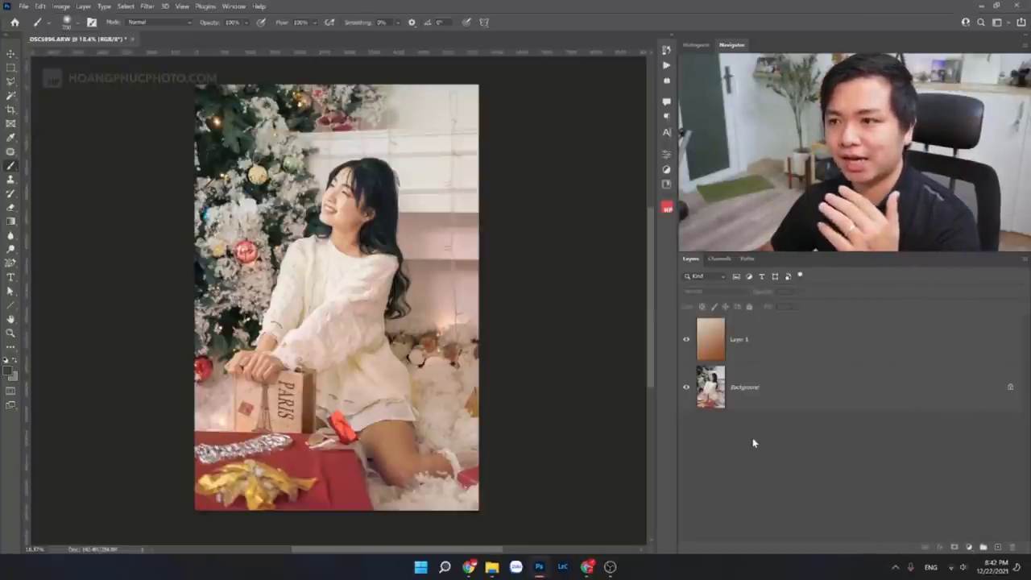
{"action": "left_click", "coordinate": [718, 342]}
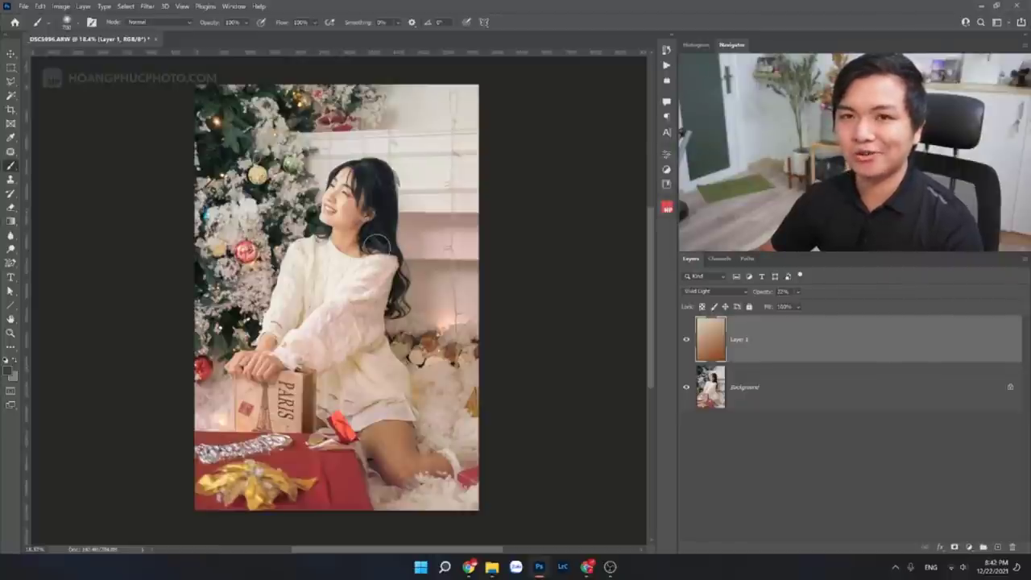
{"action": "left_click", "coordinate": [715, 290]}
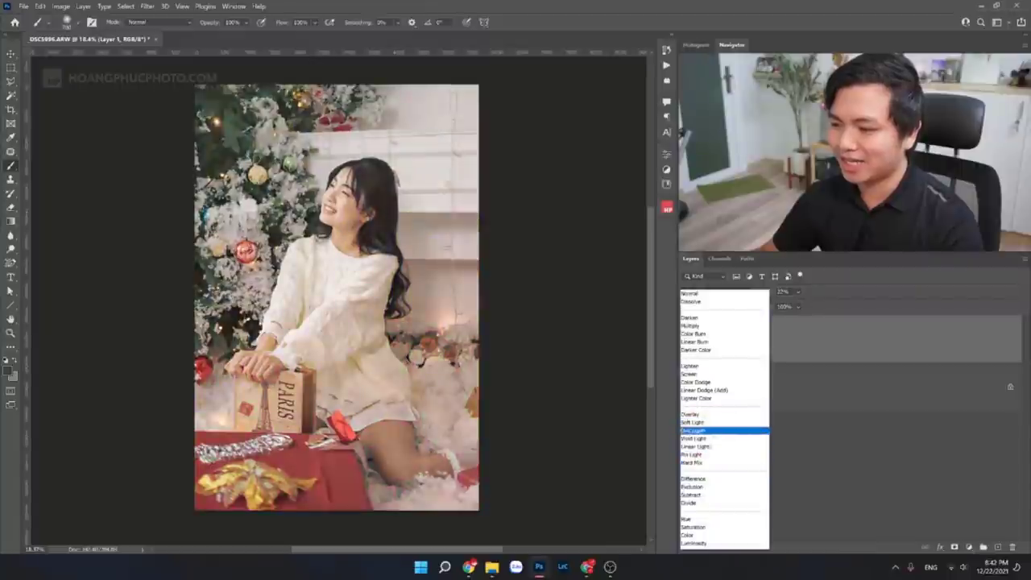
{"action": "left_click", "coordinate": [697, 438]}
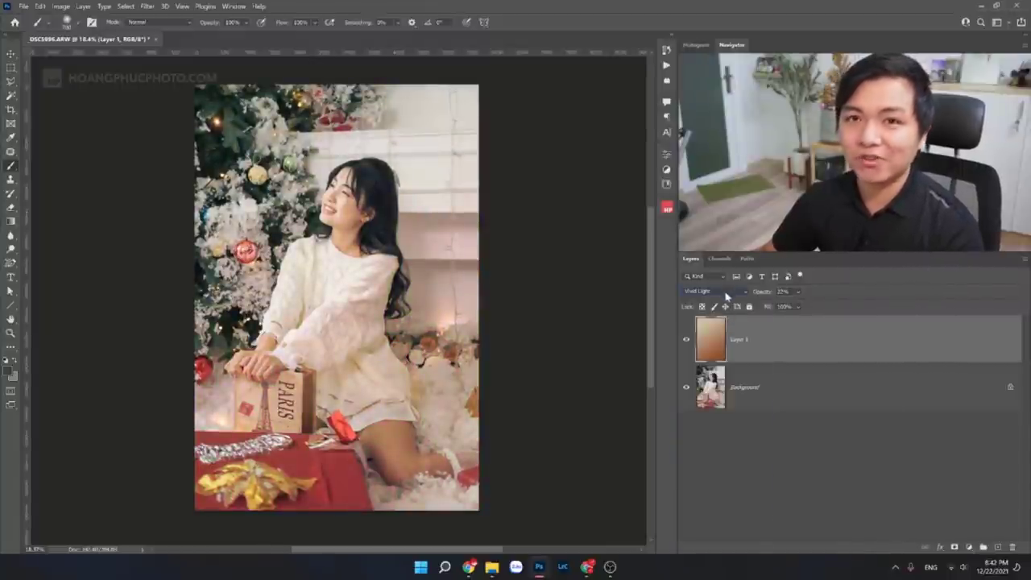
{"action": "left_click", "coordinate": [724, 293]}
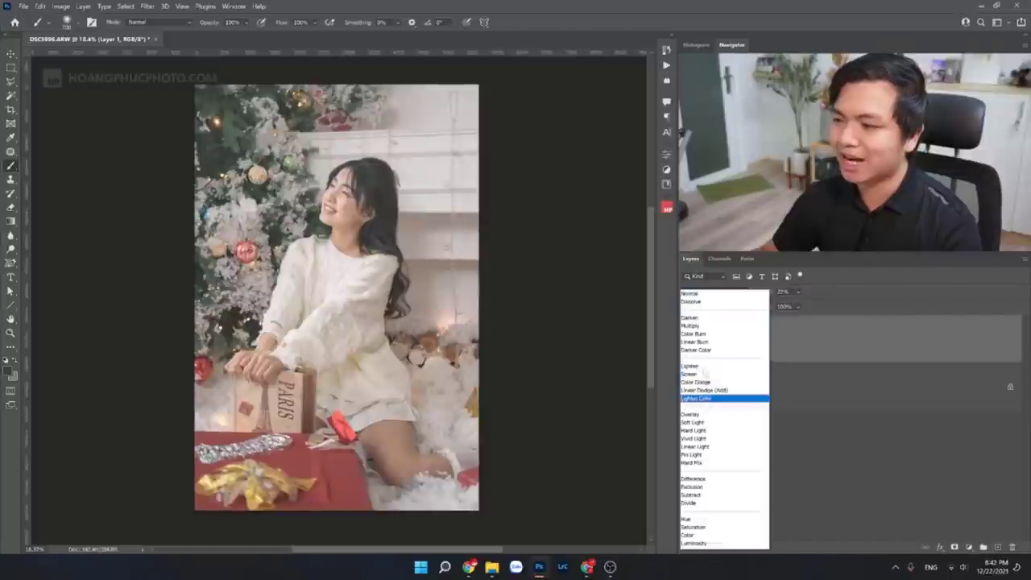
{"action": "left_click", "coordinate": [706, 440]}
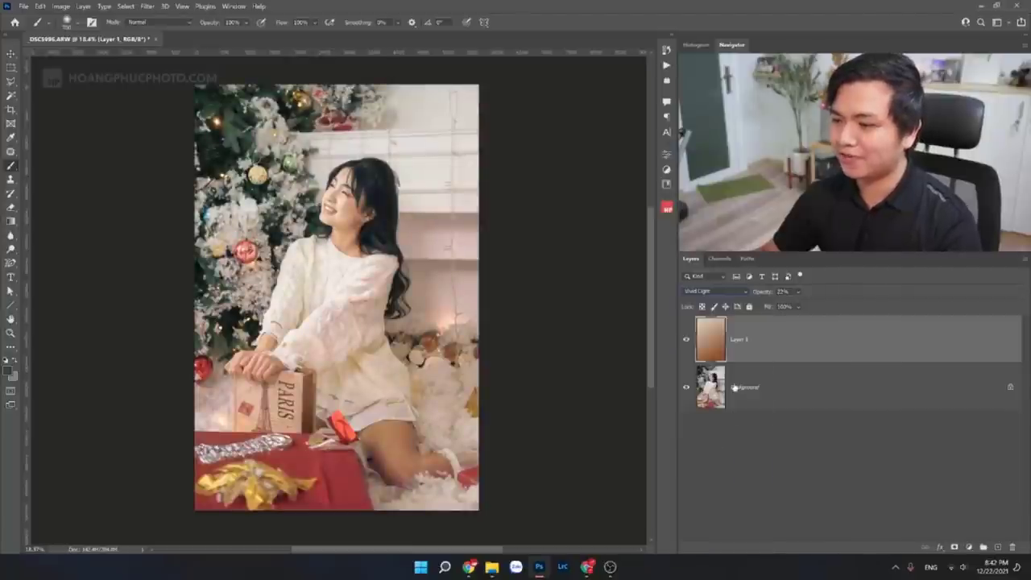
Step: Preview other blend modes on Layer 1, leave Vivid Light, and toggle it to compare
{"action": "left_click", "coordinate": [797, 375]}
{"action": "left_click", "coordinate": [811, 351]}
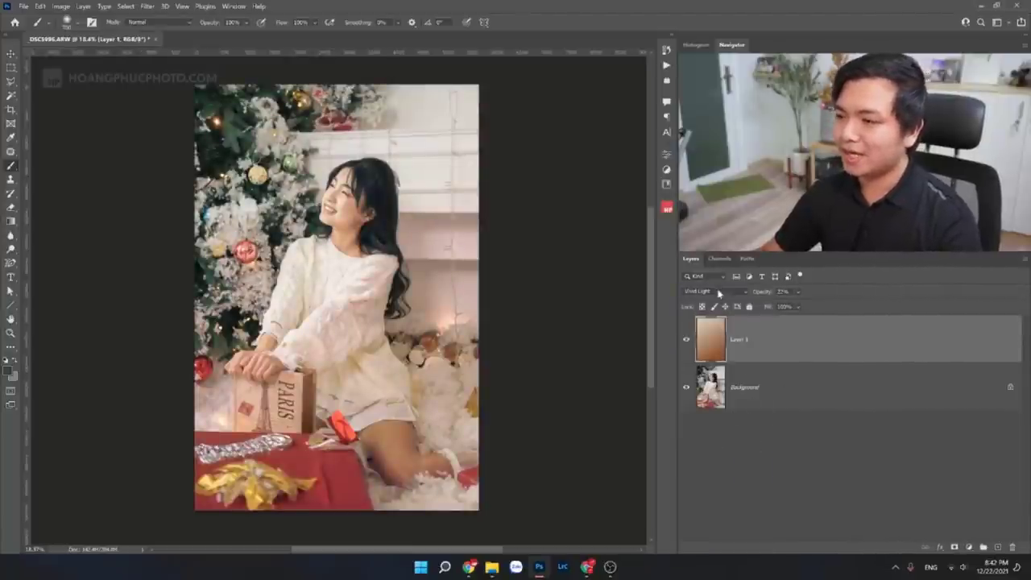
{"action": "left_click", "coordinate": [719, 293]}
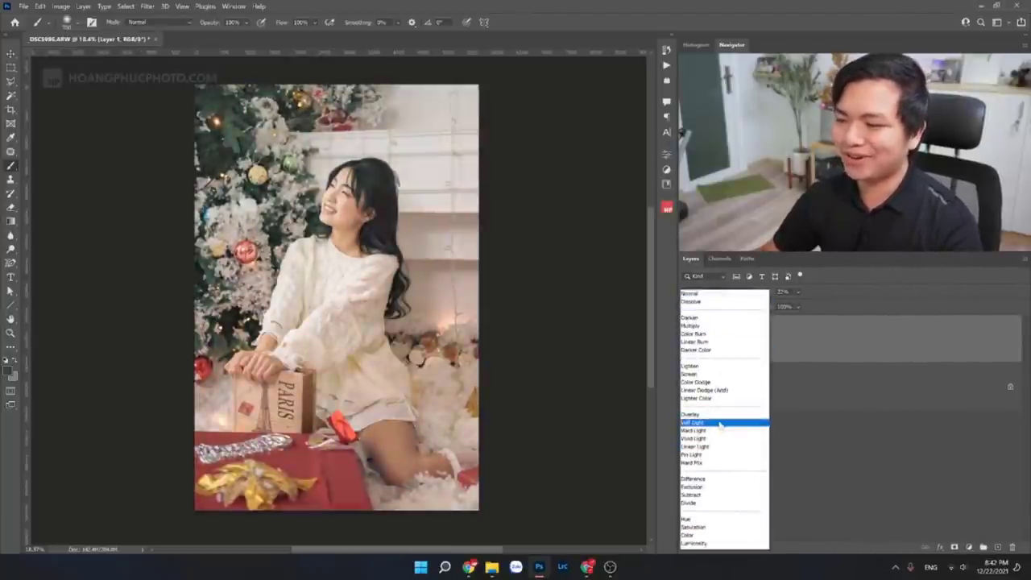
{"action": "left_click", "coordinate": [906, 446]}
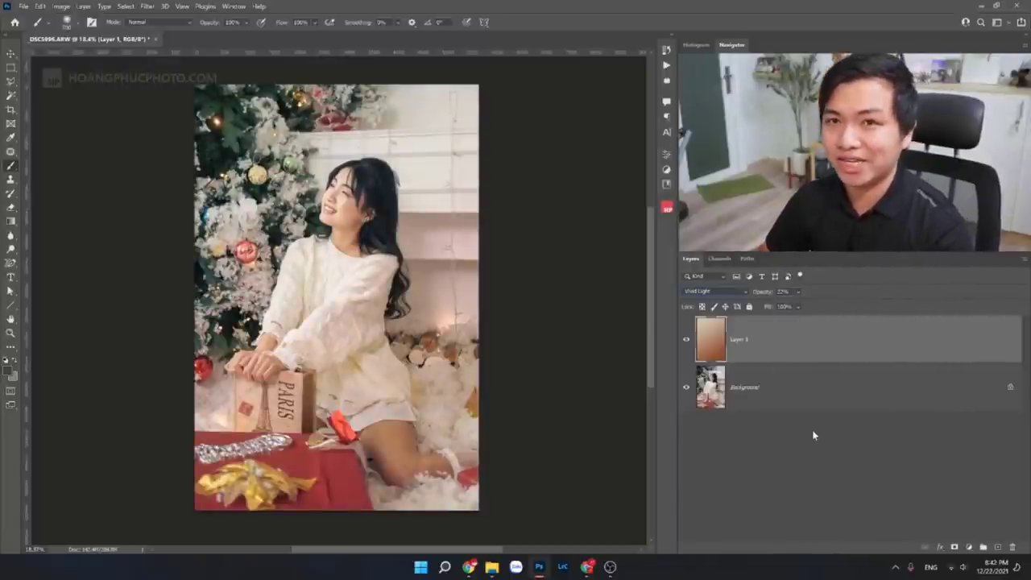
{"action": "left_click", "coordinate": [684, 340]}
{"action": "left_click", "coordinate": [685, 339]}
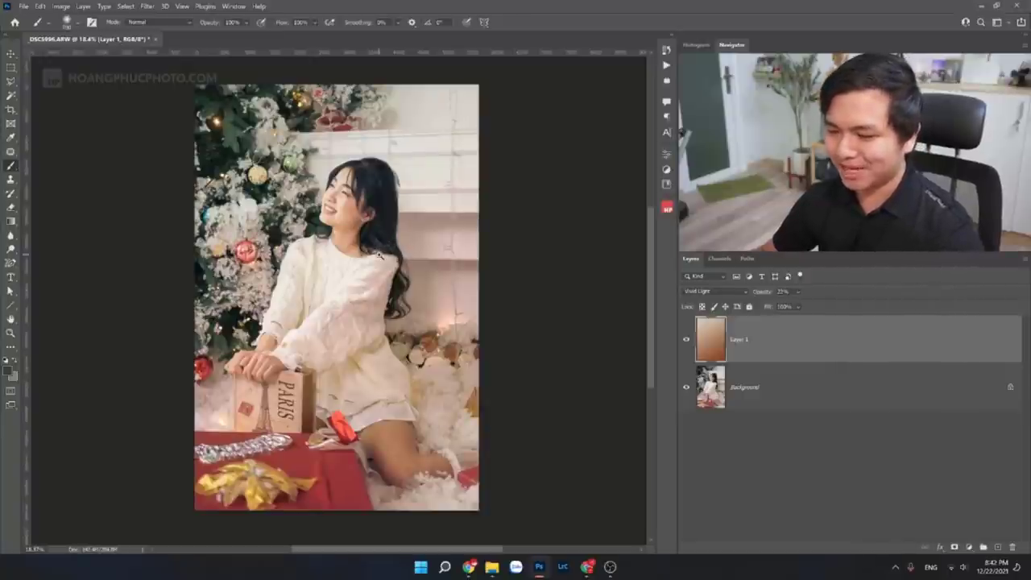
{"action": "key", "text": "z"}
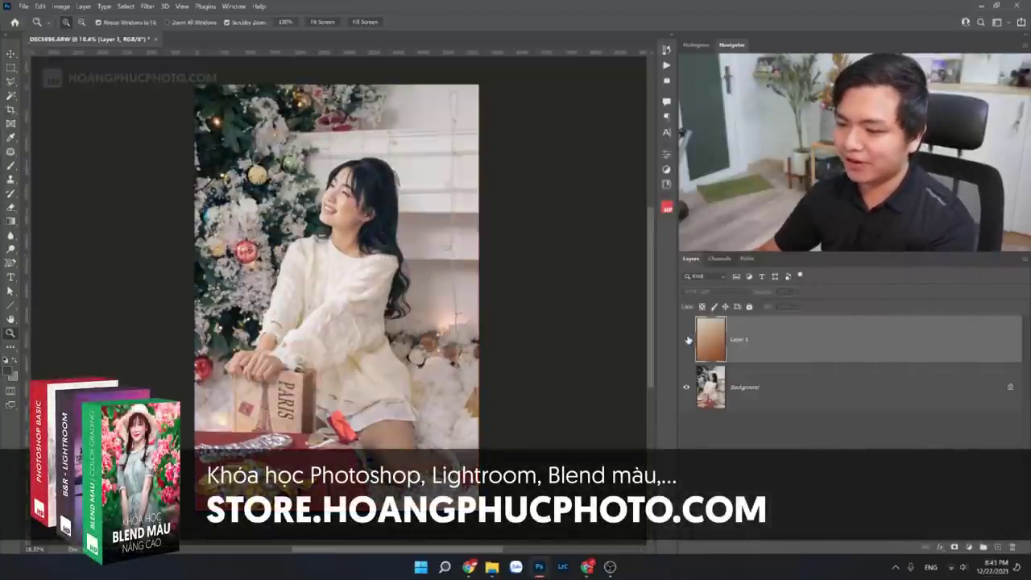
{"action": "left_click_drag", "start_coordinate": [355, 204], "coordinate": [385, 223]}
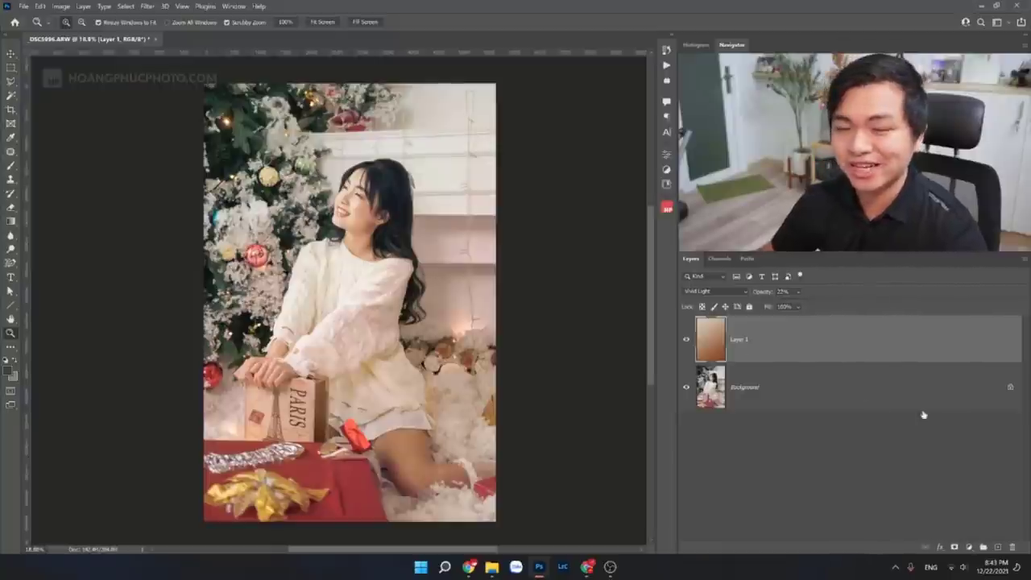
Step: Add a Brightness/Contrast adjustment at brightness 15, then delete it
{"action": "left_click", "coordinate": [968, 547]}
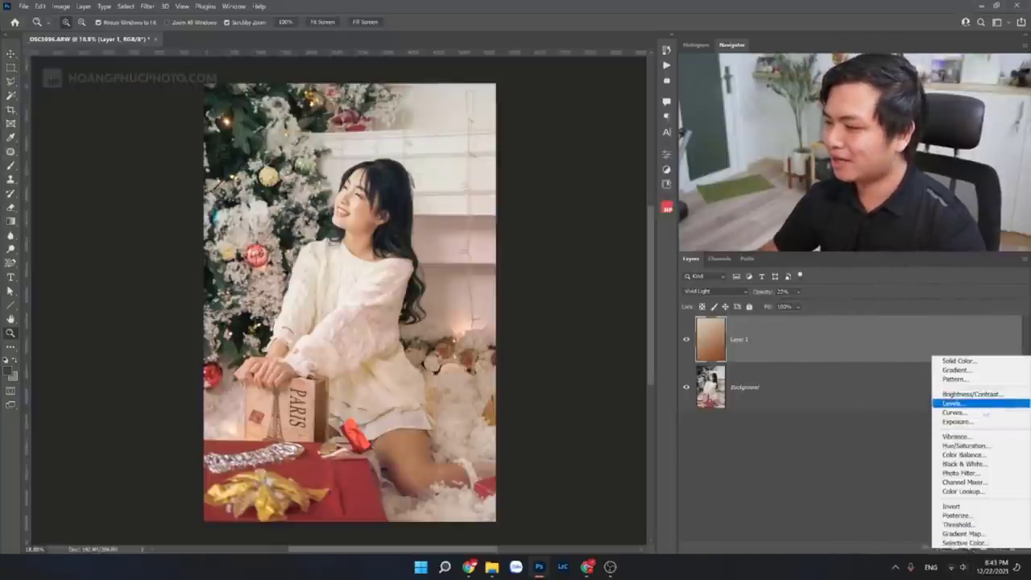
{"action": "left_click", "coordinate": [974, 394]}
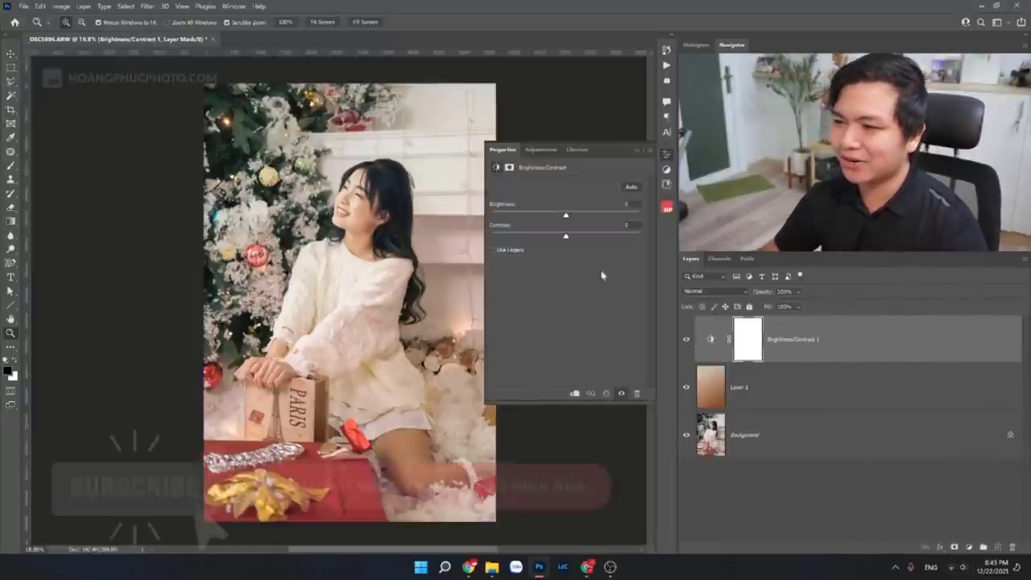
{"action": "left_click_drag", "start_coordinate": [566, 217], "coordinate": [573, 217]}
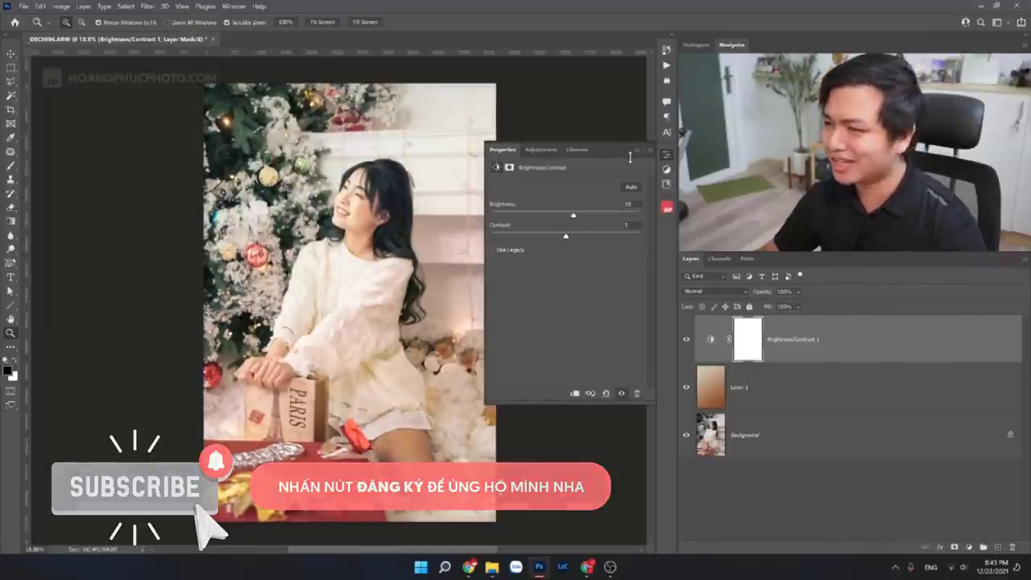
{"action": "left_click", "coordinate": [828, 289]}
{"action": "key", "text": "b"}
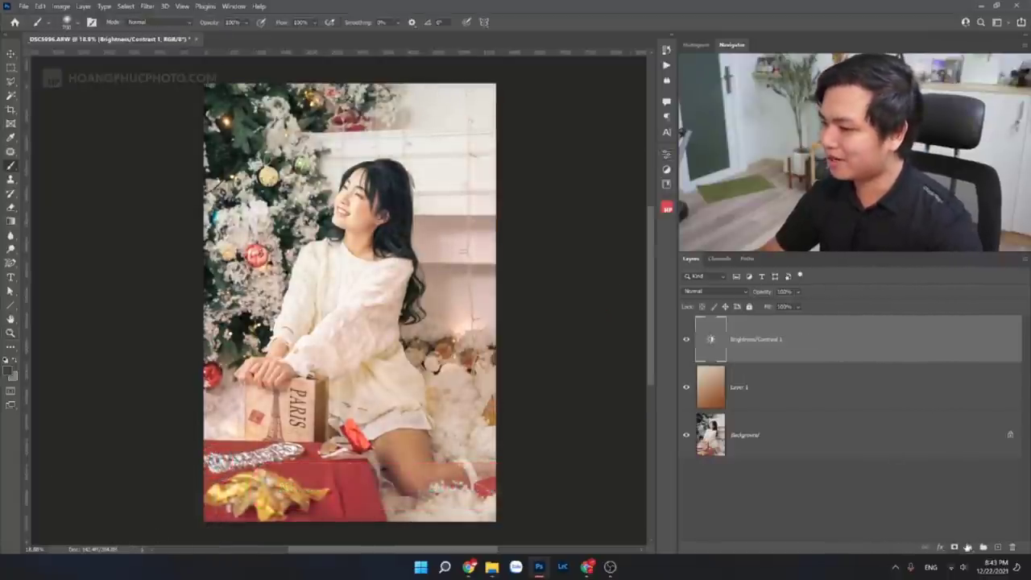
{"action": "key", "text": "Delete"}
Step: Add an Exposure adjustment layer at +0.2 and toggle it to compare the brightening
{"action": "left_click", "coordinate": [968, 547]}
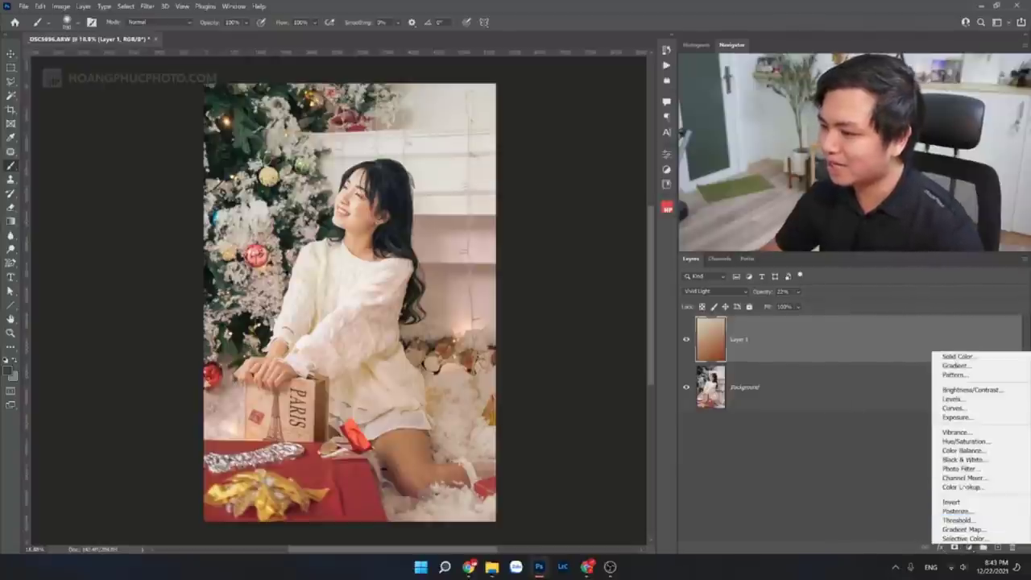
{"action": "left_click", "coordinate": [979, 418]}
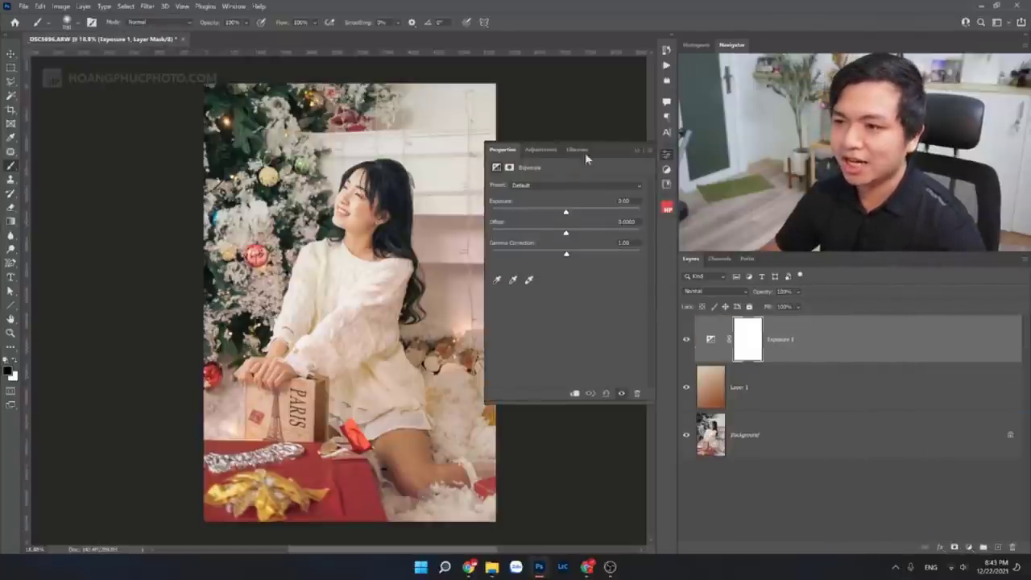
{"action": "left_click", "coordinate": [554, 185]}
{"action": "left_click", "coordinate": [603, 176]}
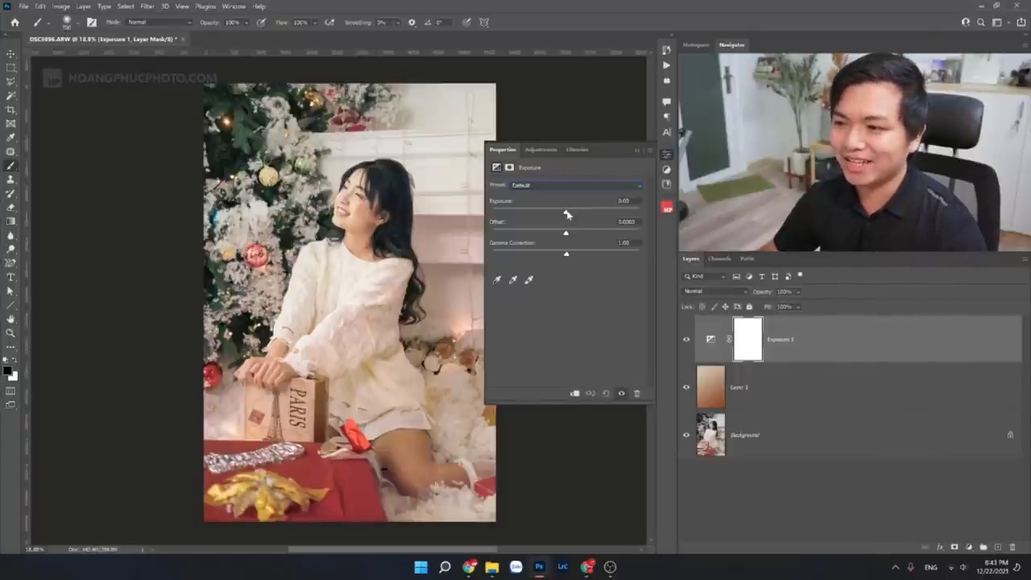
{"action": "left_click_drag", "start_coordinate": [566, 214], "coordinate": [568, 214]}
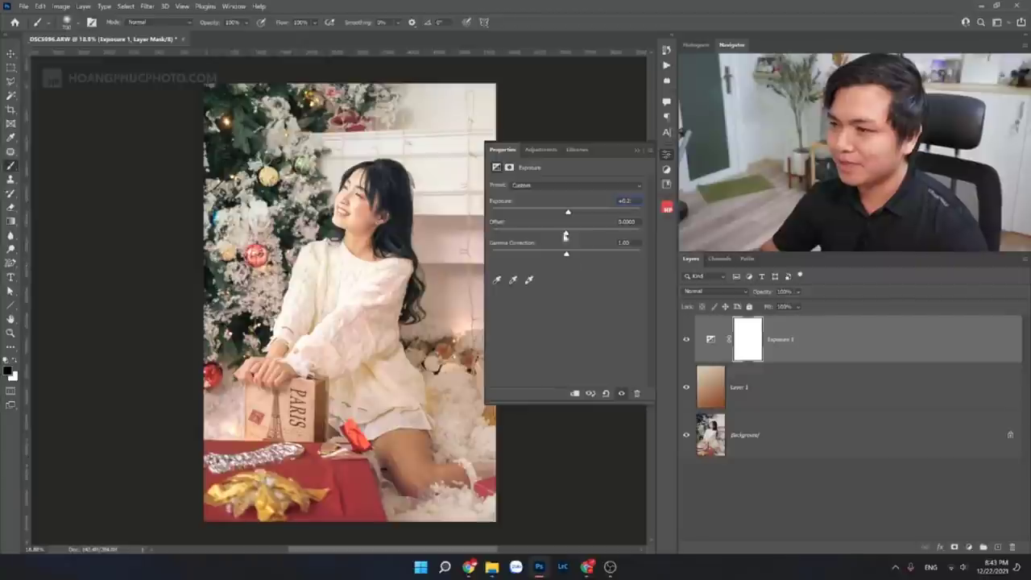
{"action": "type", "text": "0.2"}
{"action": "key", "text": "Return"}
{"action": "left_click", "coordinate": [664, 153]}
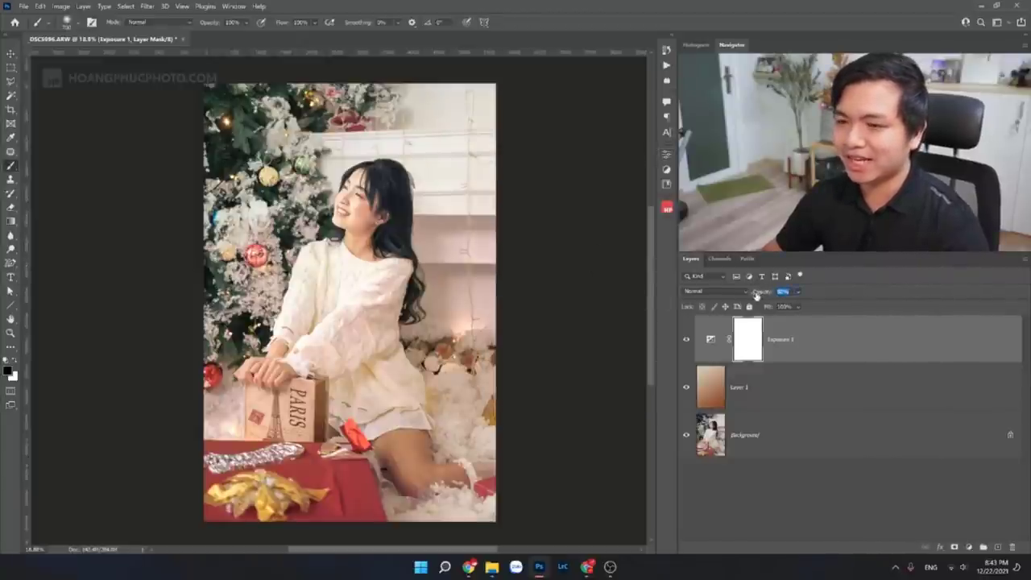
{"action": "left_click", "coordinate": [687, 340]}
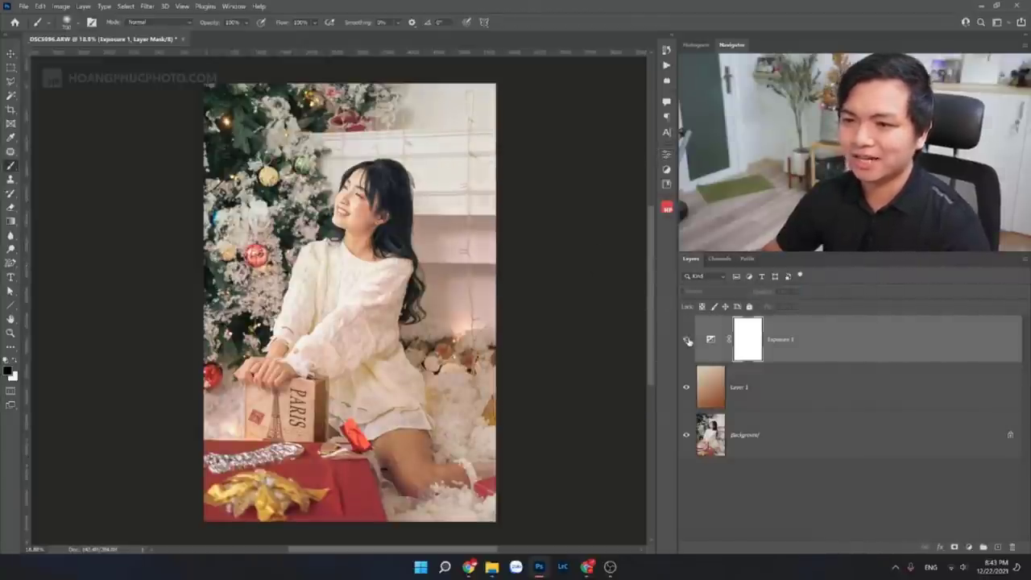
{"action": "left_click", "coordinate": [687, 340]}
{"action": "left_click", "coordinate": [687, 340]}
{"action": "left_click", "coordinate": [687, 340]}
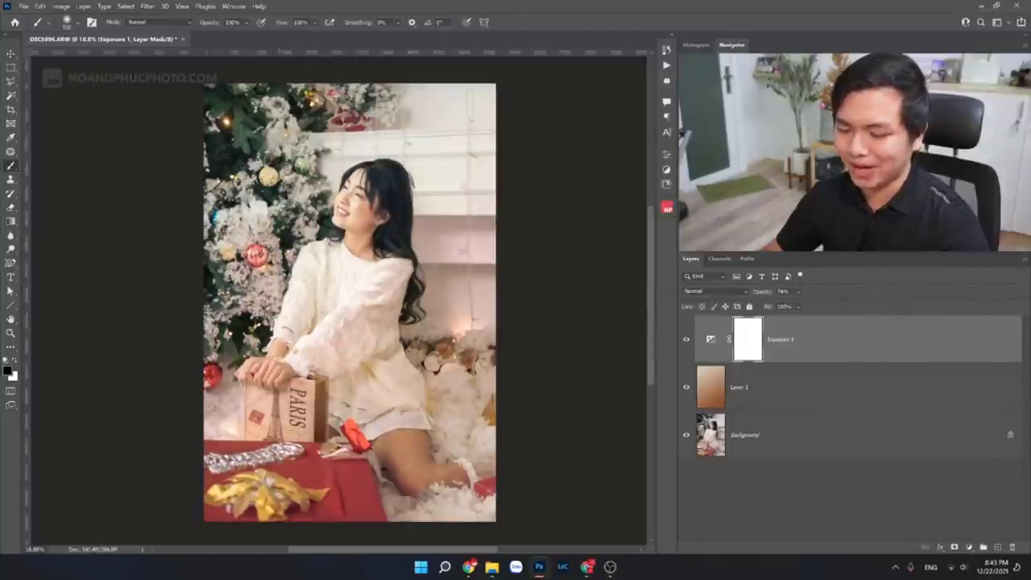
{"action": "key", "text": "z"}
{"action": "left_click", "coordinate": [384, 272], "text": "alt"}
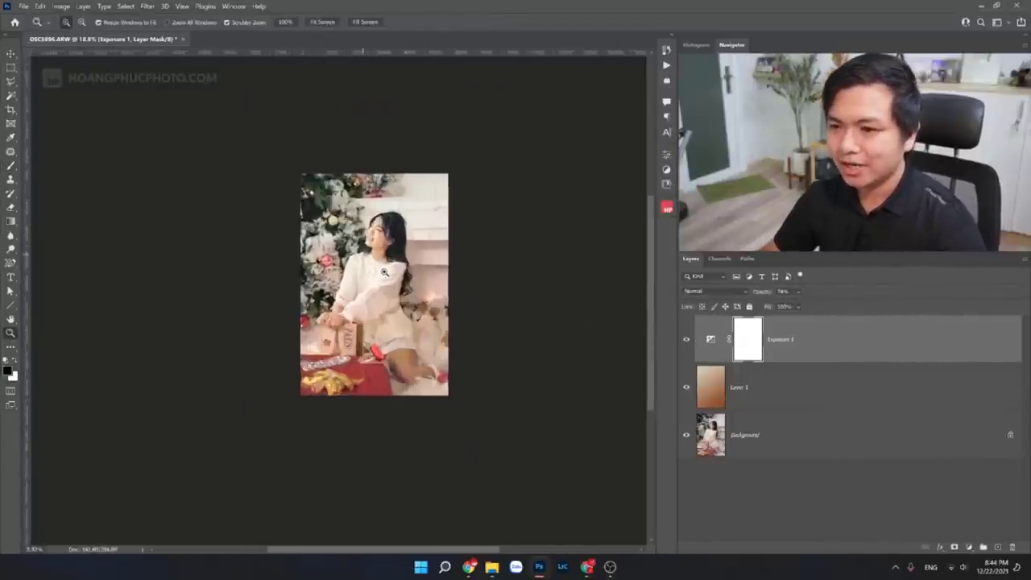
{"action": "left_click", "coordinate": [384, 272]}
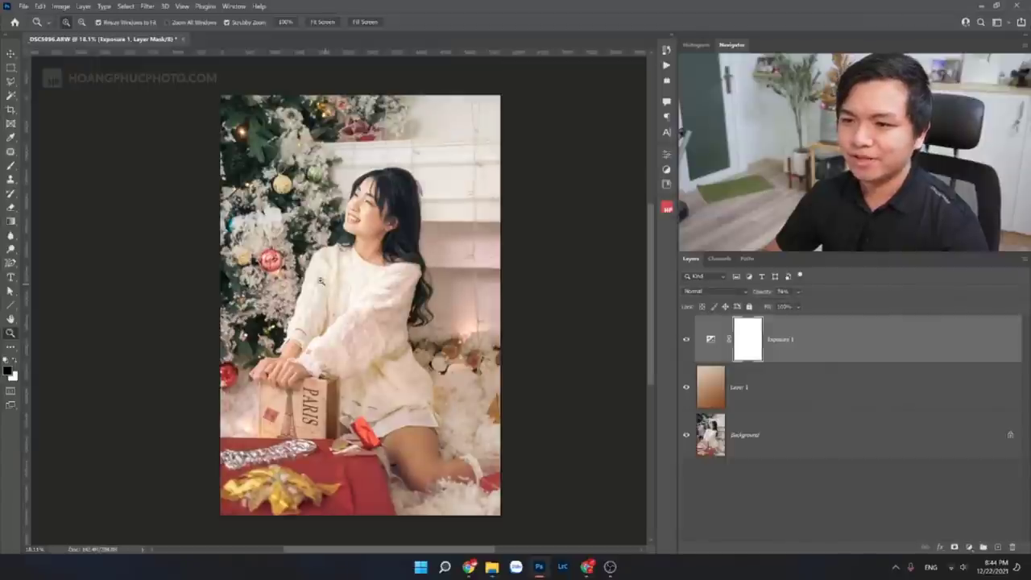
{"action": "mouse_move", "coordinate": [347, 278]}
{"action": "left_mouse_down"}
{"action": "mouse_move", "coordinate": [345, 292]}
{"action": "mouse_move", "coordinate": [384, 312]}
{"action": "left_mouse_up"}
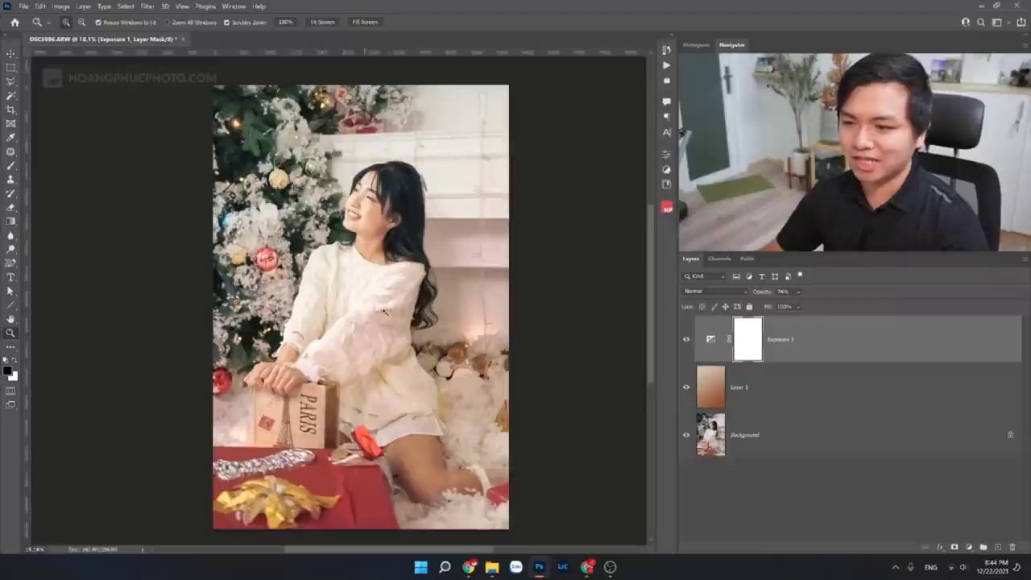
{"action": "left_click_drag", "start_coordinate": [475, 201], "coordinate": [242, 187]}
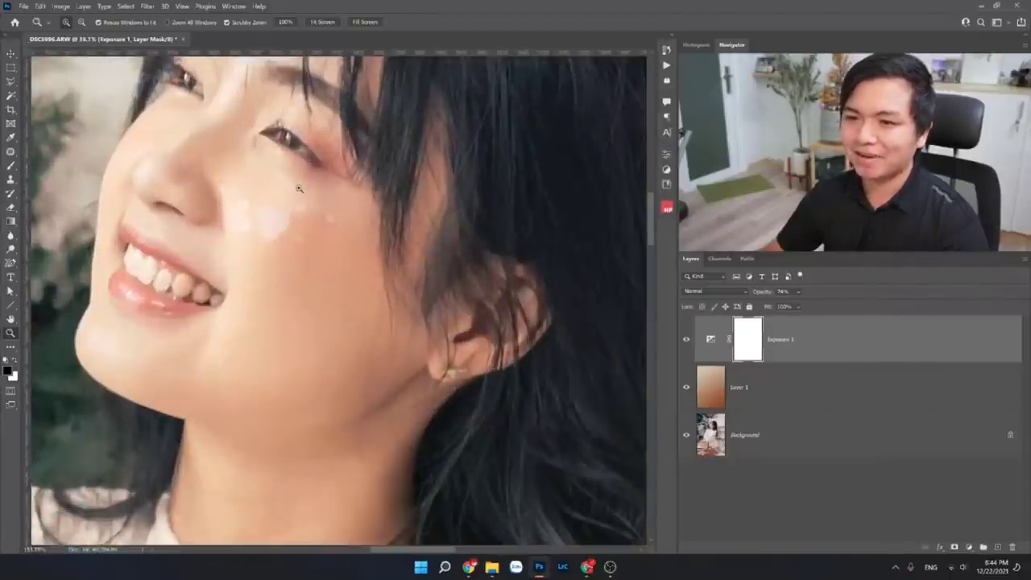
{"action": "scroll", "coordinate": [355, 360], "scroll_direction": "down", "scroll_amount": 3}
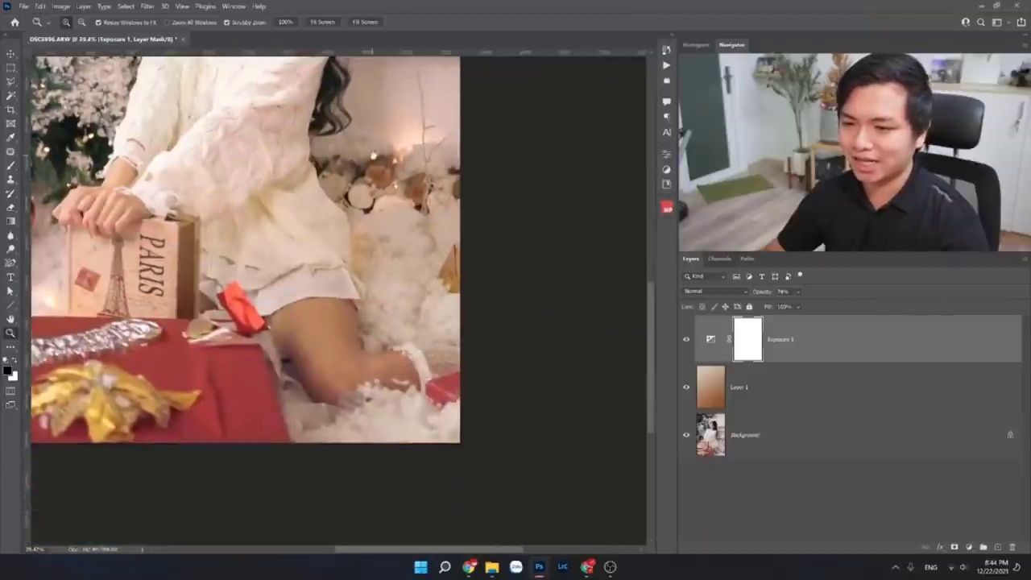
{"action": "scroll", "coordinate": [355, 360], "scroll_direction": "up", "scroll_amount": 5}
{"action": "scroll", "coordinate": [355, 360], "scroll_direction": "down", "scroll_amount": 5}
{"action": "scroll", "coordinate": [355, 360], "scroll_direction": "up", "scroll_amount": 2}
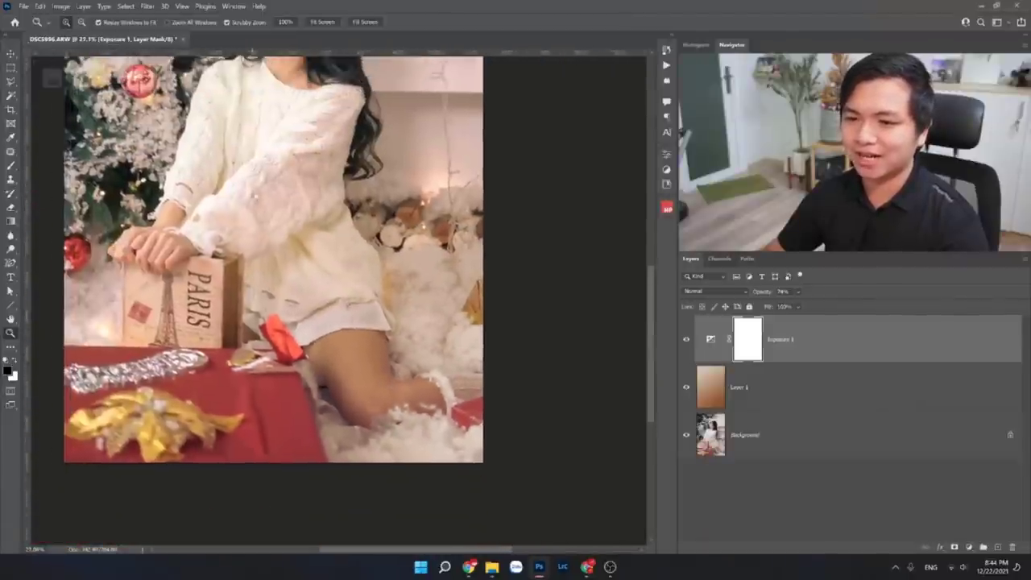
{"action": "scroll", "coordinate": [355, 360], "scroll_direction": "down", "scroll_amount": 3}
{"action": "scroll", "coordinate": [358, 292], "scroll_direction": "up", "scroll_amount": 1}
{"action": "scroll", "coordinate": [358, 292], "scroll_direction": "up", "scroll_amount": 1}
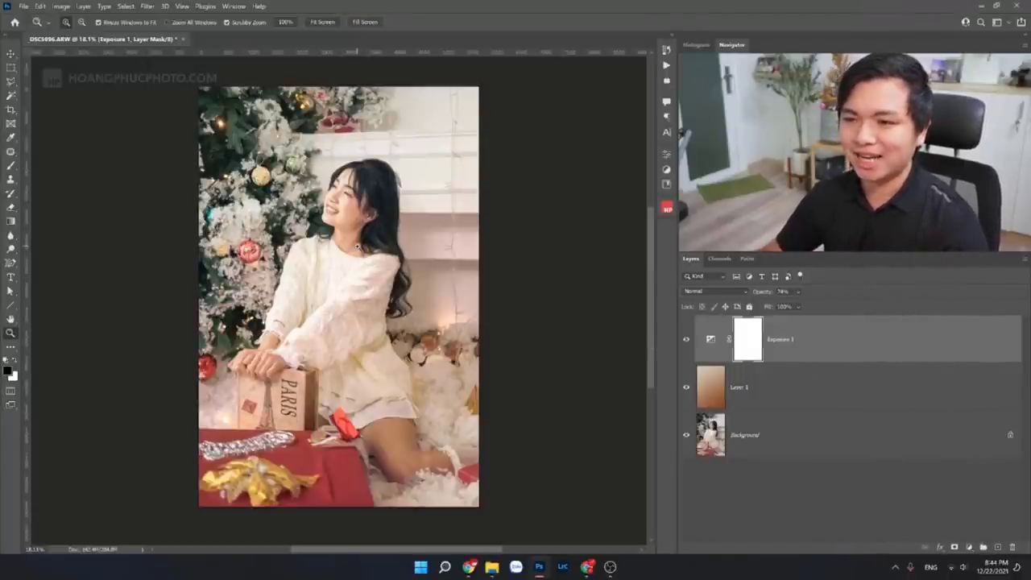
{"action": "left_click_drag", "start_coordinate": [357, 246], "coordinate": [349, 206]}
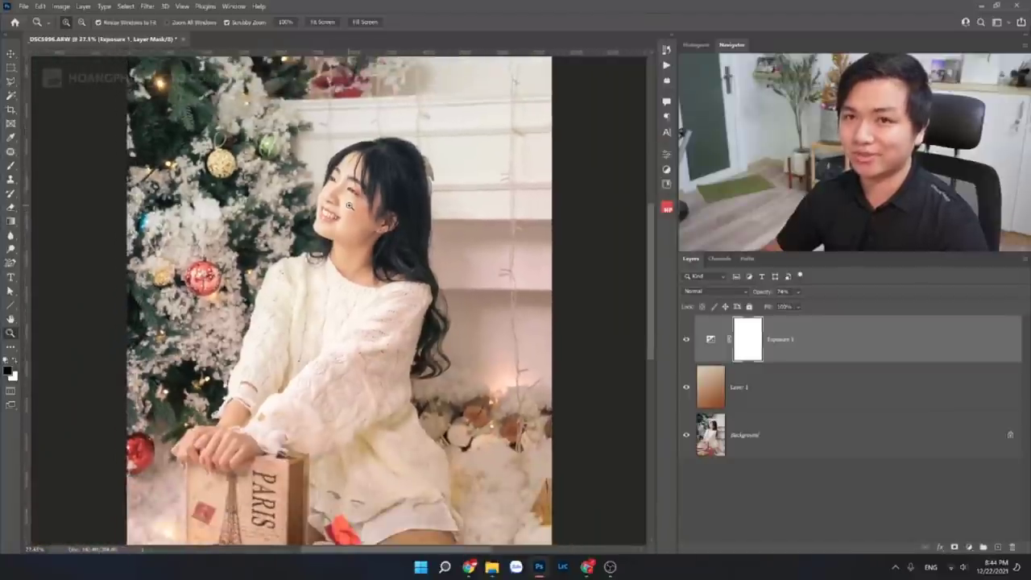
{"action": "left_click", "coordinate": [814, 418]}
{"action": "left_click", "coordinate": [817, 355]}
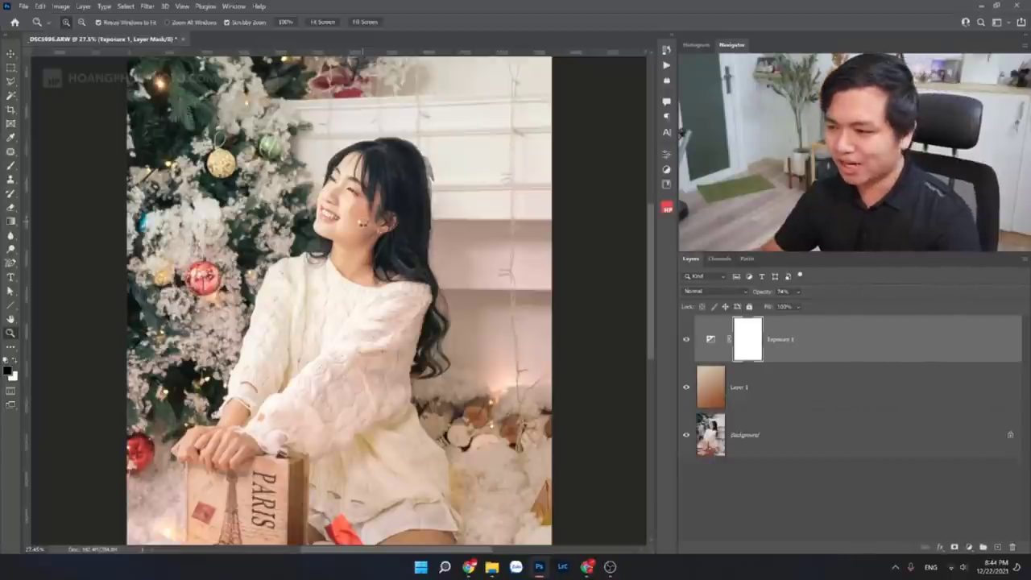
Step: Stamp visible layers into a new Layer 2 with Ctrl+Alt+Shift+E, then zoom out to the full portrait
{"action": "key", "text": "ctrl+shift+alt+e"}
{"action": "key", "text": "e"}
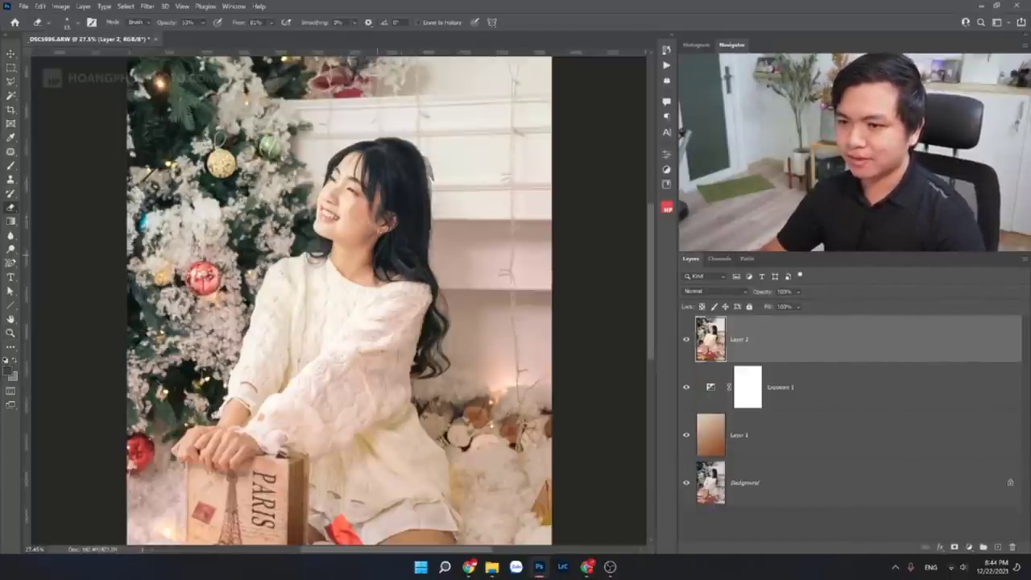
{"action": "key", "text": "z"}
{"action": "mouse_move", "coordinate": [305, 216]}
{"action": "left_mouse_down"}
{"action": "mouse_move", "coordinate": [286, 216]}
{"action": "mouse_move", "coordinate": [376, 191]}
{"action": "left_mouse_up"}
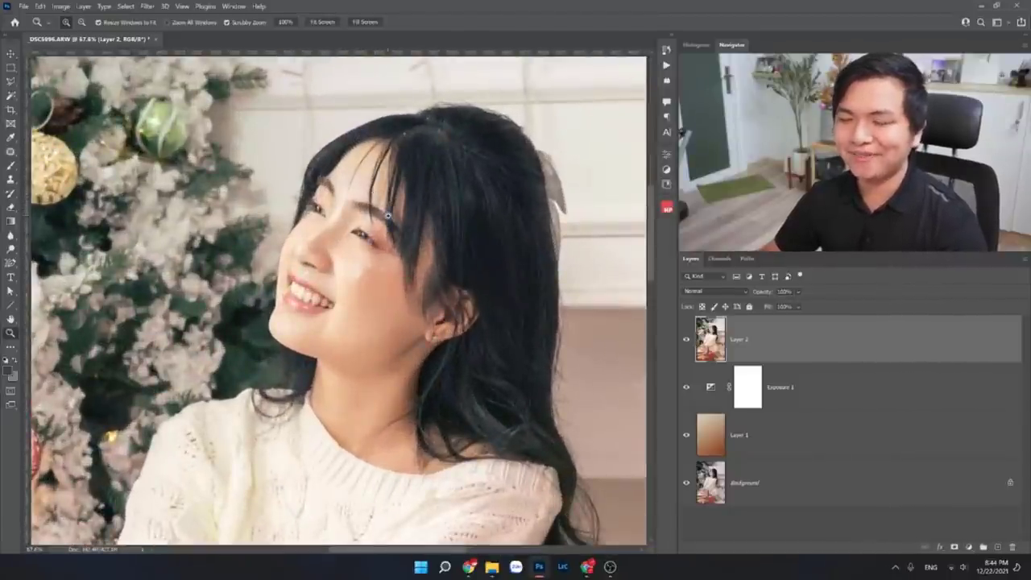
{"action": "left_click_drag", "start_coordinate": [397, 210], "coordinate": [374, 215]}
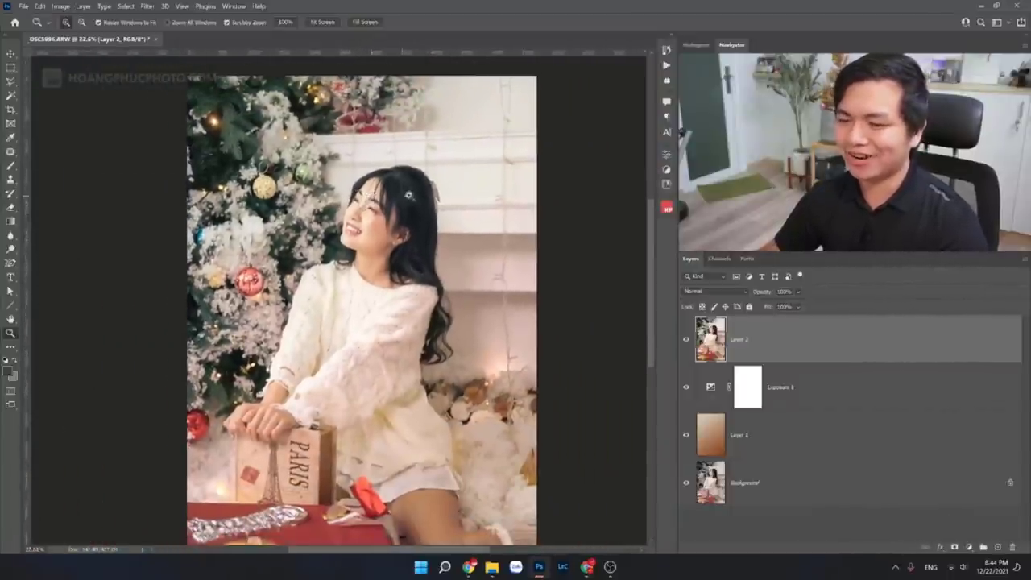
{"action": "mouse_move", "coordinate": [372, 203]}
{"action": "left_mouse_down"}
{"action": "mouse_move", "coordinate": [395, 205]}
{"action": "mouse_move", "coordinate": [268, 249]}
{"action": "mouse_move", "coordinate": [370, 252]}
{"action": "mouse_move", "coordinate": [408, 238]}
{"action": "left_mouse_up"}
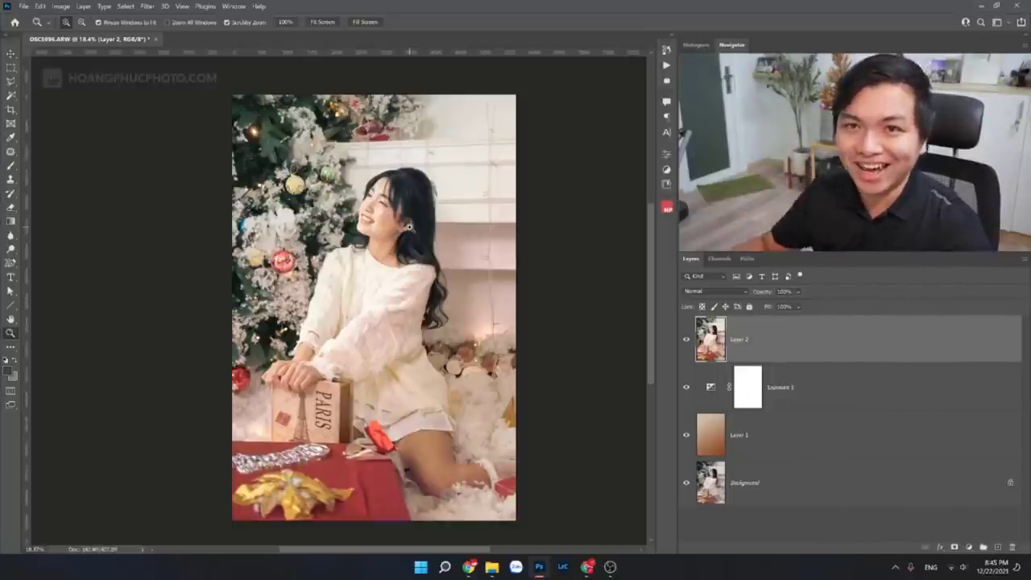
Step: Open Image Size for the 5760 × 8640 px portrait and preview Preserve Details 2.0, then Bilinear resampling
{"action": "left_click", "coordinate": [62, 6]}
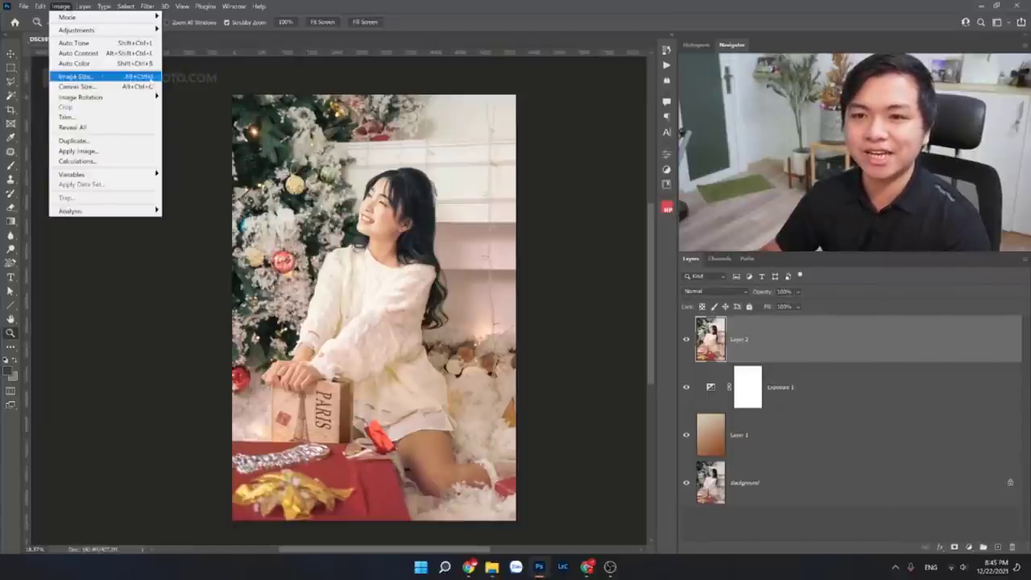
{"action": "left_click", "coordinate": [76, 76]}
{"action": "left_click_drag", "start_coordinate": [229, 180], "coordinate": [342, 210]}
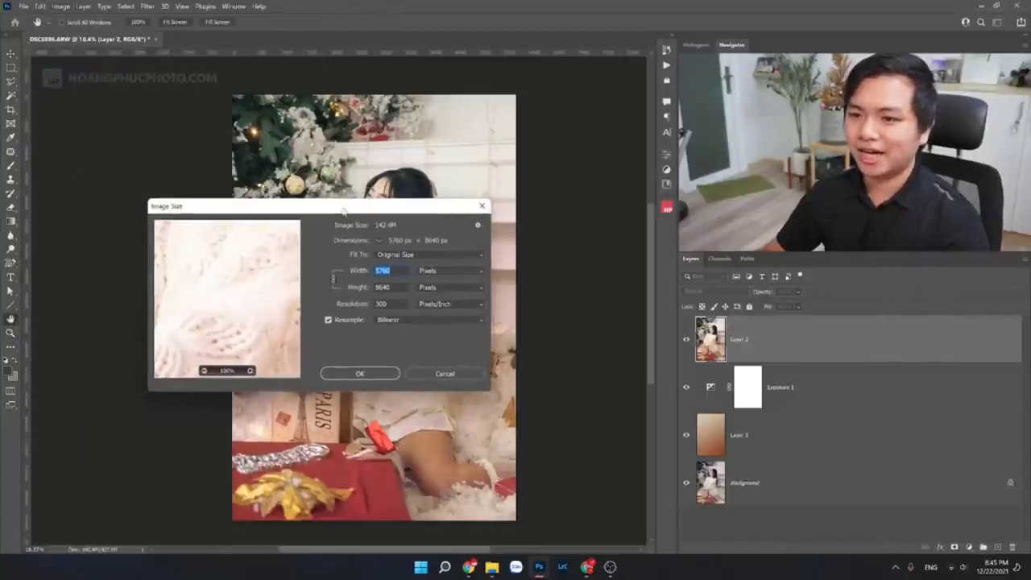
{"action": "left_click", "coordinate": [396, 320]}
{"action": "left_click", "coordinate": [343, 341]}
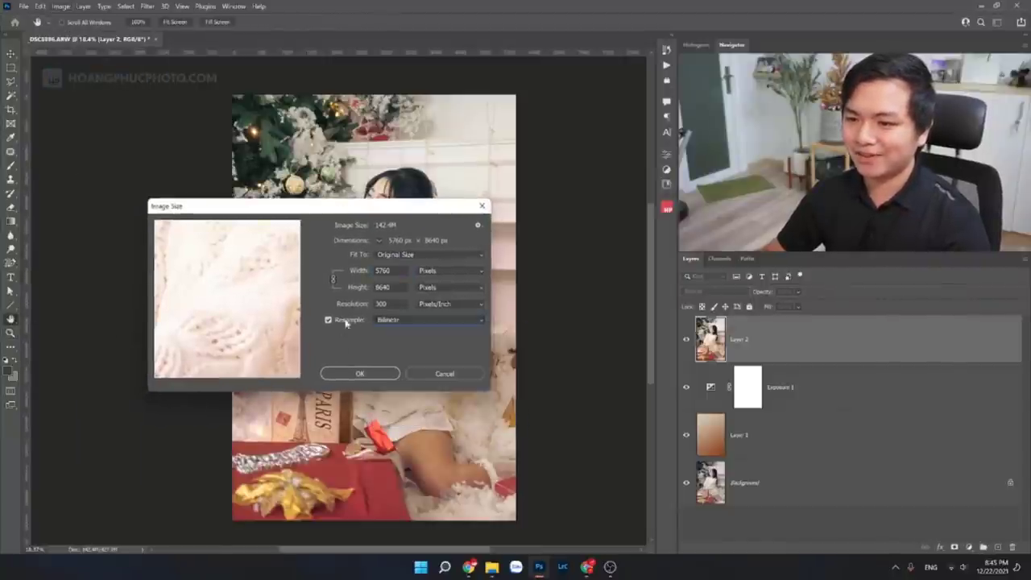
{"action": "left_click", "coordinate": [385, 322]}
{"action": "left_click", "coordinate": [409, 357]}
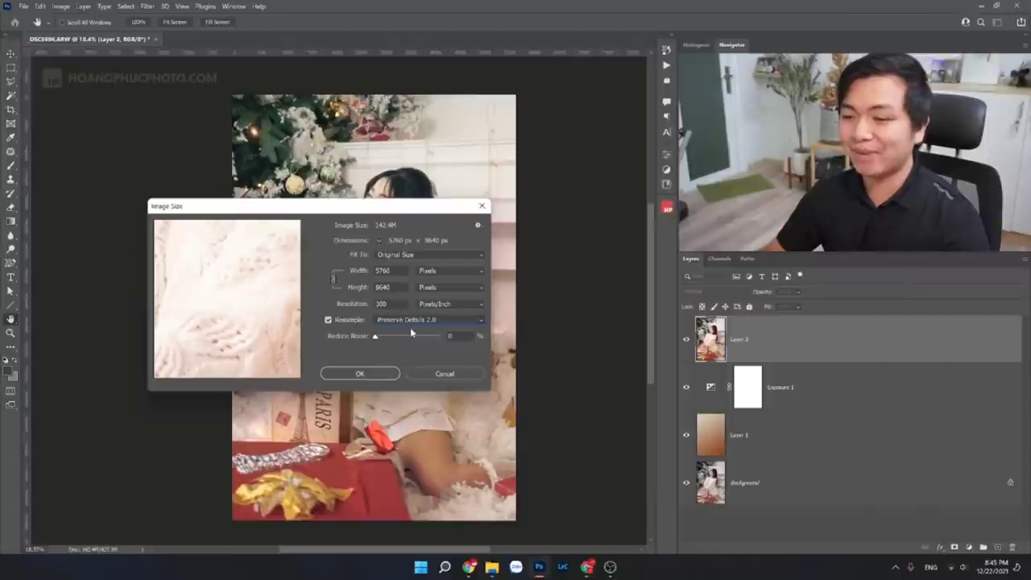
{"action": "left_click", "coordinate": [410, 322]}
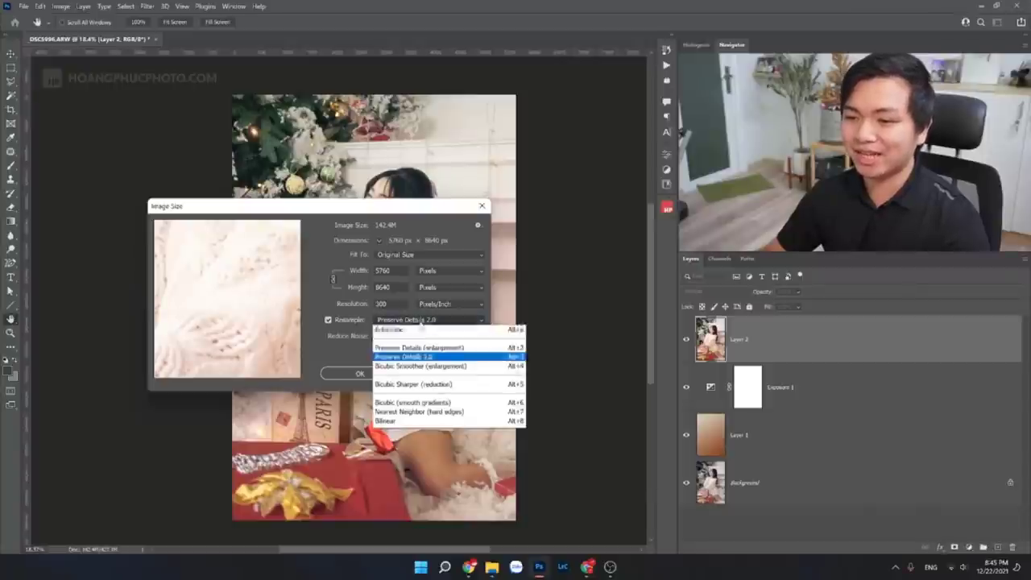
{"action": "left_click", "coordinate": [411, 421]}
Step: Compare Preserve Details (enlargement) and Preserve Details 2.0, finally leaving Resample on Bilinear
{"action": "left_click", "coordinate": [415, 322]}
{"action": "left_click", "coordinate": [411, 421]}
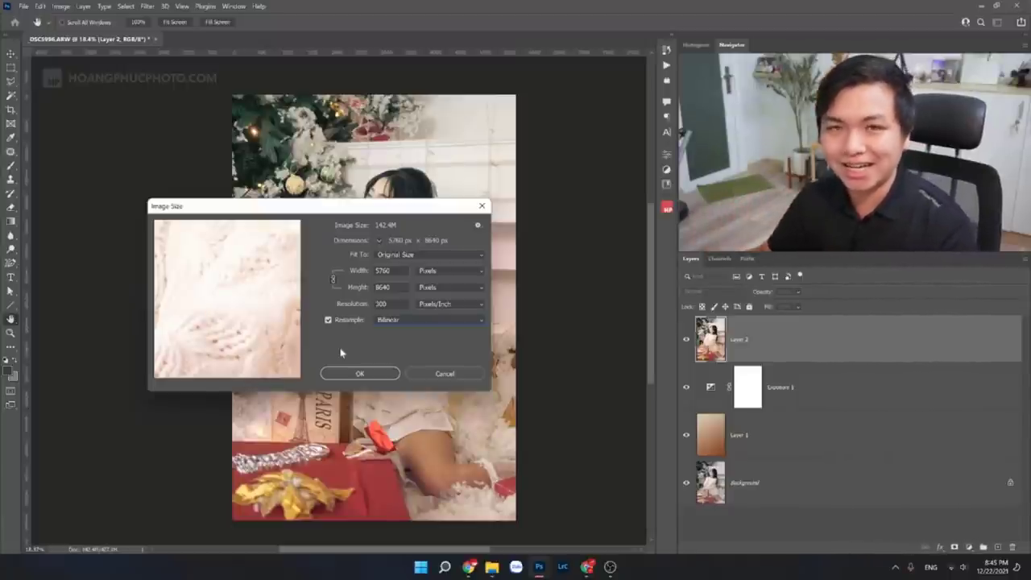
{"action": "left_click", "coordinate": [427, 320]}
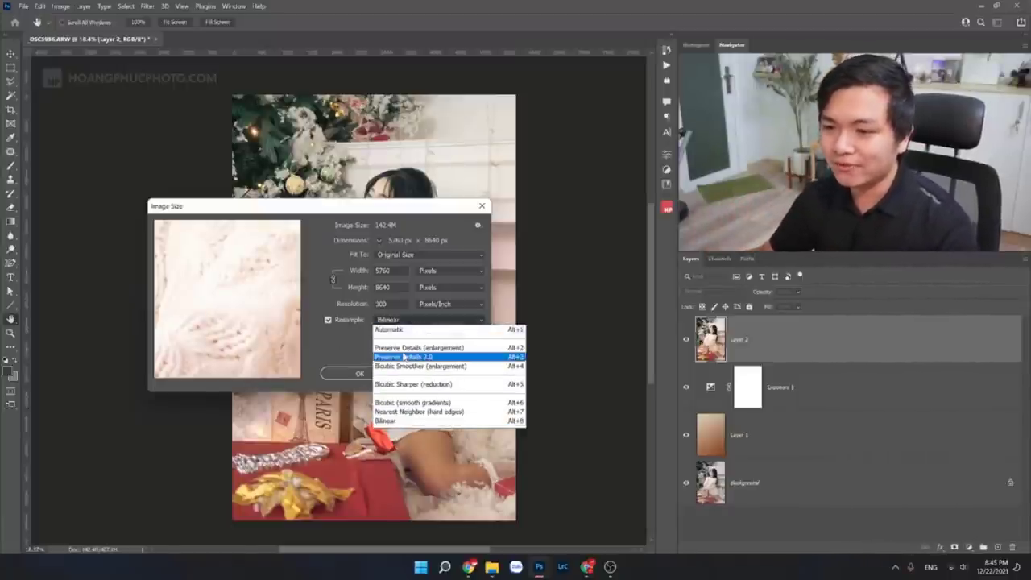
{"action": "left_click", "coordinate": [418, 347]}
{"action": "left_click", "coordinate": [422, 322]}
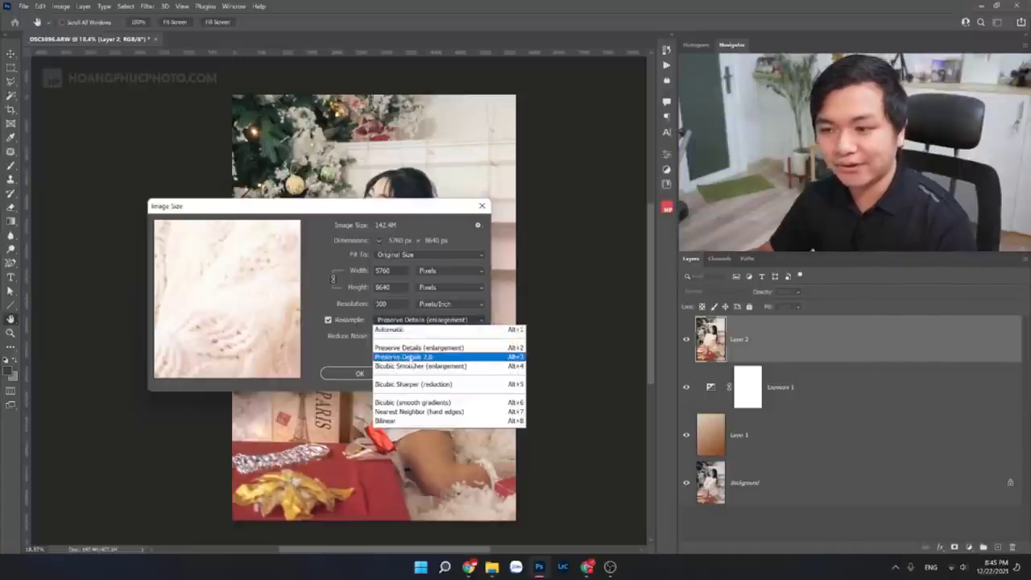
{"action": "left_click", "coordinate": [411, 359]}
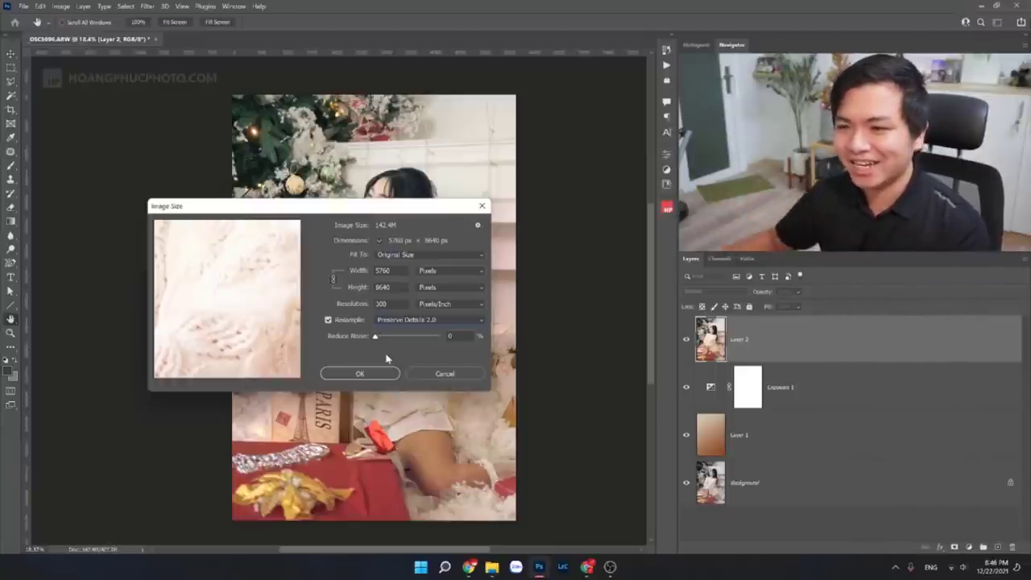
{"action": "left_click", "coordinate": [403, 322]}
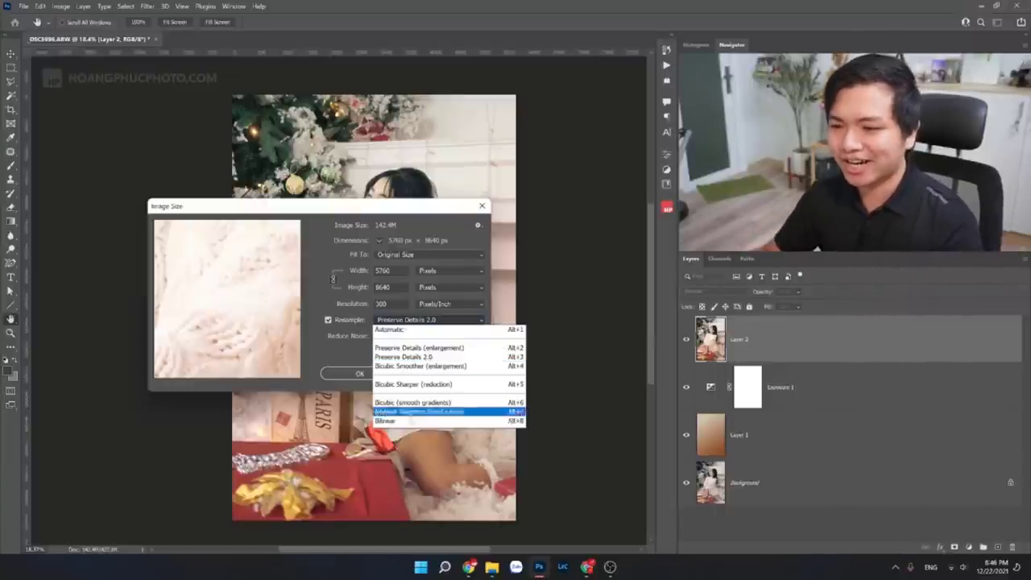
{"action": "left_click", "coordinate": [396, 421]}
Step: Set resolution to 72 ppi and height to 1500 px, giving a 1000 × 1500 px, 4.29M image
{"action": "left_click", "coordinate": [346, 306]}
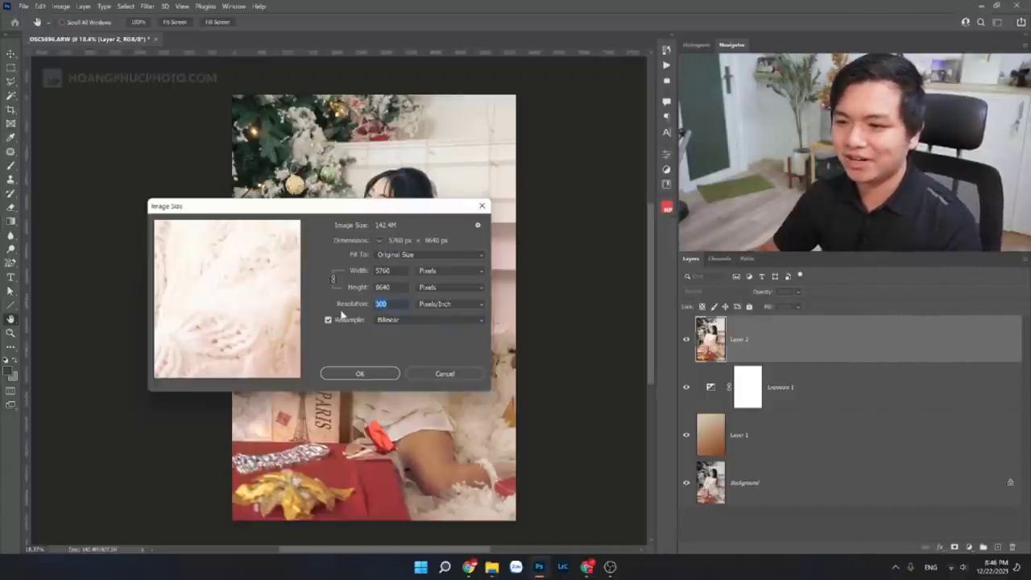
{"action": "type", "text": "72"}
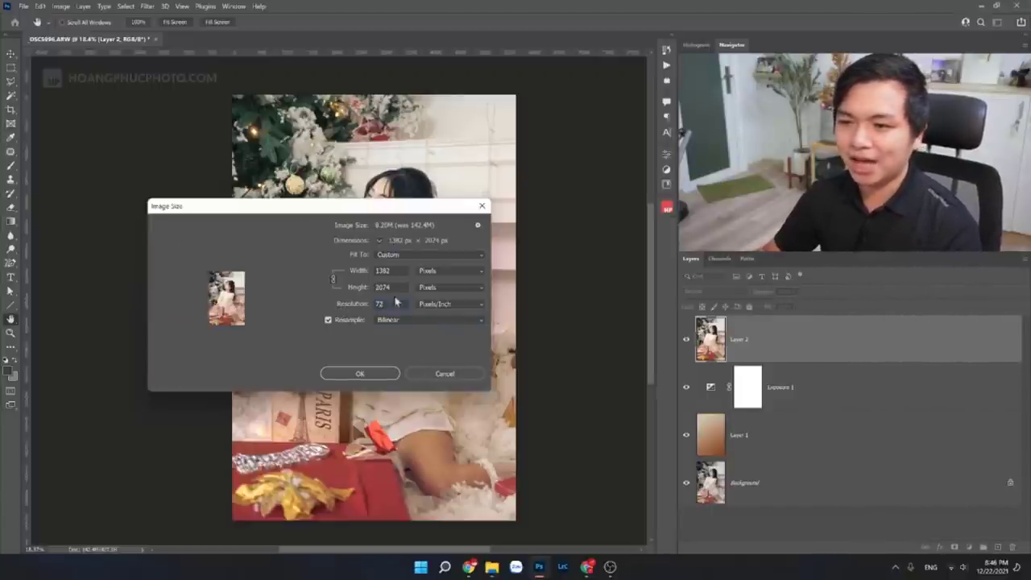
{"action": "key", "text": "shift+Tab"}
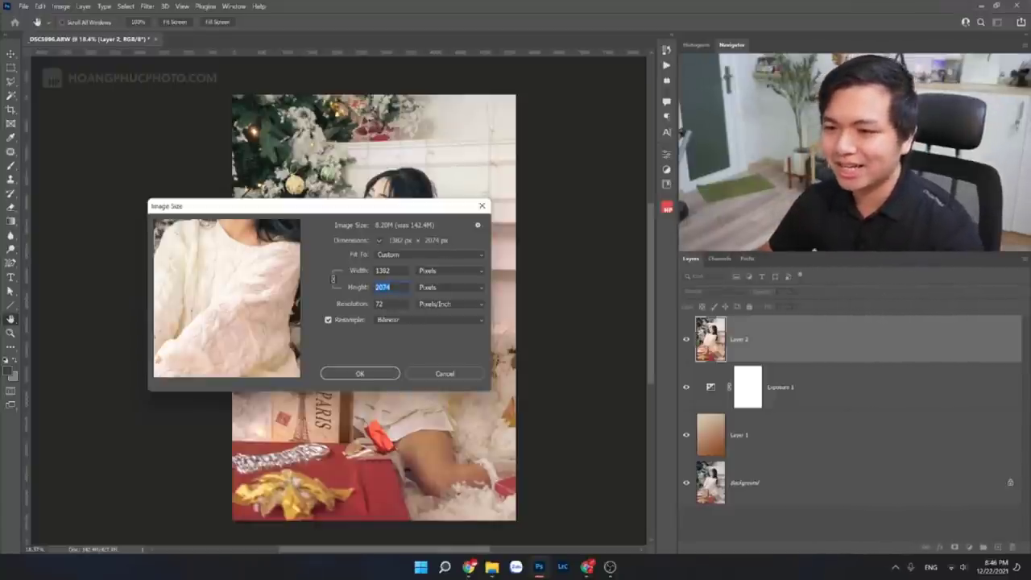
{"action": "type", "text": "2048"}
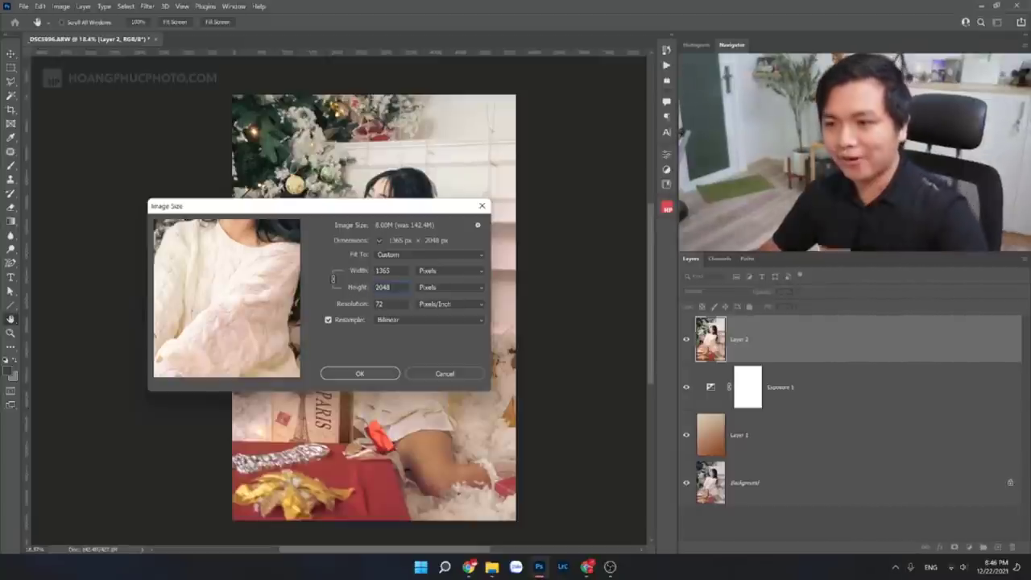
{"action": "double_click", "coordinate": [382, 287]}
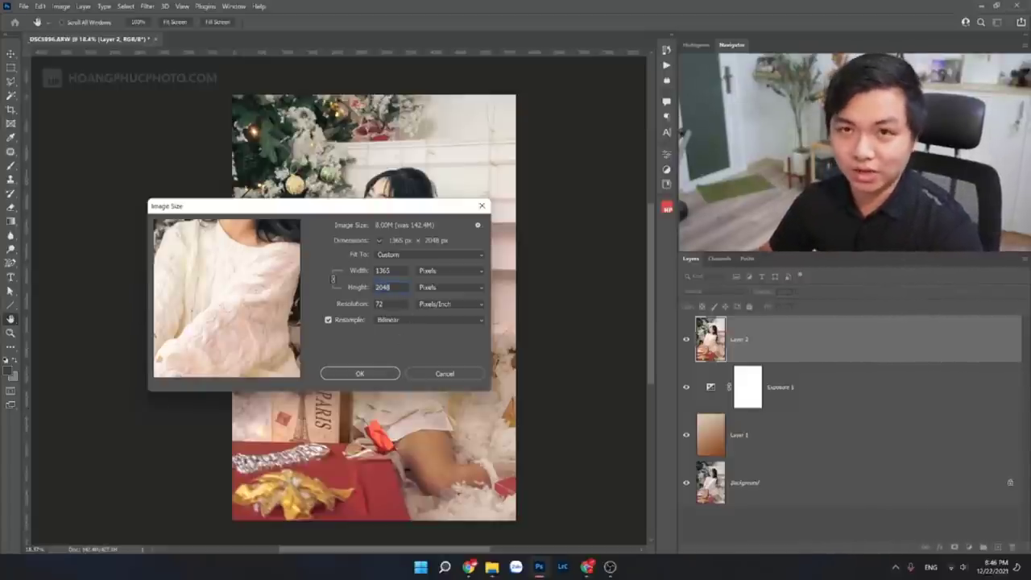
{"action": "left_click", "coordinate": [358, 297]}
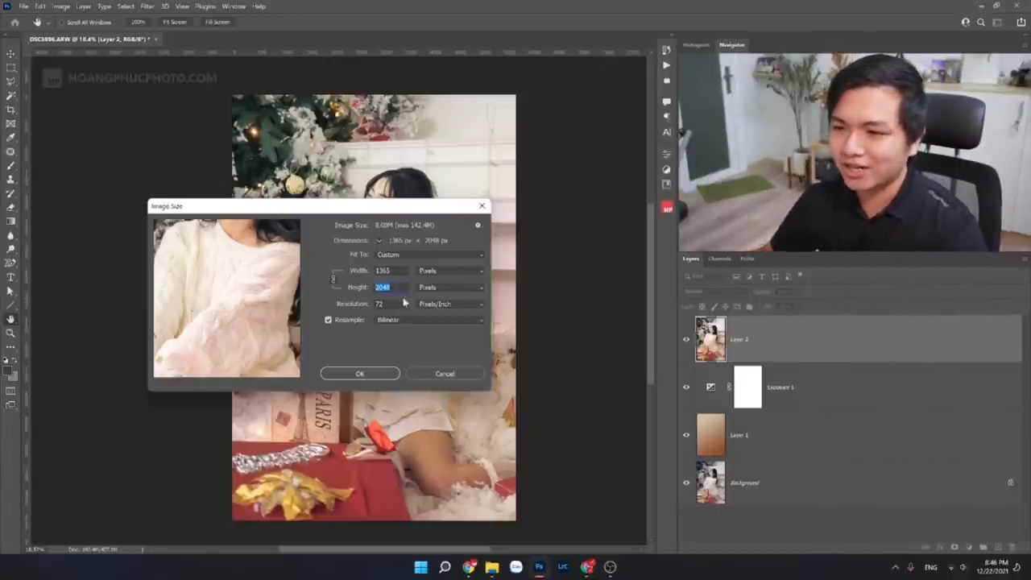
{"action": "type", "text": "1500"}
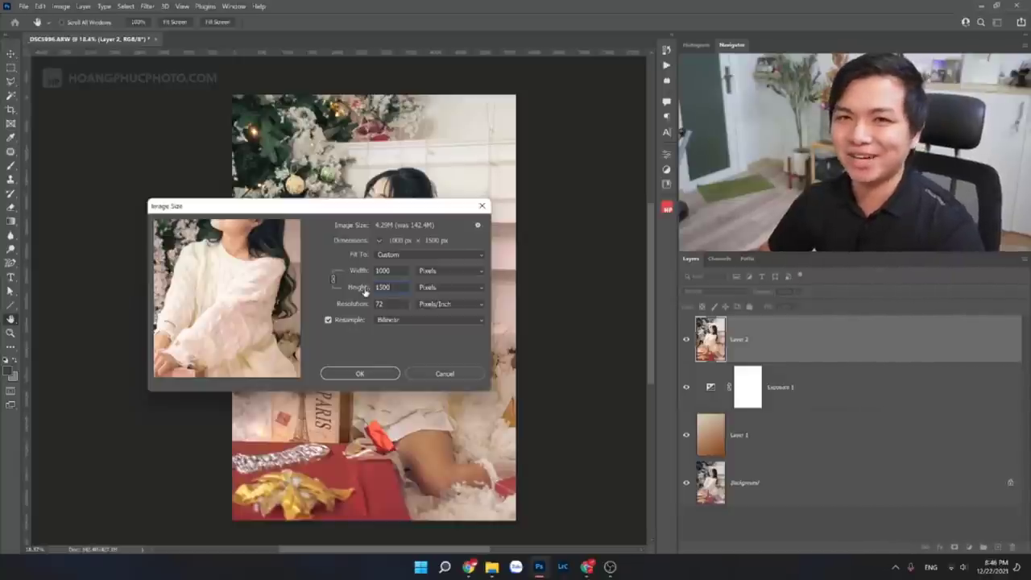
{"action": "key", "text": "ctrl+a"}
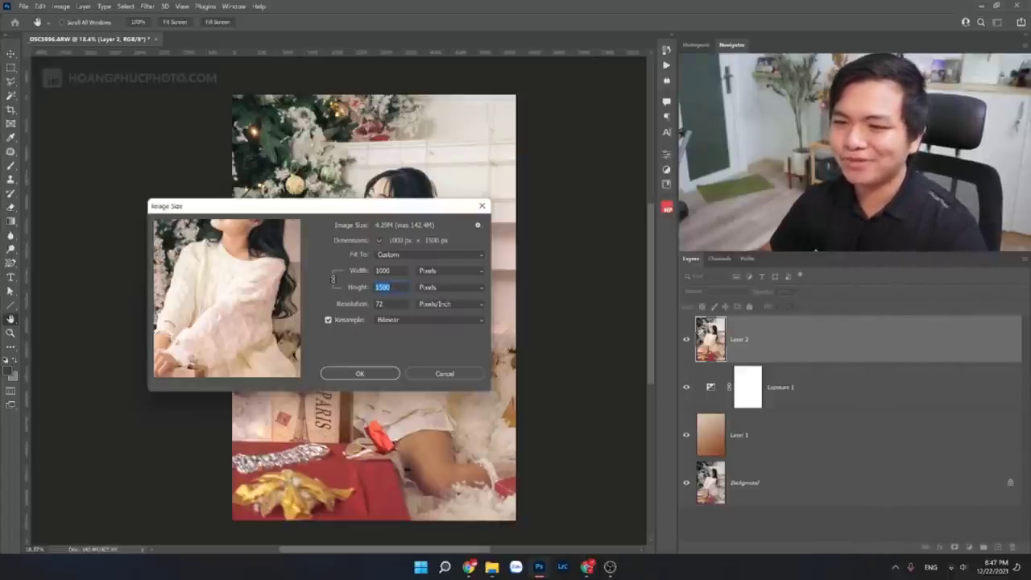
{"action": "key", "text": "shift+Tab"}
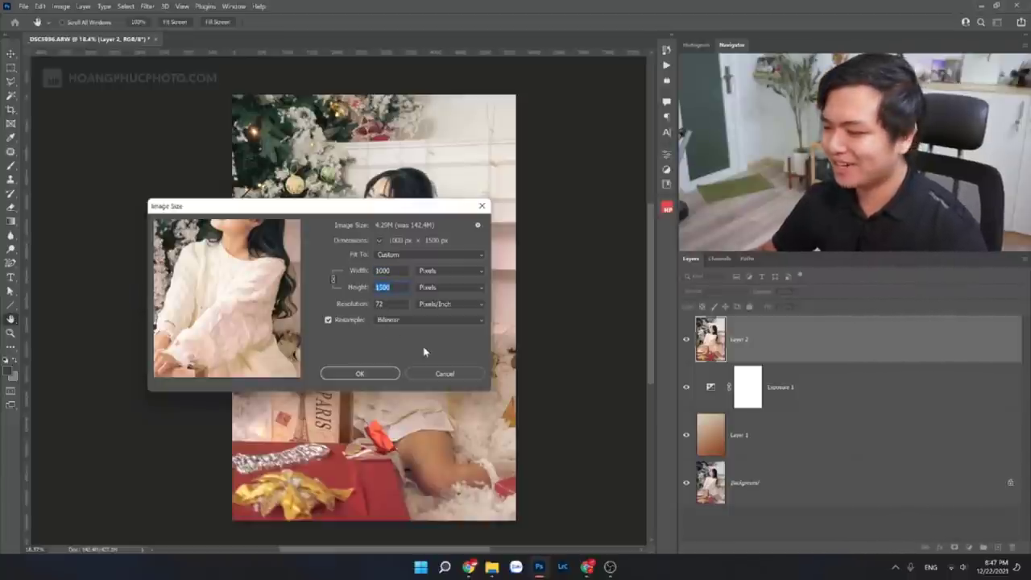
Step: Apply the 1000 × 1500 px resize and zoom in on the photo
{"action": "left_click", "coordinate": [397, 373]}
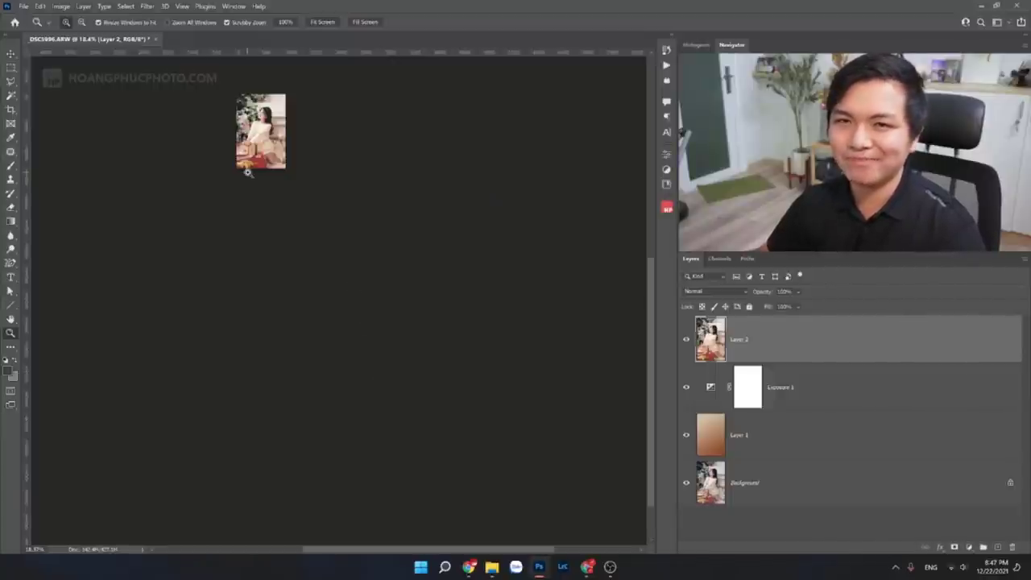
{"action": "left_click", "coordinate": [266, 121]}
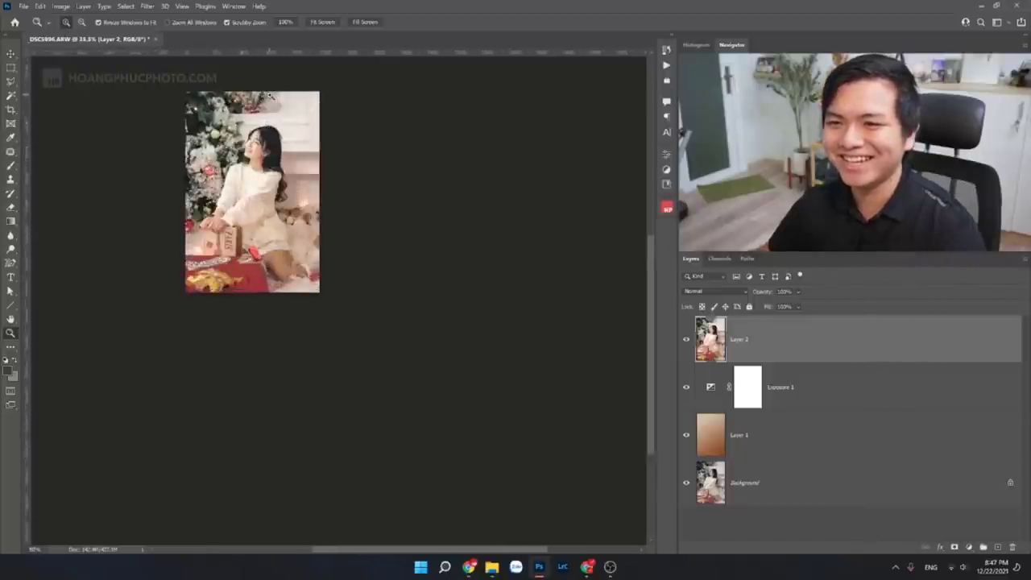
{"action": "left_click", "coordinate": [265, 161]}
{"action": "left_click", "coordinate": [330, 259]}
{"action": "left_click", "coordinate": [330, 260]}
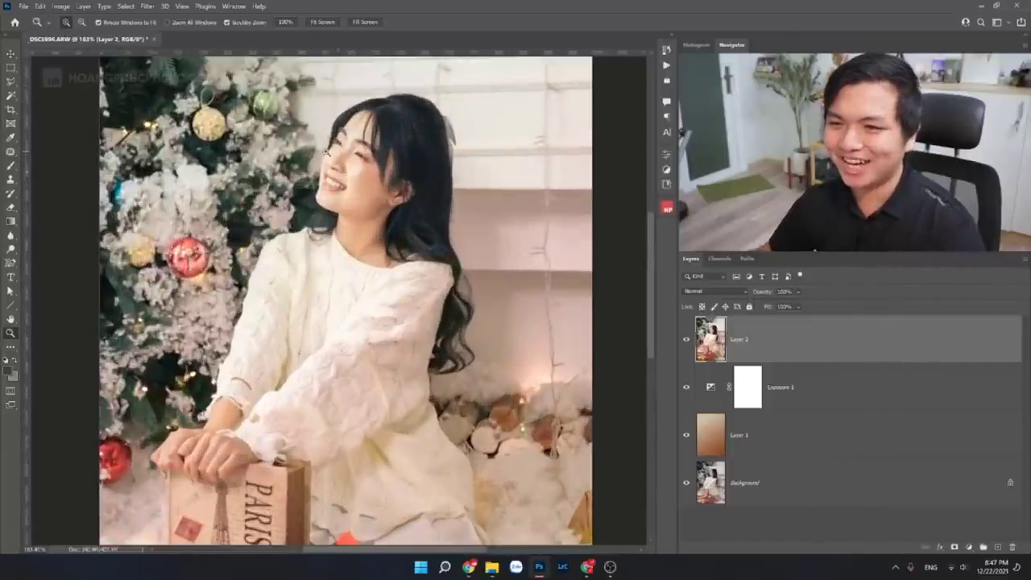
{"action": "left_click_drag", "start_coordinate": [393, 184], "coordinate": [365, 187]}
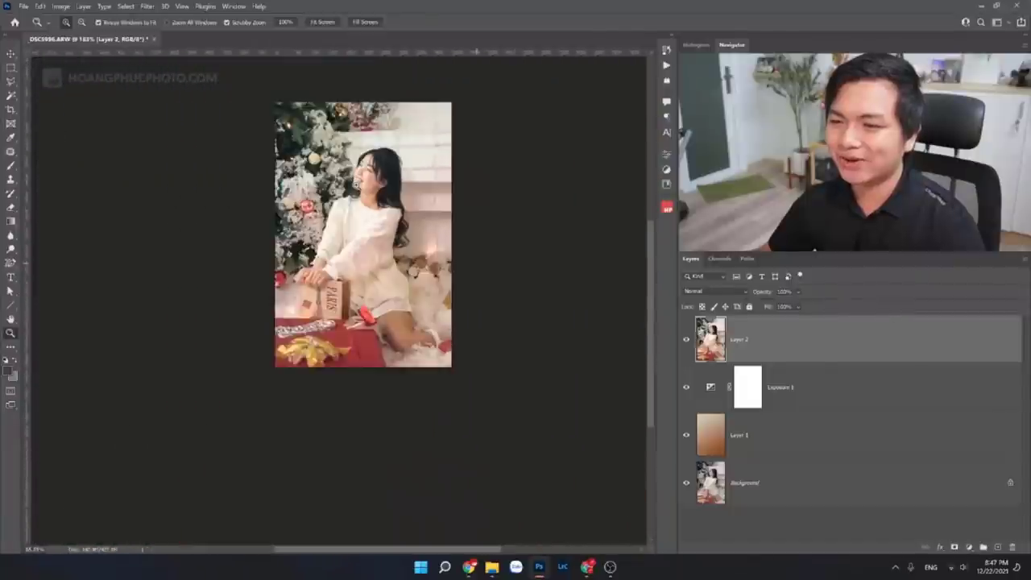
Step: Reopen Image Size with Ctrl+Alt+I, try 2048, and cancel without resizing
{"action": "key", "text": "ctrl+alt+i"}
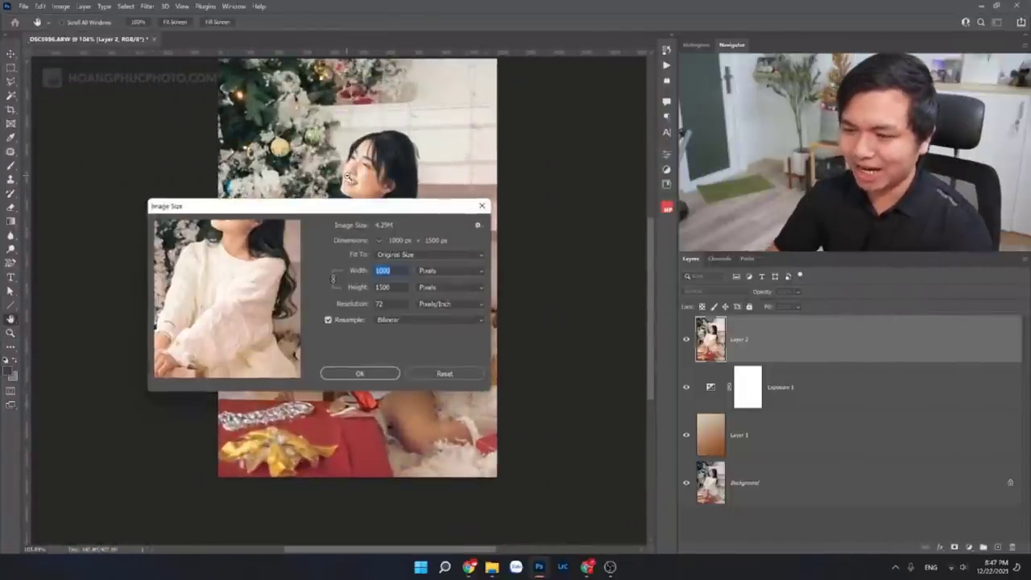
{"action": "type", "text": "2048"}
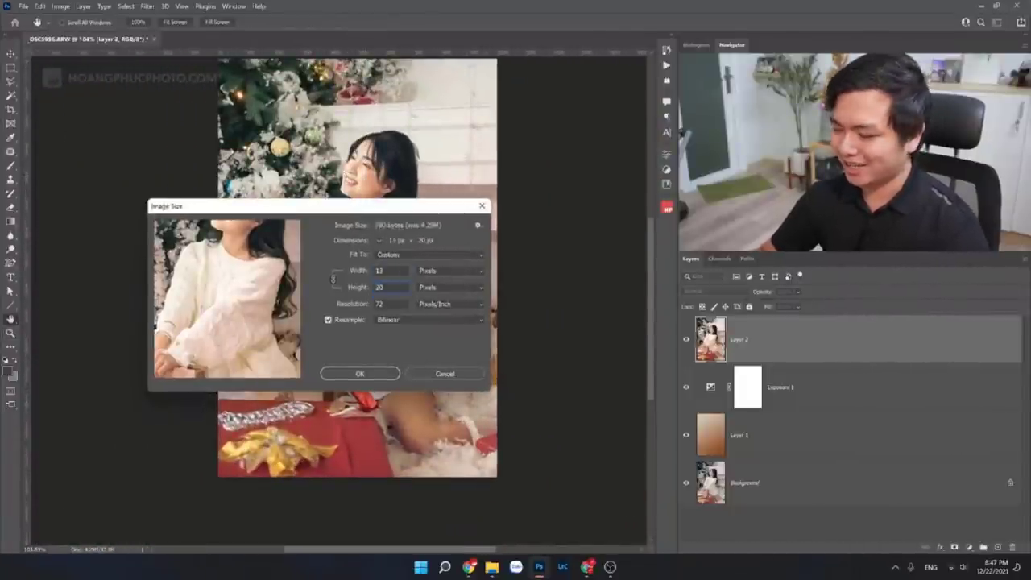
{"action": "left_click", "coordinate": [359, 373]}
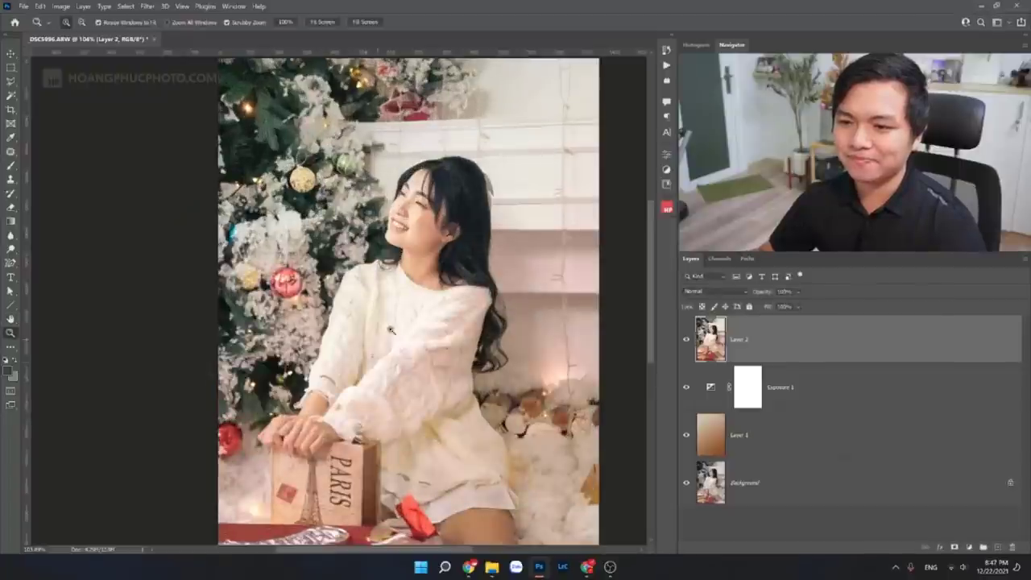
Step: Scroll and zoom around the resized 1000 × 1500 px portrait to inspect it up close
{"action": "scroll", "coordinate": [395, 201], "scroll_direction": "up", "scroll_amount": 3}
{"action": "scroll", "coordinate": [378, 218], "scroll_direction": "down", "scroll_amount": 2}
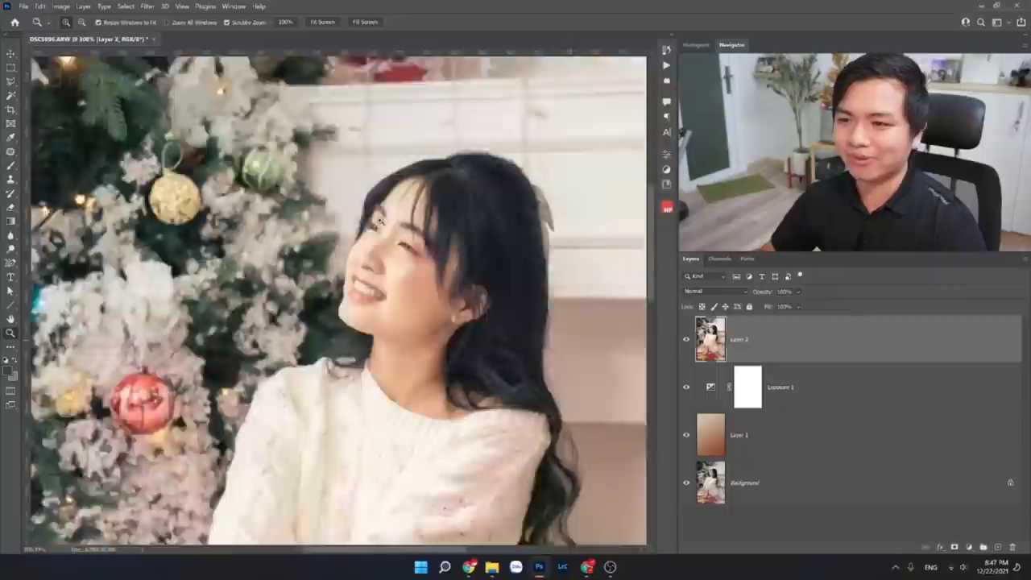
{"action": "scroll", "coordinate": [401, 215], "scroll_direction": "up", "scroll_amount": 3}
{"action": "scroll", "coordinate": [403, 218], "scroll_direction": "down", "scroll_amount": 1}
{"action": "scroll", "coordinate": [405, 230], "scroll_direction": "down", "scroll_amount": 3}
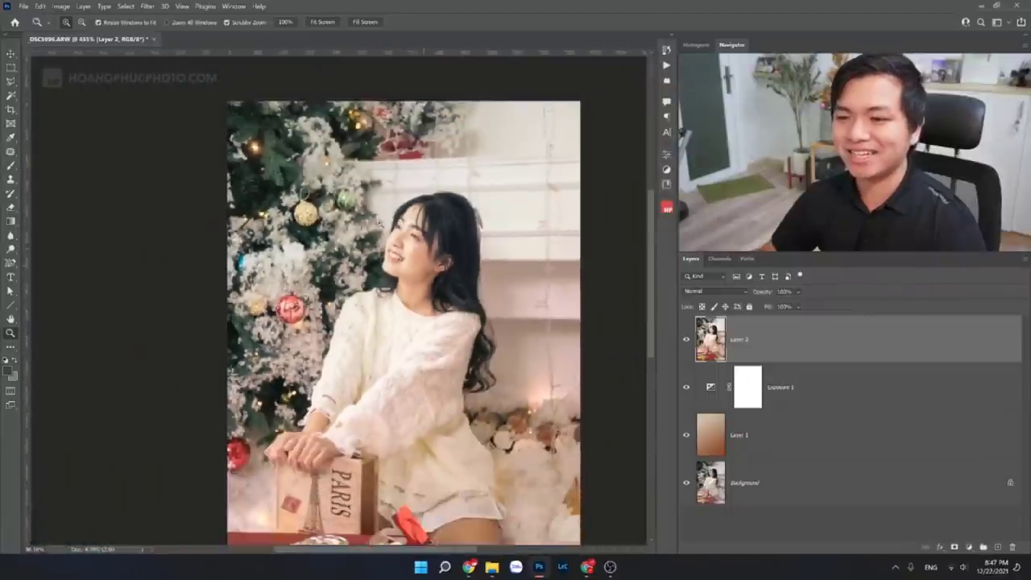
{"action": "scroll", "coordinate": [406, 242], "scroll_direction": "down", "scroll_amount": 1}
{"action": "scroll", "coordinate": [411, 243], "scroll_direction": "up", "scroll_amount": 5}
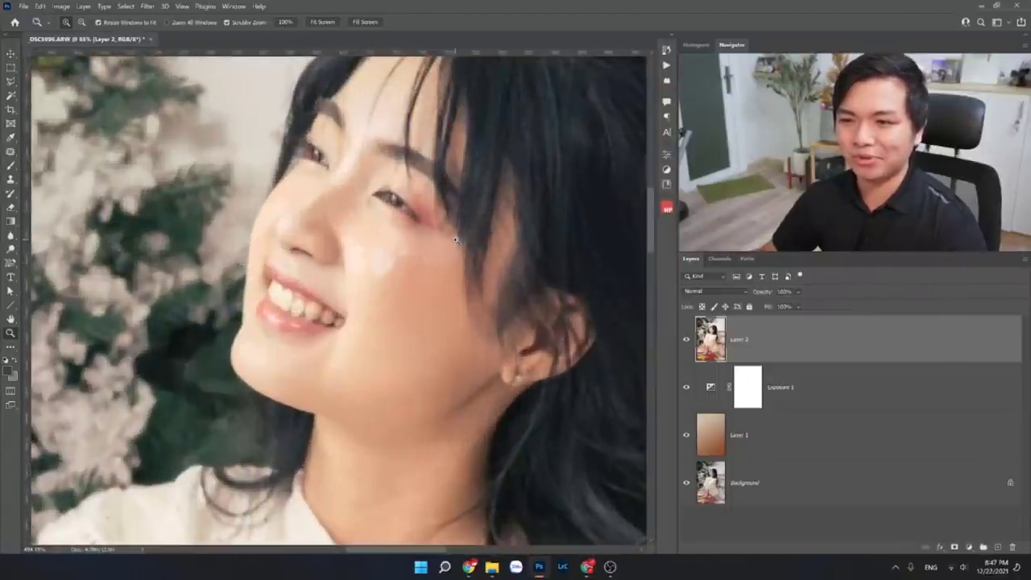
{"action": "scroll", "coordinate": [441, 240], "scroll_direction": "down", "scroll_amount": 2}
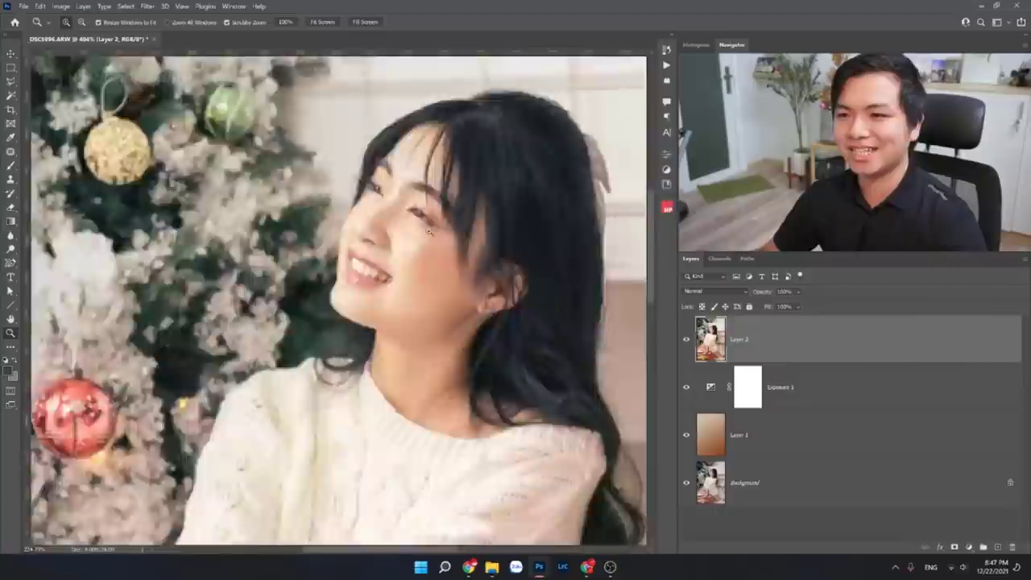
{"action": "scroll", "coordinate": [441, 240], "scroll_direction": "down", "scroll_amount": 2}
{"action": "scroll", "coordinate": [442, 240], "scroll_direction": "down", "scroll_amount": 1}
{"action": "scroll", "coordinate": [403, 269], "scroll_direction": "down", "scroll_amount": 1}
{"action": "scroll", "coordinate": [399, 262], "scroll_direction": "down", "scroll_amount": 2}
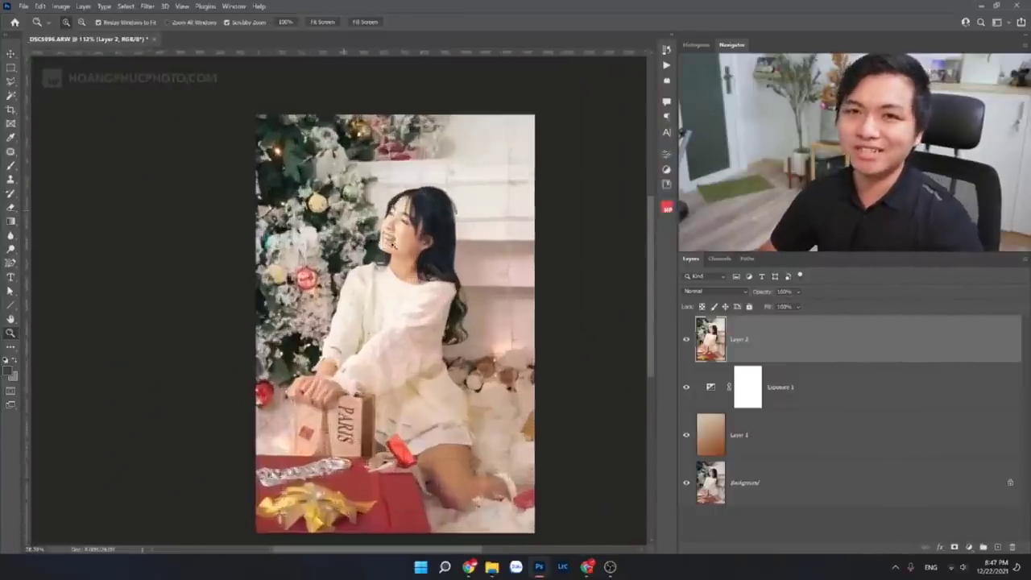
{"action": "scroll", "coordinate": [394, 254], "scroll_direction": "up", "scroll_amount": 1}
{"action": "scroll", "coordinate": [389, 246], "scroll_direction": "down", "scroll_amount": 1}
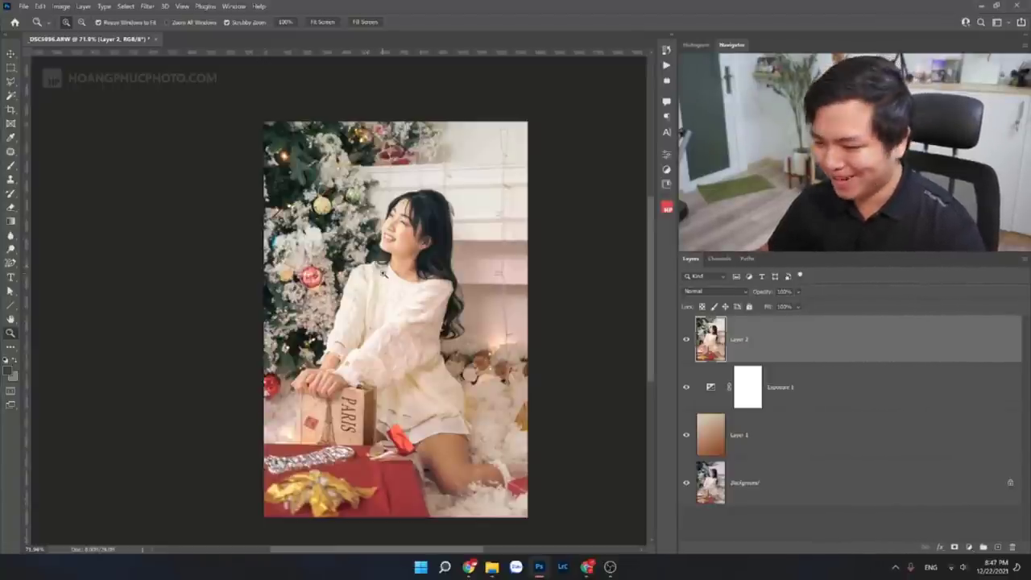
{"action": "left_click_drag", "start_coordinate": [400, 267], "coordinate": [399, 264]}
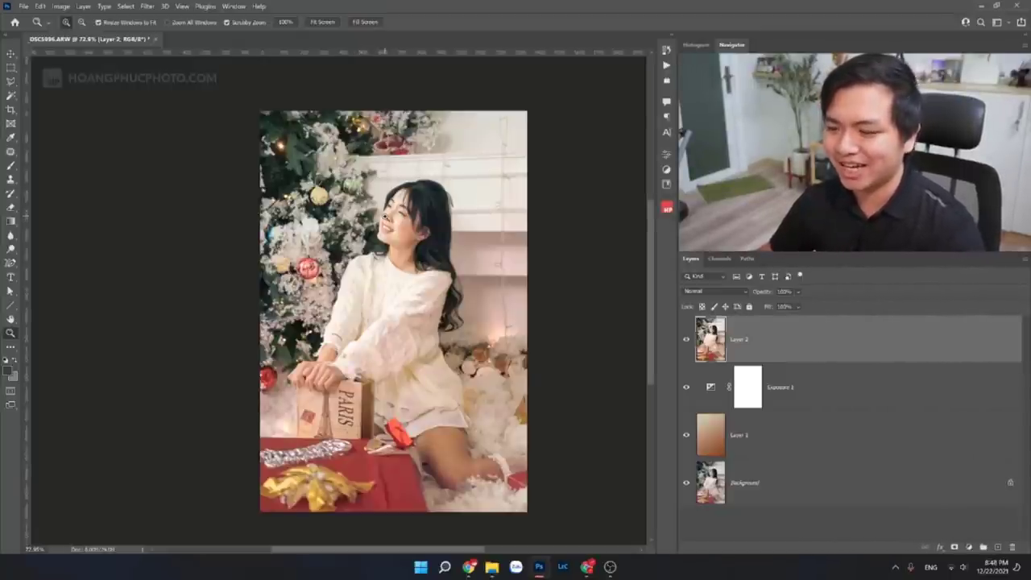
{"action": "left_click_drag", "start_coordinate": [394, 237], "coordinate": [402, 239]}
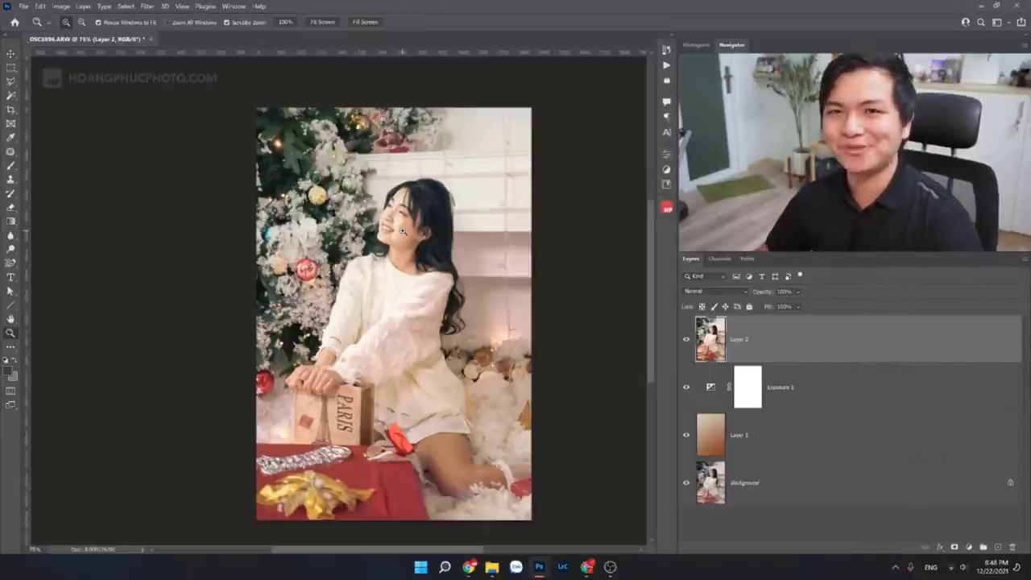
{"action": "mouse_move", "coordinate": [402, 232]}
{"action": "left_mouse_down"}
{"action": "mouse_move", "coordinate": [427, 219]}
{"action": "mouse_move", "coordinate": [420, 195]}
{"action": "mouse_move", "coordinate": [410, 233]}
{"action": "left_mouse_up"}
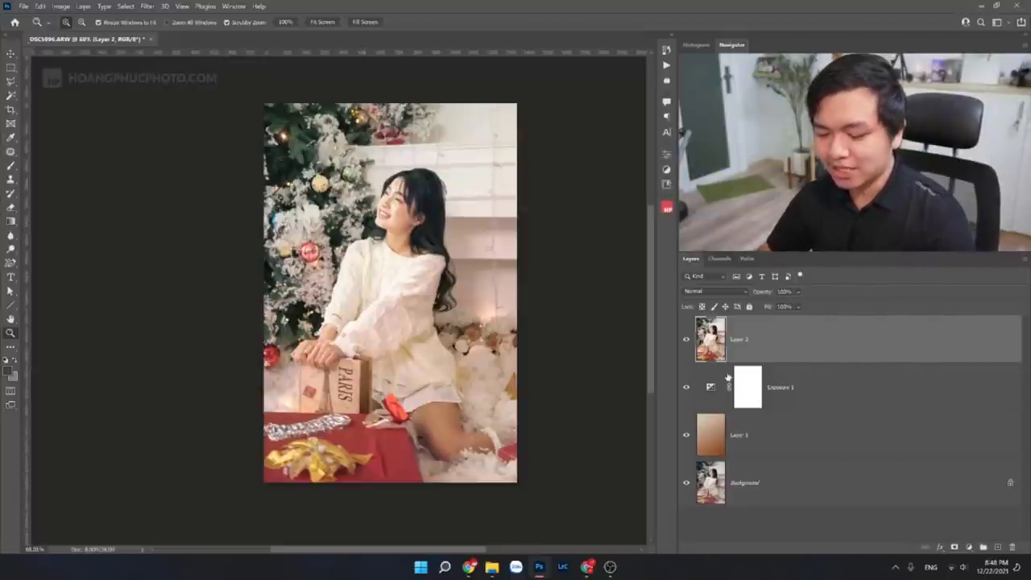
Step: Stamp visible layers into a new top Layer 3 with Ctrl+Alt+Shift+E and review its layer options
{"action": "key", "text": "ctrl+shift+alt+e"}
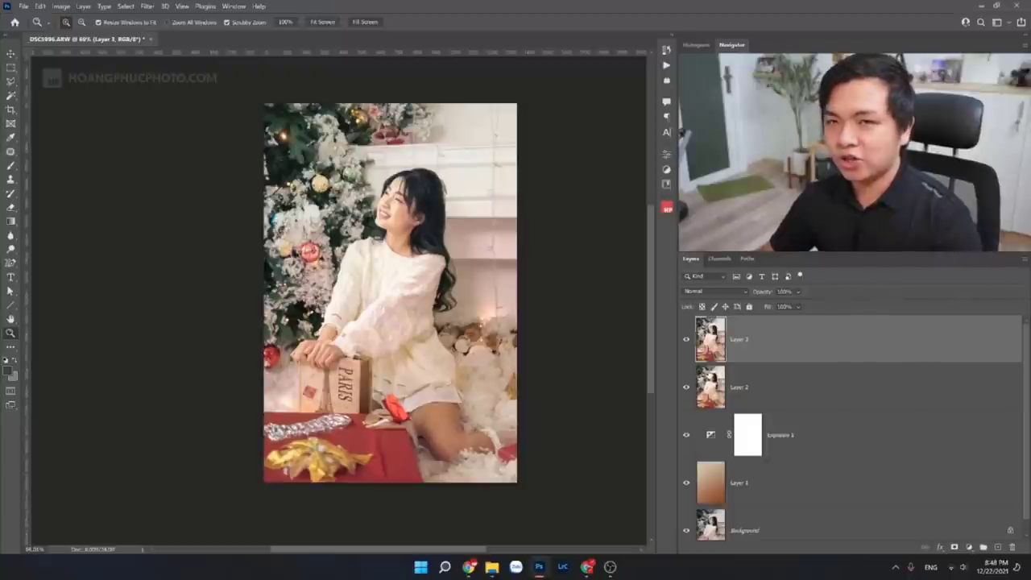
{"action": "left_click", "coordinate": [83, 5]}
{"action": "mouse_move", "coordinate": [90, 17]}
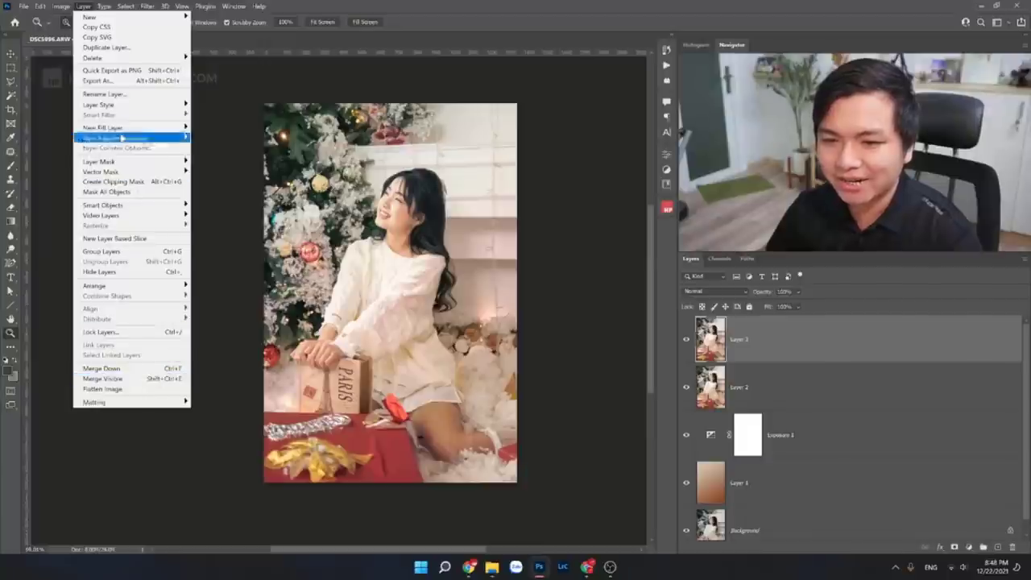
{"action": "left_click", "coordinate": [543, 10]}
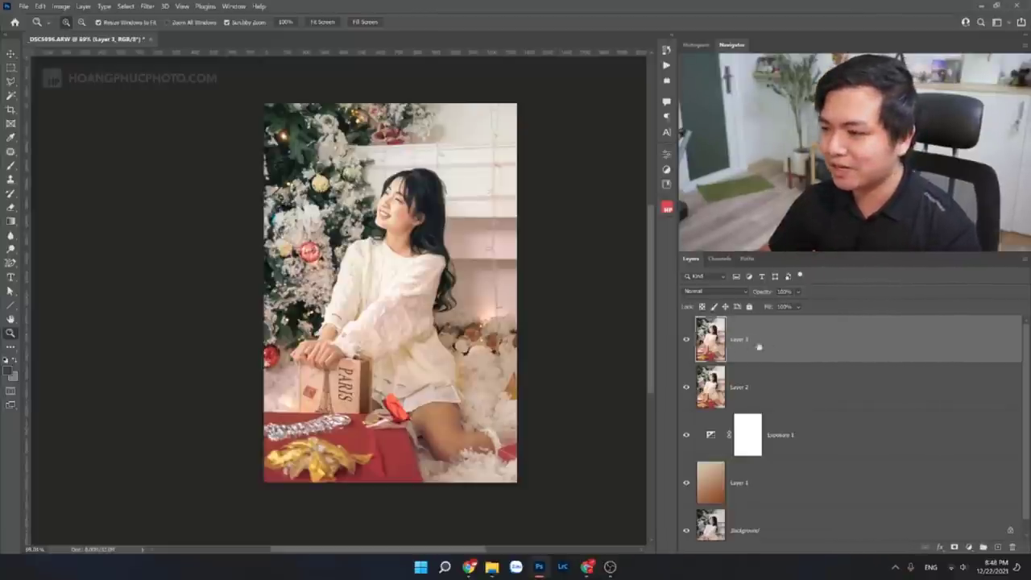
{"action": "right_click", "coordinate": [760, 337]}
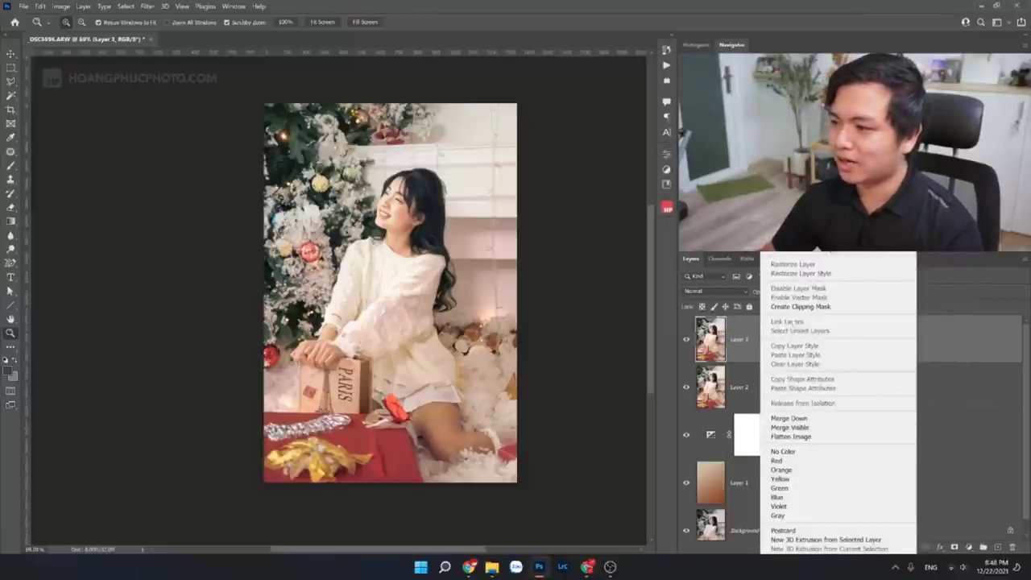
{"action": "right_click", "coordinate": [748, 351]}
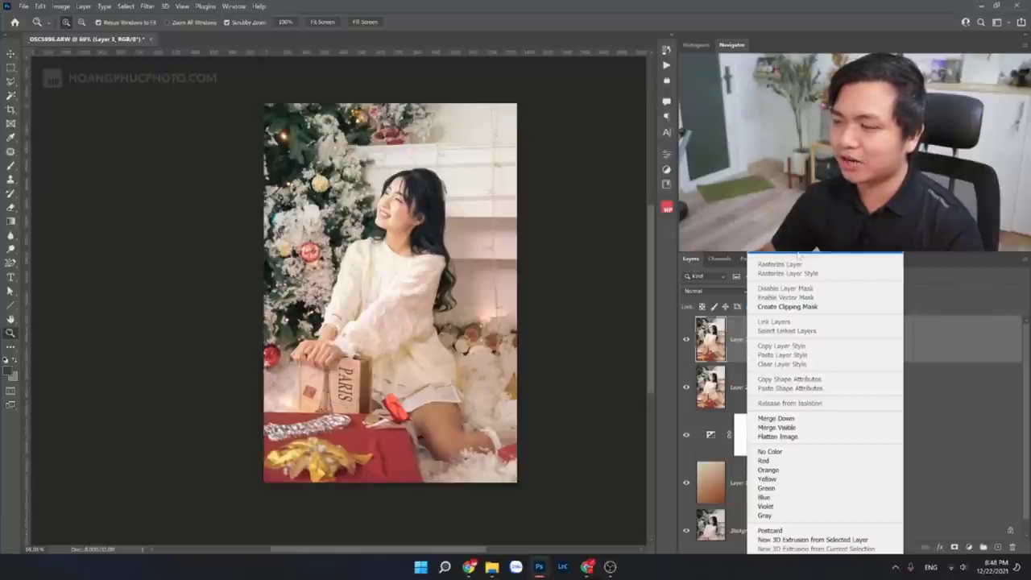
{"action": "key", "text": "Escape"}
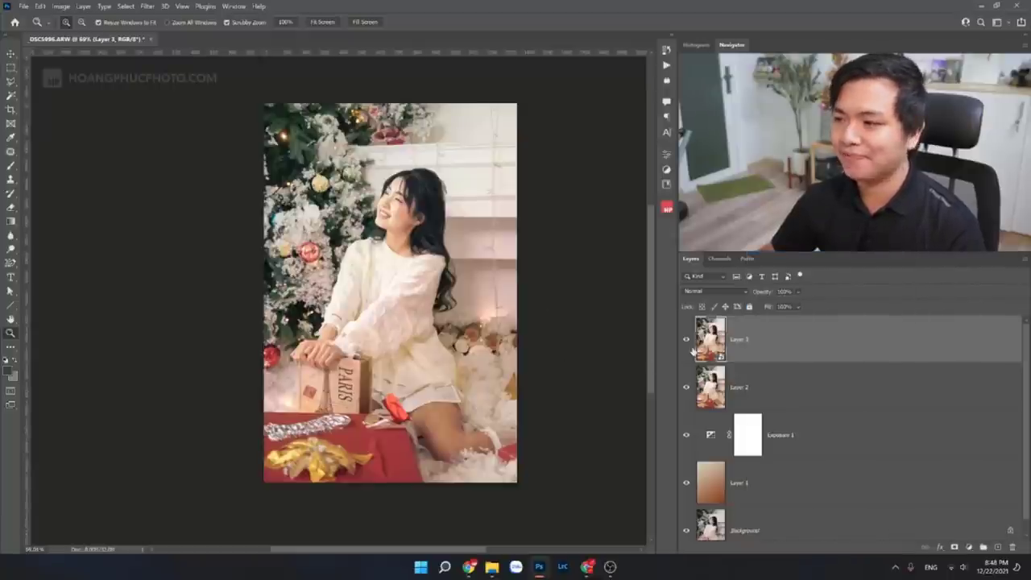
{"action": "left_click", "coordinate": [147, 5]}
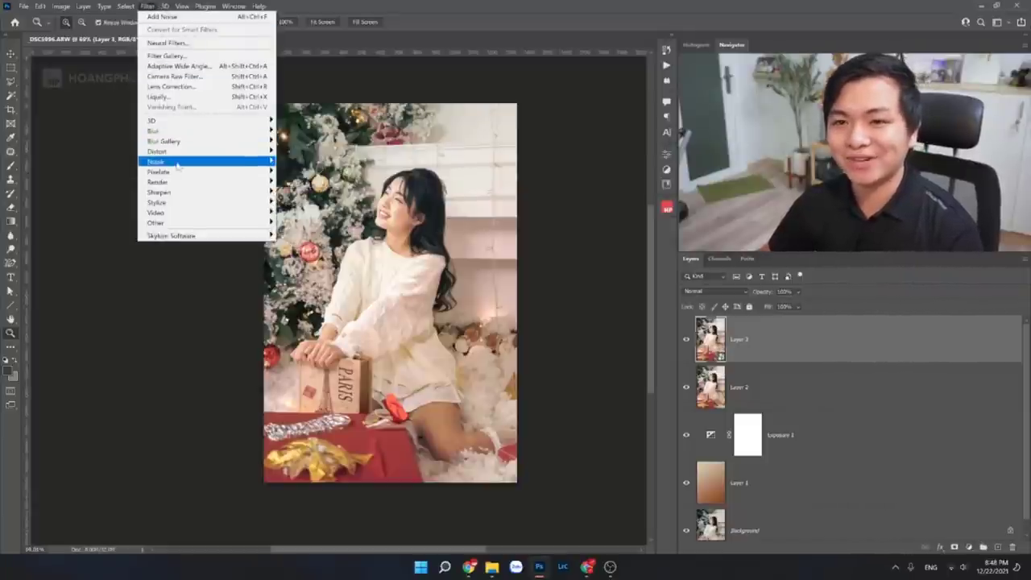
{"action": "mouse_move", "coordinate": [157, 161]}
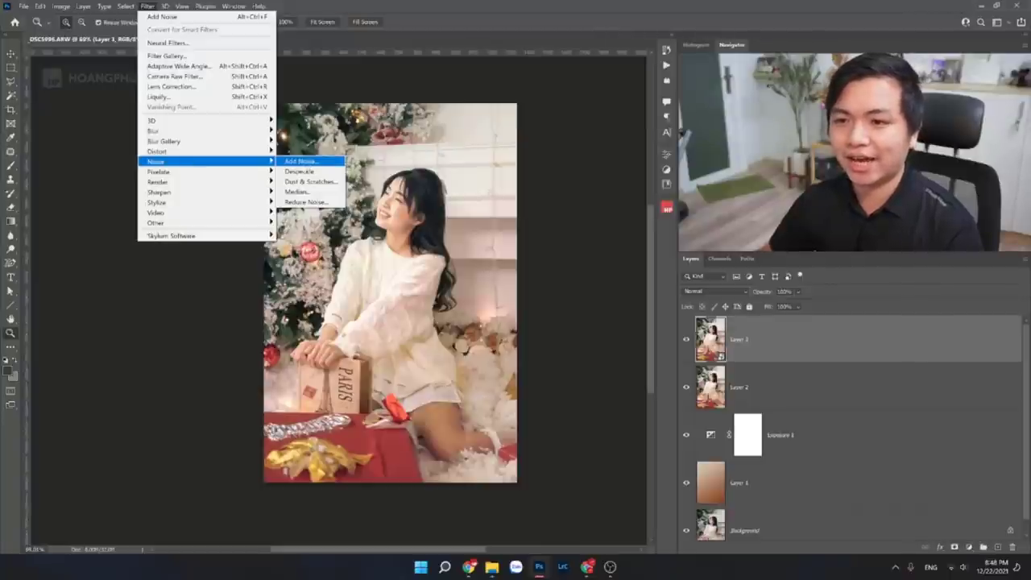
Step: Open Add Noise for Layer 3 at 6.3%, trying Uniform before settling on Gaussian
{"action": "left_click", "coordinate": [299, 162]}
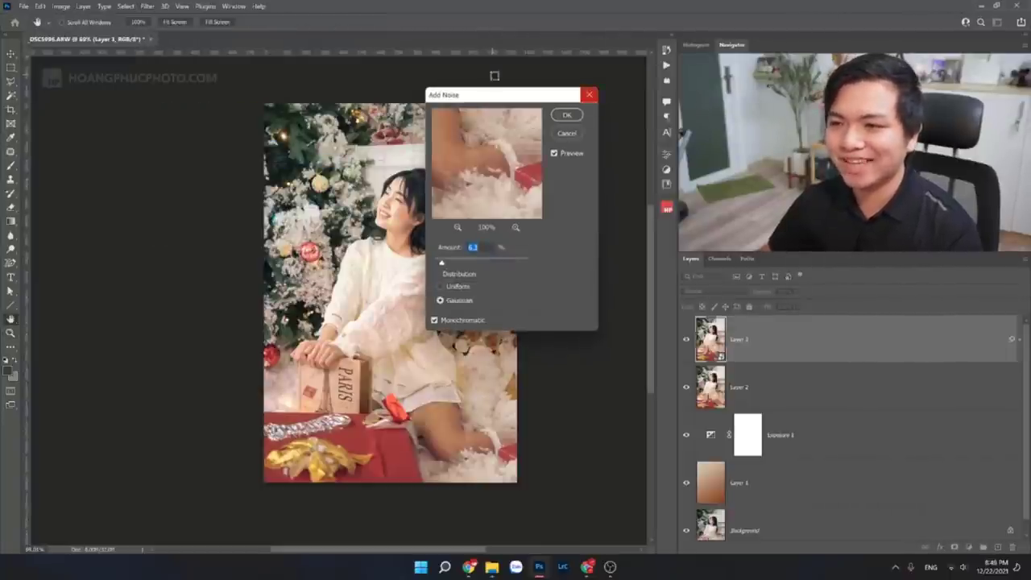
{"action": "left_click_drag", "start_coordinate": [514, 93], "coordinate": [531, 127]}
{"action": "left_click", "coordinate": [484, 319]}
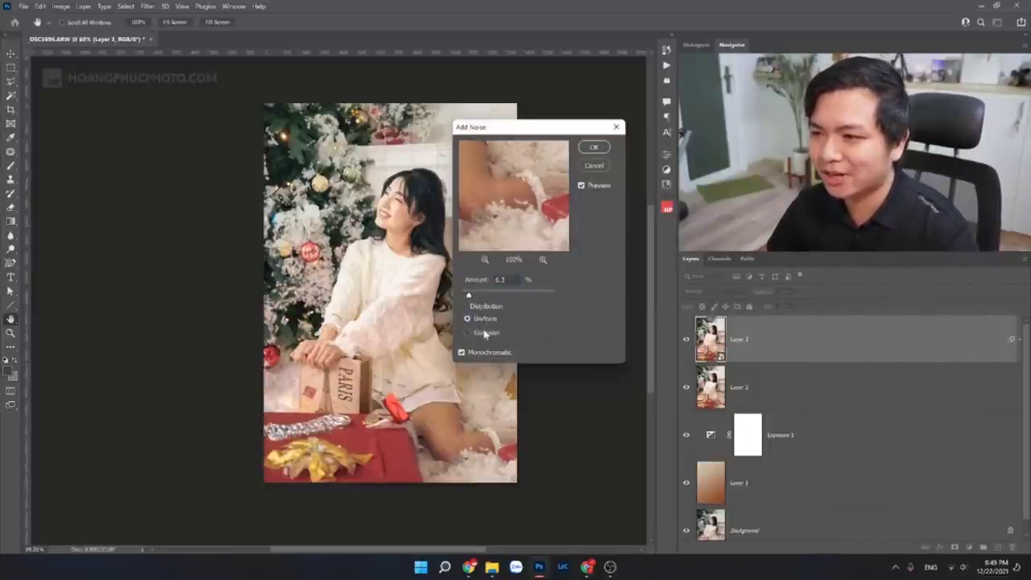
{"action": "left_click", "coordinate": [482, 331]}
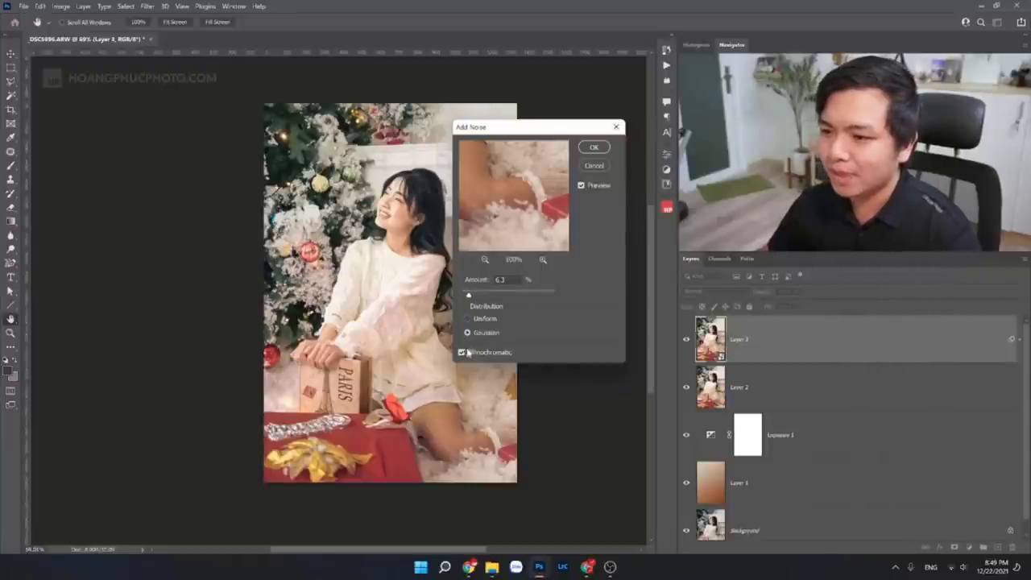
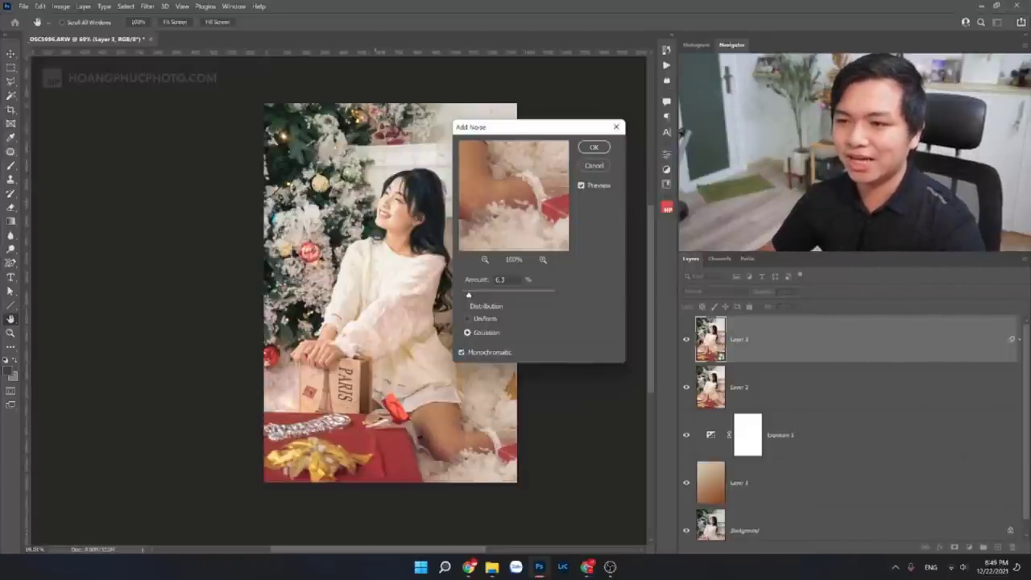
Step: Set Add Noise on Layer 3 to 3.92% Gaussian monochromatic grain
{"action": "left_click", "coordinate": [490, 294]}
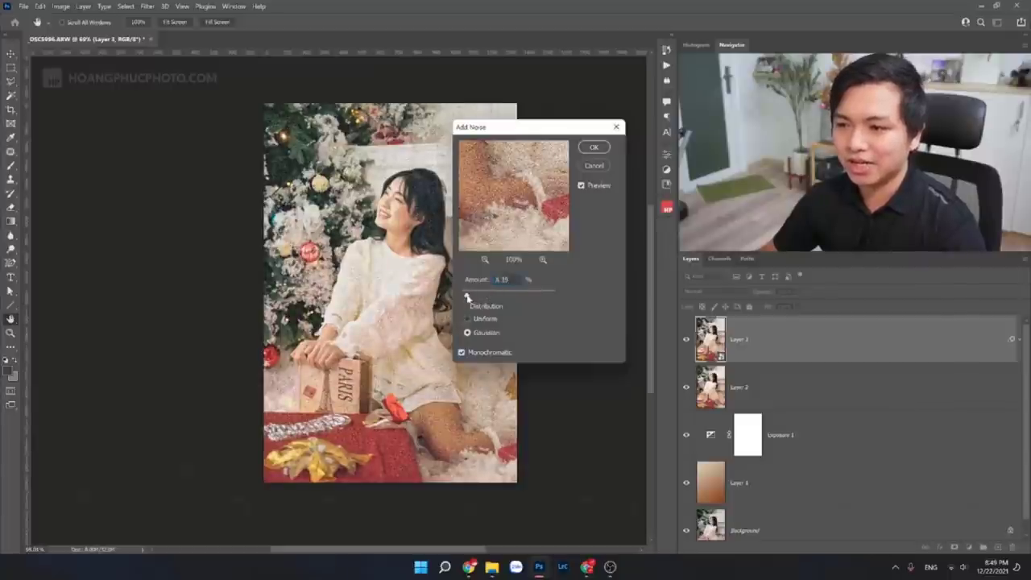
{"action": "left_click_drag", "start_coordinate": [467, 298], "coordinate": [465, 296]}
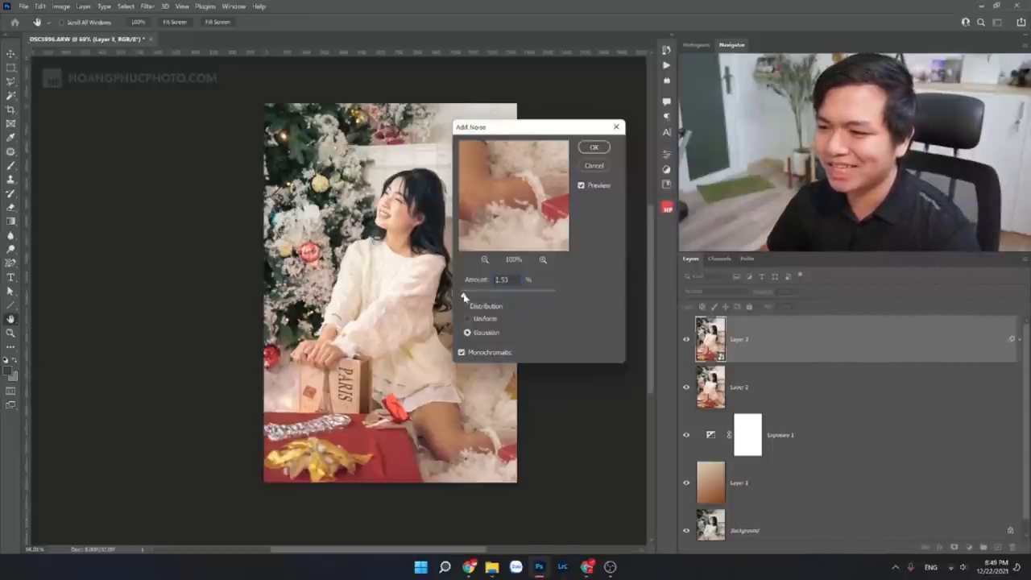
{"action": "left_click_drag", "start_coordinate": [463, 296], "coordinate": [466, 297]}
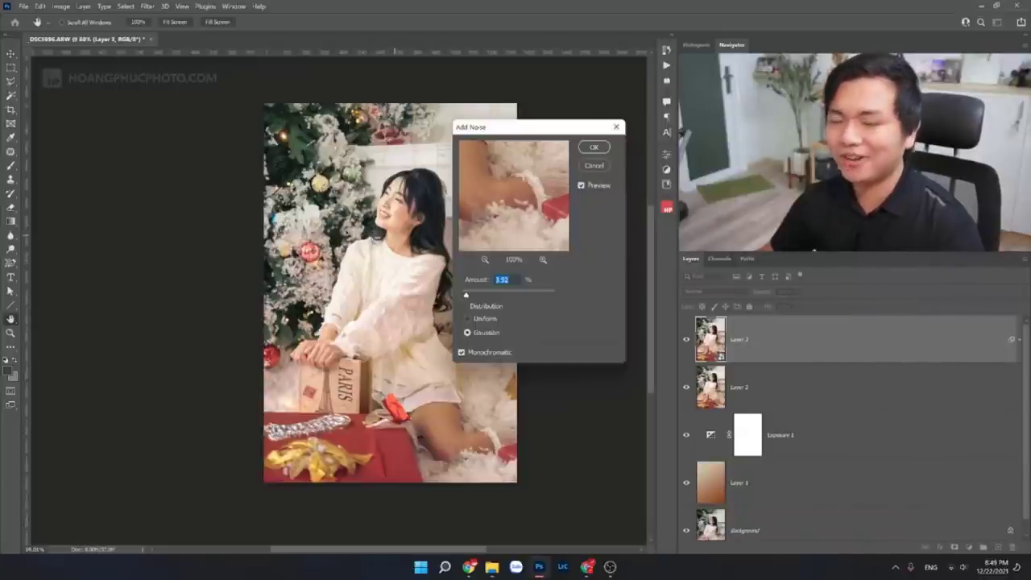
Step: Apply the Add Noise grain and zoom in on the face to inspect it
{"action": "left_click", "coordinate": [594, 148]}
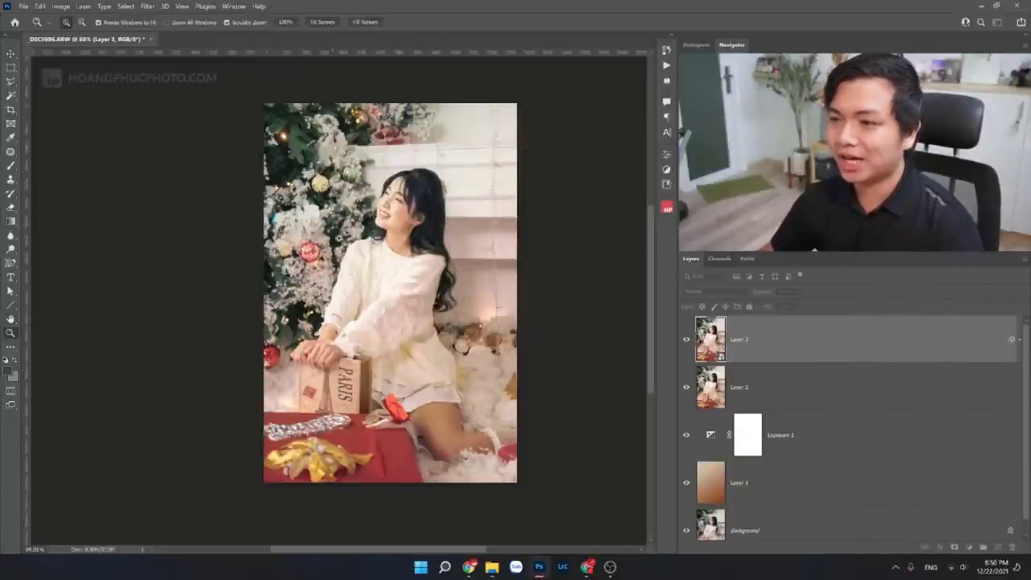
{"action": "key", "text": "z"}
{"action": "left_click", "coordinate": [426, 189]}
{"action": "left_click", "coordinate": [426, 190]}
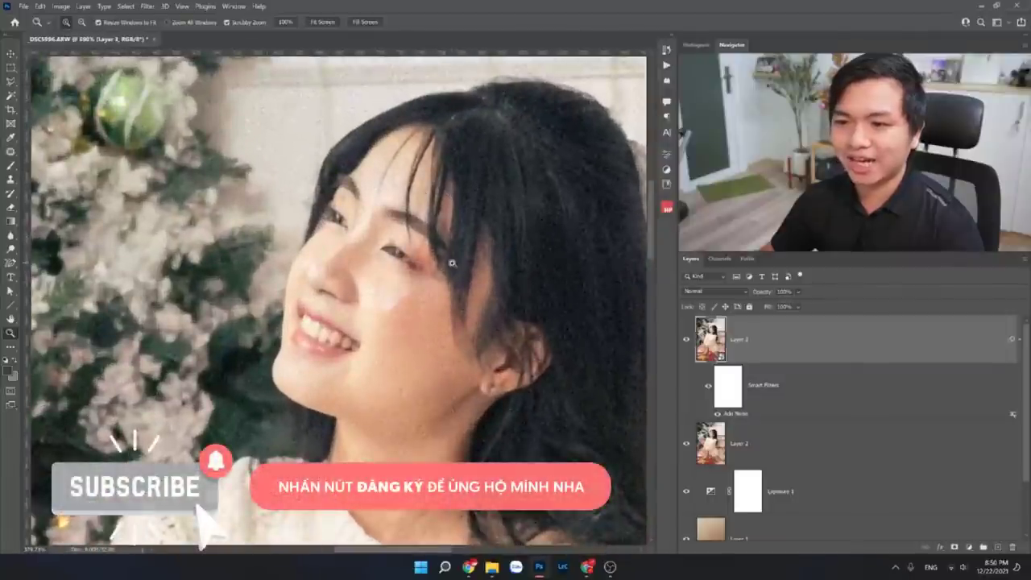
{"action": "left_click", "coordinate": [407, 215]}
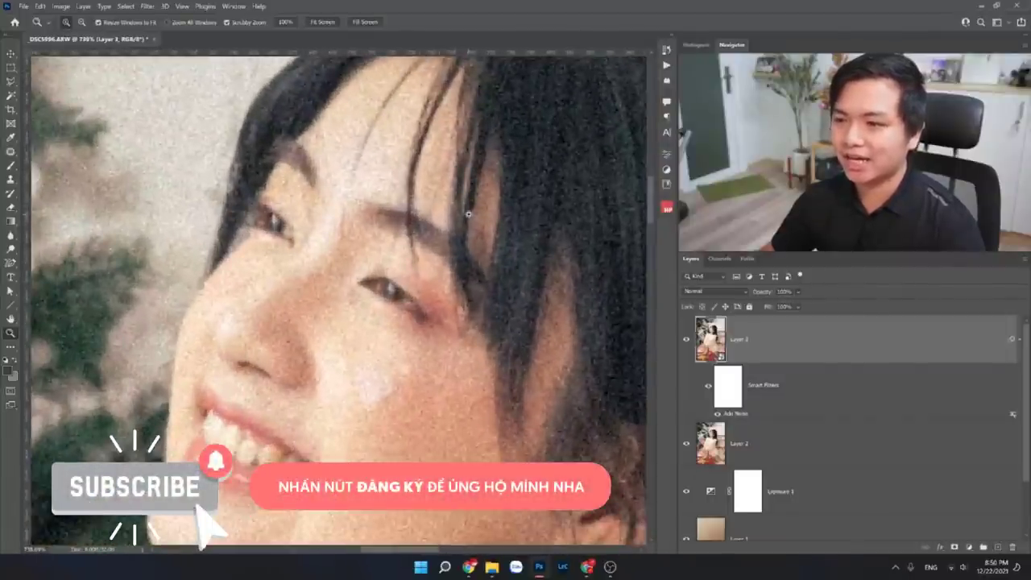
{"action": "scroll", "coordinate": [468, 213], "scroll_direction": "down", "scroll_amount": 5}
{"action": "key", "text": "ctrl+0"}
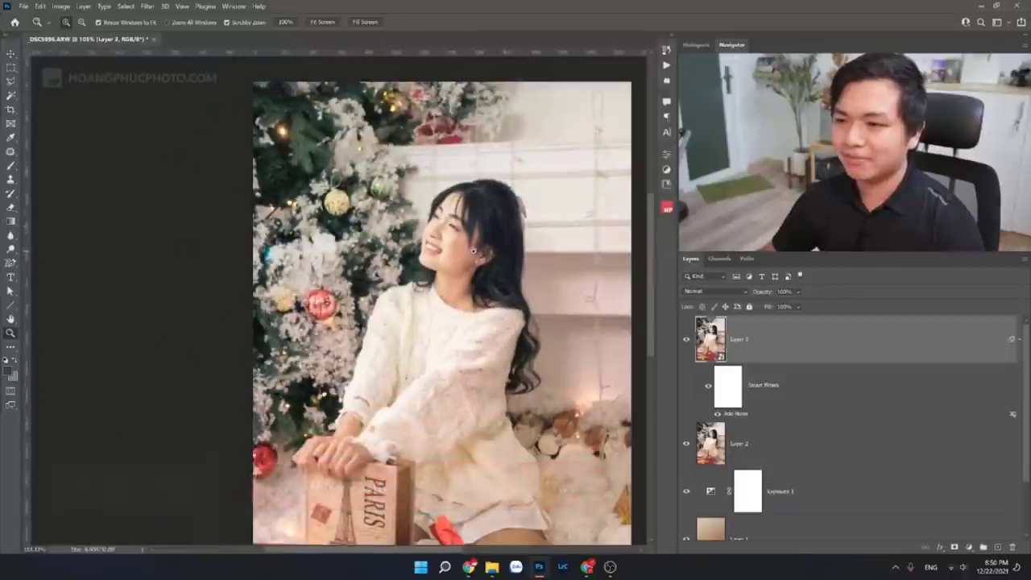
{"action": "scroll", "coordinate": [476, 225], "scroll_direction": "down", "scroll_amount": 2}
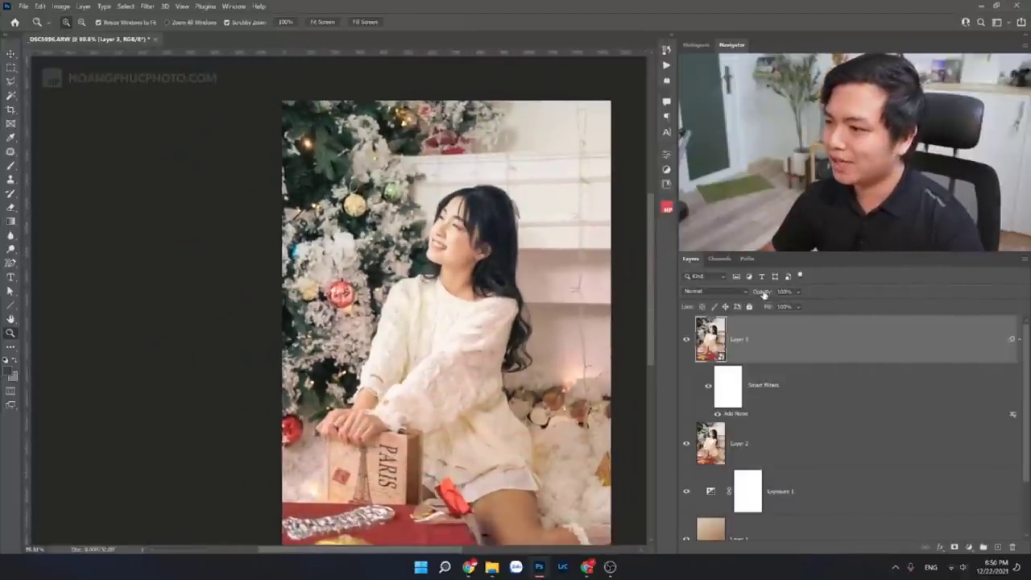
Step: Lower Layer 3's opacity to 82% and toggle Layer 2 off and on to compare
{"action": "left_click_drag", "start_coordinate": [766, 294], "coordinate": [757, 294]}
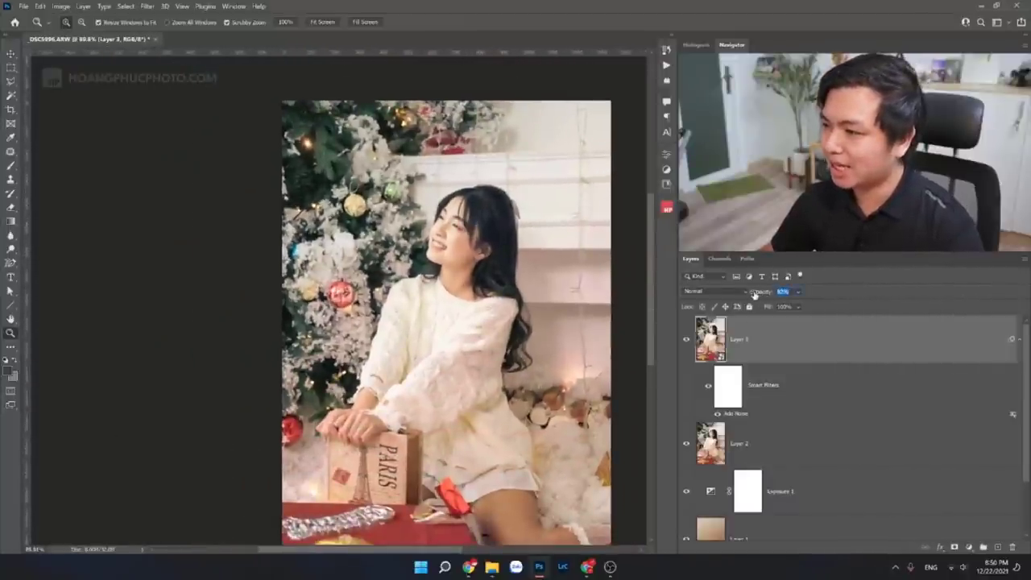
{"action": "scroll", "coordinate": [506, 223], "scroll_direction": "up", "scroll_amount": 1}
{"action": "scroll", "coordinate": [507, 223], "scroll_direction": "up", "scroll_amount": 1}
{"action": "scroll", "coordinate": [493, 226], "scroll_direction": "up", "scroll_amount": 1}
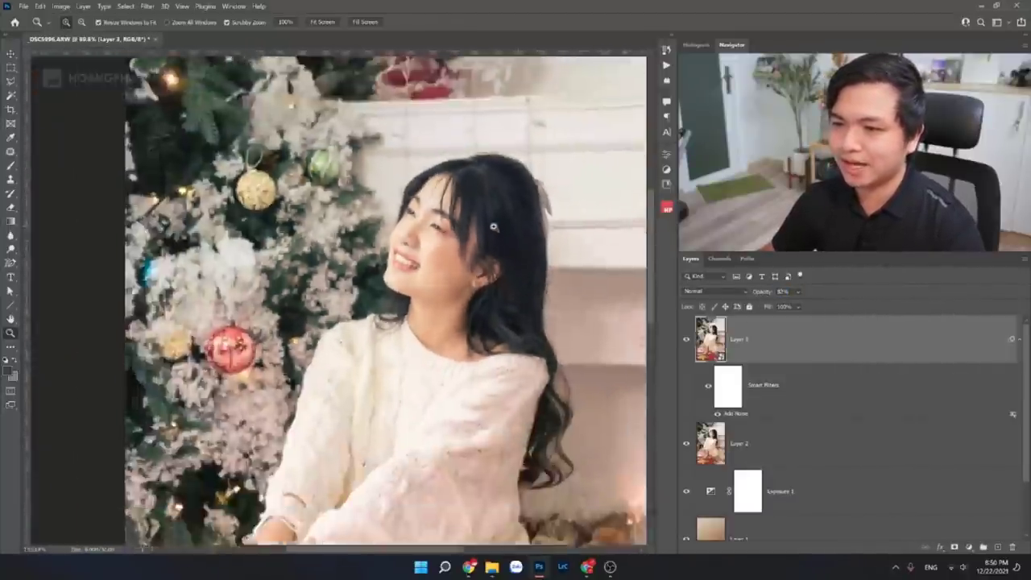
{"action": "scroll", "coordinate": [493, 226], "scroll_direction": "down", "scroll_amount": 2}
{"action": "left_click", "coordinate": [694, 445]}
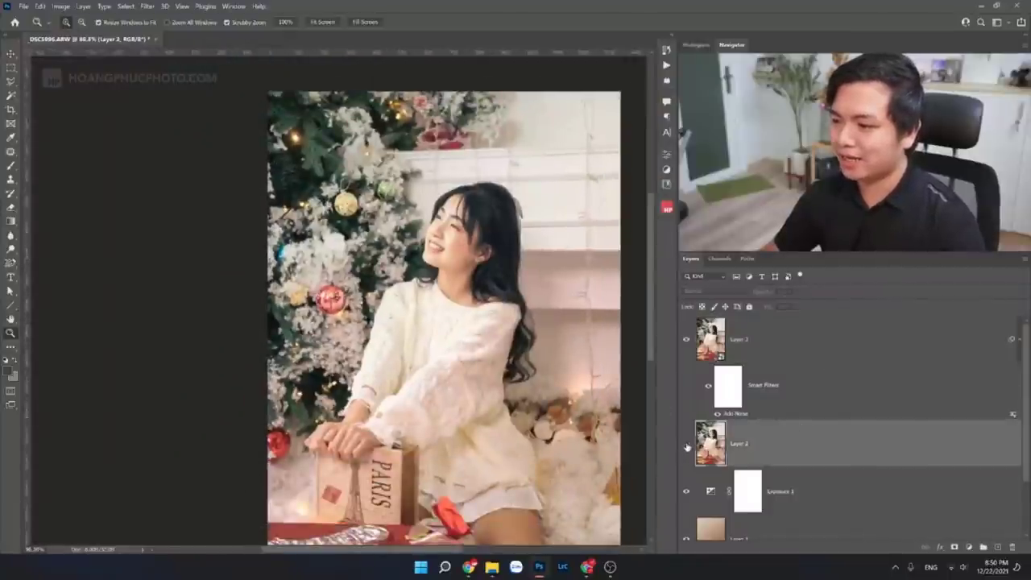
{"action": "left_click", "coordinate": [687, 445]}
{"action": "left_click", "coordinate": [686, 444]}
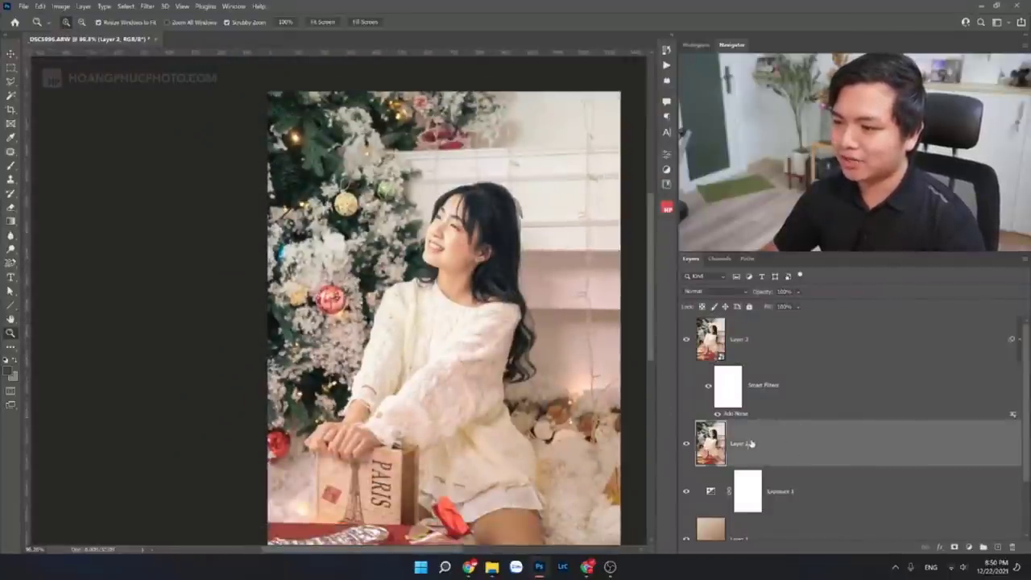
Step: Browse the Filter menu without choosing anything, then zoom the view in and out
{"action": "left_click", "coordinate": [146, 8]}
{"action": "left_click", "coordinate": [457, 146]}
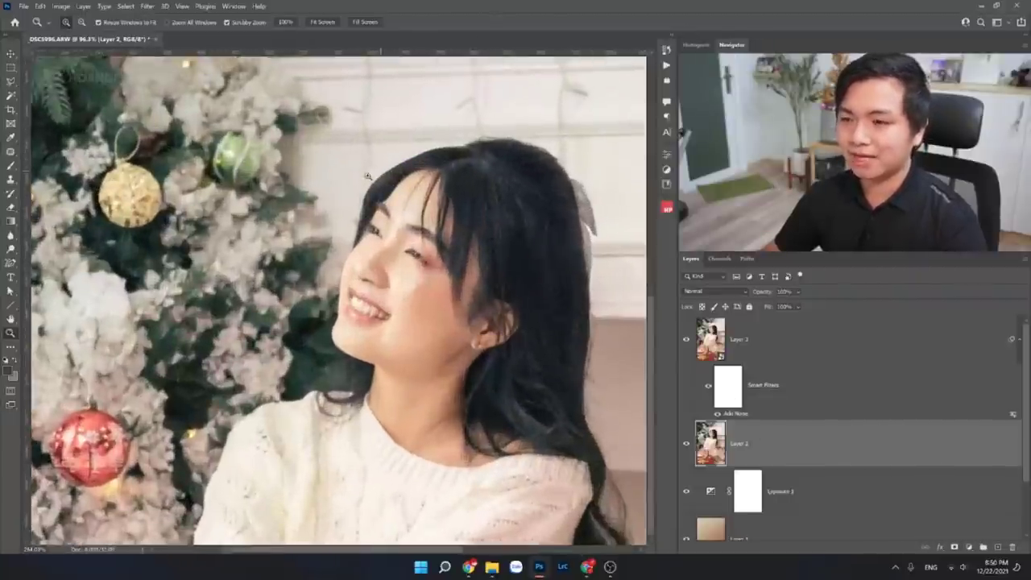
{"action": "mouse_move", "coordinate": [481, 208]}
{"action": "left_mouse_down"}
{"action": "mouse_move", "coordinate": [452, 233]}
{"action": "mouse_move", "coordinate": [379, 251]}
{"action": "left_mouse_up"}
Step: Apply a Gaussian Blur of about 2.9 pixels to Layer 2
{"action": "left_click", "coordinate": [147, 6]}
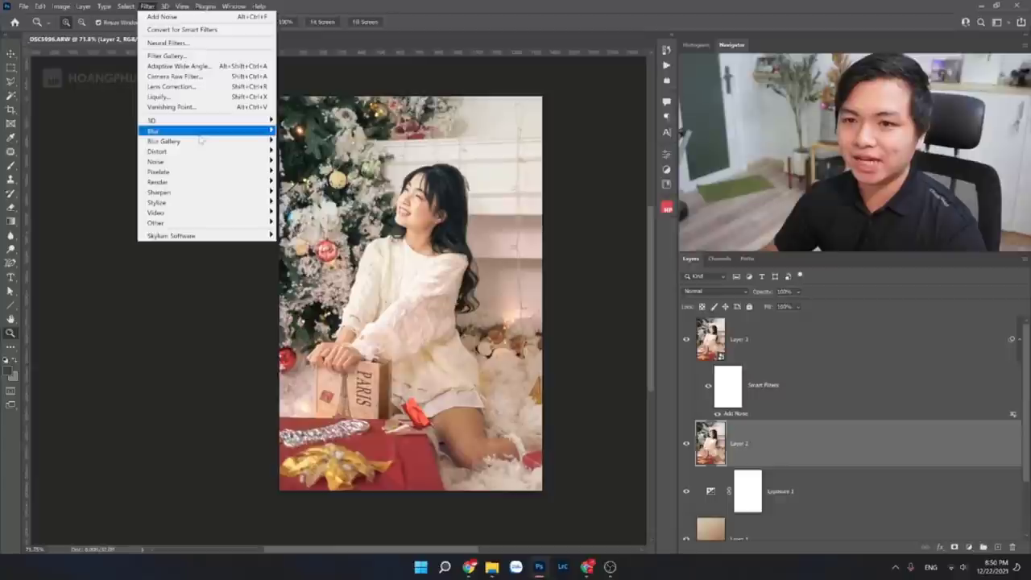
{"action": "mouse_move", "coordinate": [170, 130]}
{"action": "left_click", "coordinate": [300, 169]}
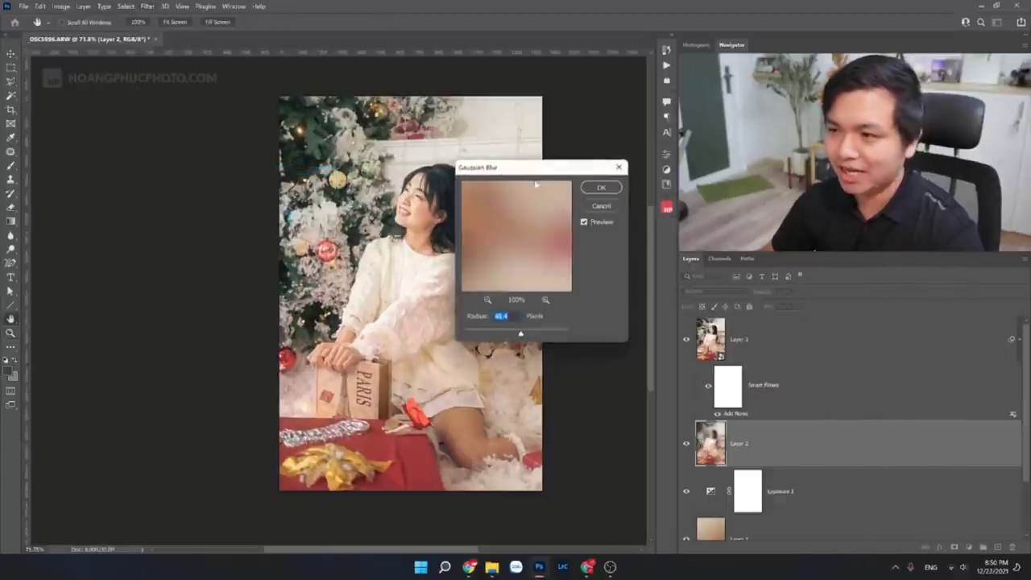
{"action": "left_click_drag", "start_coordinate": [523, 168], "coordinate": [222, 167]}
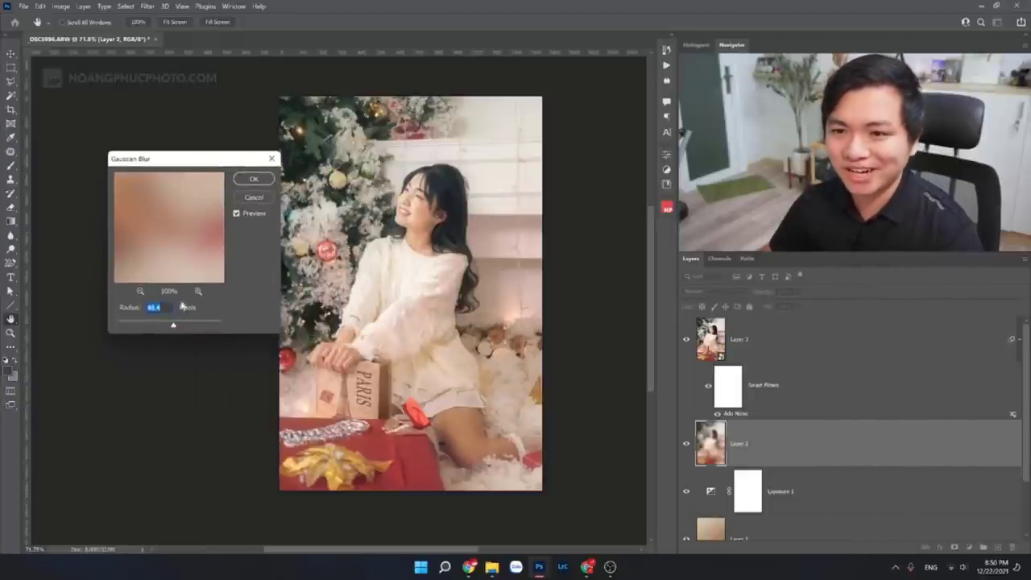
{"action": "left_click_drag", "start_coordinate": [139, 327], "coordinate": [135, 327]}
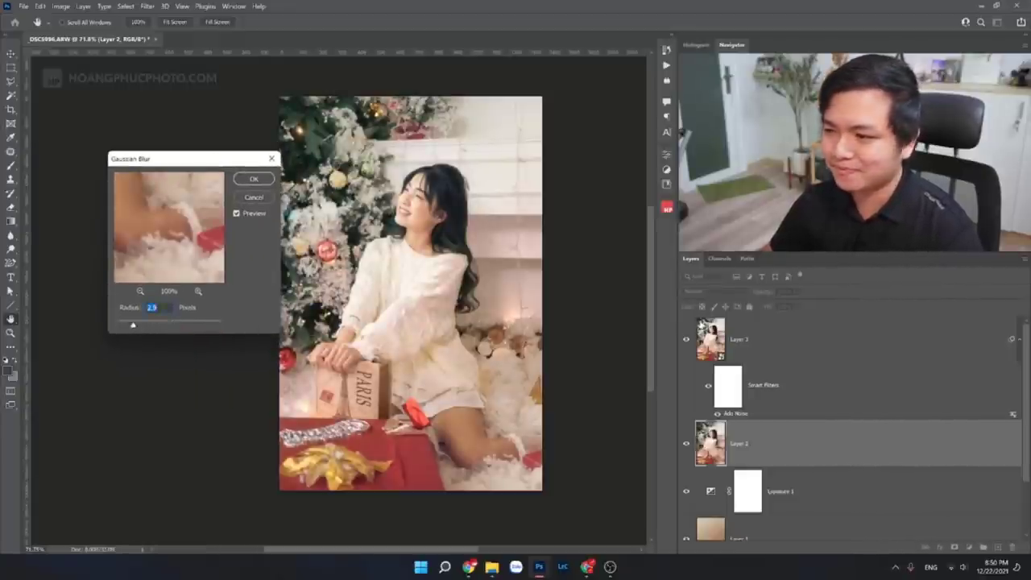
{"action": "left_click", "coordinate": [254, 178]}
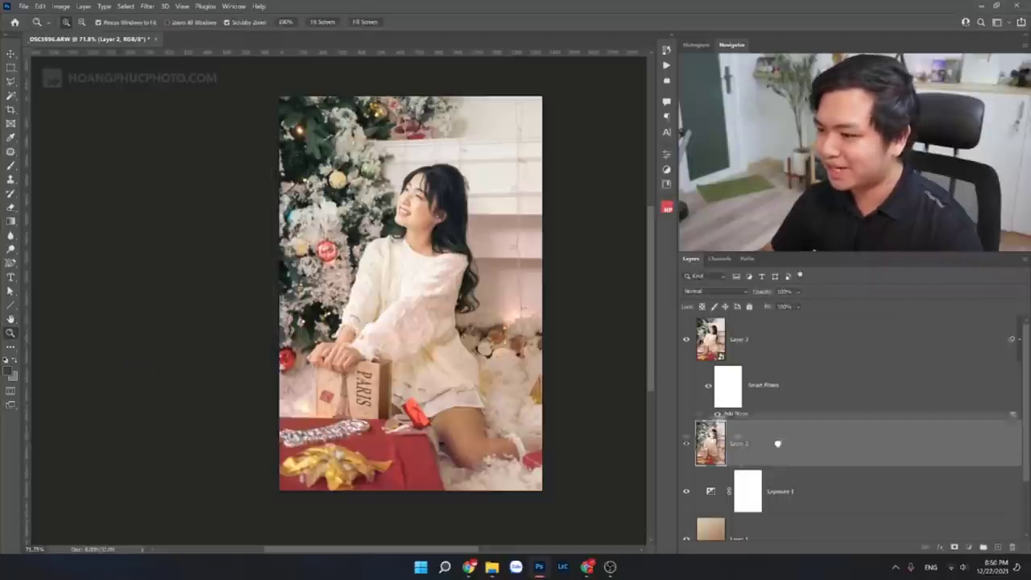
Step: Try a top copy of Layer 2 with Add Noise, then delete it
{"action": "left_click_drag", "start_coordinate": [777, 443], "coordinate": [773, 334]}
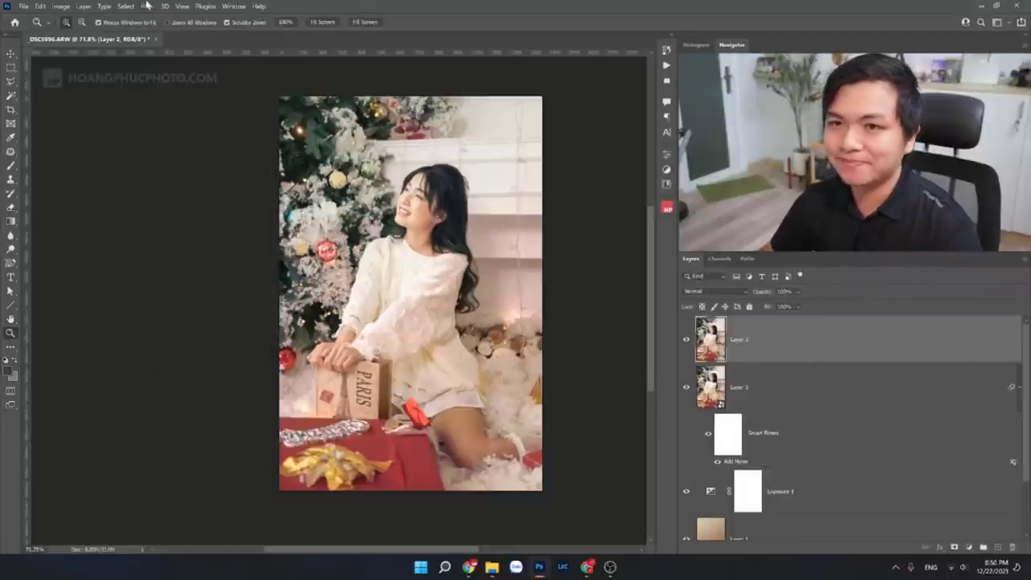
{"action": "left_click", "coordinate": [147, 5]}
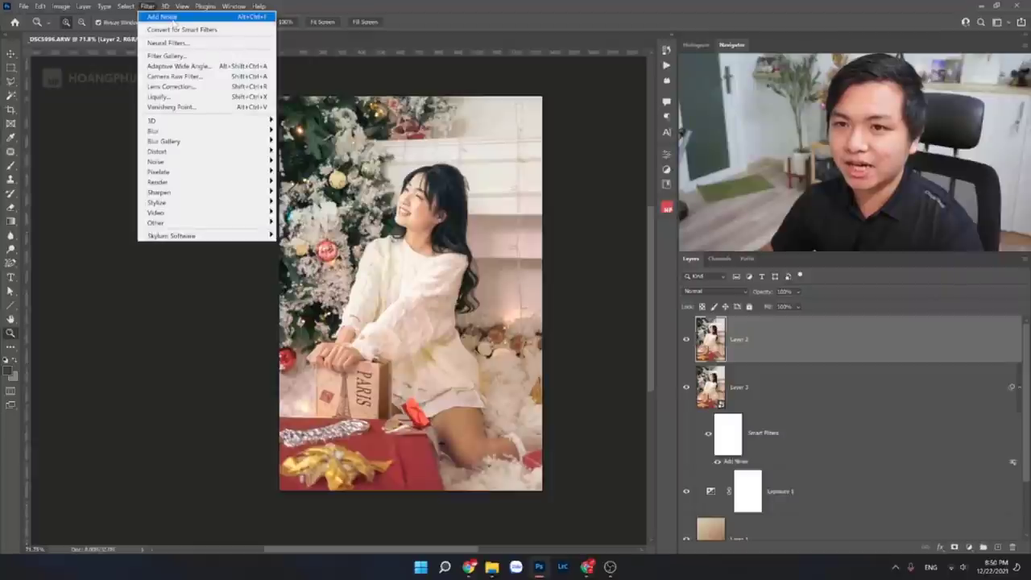
{"action": "left_click", "coordinate": [169, 17]}
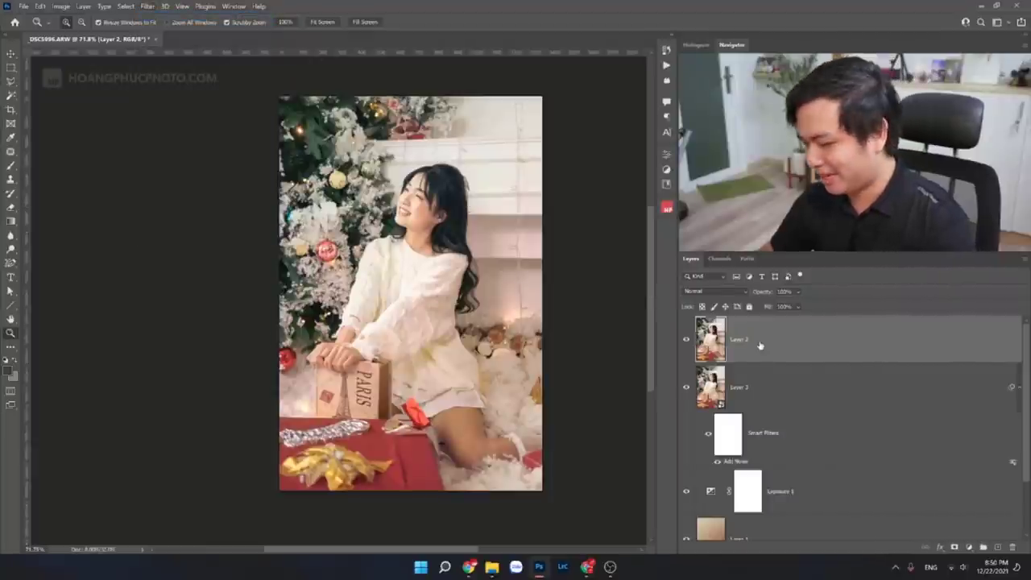
{"action": "key", "text": "Delete"}
Step: Stamp visible layers into Layer 4 and give it a Gaussian Blur of about 9.2 pixels
{"action": "key", "text": "ctrl+alt+shift+e"}
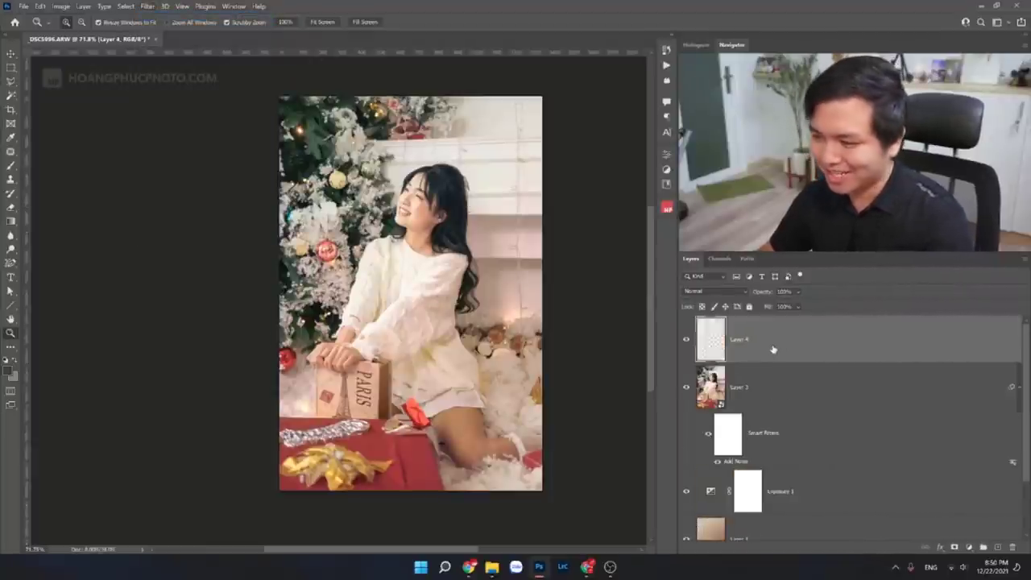
{"action": "left_click", "coordinate": [146, 7]}
{"action": "mouse_move", "coordinate": [206, 130]}
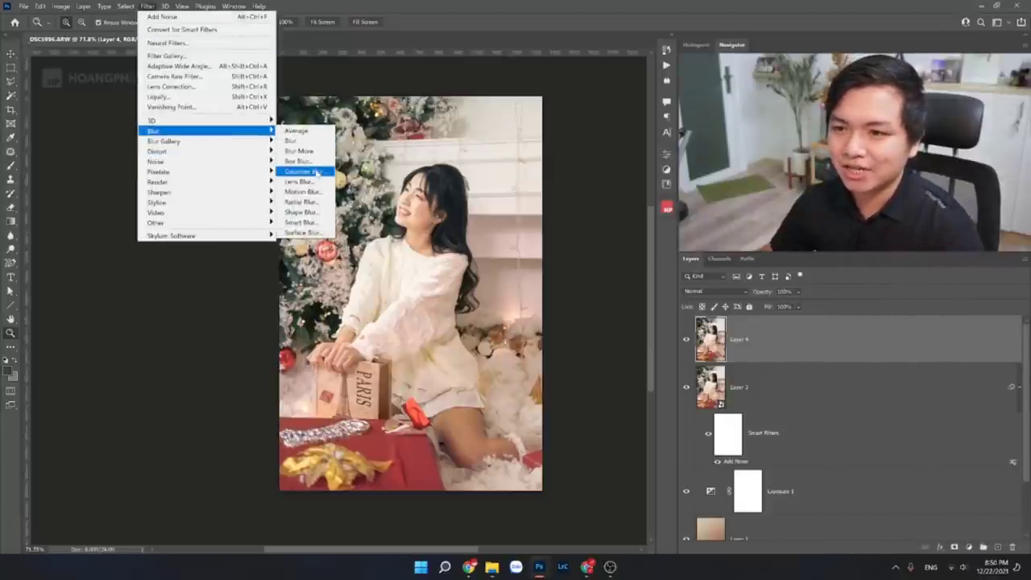
{"action": "left_click", "coordinate": [304, 171]}
{"action": "left_click_drag", "start_coordinate": [169, 310], "coordinate": [160, 312]}
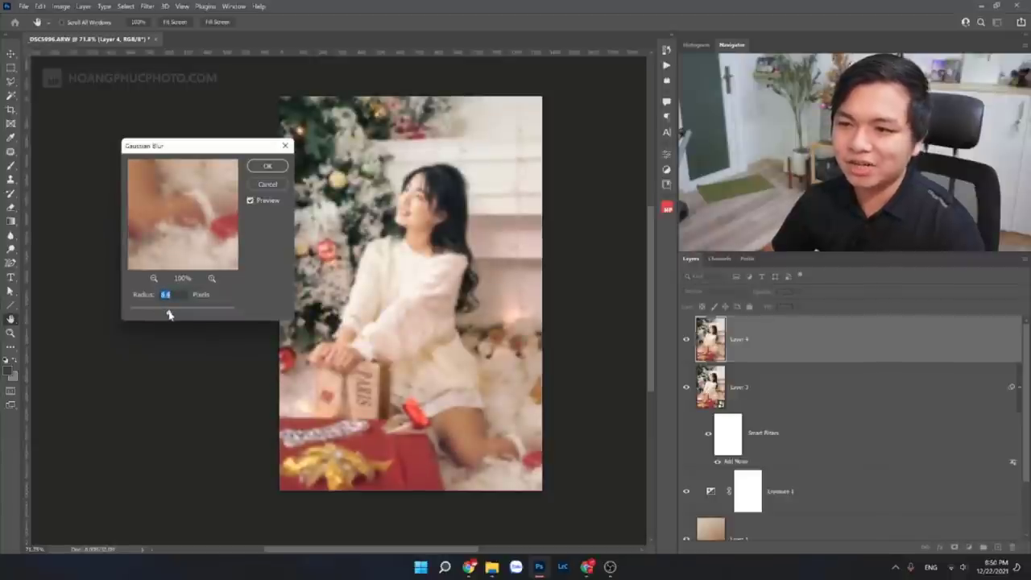
{"action": "left_click_drag", "start_coordinate": [170, 315], "coordinate": [171, 316]}
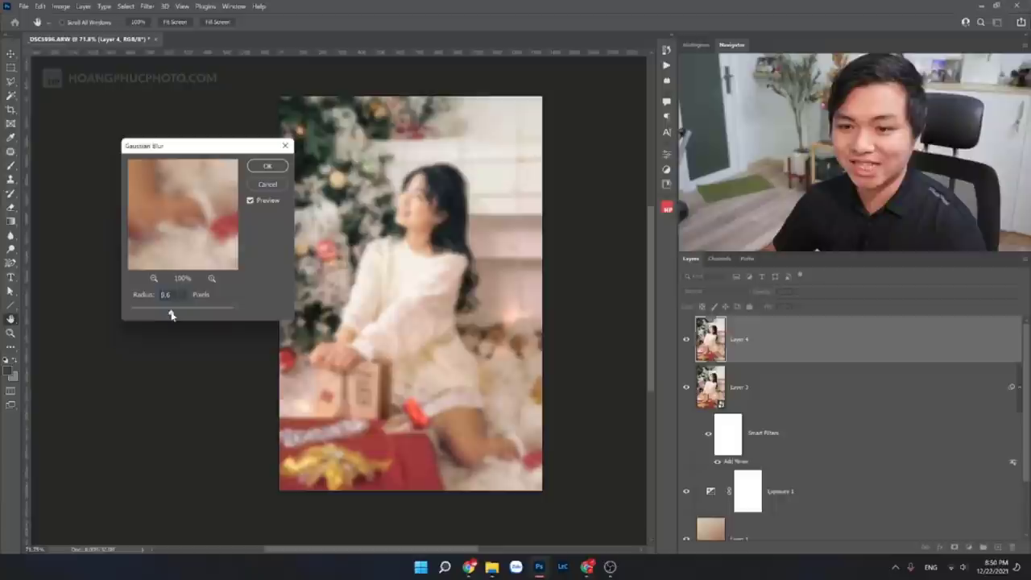
{"action": "left_click", "coordinate": [267, 166]}
{"action": "left_click", "coordinate": [723, 291]}
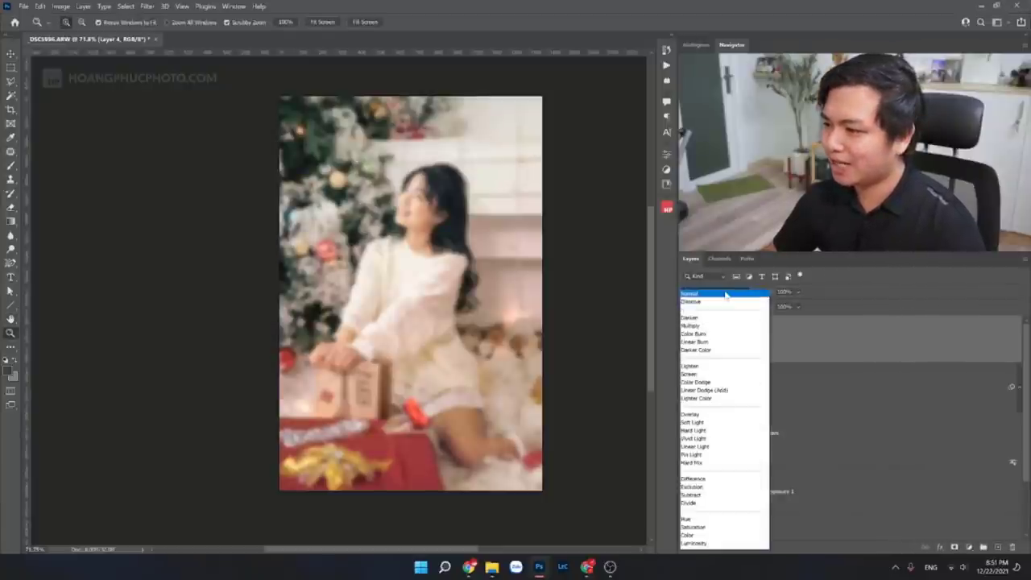
{"action": "left_click", "coordinate": [708, 423]}
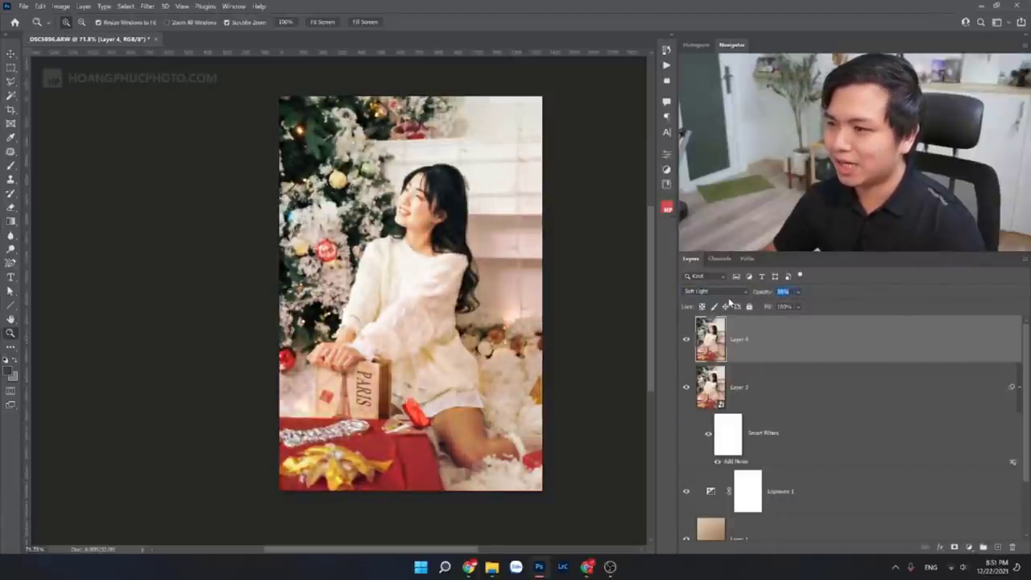
{"action": "type", "text": "26"}
{"action": "key", "text": "Return"}
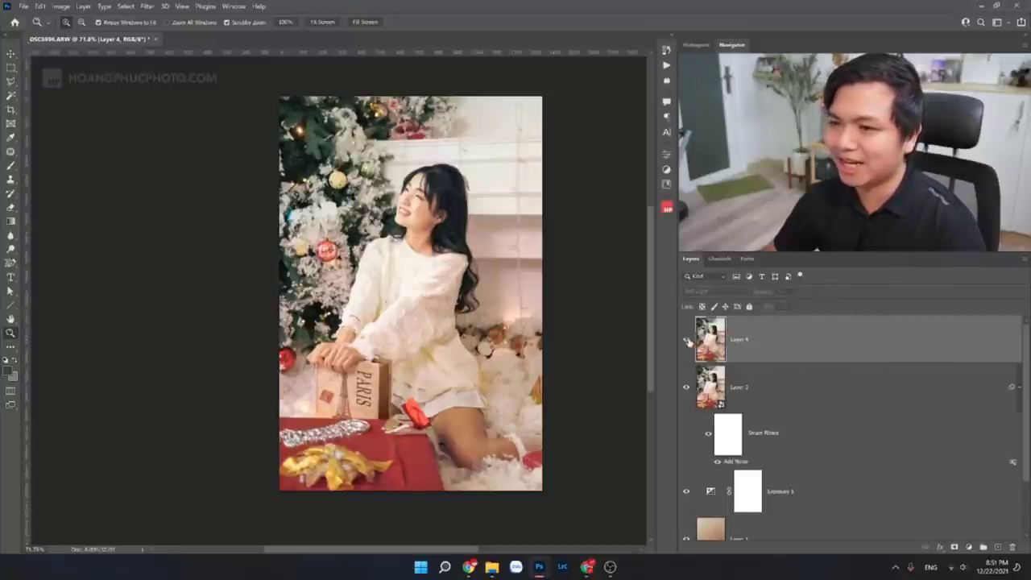
{"action": "left_click", "coordinate": [427, 196]}
{"action": "left_click", "coordinate": [442, 196]}
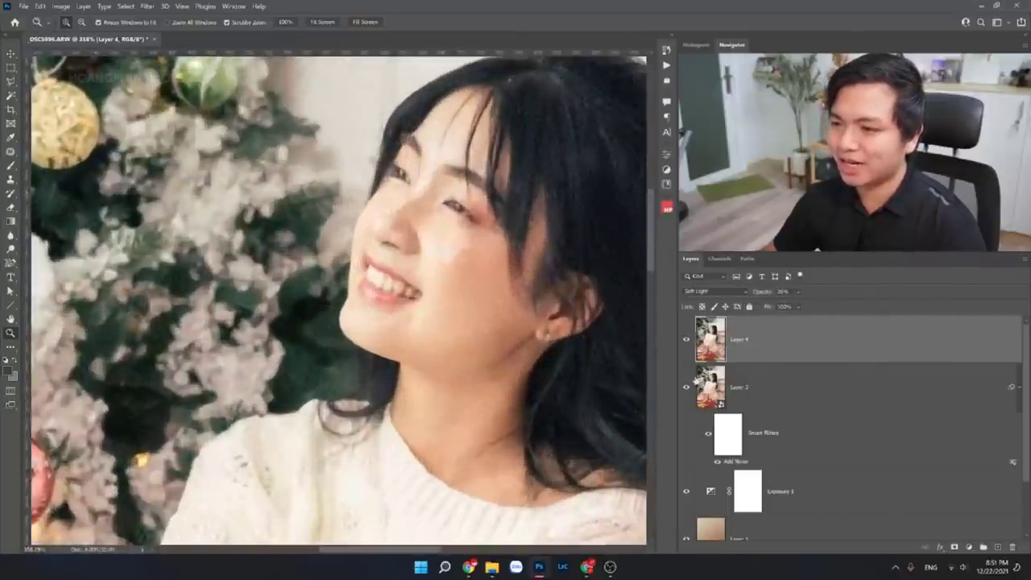
{"action": "left_click", "coordinate": [685, 341]}
{"action": "mouse_move", "coordinate": [475, 256]}
{"action": "left_mouse_down"}
{"action": "mouse_move", "coordinate": [413, 261]}
{"action": "mouse_move", "coordinate": [561, 323]}
{"action": "left_mouse_up"}
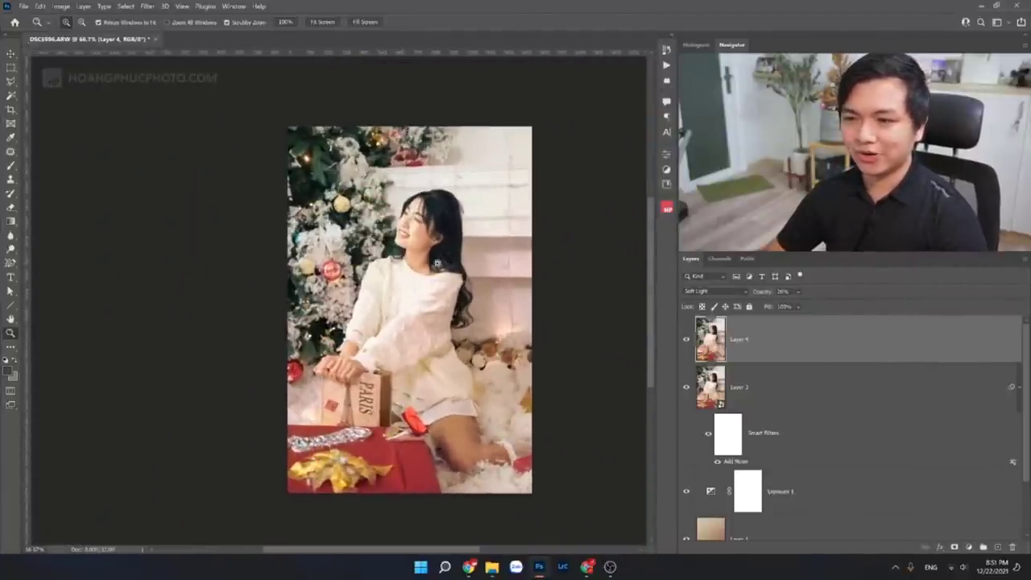
{"action": "left_click_drag", "start_coordinate": [437, 264], "coordinate": [419, 262]}
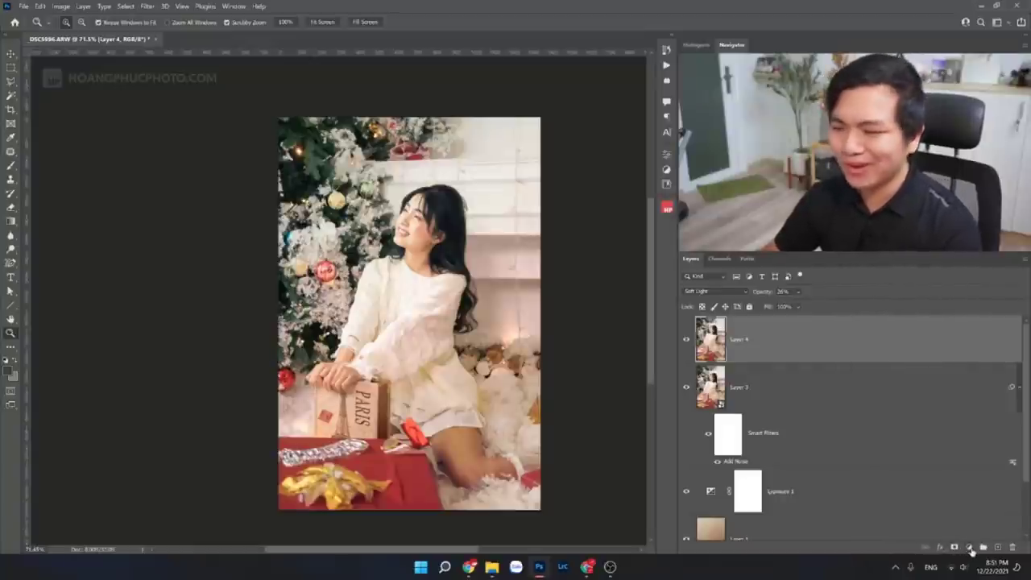
Step: Add a Levels adjustment layer with output white lowered to about 249 and shadows at full black
{"action": "left_click", "coordinate": [969, 547]}
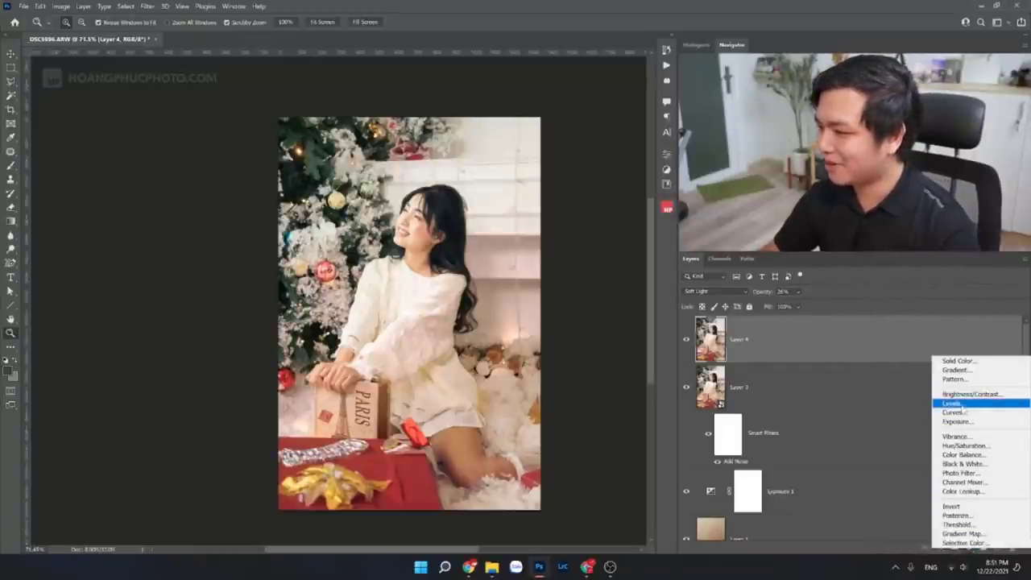
{"action": "left_click", "coordinate": [954, 403]}
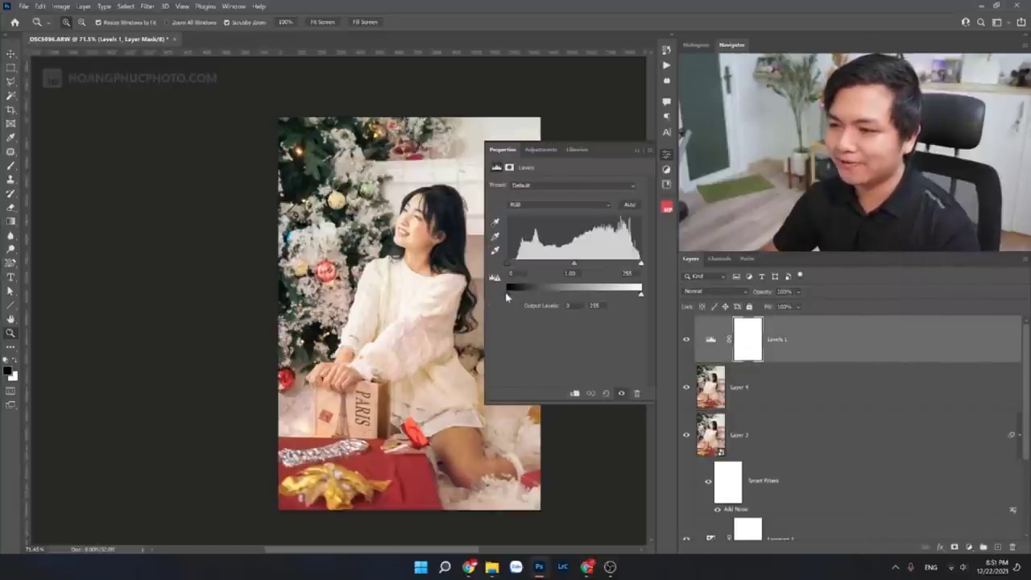
{"action": "left_click_drag", "start_coordinate": [507, 294], "coordinate": [517, 297]}
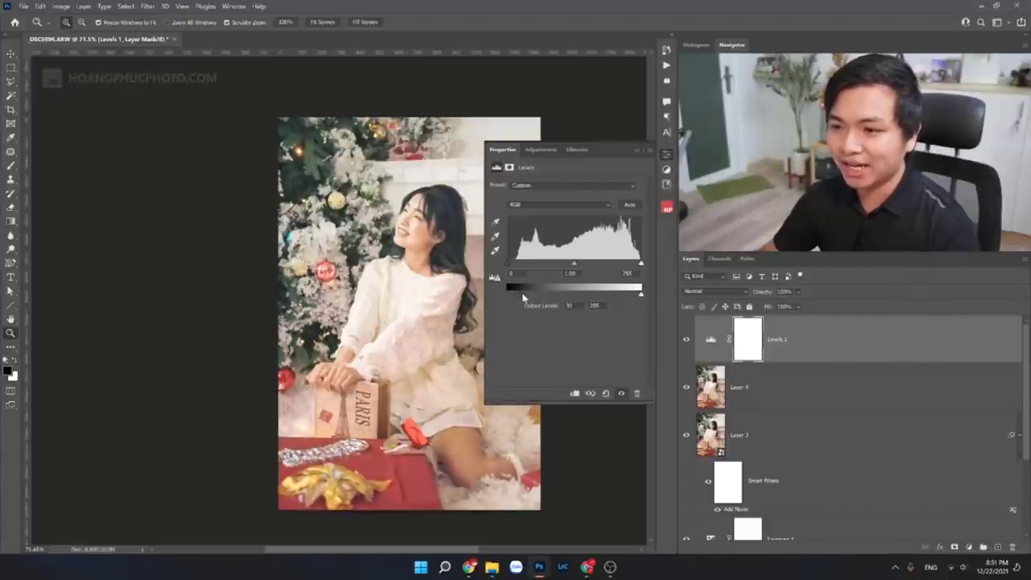
{"action": "left_click_drag", "start_coordinate": [518, 295], "coordinate": [515, 295]}
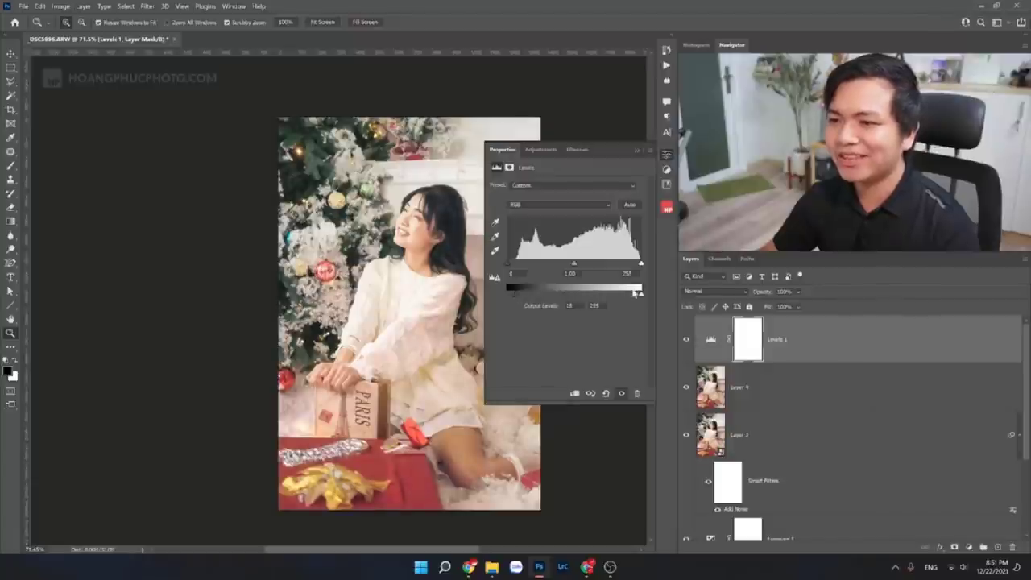
{"action": "left_click_drag", "start_coordinate": [640, 295], "coordinate": [628, 296]}
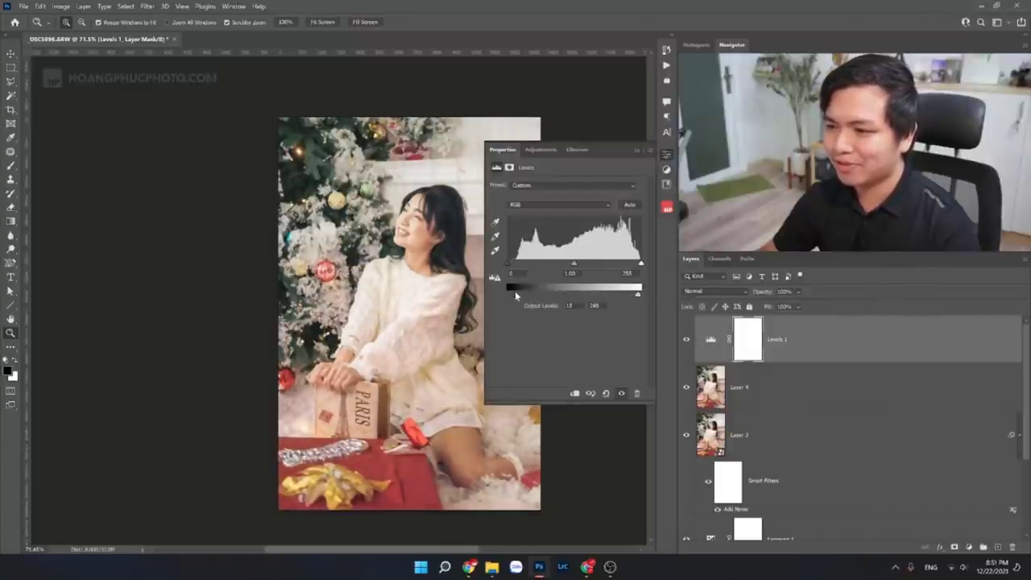
{"action": "left_click_drag", "start_coordinate": [516, 294], "coordinate": [518, 295]}
{"action": "left_click", "coordinate": [636, 151]}
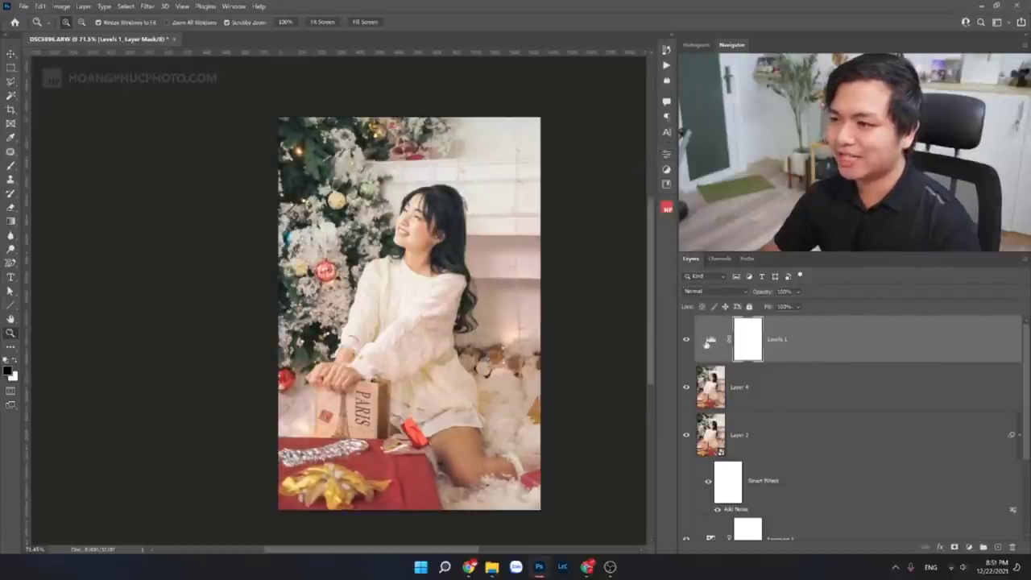
Step: Group the edit layers down to Layer 1 into Group 1 and toggle it for a before/after check
{"action": "scroll", "coordinate": [827, 367], "scroll_direction": "down", "scroll_amount": 3}
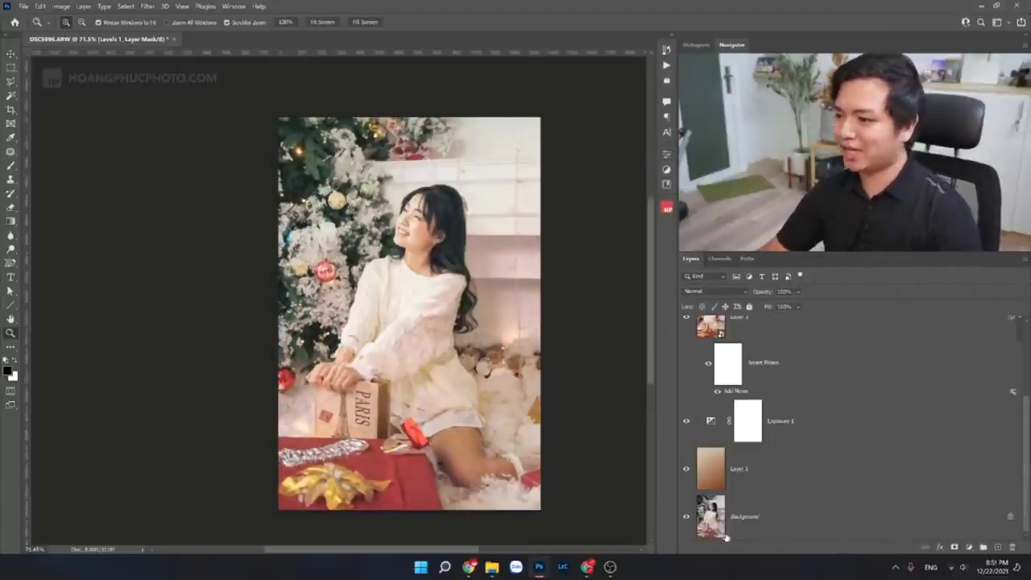
{"action": "left_click", "coordinate": [806, 484], "text": "shift"}
{"action": "key", "text": "ctrl+g"}
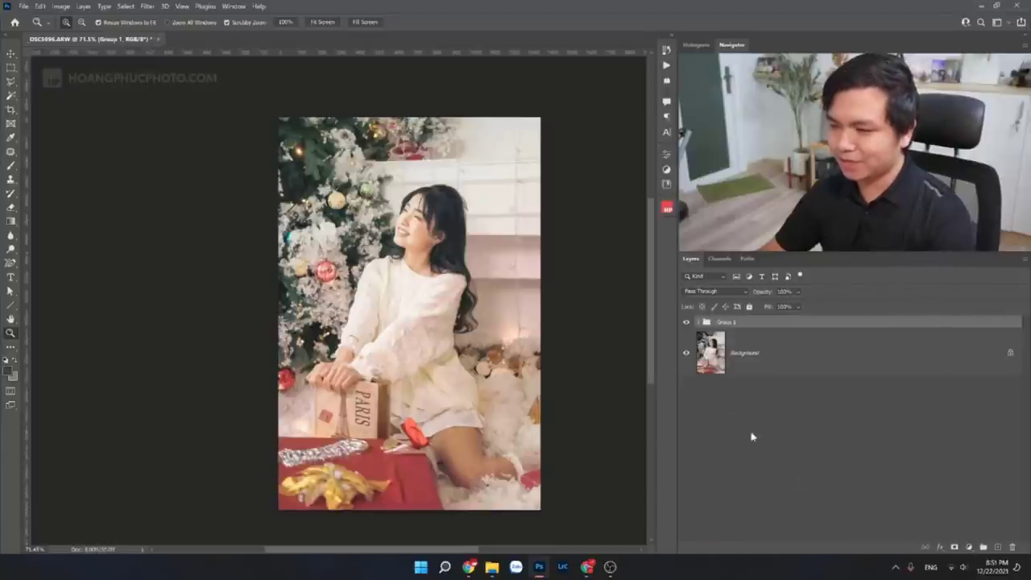
{"action": "left_click", "coordinate": [685, 322]}
{"action": "left_click", "coordinate": [686, 322]}
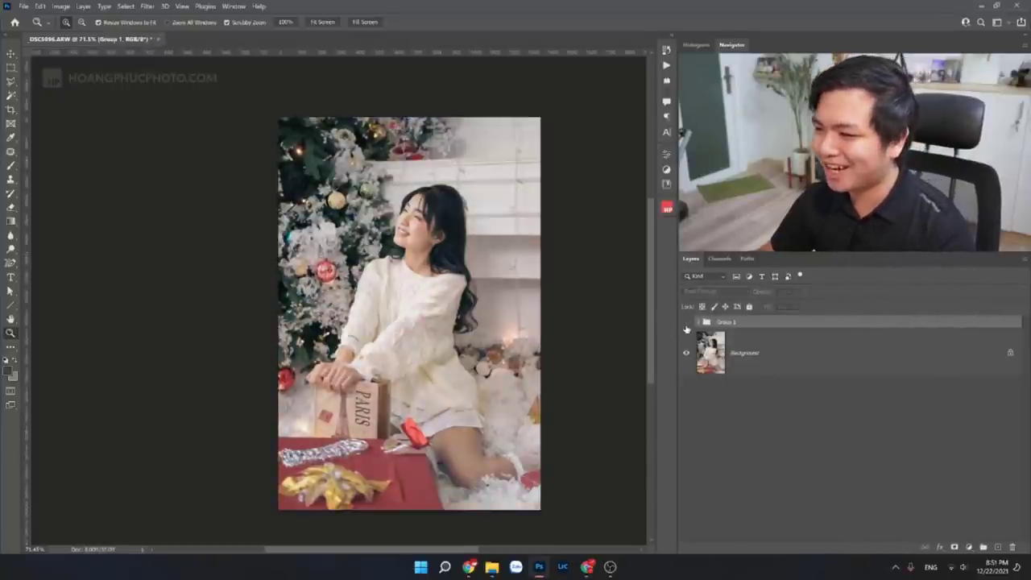
{"action": "left_click", "coordinate": [686, 322]}
{"action": "mouse_move", "coordinate": [414, 233]}
{"action": "left_mouse_down"}
{"action": "mouse_move", "coordinate": [425, 234]}
{"action": "mouse_move", "coordinate": [417, 217]}
{"action": "mouse_move", "coordinate": [423, 259]}
{"action": "left_mouse_up"}
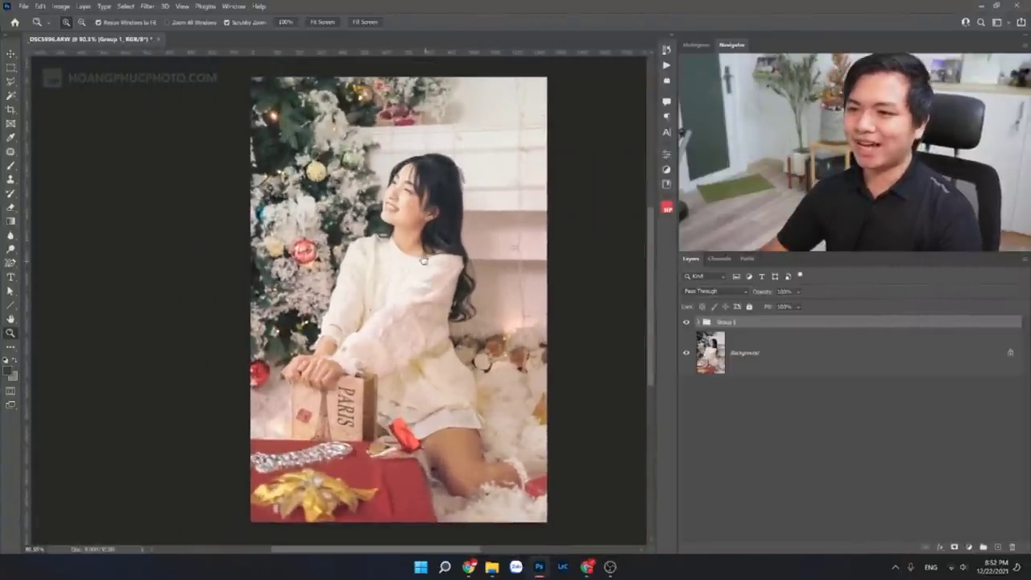
Step: Switch between the browser and Photoshop and pick a spare browser tab
{"action": "left_click", "coordinate": [471, 567]}
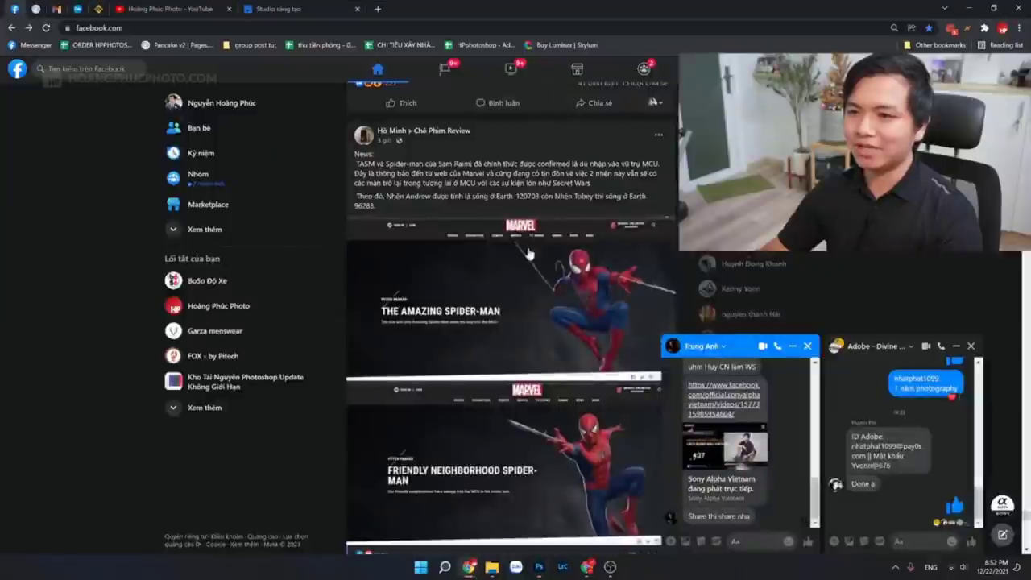
{"action": "left_click", "coordinate": [299, 8]}
{"action": "left_click", "coordinate": [184, 8]}
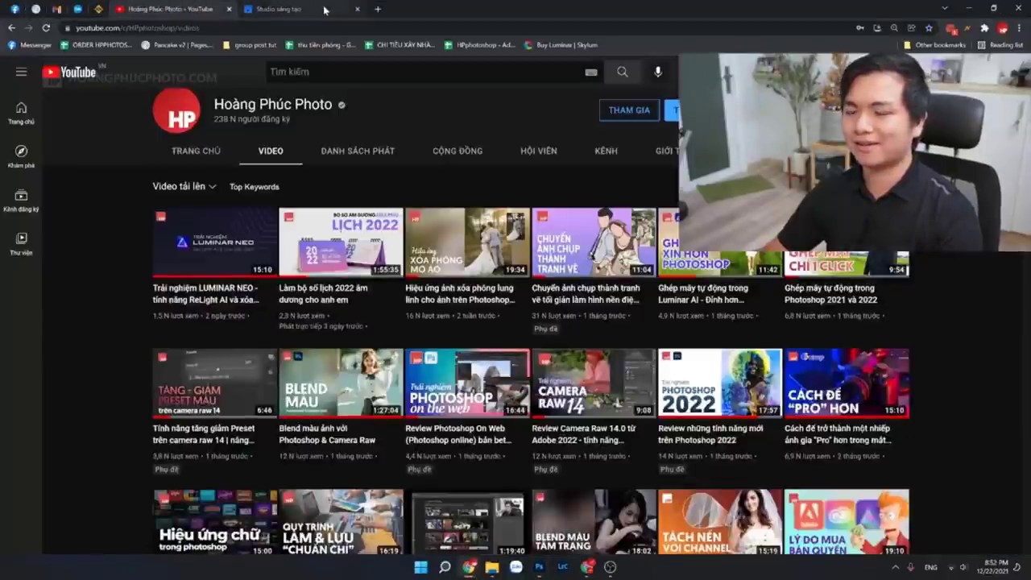
{"action": "left_click", "coordinate": [536, 569]}
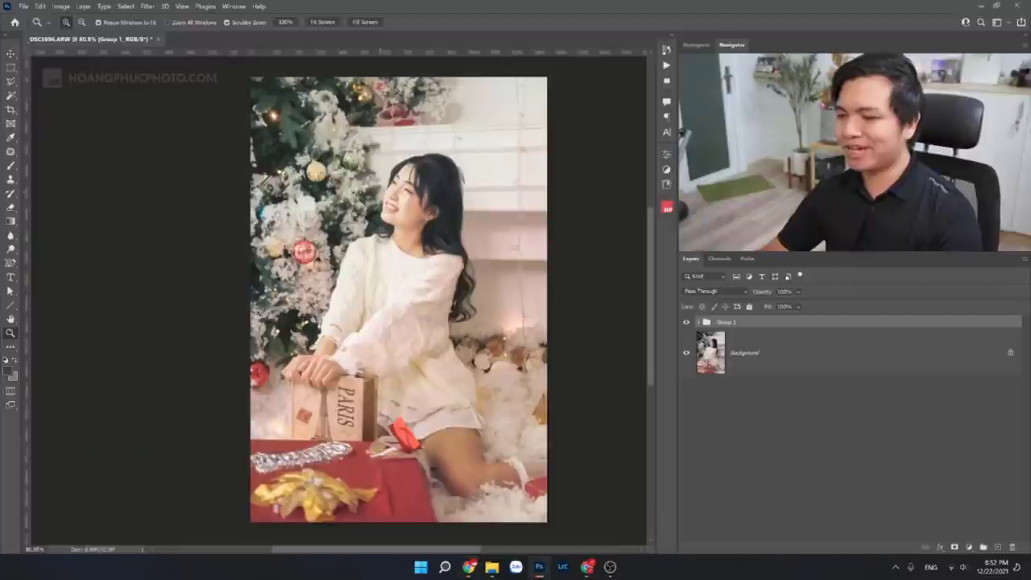
{"action": "left_click", "coordinate": [469, 569]}
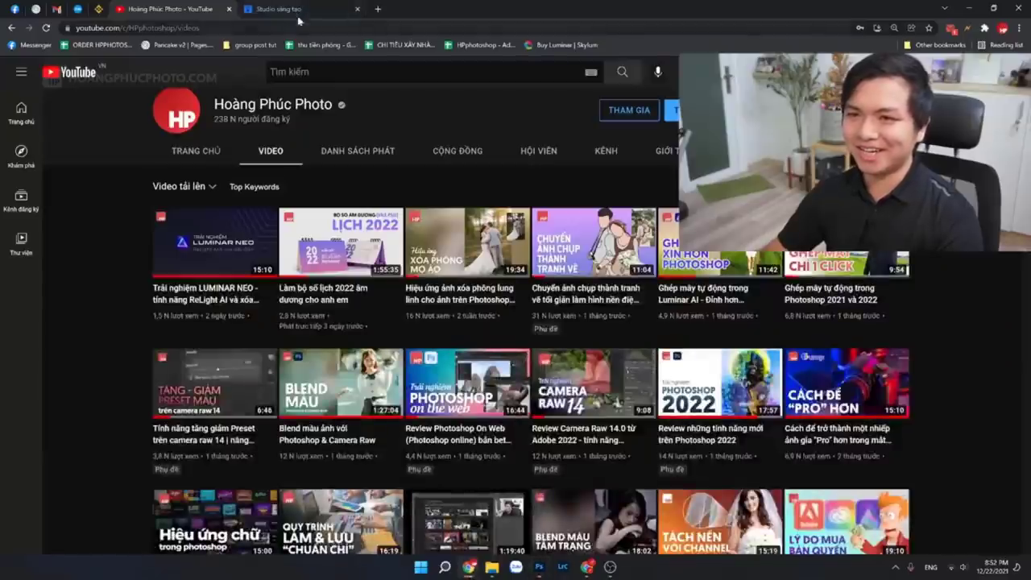
{"action": "left_click", "coordinate": [281, 9]}
Step: Search Google Images for 'vintage texture', then change the search to 'retro texture'
{"action": "type", "text": "images.google.com"}
{"action": "key", "text": "Return"}
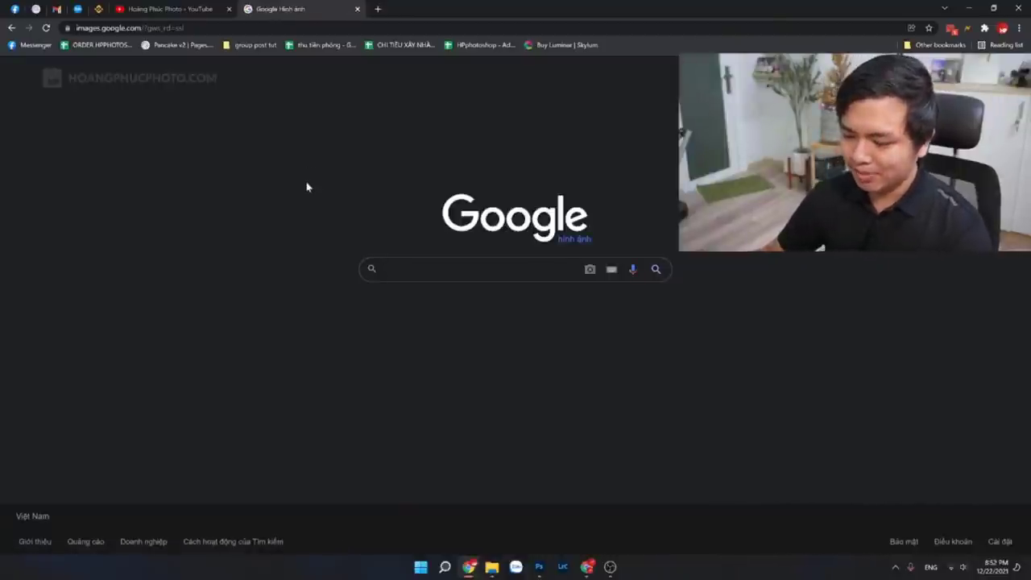
{"action": "type", "text": "vintage"}
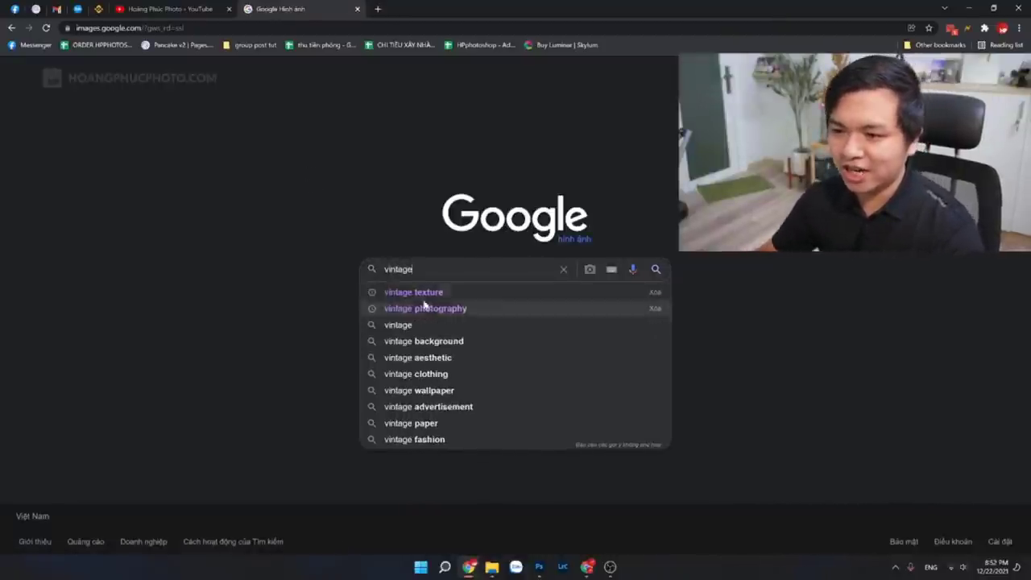
{"action": "left_click", "coordinate": [441, 298]}
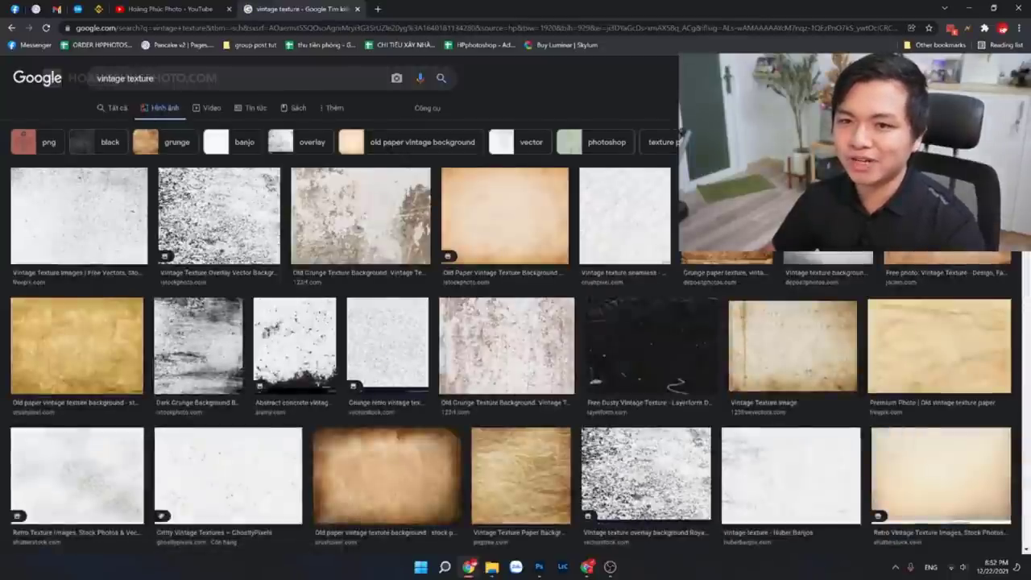
{"action": "double_click", "coordinate": [83, 80]}
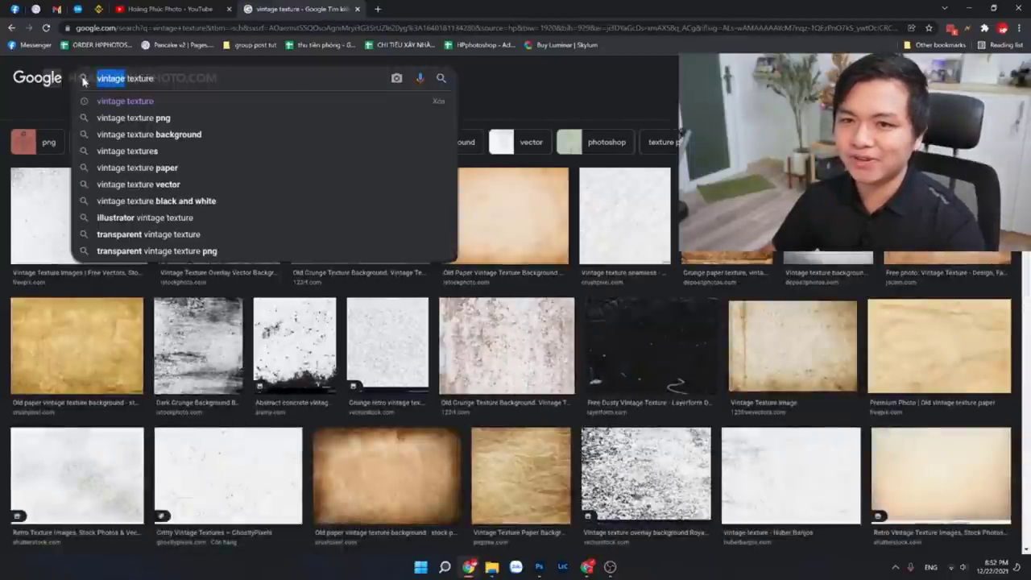
{"action": "type", "text": "retro"}
{"action": "key", "text": "Return"}
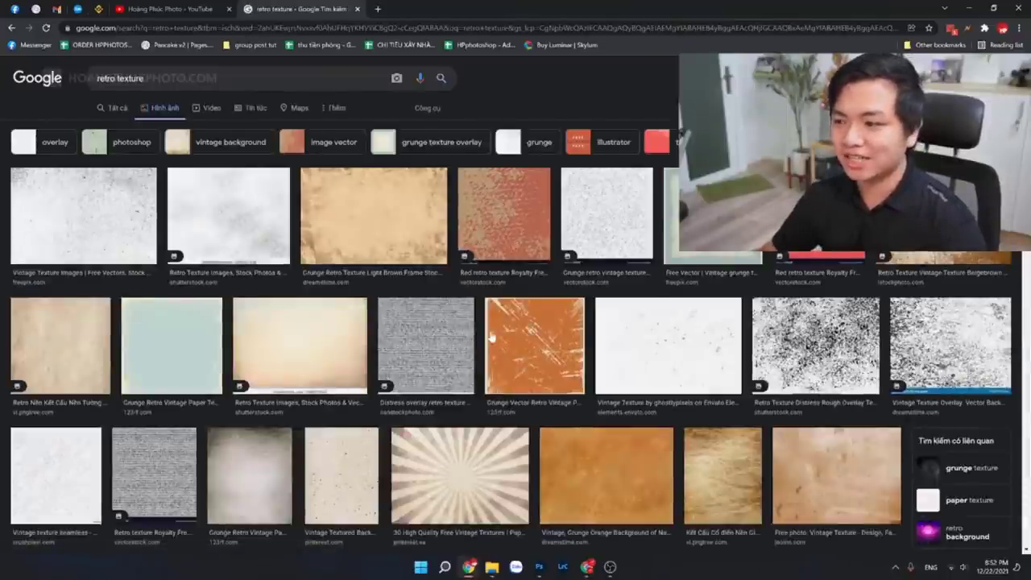
Step: Filter results to Large, copy a white speckled texture image, and return to Photoshop
{"action": "left_click", "coordinate": [425, 108]}
{"action": "left_click", "coordinate": [105, 128]}
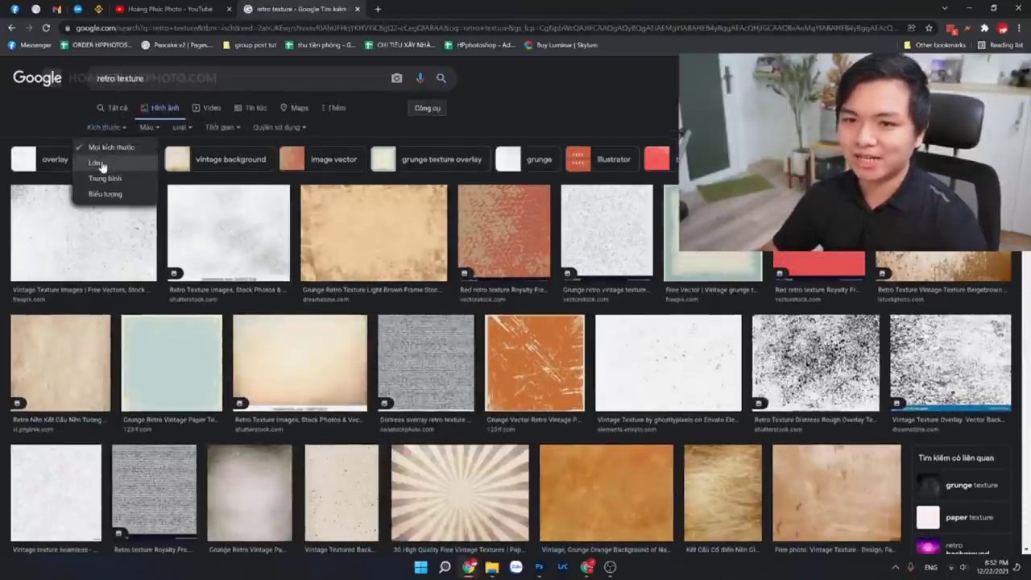
{"action": "left_click", "coordinate": [102, 164]}
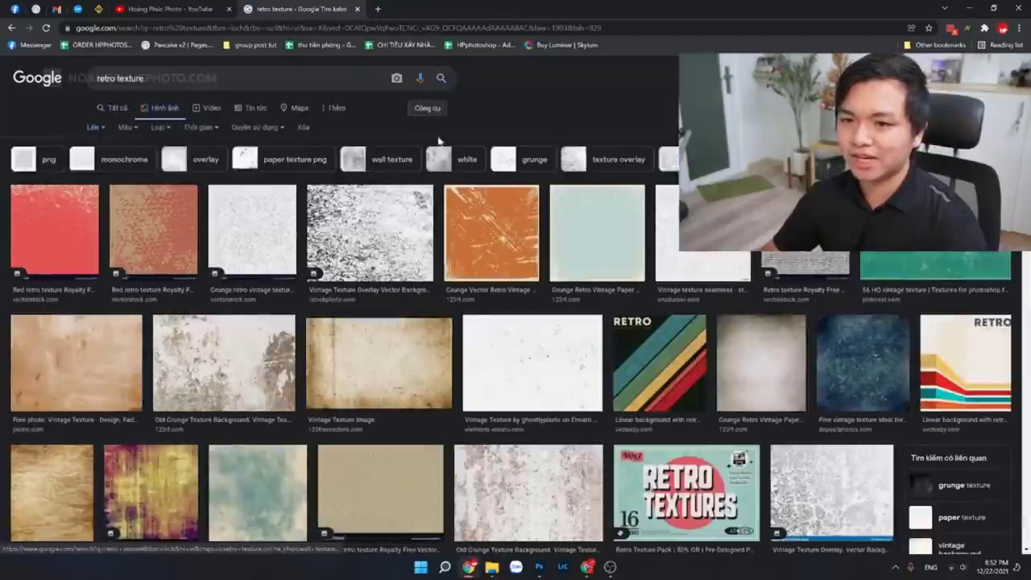
{"action": "scroll", "coordinate": [270, 343], "scroll_direction": "up", "scroll_amount": 1}
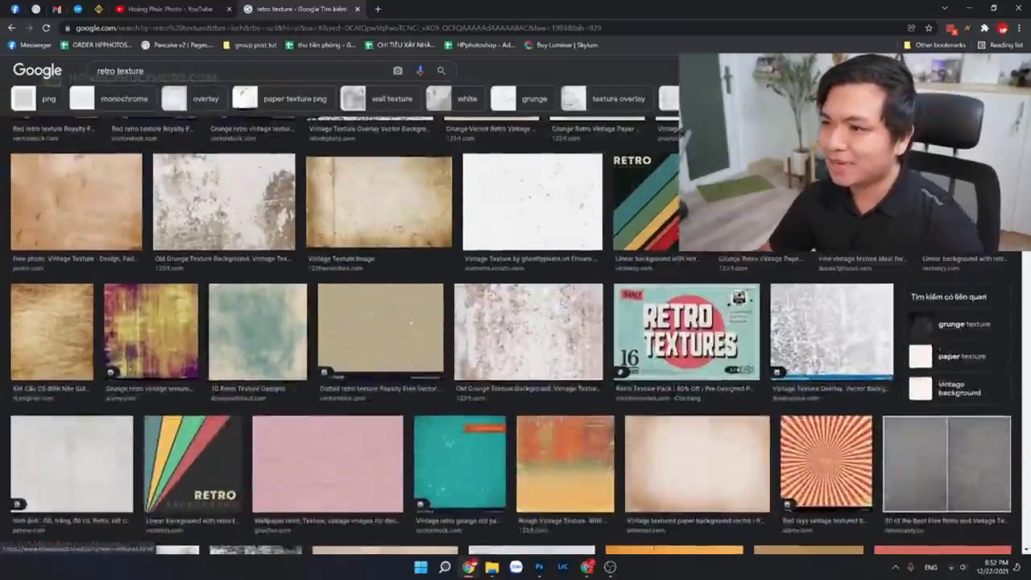
{"action": "left_click", "coordinate": [527, 201]}
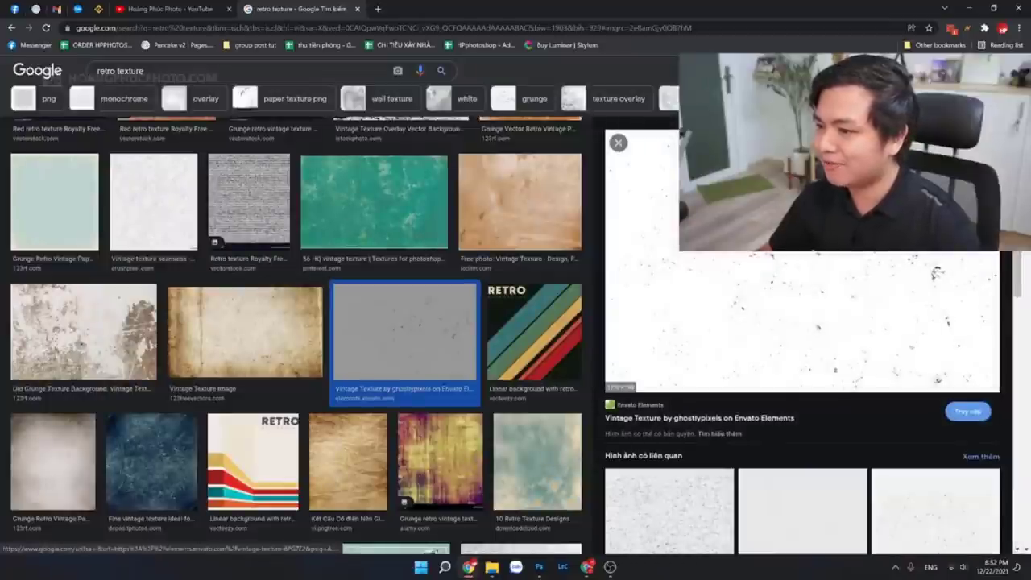
{"action": "right_click", "coordinate": [765, 265]}
{"action": "left_click", "coordinate": [801, 419]}
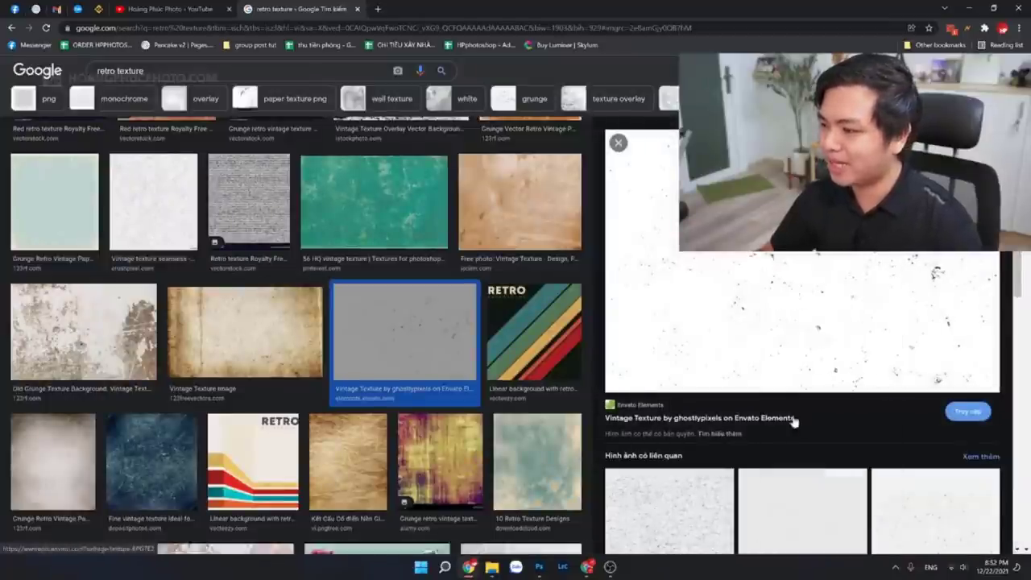
{"action": "left_click", "coordinate": [538, 566]}
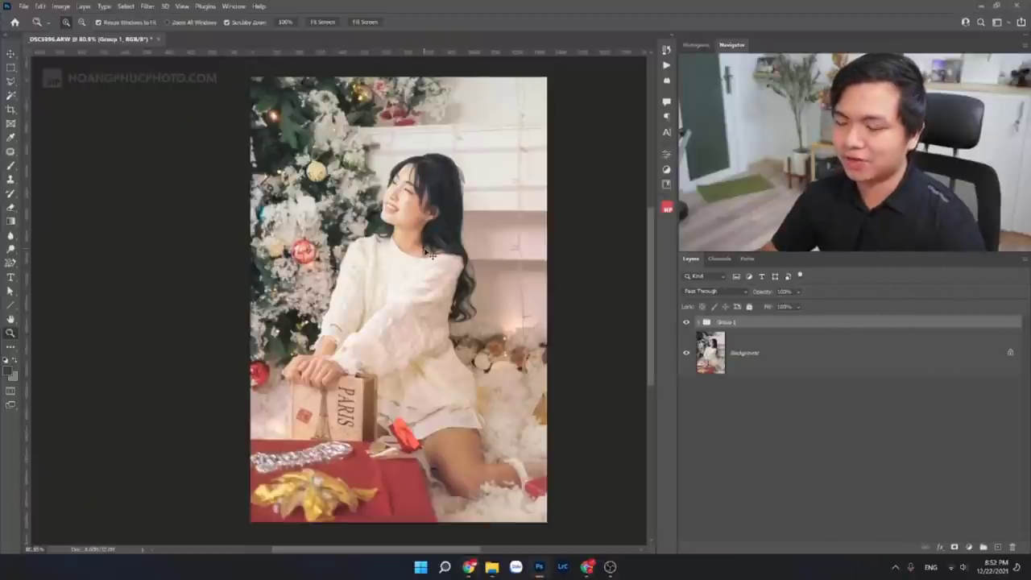
Step: Paste the texture, rotate it upright, stretch it over the photo, and blend Multiply at 13%
{"action": "key", "text": "ctrl+v"}
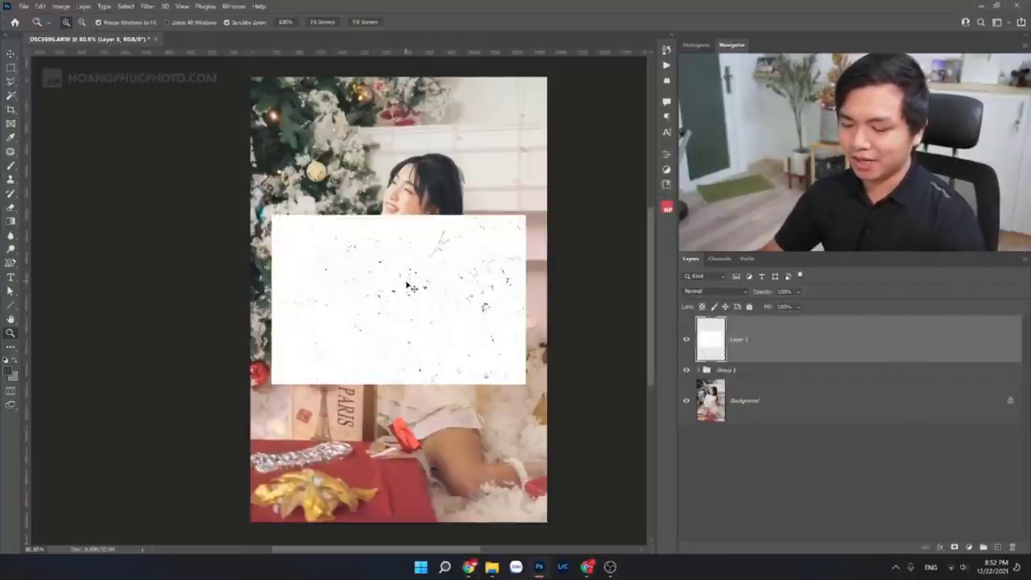
{"action": "key", "text": "ctrl+t"}
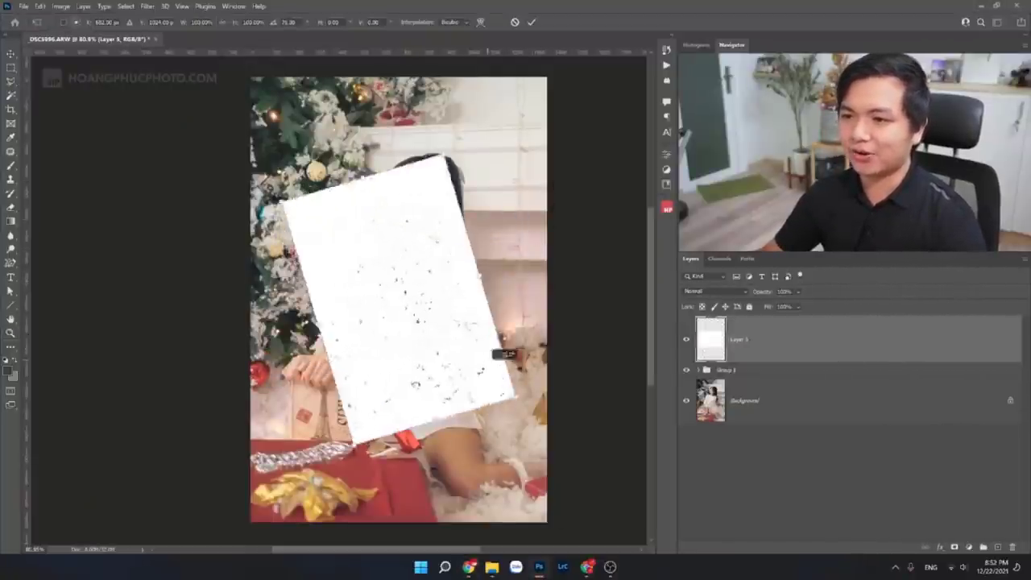
{"action": "left_click_drag", "start_coordinate": [542, 181], "coordinate": [483, 380]}
{"action": "left_click_drag", "start_coordinate": [482, 174], "coordinate": [593, 89]}
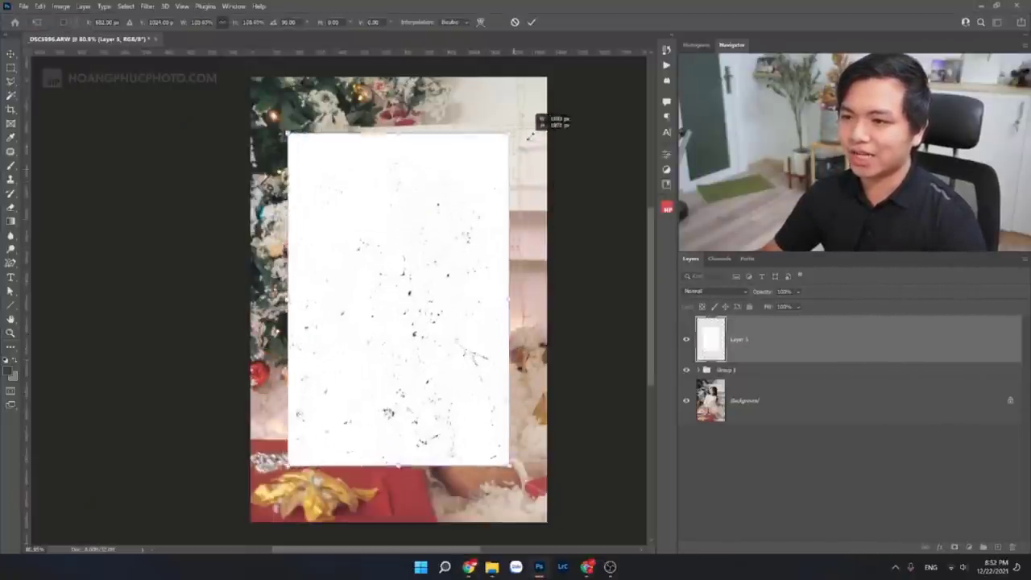
{"action": "key", "text": "Return"}
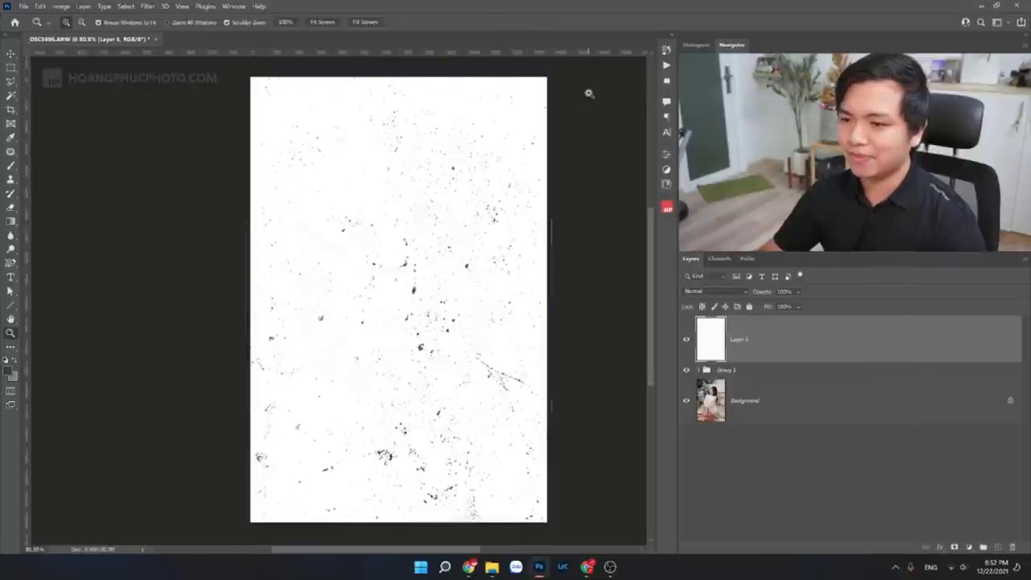
{"action": "left_click", "coordinate": [717, 291]}
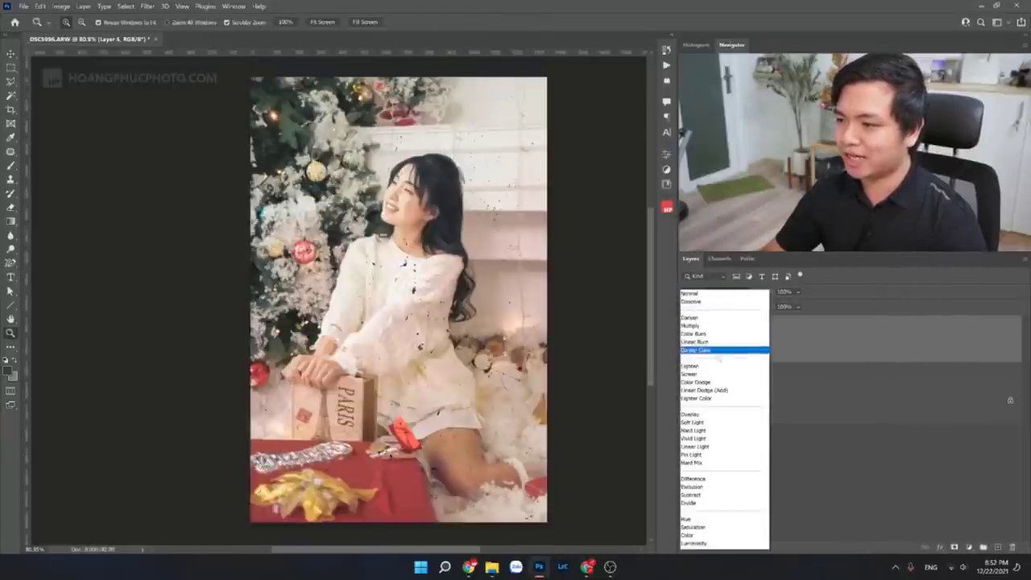
{"action": "left_click", "coordinate": [715, 326]}
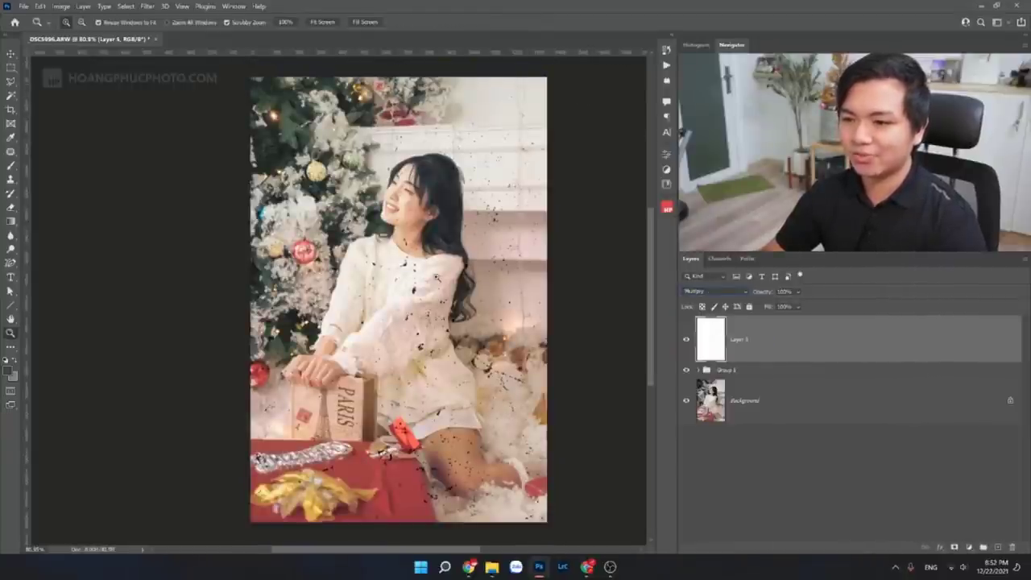
{"action": "left_click_drag", "start_coordinate": [761, 291], "coordinate": [743, 298]}
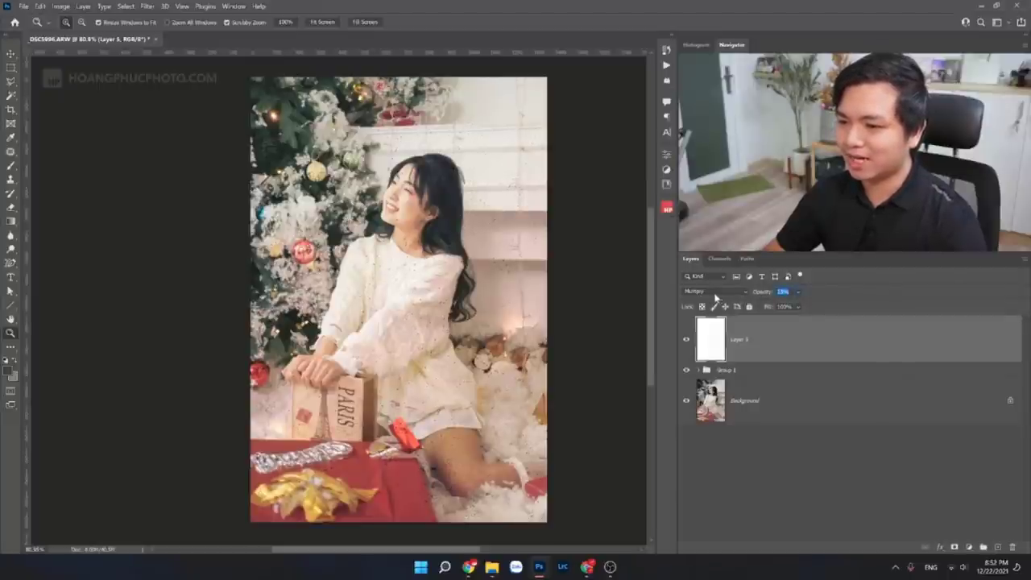
Step: Flip the texture layer horizontally and zoom the view out
{"action": "key", "text": "ctrl+t"}
{"action": "right_click", "coordinate": [465, 236]}
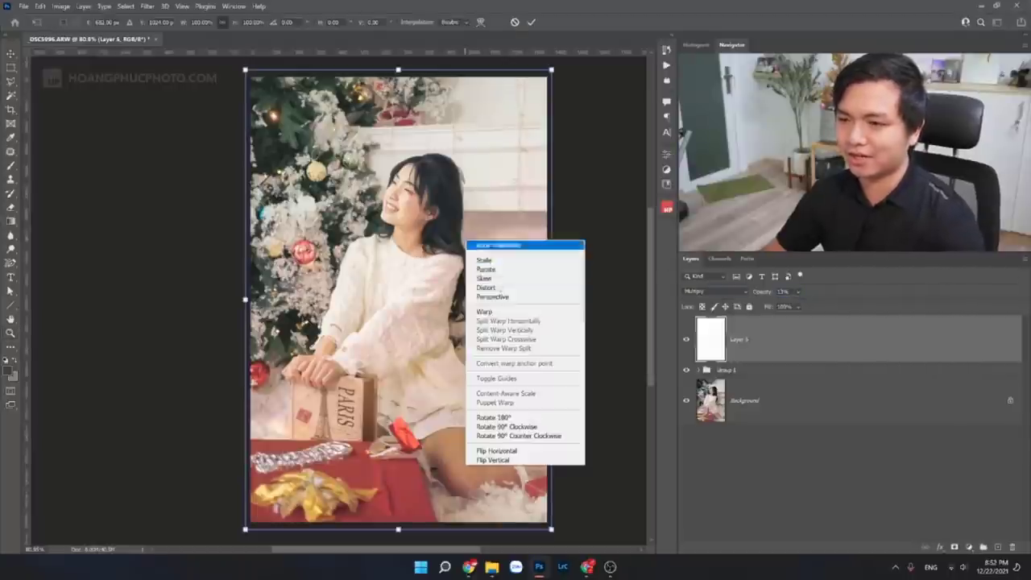
{"action": "left_click", "coordinate": [522, 450]}
{"action": "key", "text": "Return"}
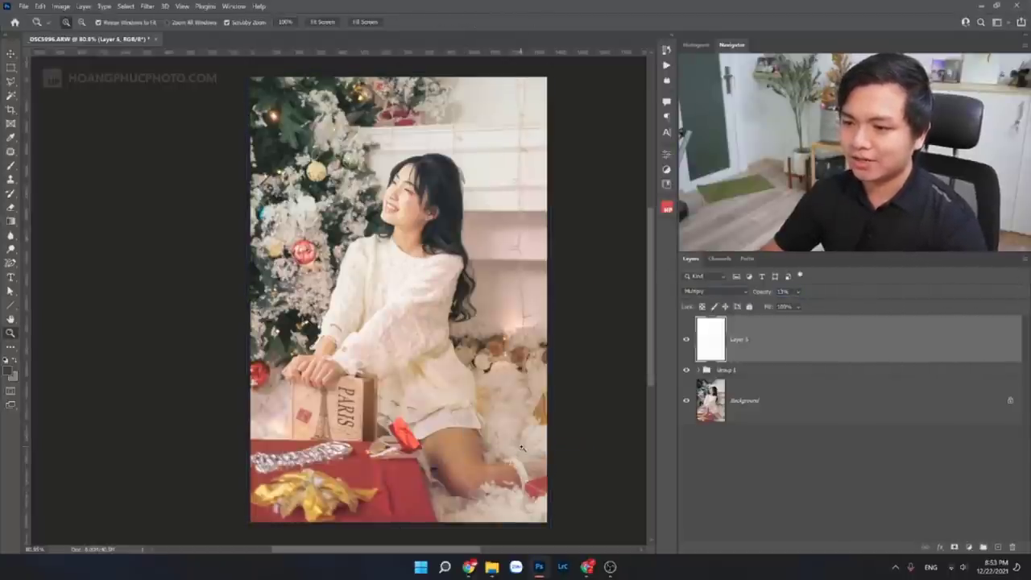
{"action": "mouse_move", "coordinate": [471, 354]}
{"action": "left_mouse_down"}
{"action": "mouse_move", "coordinate": [435, 359]}
{"action": "mouse_move", "coordinate": [467, 364]}
{"action": "left_mouse_up"}
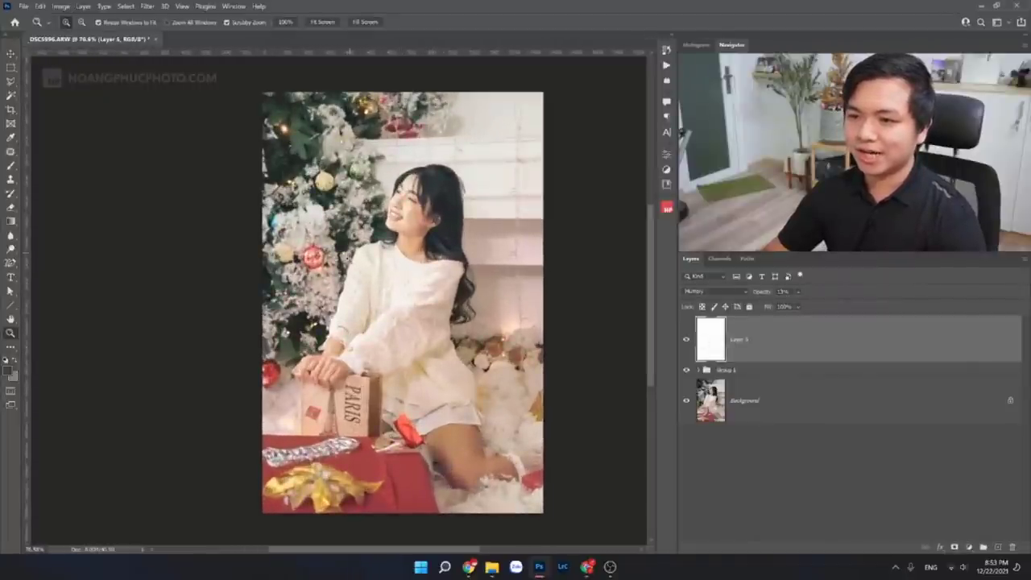
{"action": "left_click_drag", "start_coordinate": [408, 260], "coordinate": [399, 258]}
{"action": "left_click", "coordinate": [468, 566]}
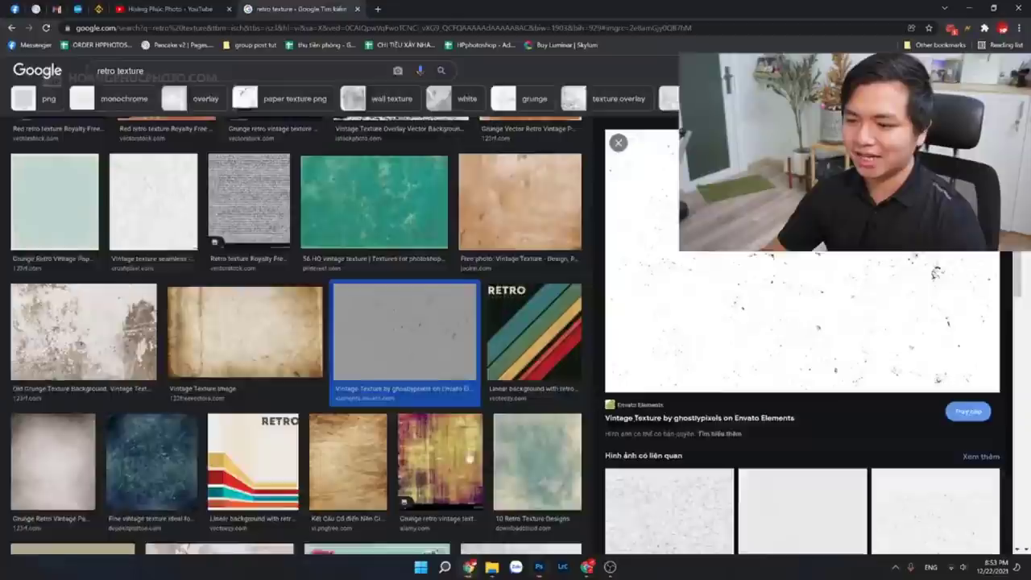
{"action": "key", "text": "Escape"}
{"action": "scroll", "coordinate": [375, 312], "scroll_direction": "down", "scroll_amount": 2}
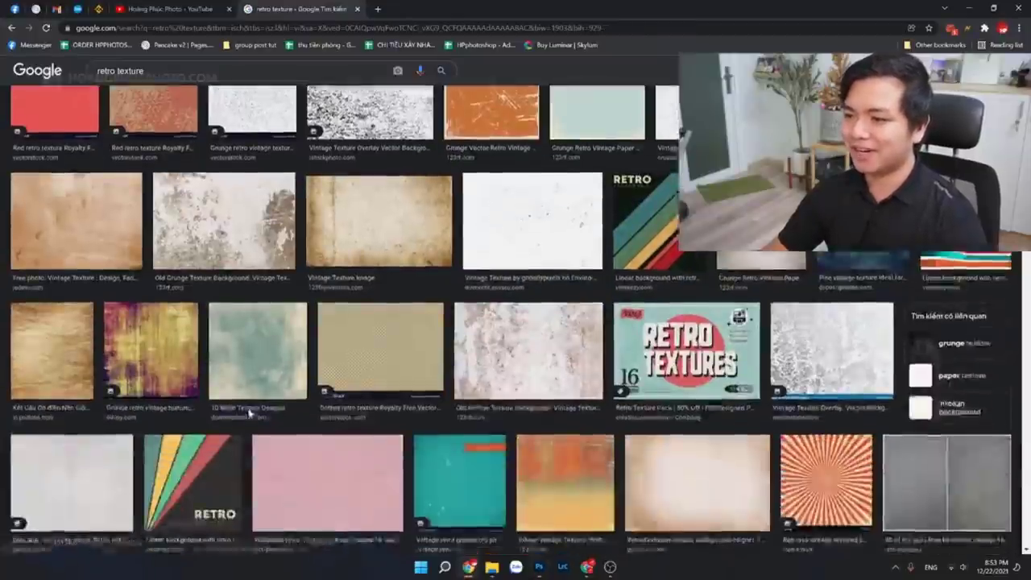
{"action": "scroll", "coordinate": [375, 311], "scroll_direction": "down", "scroll_amount": 2}
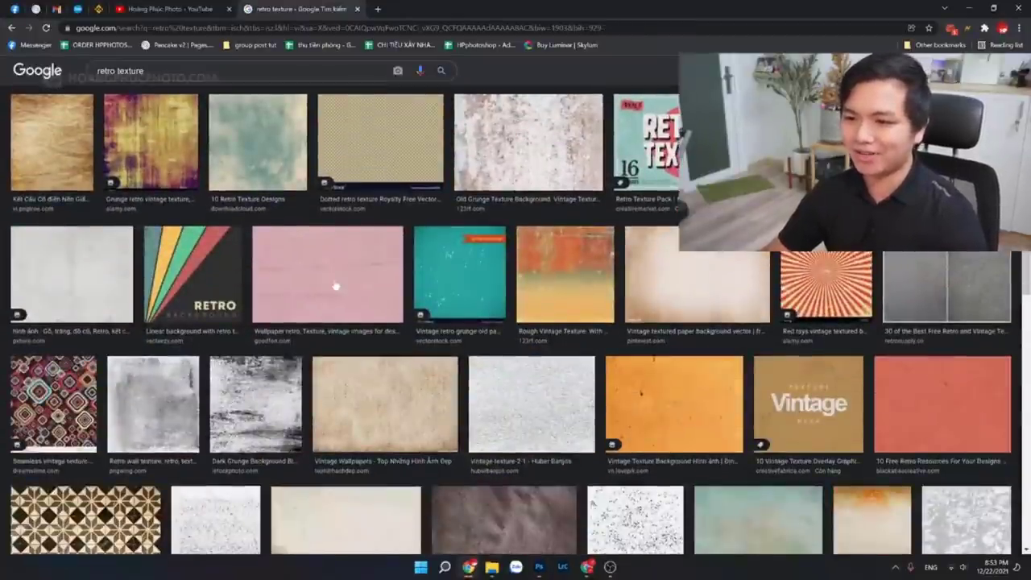
{"action": "scroll", "coordinate": [520, 430], "scroll_direction": "down", "scroll_amount": 2}
{"action": "scroll", "coordinate": [520, 430], "scroll_direction": "down", "scroll_amount": 2}
{"action": "scroll", "coordinate": [515, 435], "scroll_direction": "down", "scroll_amount": 2}
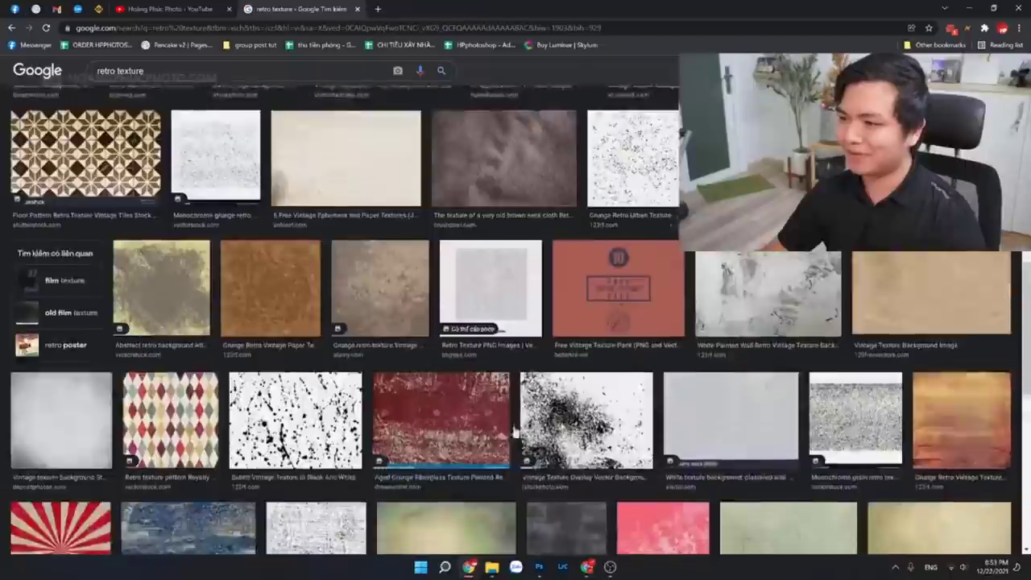
{"action": "scroll", "coordinate": [515, 435], "scroll_direction": "down", "scroll_amount": 1}
{"action": "left_click", "coordinate": [539, 567]}
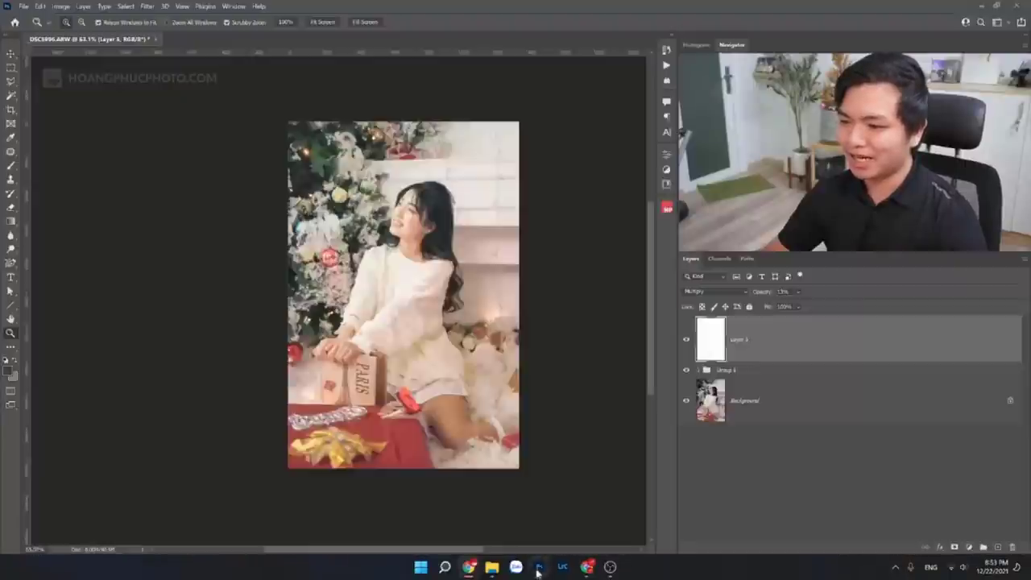
Step: Reset the texture layer to Normal at 100% opacity after briefly trying Multiply
{"action": "left_click", "coordinate": [714, 290]}
{"action": "left_click", "coordinate": [702, 296]}
{"action": "left_click_drag", "start_coordinate": [769, 291], "coordinate": [883, 295]}
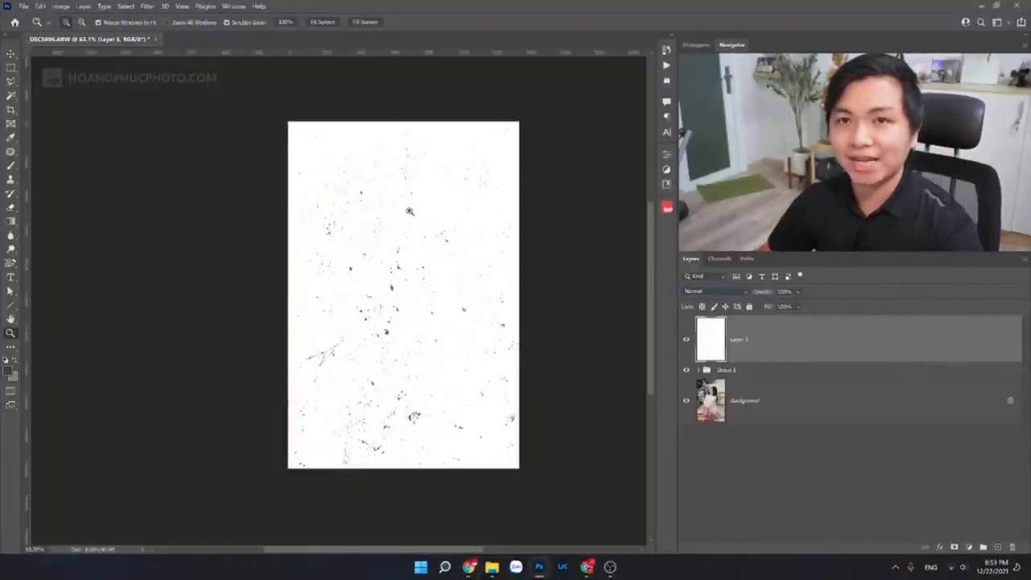
{"action": "left_click", "coordinate": [724, 292]}
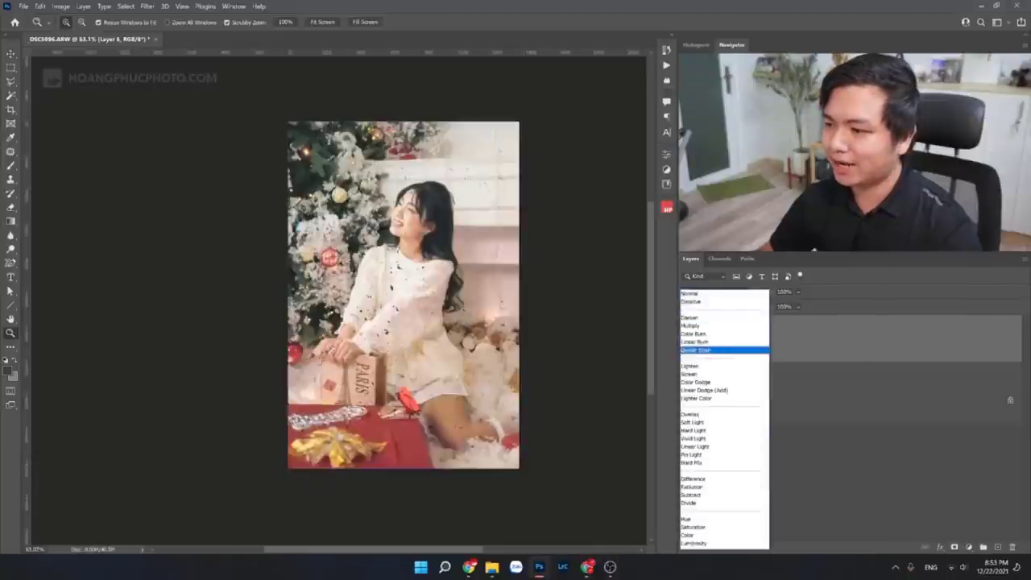
{"action": "left_click", "coordinate": [707, 326]}
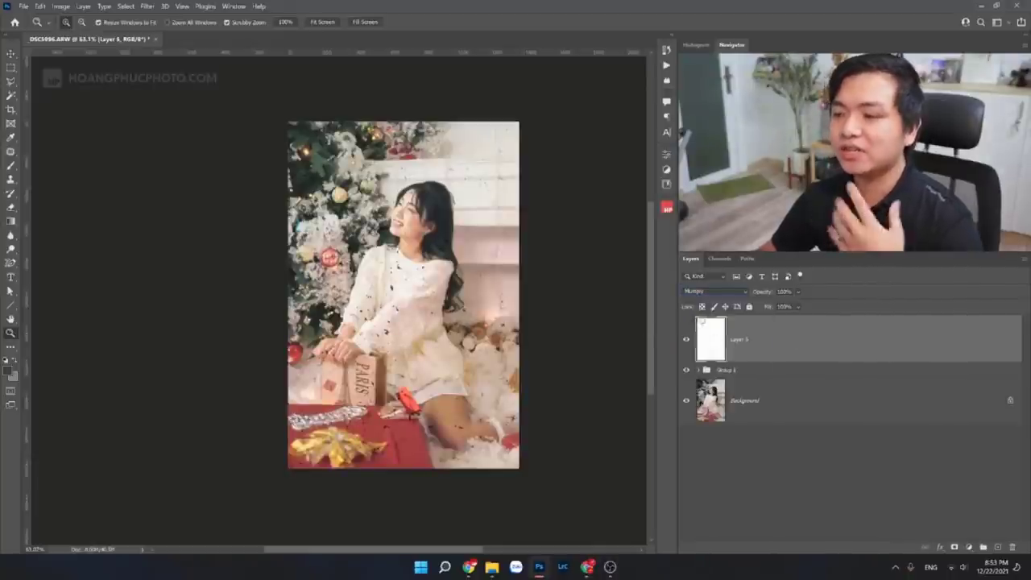
{"action": "left_click", "coordinate": [725, 292]}
{"action": "left_click", "coordinate": [700, 295]}
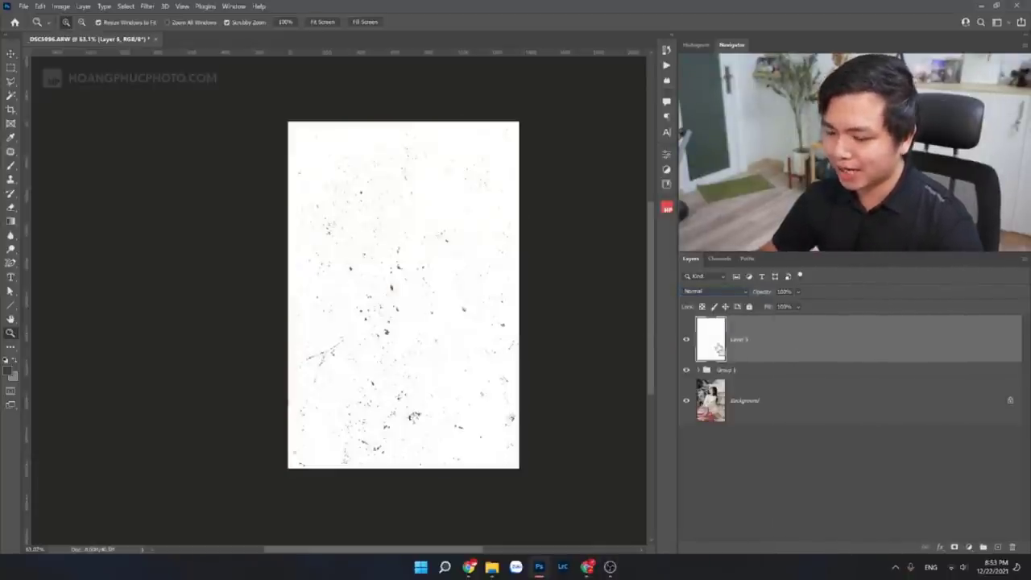
Step: Invert the texture to white specks and blend it in Screen mode at 25% opacity
{"action": "key", "text": "ctrl+i"}
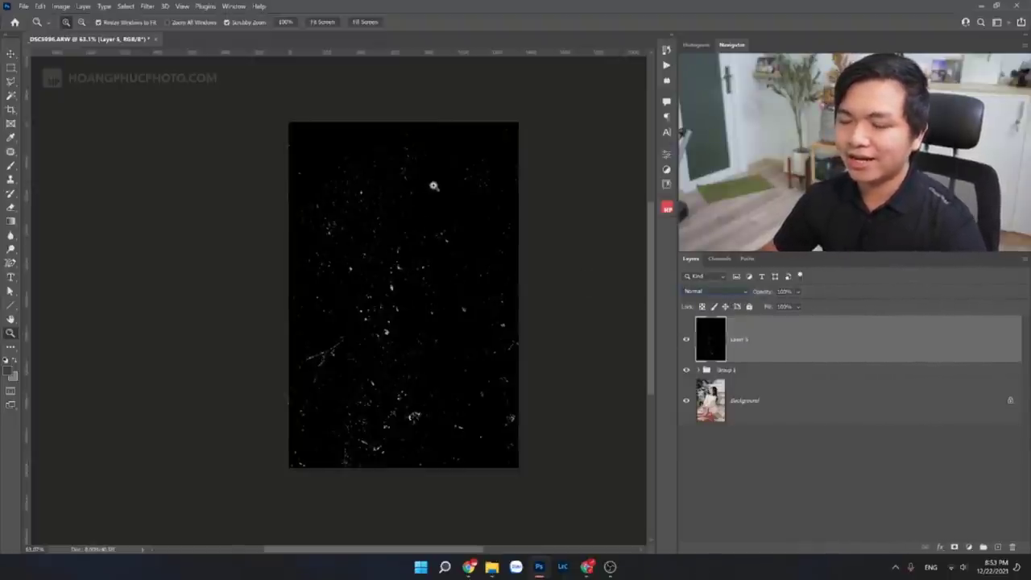
{"action": "left_click", "coordinate": [717, 291]}
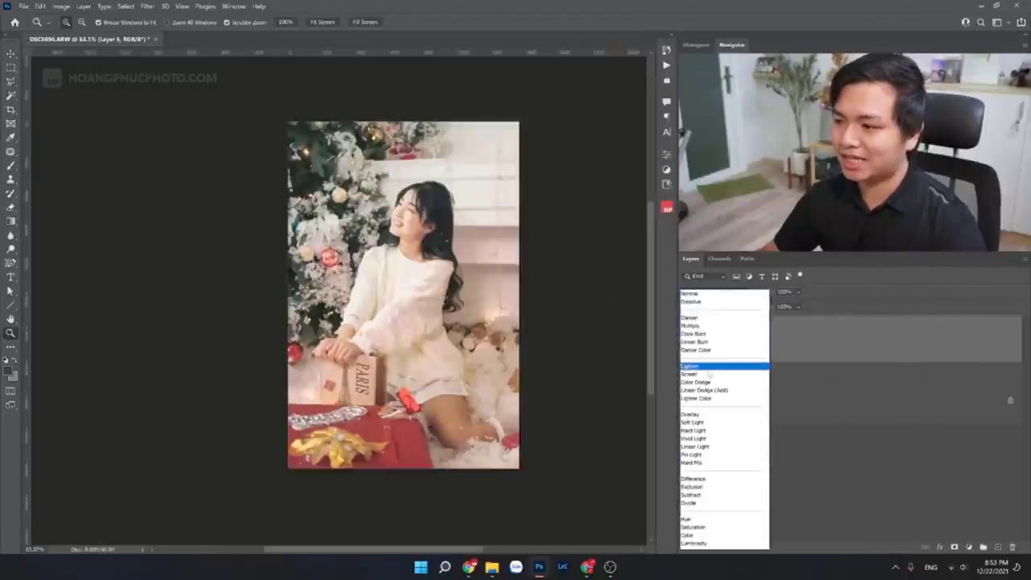
{"action": "left_click", "coordinate": [709, 363]}
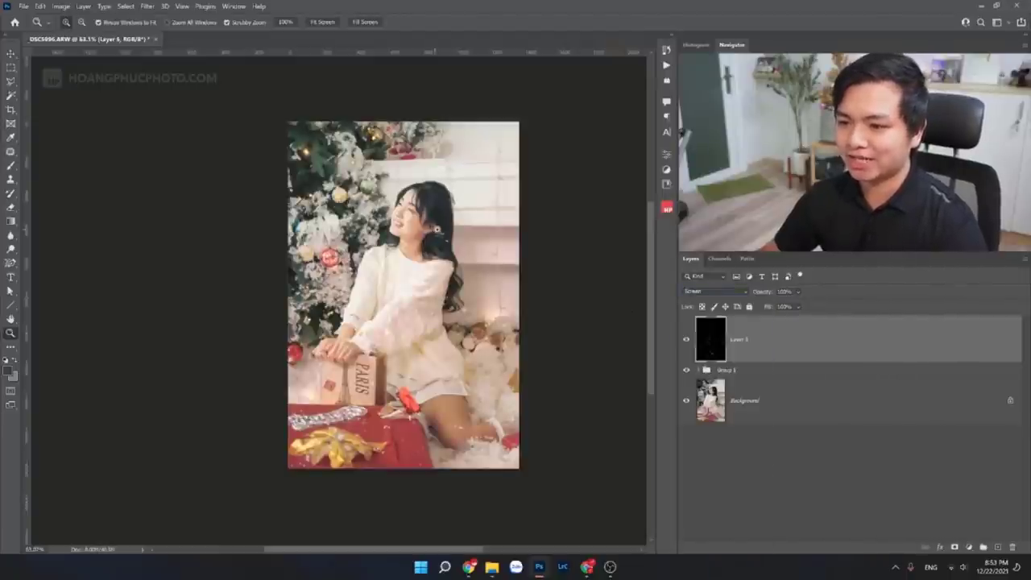
{"action": "key", "text": "ctrl+plus"}
{"action": "left_click_drag", "start_coordinate": [765, 292], "coordinate": [757, 295]}
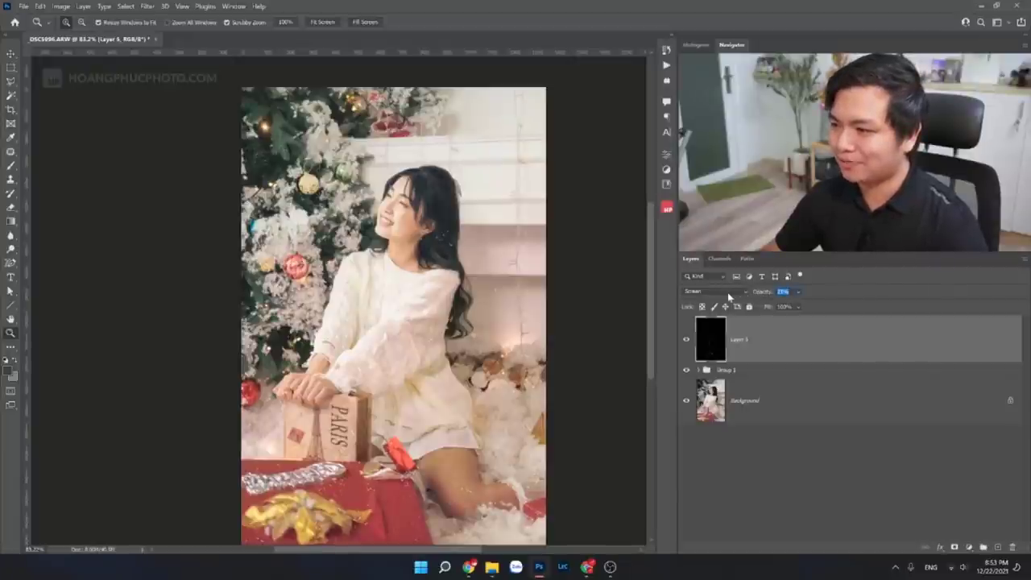
{"action": "left_click_drag", "start_coordinate": [441, 258], "coordinate": [290, 397]}
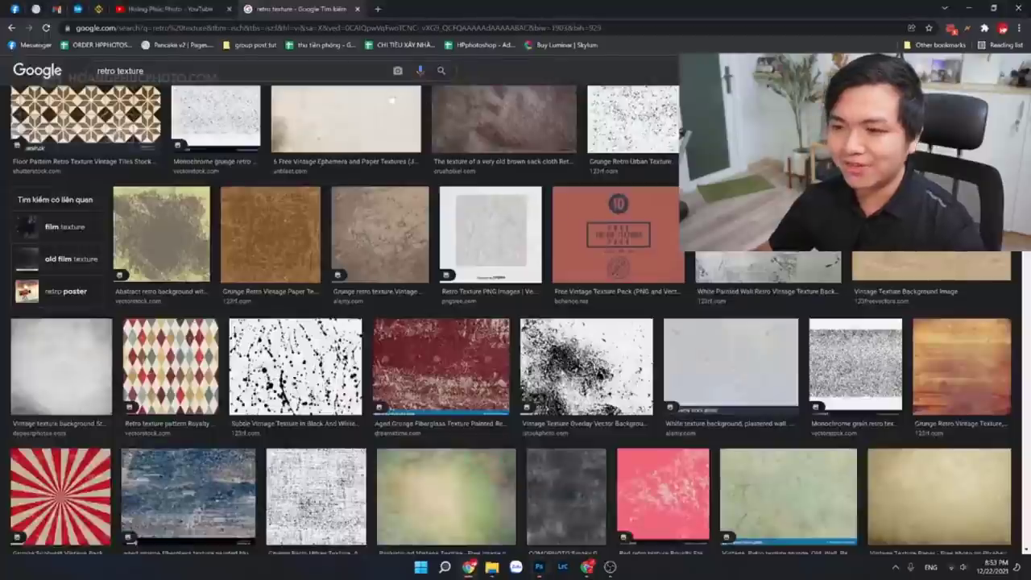
{"action": "scroll", "coordinate": [343, 318], "scroll_direction": "down", "scroll_amount": 4}
Step: Scroll through more 'retro texture' results, then bring the Photoshop portrait back to the front
{"action": "scroll", "coordinate": [343, 318], "scroll_direction": "down", "scroll_amount": 1}
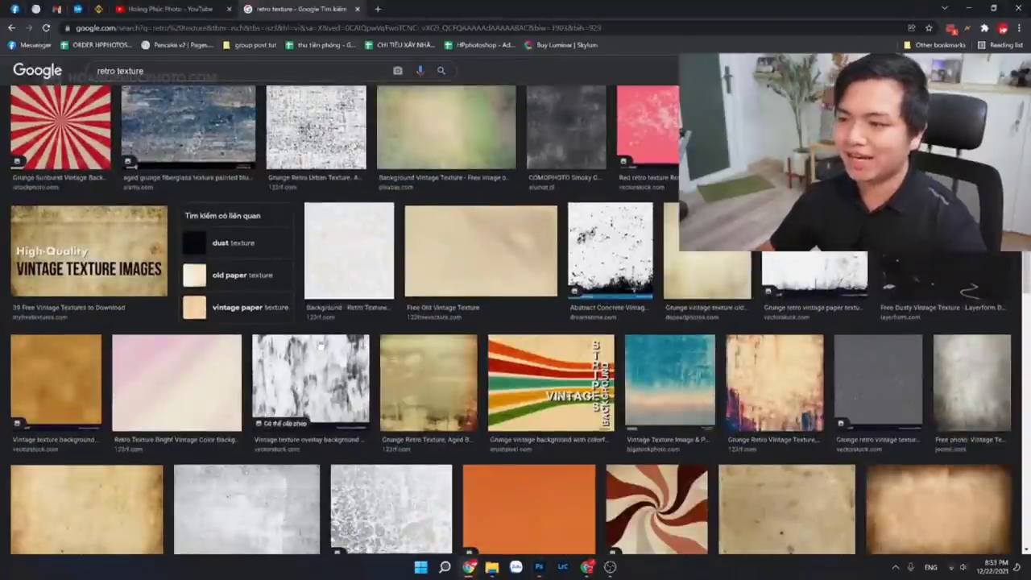
{"action": "scroll", "coordinate": [452, 436], "scroll_direction": "down", "scroll_amount": 2}
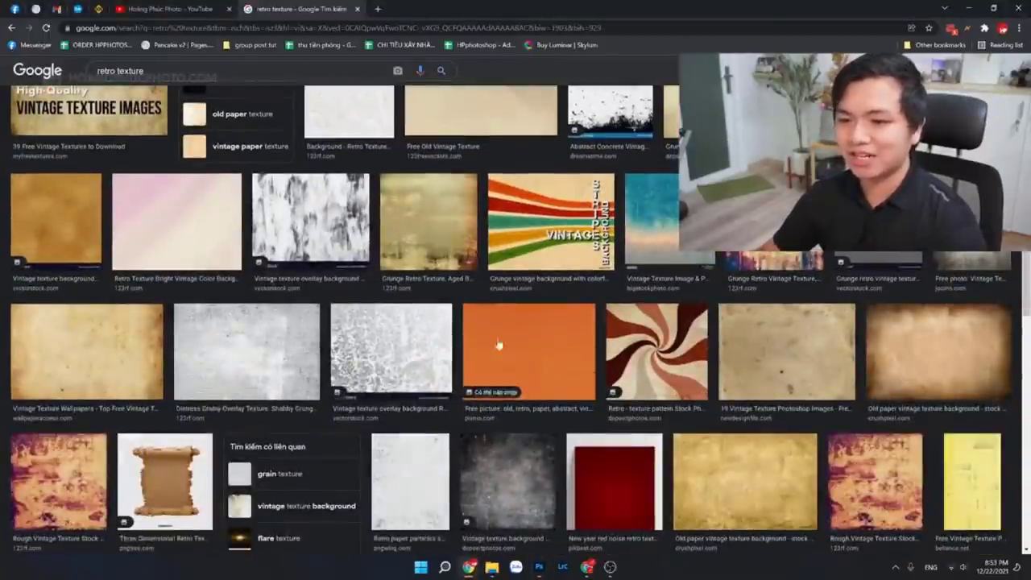
{"action": "scroll", "coordinate": [495, 346], "scroll_direction": "down", "scroll_amount": 4}
{"action": "scroll", "coordinate": [487, 348], "scroll_direction": "up", "scroll_amount": 1}
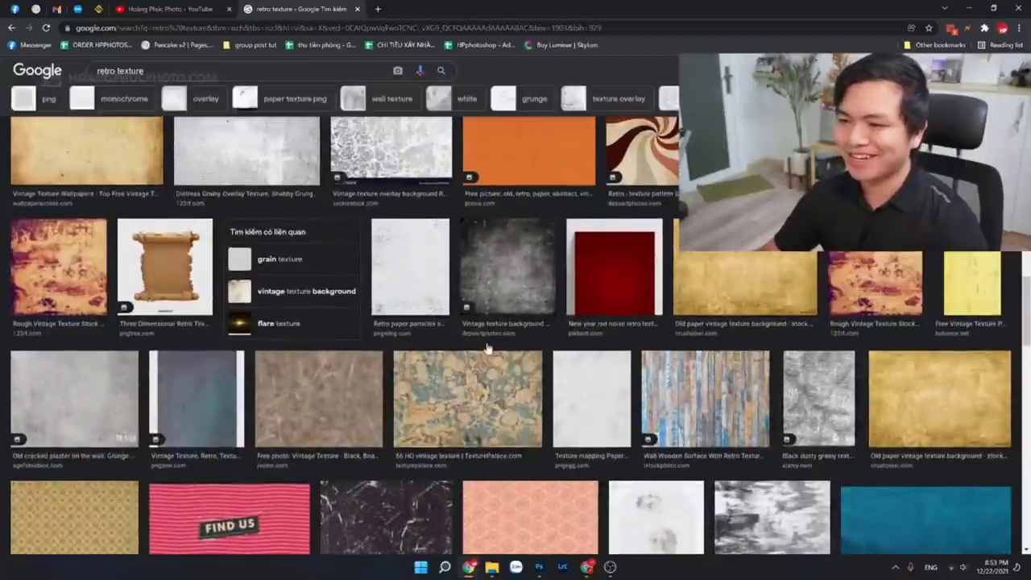
{"action": "scroll", "coordinate": [487, 348], "scroll_direction": "down", "scroll_amount": 4}
{"action": "scroll", "coordinate": [487, 347], "scroll_direction": "down", "scroll_amount": 1}
{"action": "scroll", "coordinate": [488, 347], "scroll_direction": "up", "scroll_amount": 10}
{"action": "scroll", "coordinate": [479, 343], "scroll_direction": "up", "scroll_amount": 3}
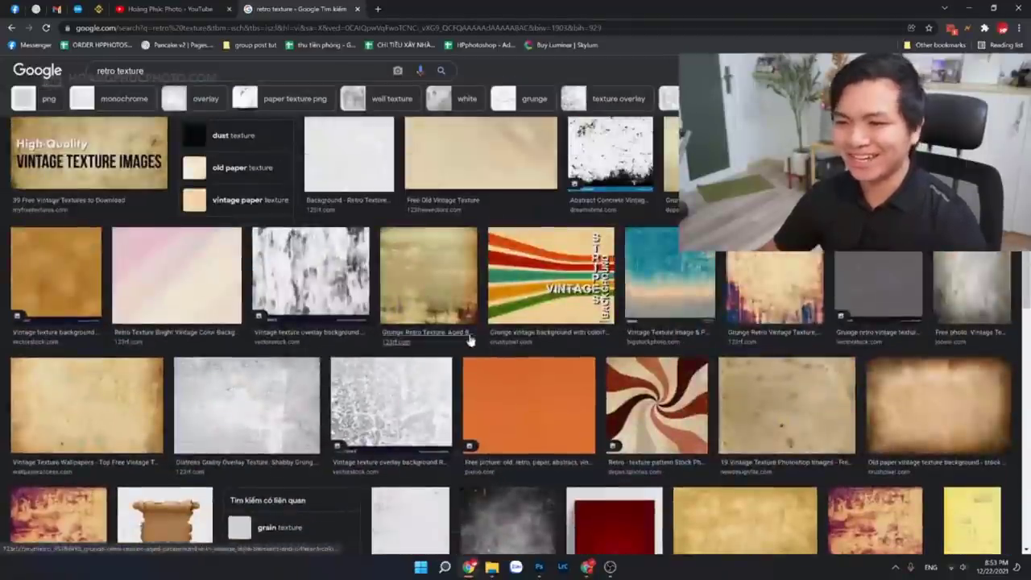
{"action": "left_click", "coordinate": [540, 568]}
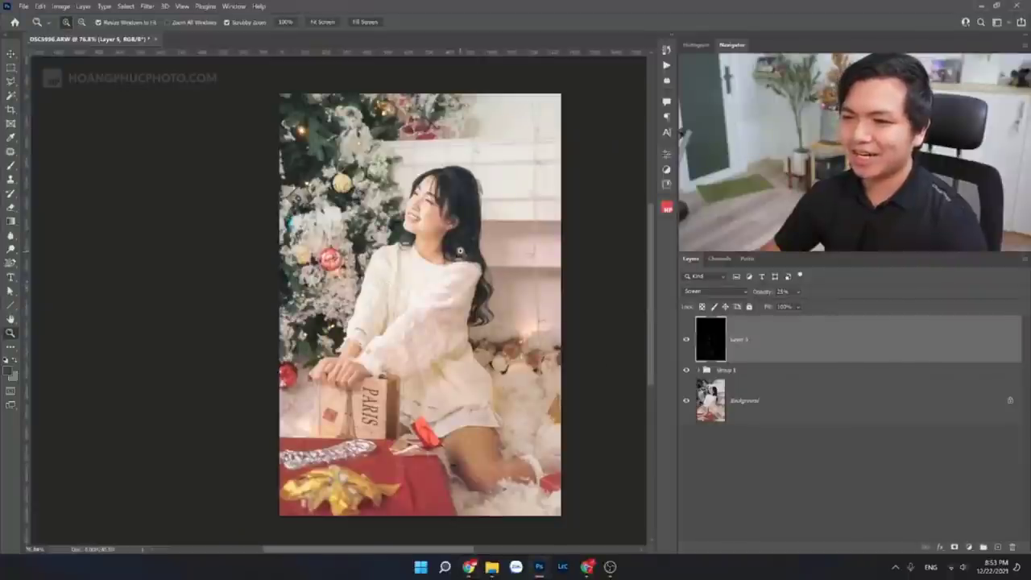
Step: Zoom into the portrait and pick the Type tool with the Ciel Stormtrooper font
{"action": "left_click_drag", "start_coordinate": [460, 252], "coordinate": [461, 255]}
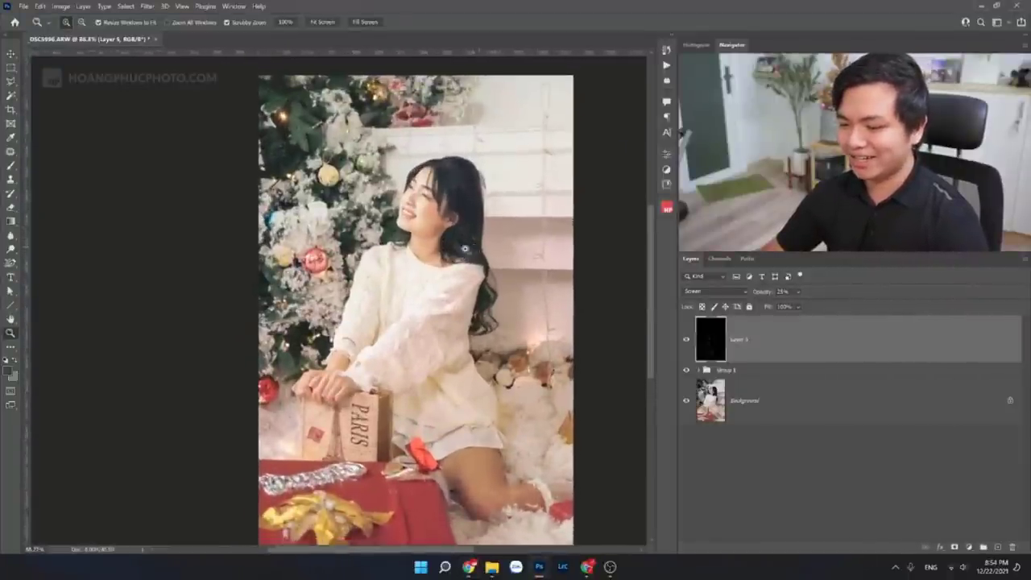
{"action": "left_click_drag", "start_coordinate": [474, 248], "coordinate": [477, 251]}
{"action": "left_click", "coordinate": [10, 277]}
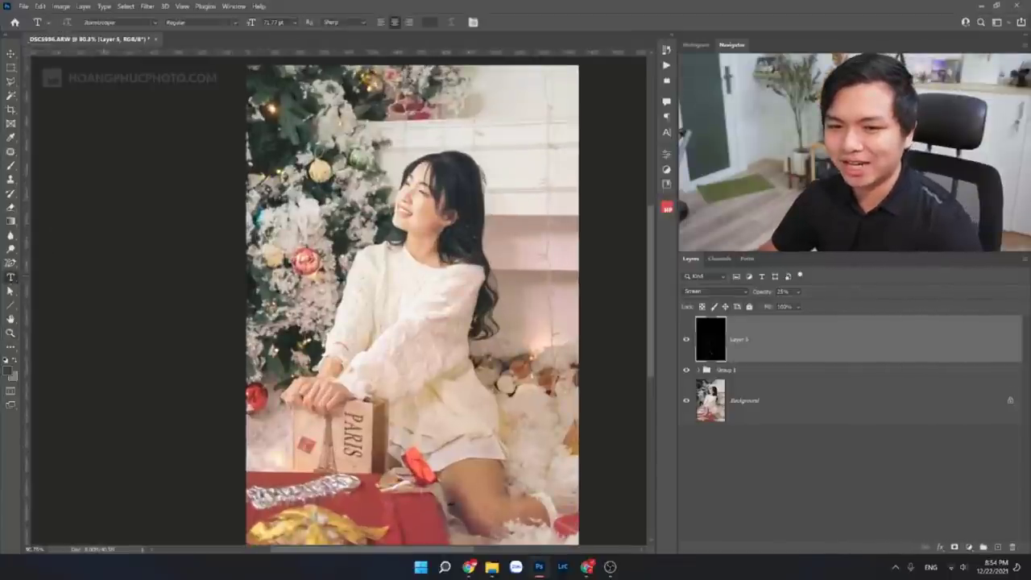
{"action": "left_click", "coordinate": [156, 23]}
{"action": "key", "text": "Return"}
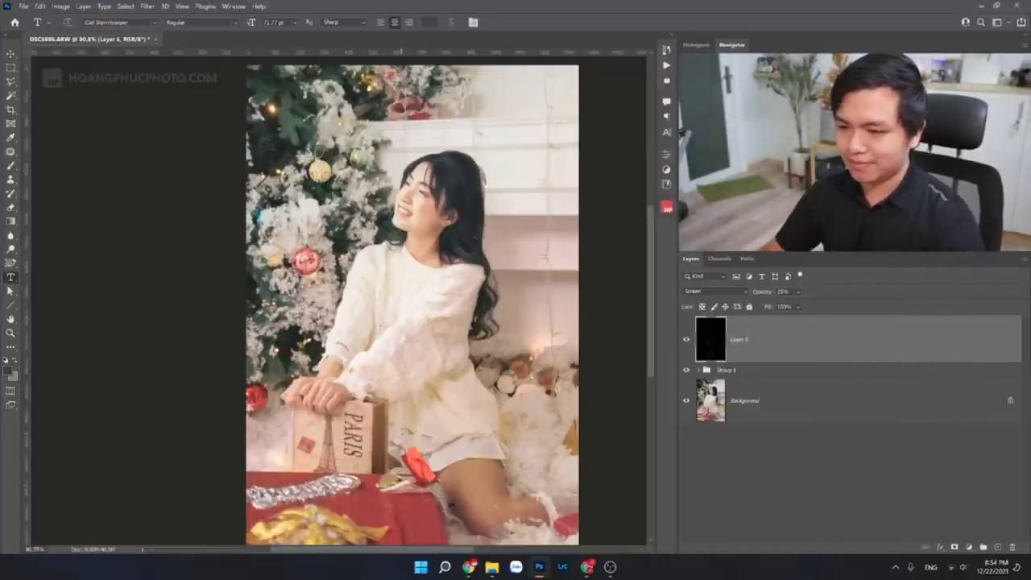
Step: Type the two-line title 'CHÚC MỪNG GIANG SINH' on the lower middle of the photo and commit it
{"action": "left_click", "coordinate": [401, 435]}
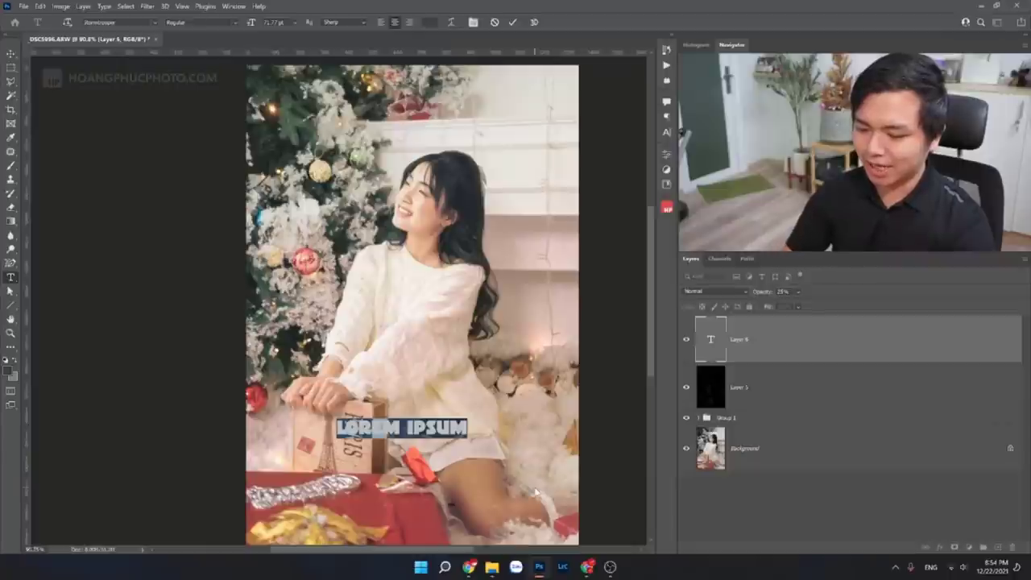
{"action": "type", "text": "c"}
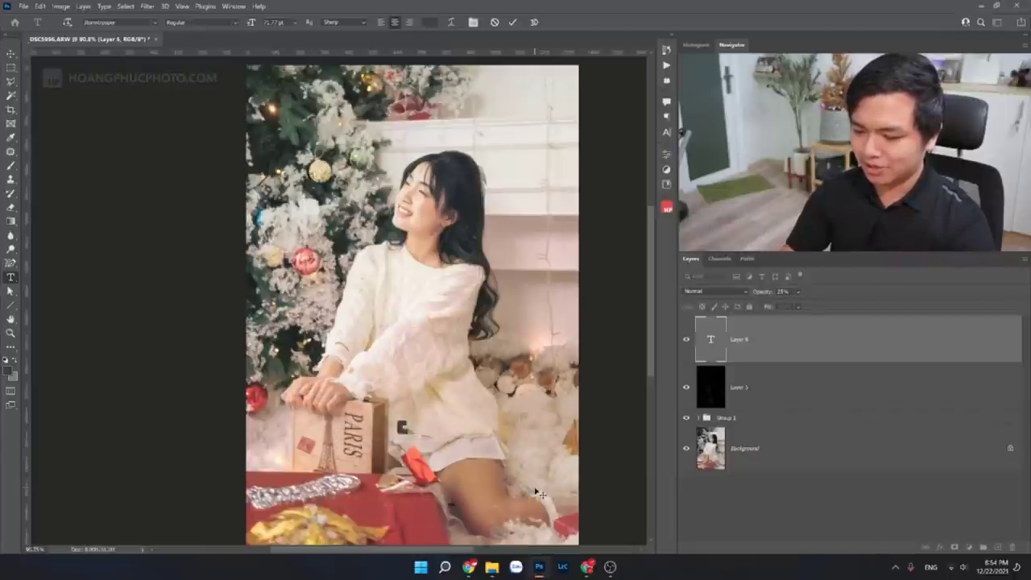
{"action": "type", "text": "húc mừng"}
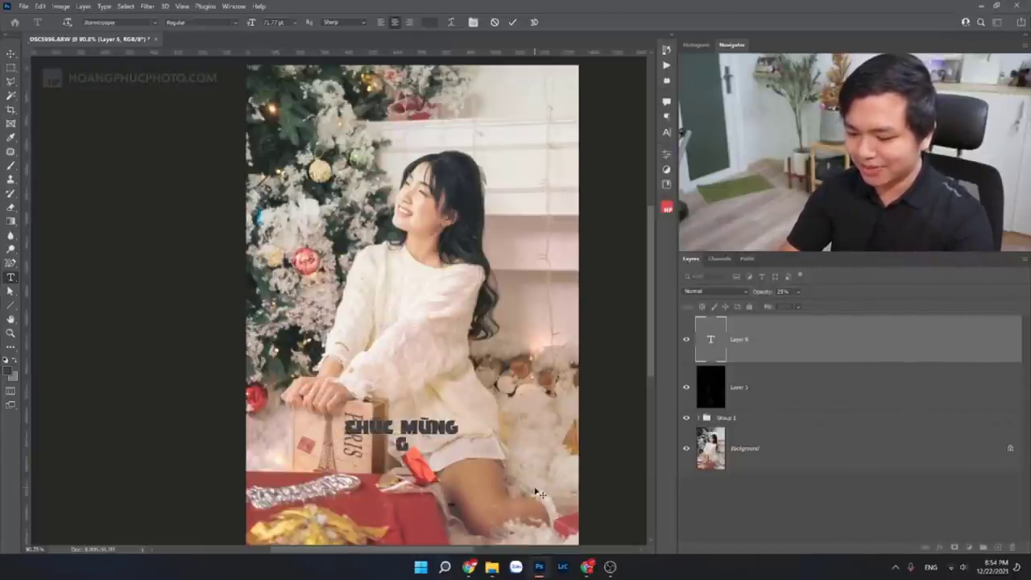
{"action": "type", "text": "iang sinh"}
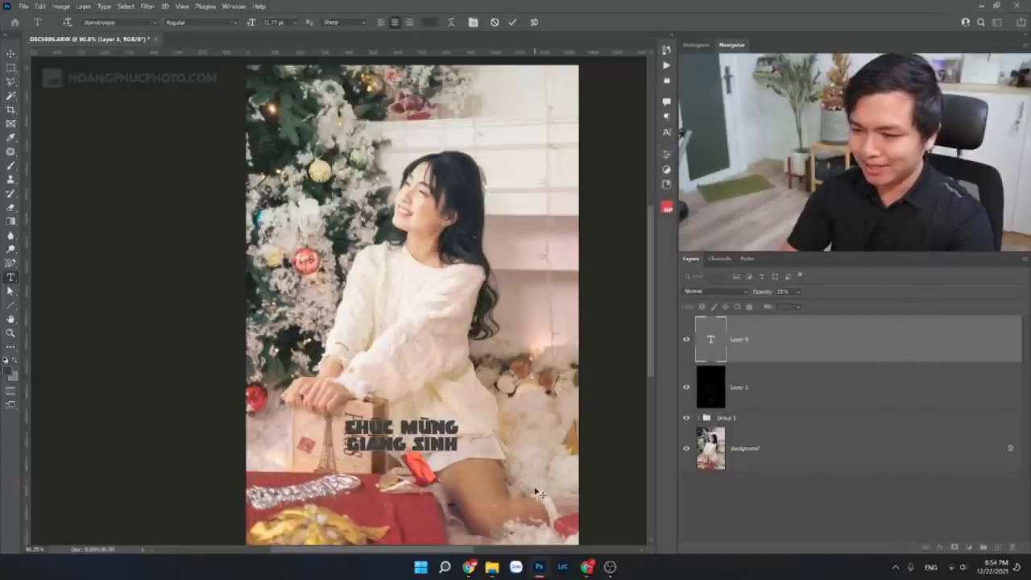
{"action": "key", "text": "ctrl+a"}
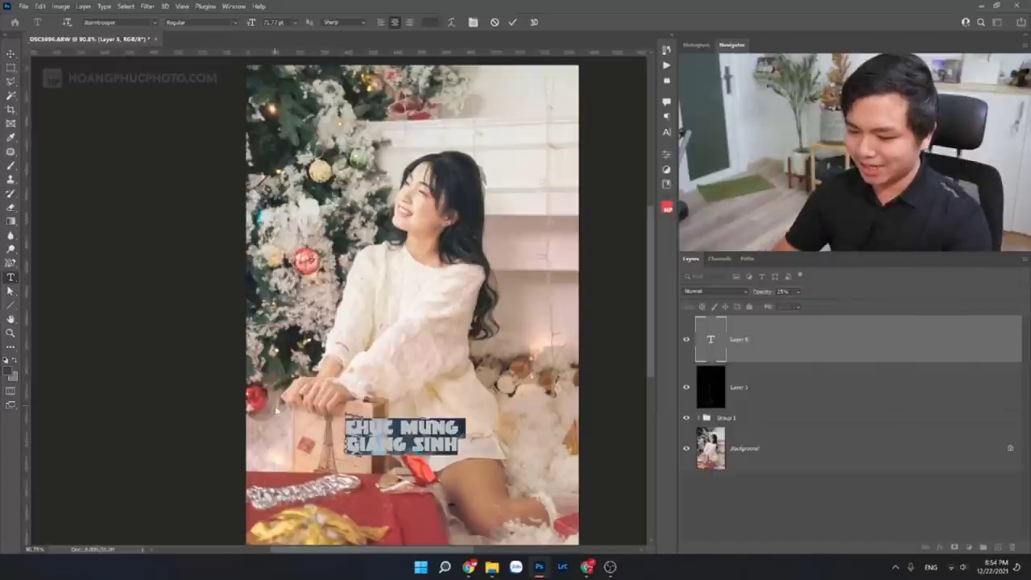
{"action": "type", "text": "chúc các bạn"}
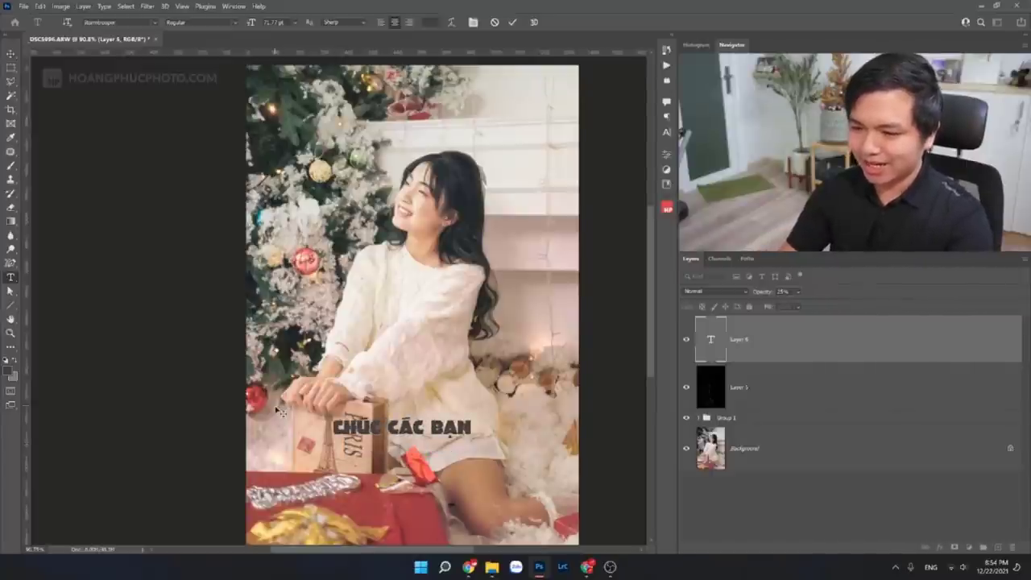
{"action": "type", "text": "ang sinh vui ve"}
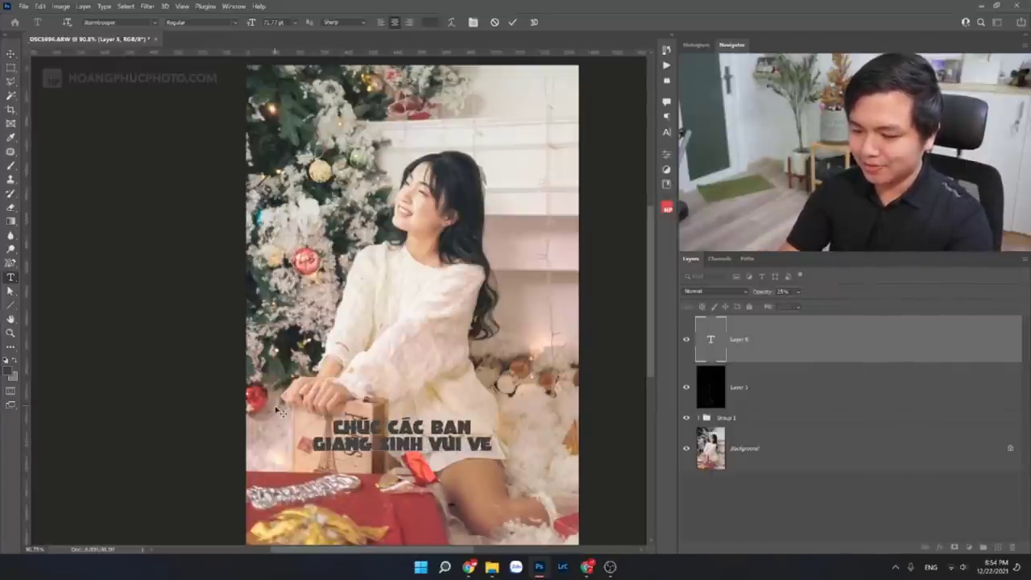
{"action": "type", "text": "r"}
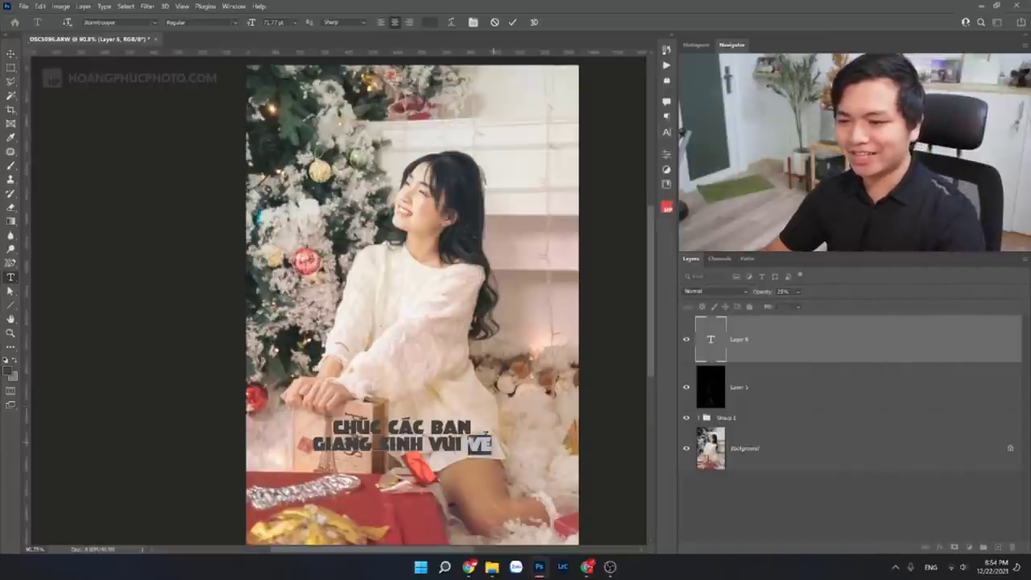
{"action": "type", "text": "CHÚC"}
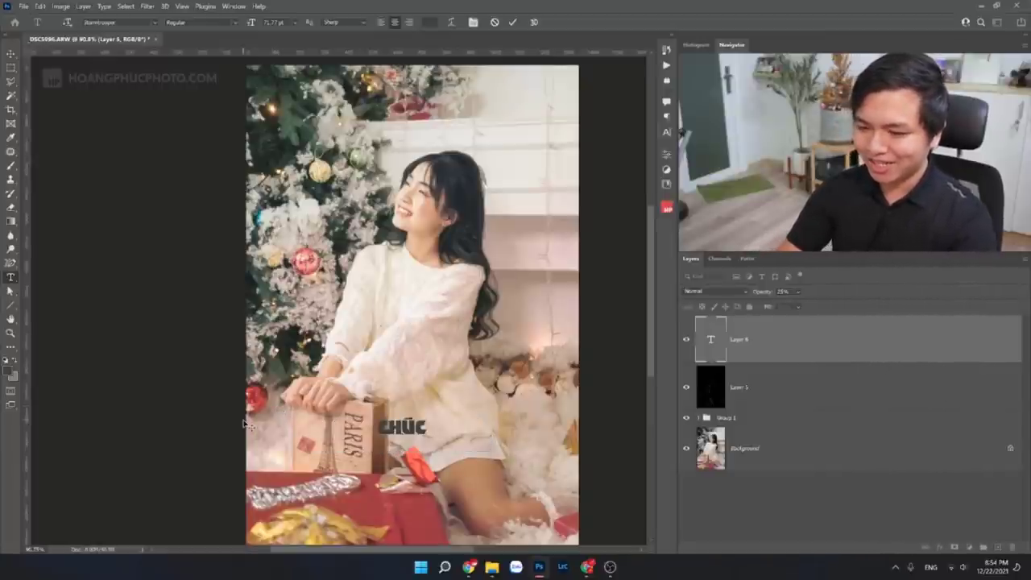
{"action": "type", "text": " MỪNG"}
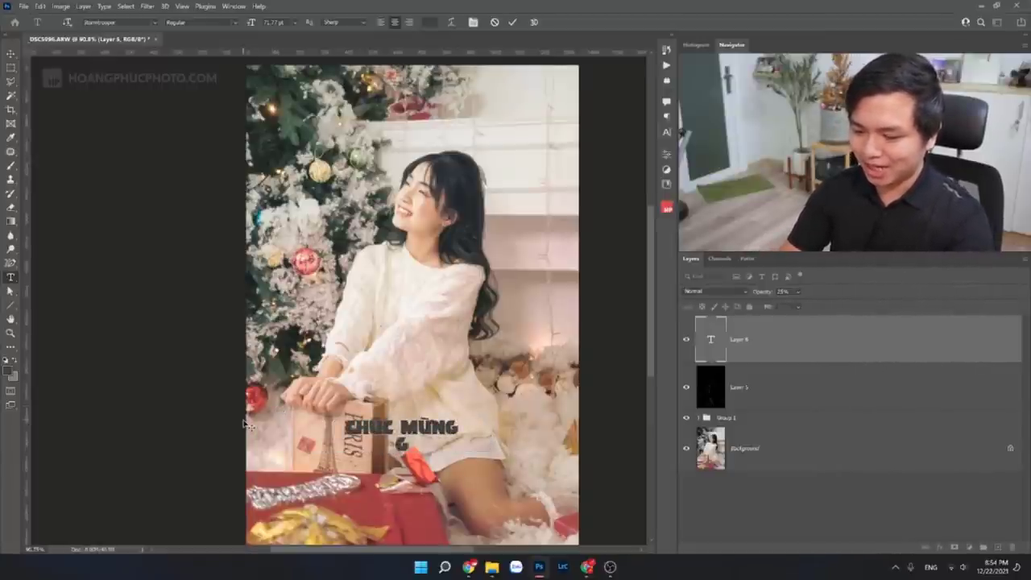
{"action": "type", "text": "IANG SINH"}
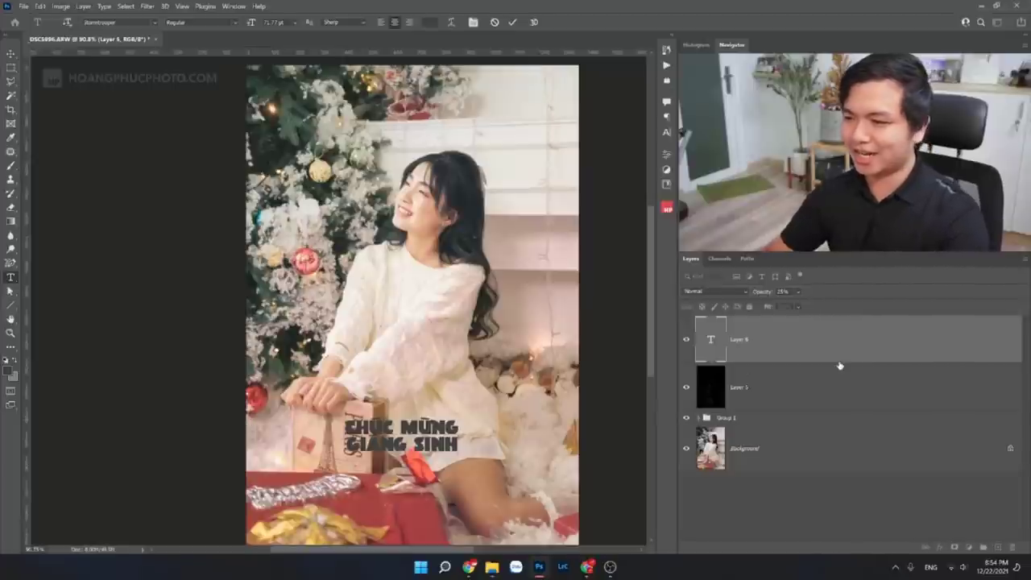
{"action": "key", "text": "ctrl+Return"}
{"action": "key", "text": "ctrl+t"}
Step: Enlarge the title and move it down over the gifts at the bottom of the photo
{"action": "left_click_drag", "start_coordinate": [473, 419], "coordinate": [524, 398]}
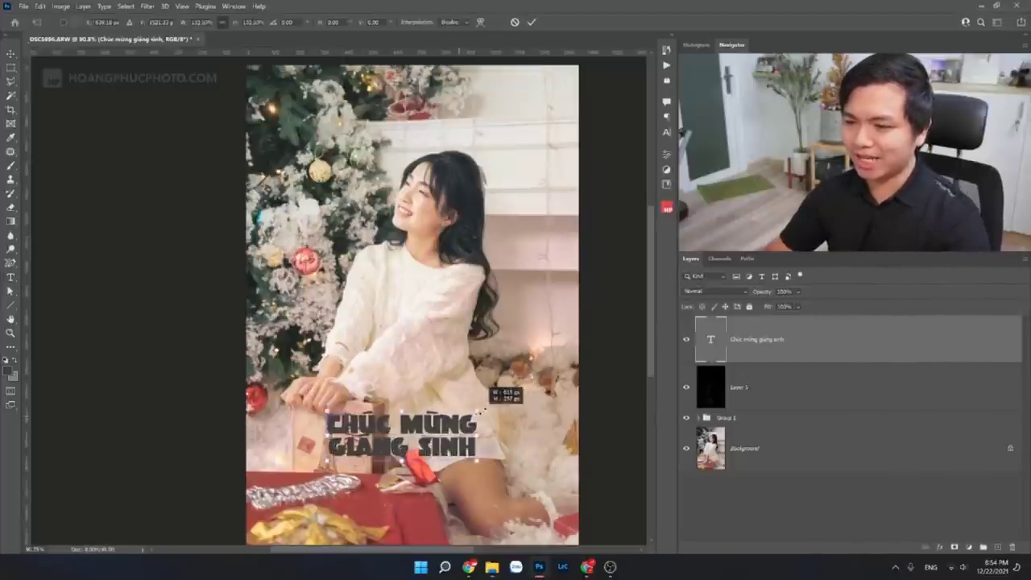
{"action": "key", "text": "Return"}
{"action": "scroll", "coordinate": [522, 398], "scroll_direction": "down", "scroll_amount": 3}
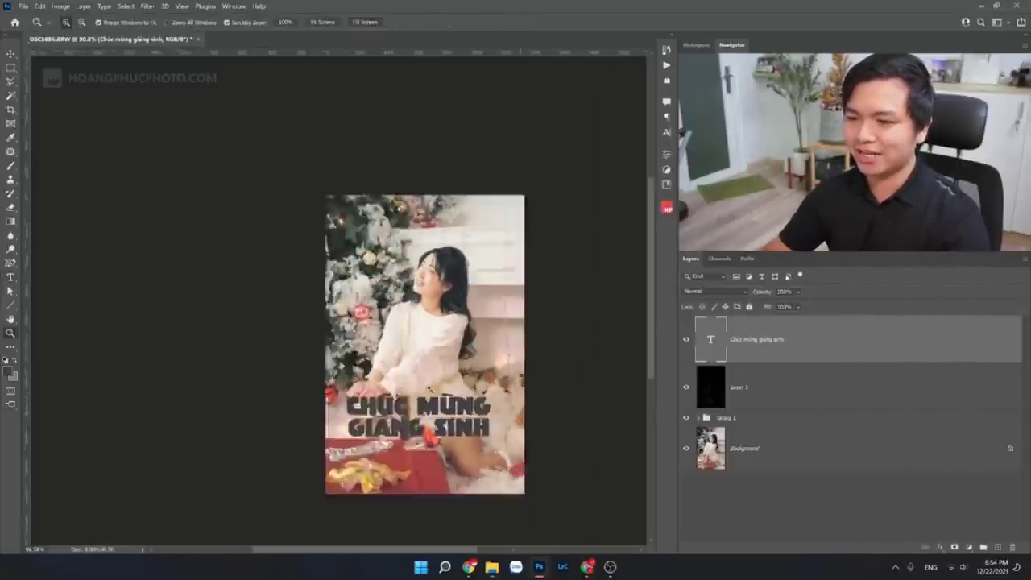
{"action": "scroll", "coordinate": [521, 397], "scroll_direction": "up", "scroll_amount": 2}
{"action": "key", "text": "v"}
{"action": "mouse_move", "coordinate": [444, 403]}
{"action": "left_mouse_down"}
{"action": "mouse_move", "coordinate": [451, 165]}
{"action": "mouse_move", "coordinate": [445, 484]}
{"action": "left_mouse_up"}
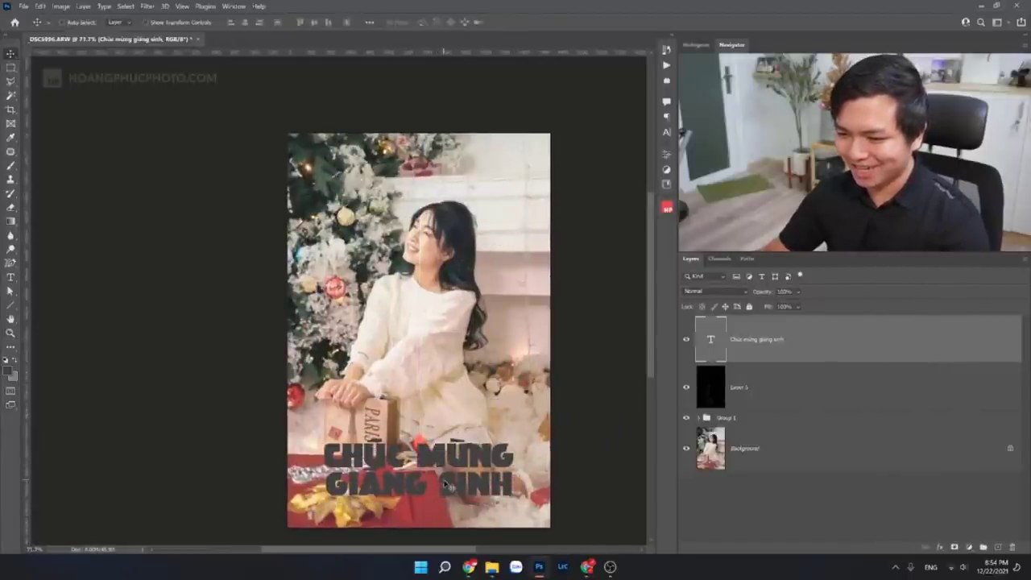
{"action": "left_click_drag", "start_coordinate": [445, 484], "coordinate": [447, 489]}
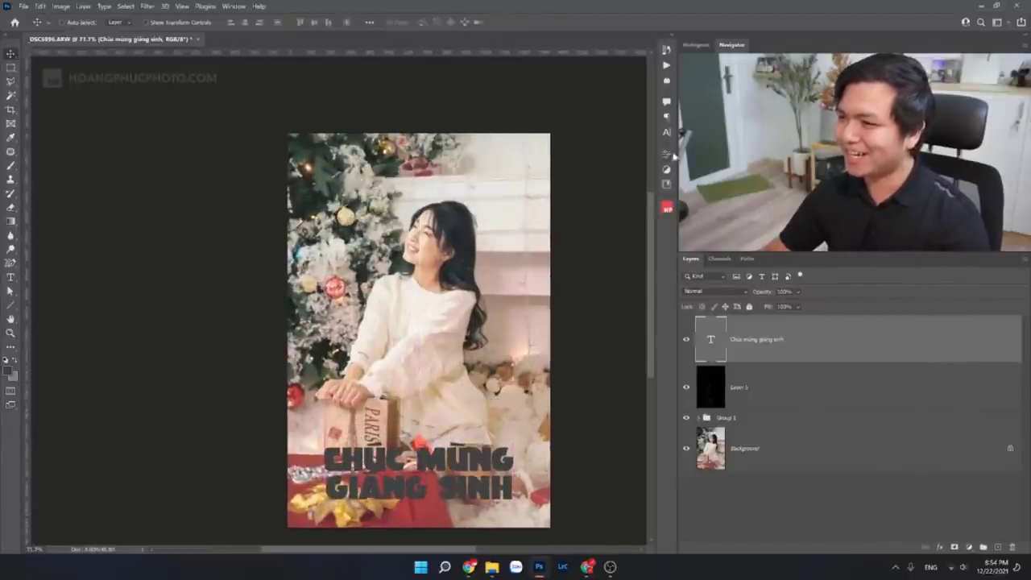
Step: Tighten the title's line spacing to about 103 pt in the Character settings
{"action": "left_click", "coordinate": [666, 132]}
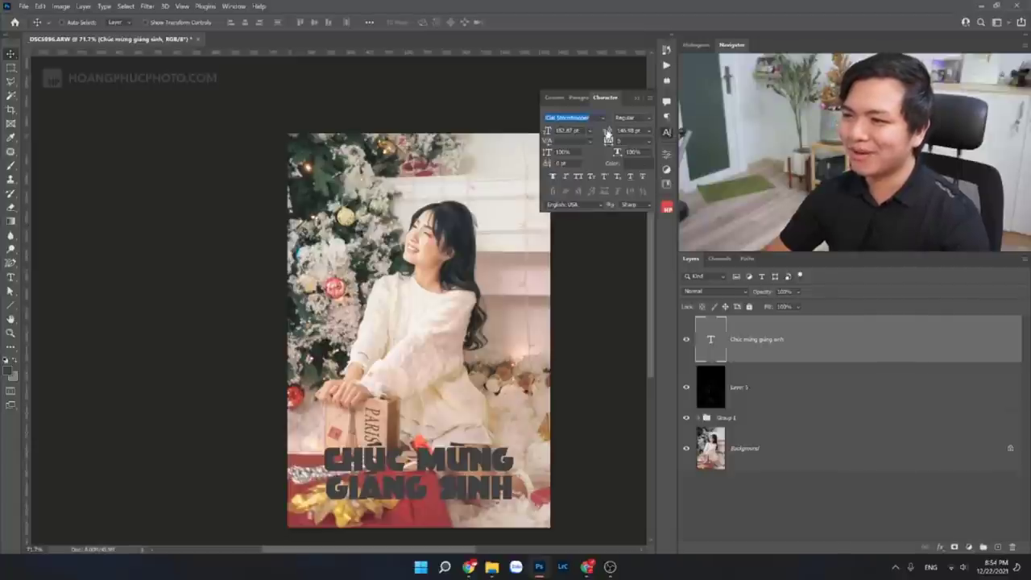
{"action": "left_click_drag", "start_coordinate": [607, 133], "coordinate": [612, 133]}
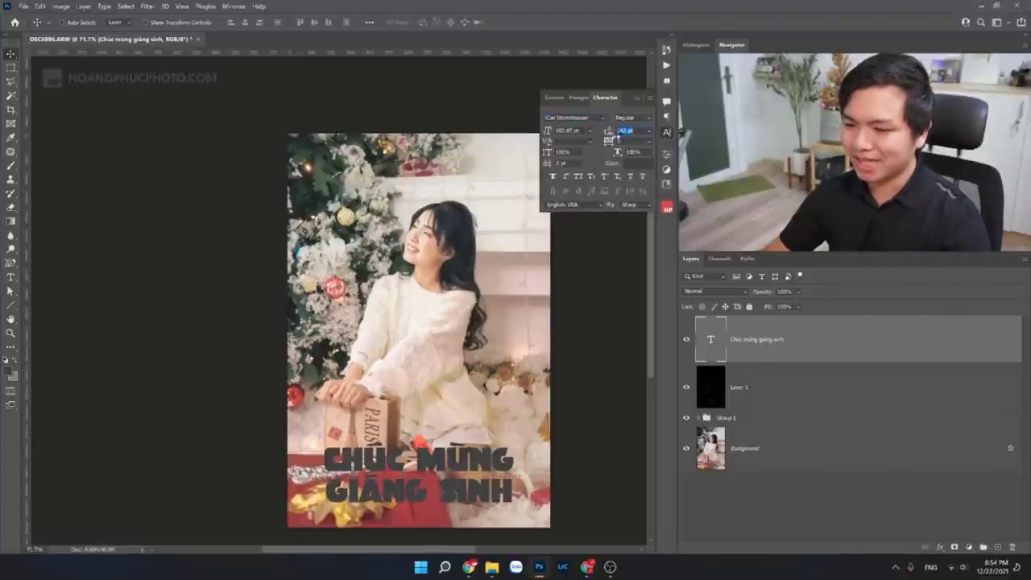
{"action": "left_click", "coordinate": [636, 97]}
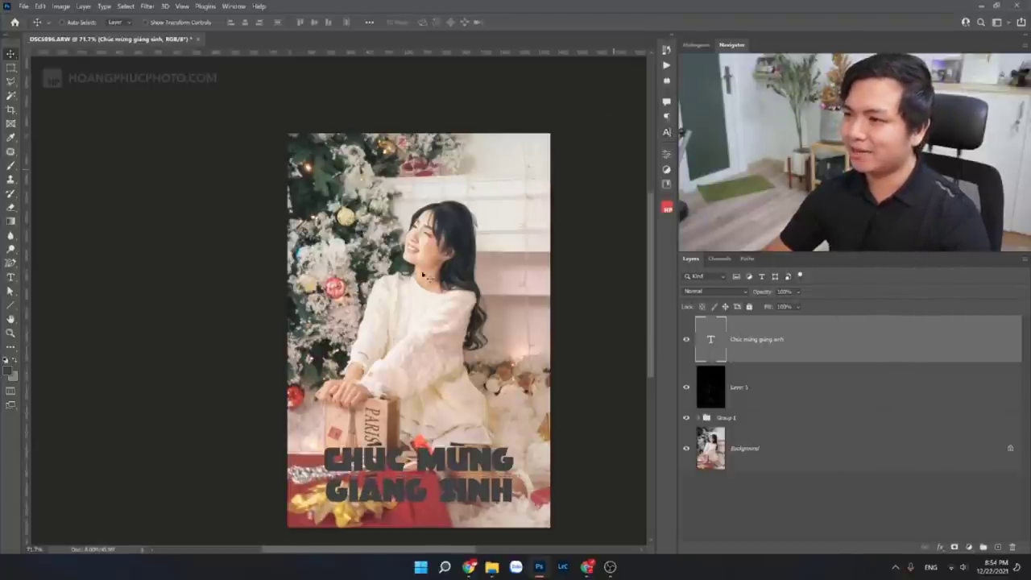
{"action": "right_click", "coordinate": [869, 348]}
{"action": "left_click", "coordinate": [837, 347]}
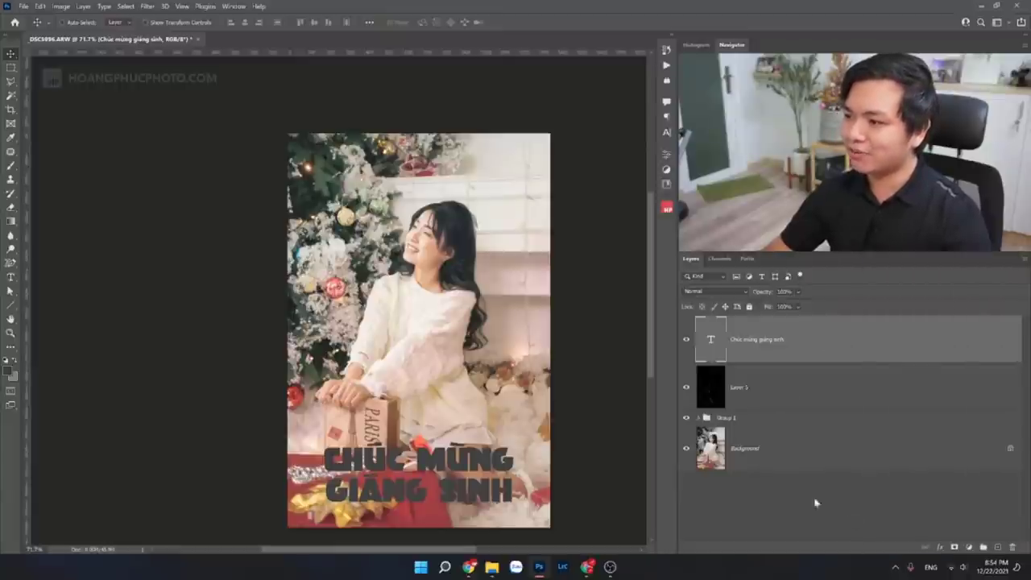
Step: Add a Color Overlay effect to the title layer in Layer Style
{"action": "double_click", "coordinate": [901, 341]}
{"action": "left_click_drag", "start_coordinate": [648, 195], "coordinate": [191, 109]}
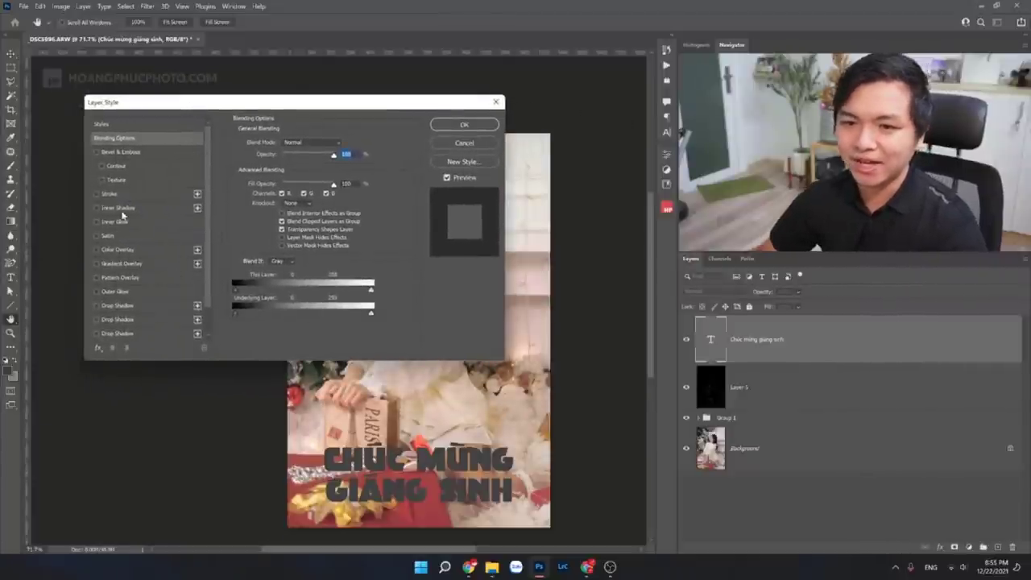
{"action": "left_click", "coordinate": [96, 250]}
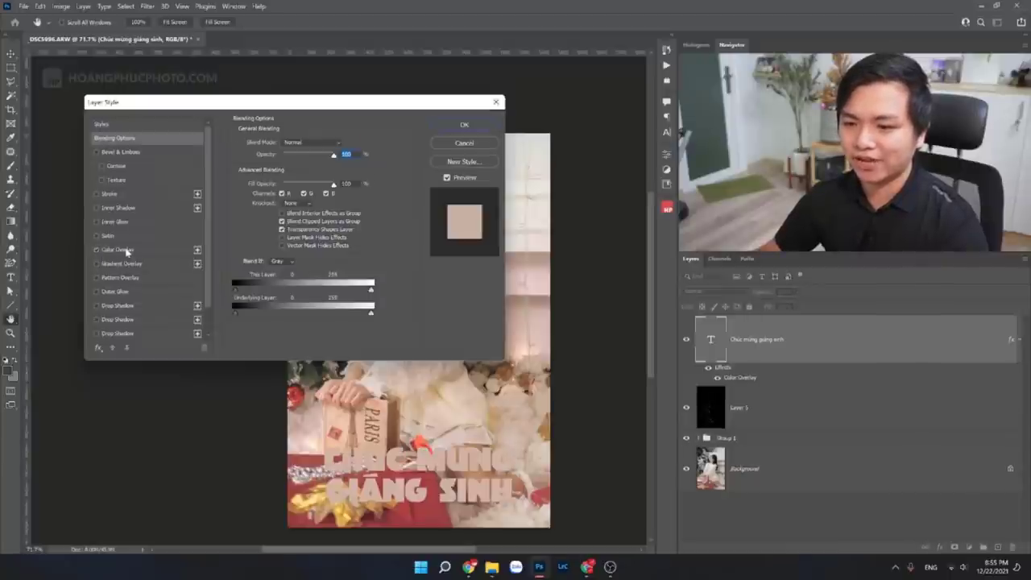
{"action": "left_click", "coordinate": [129, 250]}
{"action": "mouse_move", "coordinate": [392, 108]}
{"action": "left_mouse_down"}
{"action": "mouse_move", "coordinate": [293, 21]}
{"action": "mouse_move", "coordinate": [260, 20]}
{"action": "mouse_move", "coordinate": [278, 35]}
{"action": "left_mouse_up"}
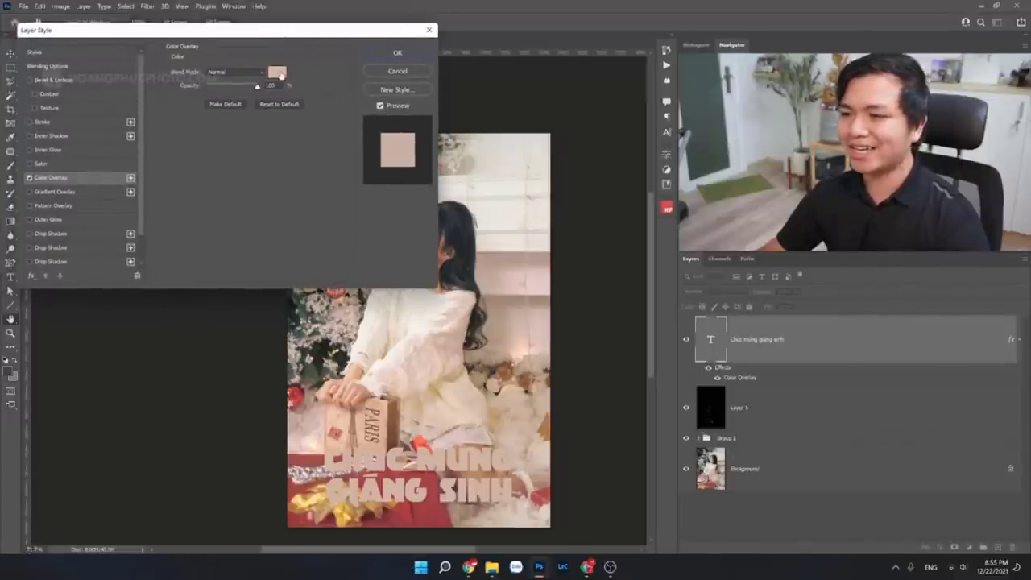
{"action": "left_click", "coordinate": [277, 74]}
{"action": "mouse_move", "coordinate": [464, 269]}
{"action": "left_mouse_down"}
{"action": "mouse_move", "coordinate": [168, 87]}
{"action": "mouse_move", "coordinate": [109, 204]}
{"action": "left_mouse_up"}
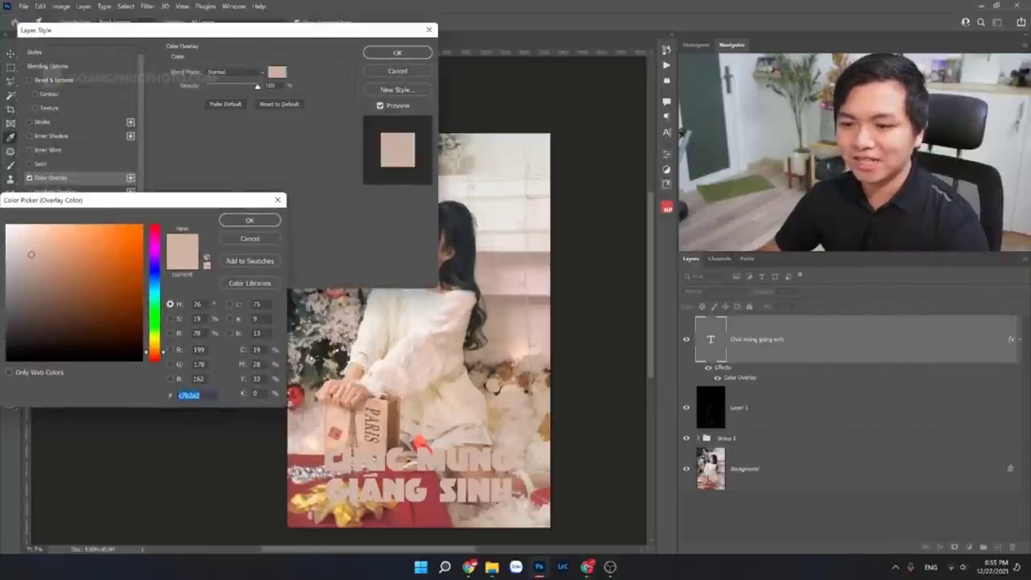
Step: Set the overlay colour to a muted grey-green after trying dark green, blue and khaki
{"action": "left_click", "coordinate": [153, 325]}
{"action": "left_click", "coordinate": [29, 316]}
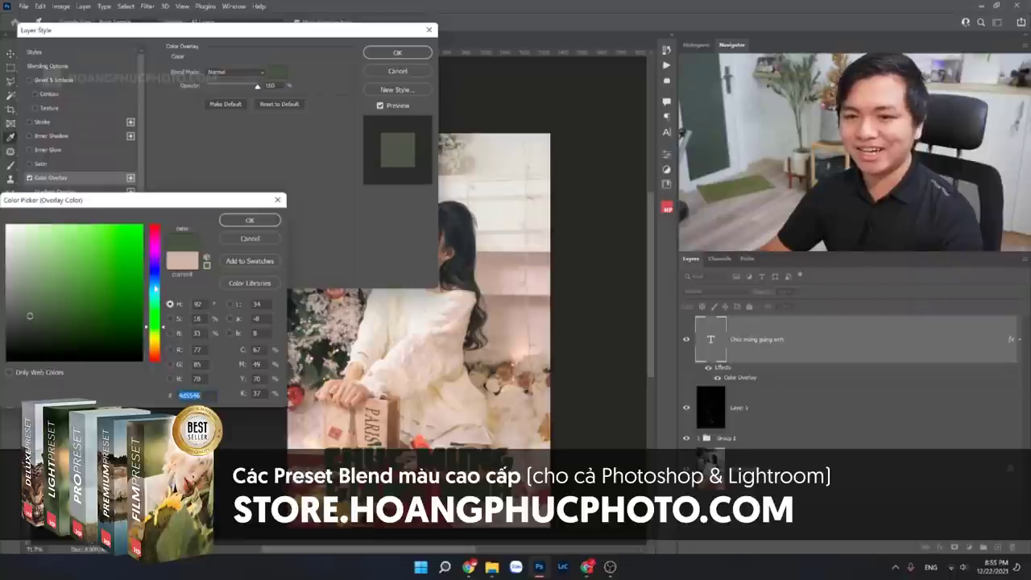
{"action": "left_click_drag", "start_coordinate": [158, 327], "coordinate": [158, 282]}
{"action": "left_click_drag", "start_coordinate": [108, 355], "coordinate": [115, 275]}
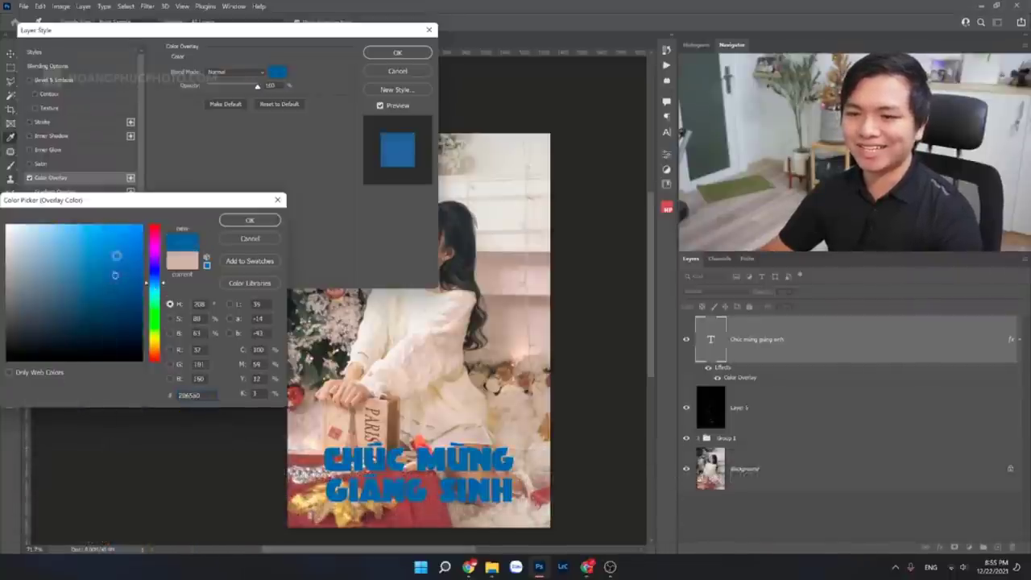
{"action": "left_click", "coordinate": [122, 242]}
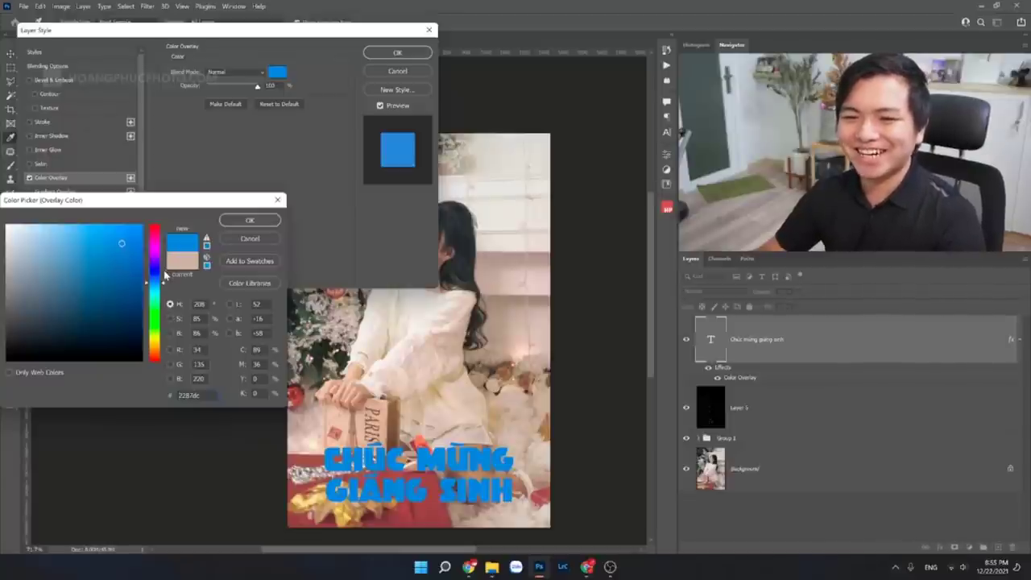
{"action": "left_click", "coordinate": [313, 305]}
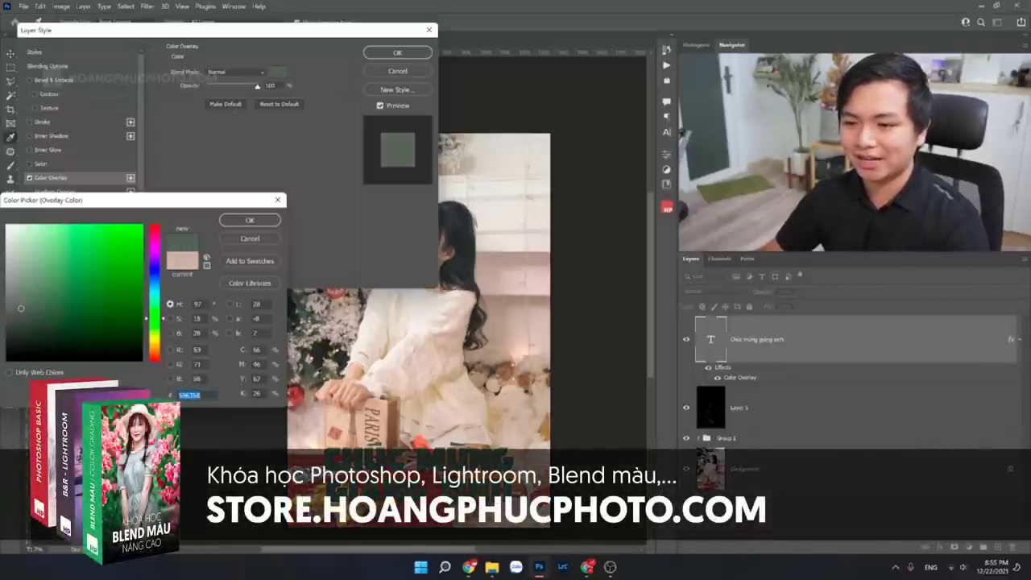
{"action": "left_click", "coordinate": [330, 367]}
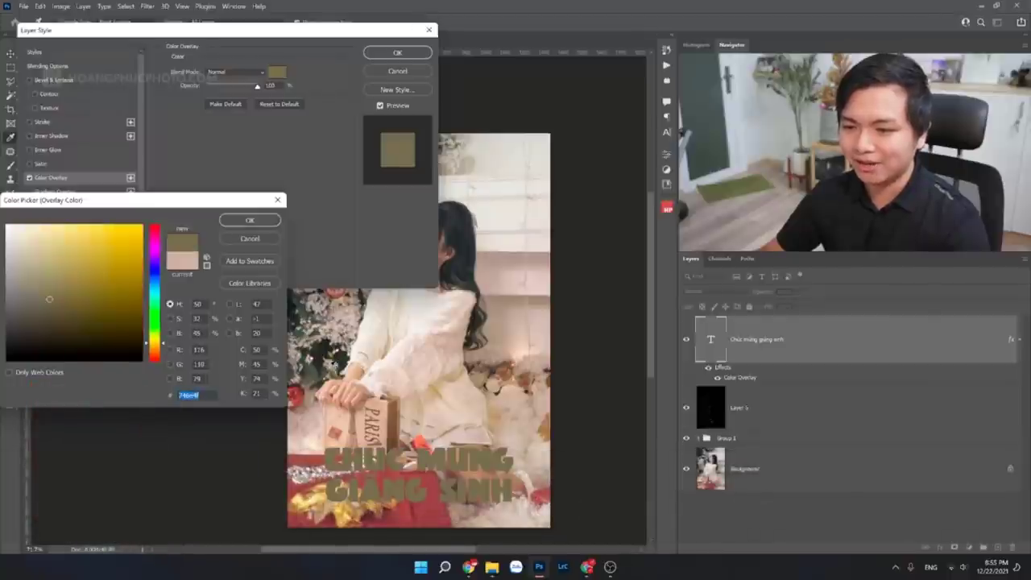
{"action": "left_click", "coordinate": [331, 363]}
{"action": "left_click", "coordinate": [309, 310]}
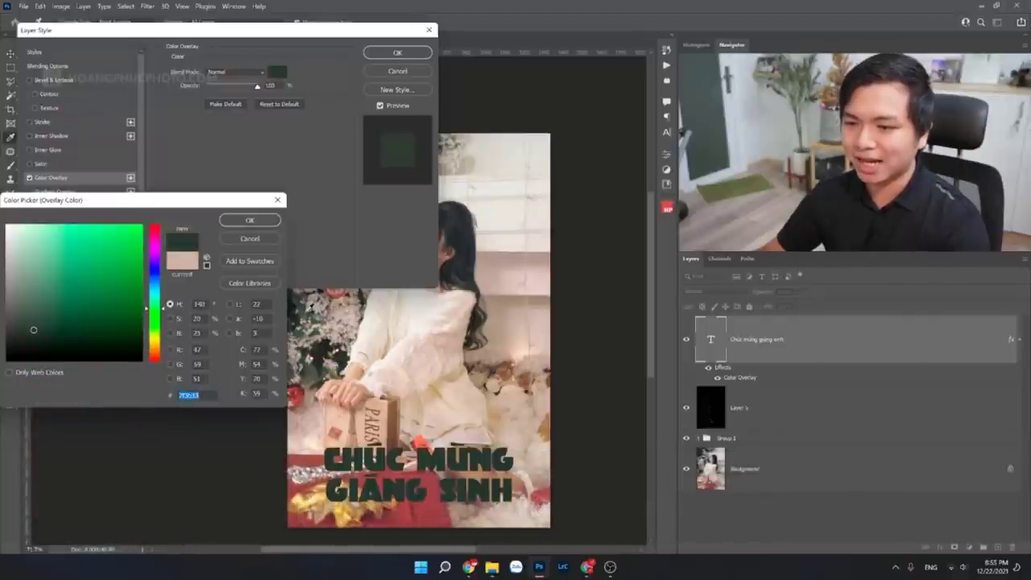
{"action": "left_click", "coordinate": [310, 307]}
{"action": "left_click", "coordinate": [309, 305]}
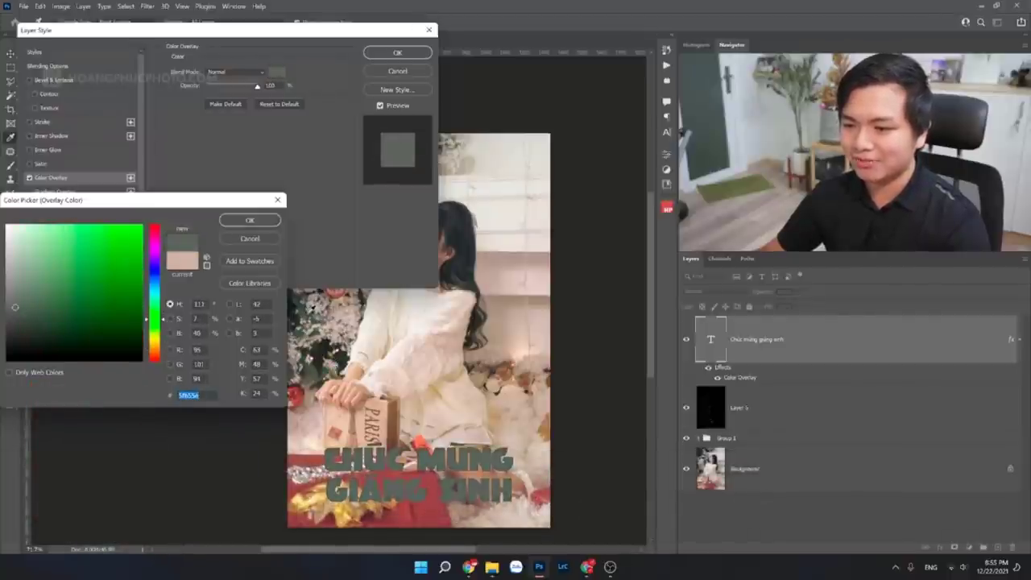
{"action": "key", "text": "Return"}
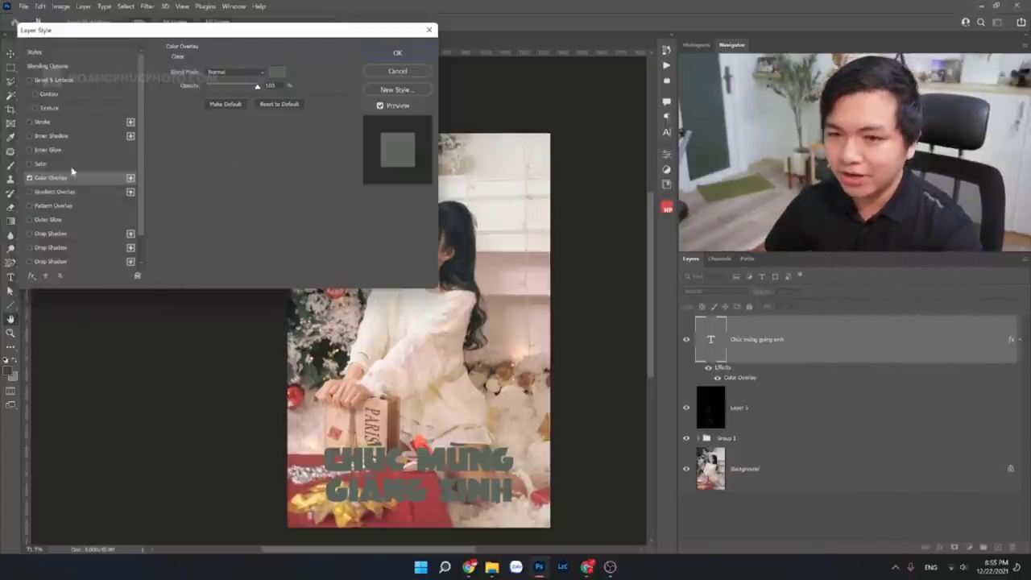
Step: Add a Stroke to the title and sample a light beige from the dress for it
{"action": "left_click", "coordinate": [29, 121]}
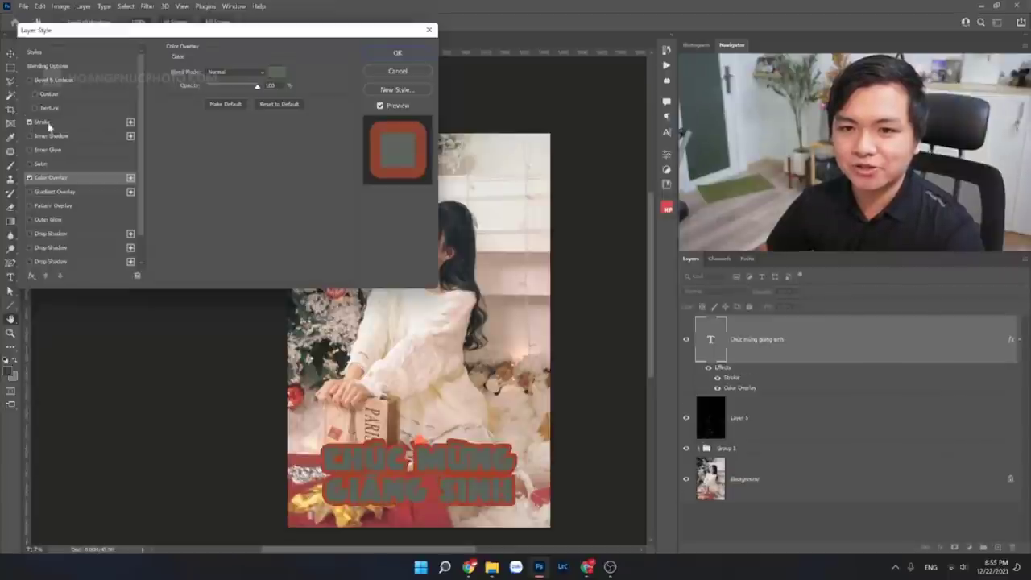
{"action": "left_click", "coordinate": [45, 121]}
{"action": "left_click", "coordinate": [194, 150]}
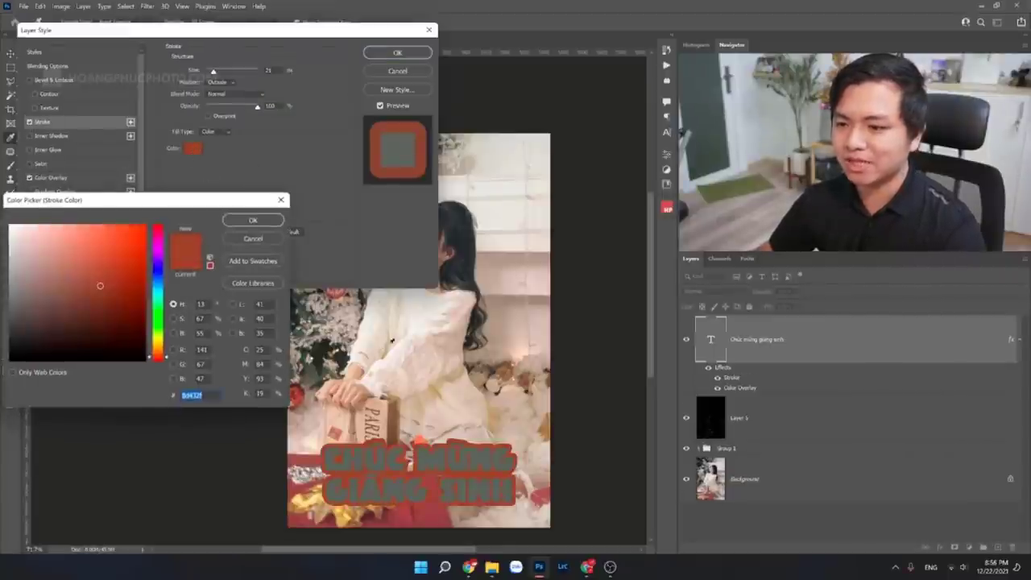
{"action": "left_click", "coordinate": [378, 332]}
{"action": "left_click", "coordinate": [457, 338]}
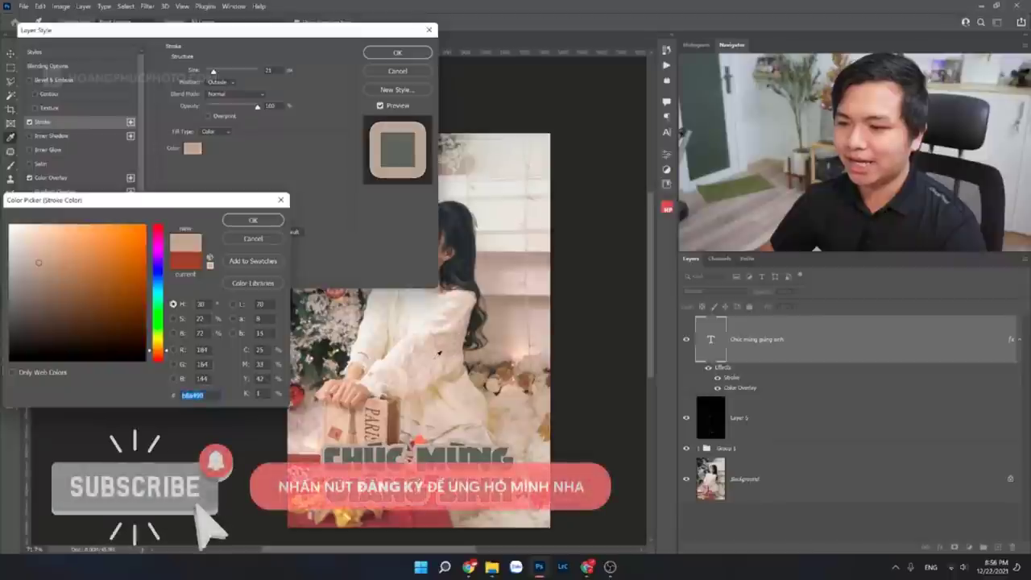
{"action": "left_click", "coordinate": [450, 354]}
{"action": "left_click", "coordinate": [451, 353]}
{"action": "left_click", "coordinate": [450, 354]}
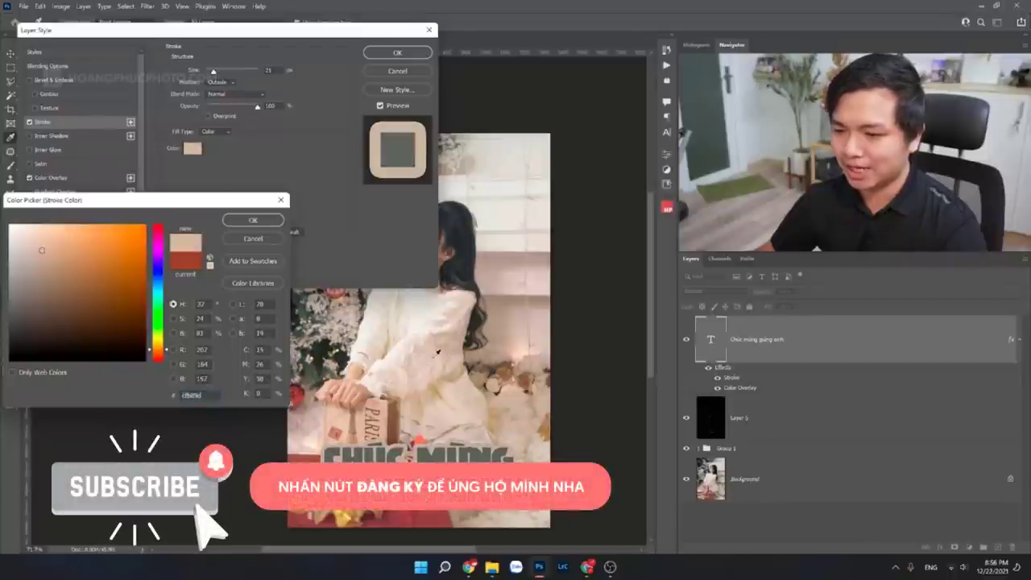
{"action": "left_click", "coordinate": [452, 357]}
{"action": "left_click", "coordinate": [452, 356]}
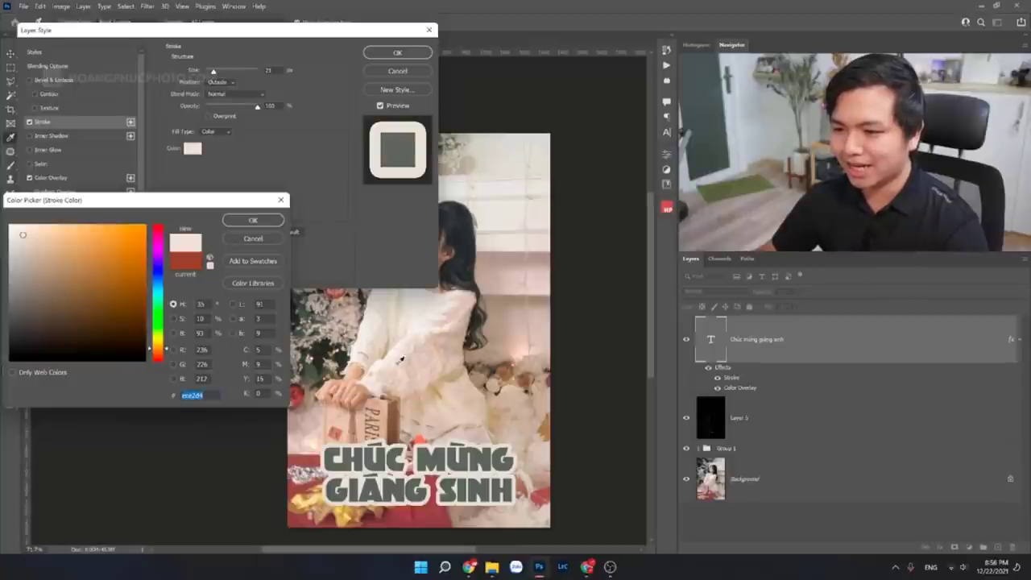
Step: Refine the stroke to a pale cream and apply the 21 px stroke with the overlay
{"action": "left_click", "coordinate": [430, 363]}
{"action": "left_click", "coordinate": [431, 367]}
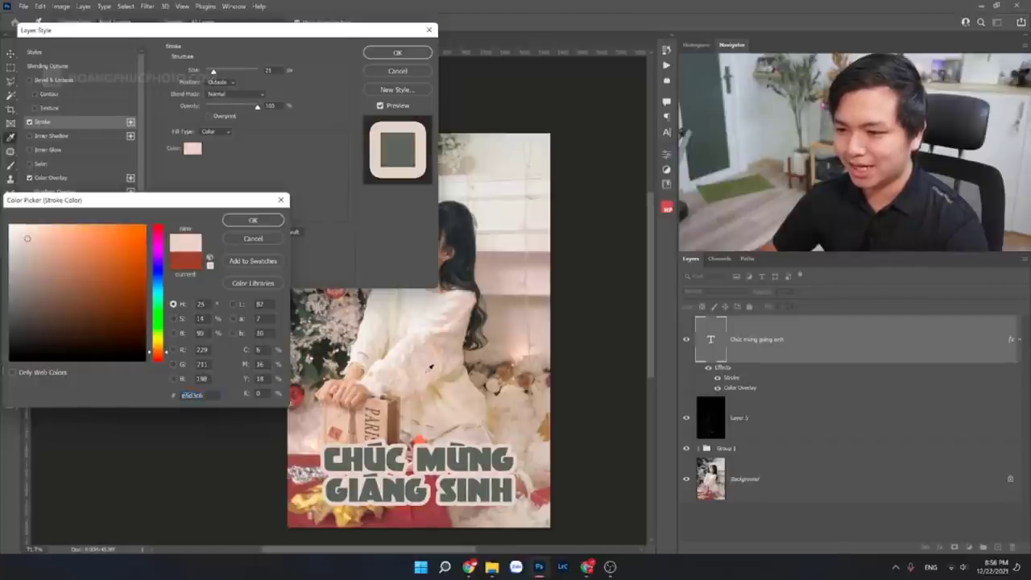
{"action": "left_click", "coordinate": [514, 427]}
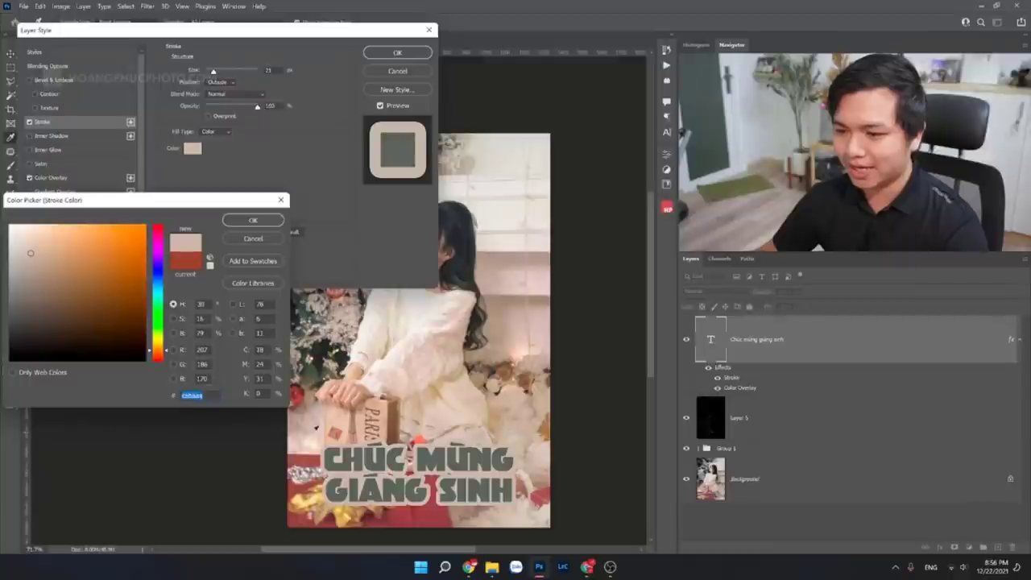
{"action": "left_click", "coordinate": [316, 424]}
{"action": "left_click", "coordinate": [318, 422]}
{"action": "left_click", "coordinate": [347, 319]}
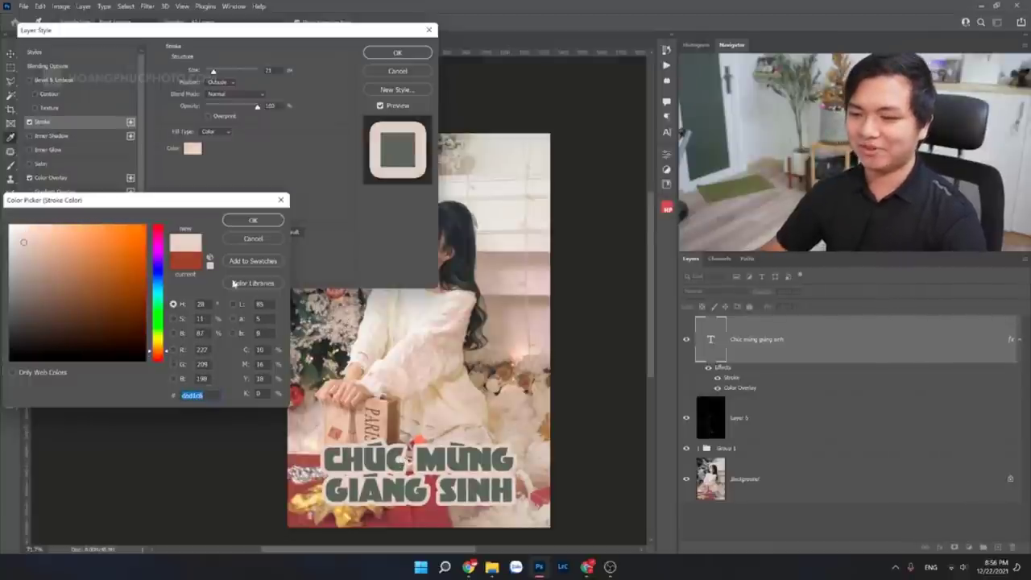
{"action": "left_click", "coordinate": [266, 225]}
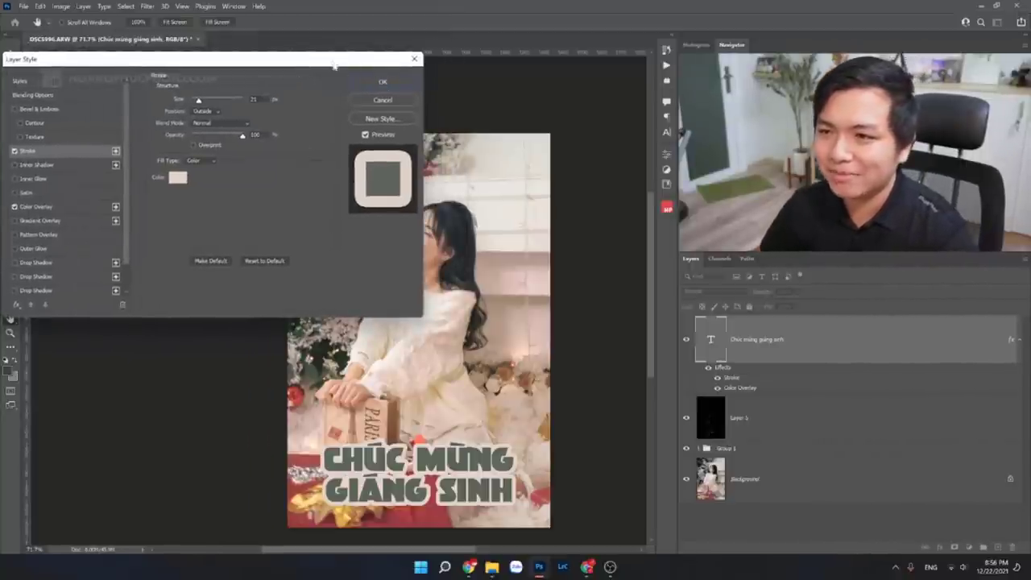
{"action": "left_click_drag", "start_coordinate": [334, 64], "coordinate": [394, 78]}
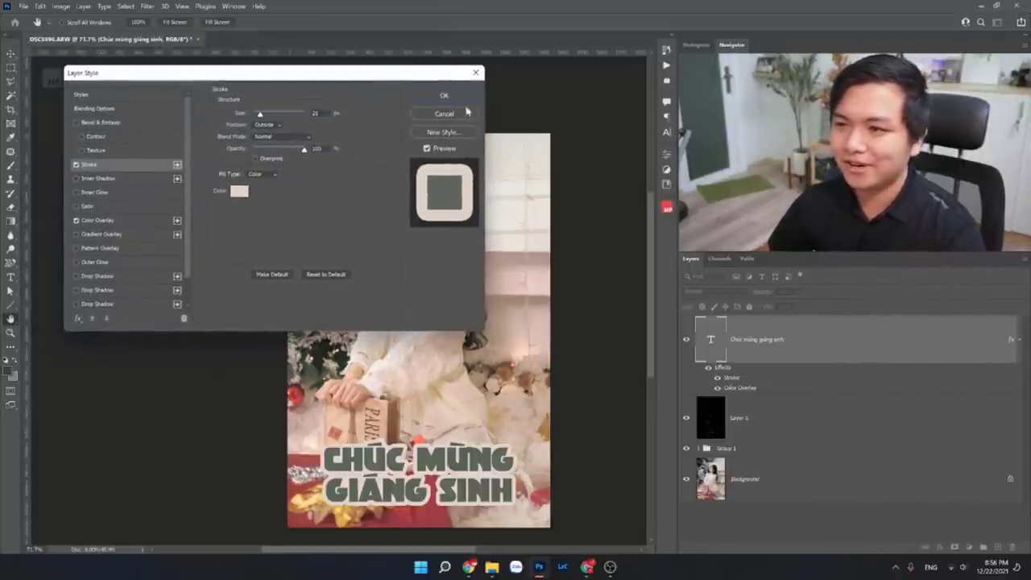
{"action": "left_click", "coordinate": [444, 95]}
{"action": "key", "text": "ctrl+plus"}
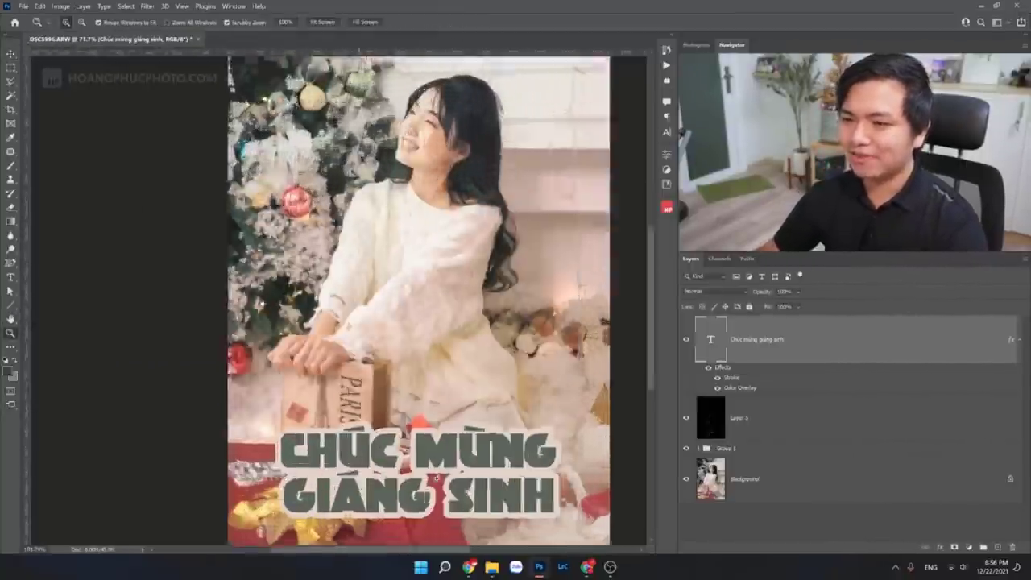
{"action": "scroll", "coordinate": [436, 477], "scroll_direction": "up", "scroll_amount": 5}
{"action": "scroll", "coordinate": [431, 478], "scroll_direction": "down", "scroll_amount": 6}
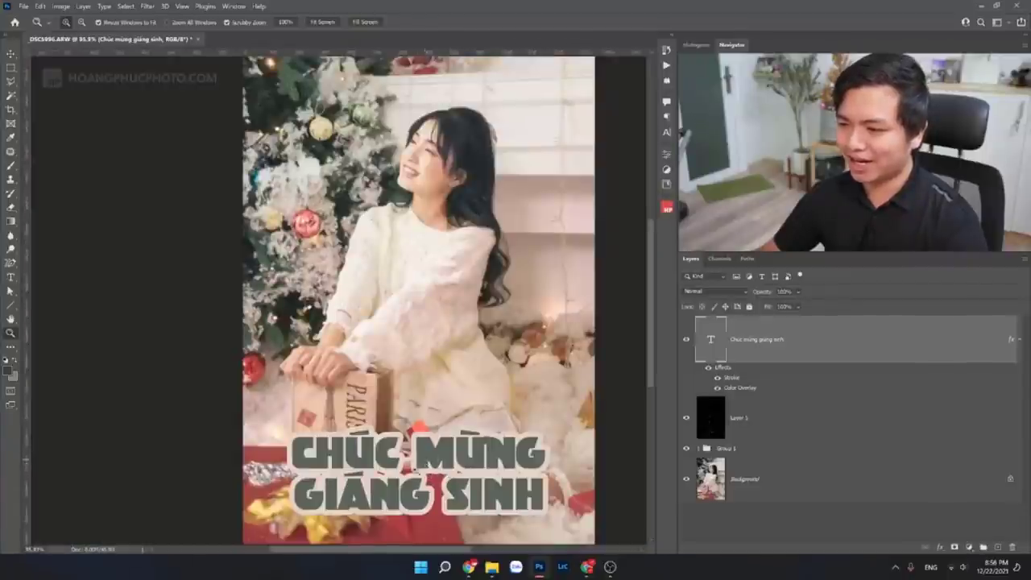
{"action": "scroll", "coordinate": [431, 467], "scroll_direction": "up", "scroll_amount": 3}
{"action": "scroll", "coordinate": [411, 368], "scroll_direction": "down", "scroll_amount": 1}
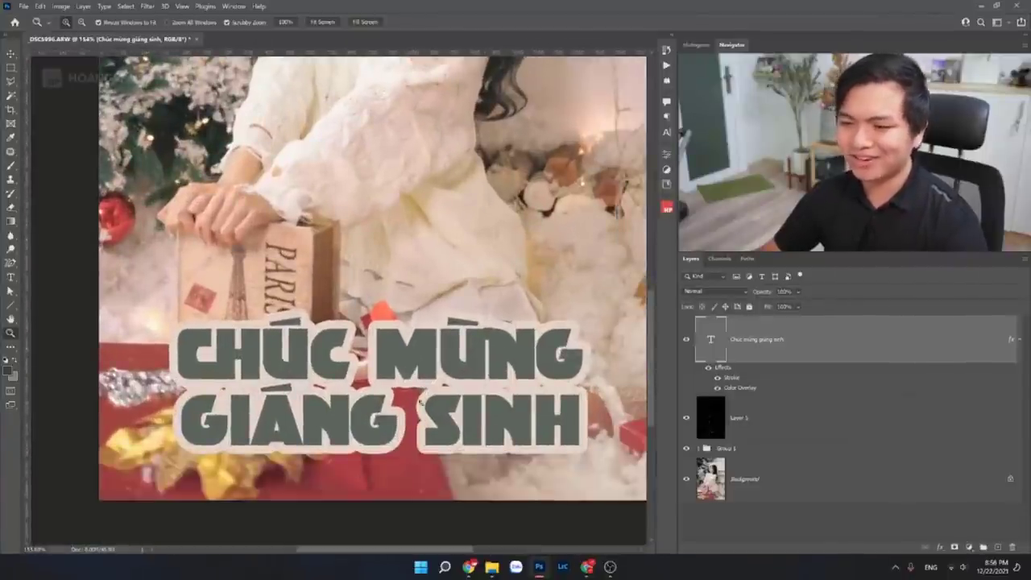
Step: Browse the retro texture image results in Chrome and preview a white-grey texture
{"action": "left_click", "coordinate": [465, 567]}
{"action": "scroll", "coordinate": [327, 391], "scroll_direction": "up", "scroll_amount": 3}
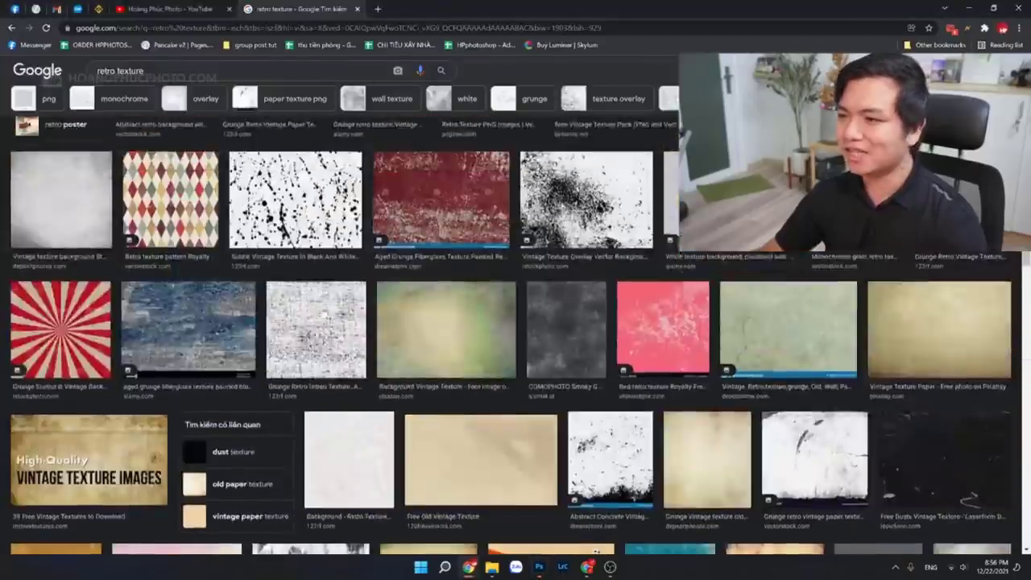
{"action": "scroll", "coordinate": [326, 391], "scroll_direction": "up", "scroll_amount": 2}
{"action": "scroll", "coordinate": [326, 391], "scroll_direction": "up", "scroll_amount": 5}
{"action": "scroll", "coordinate": [326, 390], "scroll_direction": "up", "scroll_amount": 1}
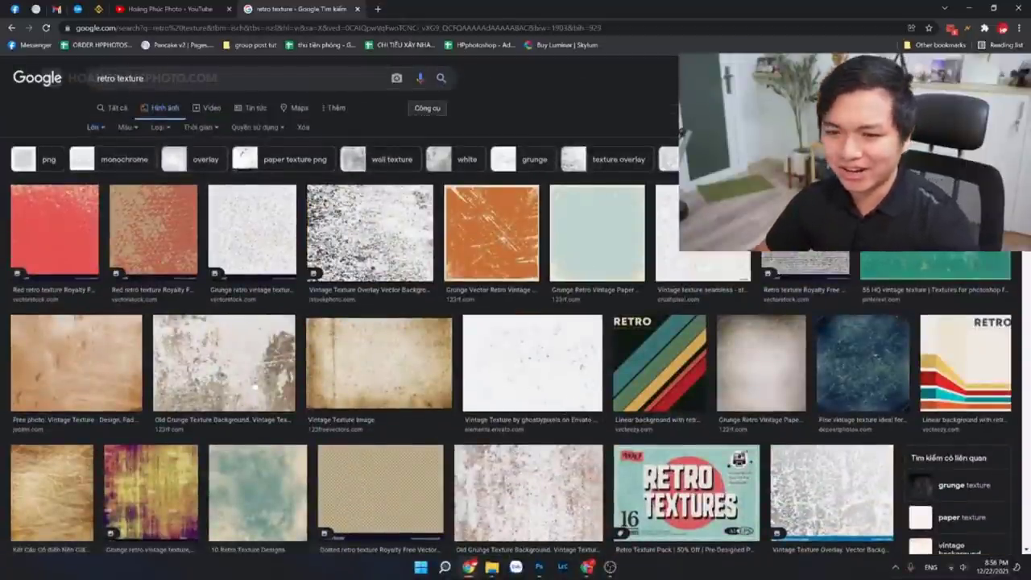
{"action": "scroll", "coordinate": [257, 376], "scroll_direction": "down", "scroll_amount": 1}
{"action": "scroll", "coordinate": [258, 376], "scroll_direction": "down", "scroll_amount": 3}
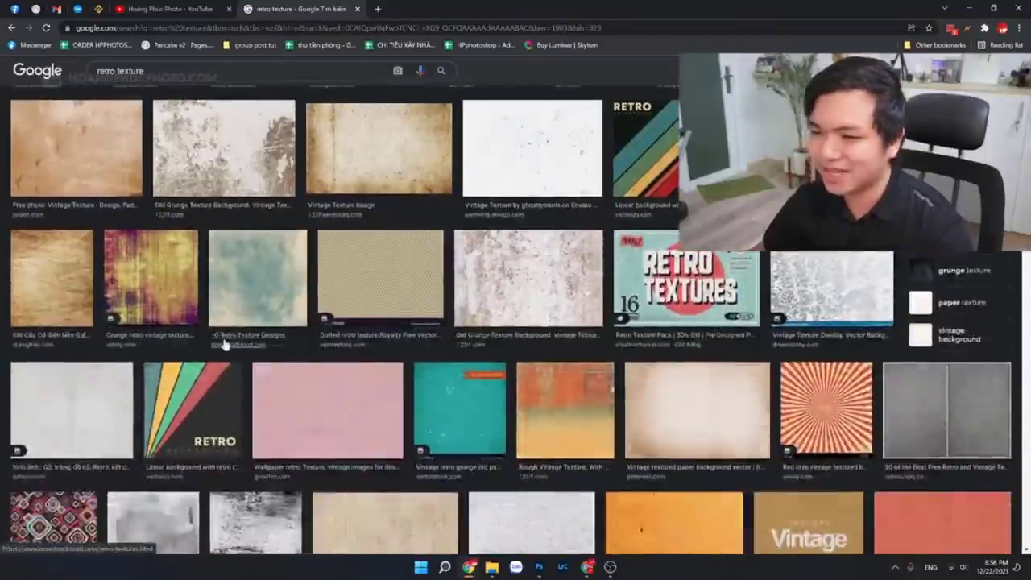
{"action": "scroll", "coordinate": [224, 345], "scroll_direction": "down", "scroll_amount": 2}
{"action": "scroll", "coordinate": [161, 322], "scroll_direction": "down", "scroll_amount": 1}
{"action": "left_click", "coordinate": [71, 249]}
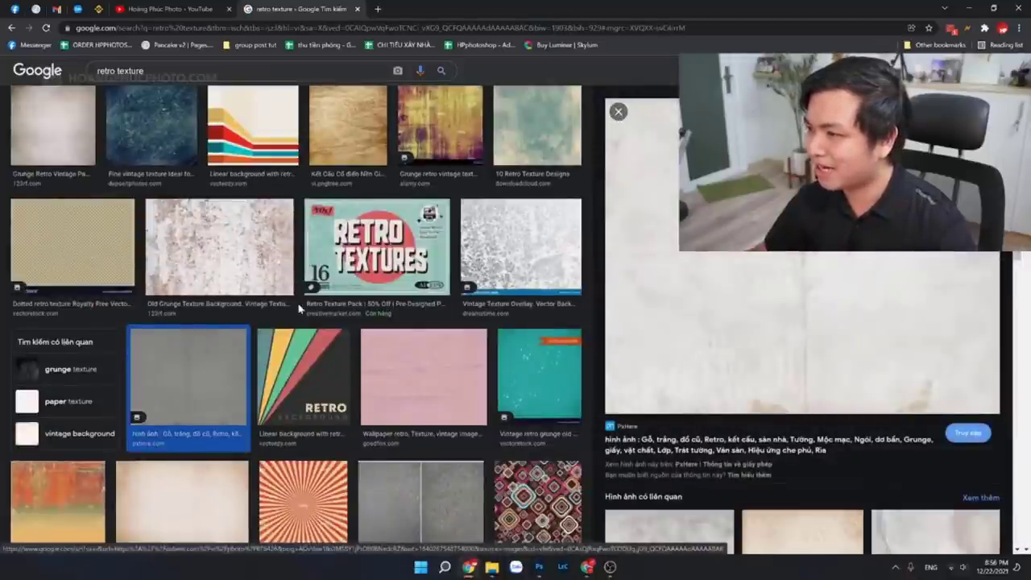
{"action": "scroll", "coordinate": [471, 247], "scroll_direction": "down", "scroll_amount": 3}
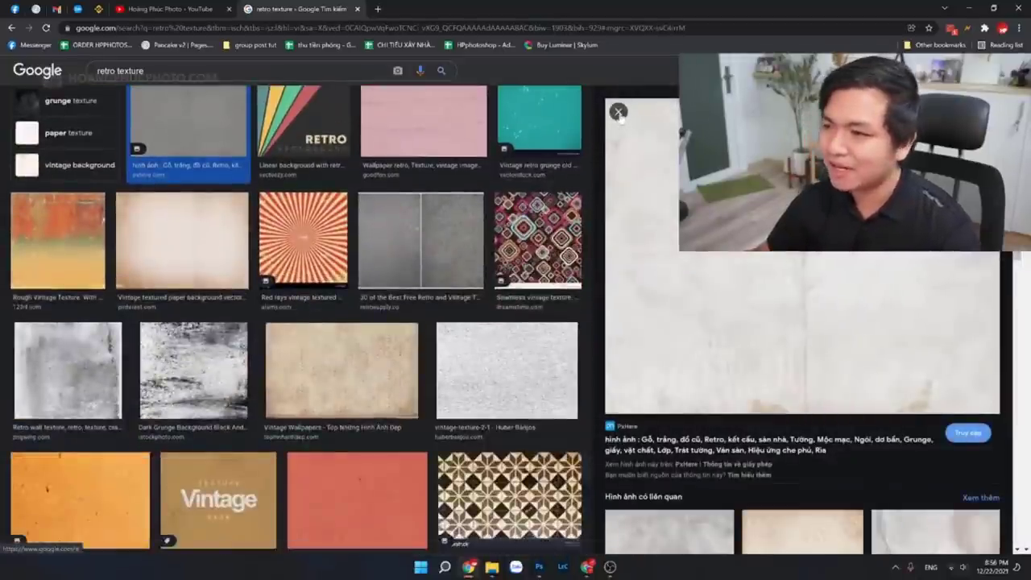
{"action": "key", "text": "Escape"}
{"action": "scroll", "coordinate": [467, 213], "scroll_direction": "down", "scroll_amount": 1}
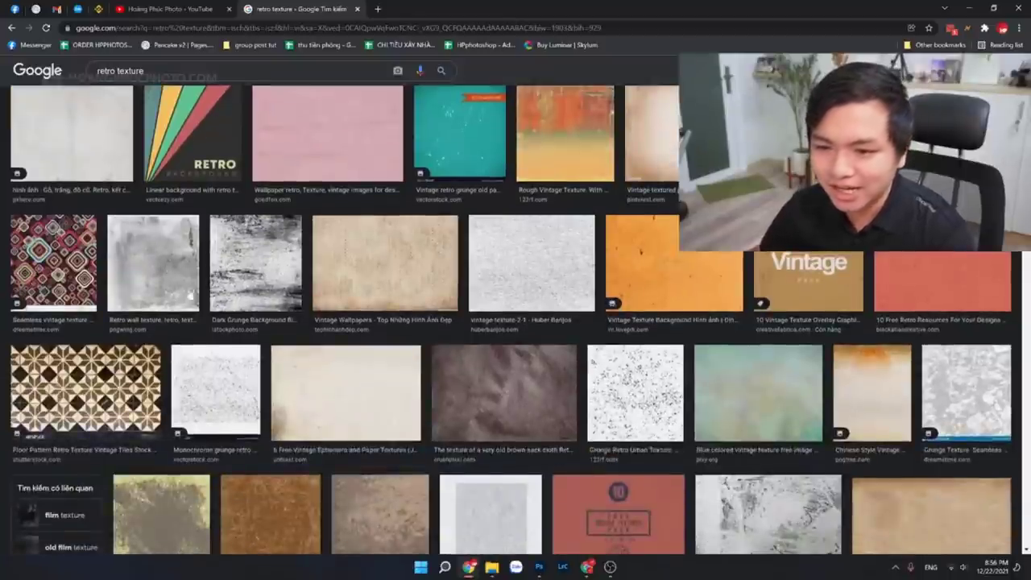
{"action": "scroll", "coordinate": [188, 294], "scroll_direction": "down", "scroll_amount": 3}
{"action": "scroll", "coordinate": [188, 296], "scroll_direction": "down", "scroll_amount": 2}
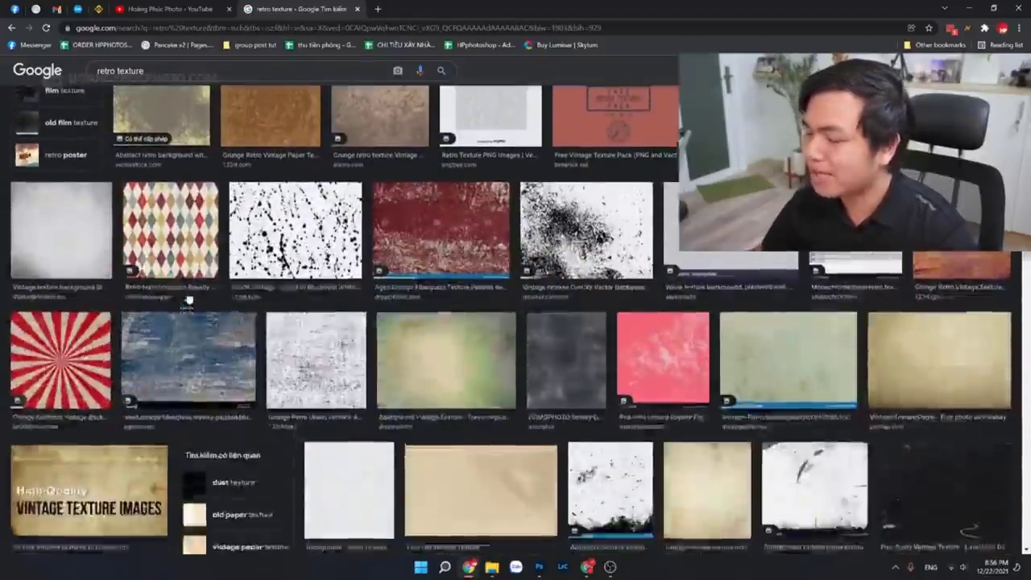
{"action": "scroll", "coordinate": [209, 306], "scroll_direction": "down", "scroll_amount": 2}
{"action": "scroll", "coordinate": [234, 321], "scroll_direction": "down", "scroll_amount": 1}
{"action": "scroll", "coordinate": [234, 321], "scroll_direction": "up", "scroll_amount": 3}
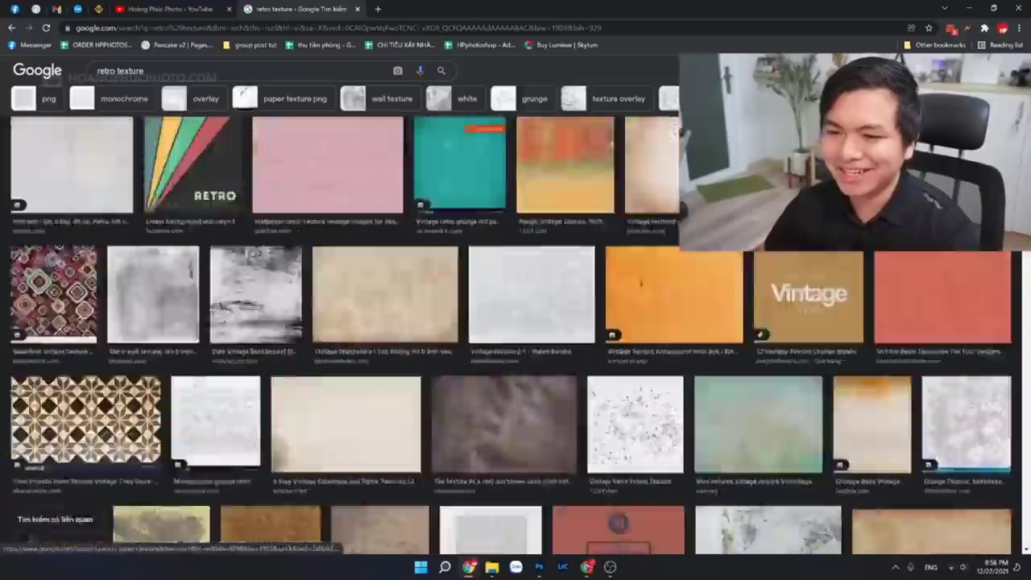
{"action": "scroll", "coordinate": [229, 310], "scroll_direction": "up", "scroll_amount": 3}
{"action": "scroll", "coordinate": [222, 294], "scroll_direction": "up", "scroll_amount": 1}
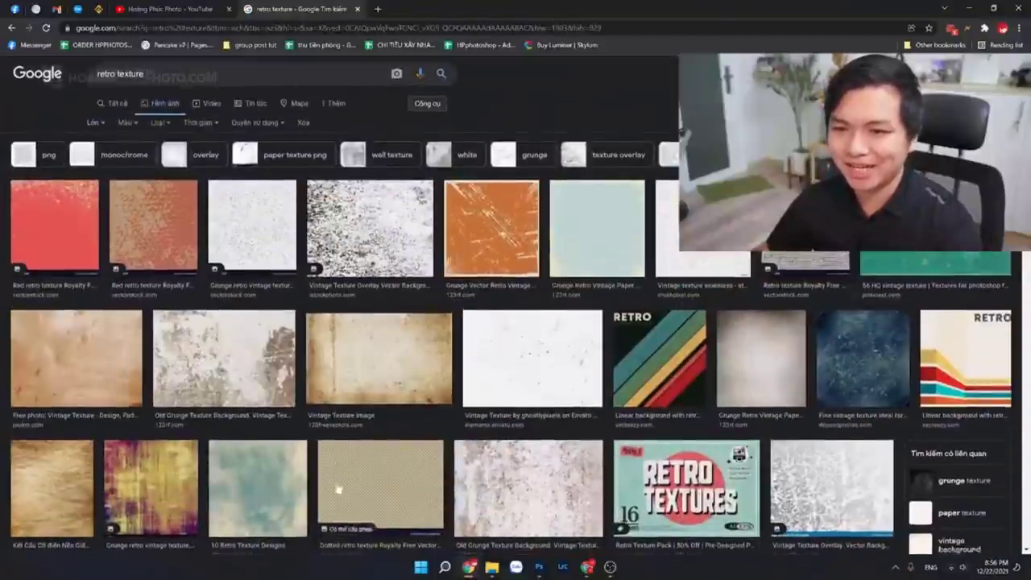
{"action": "scroll", "coordinate": [219, 290], "scroll_direction": "down", "scroll_amount": 5}
{"action": "scroll", "coordinate": [161, 322], "scroll_direction": "up", "scroll_amount": 1}
{"action": "scroll", "coordinate": [121, 353], "scroll_direction": "up", "scroll_amount": 1}
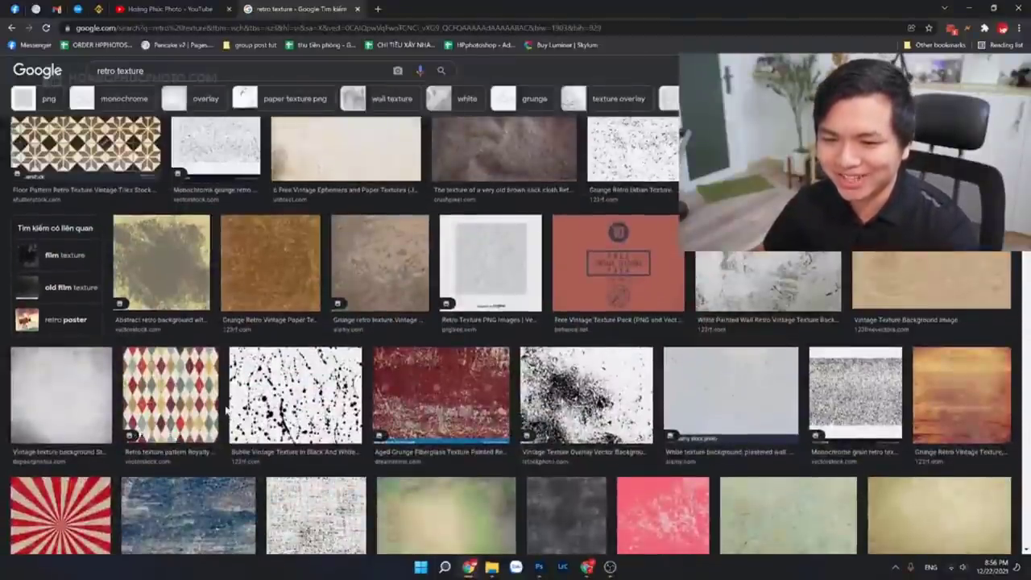
{"action": "scroll", "coordinate": [161, 385], "scroll_direction": "down", "scroll_amount": 3}
{"action": "scroll", "coordinate": [96, 377], "scroll_direction": "down", "scroll_amount": 3}
{"action": "scroll", "coordinate": [48, 371], "scroll_direction": "down", "scroll_amount": 3}
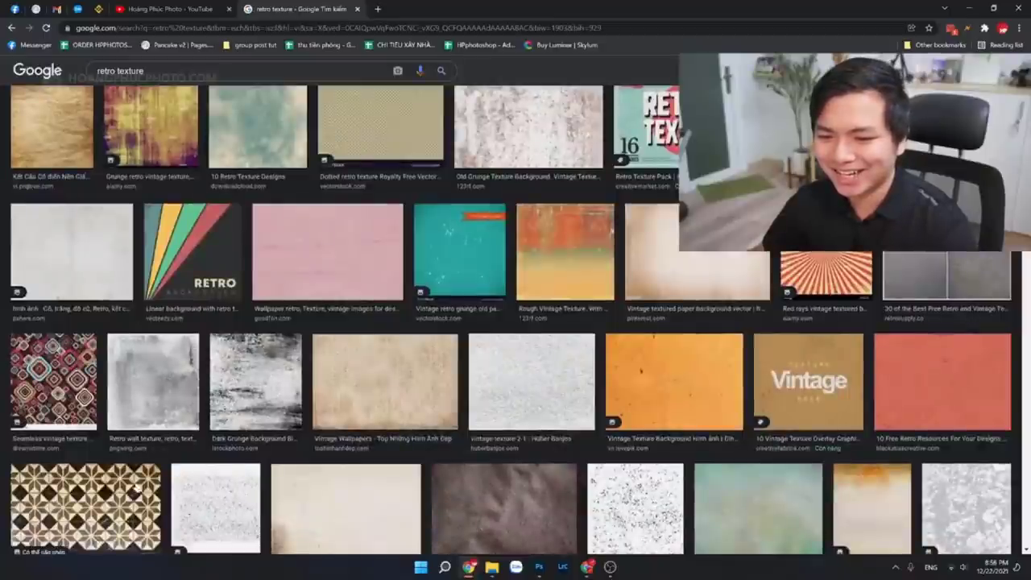
{"action": "scroll", "coordinate": [37, 367], "scroll_direction": "down", "scroll_amount": 2}
{"action": "scroll", "coordinate": [285, 409], "scroll_direction": "up", "scroll_amount": 5}
{"action": "scroll", "coordinate": [285, 409], "scroll_direction": "up", "scroll_amount": 3}
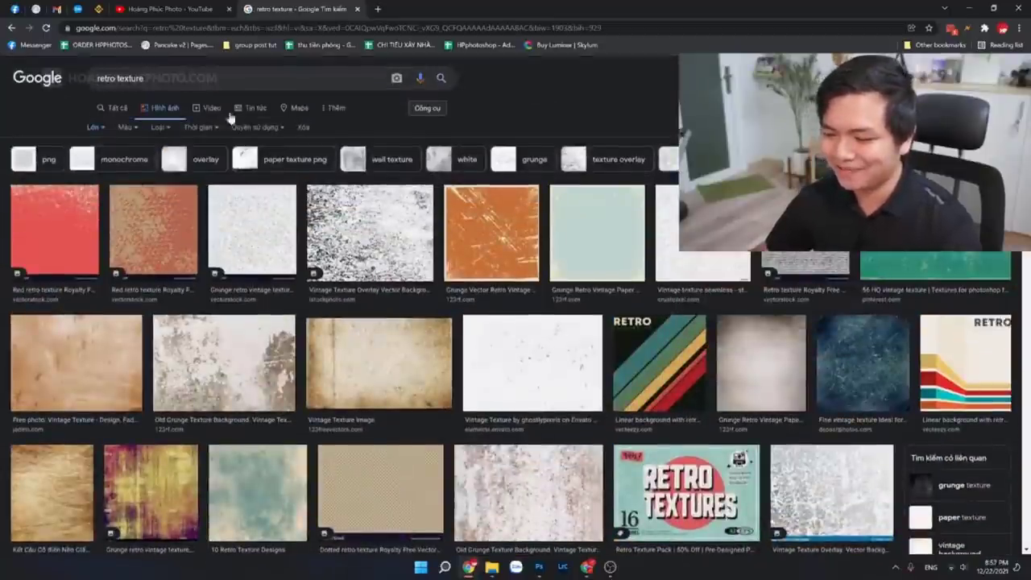
Step: Search Google Images for 'vintage texture', copy the first result, and return to Photoshop
{"action": "left_click_drag", "start_coordinate": [116, 78], "coordinate": [89, 78]}
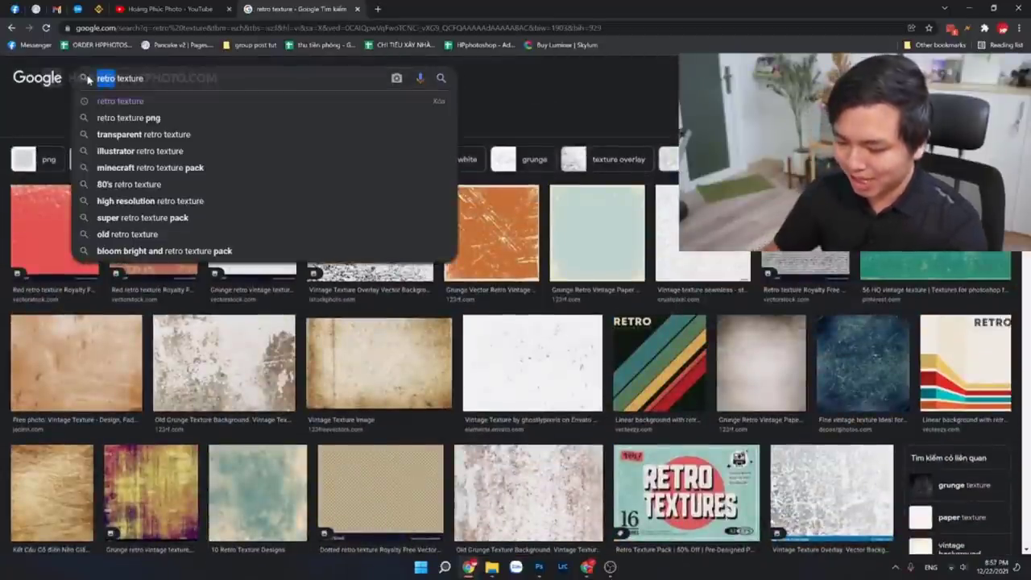
{"action": "type", "text": "vintage"}
{"action": "key", "text": "Return"}
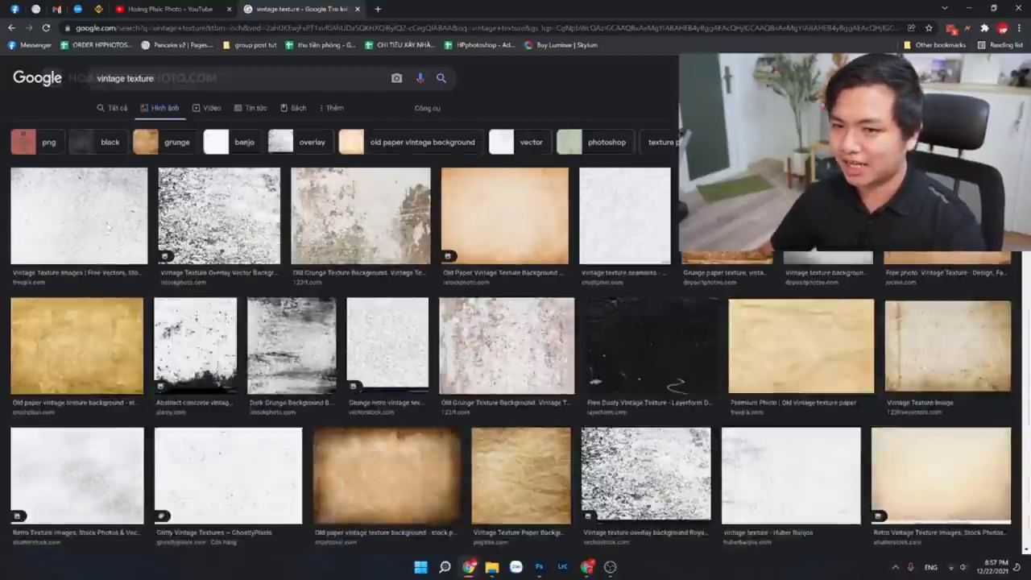
{"action": "left_click", "coordinate": [108, 227]}
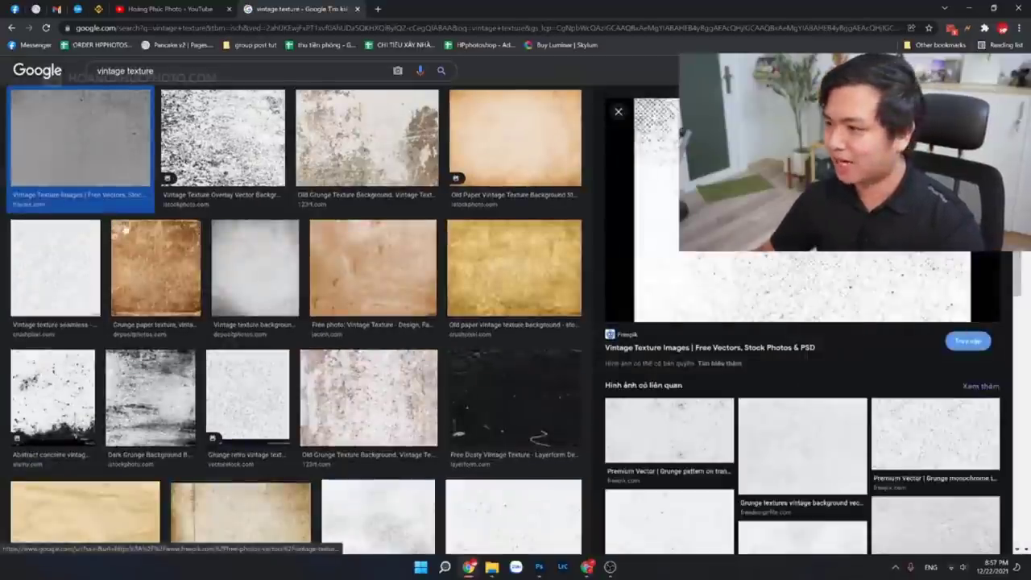
{"action": "right_click", "coordinate": [799, 252]}
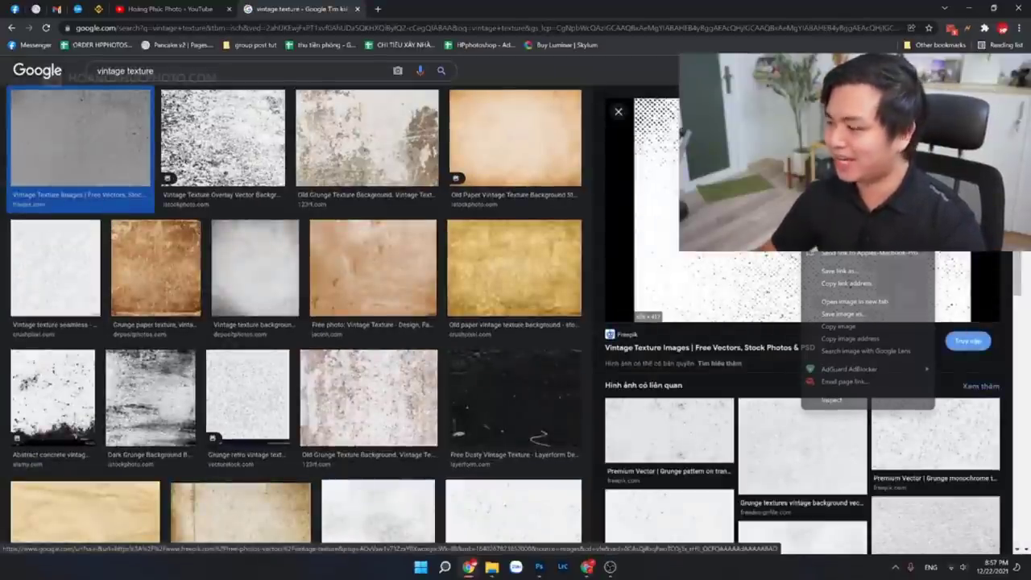
{"action": "left_click", "coordinate": [837, 335]}
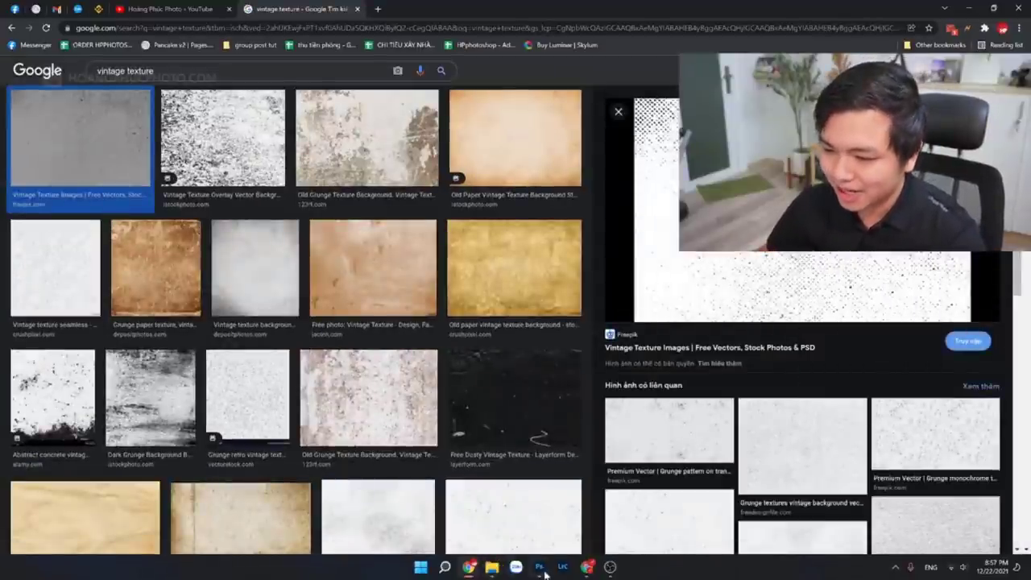
{"action": "key", "text": "alt+Tab"}
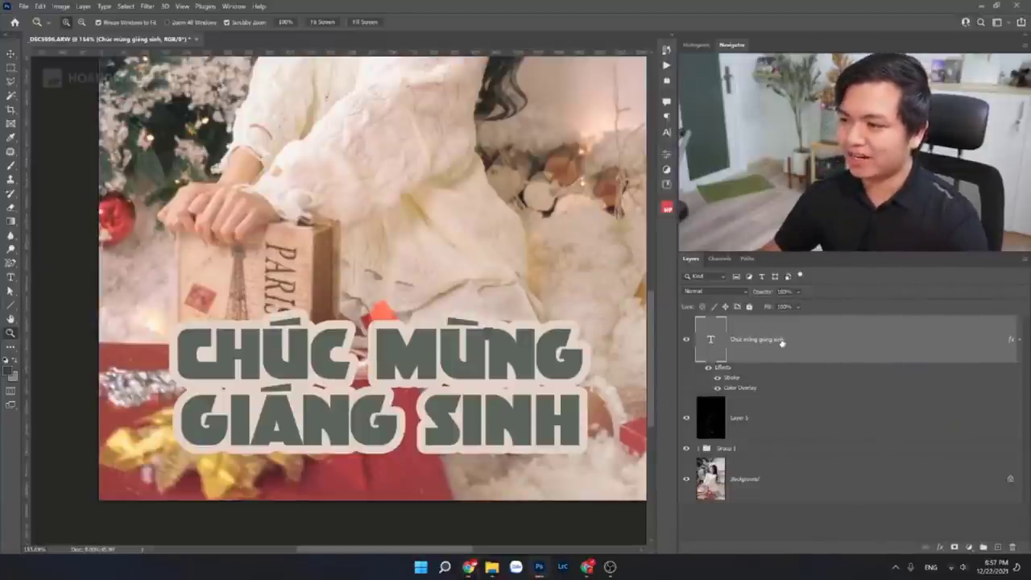
Step: Paste the texture as a new layer, enlarge it and move it over the title
{"action": "key", "text": "ctrl+v"}
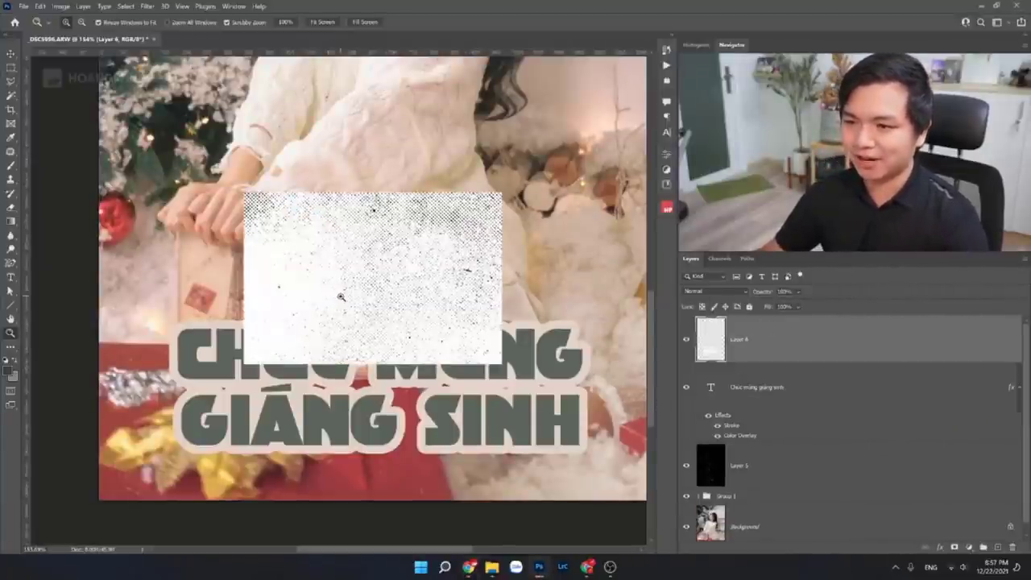
{"action": "key", "text": "ctrl+t"}
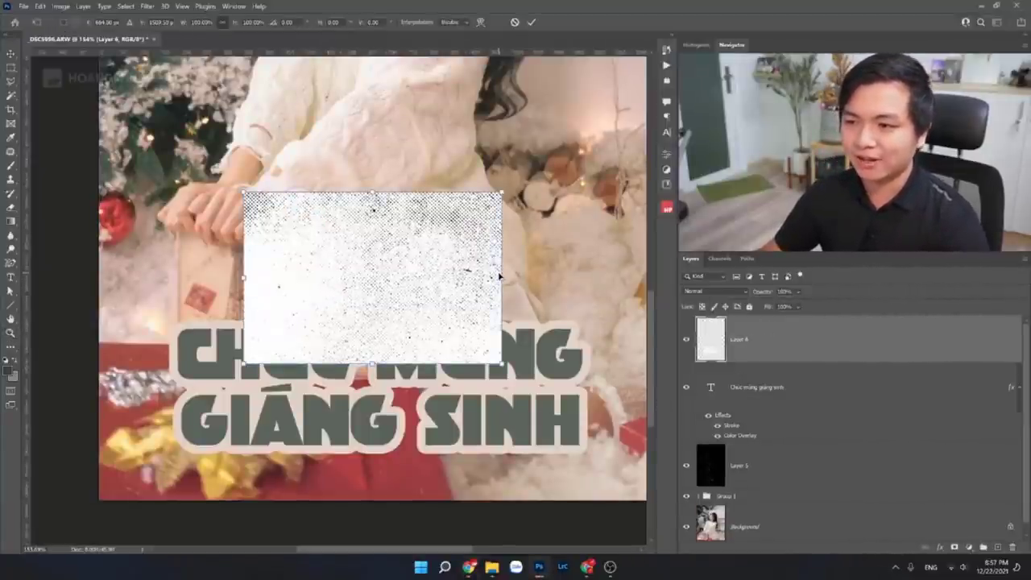
{"action": "left_click_drag", "start_coordinate": [500, 276], "coordinate": [613, 259]}
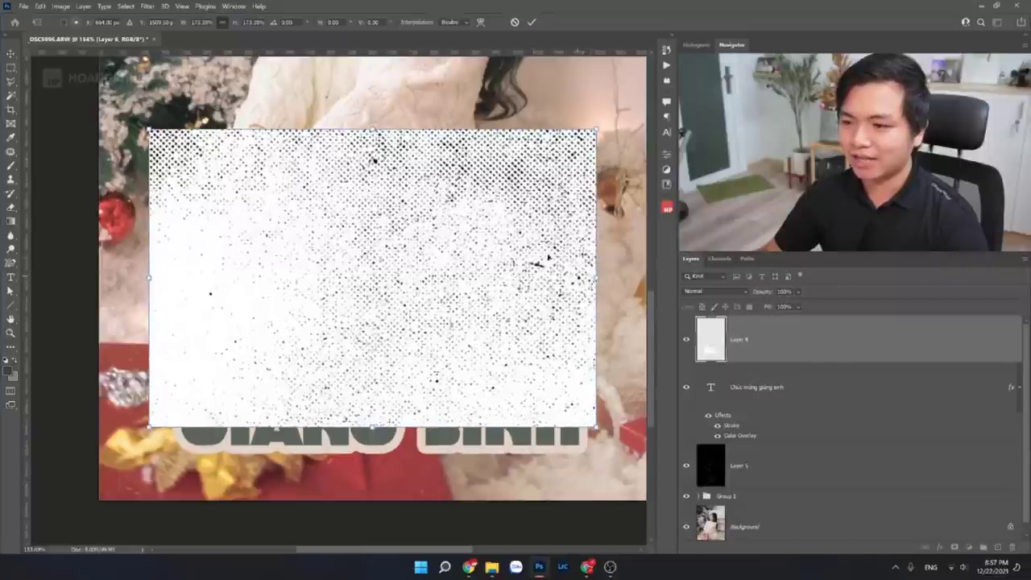
{"action": "left_click_drag", "start_coordinate": [548, 258], "coordinate": [548, 320]}
{"action": "key", "text": "Return"}
{"action": "key", "text": "z"}
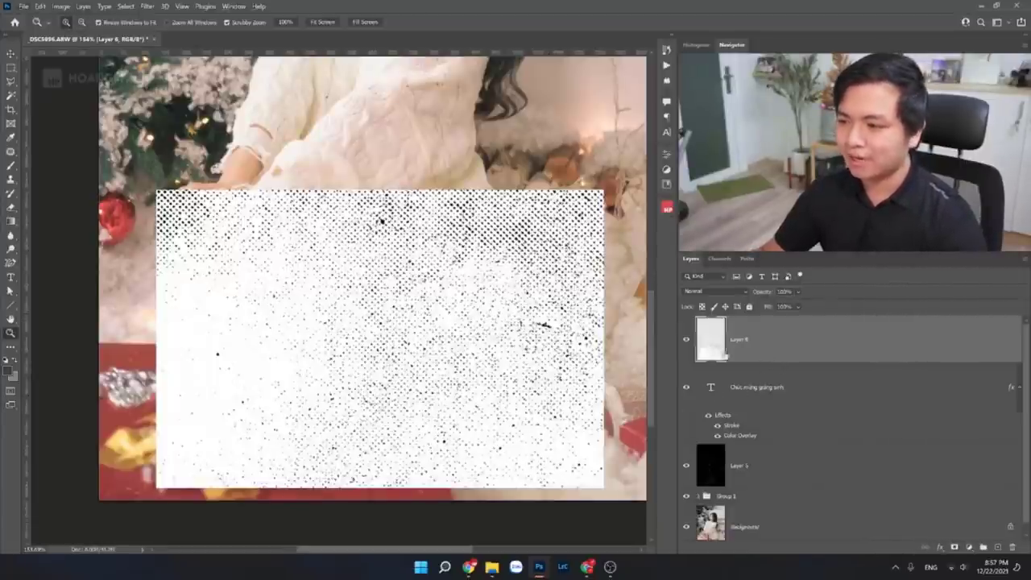
Step: Try clipping the texture to the title, then rename the layer 'texture chu'
{"action": "right_click", "coordinate": [820, 339]}
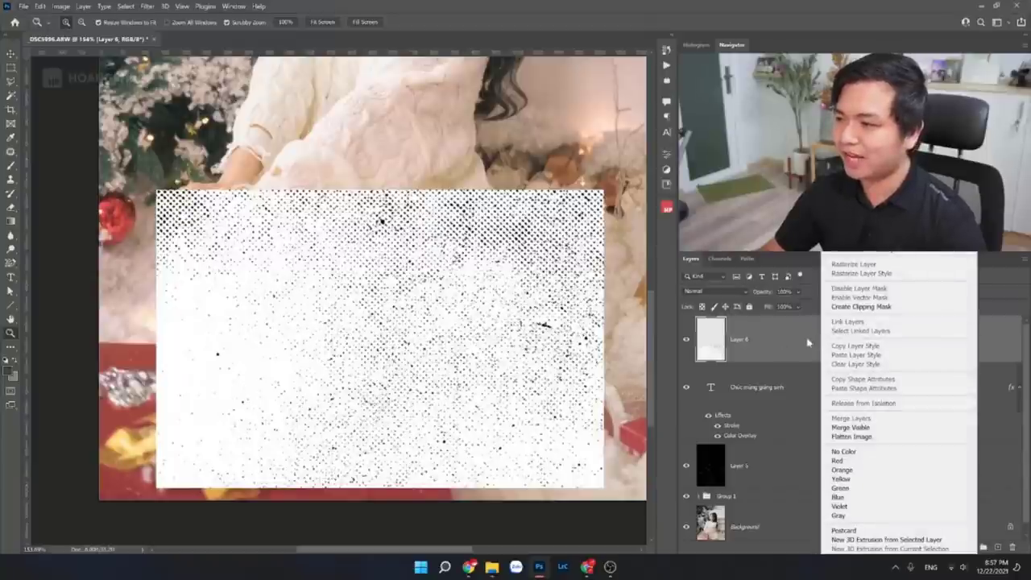
{"action": "left_click", "coordinate": [854, 305]}
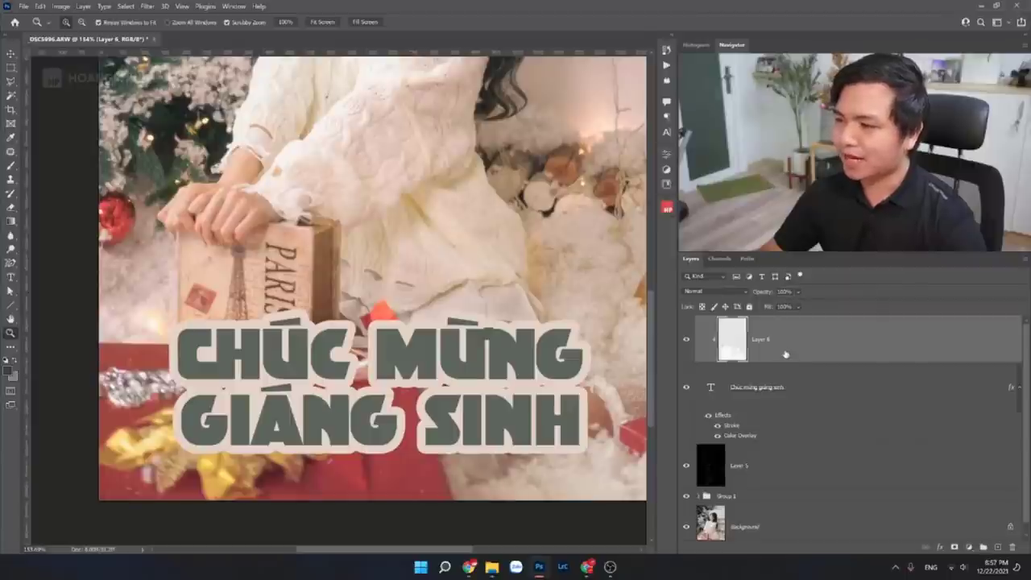
{"action": "left_click_drag", "start_coordinate": [793, 360], "coordinate": [773, 354]}
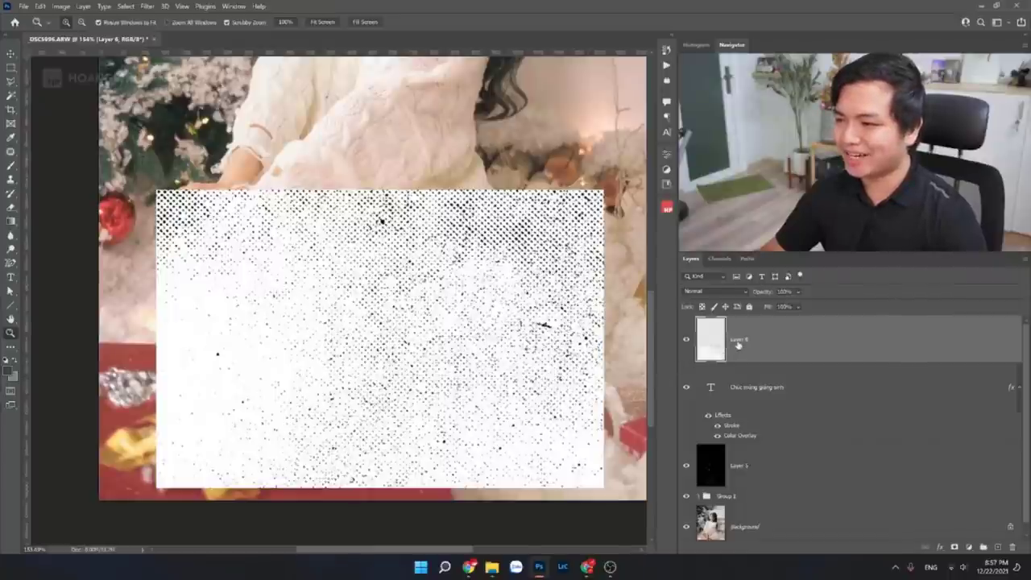
{"action": "type", "text": "texture chu"}
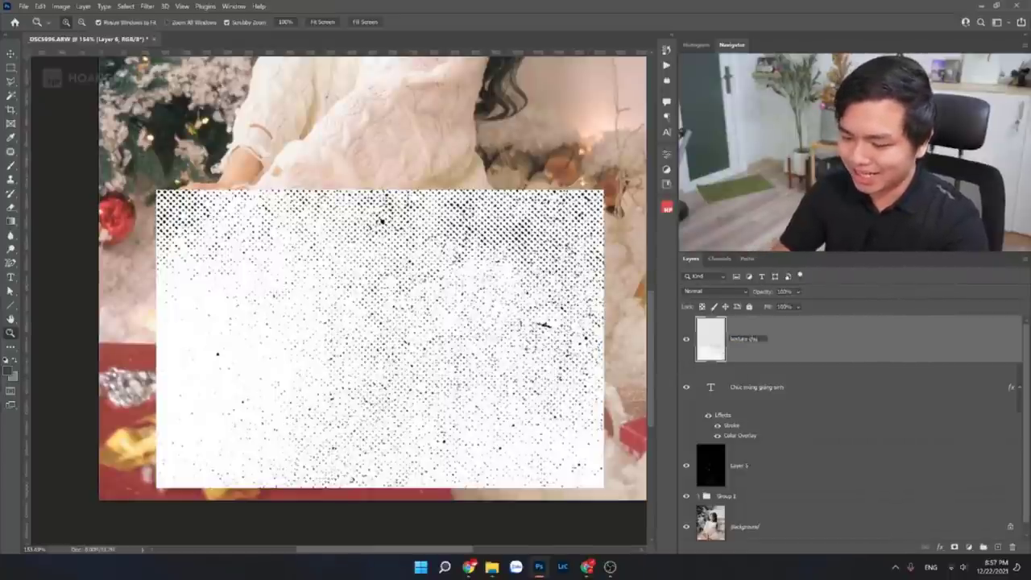
{"action": "key", "text": "Return"}
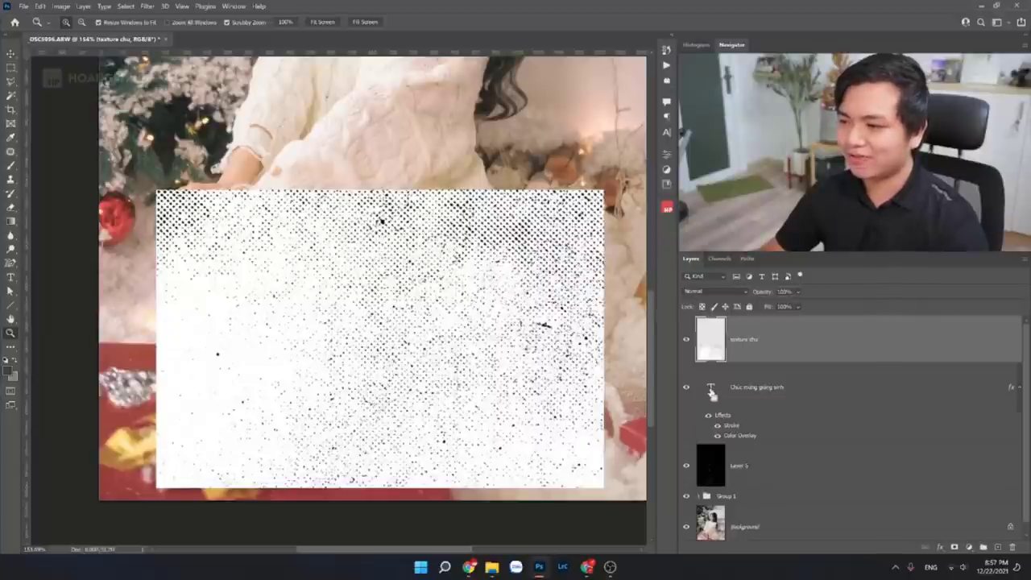
Step: Mask the texture chu layer to the title letters using the text layer's selection
{"action": "left_click", "coordinate": [712, 388], "text": "ctrl"}
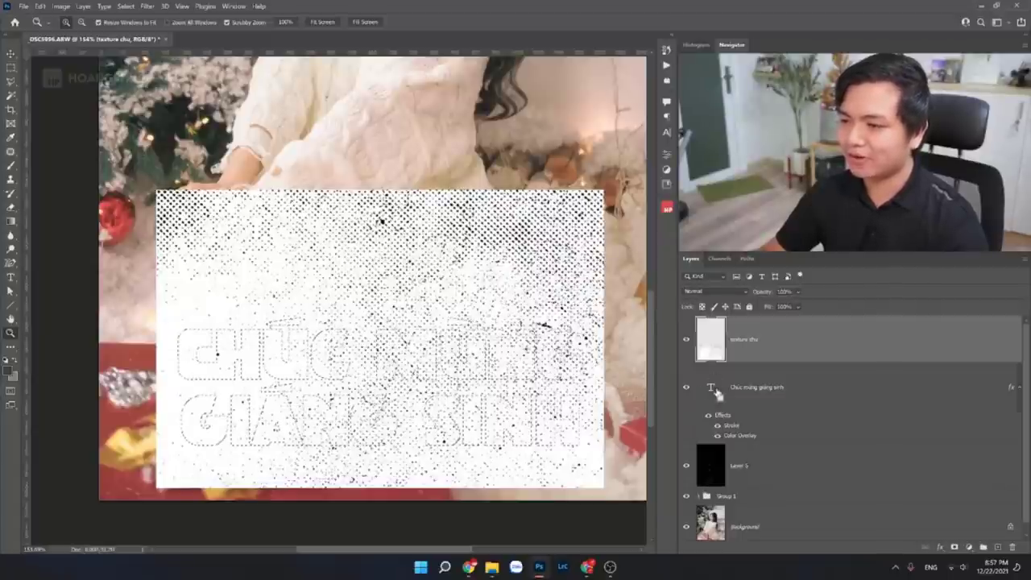
{"action": "left_click", "coordinate": [232, 345]}
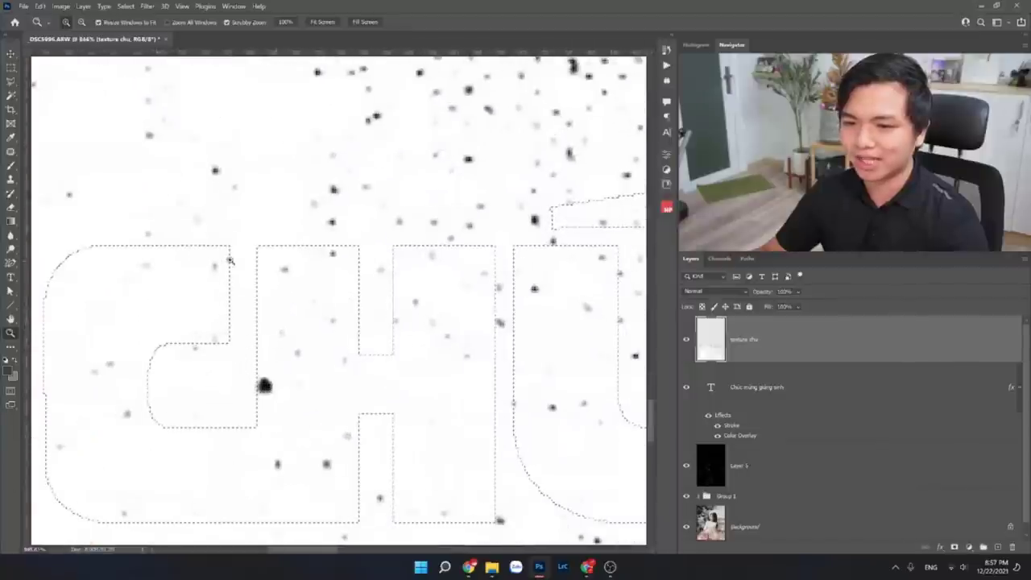
{"action": "left_click", "coordinate": [437, 322], "text": "alt"}
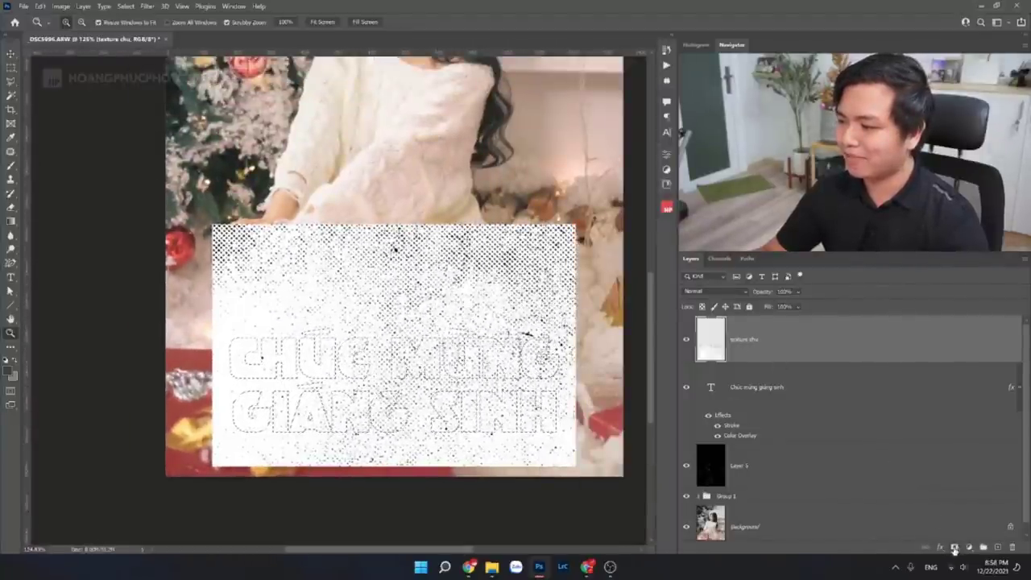
{"action": "left_click", "coordinate": [953, 548]}
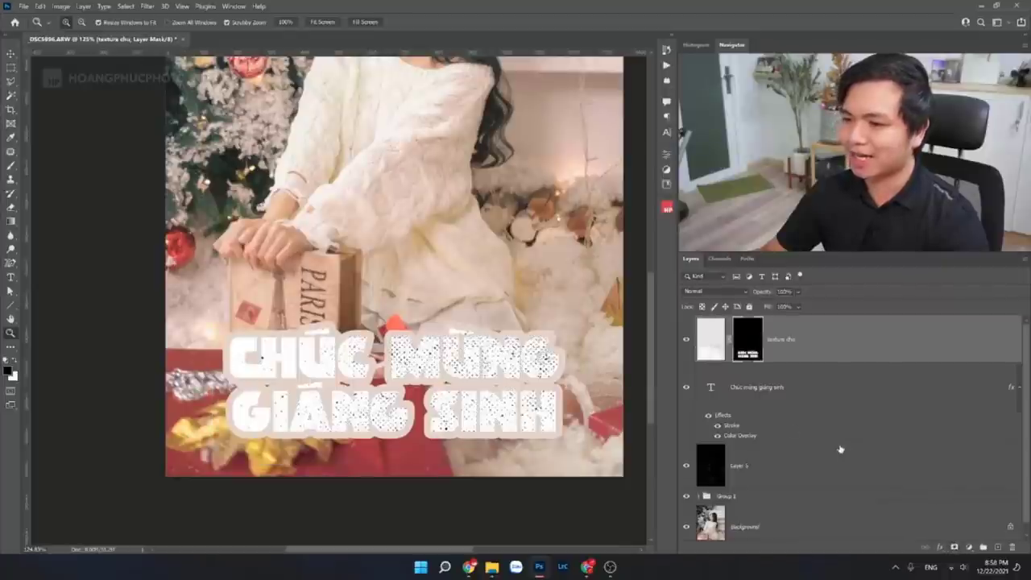
Step: Set the texture layer's blend mode to Multiply
{"action": "left_click_drag", "start_coordinate": [489, 364], "coordinate": [517, 385]}
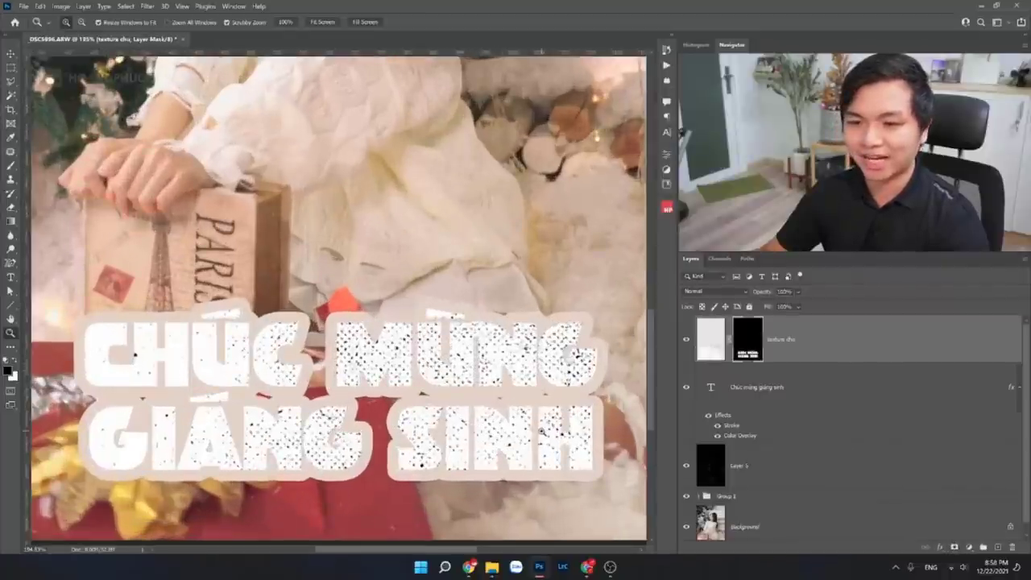
{"action": "left_click", "coordinate": [729, 291]}
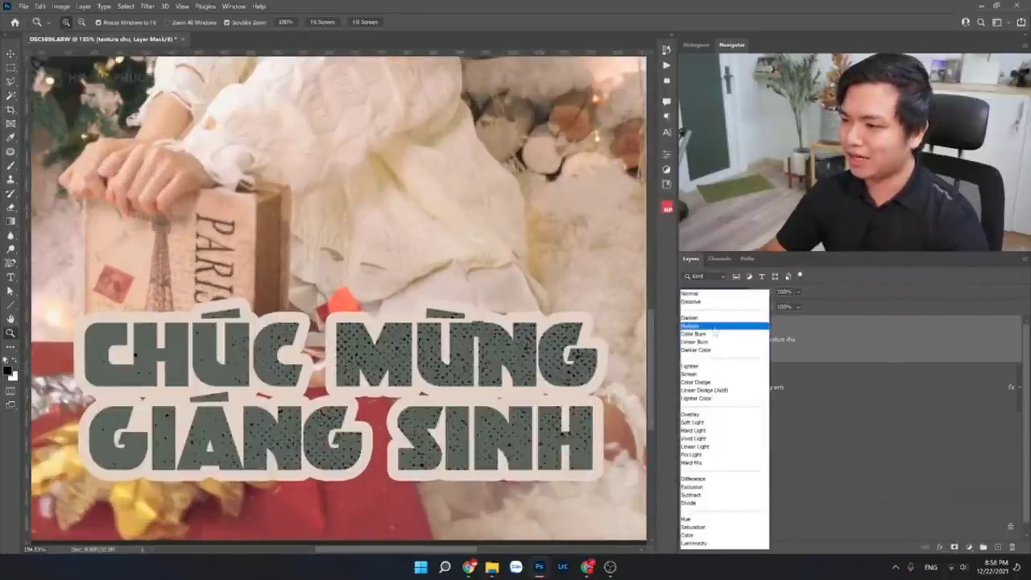
{"action": "left_click", "coordinate": [715, 326]}
Step: Shrink the masked texture slightly with Free Transform
{"action": "left_click_drag", "start_coordinate": [266, 342], "coordinate": [210, 342]}
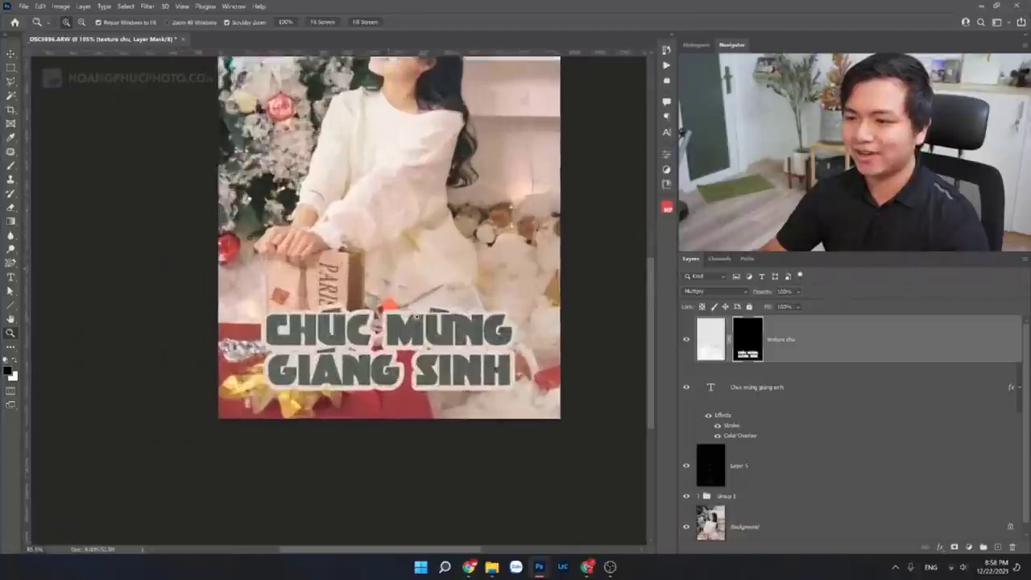
{"action": "key", "text": "ctrl+t"}
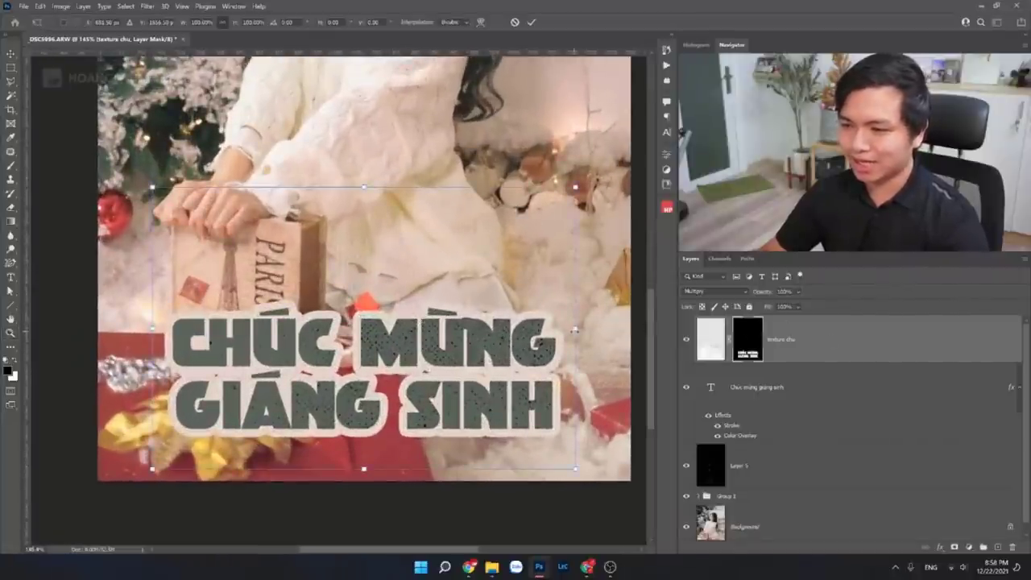
{"action": "mouse_move", "coordinate": [578, 326]}
{"action": "left_mouse_down"}
{"action": "mouse_move", "coordinate": [538, 378]}
{"action": "mouse_move", "coordinate": [545, 344]}
{"action": "left_mouse_up"}
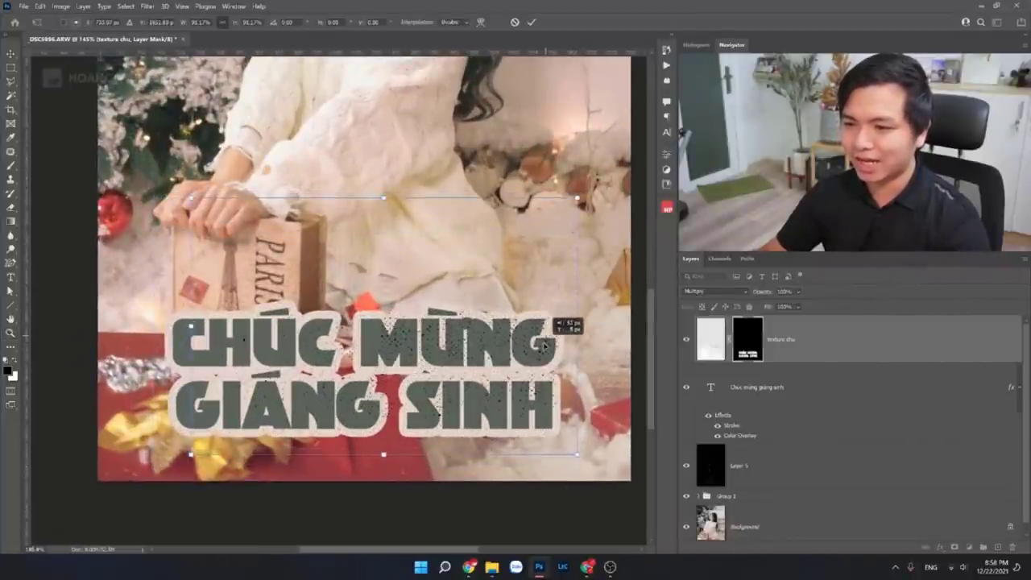
{"action": "key", "text": "Return"}
{"action": "key", "text": "z"}
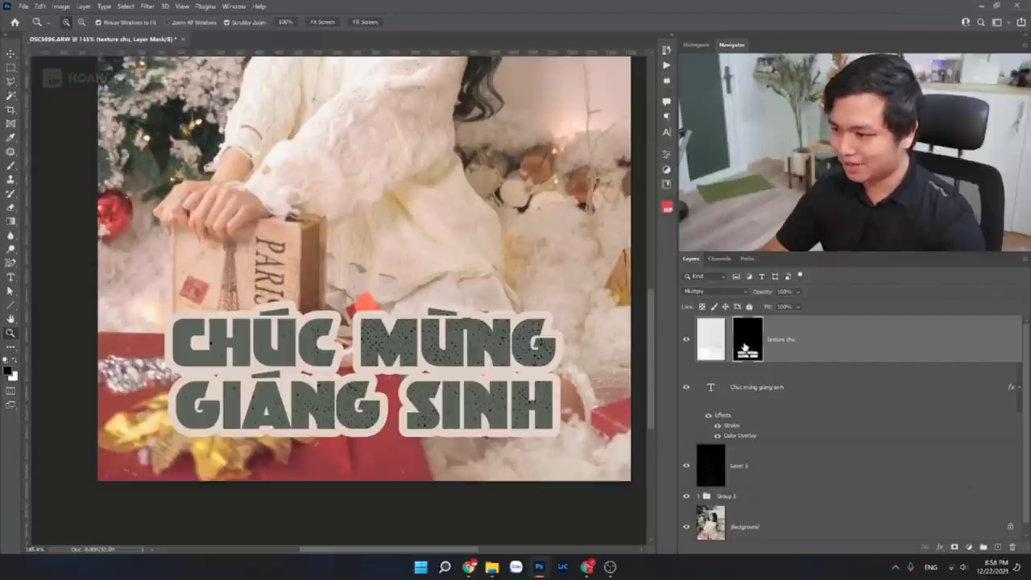
Step: Scale the texture pixels to about 91% width and 73% height, then inspect the title
{"action": "key", "text": "ctrl+t"}
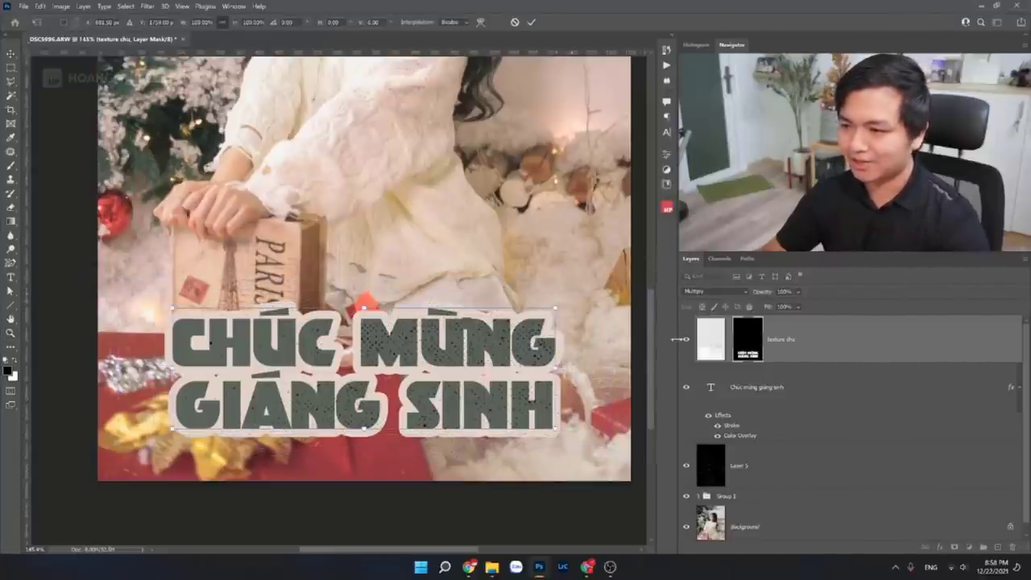
{"action": "left_click", "coordinate": [710, 344]}
{"action": "key", "text": "ctrl+t"}
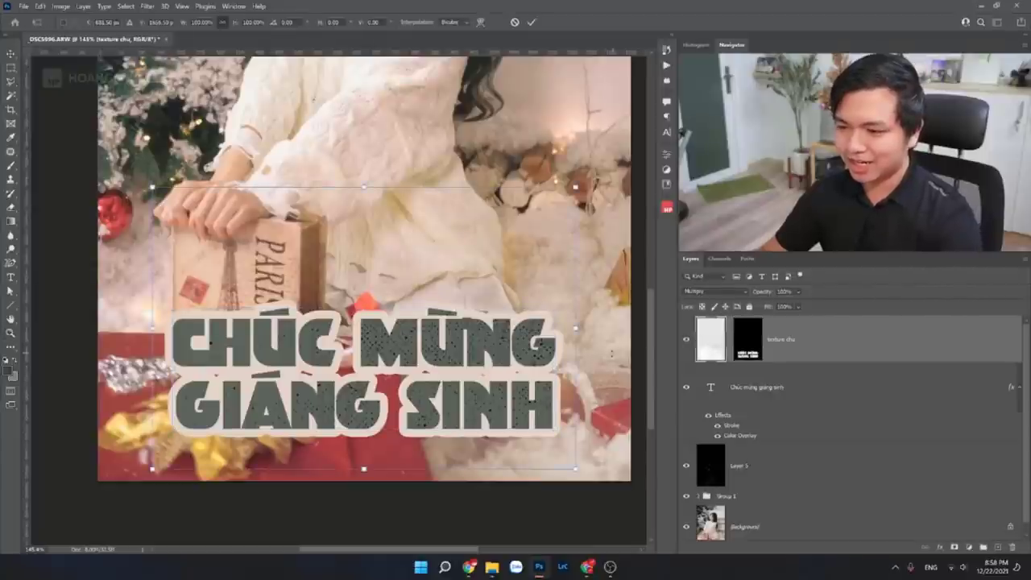
{"action": "left_click_drag", "start_coordinate": [575, 328], "coordinate": [557, 330]}
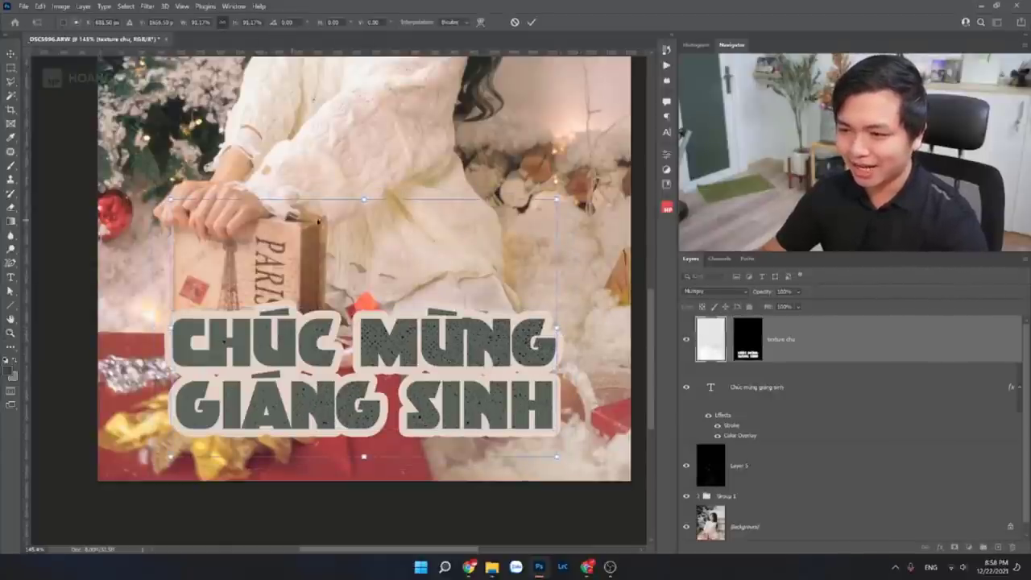
{"action": "left_click_drag", "start_coordinate": [362, 200], "coordinate": [362, 252]}
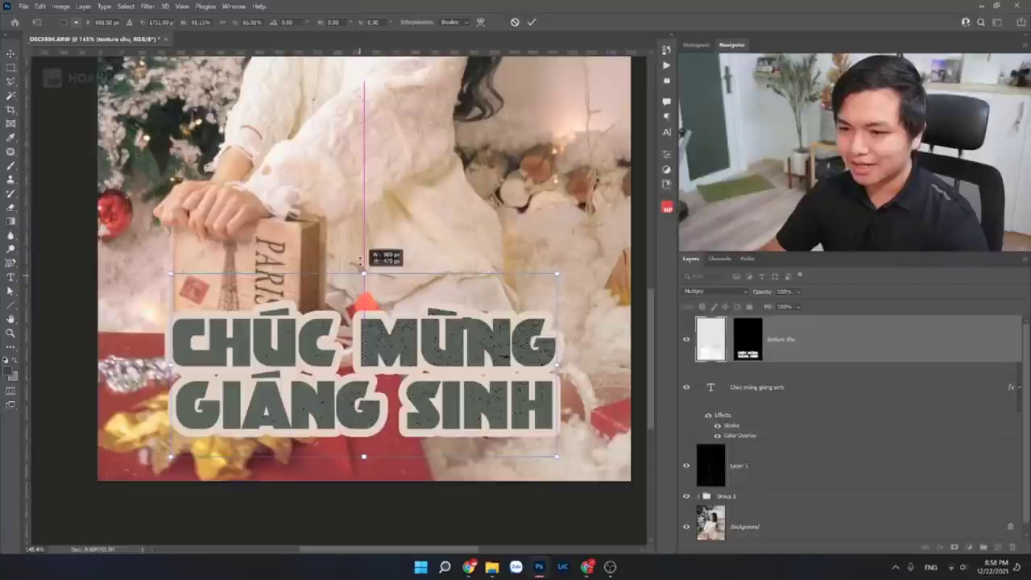
{"action": "key", "text": "Return"}
{"action": "key", "text": "z"}
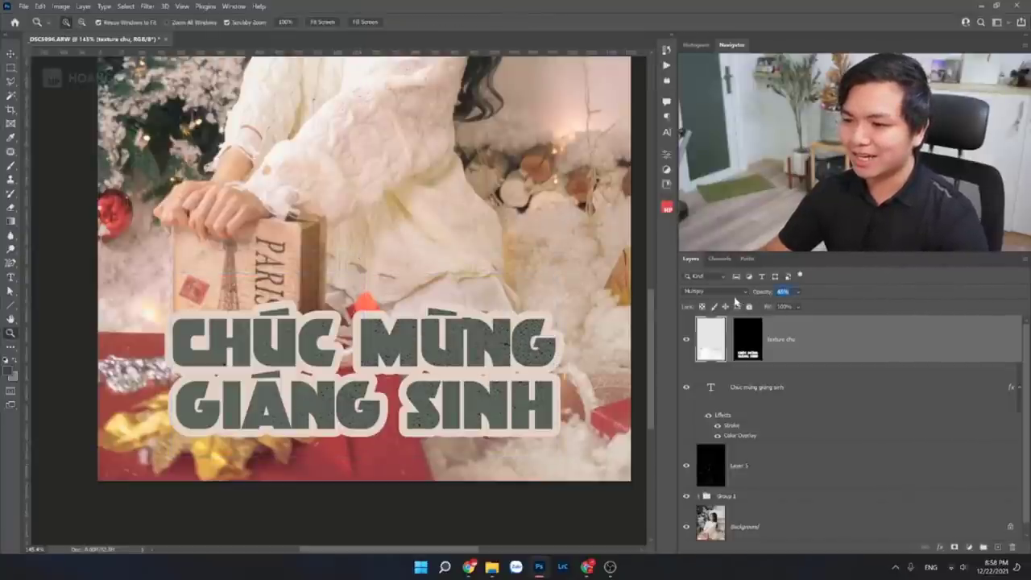
{"action": "mouse_move", "coordinate": [395, 244]}
{"action": "left_mouse_down"}
{"action": "mouse_move", "coordinate": [368, 276]}
{"action": "mouse_move", "coordinate": [395, 269]}
{"action": "left_mouse_up"}
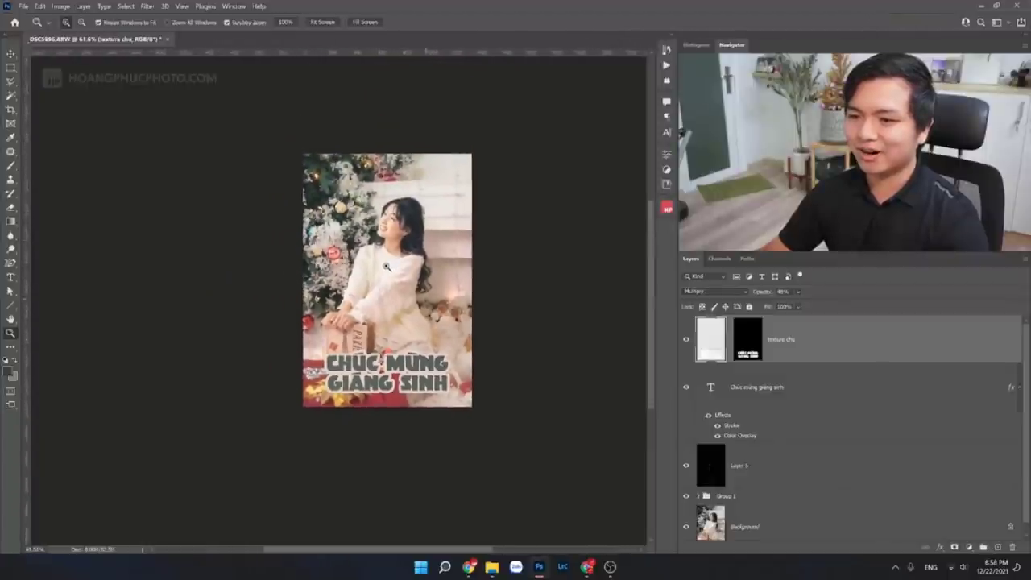
{"action": "left_click_drag", "start_coordinate": [413, 432], "coordinate": [431, 307]}
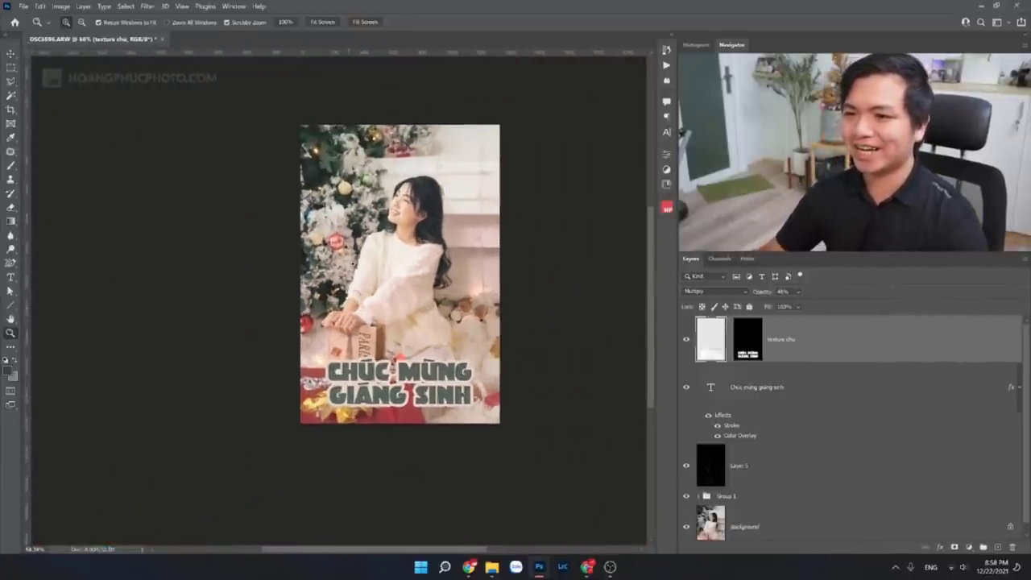
Step: Save the document in Photoshop PSD format as '_DSC5996.psd' in the Stock Noel folder
{"action": "left_click_drag", "start_coordinate": [431, 307], "coordinate": [416, 259]}
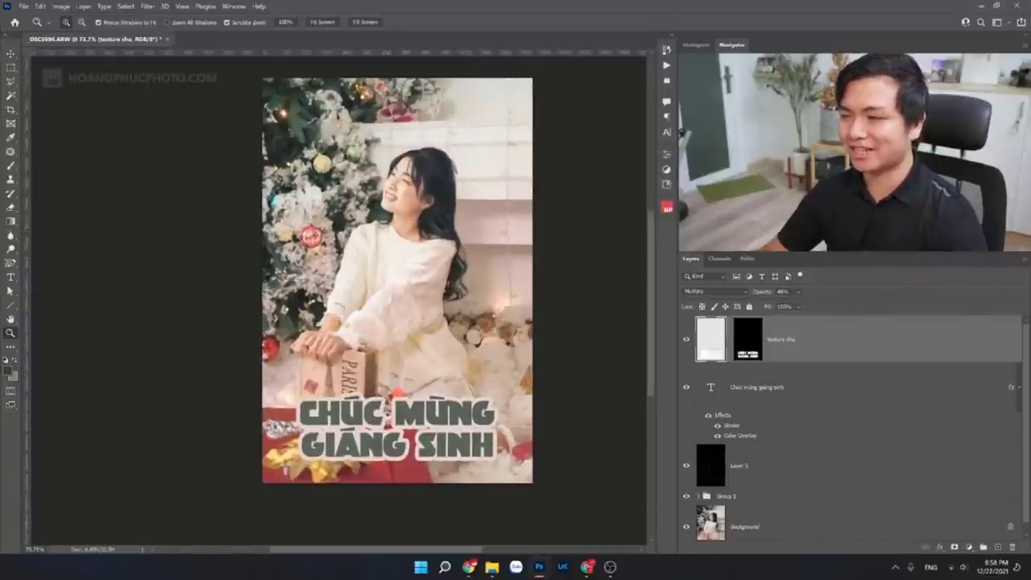
{"action": "key", "text": "alt+Tab"}
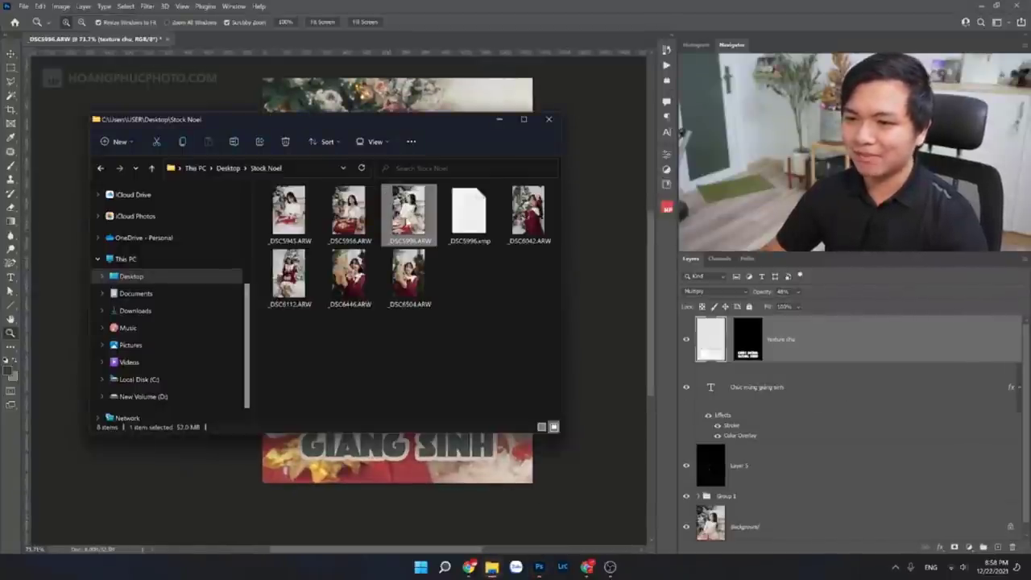
{"action": "key", "text": "alt+Tab"}
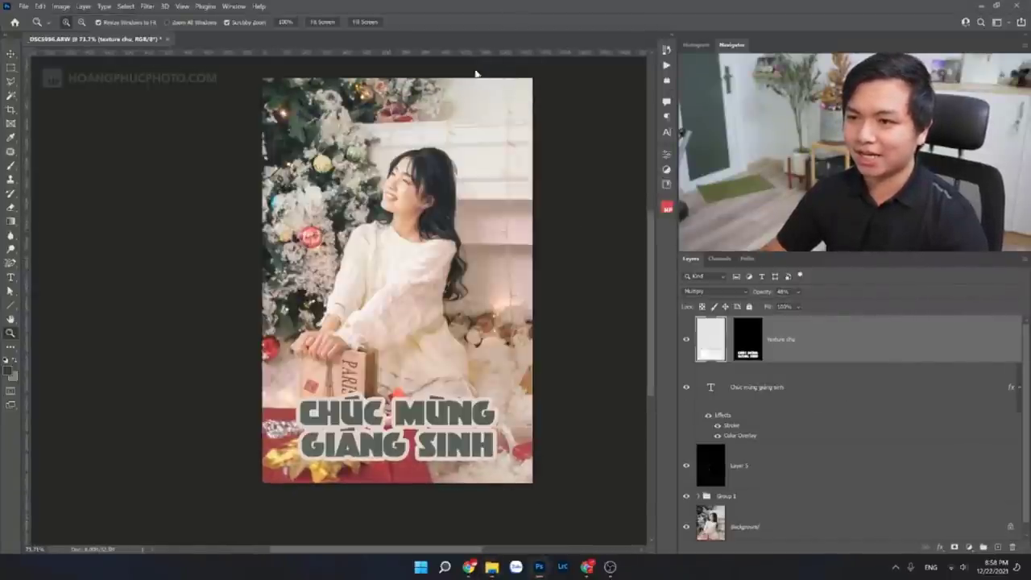
{"action": "key", "text": "ctrl+shift+s"}
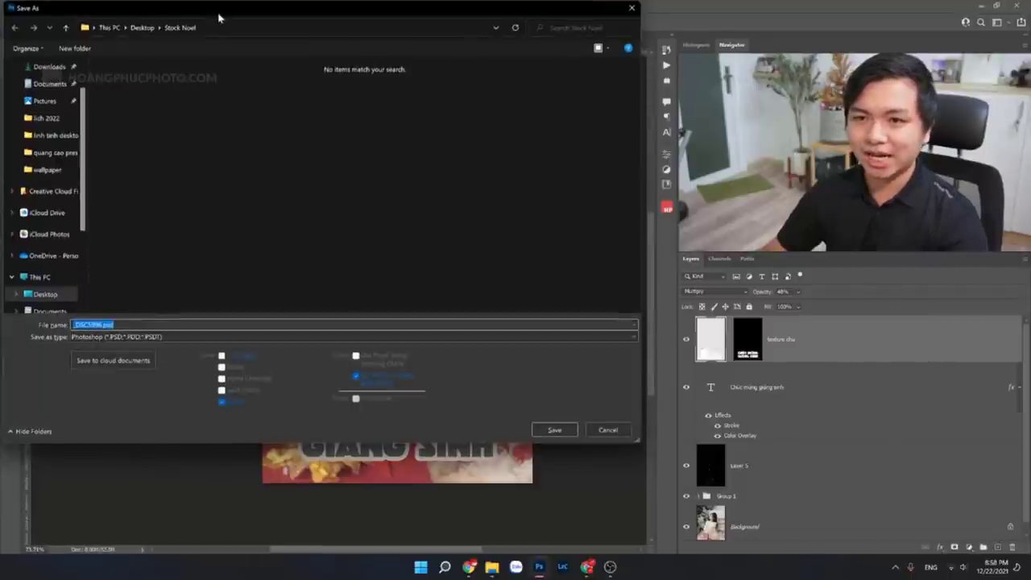
{"action": "left_click_drag", "start_coordinate": [217, 16], "coordinate": [223, 36]}
{"action": "left_click", "coordinate": [182, 357]}
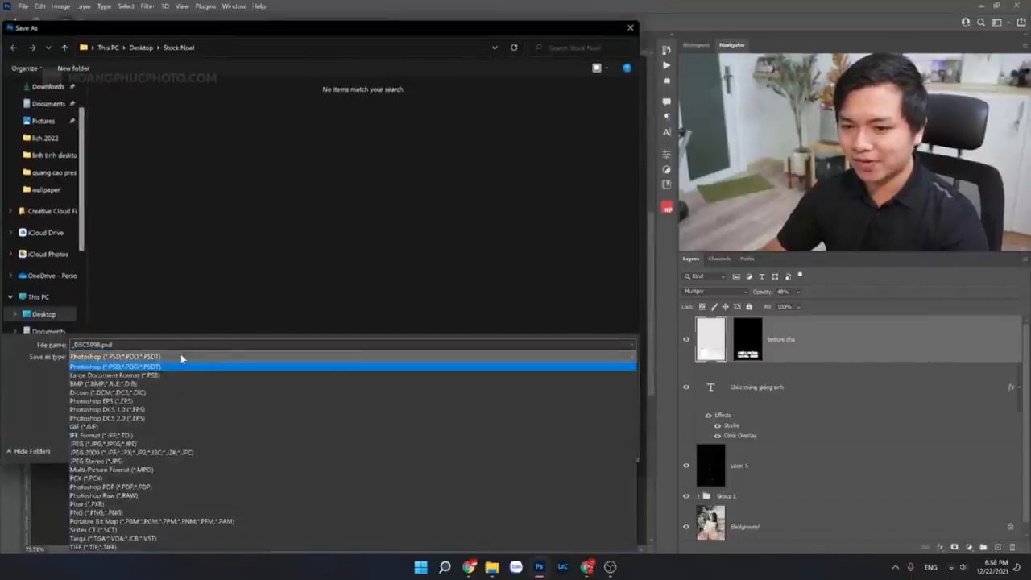
{"action": "left_click", "coordinate": [181, 358]}
{"action": "left_click", "coordinate": [554, 449]}
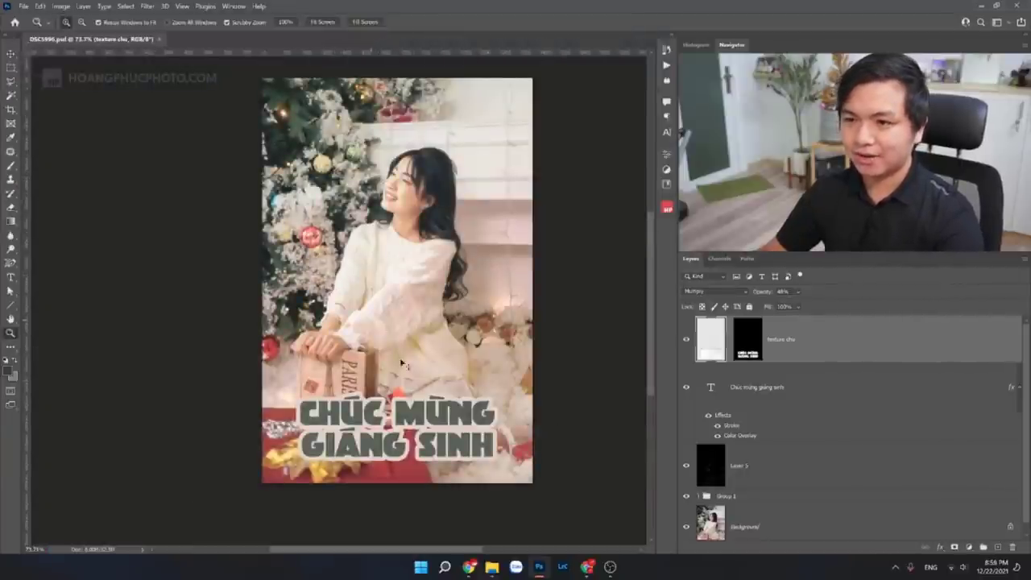
Step: Place the raw _DSC5996 photo on top, with Camera Raw settings reset to defaults
{"action": "left_click", "coordinate": [490, 567]}
{"action": "left_click_drag", "start_coordinate": [410, 212], "coordinate": [435, 100]}
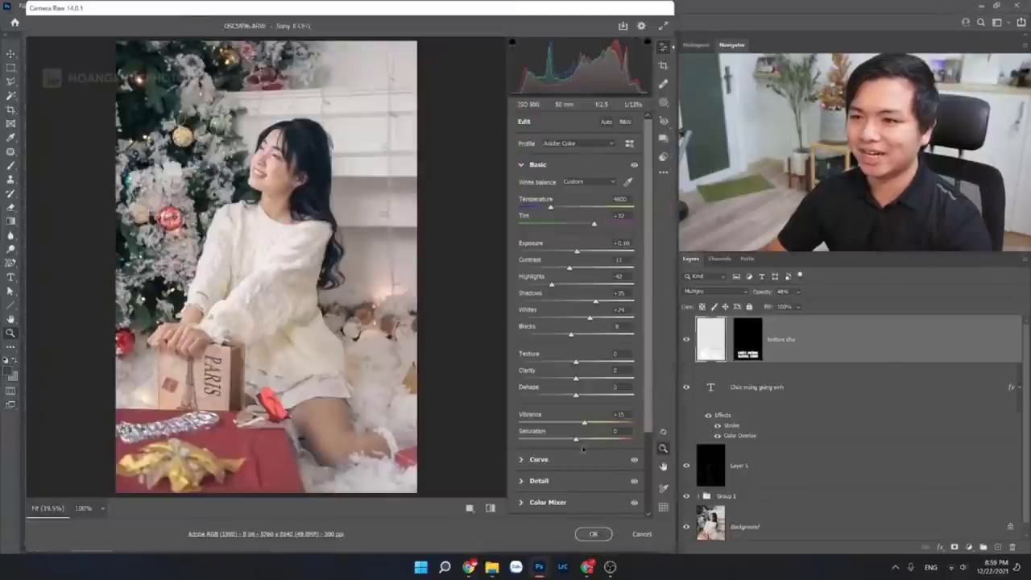
{"action": "left_click", "coordinate": [663, 172]}
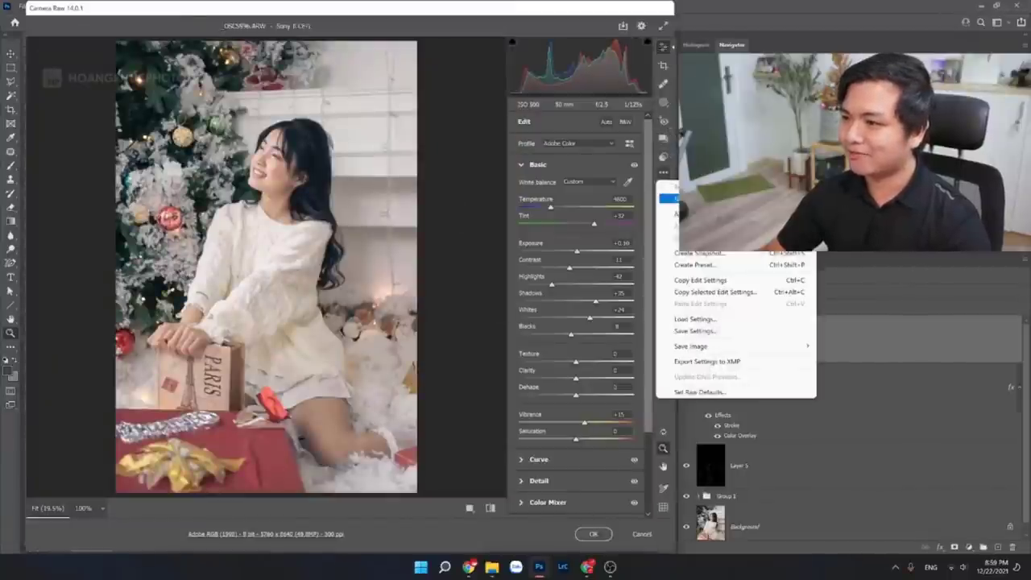
{"action": "left_click", "coordinate": [692, 197]}
{"action": "left_click", "coordinate": [593, 536]}
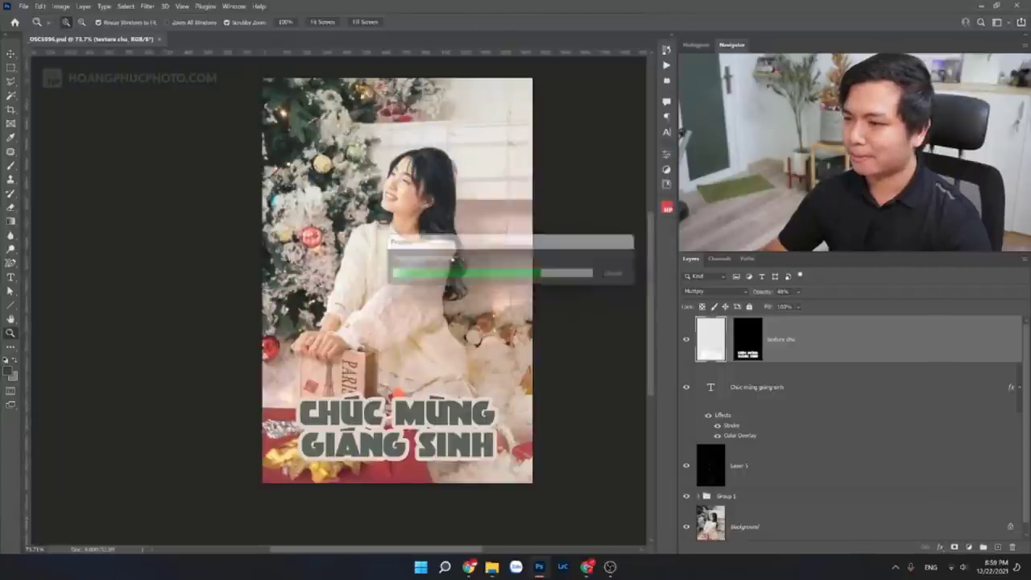
{"action": "key", "text": "Return"}
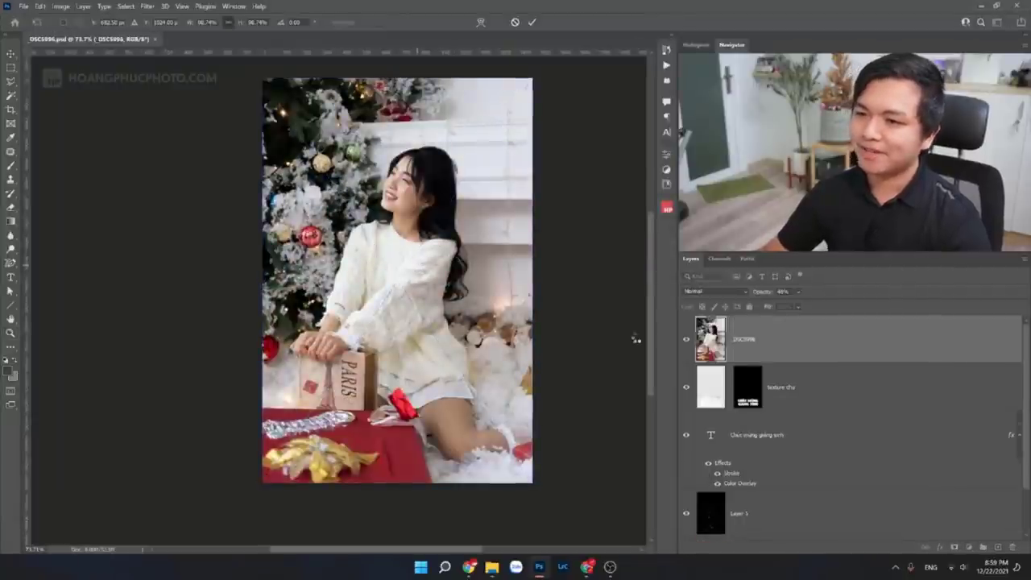
Step: Toggle the original photo layer on and off to compare, leaving it hidden
{"action": "left_click", "coordinate": [687, 342]}
{"action": "left_click", "coordinate": [687, 341]}
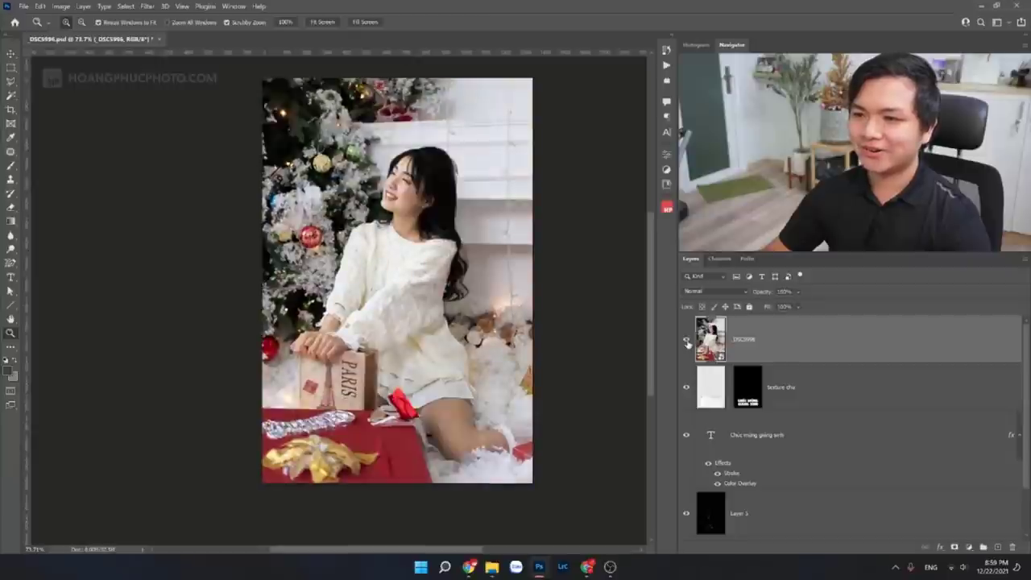
{"action": "left_click", "coordinate": [687, 341]}
{"action": "left_click", "coordinate": [687, 341]}
{"action": "left_click", "coordinate": [687, 341]}
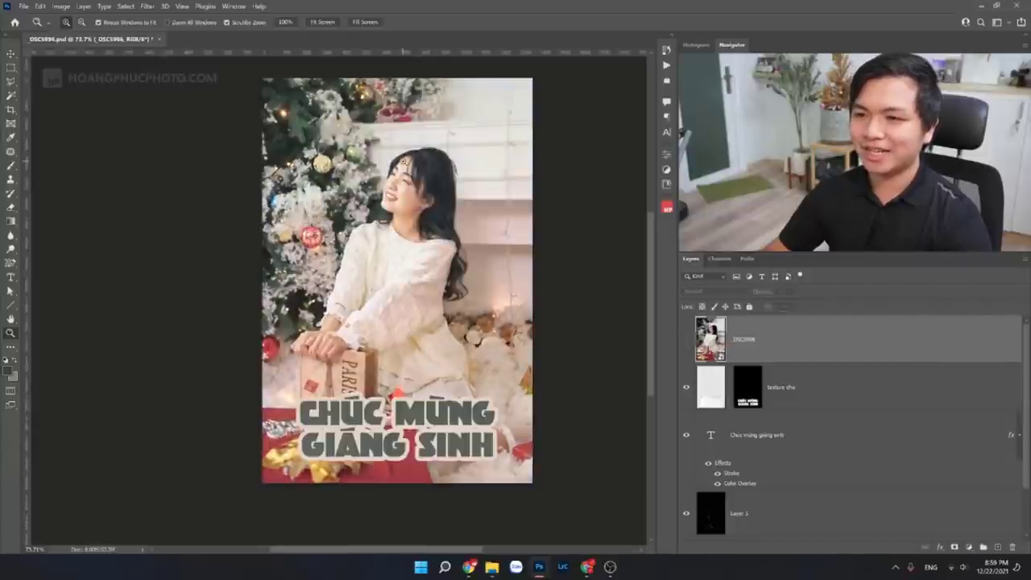
{"action": "mouse_move", "coordinate": [404, 163]}
{"action": "left_mouse_down"}
{"action": "mouse_move", "coordinate": [420, 166]}
{"action": "mouse_move", "coordinate": [387, 168]}
{"action": "left_mouse_up"}
Step: Select texture chu and stamp all visible layers into a new Layer 6
{"action": "left_click", "coordinate": [795, 392]}
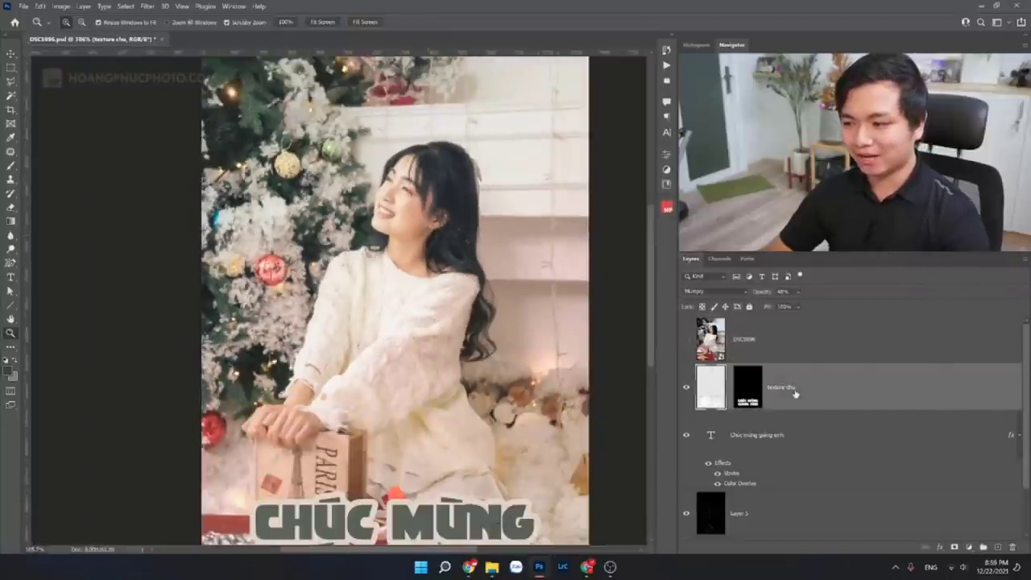
{"action": "key", "text": "ctrl+shift+alt+e"}
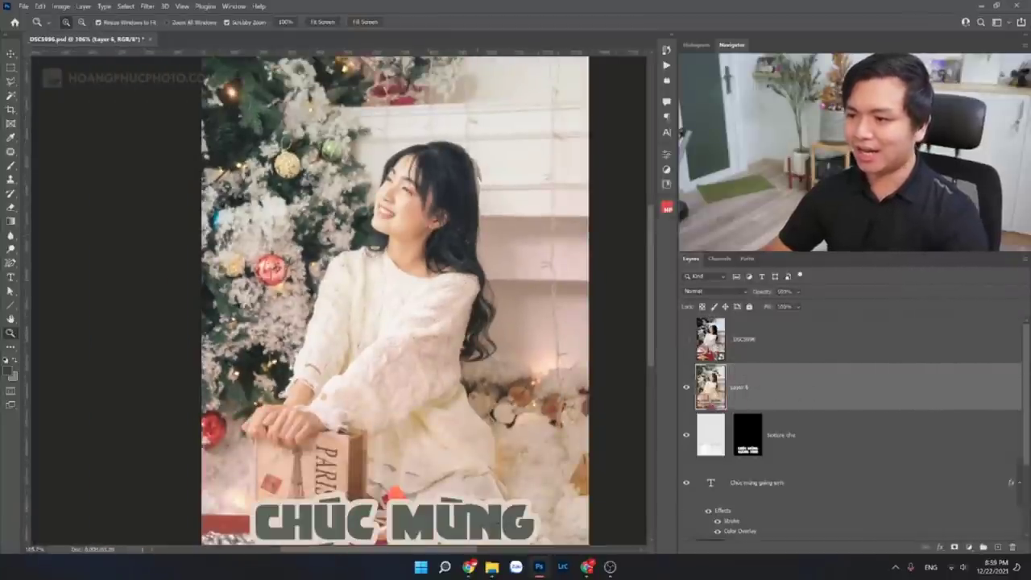
{"action": "left_click_drag", "start_coordinate": [451, 235], "coordinate": [421, 236]}
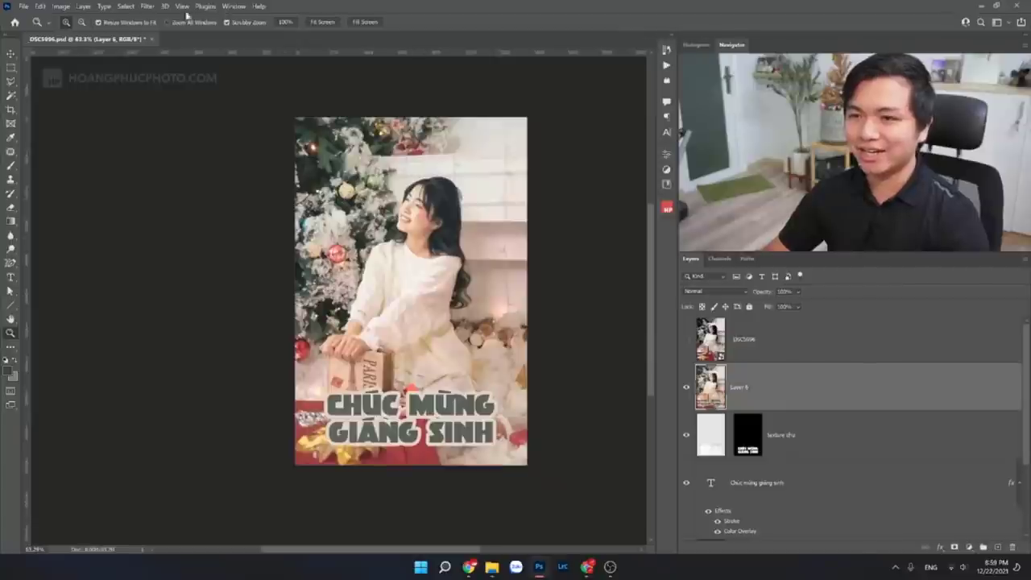
Step: Cool Layer 6's Temperature to about -10 with the Camera Raw Filter
{"action": "left_click", "coordinate": [147, 7]}
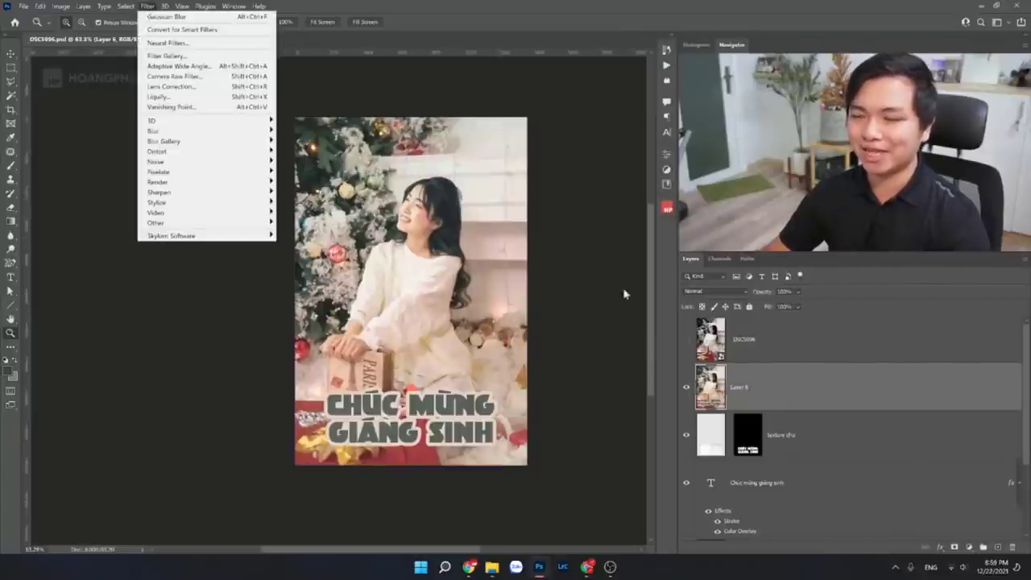
{"action": "left_click", "coordinate": [770, 401]}
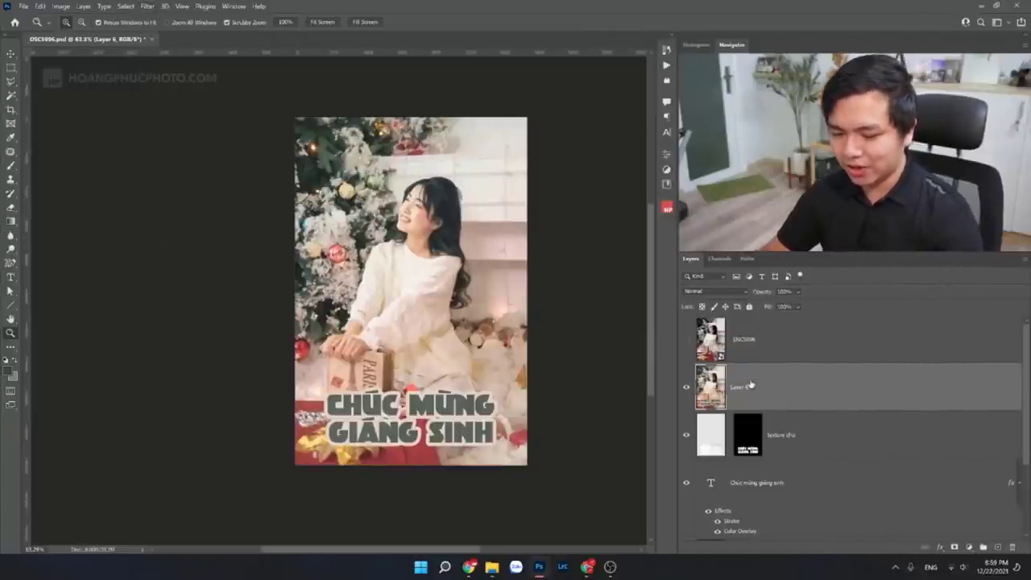
{"action": "left_click", "coordinate": [147, 7]}
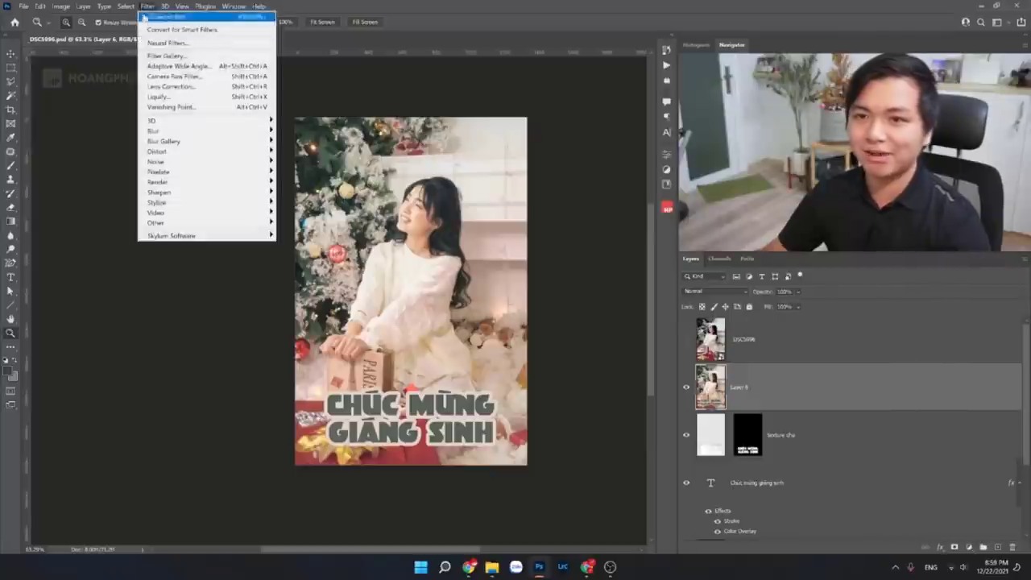
{"action": "key", "text": "Escape"}
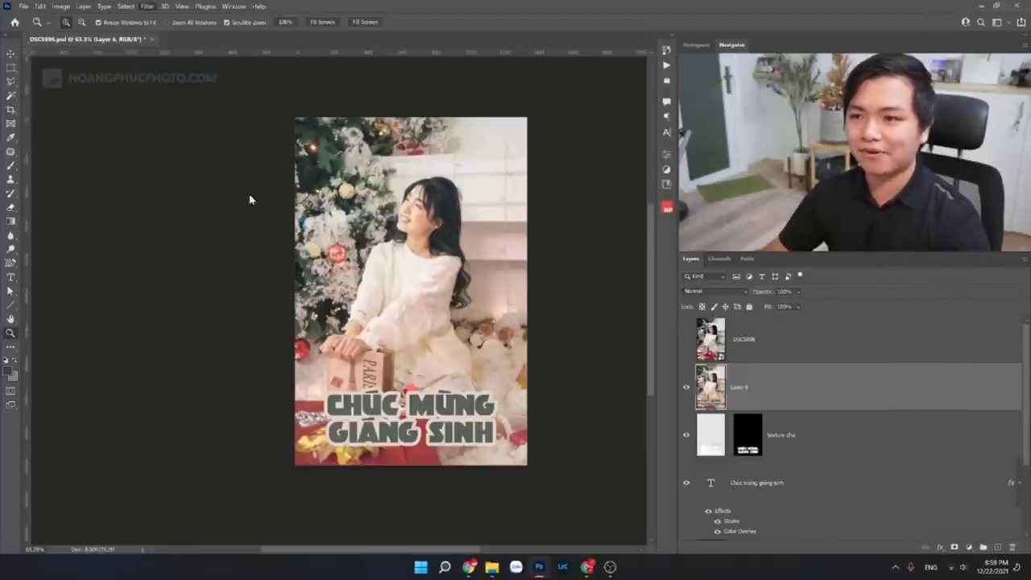
{"action": "key", "text": "ctrl+shift+a"}
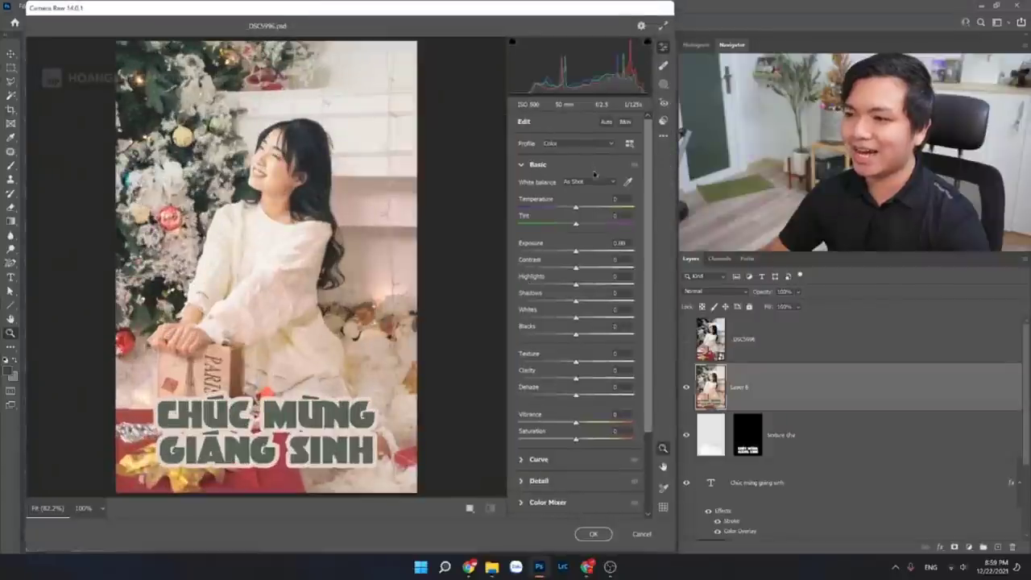
{"action": "left_click_drag", "start_coordinate": [575, 209], "coordinate": [569, 210]}
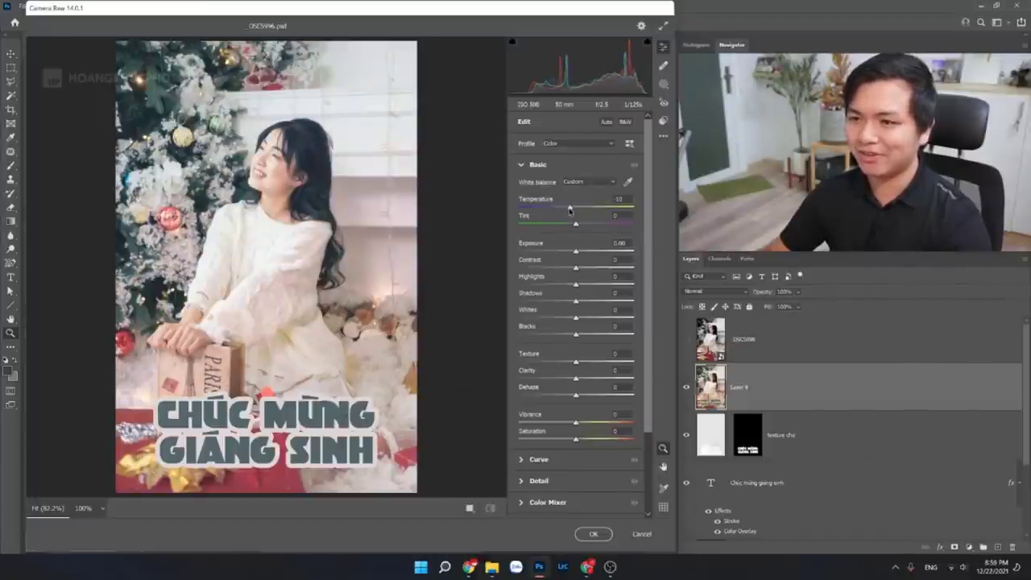
{"action": "left_click", "coordinate": [594, 533]}
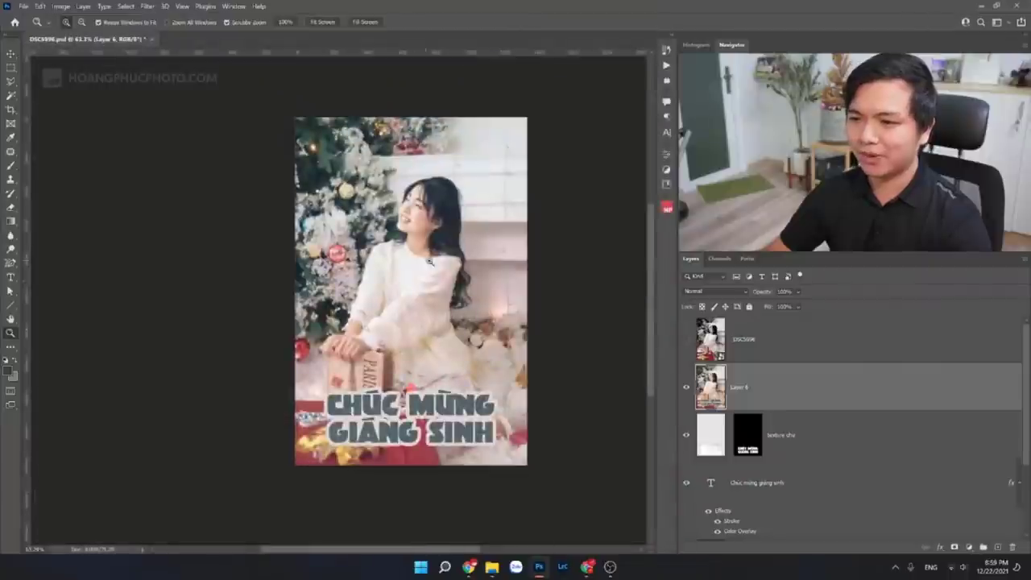
{"action": "left_click_drag", "start_coordinate": [457, 227], "coordinate": [483, 235]}
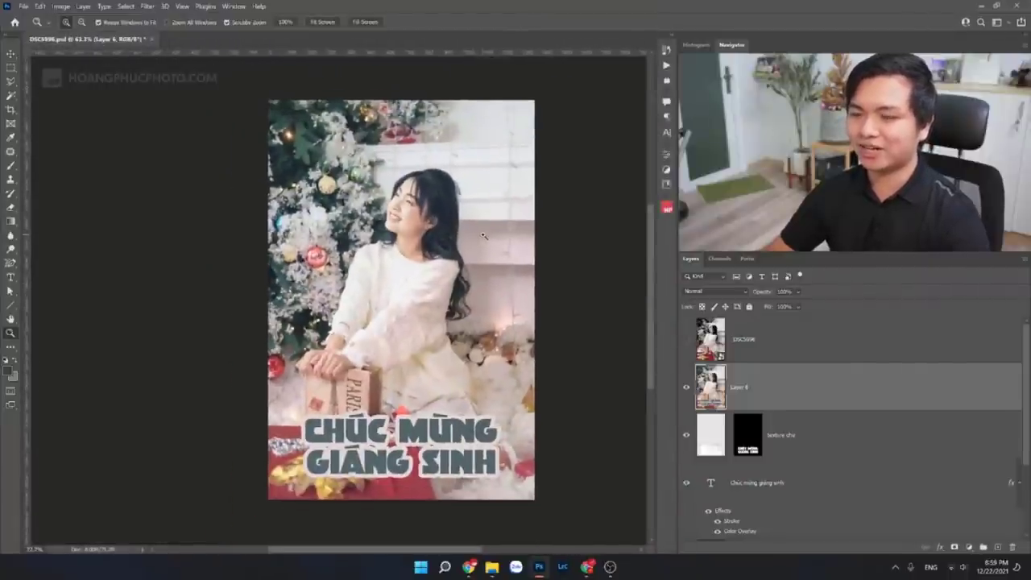
{"action": "left_click", "coordinate": [686, 340]}
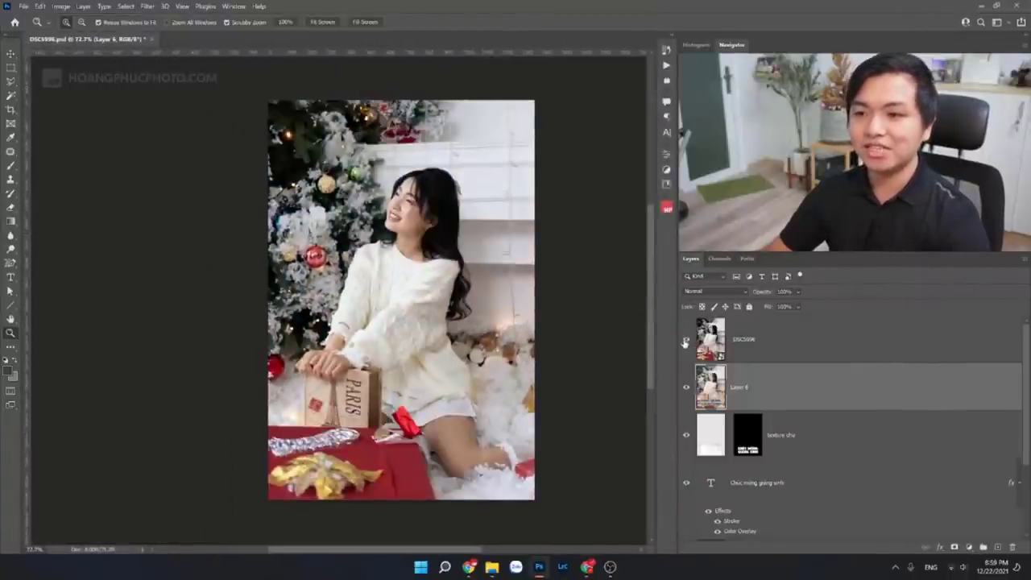
{"action": "left_click", "coordinate": [685, 341]}
{"action": "left_click", "coordinate": [686, 340]}
{"action": "left_click", "coordinate": [686, 341]}
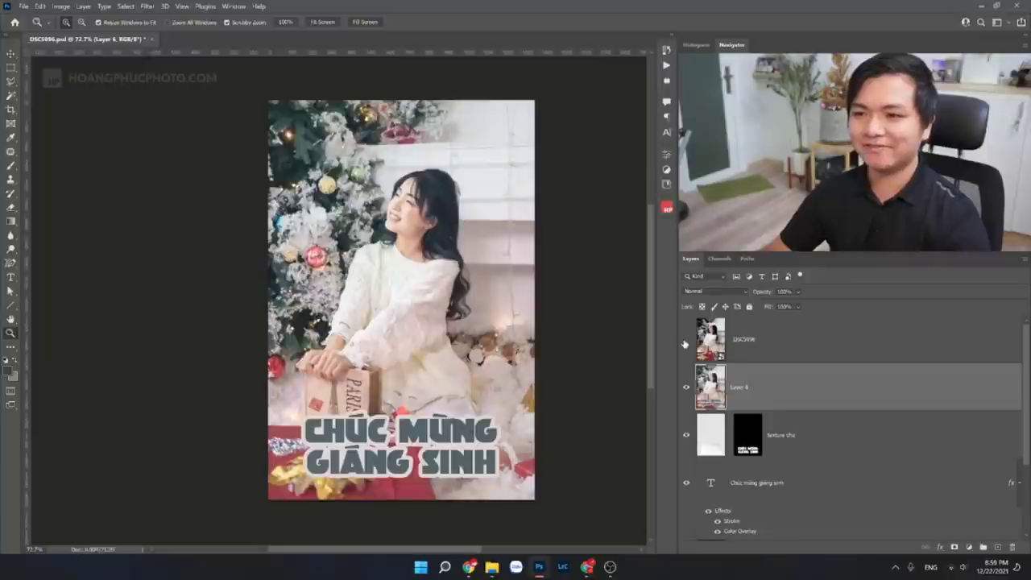
{"action": "left_click", "coordinate": [686, 341]}
{"action": "left_click", "coordinate": [686, 341]}
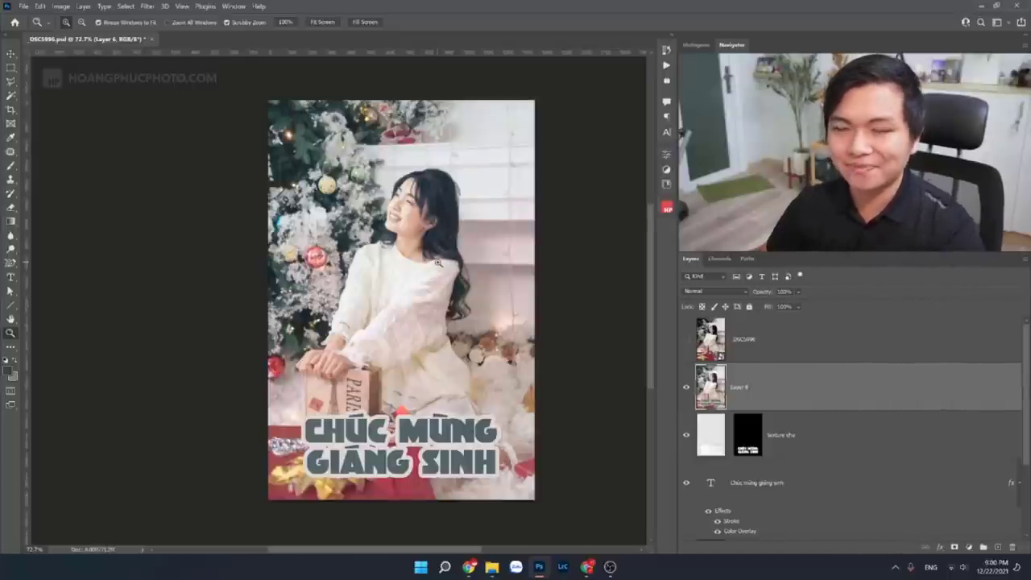
{"action": "left_click", "coordinate": [686, 339]}
{"action": "left_click", "coordinate": [686, 339]}
{"action": "left_click", "coordinate": [686, 339]}
{"action": "left_click", "coordinate": [686, 339]}
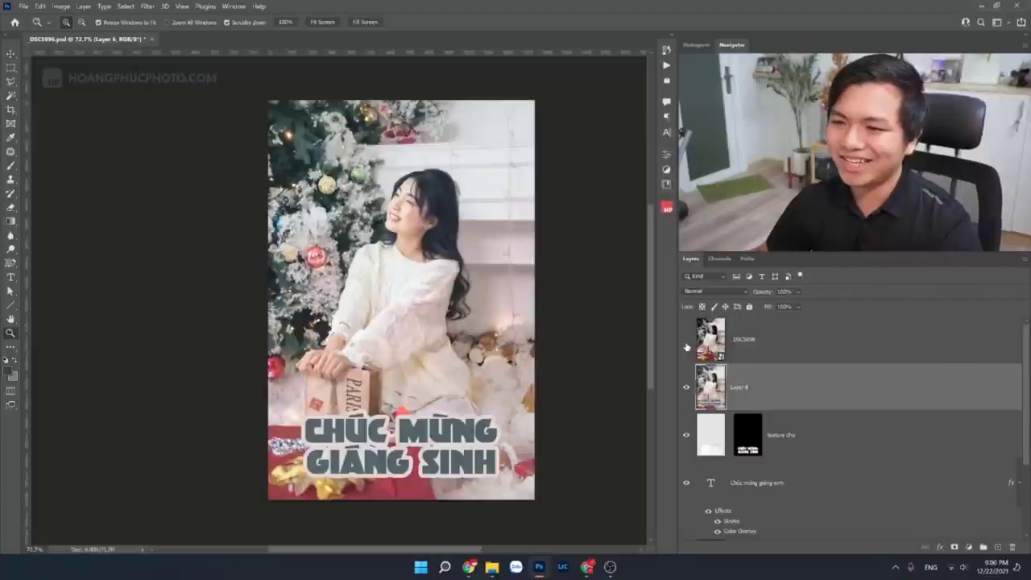
{"action": "left_click", "coordinate": [687, 339]}
{"action": "left_click", "coordinate": [686, 339]}
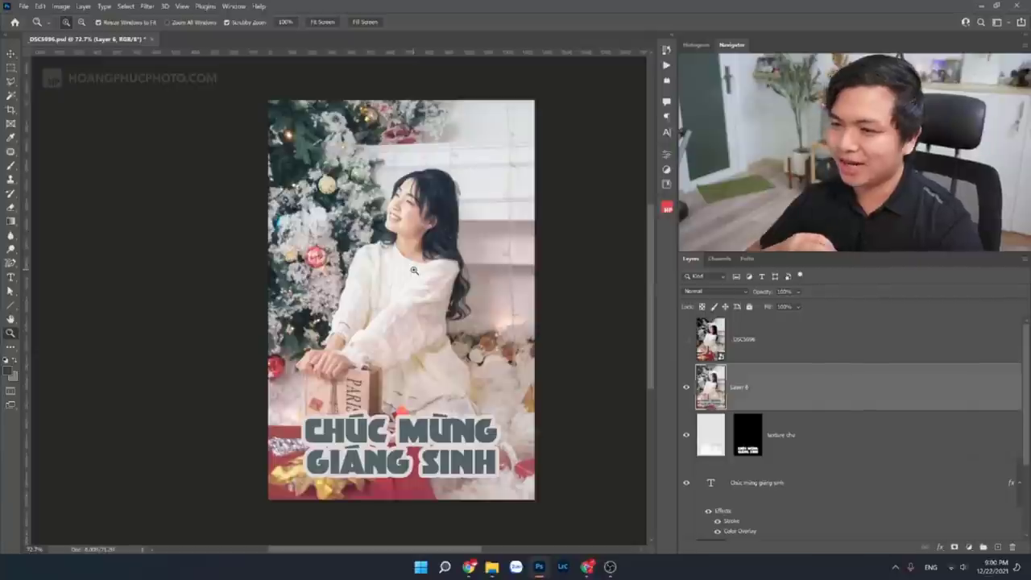
{"action": "left_click", "coordinate": [687, 339]}
{"action": "left_click", "coordinate": [687, 339]}
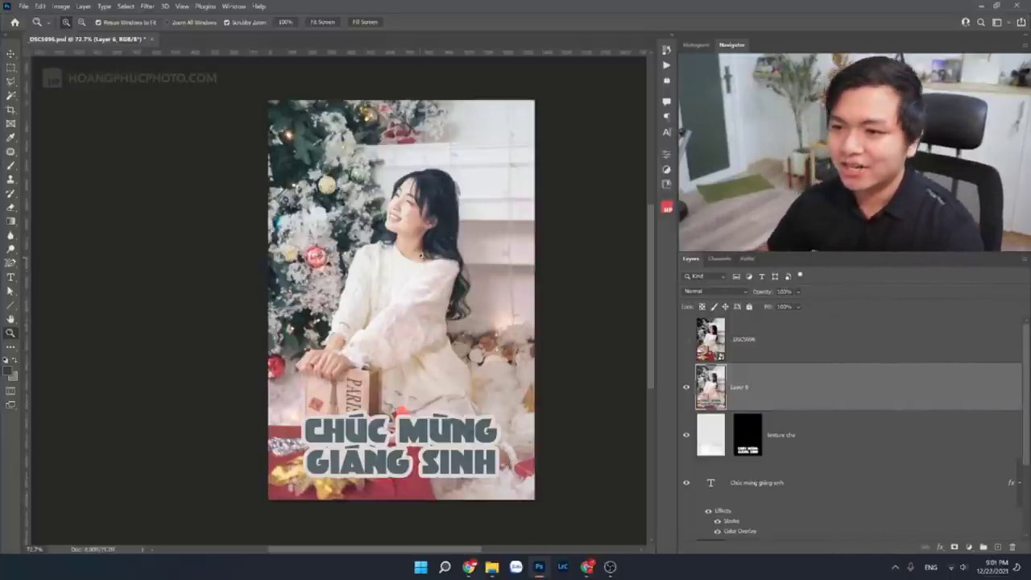
Step: Delete Layer 6, the hidden original photo and texture chu title layers, then select Layer 2
{"action": "left_click_drag", "start_coordinate": [423, 254], "coordinate": [424, 253]}
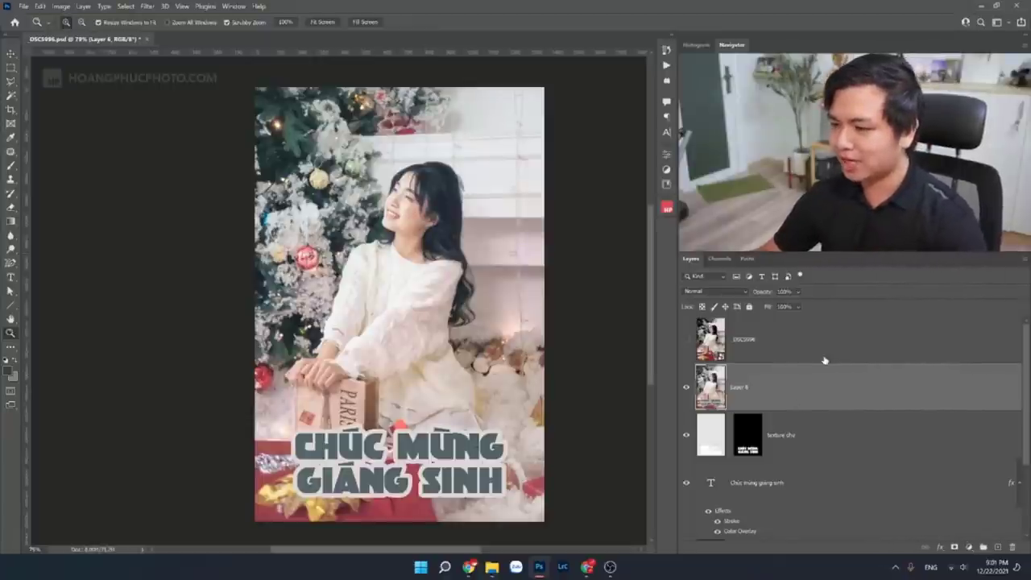
{"action": "key", "text": "Delete"}
{"action": "left_click", "coordinate": [800, 334]}
{"action": "key", "text": "Delete"}
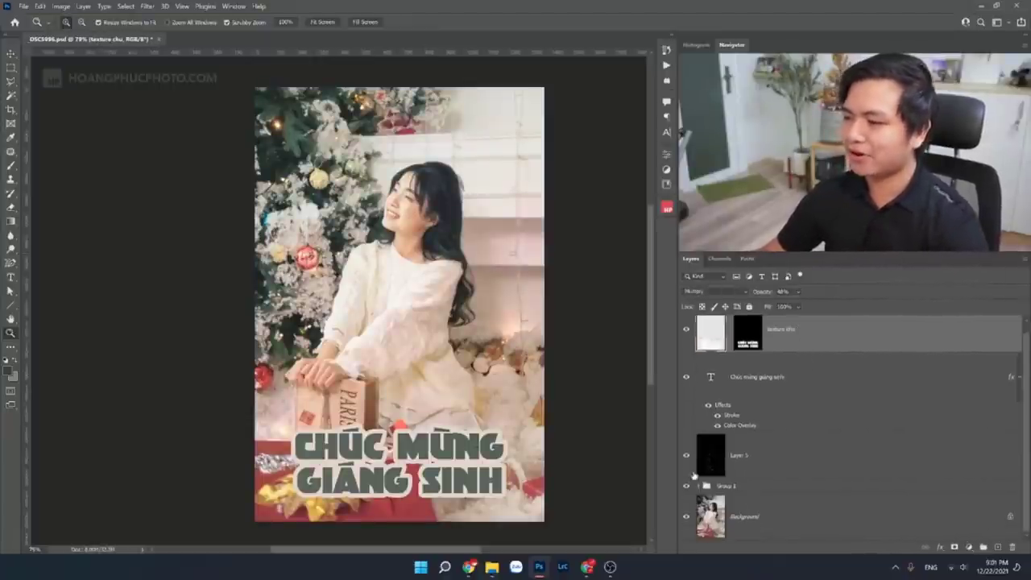
{"action": "key", "text": "Delete"}
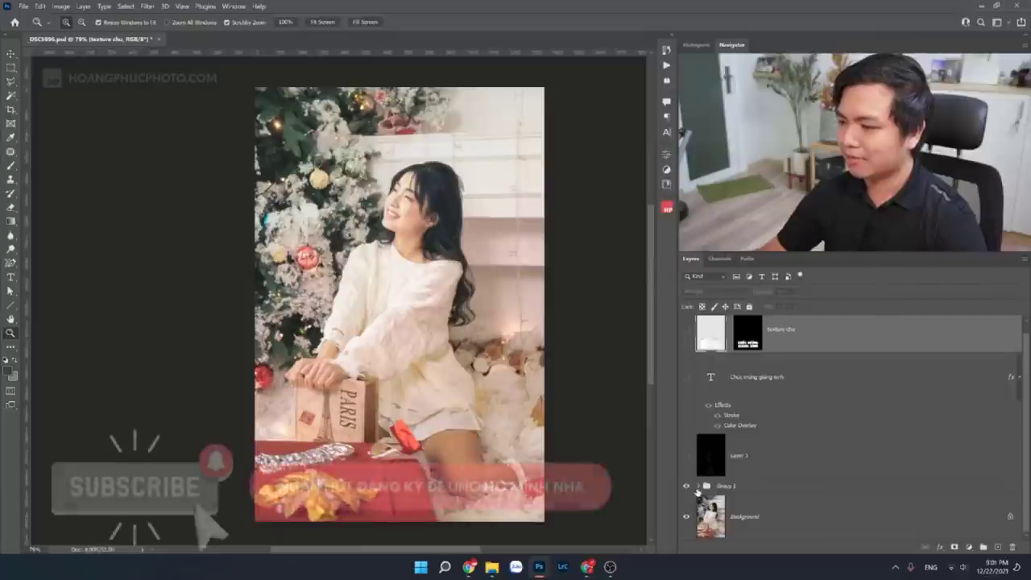
{"action": "scroll", "coordinate": [738, 455], "scroll_direction": "down", "scroll_amount": 2}
{"action": "scroll", "coordinate": [739, 453], "scroll_direction": "down", "scroll_amount": 2}
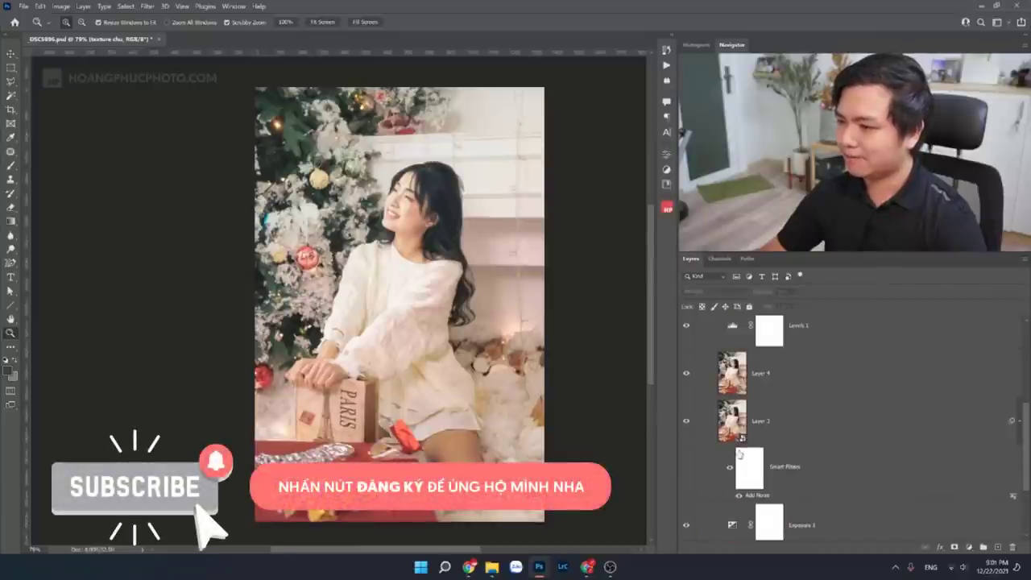
{"action": "left_click", "coordinate": [797, 436]}
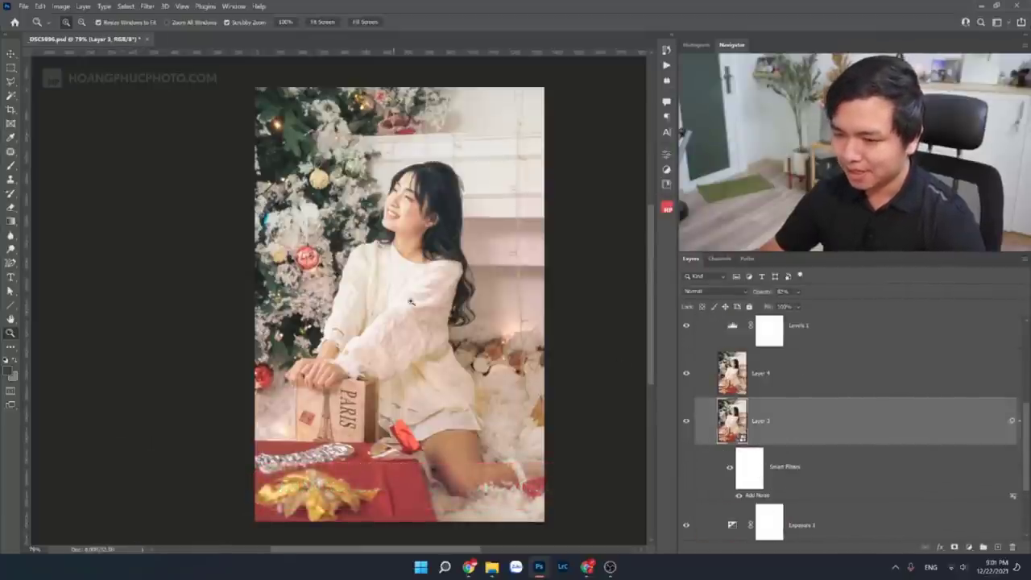
{"action": "left_click", "coordinate": [410, 302], "text": "alt"}
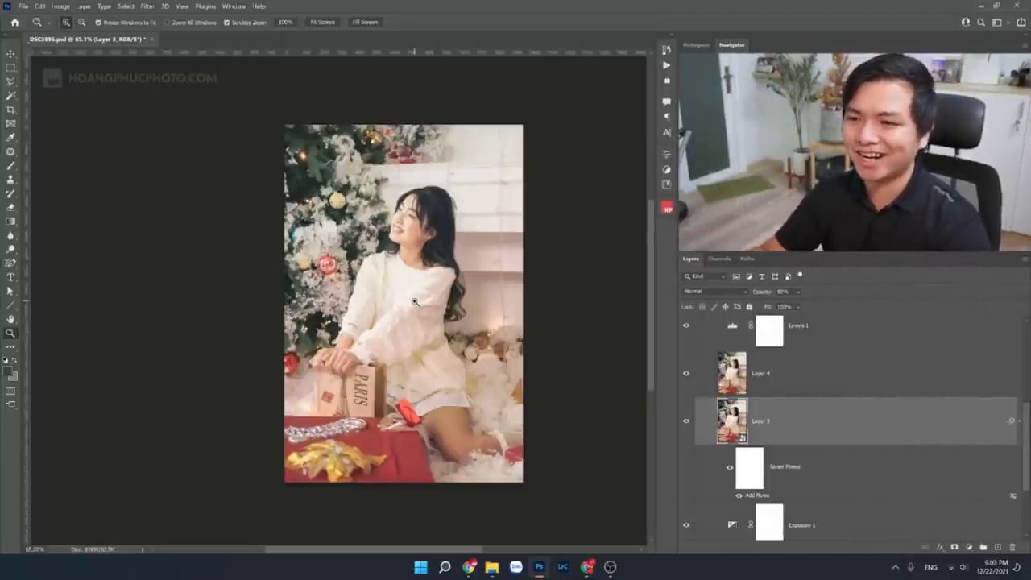
Step: Delete Layer 3 along with its Add Noise smart filter
{"action": "left_click_drag", "start_coordinate": [386, 218], "coordinate": [440, 207]}
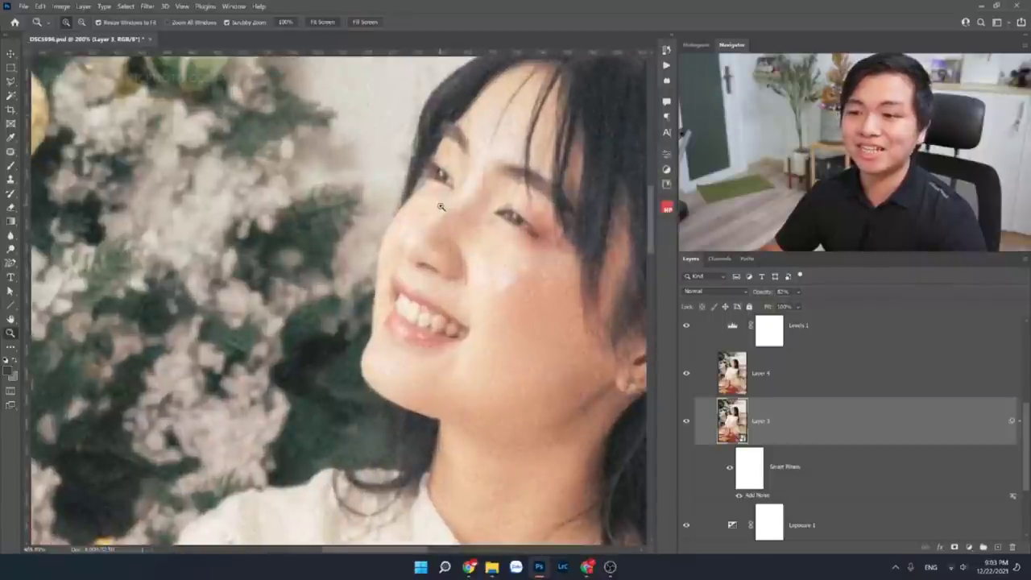
{"action": "left_click_drag", "start_coordinate": [503, 212], "coordinate": [478, 213]}
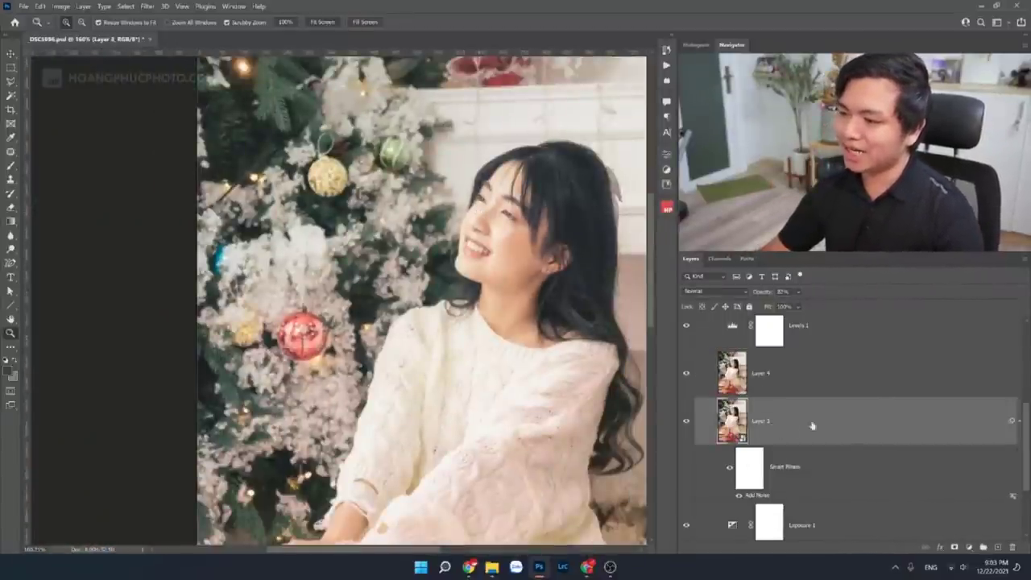
{"action": "scroll", "coordinate": [780, 429], "scroll_direction": "down", "scroll_amount": 1}
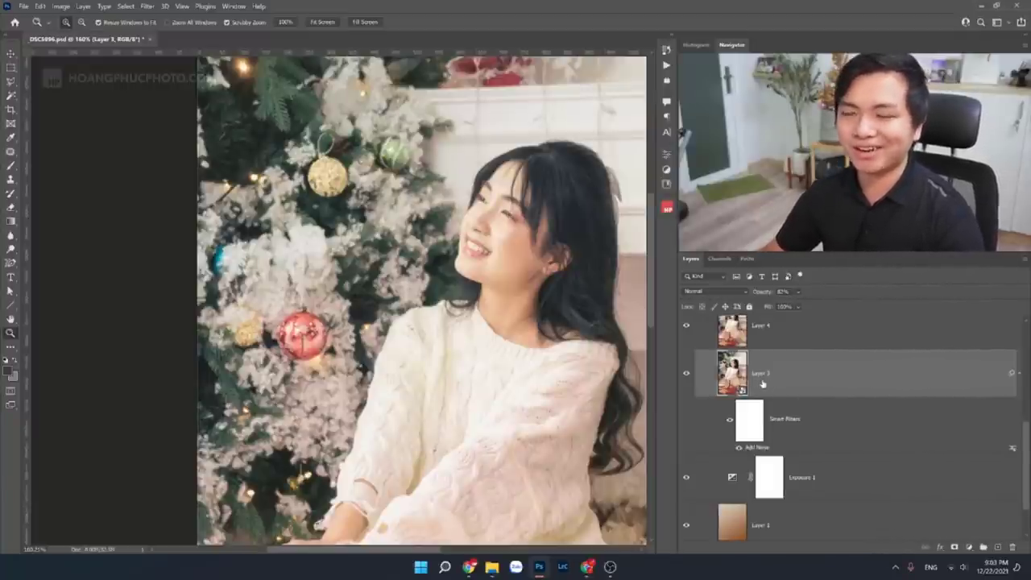
{"action": "left_click_drag", "start_coordinate": [558, 289], "coordinate": [504, 266]}
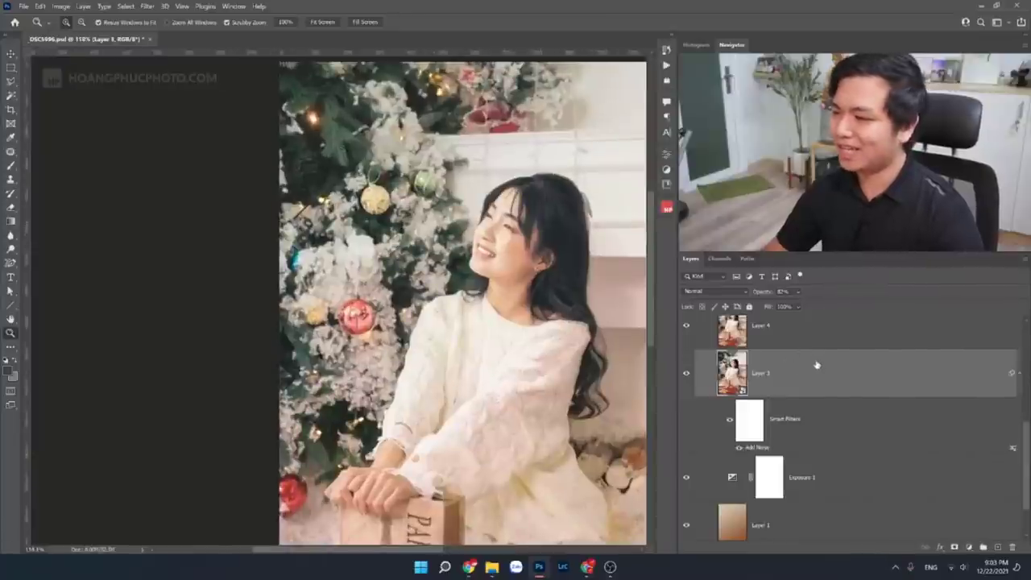
{"action": "key", "text": "Delete"}
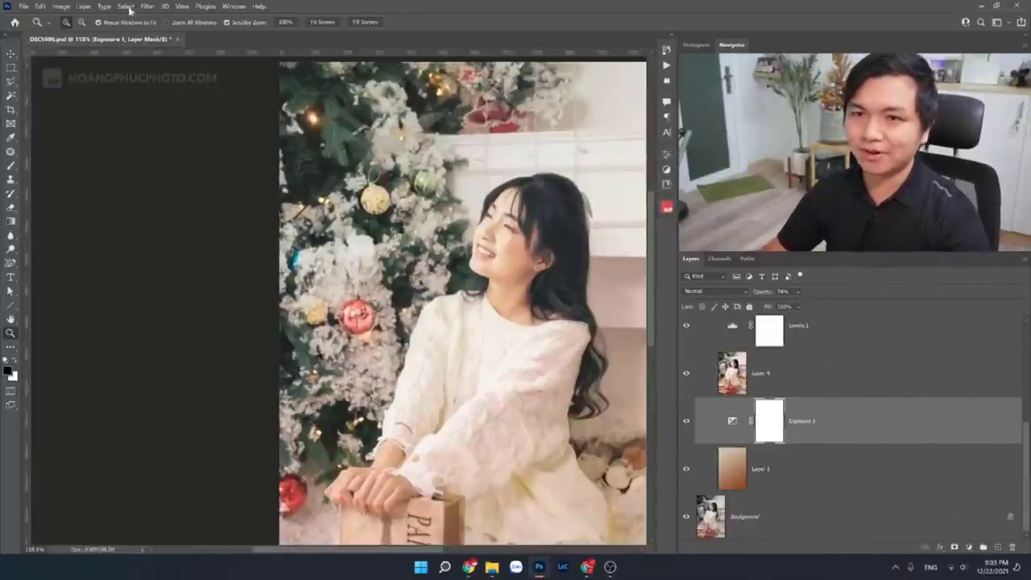
Step: Create a new empty Layer 6 above Exposure 1 via Layer > New > Layer
{"action": "left_click", "coordinate": [82, 7]}
{"action": "mouse_move", "coordinate": [91, 16]}
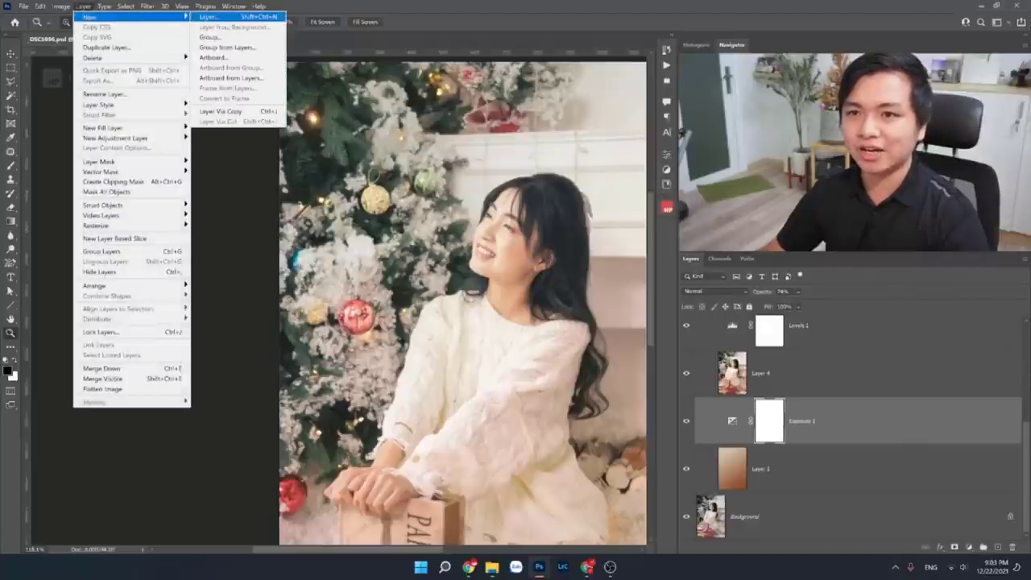
{"action": "left_click", "coordinate": [207, 17]}
{"action": "left_click", "coordinate": [578, 195]}
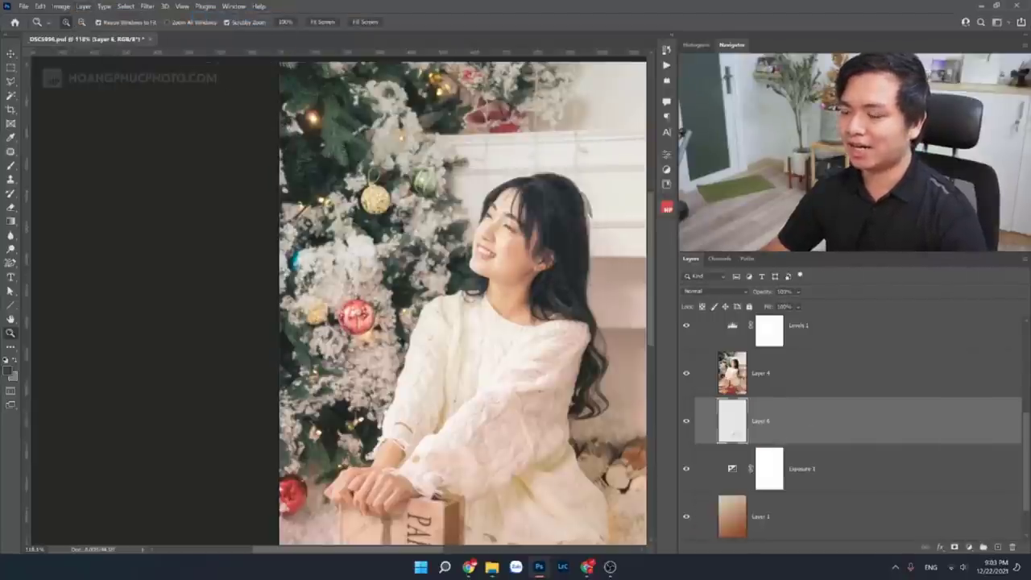
{"action": "scroll", "coordinate": [806, 422], "scroll_direction": "up", "scroll_amount": 3}
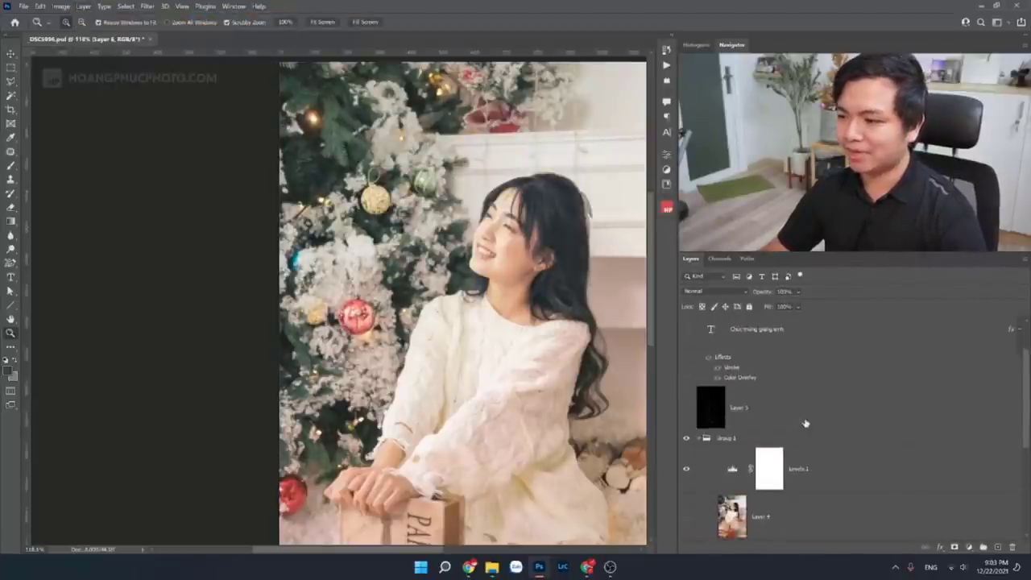
{"action": "scroll", "coordinate": [732, 411], "scroll_direction": "down", "scroll_amount": 2}
Step: Show Group 1 again and fill the new Layer 6 with 50% gray
{"action": "scroll", "coordinate": [691, 387], "scroll_direction": "down", "scroll_amount": 2}
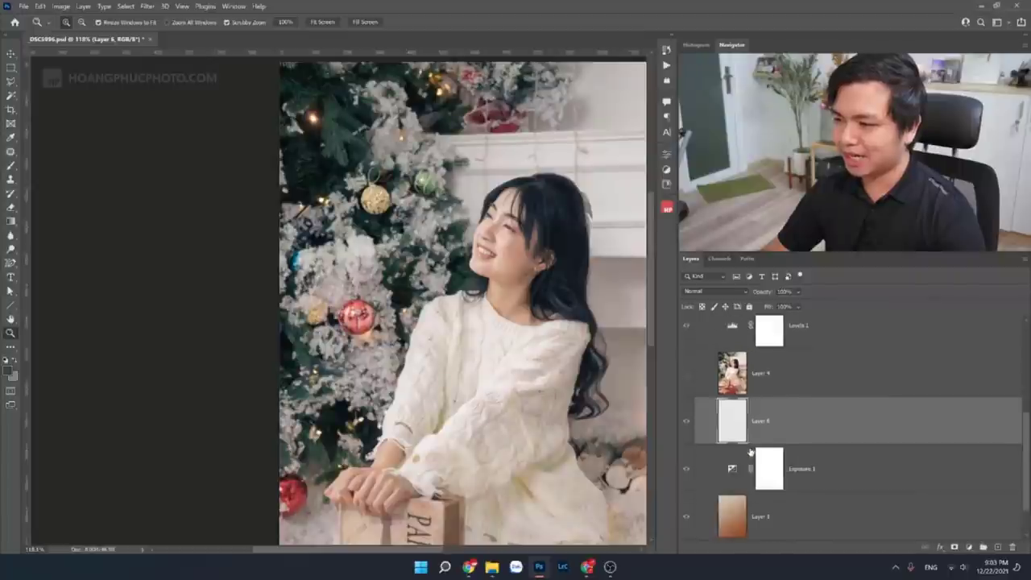
{"action": "scroll", "coordinate": [694, 346], "scroll_direction": "up", "scroll_amount": 1}
{"action": "left_click", "coordinate": [686, 345]}
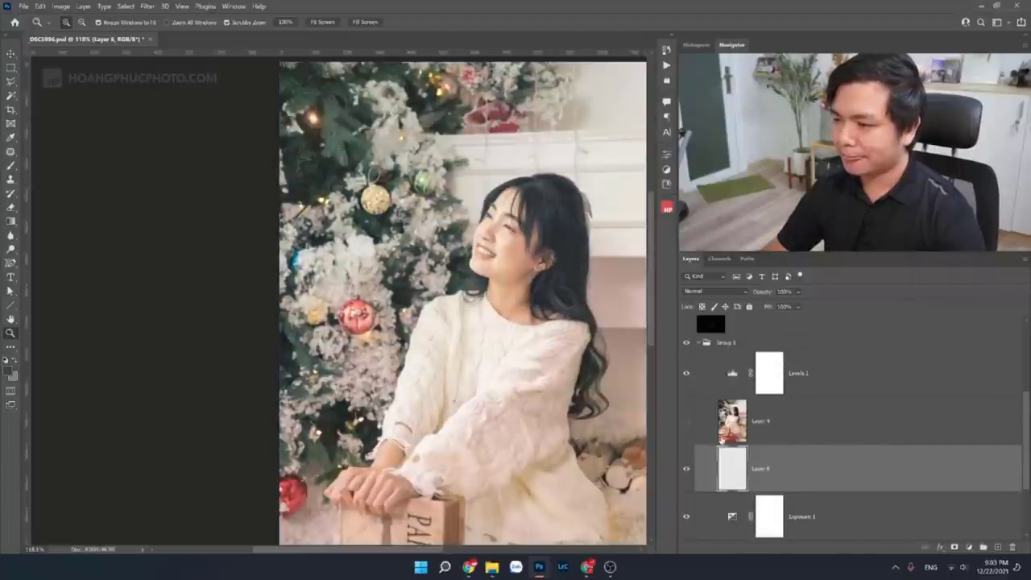
{"action": "left_click", "coordinate": [42, 7]}
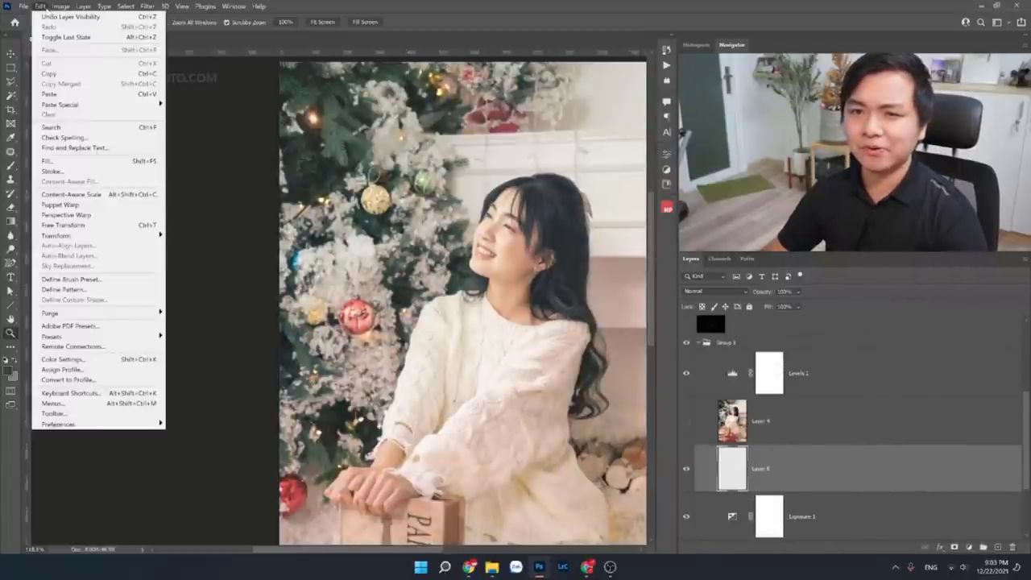
{"action": "left_click", "coordinate": [61, 161]}
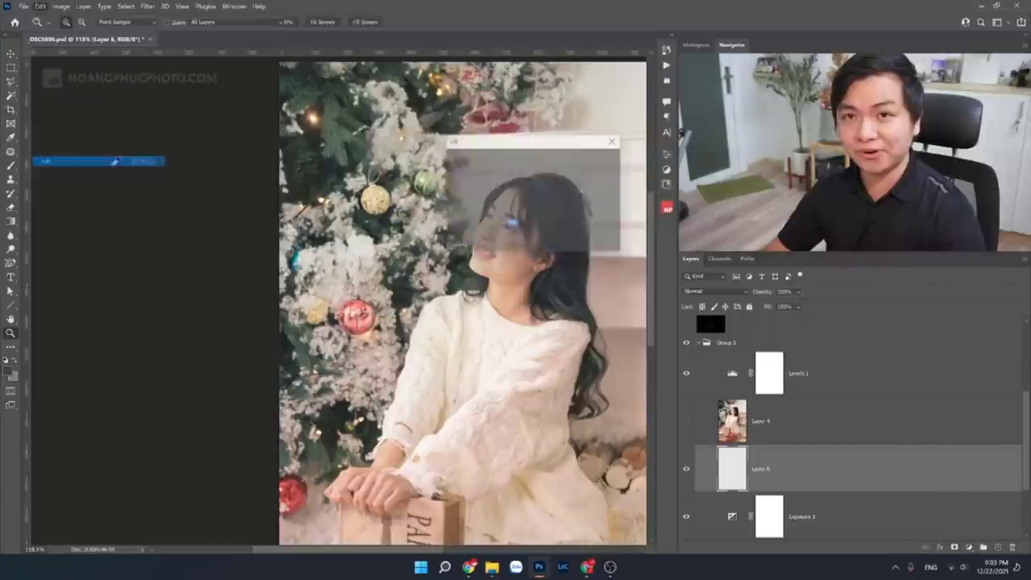
{"action": "left_click_drag", "start_coordinate": [523, 146], "coordinate": [277, 146]}
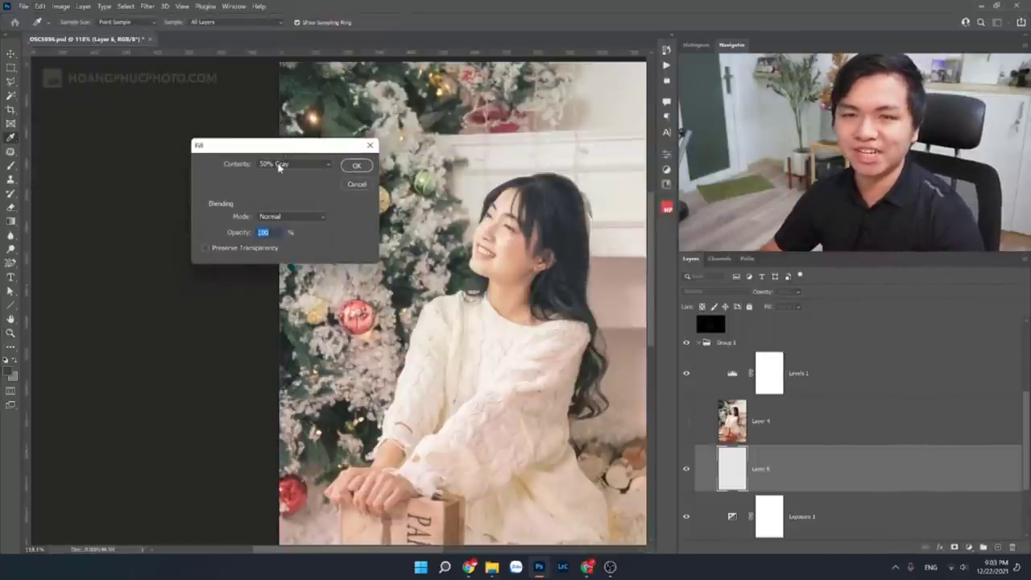
{"action": "left_click", "coordinate": [357, 165]}
{"action": "key", "text": "z"}
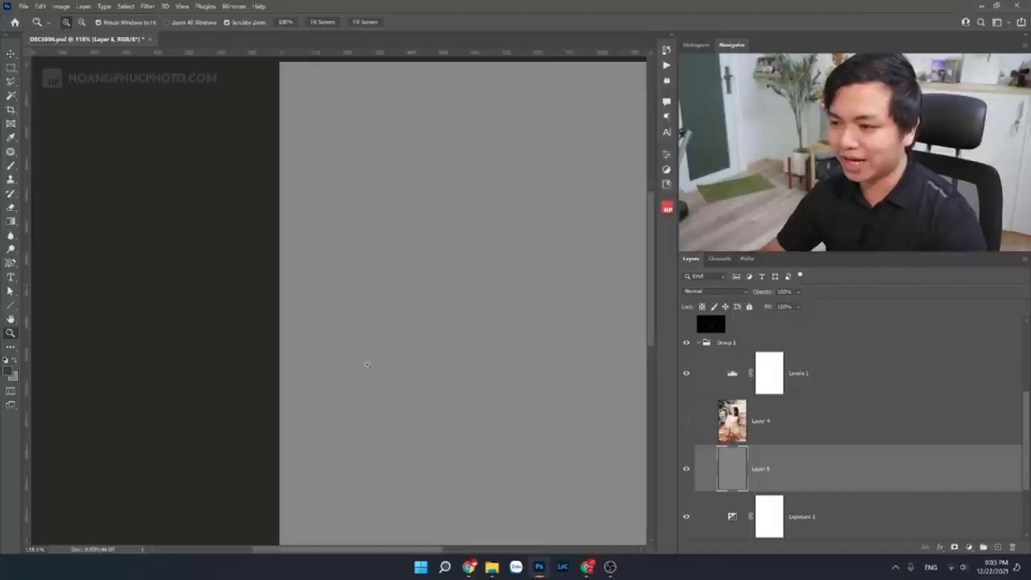
Step: Convert the gray Layer 6 into a Smart Object
{"action": "left_click", "coordinate": [146, 6]}
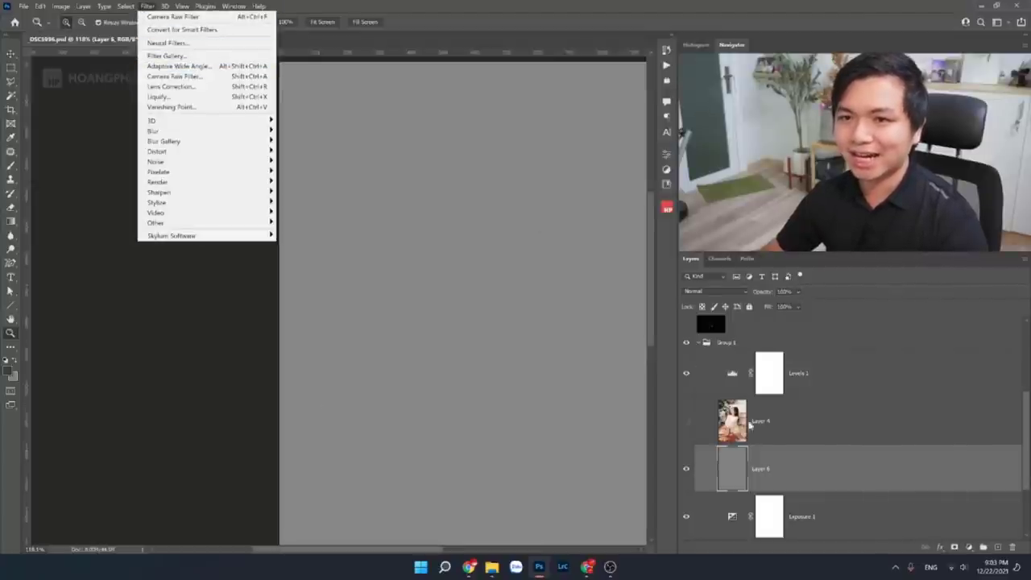
{"action": "right_click", "coordinate": [850, 483]}
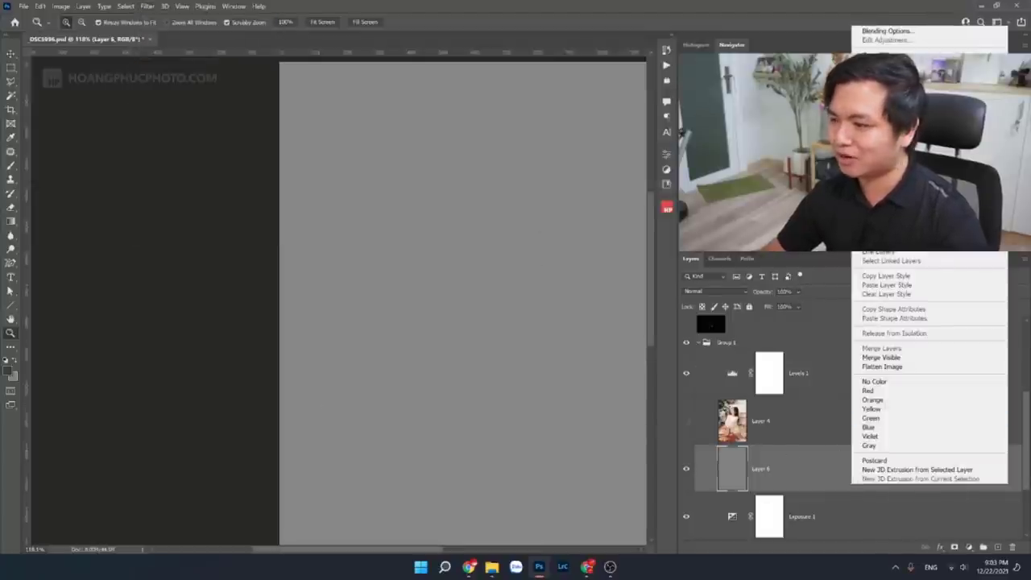
{"action": "left_click", "coordinate": [823, 489]}
{"action": "right_click", "coordinate": [815, 487]}
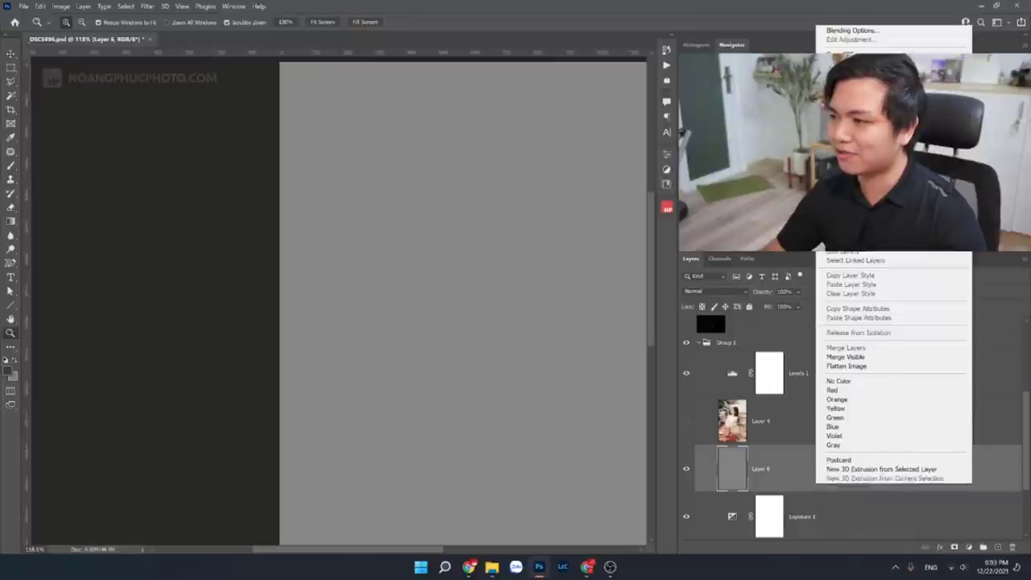
{"action": "left_click", "coordinate": [853, 169]}
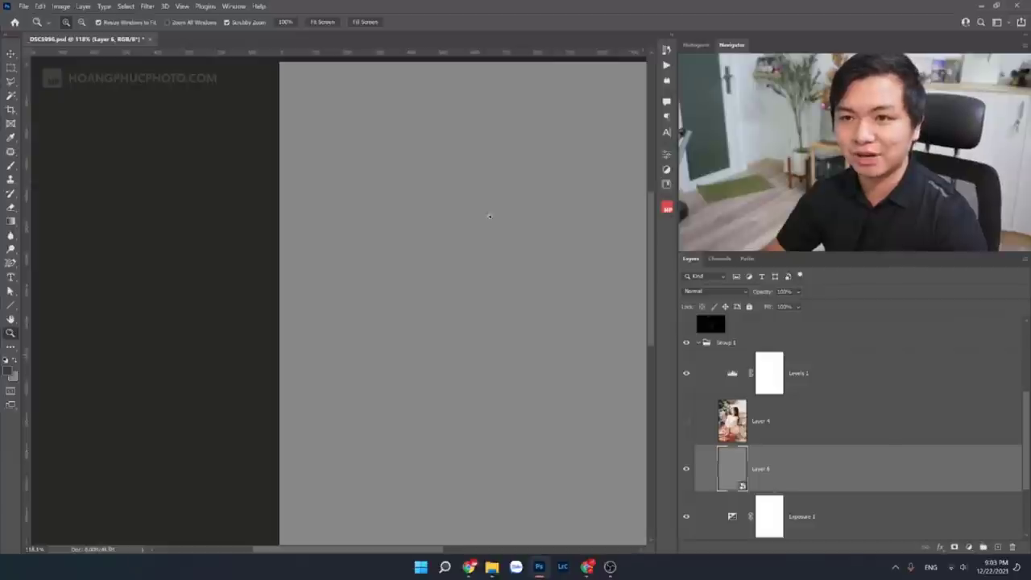
Step: Apply Add Noise at about 2%, Gaussian, Monochromatic to Layer 6
{"action": "left_click", "coordinate": [156, 6]}
{"action": "mouse_move", "coordinate": [185, 130]}
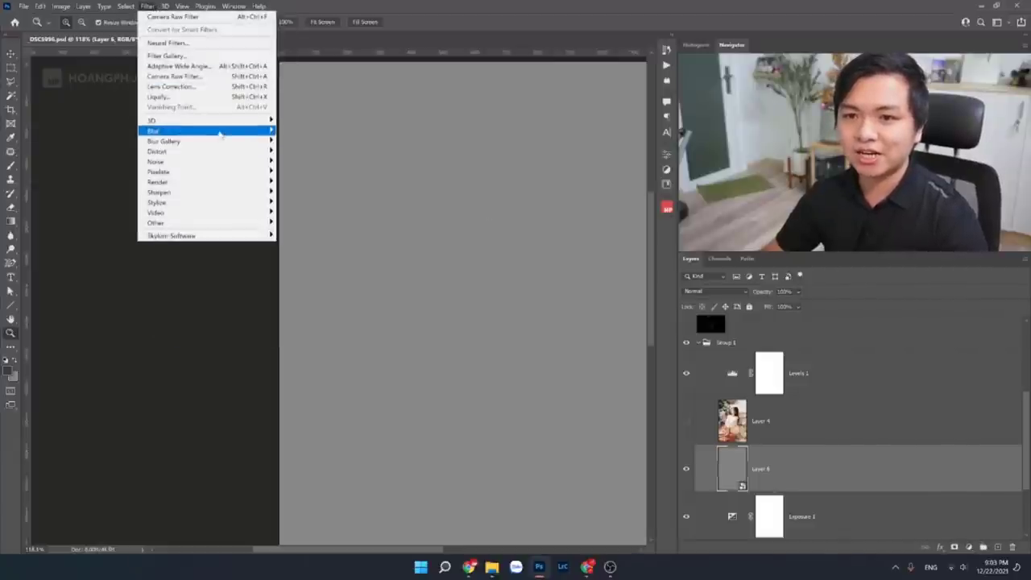
{"action": "left_click", "coordinate": [299, 161]}
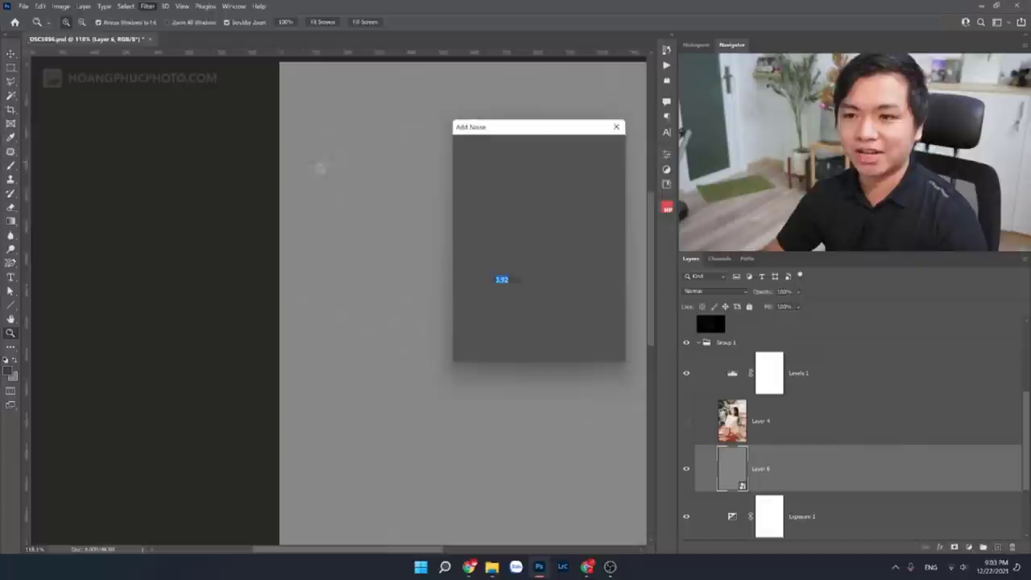
{"action": "left_click_drag", "start_coordinate": [545, 133], "coordinate": [512, 121]}
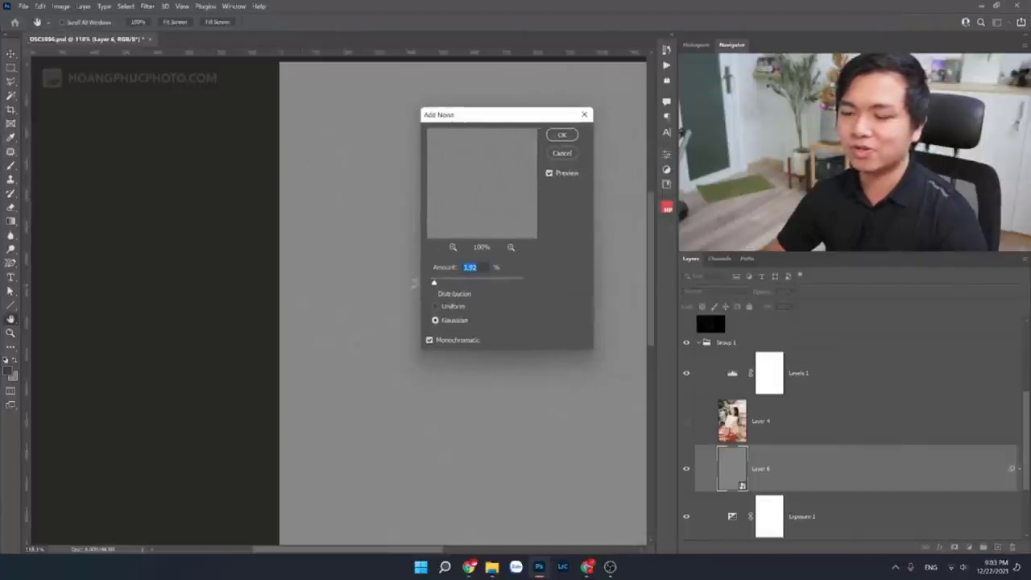
{"action": "left_click", "coordinate": [561, 135]}
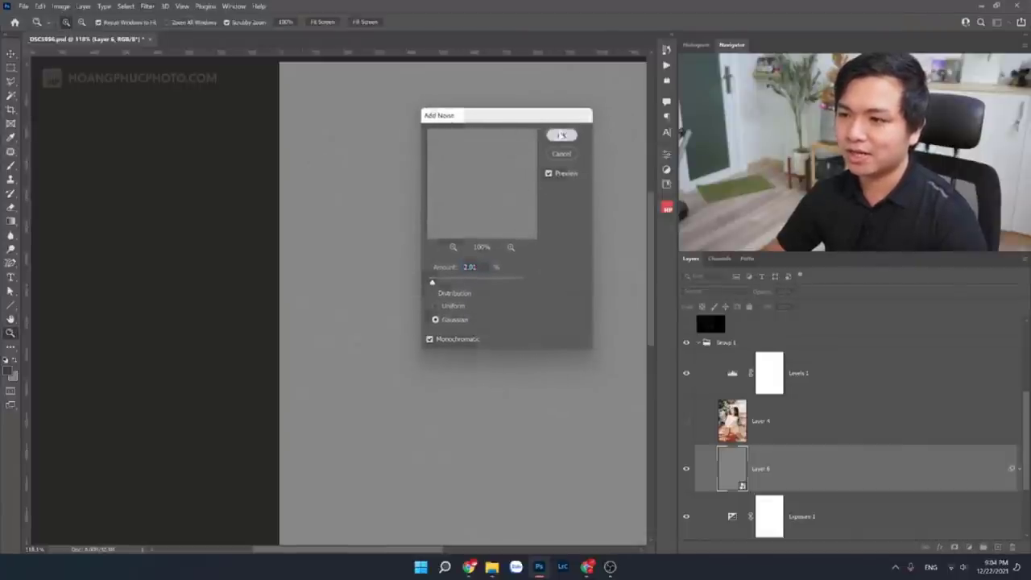
{"action": "left_click", "coordinate": [715, 291]}
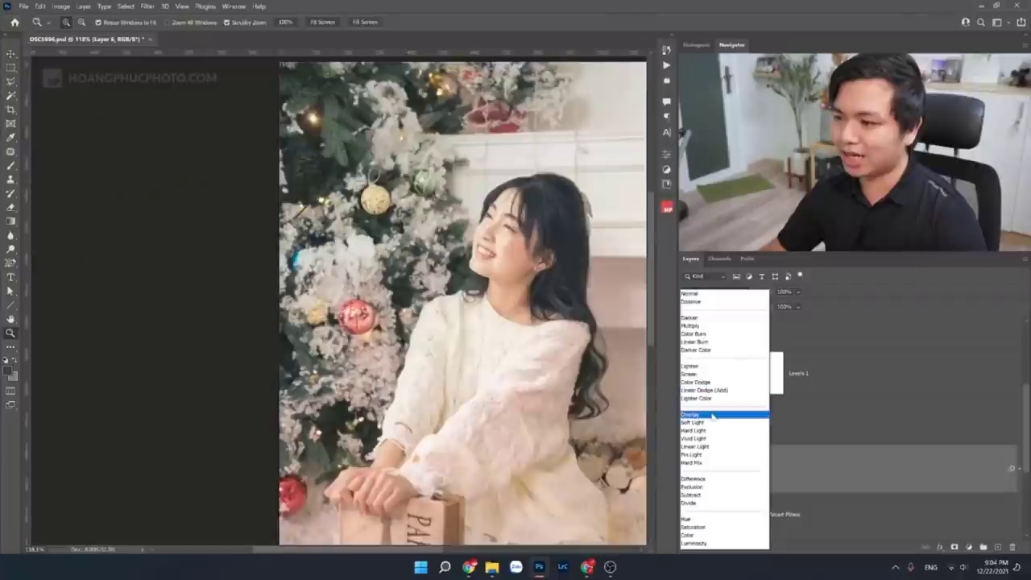
Step: Set Layer 6 to Overlay, try Hard Light, then return it to Overlay
{"action": "left_click", "coordinate": [725, 416]}
{"action": "scroll", "coordinate": [529, 232], "scroll_direction": "up", "scroll_amount": 3}
{"action": "scroll", "coordinate": [529, 231], "scroll_direction": "up", "scroll_amount": 2}
{"action": "scroll", "coordinate": [529, 231], "scroll_direction": "down", "scroll_amount": 4}
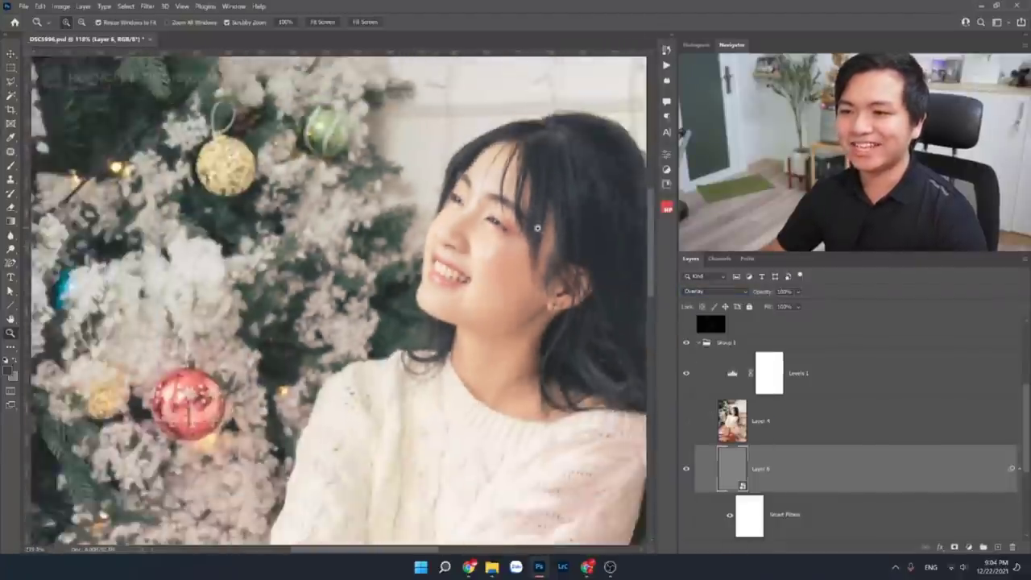
{"action": "left_click", "coordinate": [715, 291]}
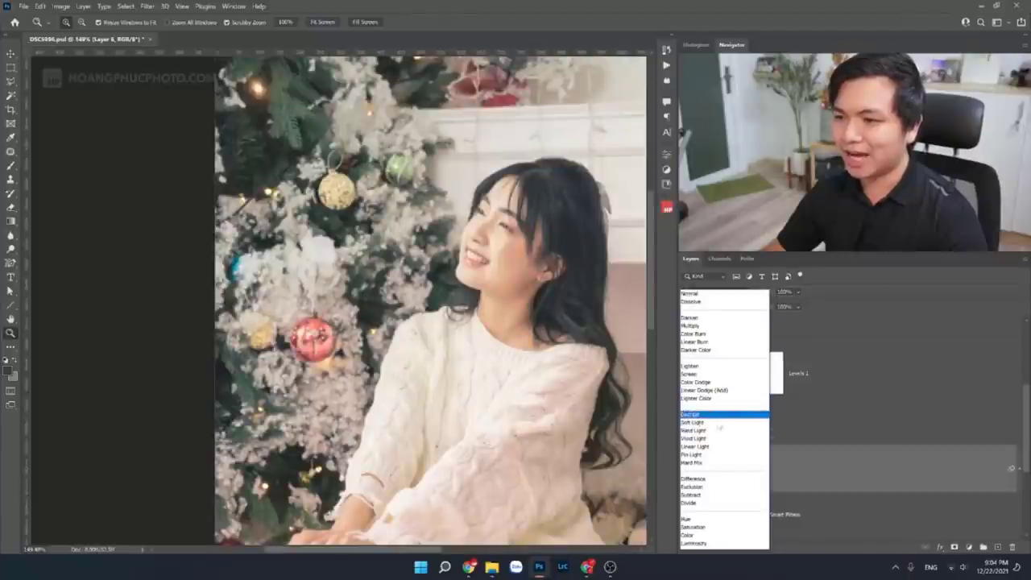
{"action": "left_click", "coordinate": [717, 432]}
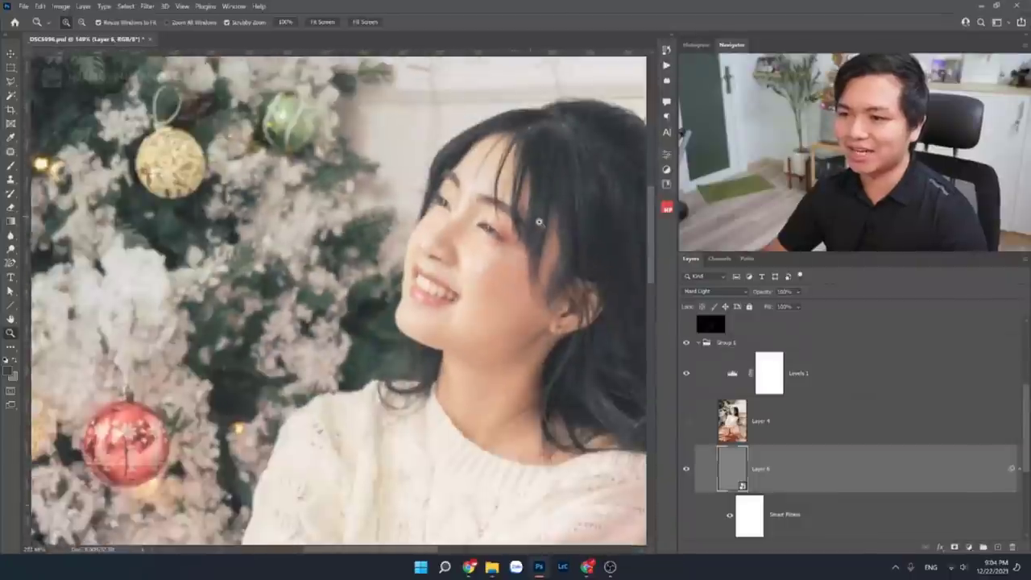
{"action": "left_click_drag", "start_coordinate": [504, 229], "coordinate": [547, 256]}
{"action": "key", "text": "alt+shift+o"}
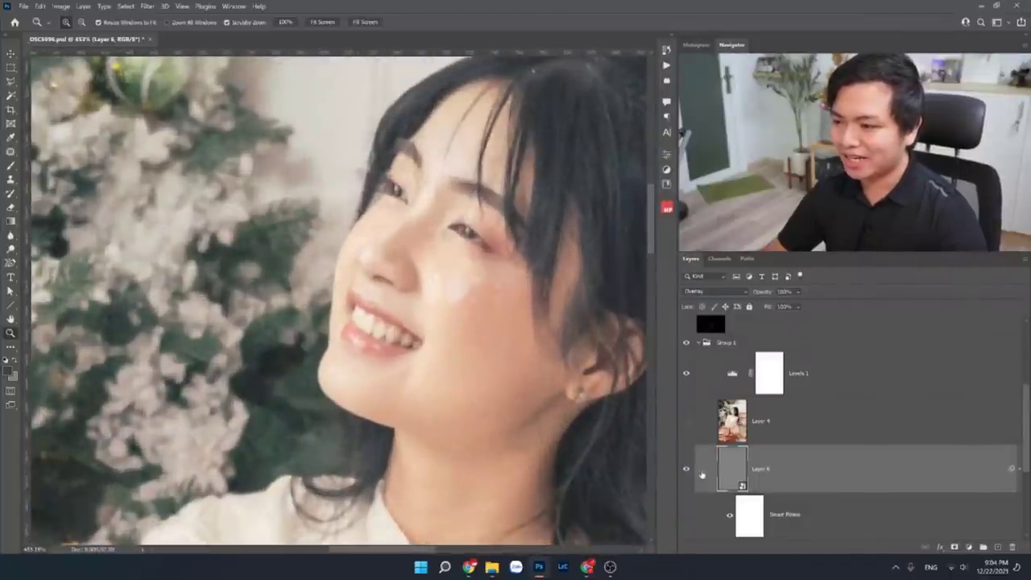
{"action": "left_click", "coordinate": [709, 291]}
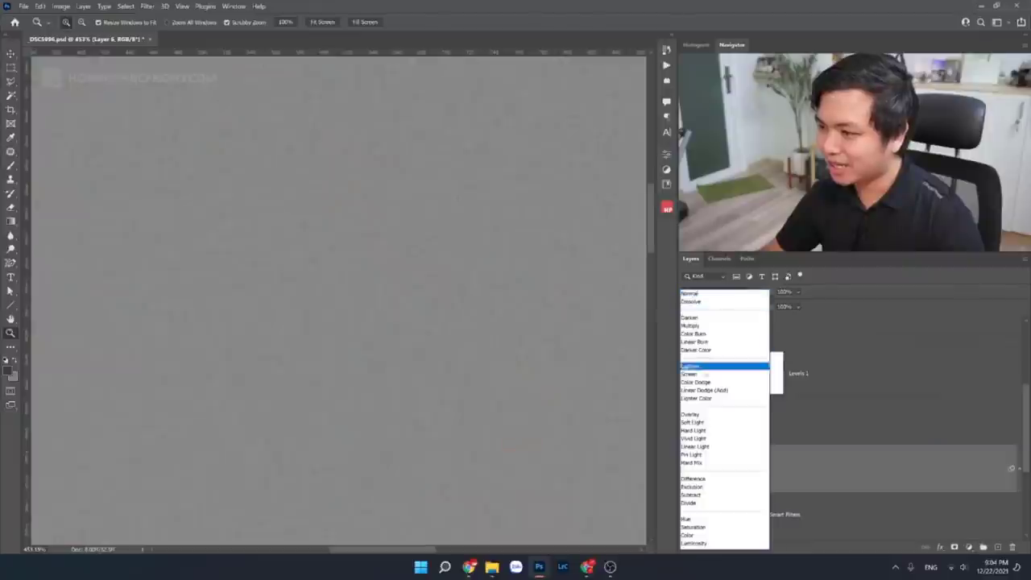
{"action": "left_click", "coordinate": [691, 414]}
Step: Zoom into the face and toggle the noise layer to compare the grain
{"action": "left_click", "coordinate": [449, 265]}
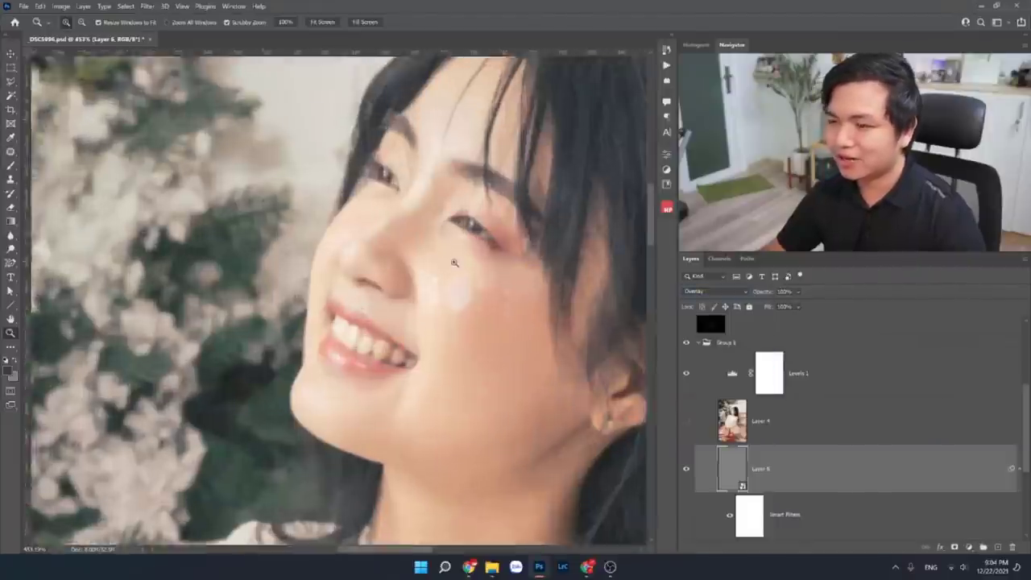
{"action": "left_click", "coordinate": [545, 362], "text": "alt"}
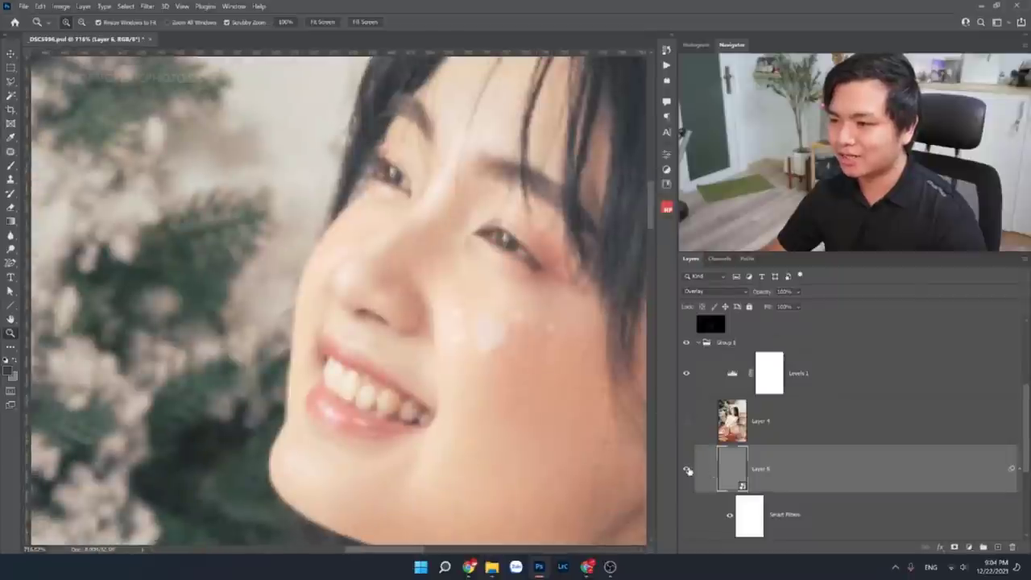
{"action": "left_click", "coordinate": [686, 471]}
{"action": "left_click", "coordinate": [687, 471]}
{"action": "left_click", "coordinate": [689, 472]}
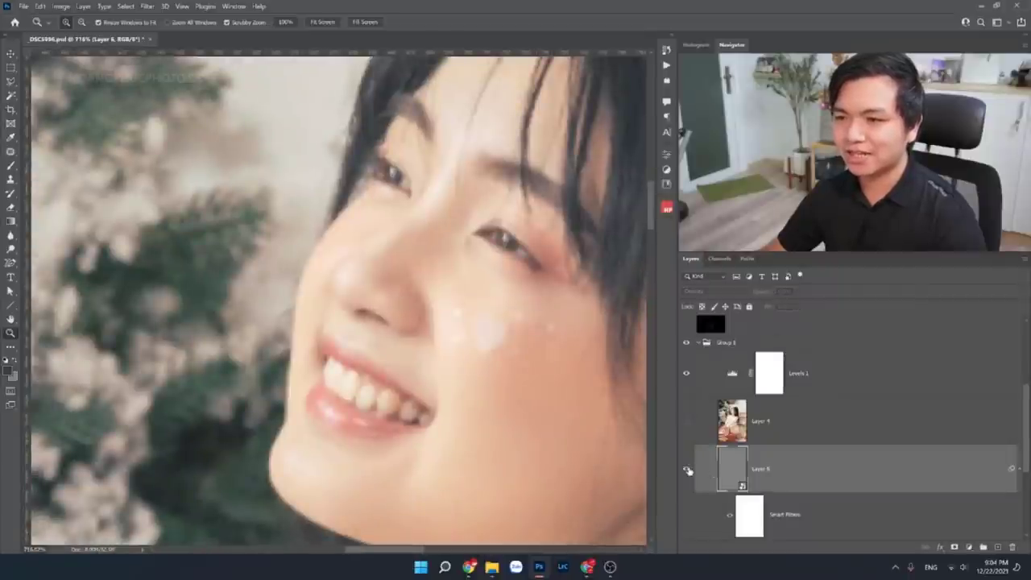
{"action": "left_click", "coordinate": [687, 470]}
{"action": "left_click", "coordinate": [458, 316], "text": "alt"}
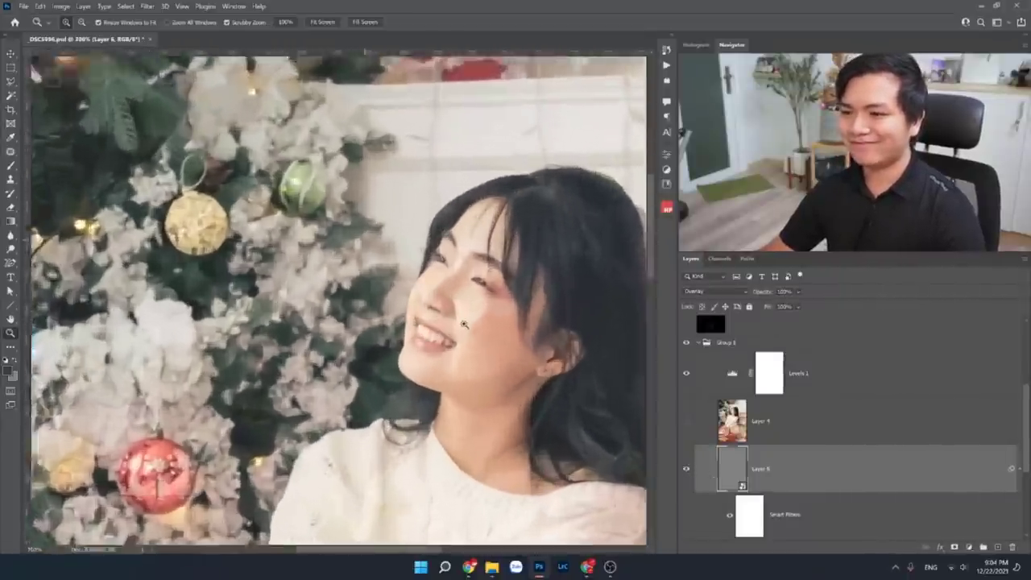
{"action": "left_click_drag", "start_coordinate": [454, 321], "coordinate": [417, 277]}
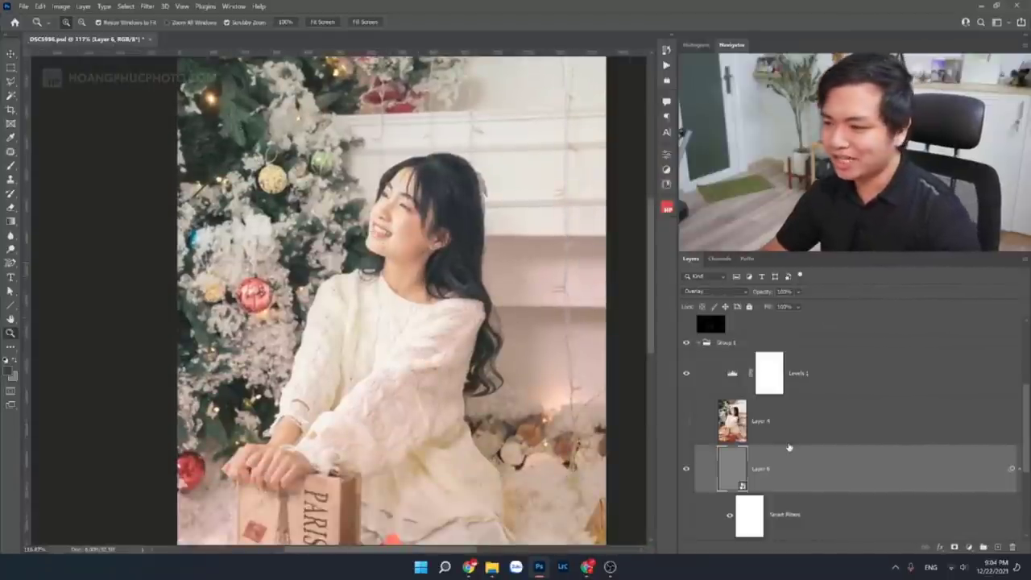
Step: Step back and forth through undo/redo history to return to the earlier edit
{"action": "key", "text": "ctrl+z"}
{"action": "key", "text": "ctrl+z"}
{"action": "key", "text": "ctrl+z"}
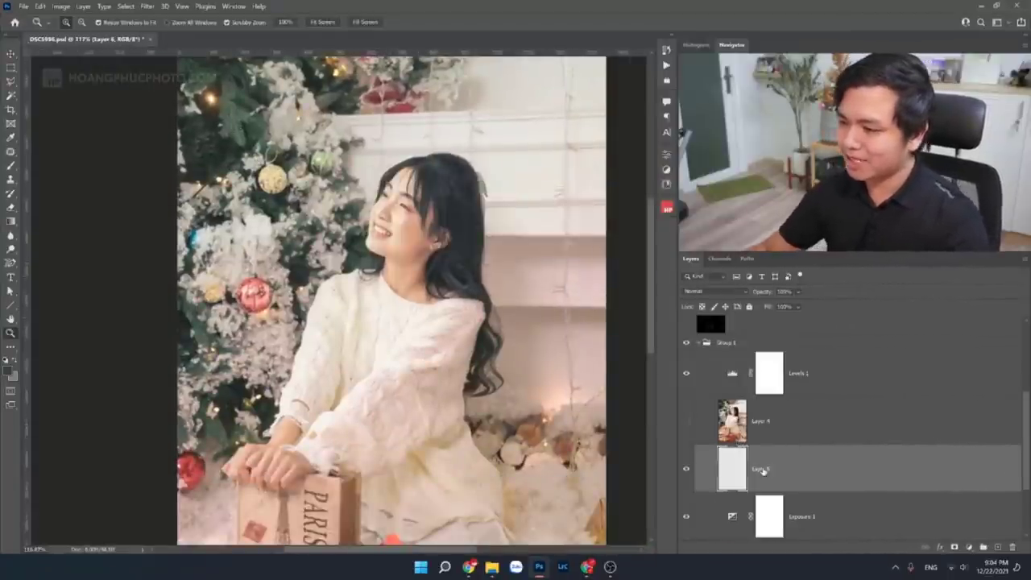
{"action": "key", "text": "ctrl+z"}
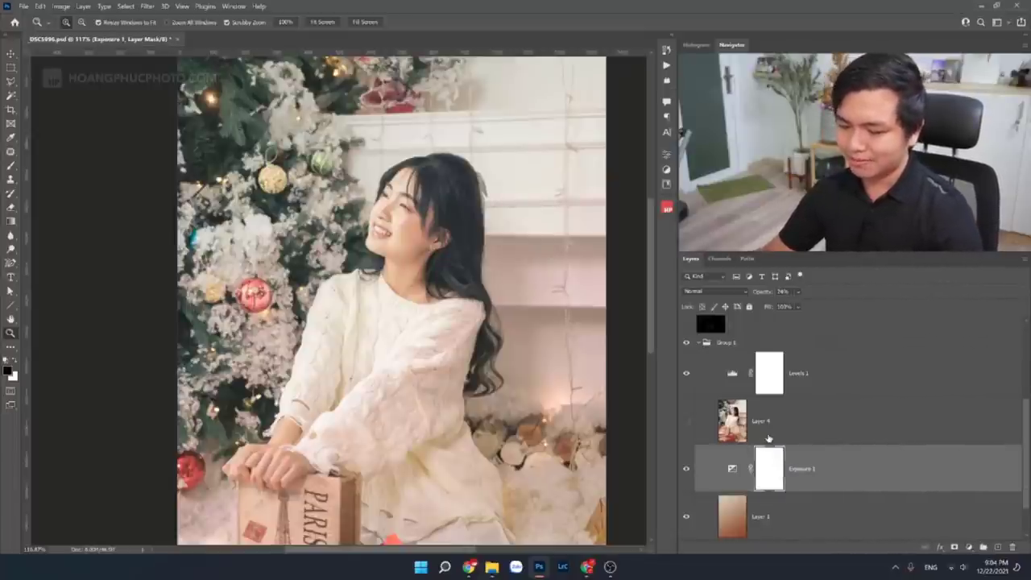
{"action": "key", "text": "ctrl+shift+z"}
{"action": "key", "text": "ctrl+z"}
{"action": "key", "text": "ctrl+shift+z"}
{"action": "key", "text": "ctrl+z"}
{"action": "key", "text": "ctrl+shift+z"}
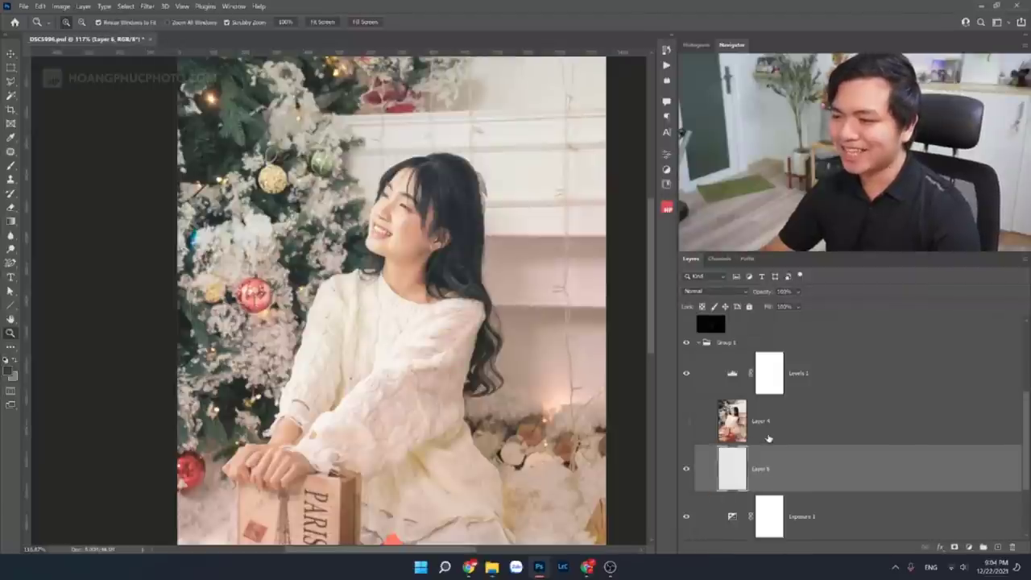
{"action": "key", "text": "ctrl+shift+z"}
{"action": "key", "text": "ctrl+shift+z"}
{"action": "key", "text": "ctrl+shift+z"}
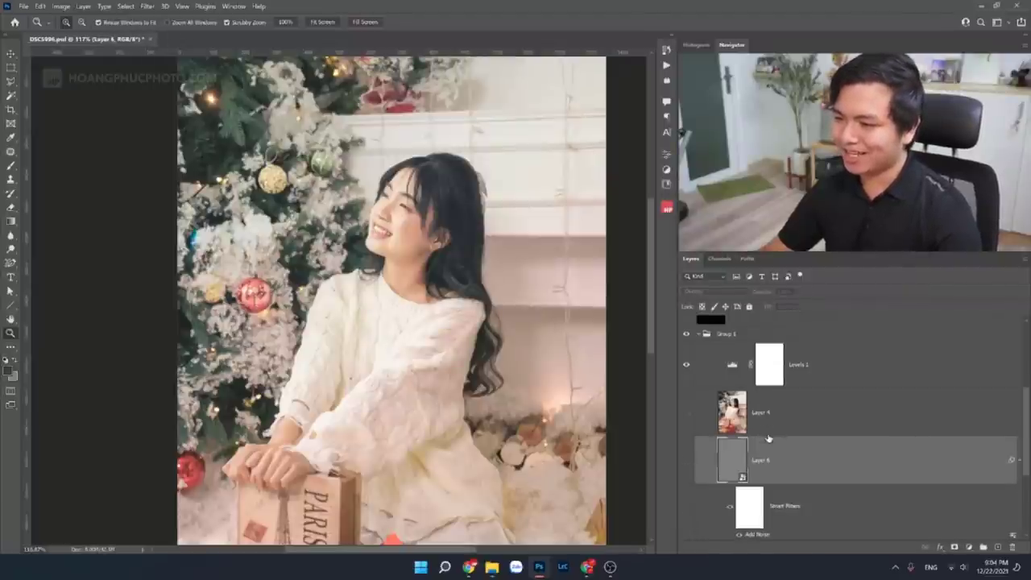
{"action": "key", "text": "ctrl+shift+z"}
{"action": "key", "text": "ctrl+z"}
{"action": "key", "text": "ctrl+z"}
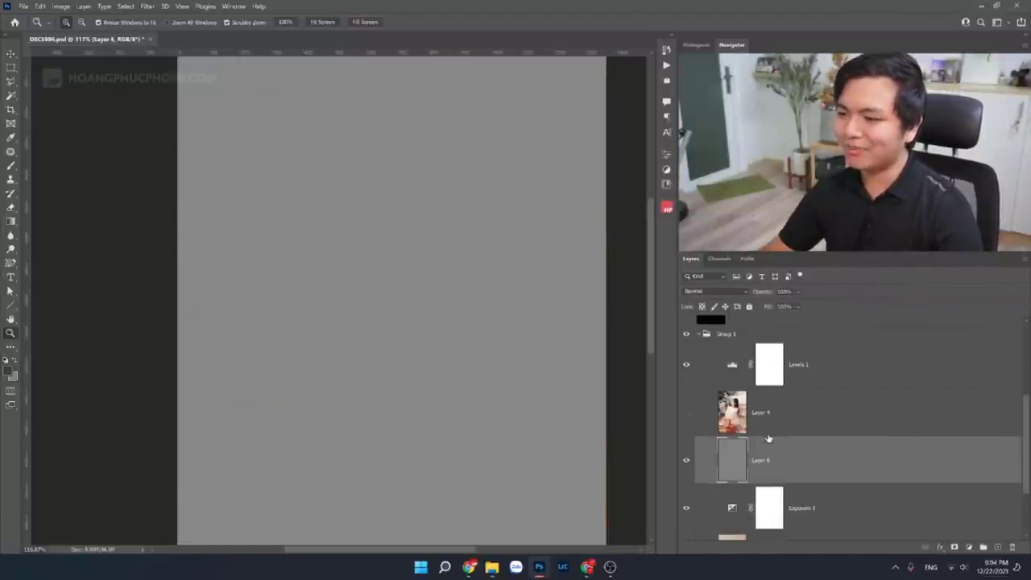
{"action": "key", "text": "ctrl+z"}
{"action": "key", "text": "ctrl+z"}
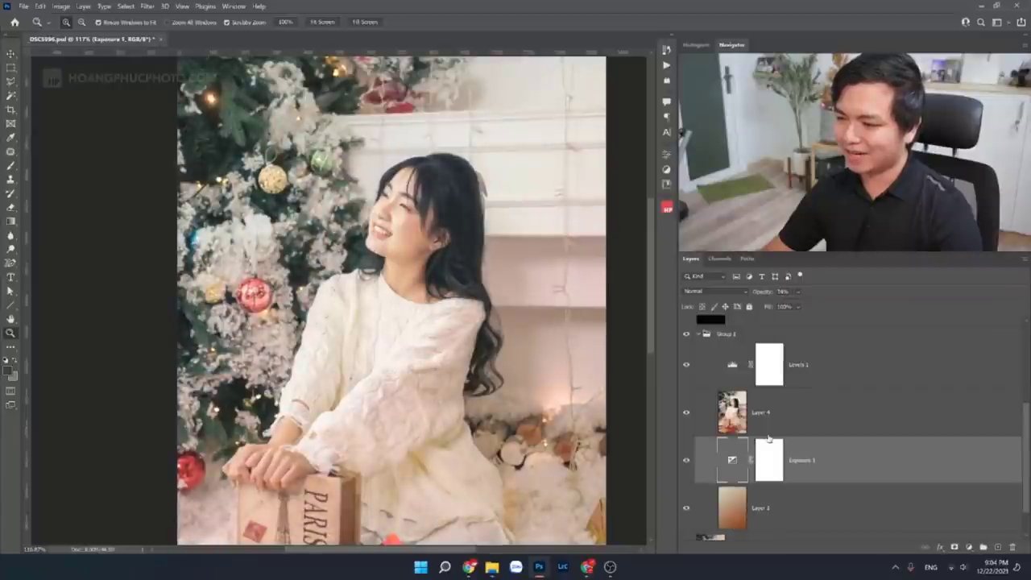
Step: Hide Levels 1 and Layer 4 to expose the grainy Layer 3 and inspect the face
{"action": "scroll", "coordinate": [768, 438], "scroll_direction": "up", "scroll_amount": 3}
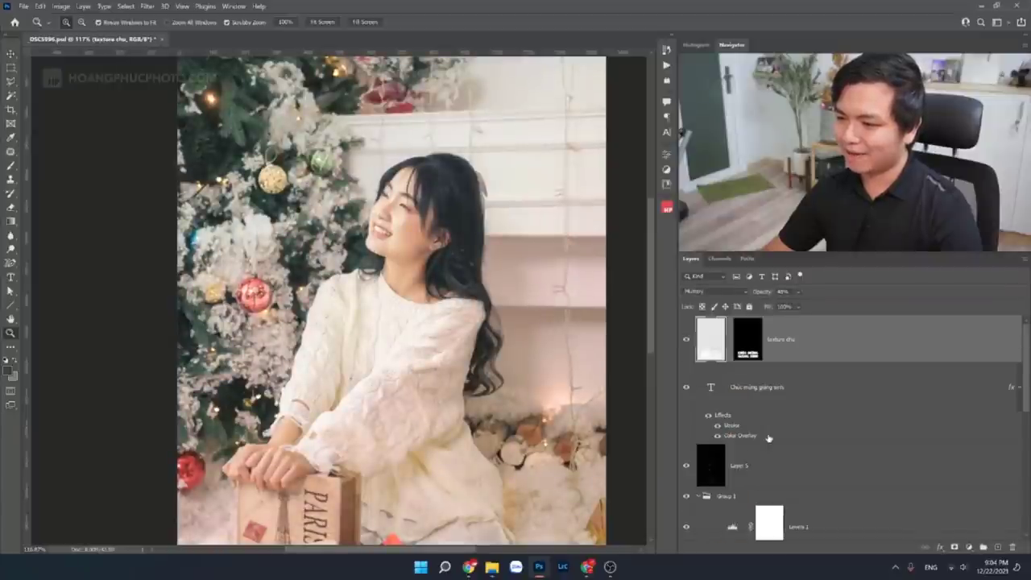
{"action": "scroll", "coordinate": [768, 438], "scroll_direction": "down", "scroll_amount": 3}
{"action": "scroll", "coordinate": [691, 404], "scroll_direction": "down", "scroll_amount": 1}
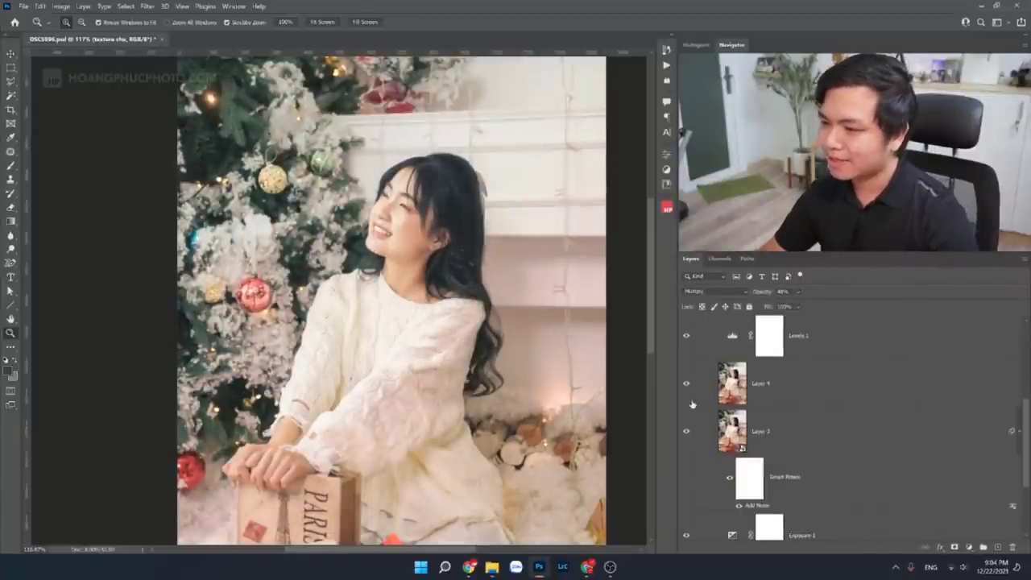
{"action": "left_click_drag", "start_coordinate": [686, 385], "coordinate": [686, 335]}
{"action": "left_click_drag", "start_coordinate": [403, 210], "coordinate": [443, 259]}
{"action": "scroll", "coordinate": [408, 248], "scroll_direction": "down", "scroll_amount": 2}
{"action": "scroll", "coordinate": [365, 248], "scroll_direction": "up", "scroll_amount": 1}
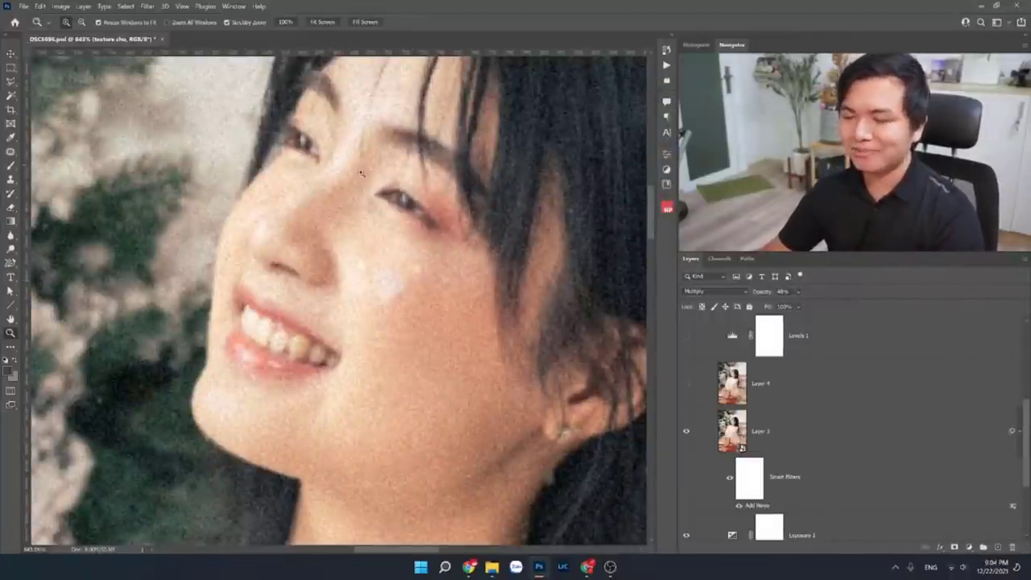
{"action": "scroll", "coordinate": [385, 261], "scroll_direction": "down", "scroll_amount": 8}
{"action": "scroll", "coordinate": [418, 308], "scroll_direction": "down", "scroll_amount": 2}
Step: View the full titled poster, select Levels 1, and zoom in on the girl's face
{"action": "scroll", "coordinate": [418, 308], "scroll_direction": "down", "scroll_amount": 3}
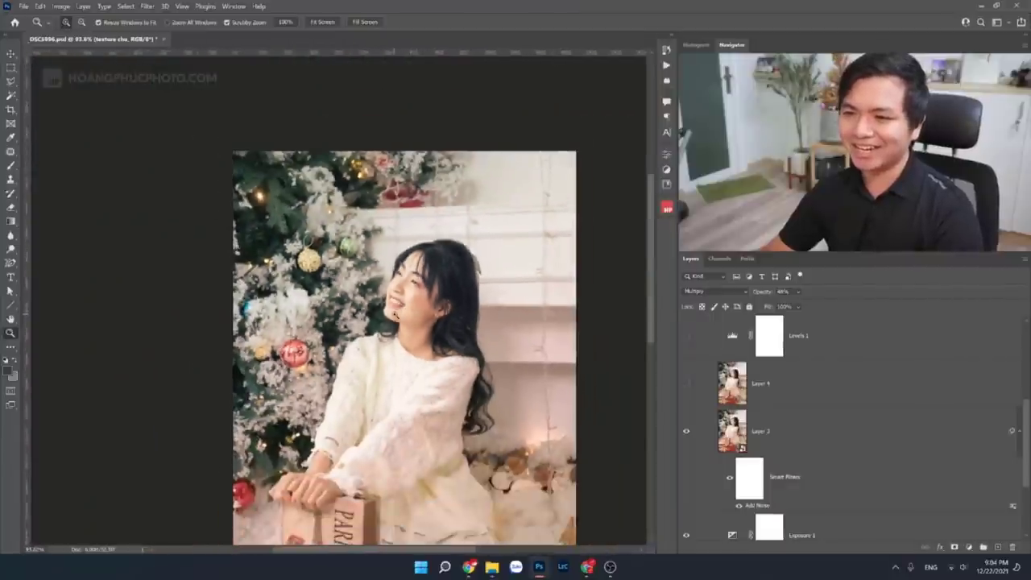
{"action": "scroll", "coordinate": [745, 451], "scroll_direction": "up", "scroll_amount": 5}
{"action": "key", "text": "Delete"}
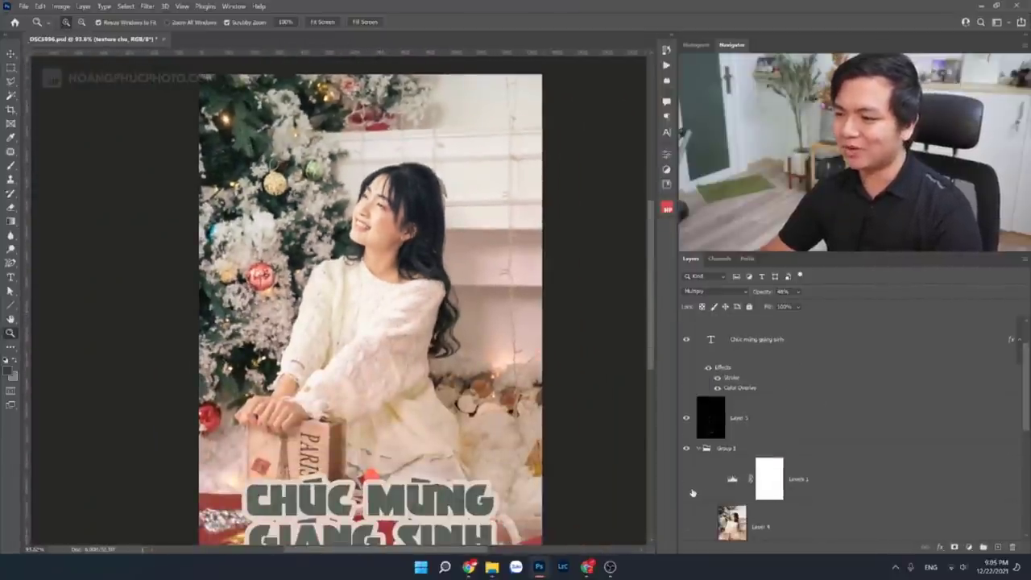
{"action": "scroll", "coordinate": [413, 273], "scroll_direction": "down", "scroll_amount": 2}
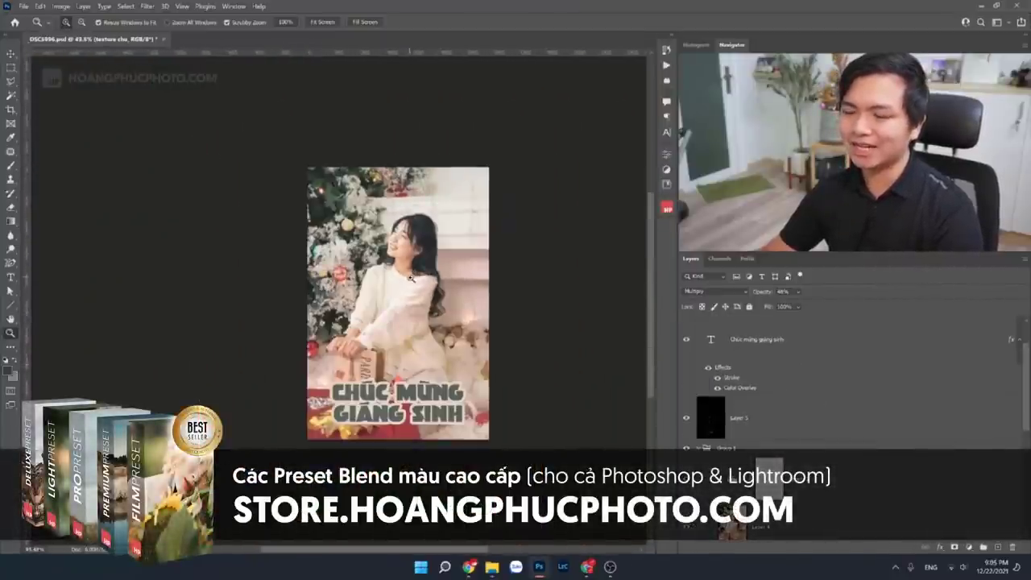
{"action": "scroll", "coordinate": [414, 274], "scroll_direction": "up", "scroll_amount": 2}
{"action": "scroll", "coordinate": [806, 386], "scroll_direction": "down", "scroll_amount": 3}
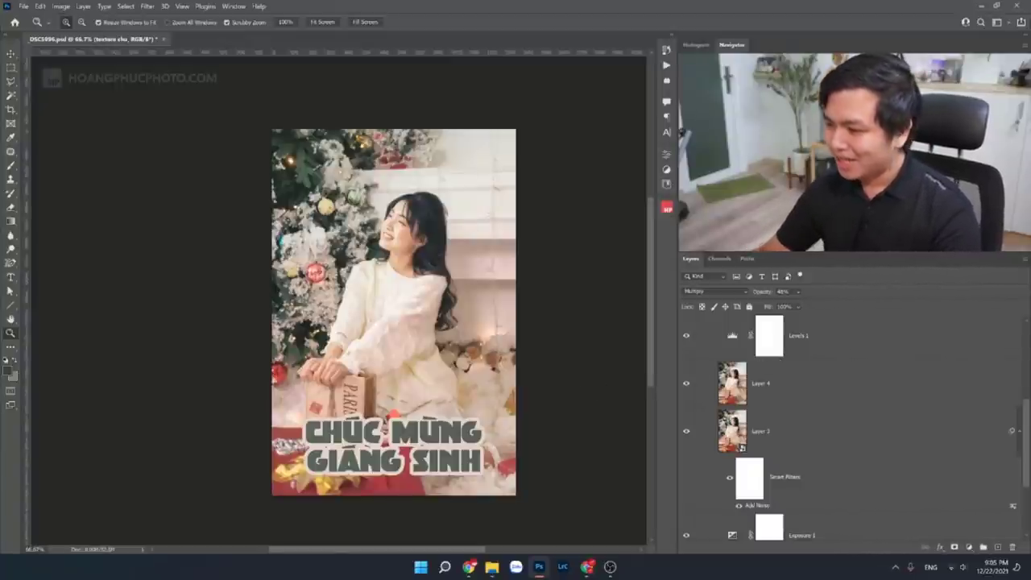
{"action": "scroll", "coordinate": [804, 430], "scroll_direction": "up", "scroll_amount": 1}
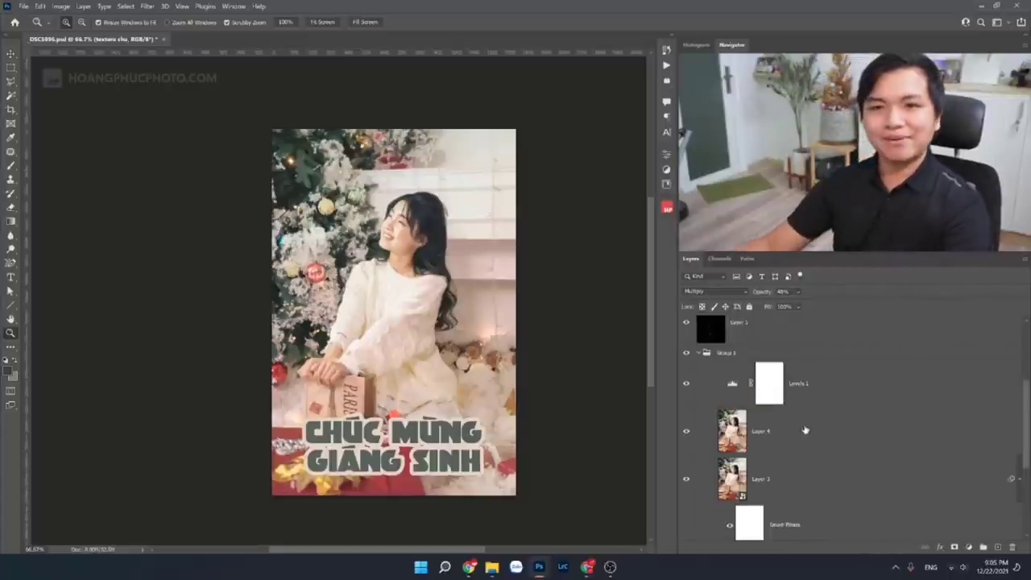
{"action": "left_click", "coordinate": [839, 396]}
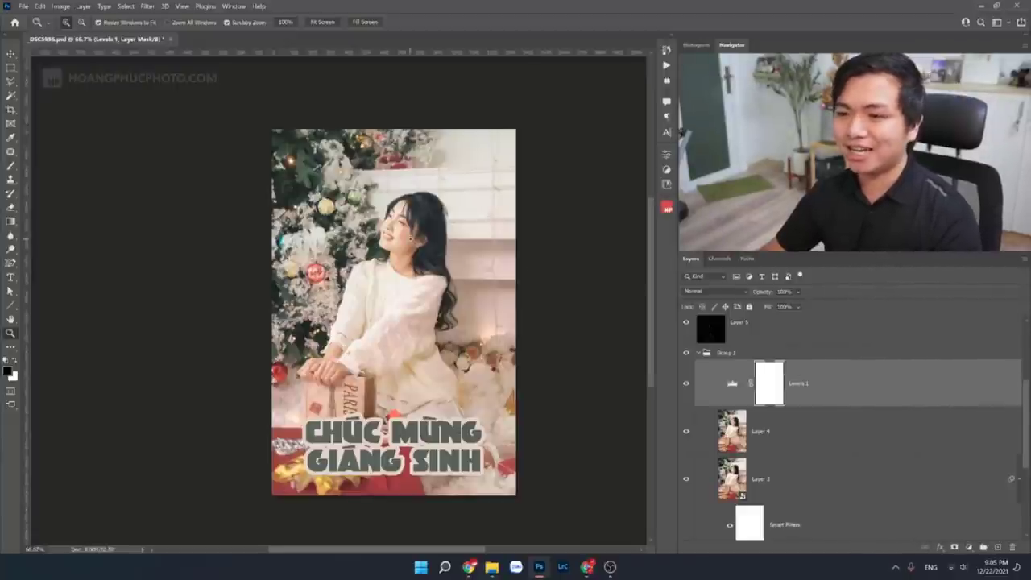
{"action": "left_click_drag", "start_coordinate": [385, 237], "coordinate": [413, 229]}
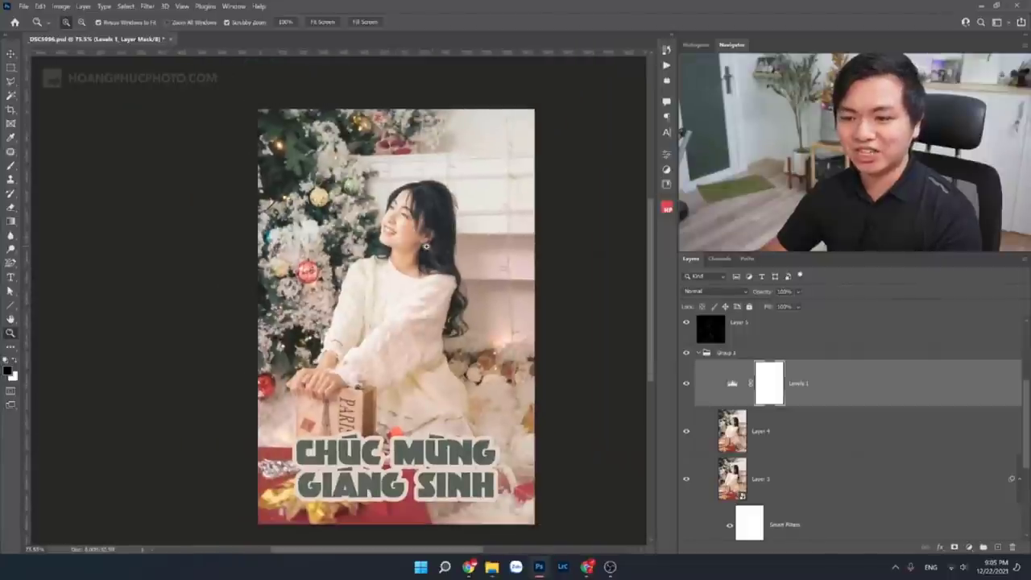